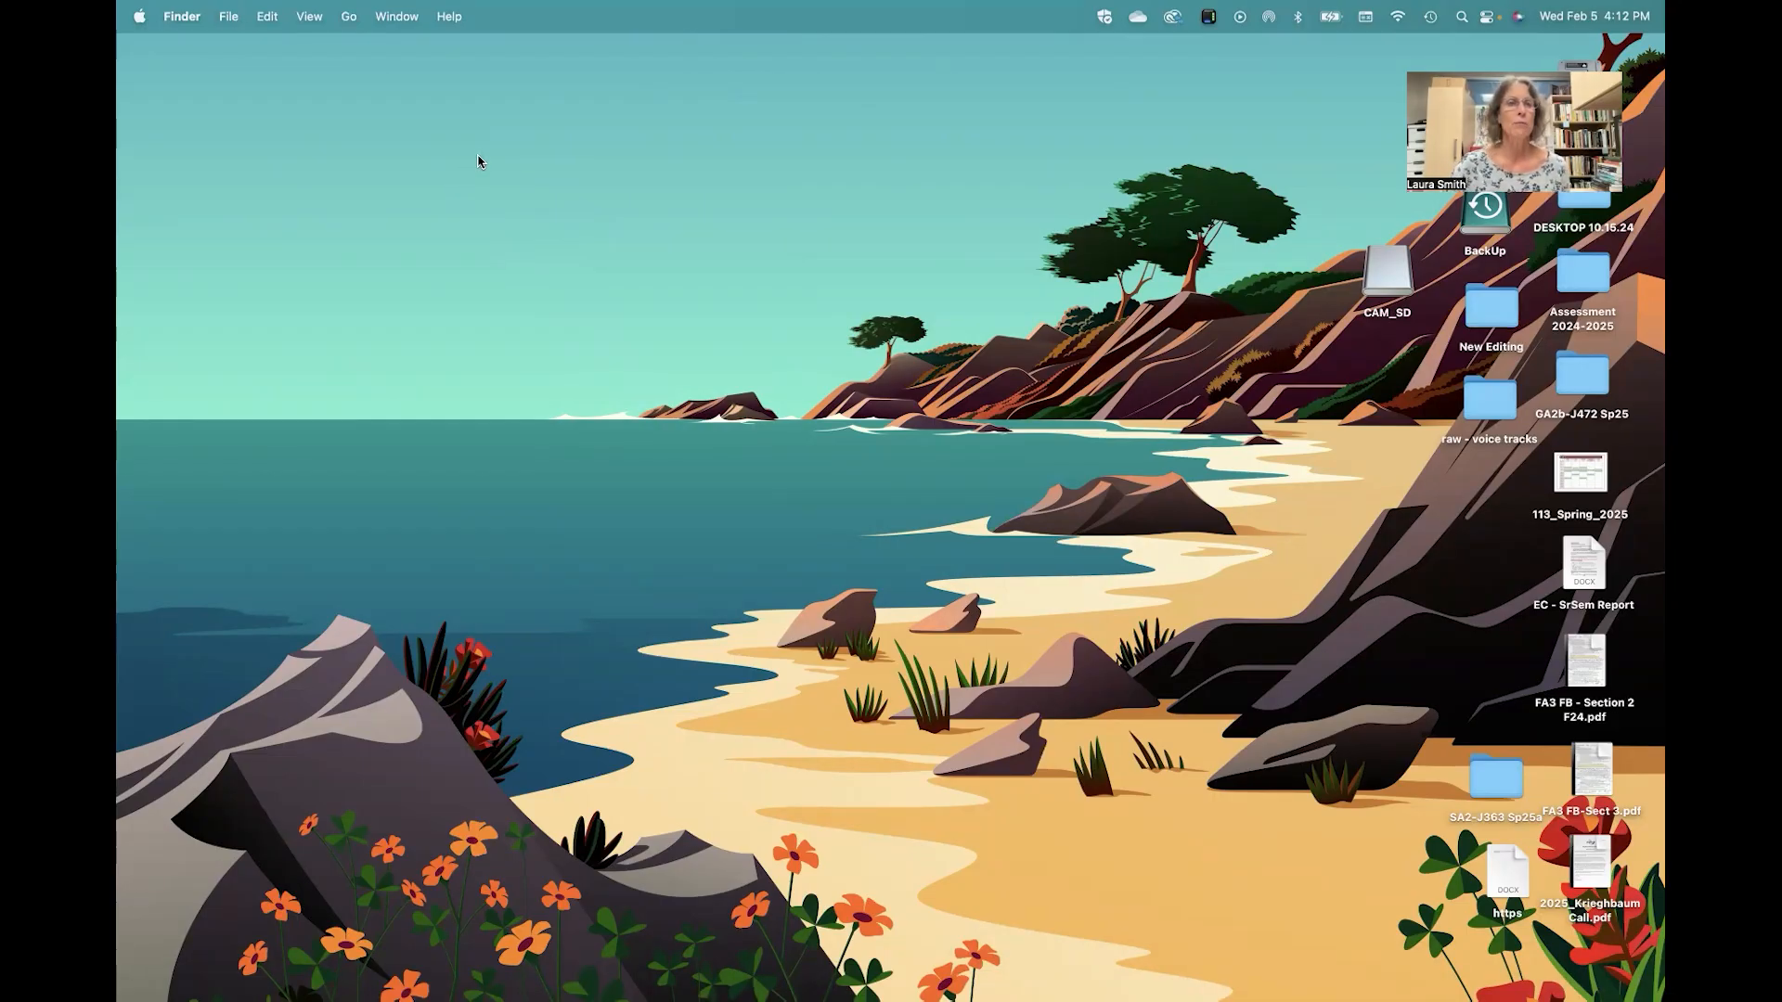
Step: Create a new folder on the desktop named "Juneteenth @ the Nick"
right_click(479, 161)
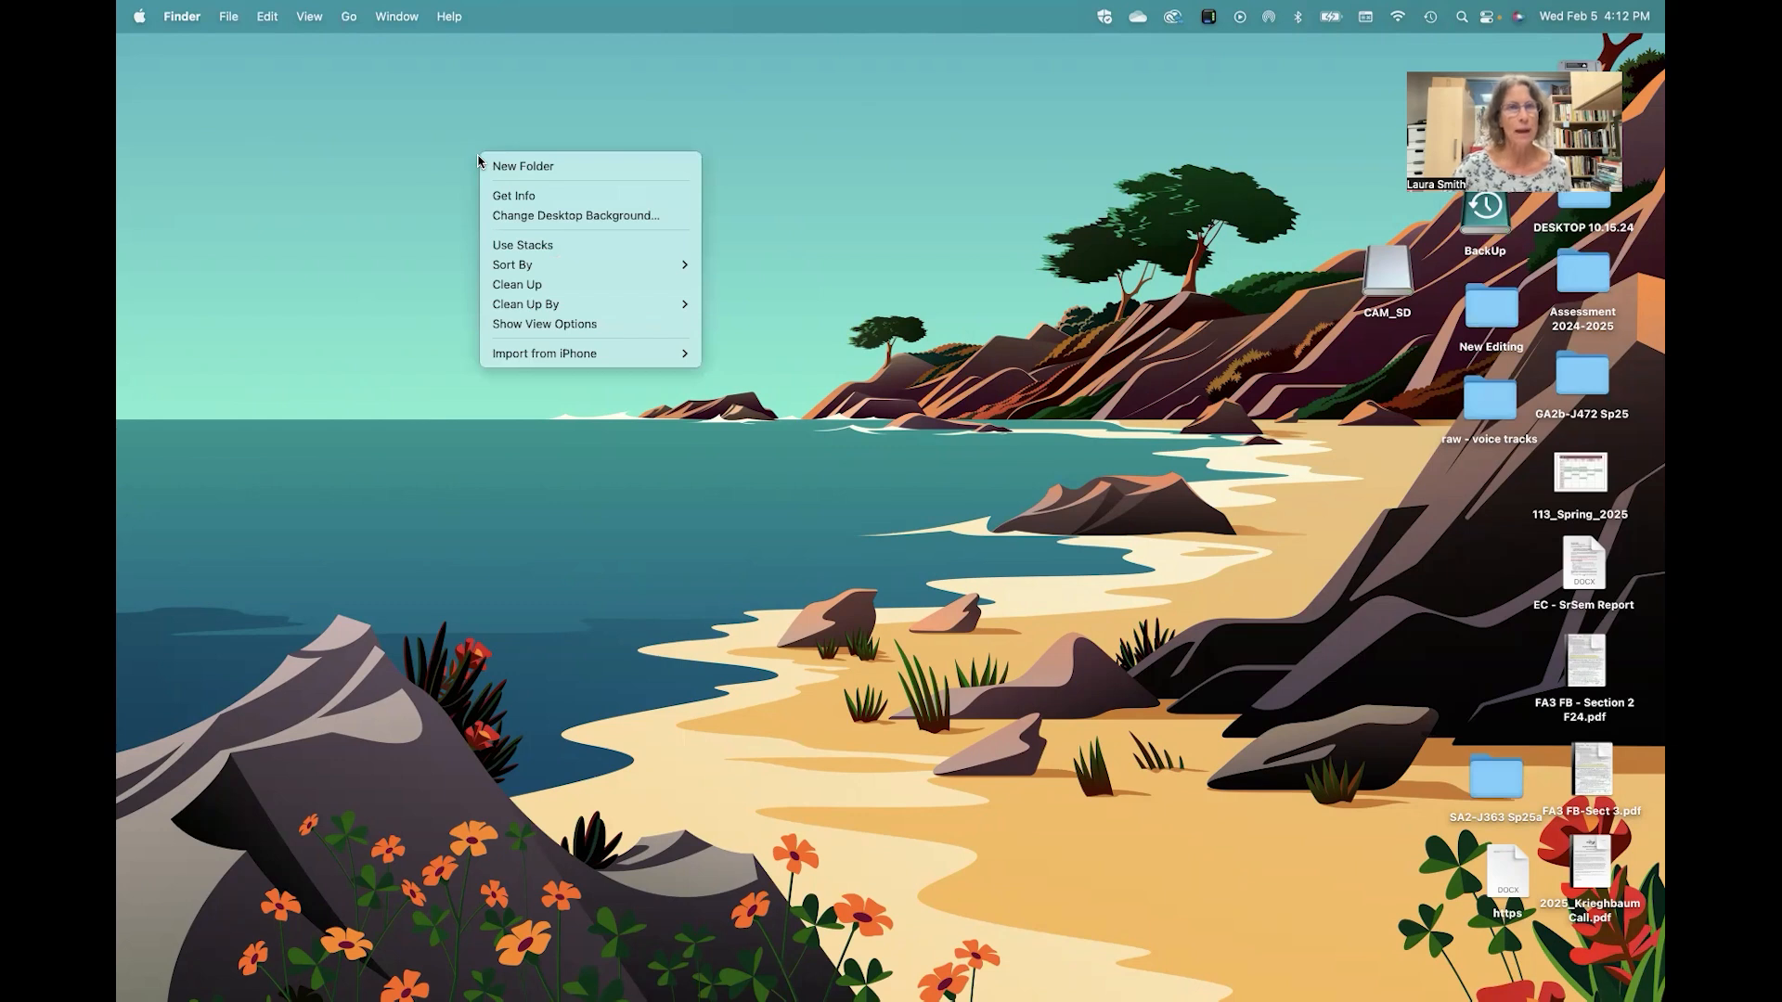
left_click(508, 168)
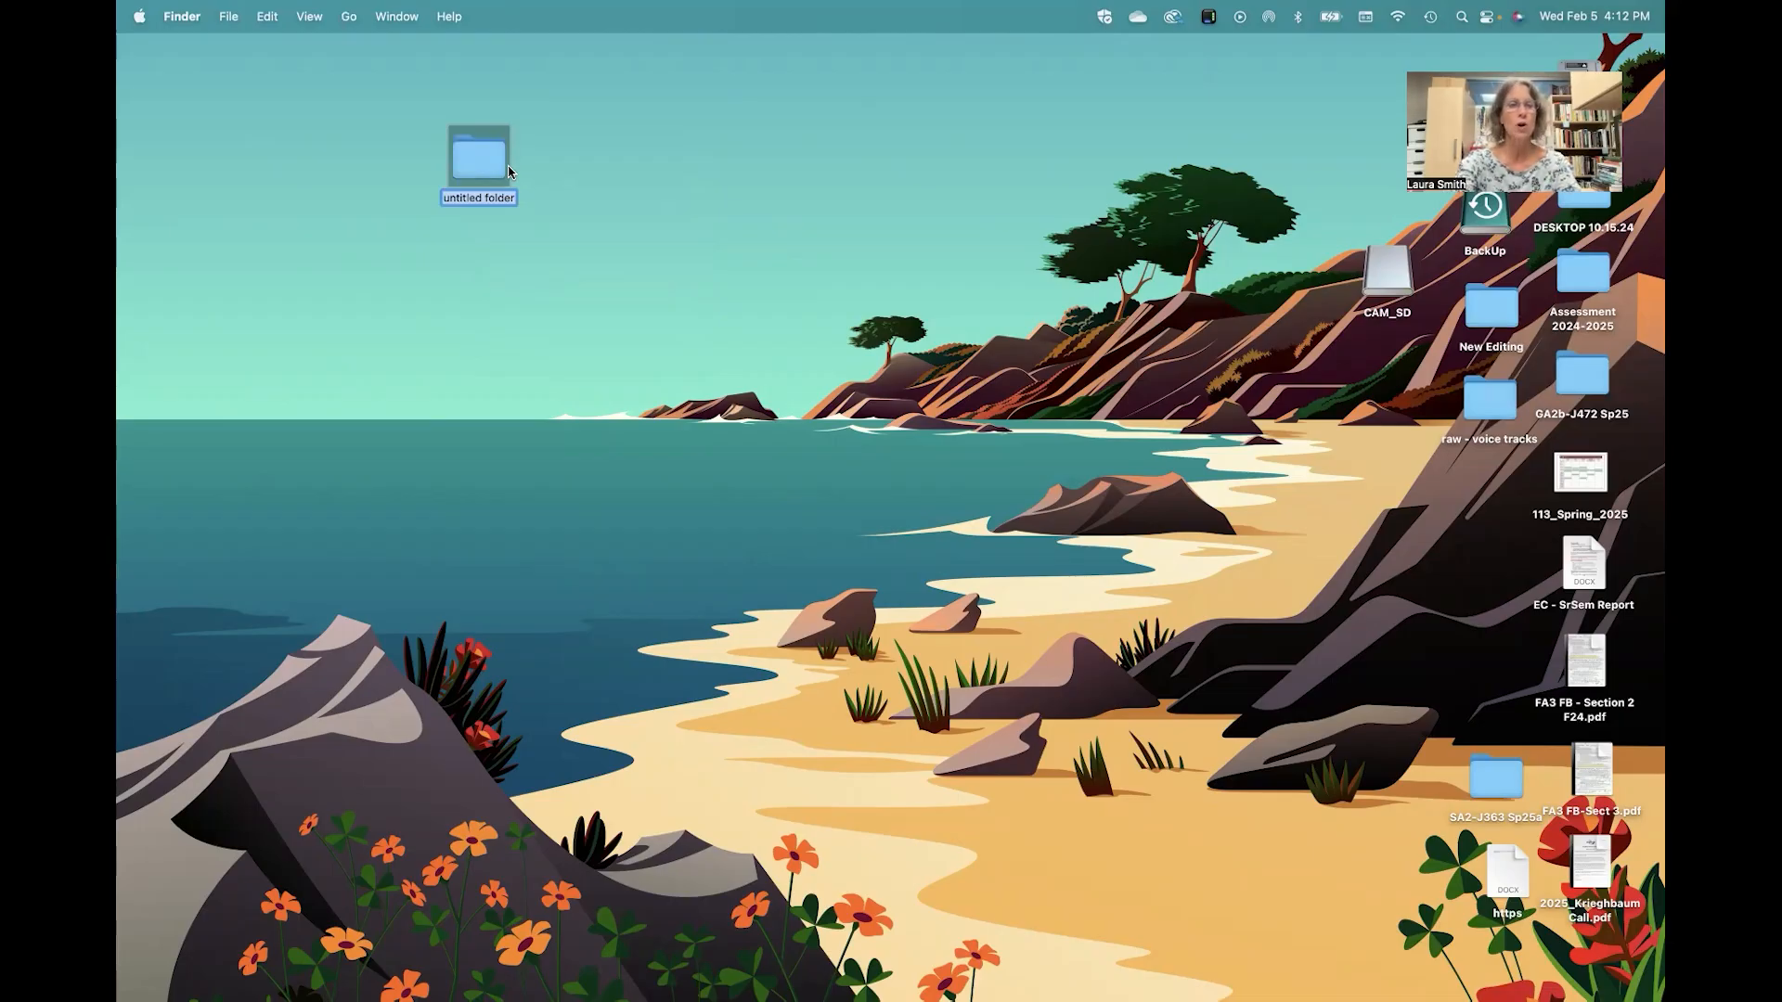
type("Jun")
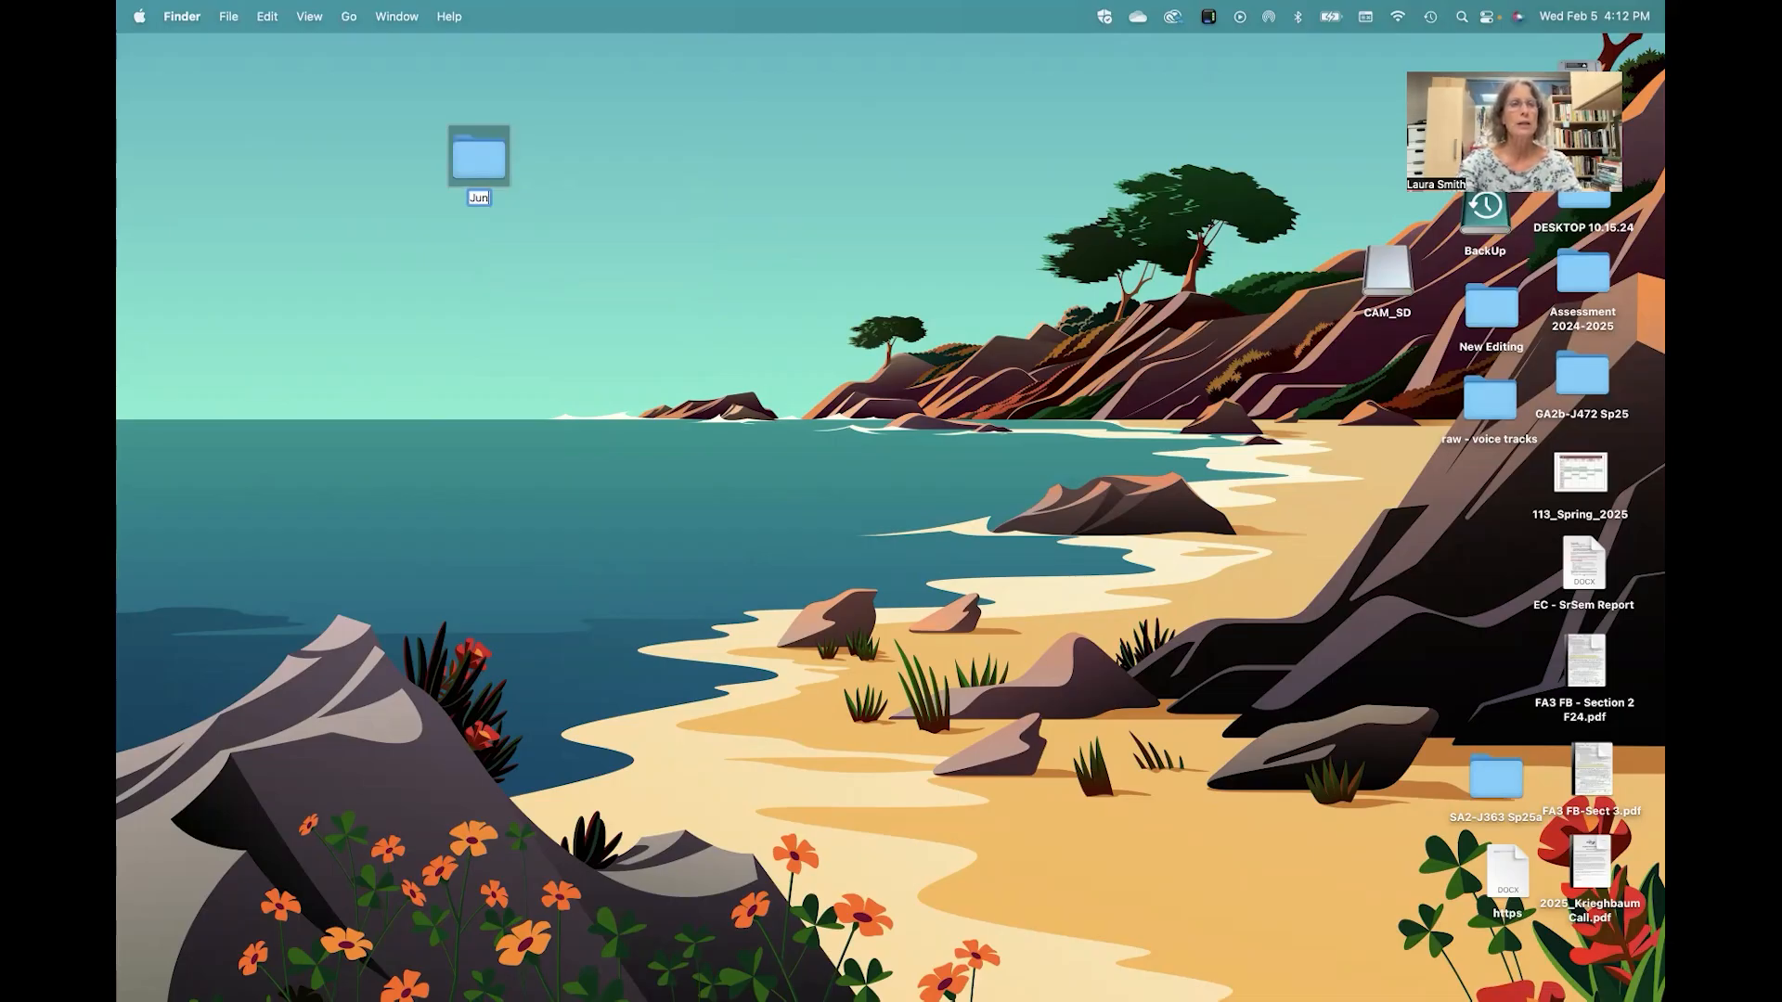
type("eteenth")
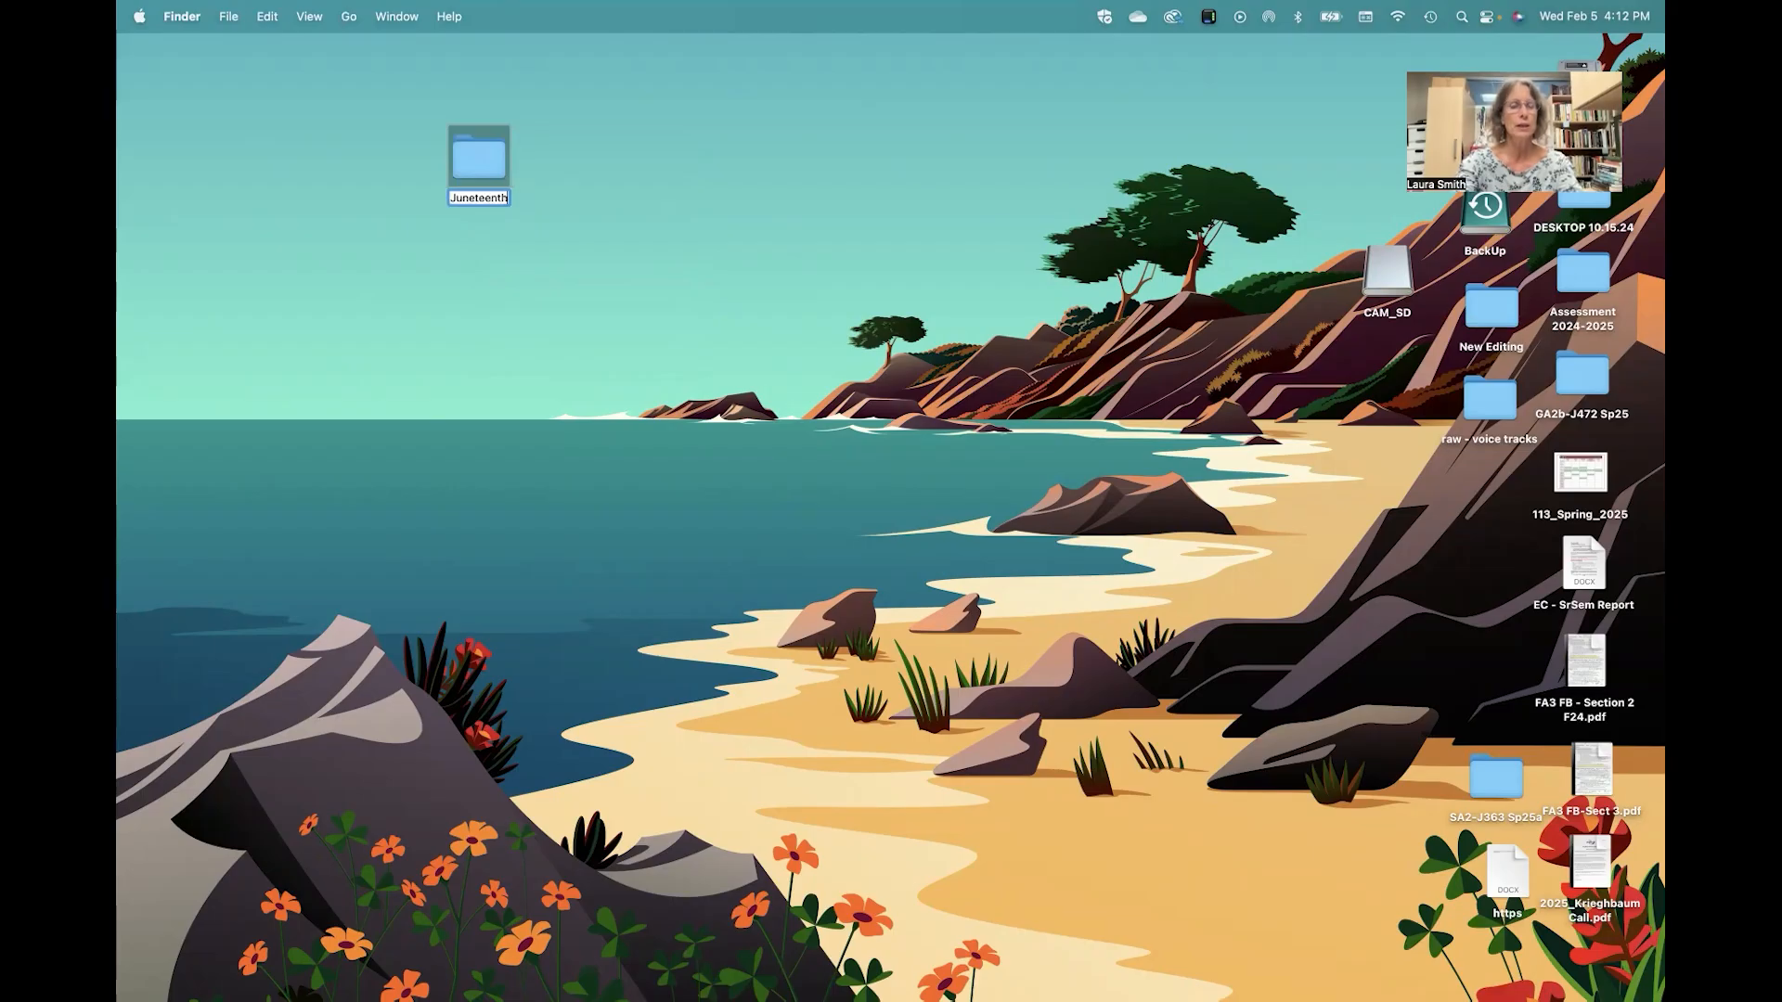
type(" @ the Nick")
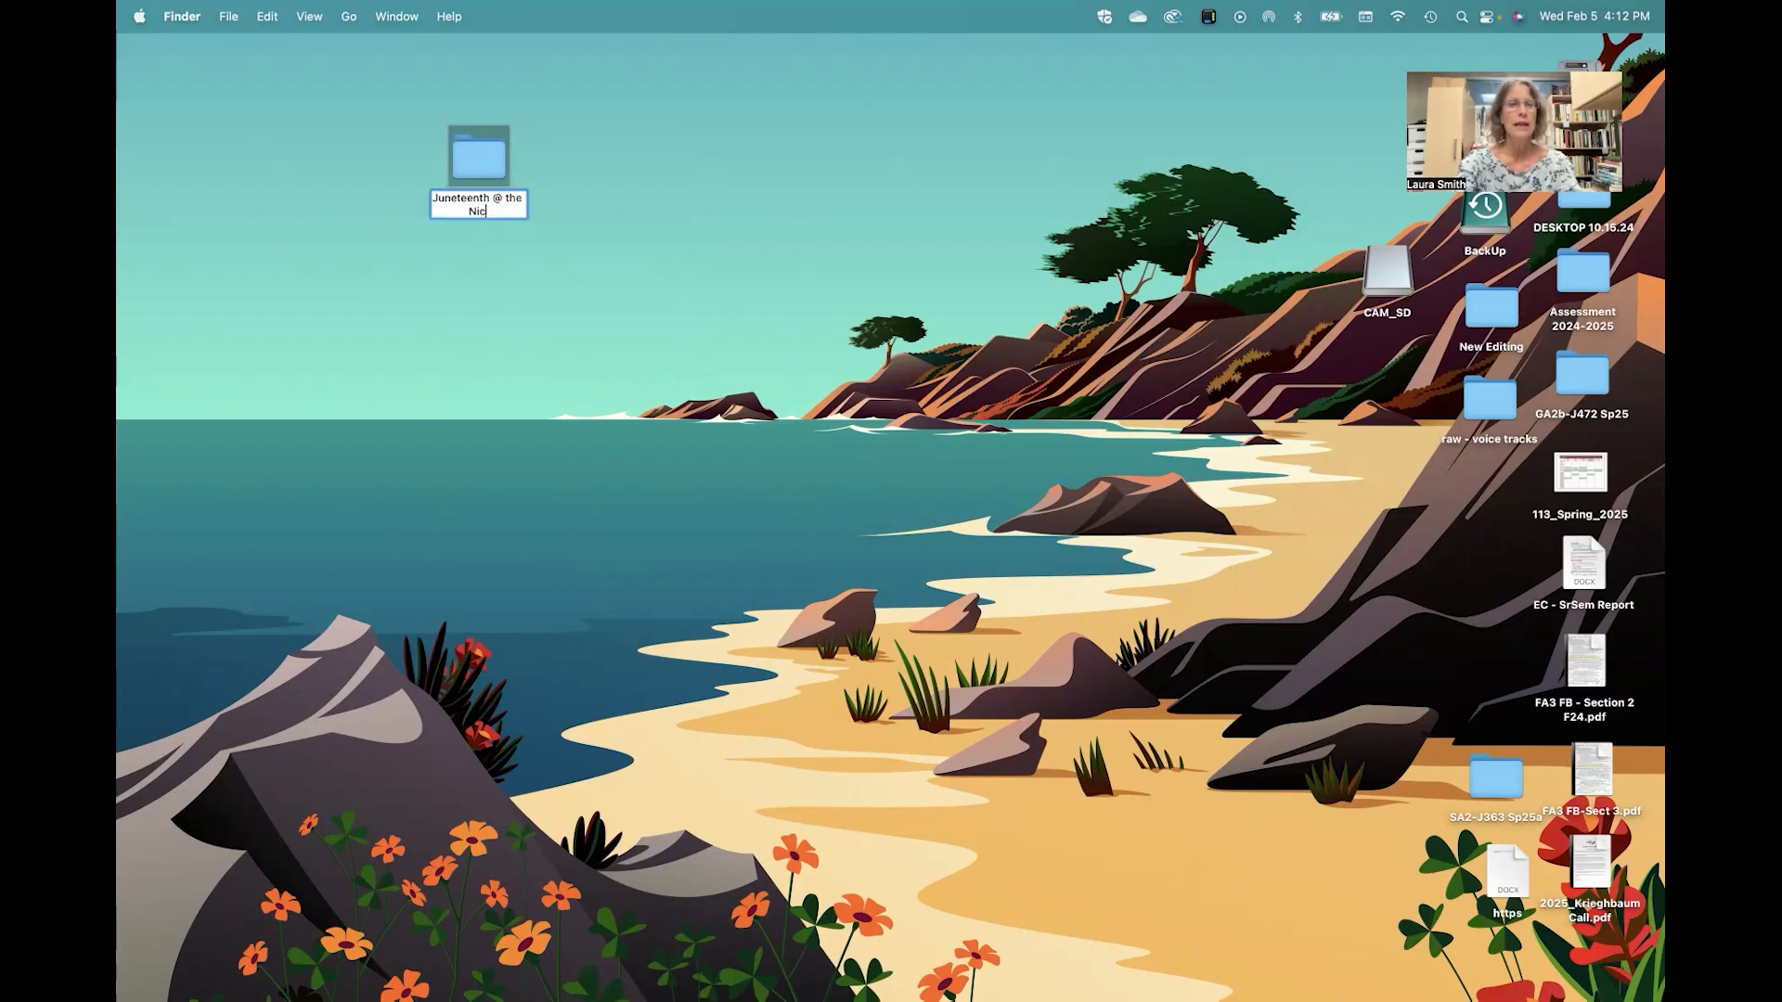
left_click(638, 220)
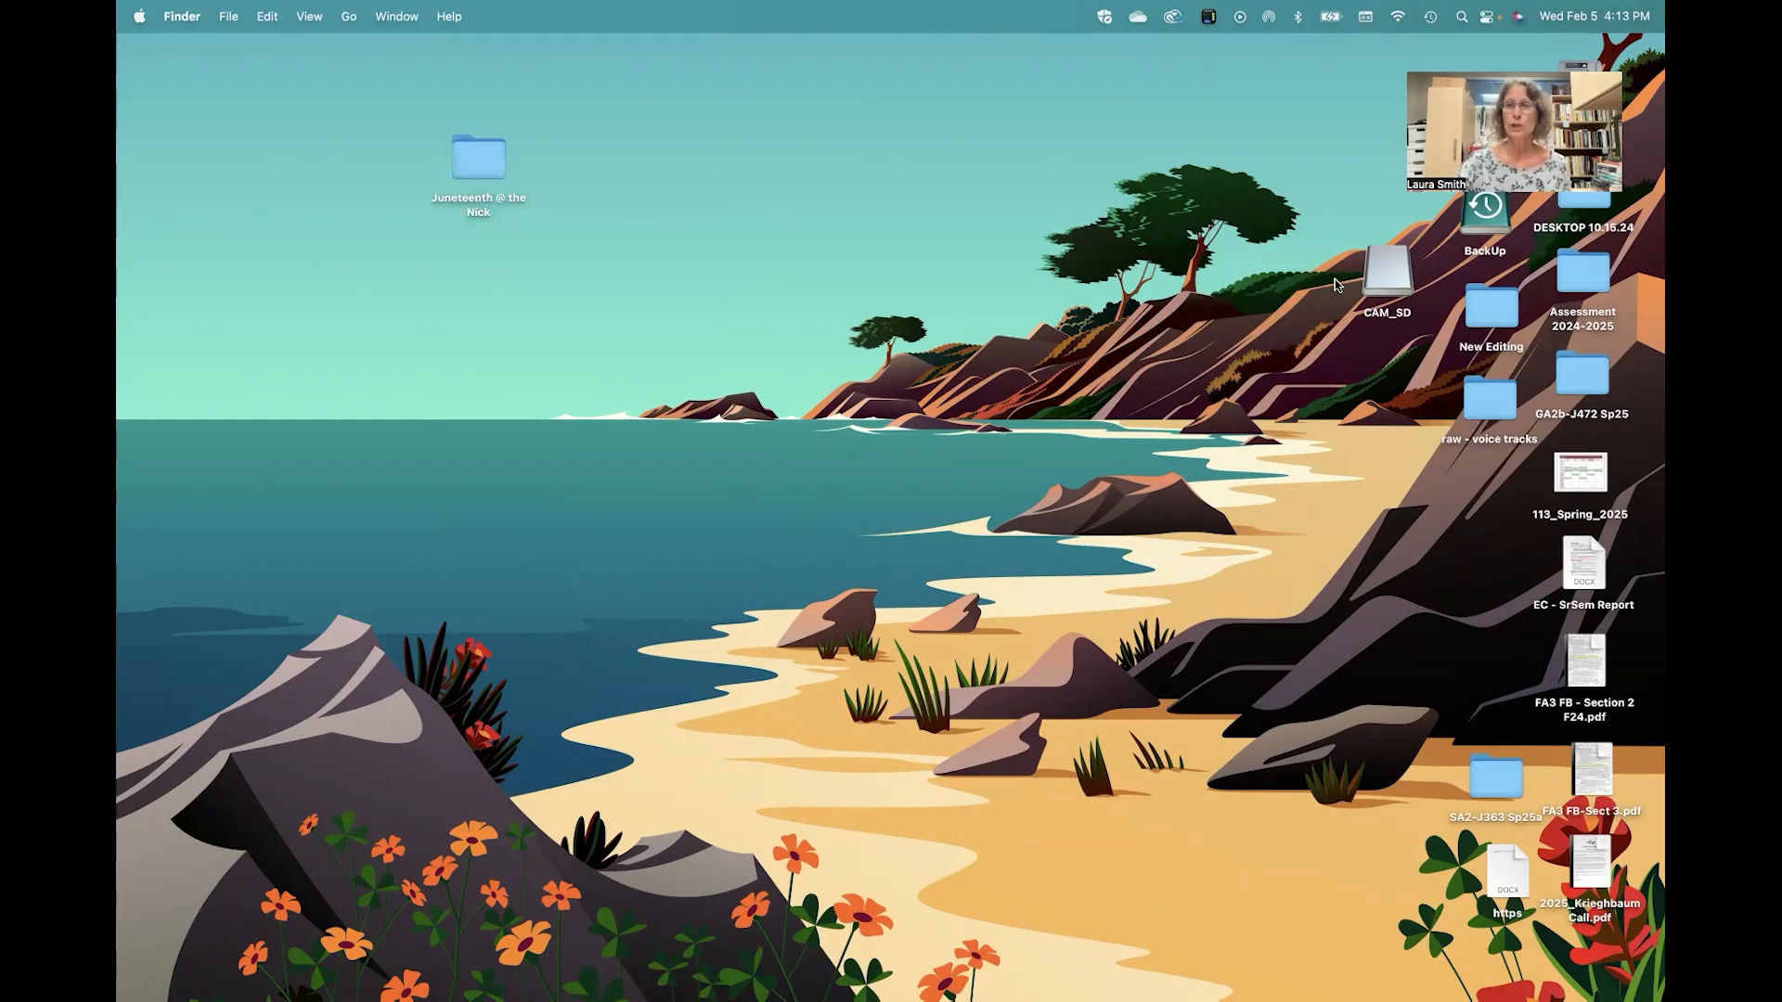
Step: Place the CAM_SD card beside the Juneteenth @ the Nick folder and examine the card's folders
left_click_drag(1390, 284, 672, 179)
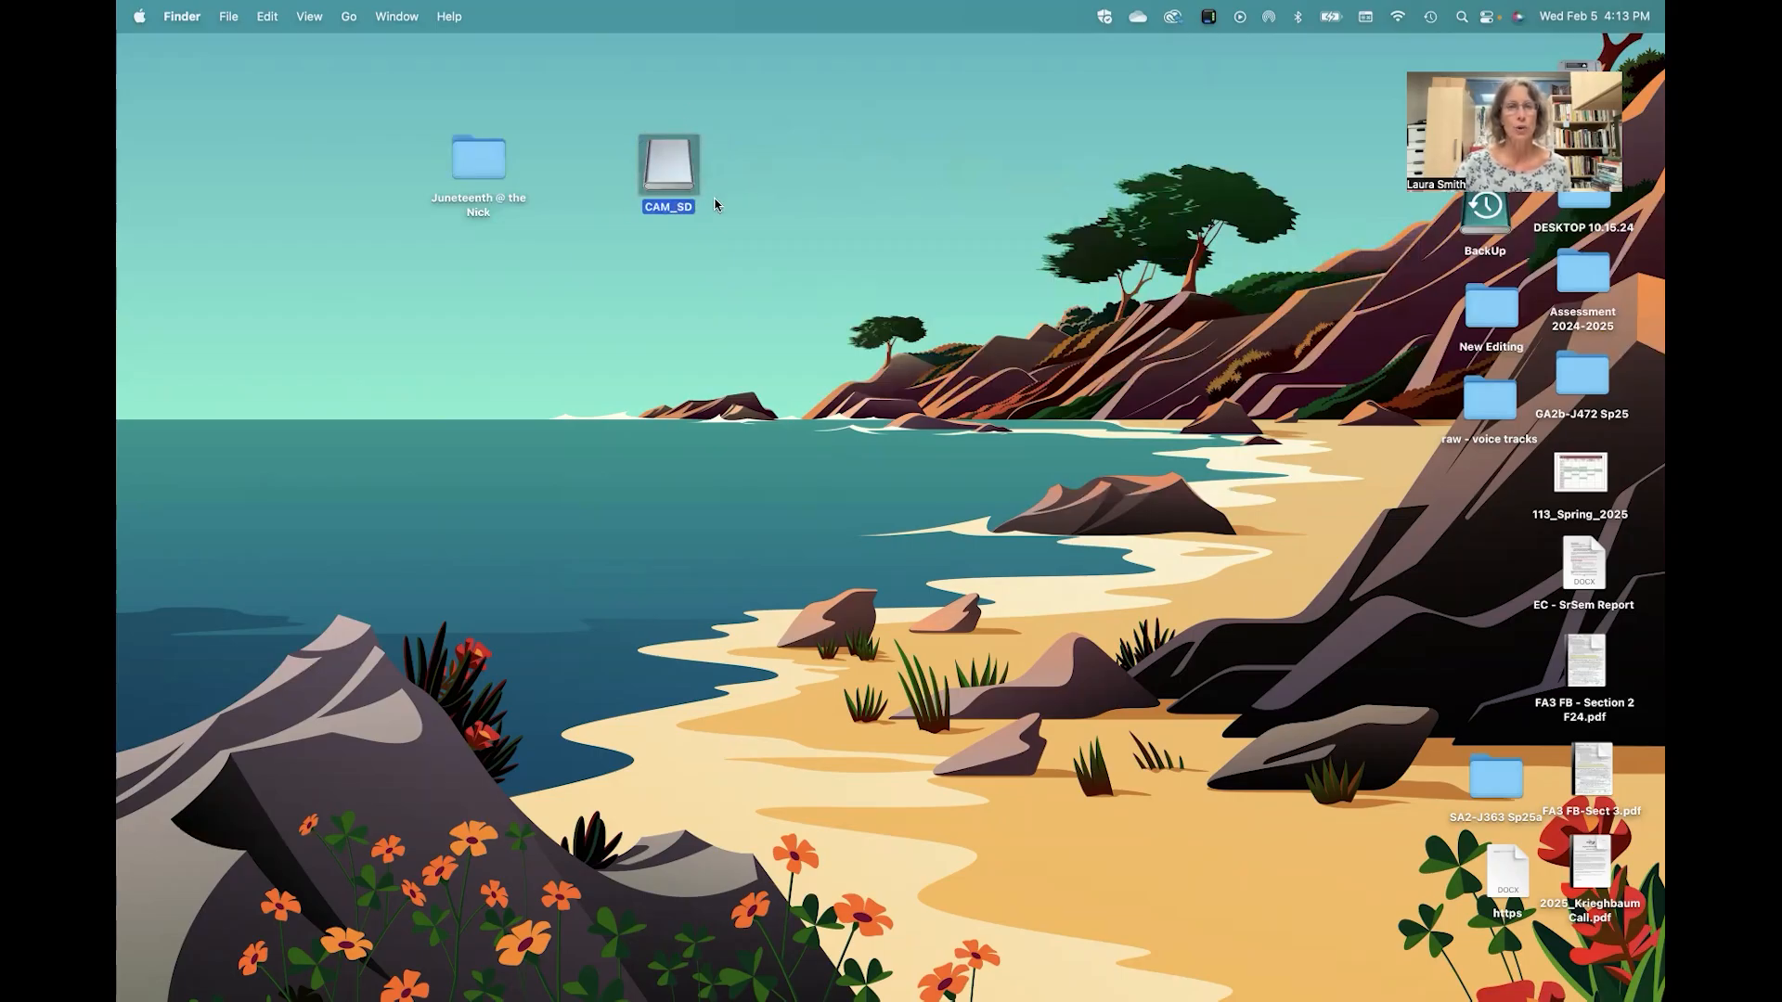
double_click(669, 173)
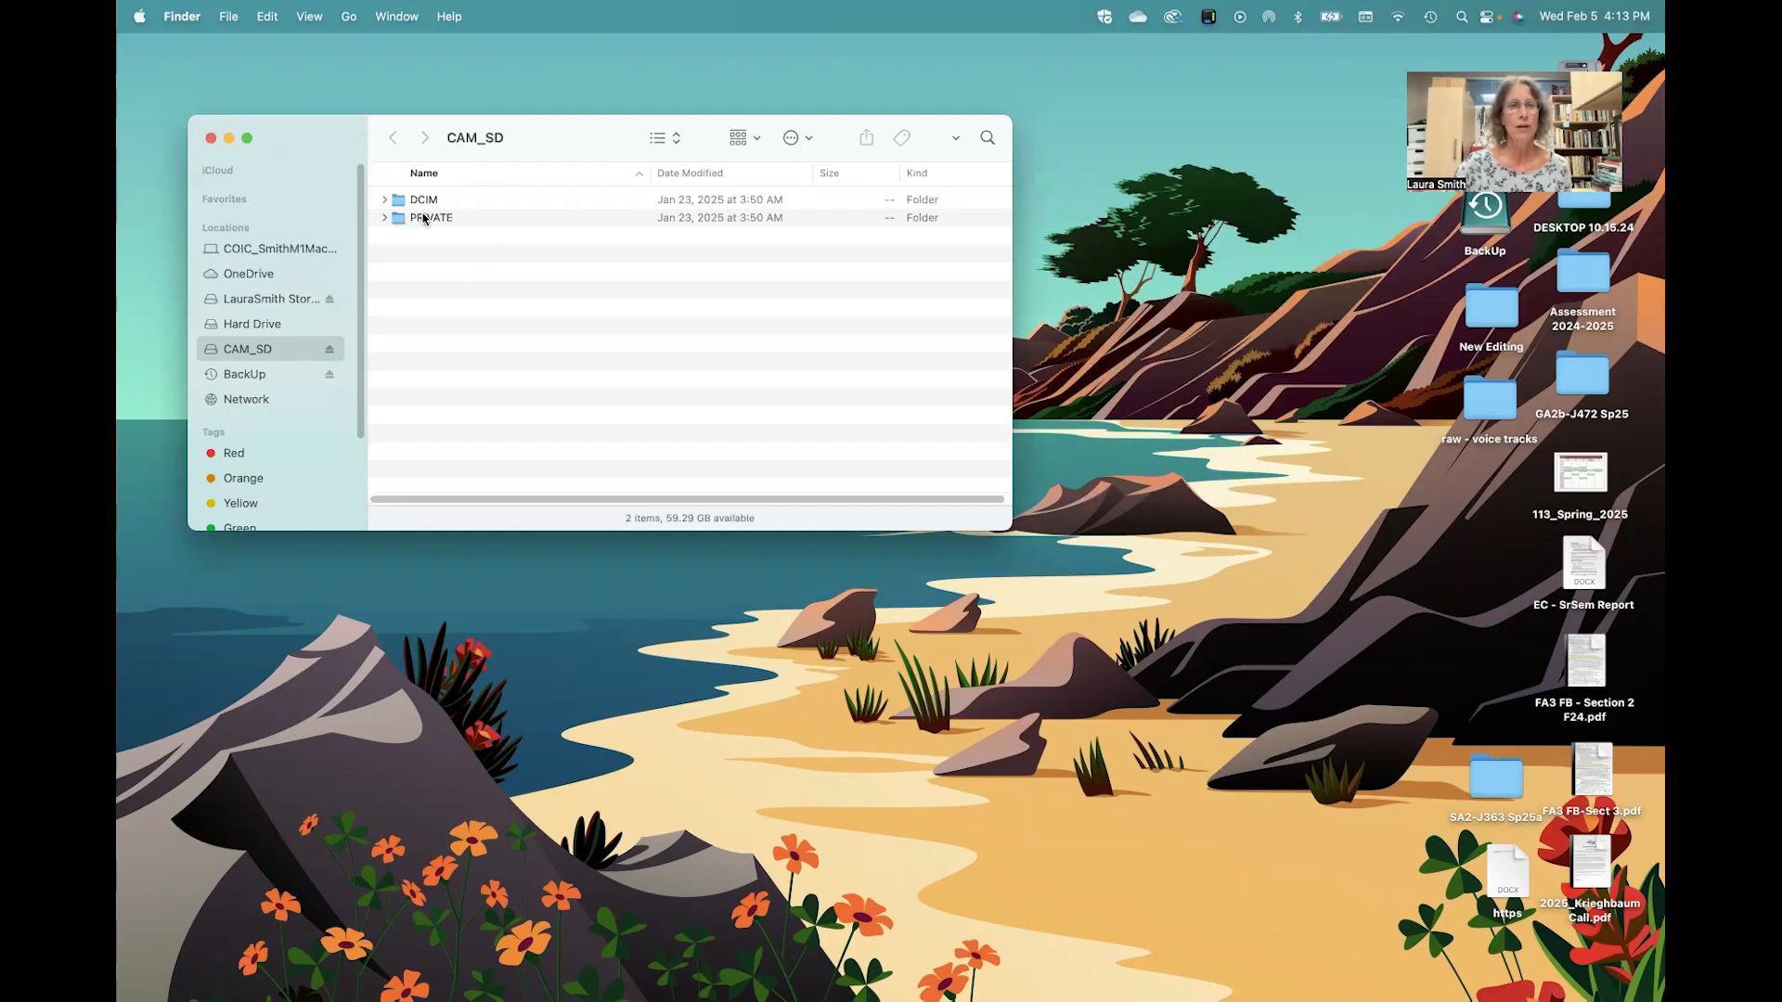
left_click_drag(334, 147, 711, 113)
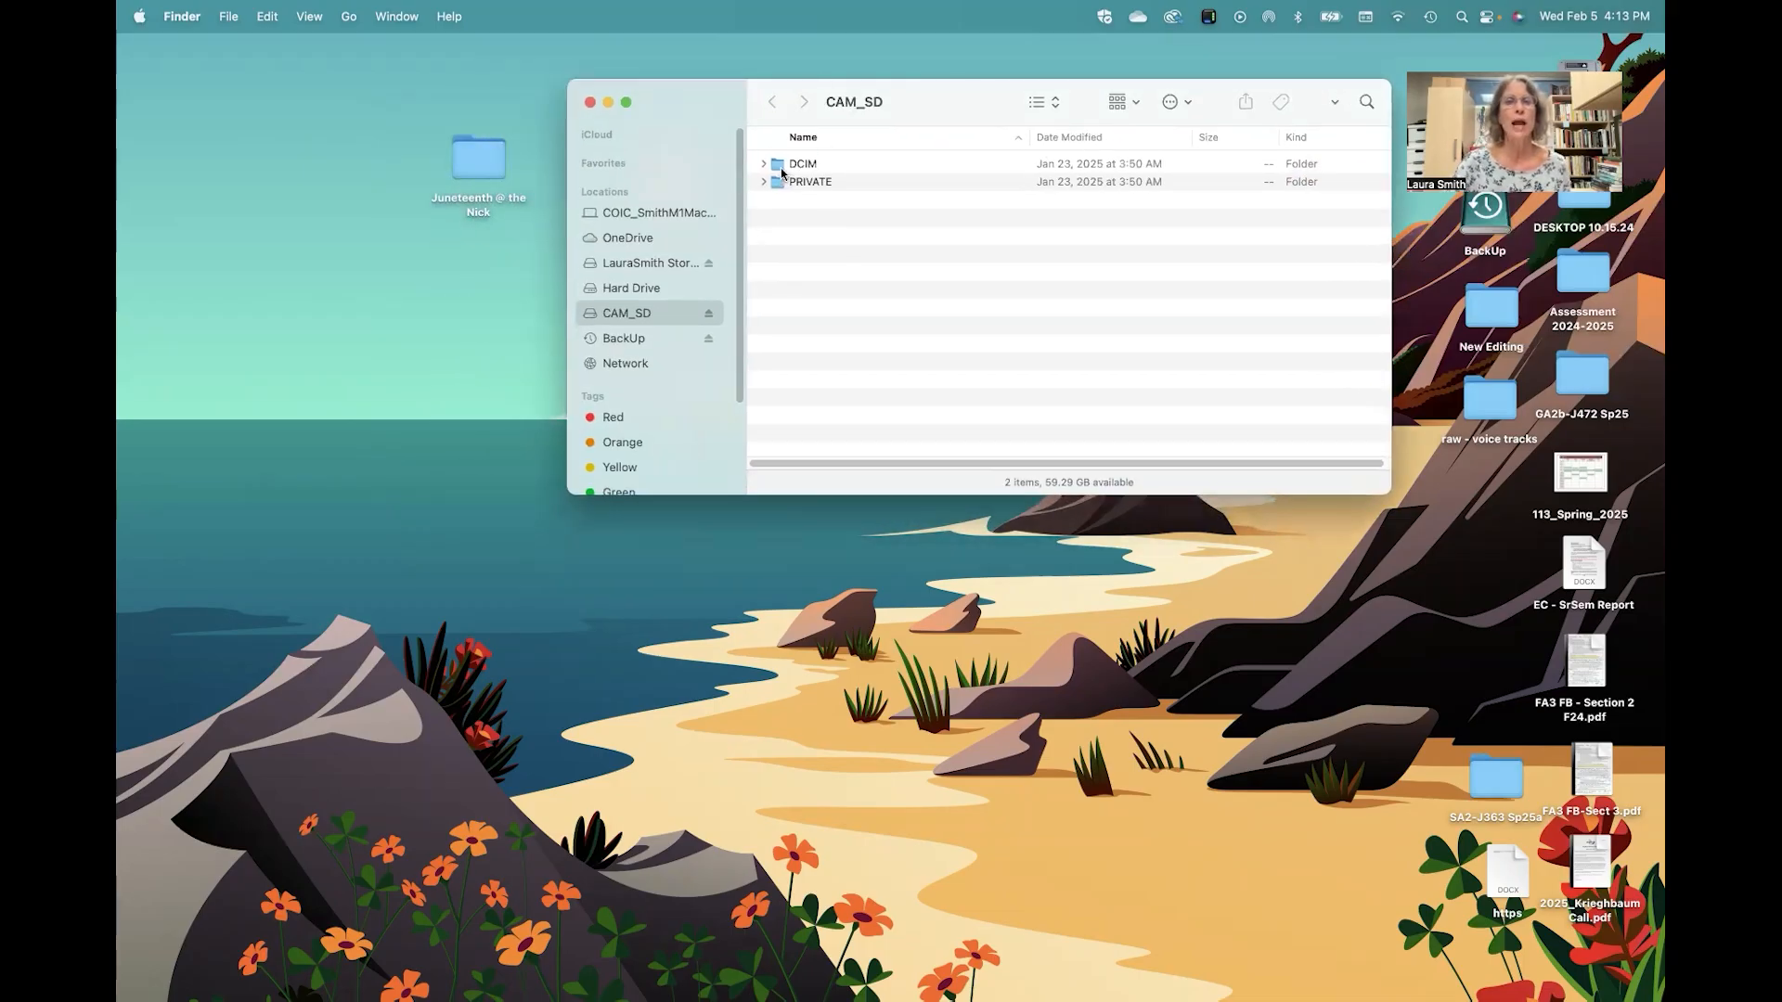
left_click_drag(781, 171, 1020, 283)
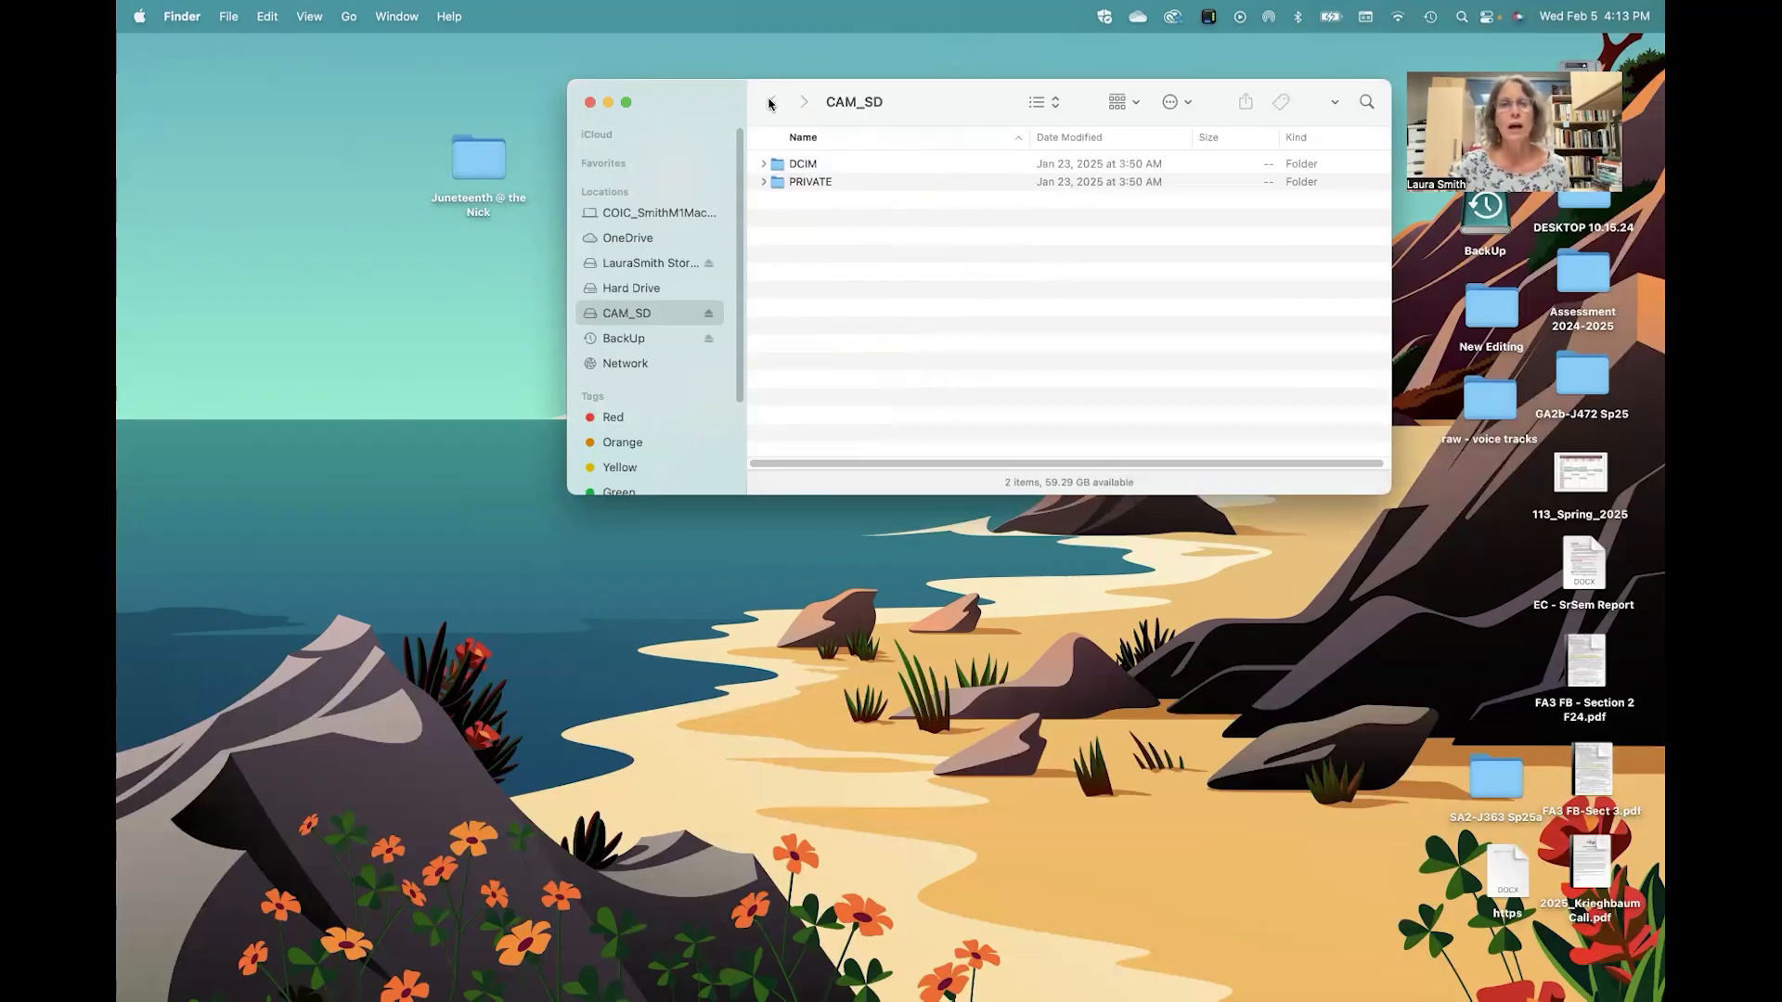
left_click(590, 103)
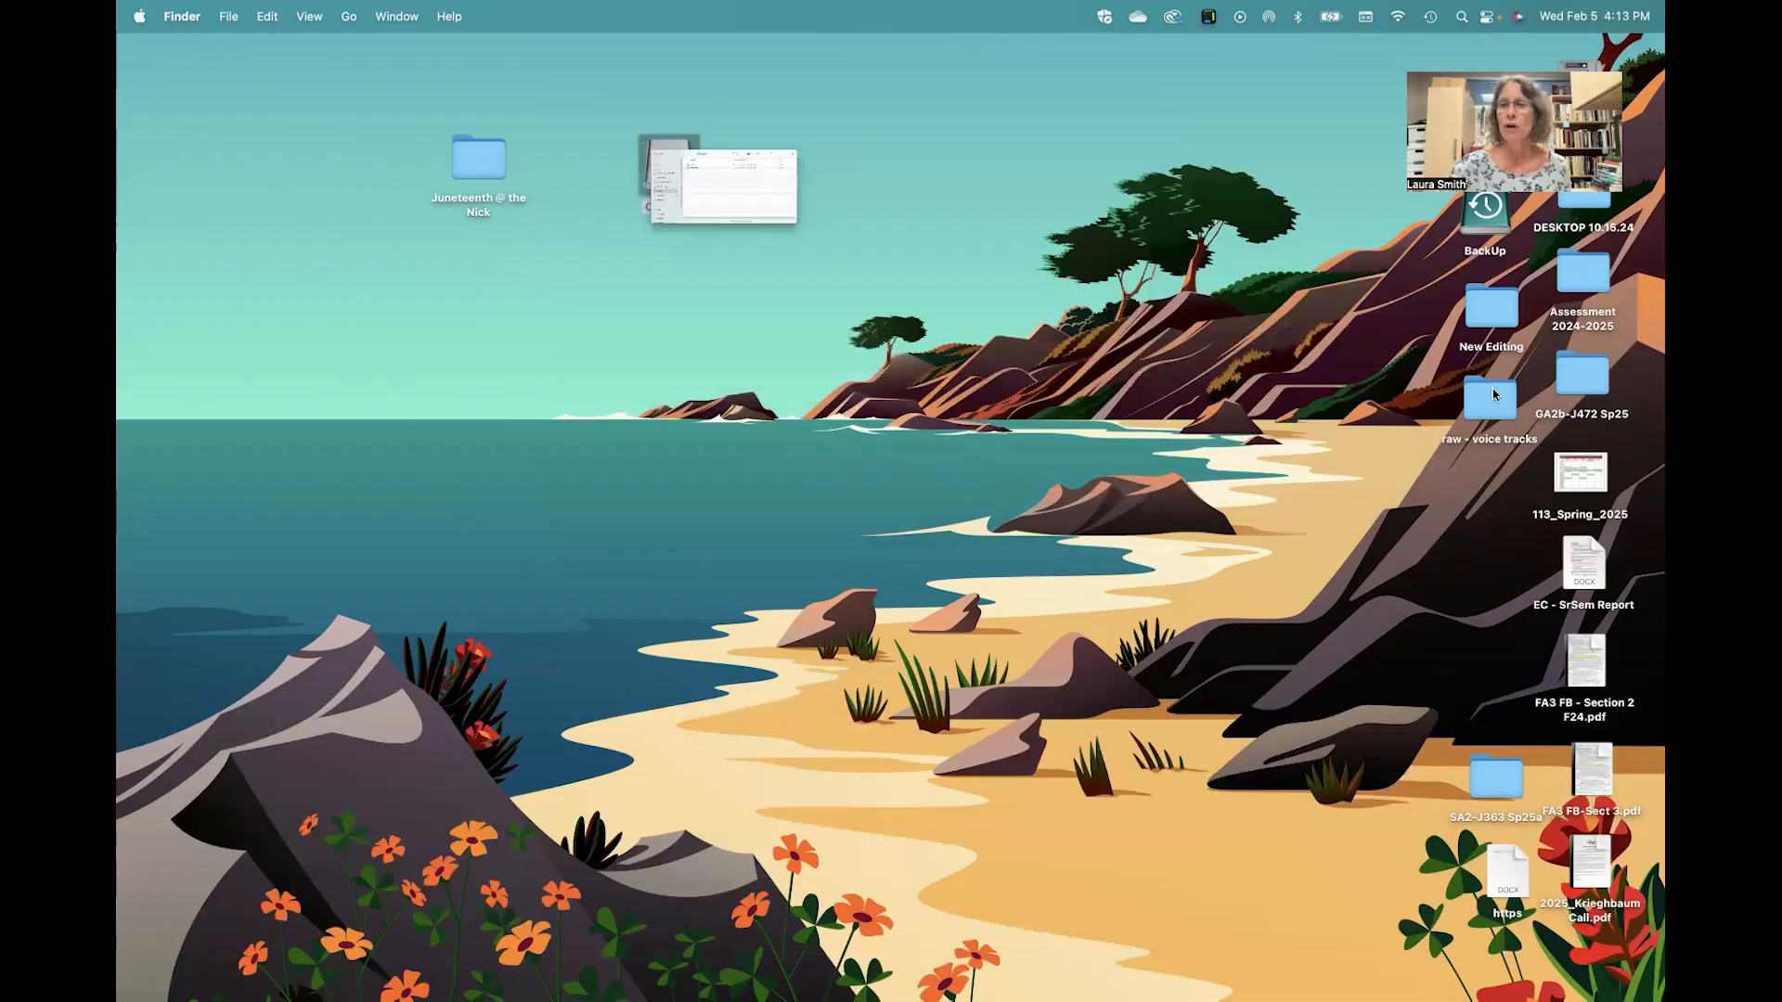
Step: Move the raw footage folder from J472-VOSOTVO Editing inside New Editing into the Juneteenth @ the Nick folder
double_click(1489, 310)
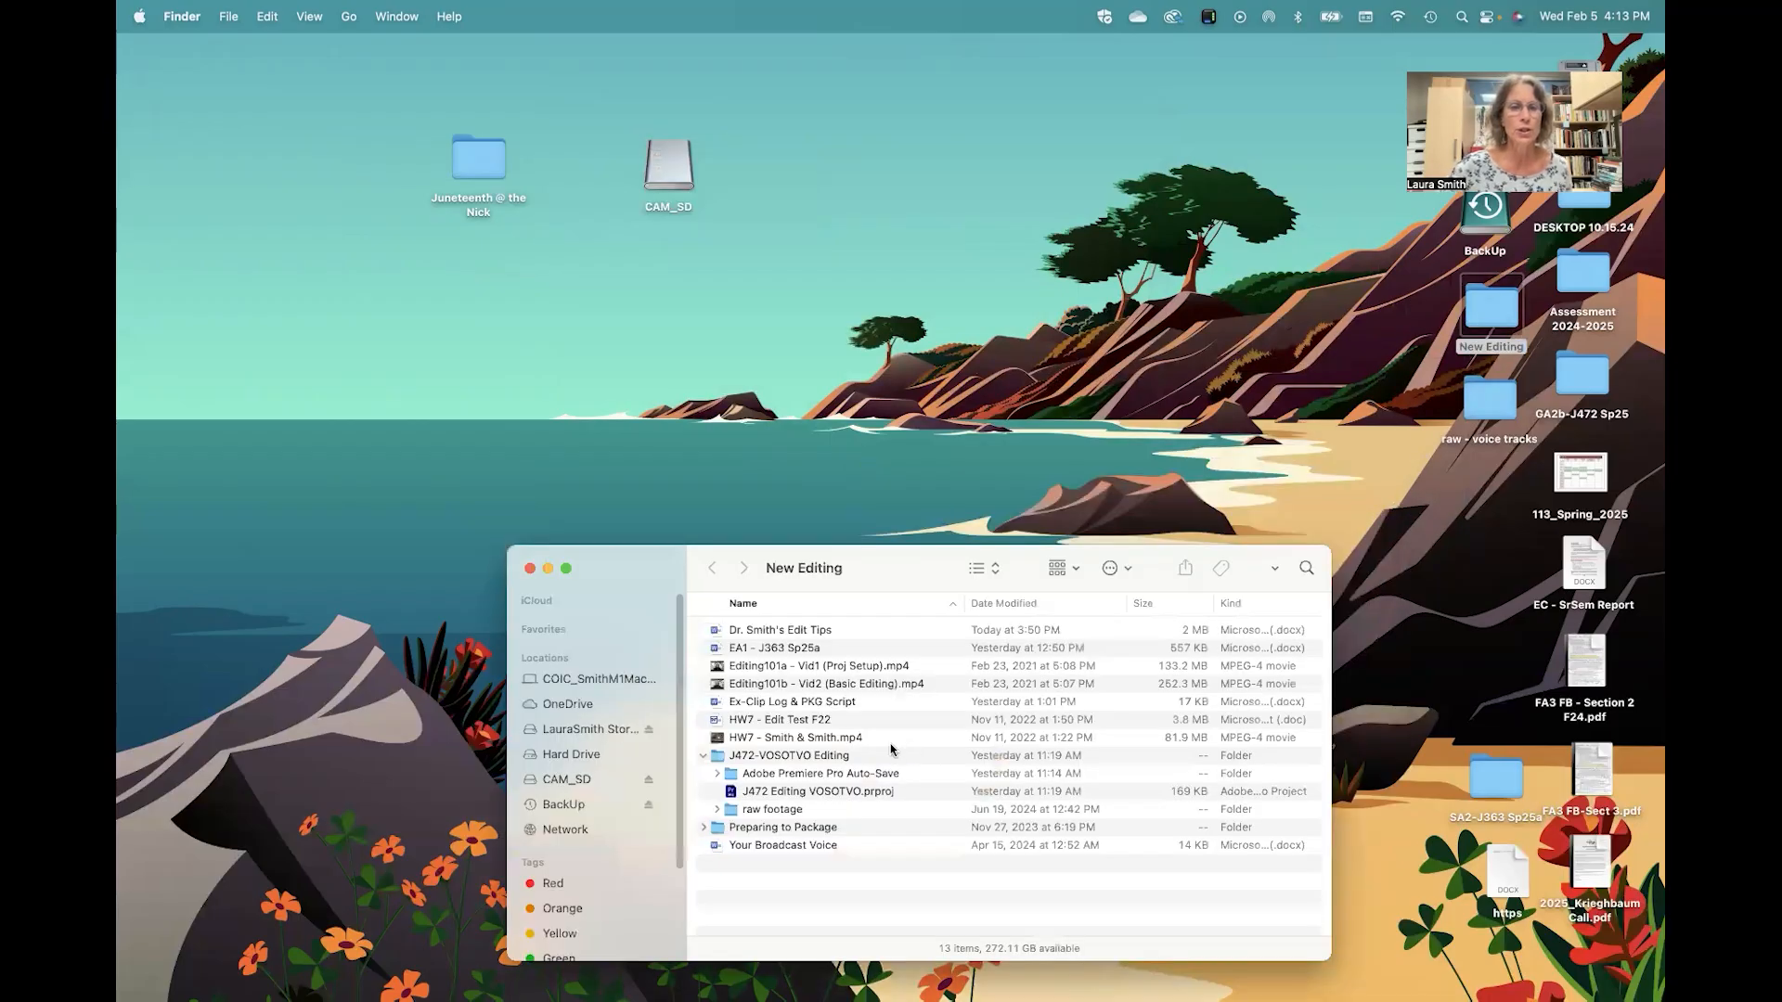
left_click_drag(740, 811, 483, 165)
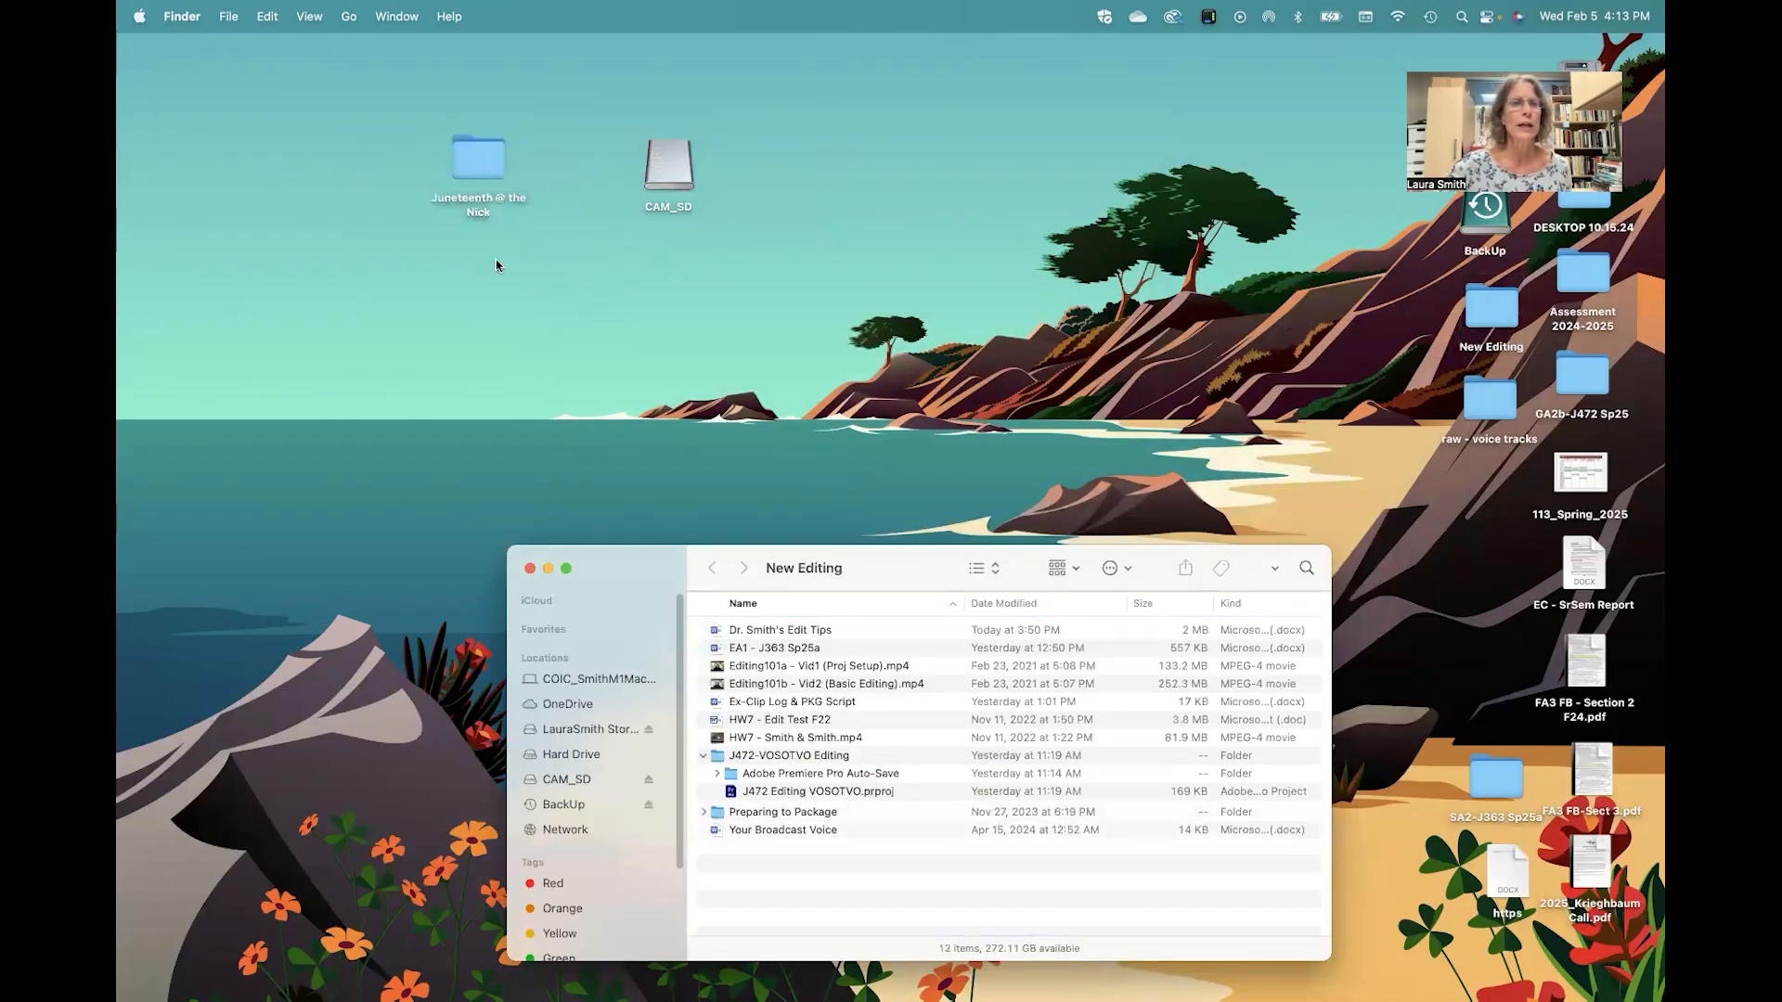
key("super+w")
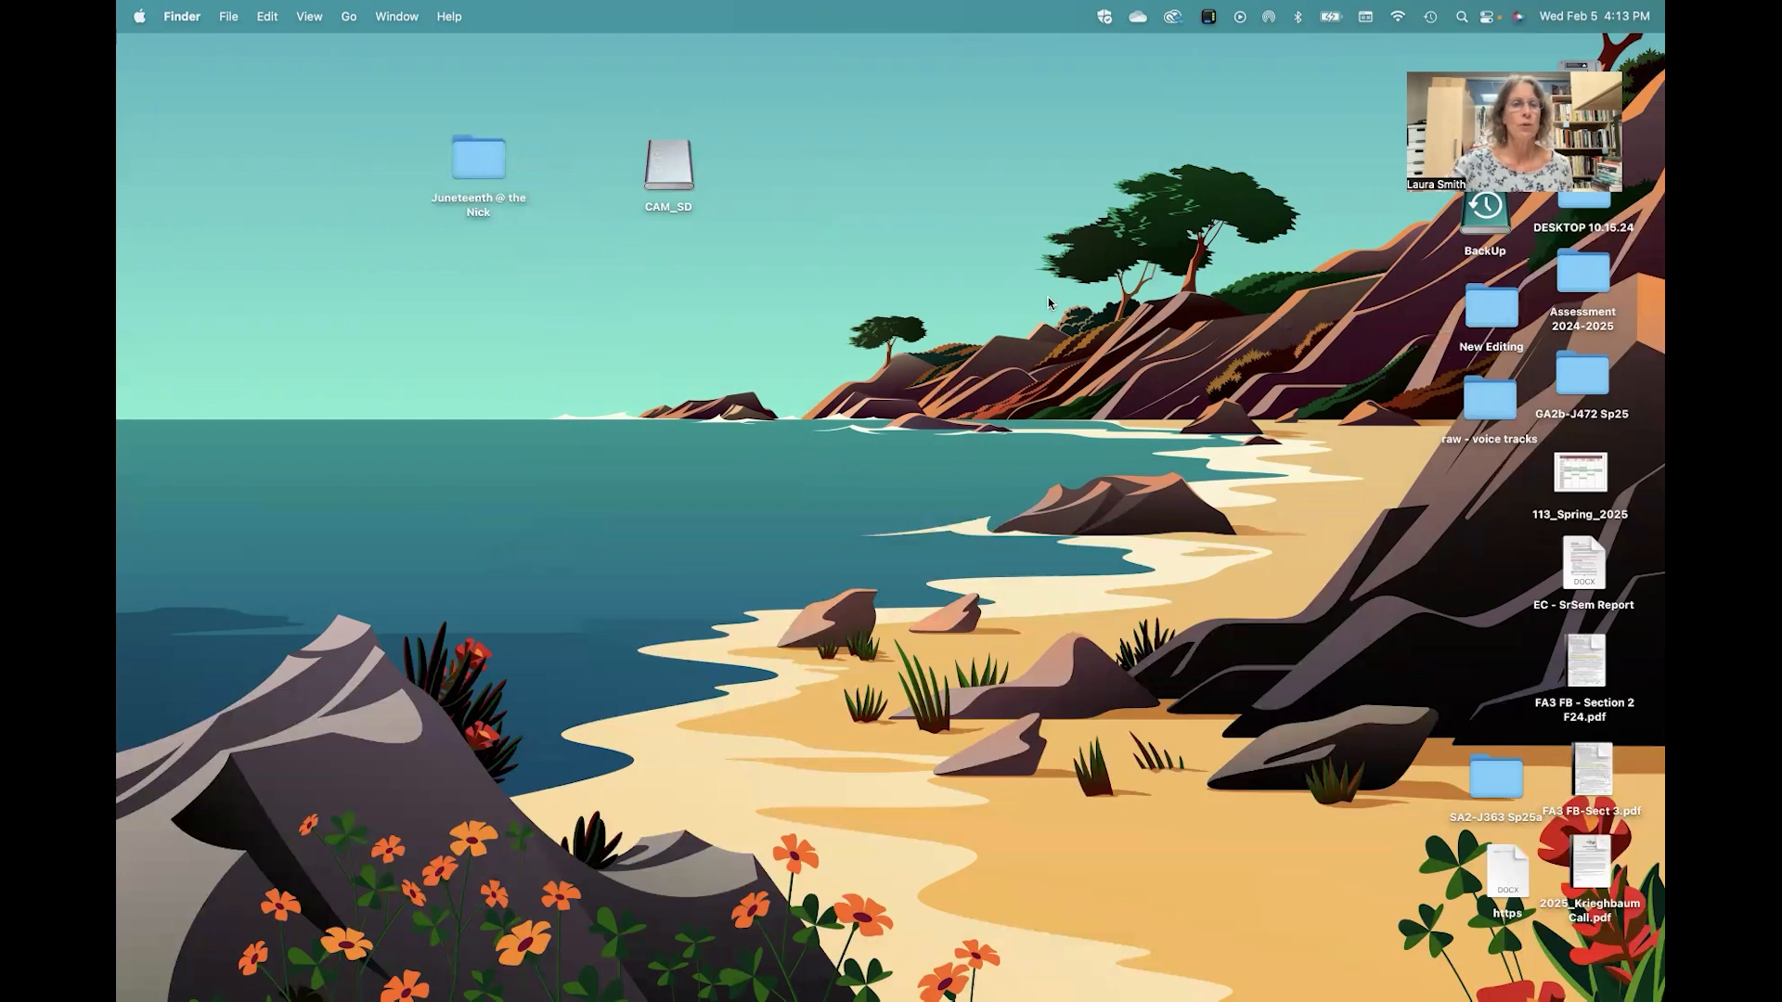
Step: Rename the raw footage folder inside Juneteenth @ the Nick as "raw video & interview"
double_click(480, 169)
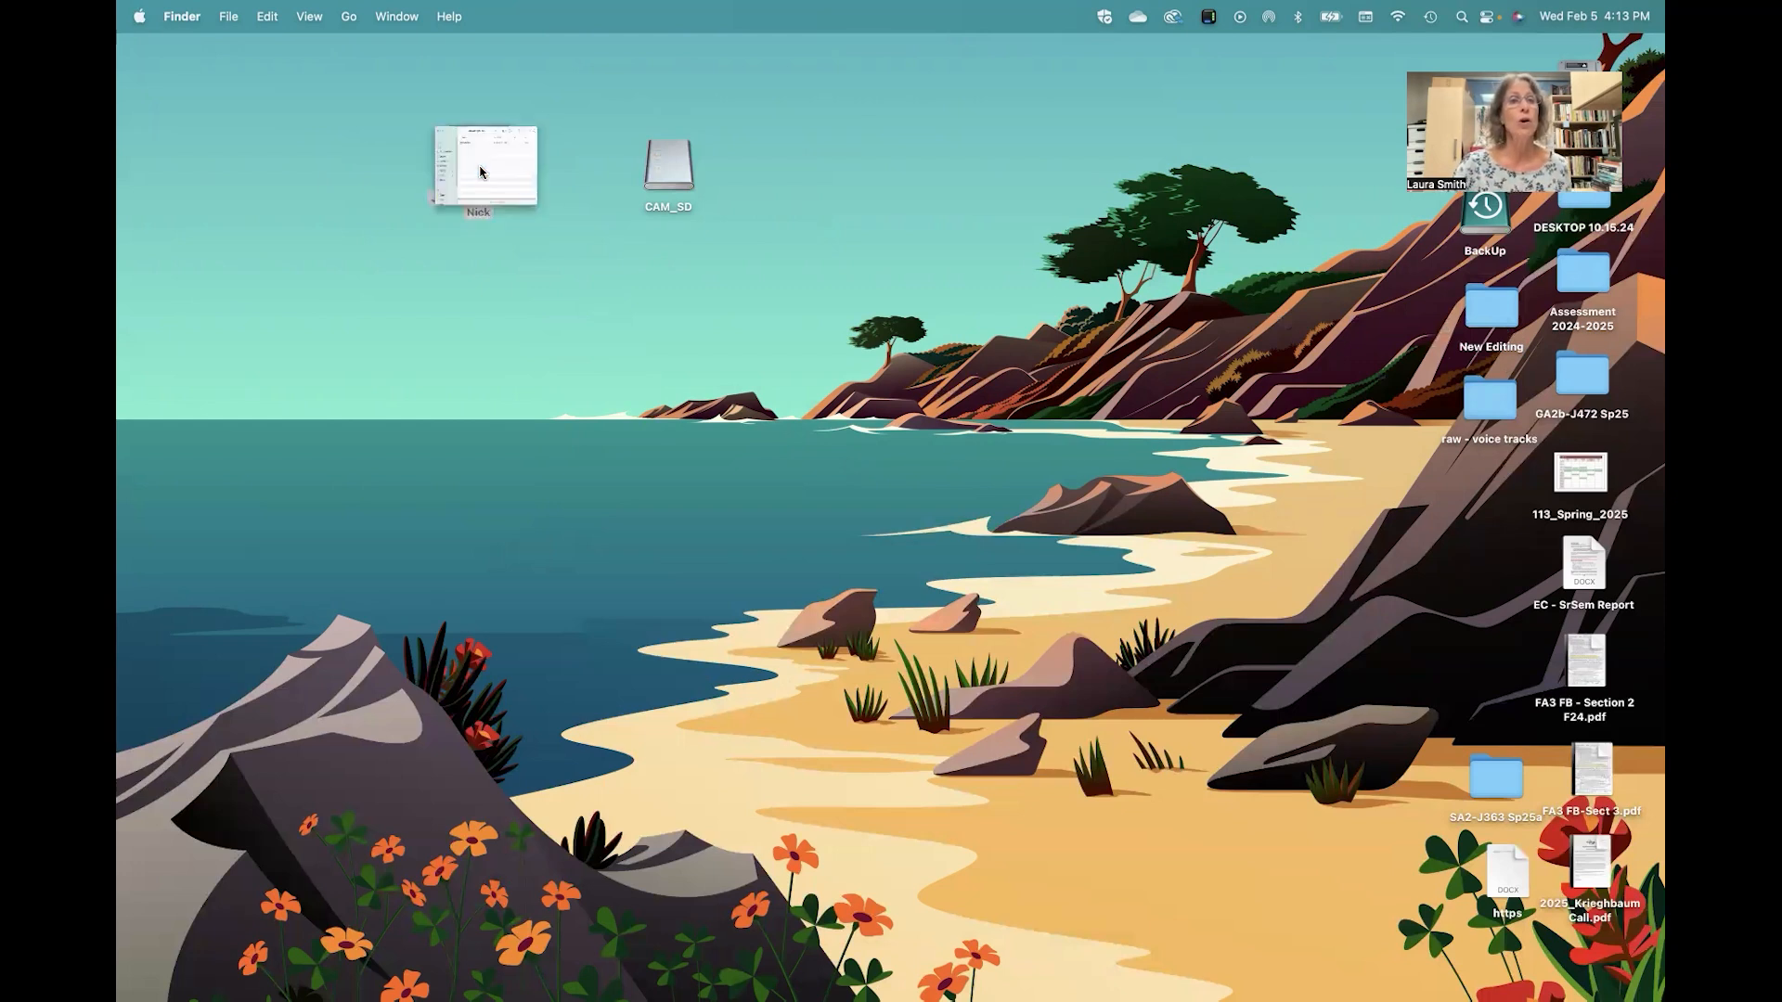
left_click(436, 201)
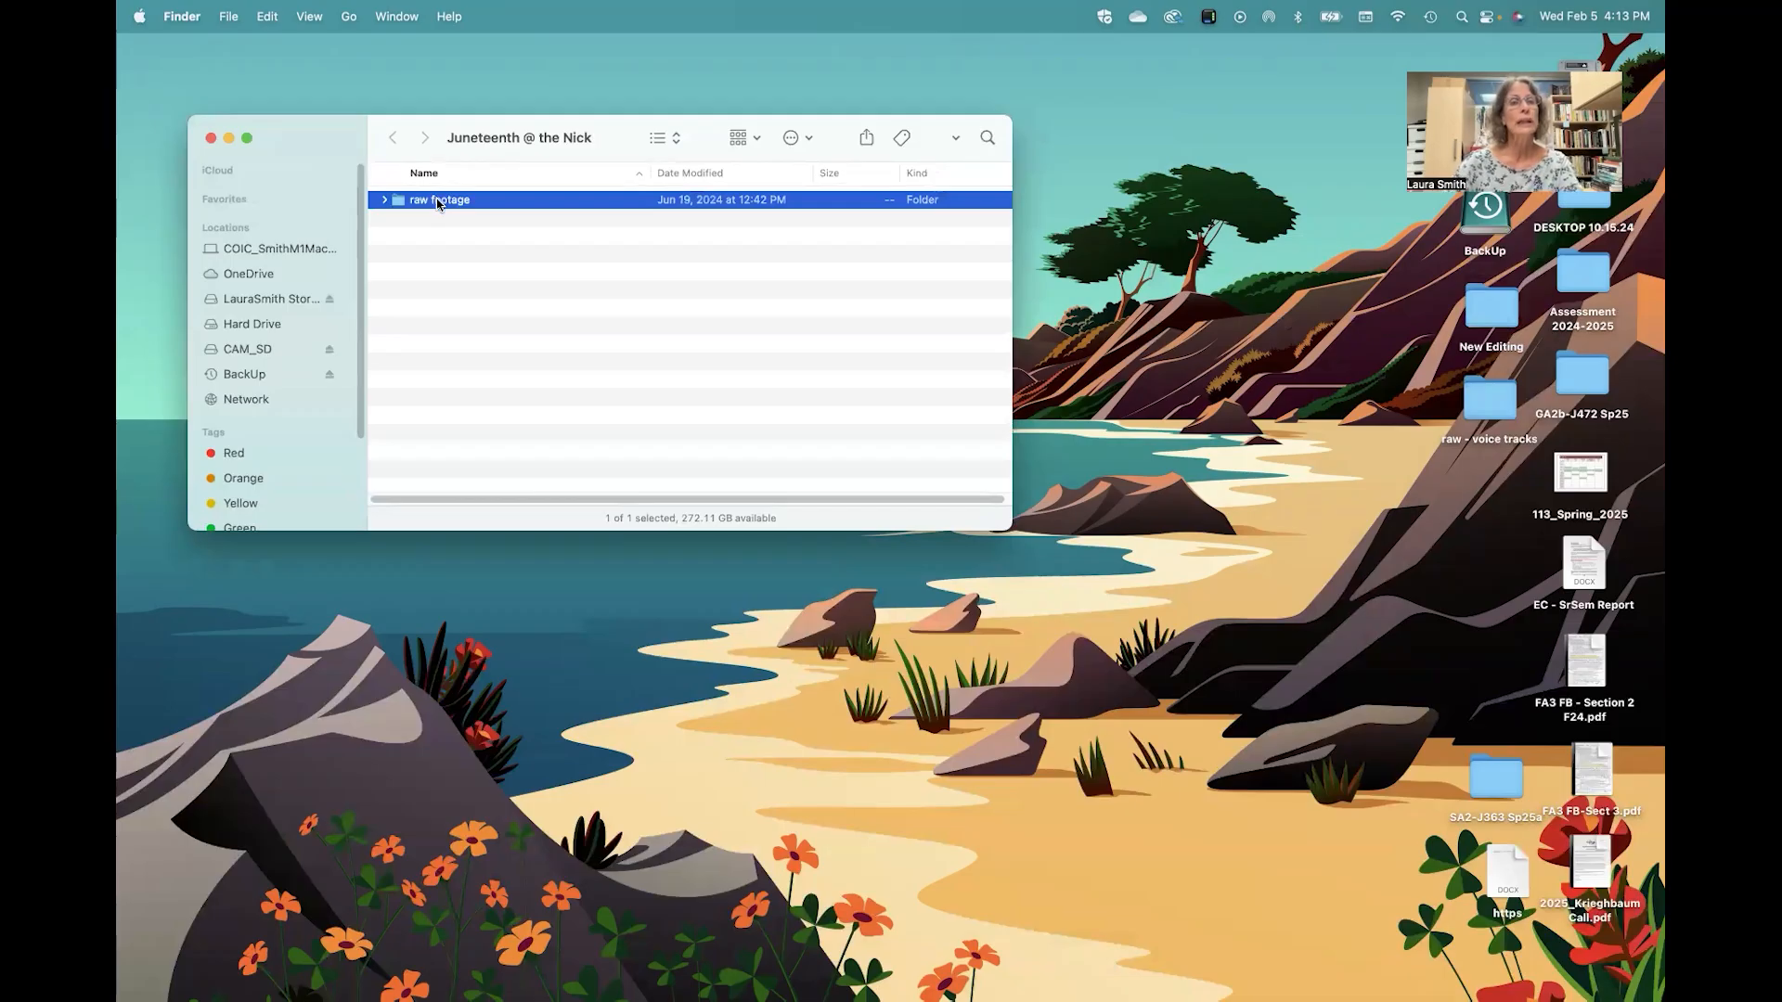
left_click(438, 201)
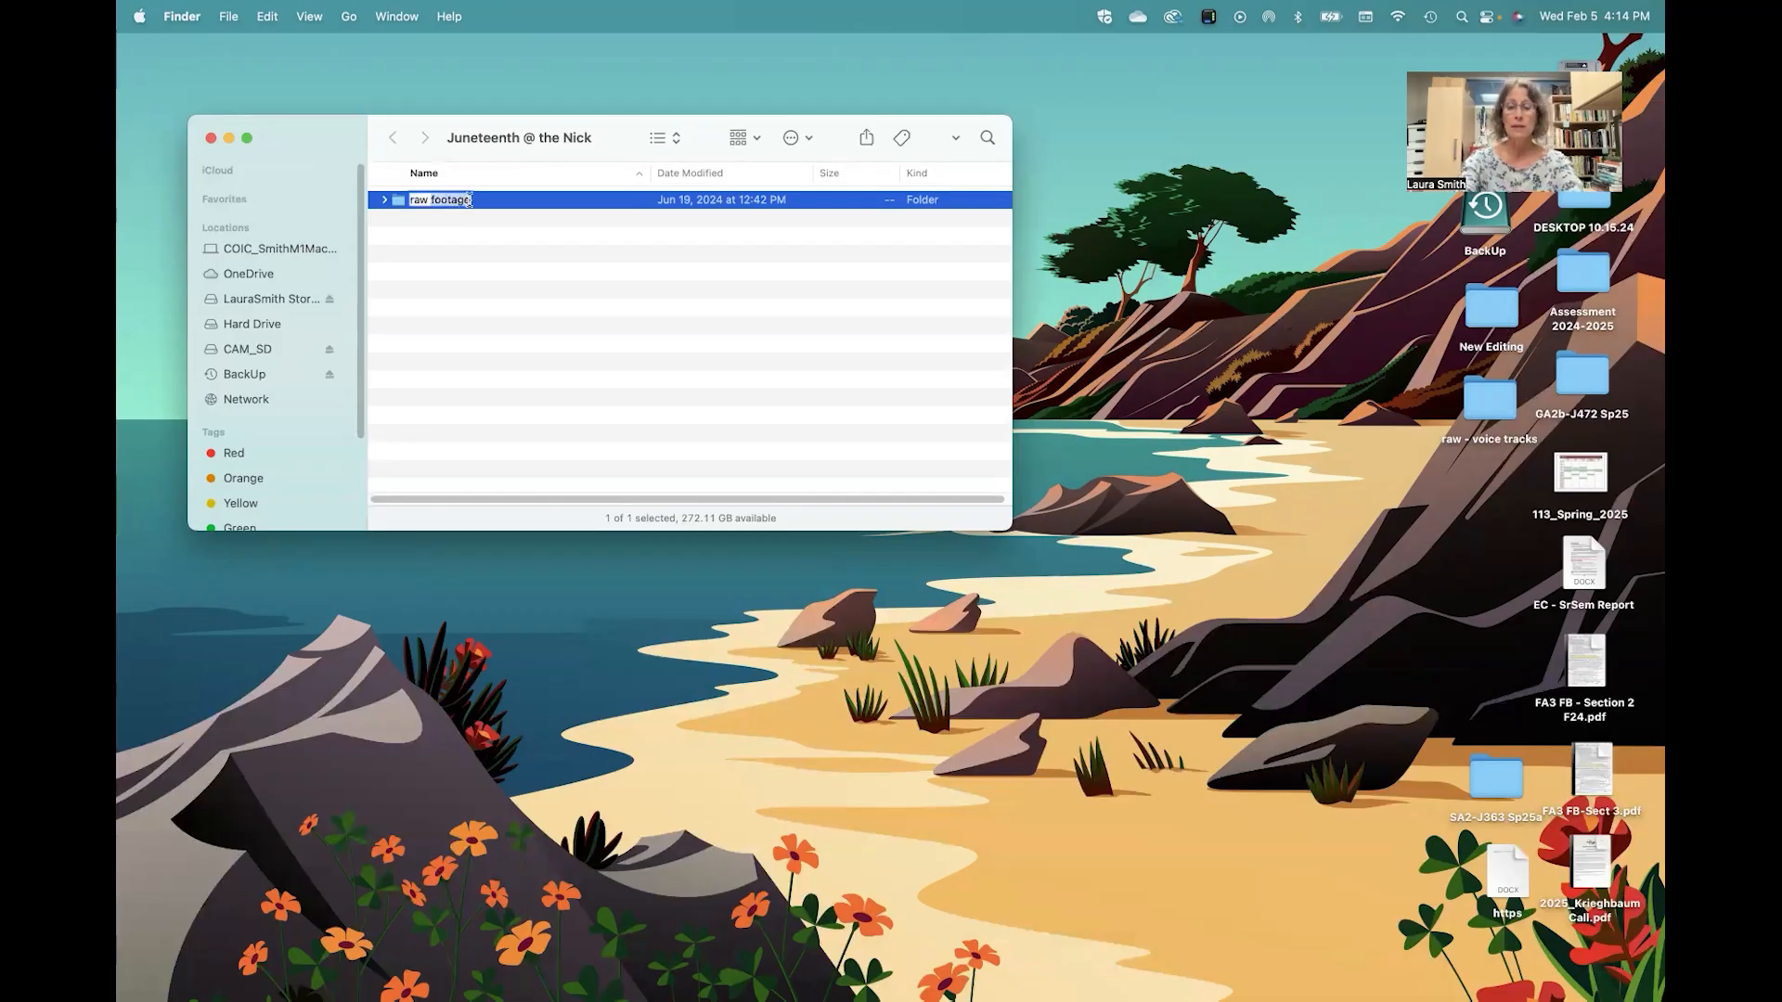
key("BackSpace")
type("video & interview")
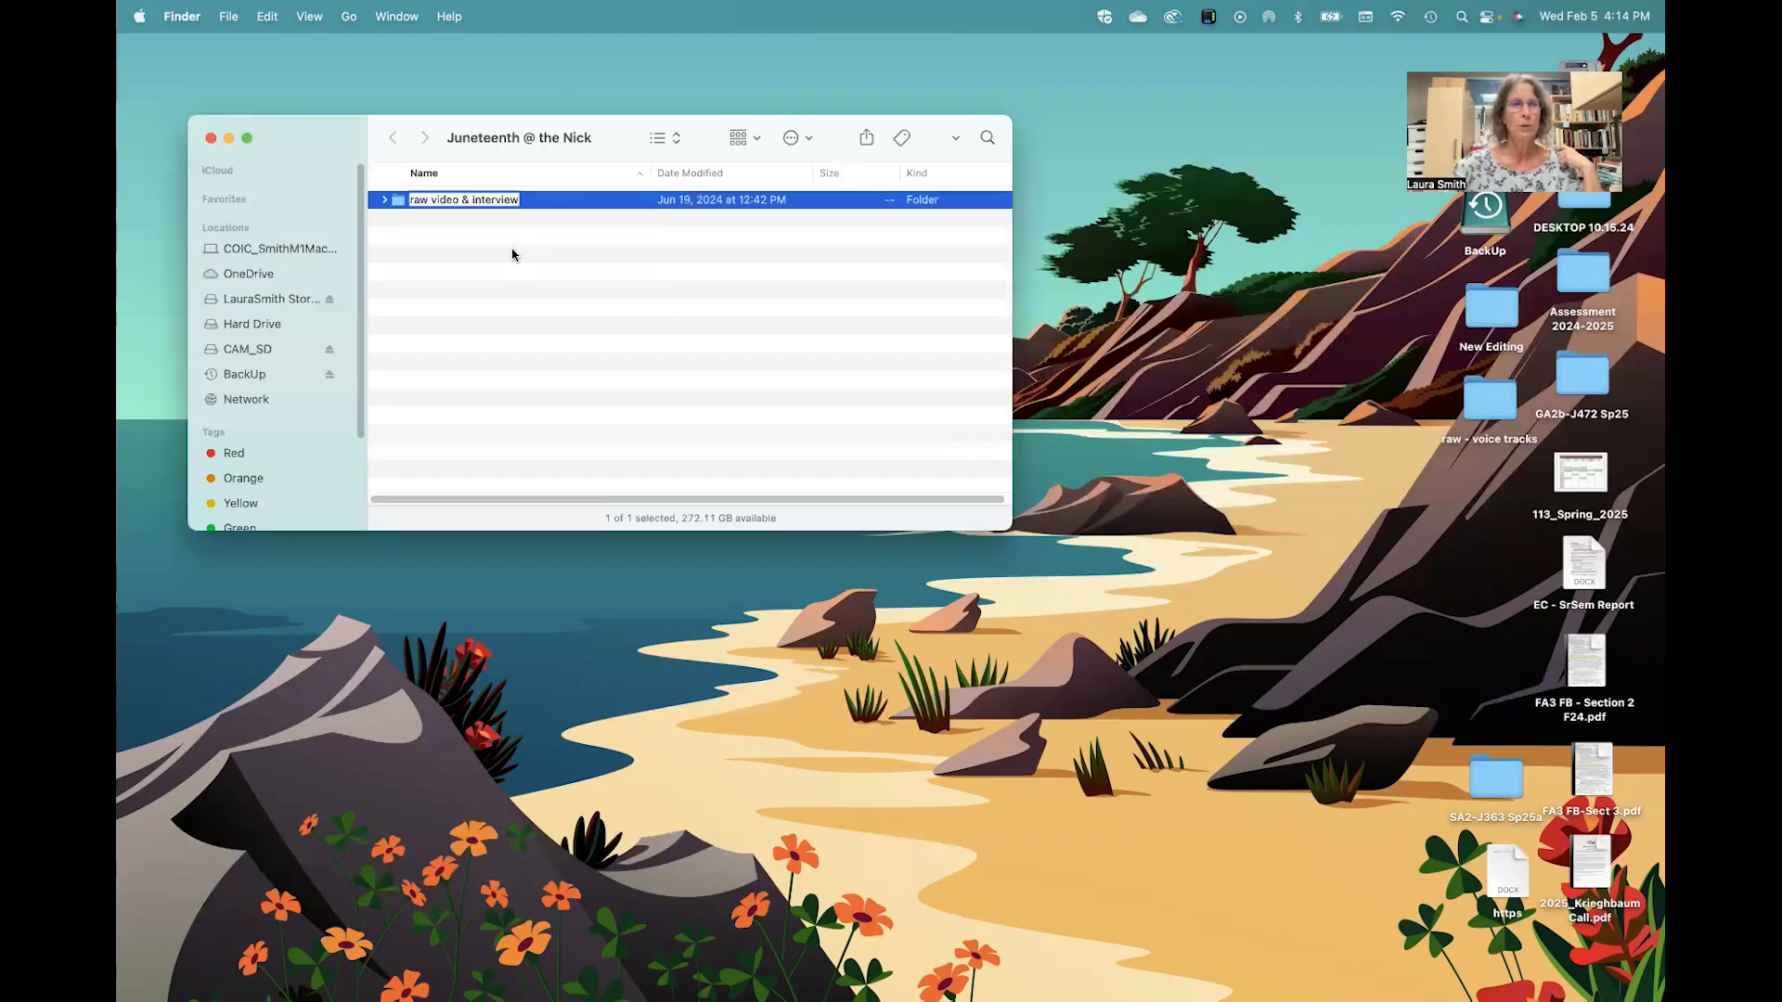
key("Return")
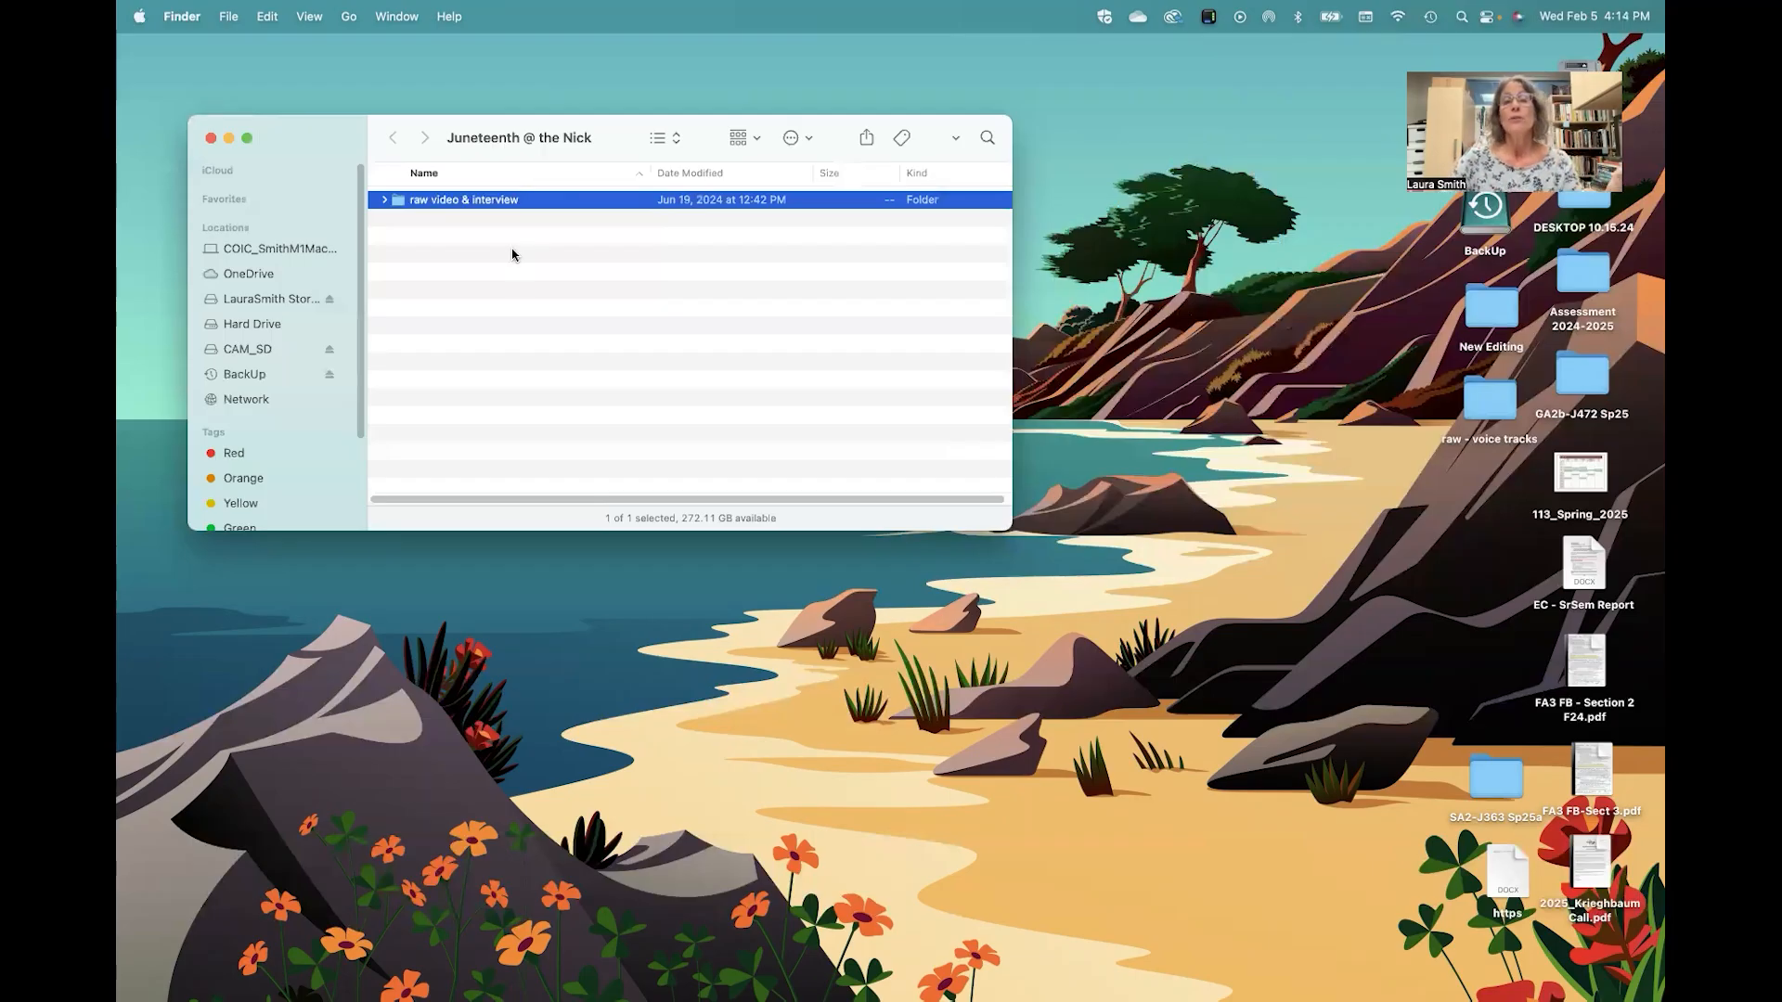
Step: Create a second folder inside Juneteenth @ the Nick named "raw field video"
right_click(497, 263)
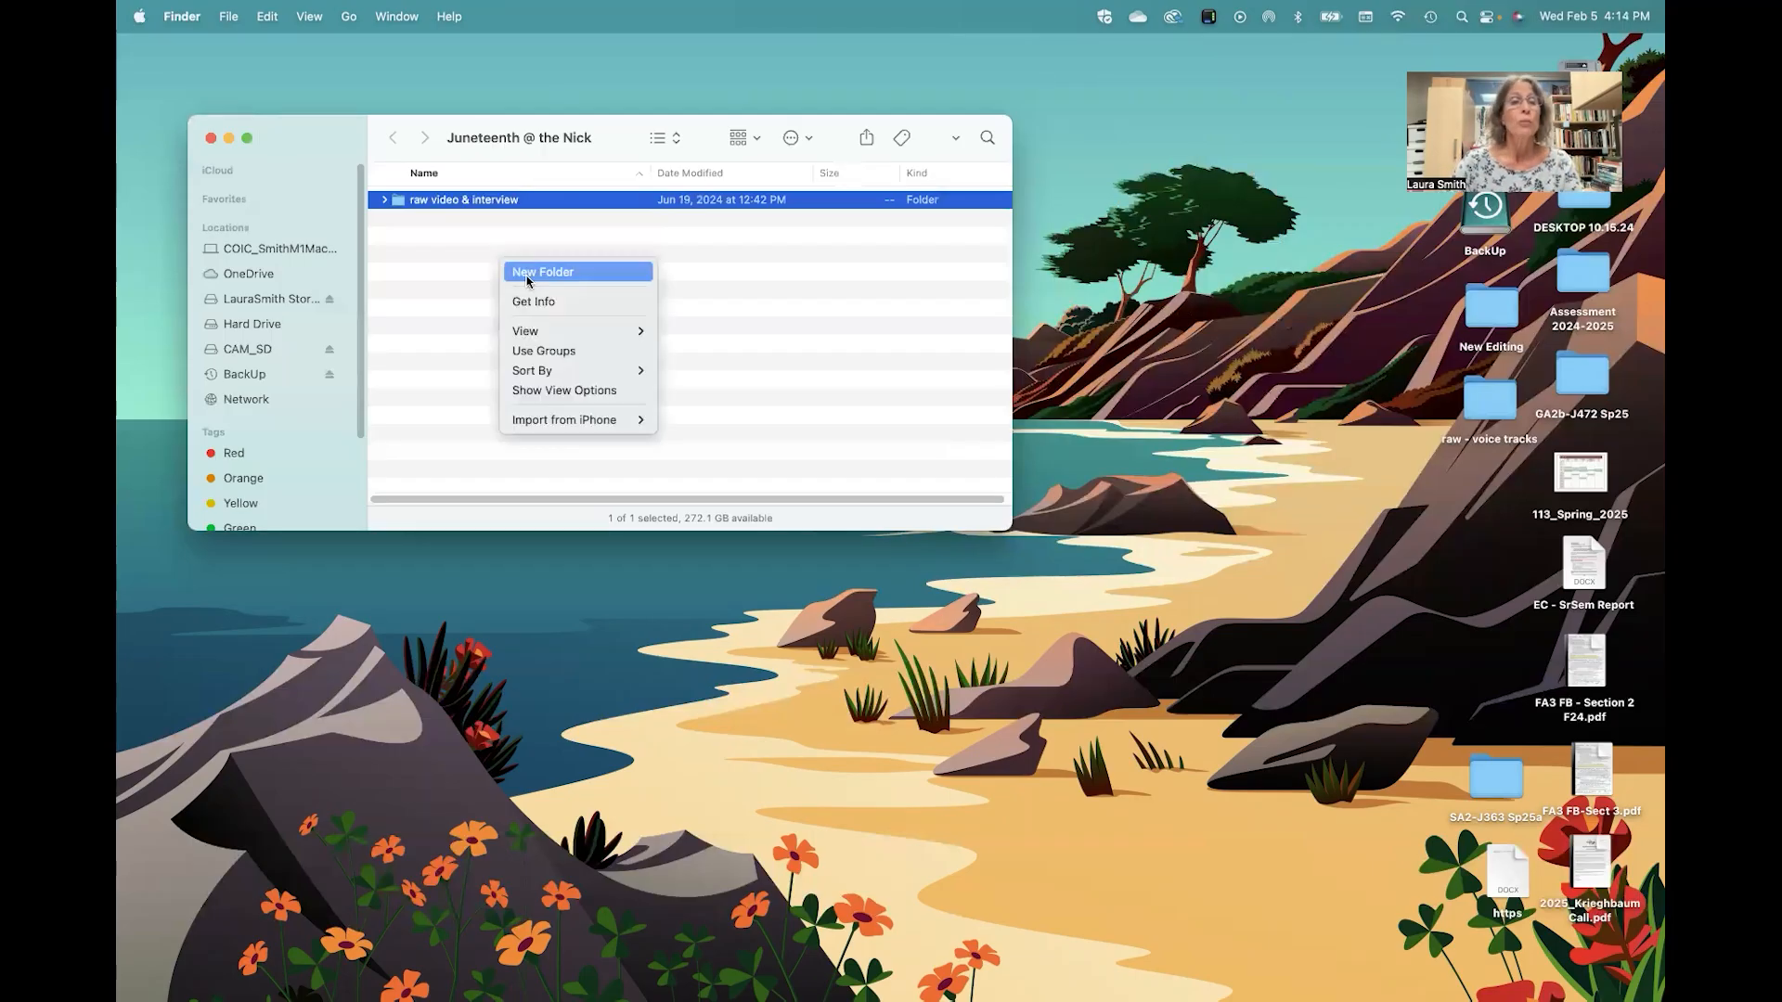
left_click(526, 275)
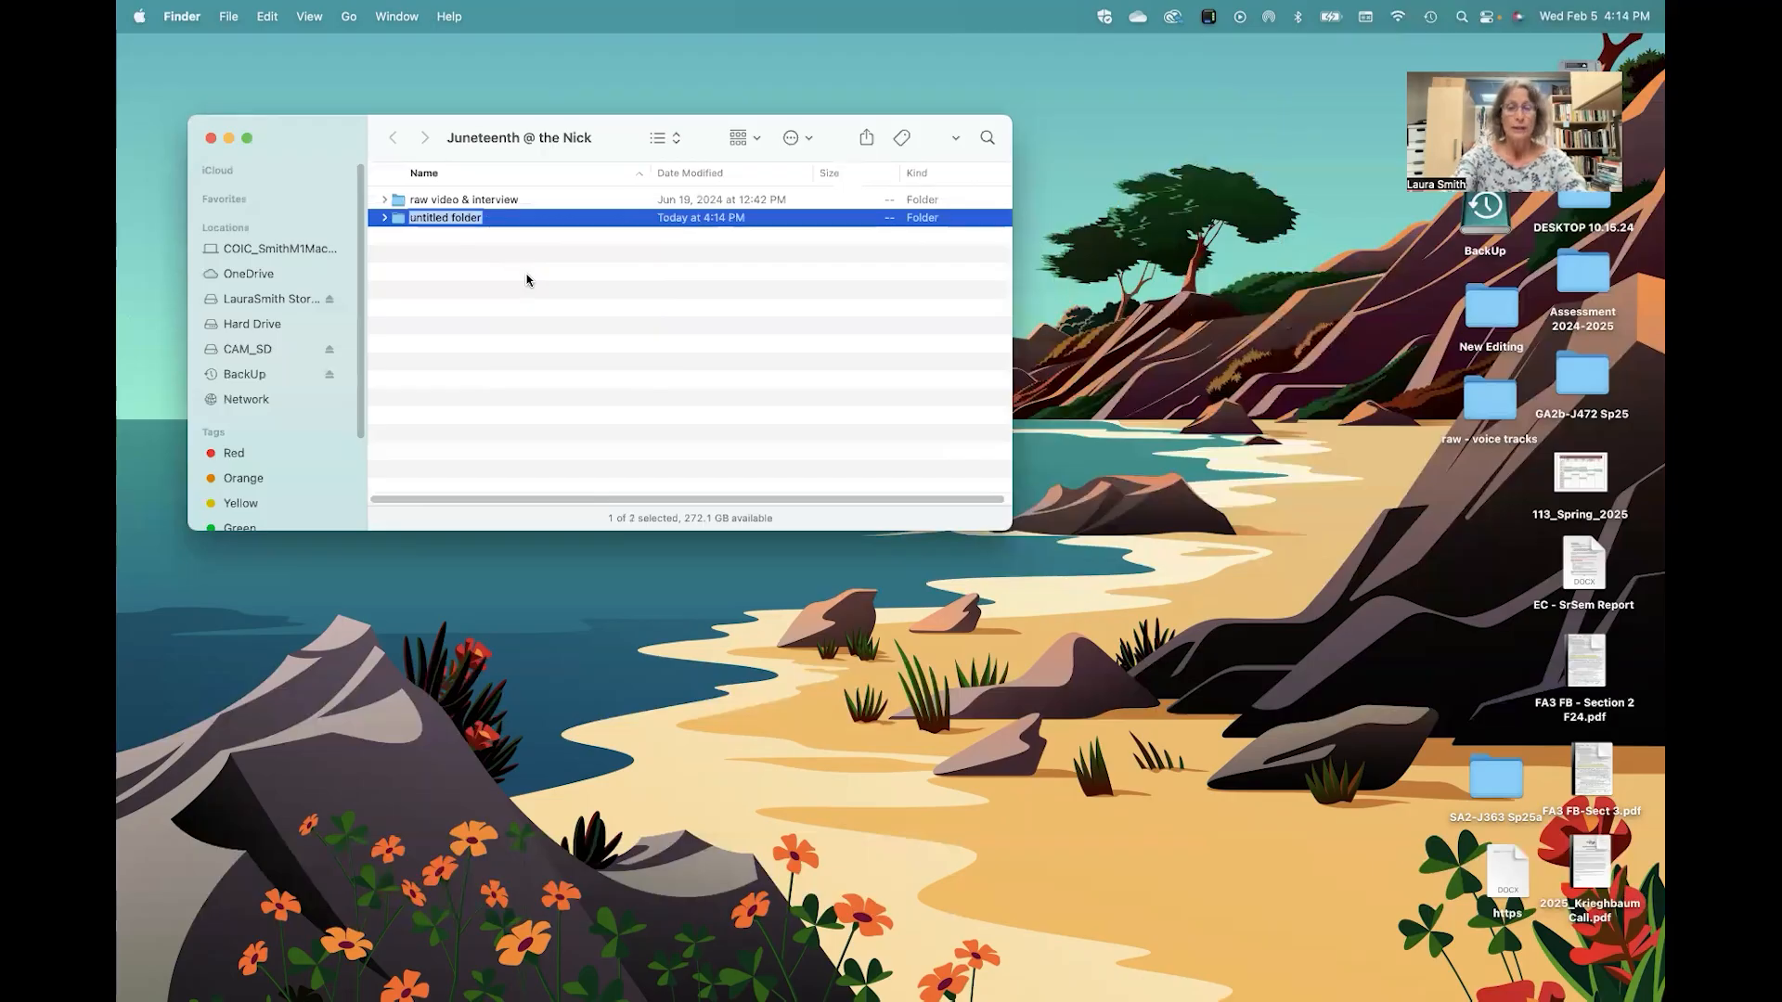
type("raw fie")
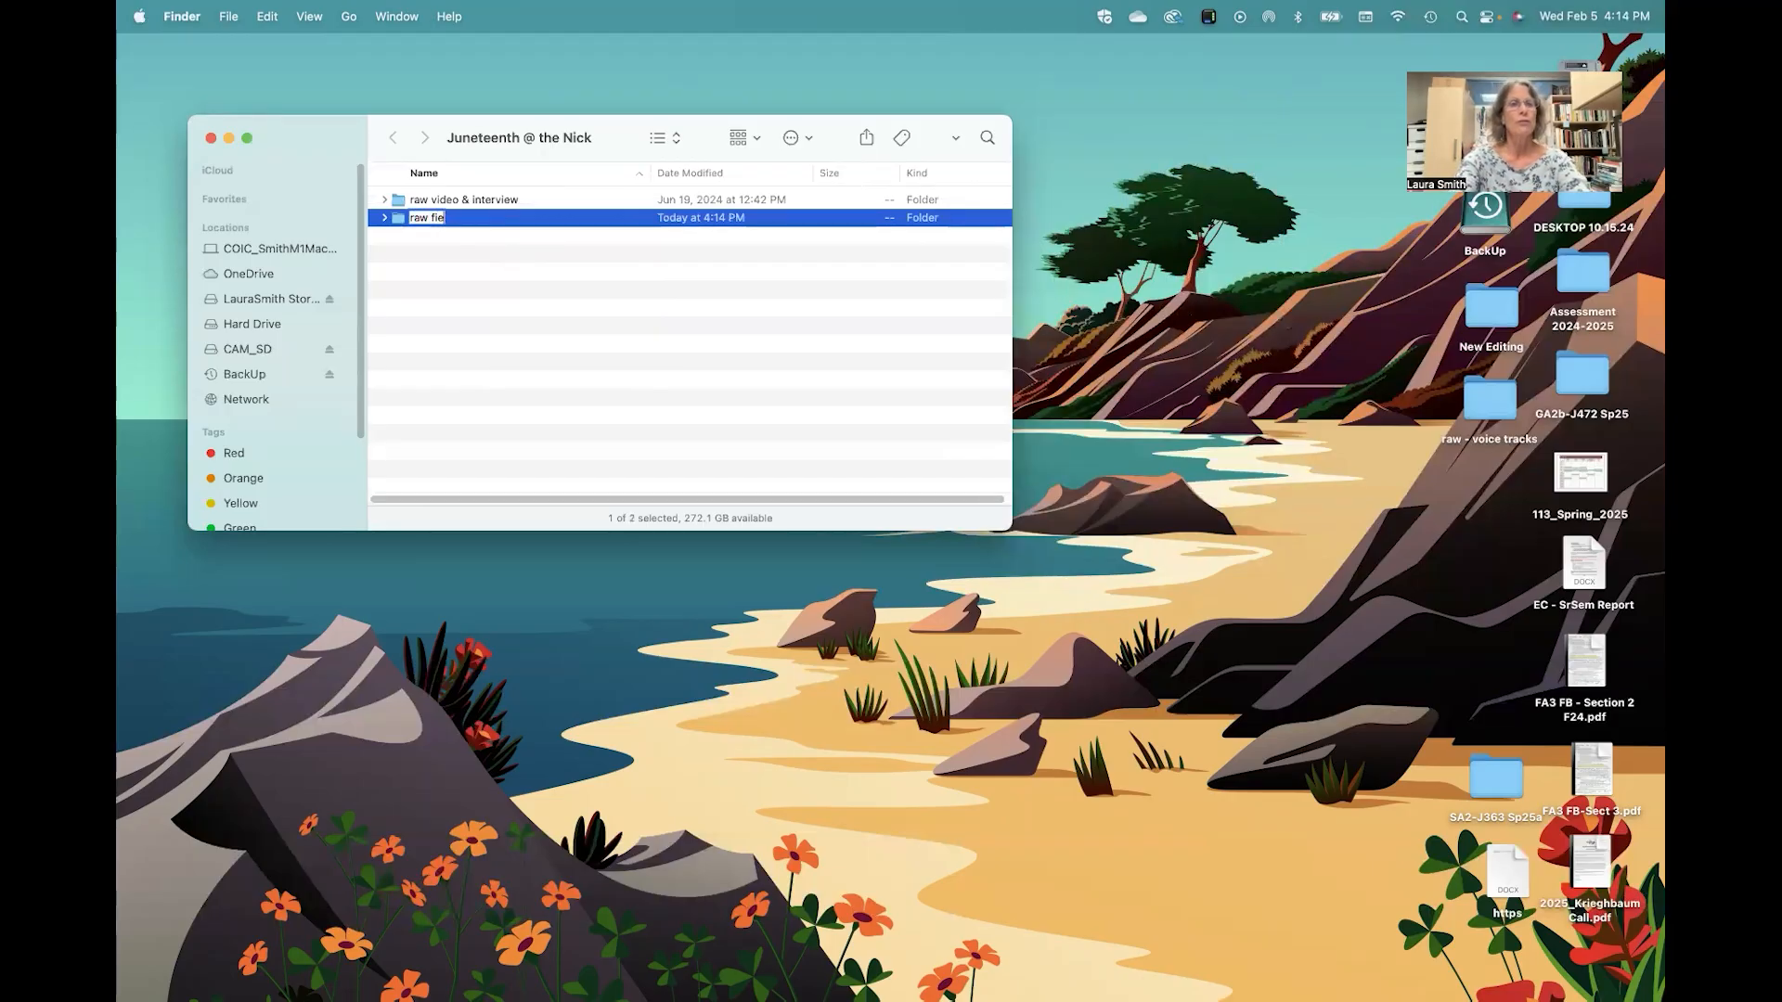
type("ld video")
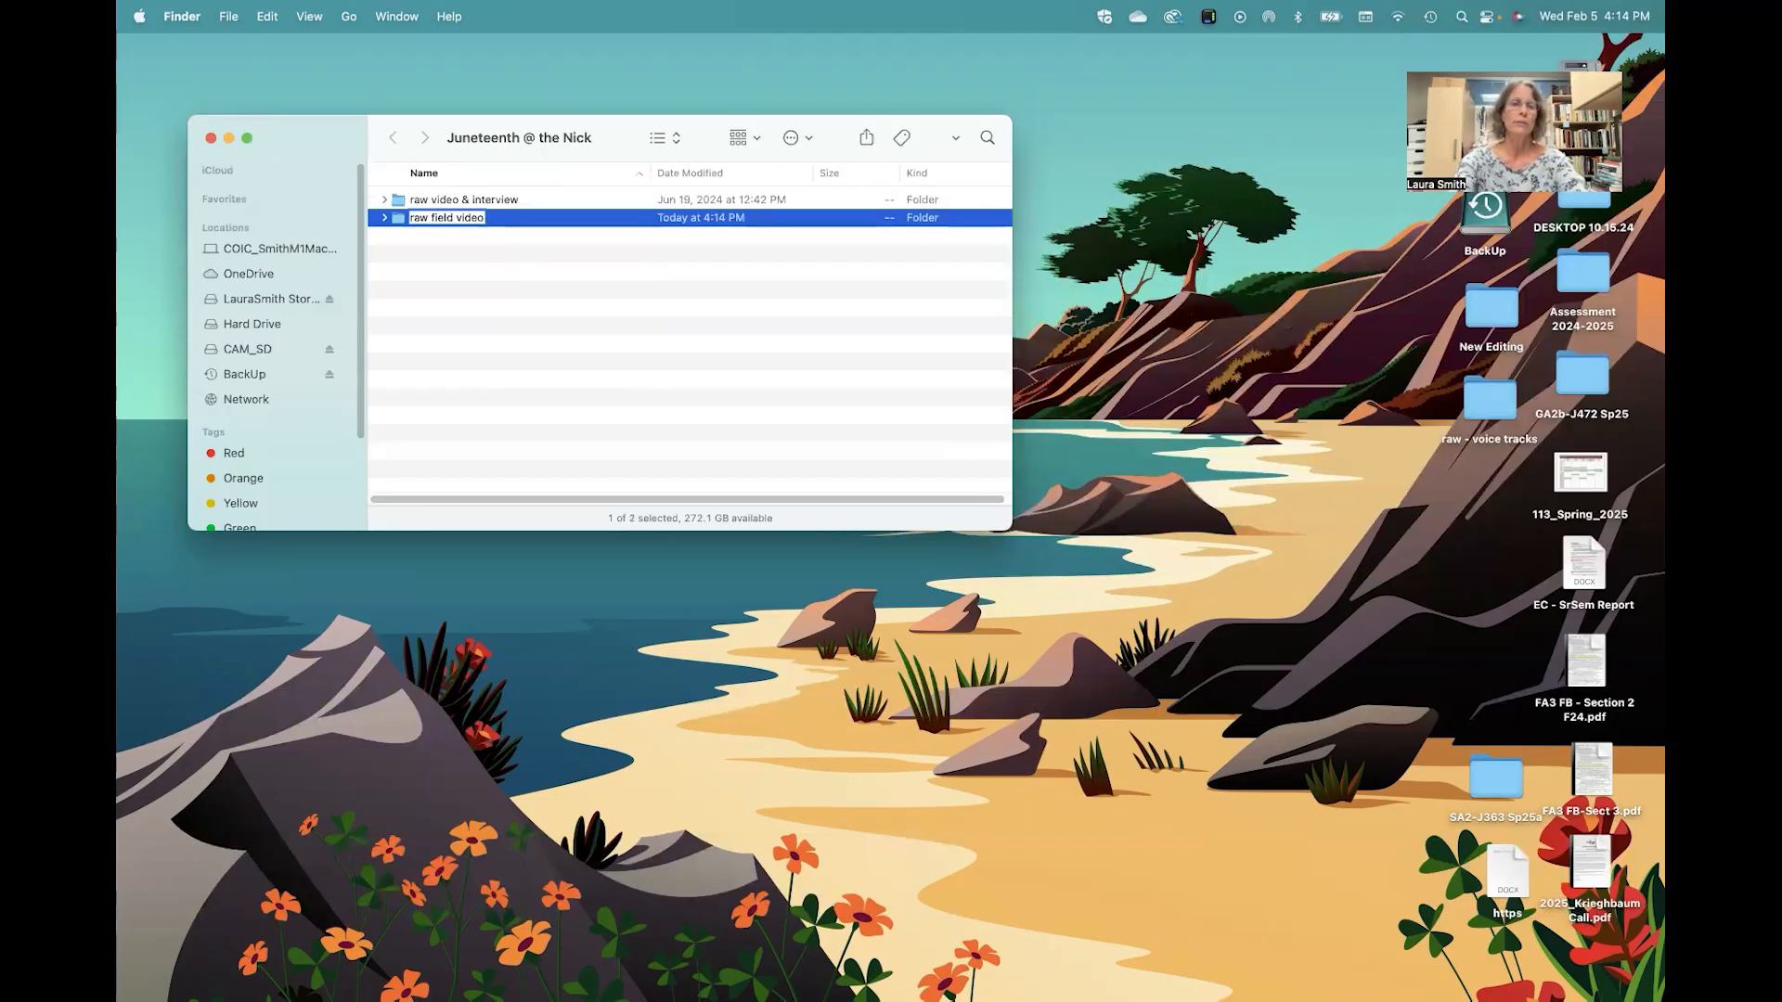
key("Return")
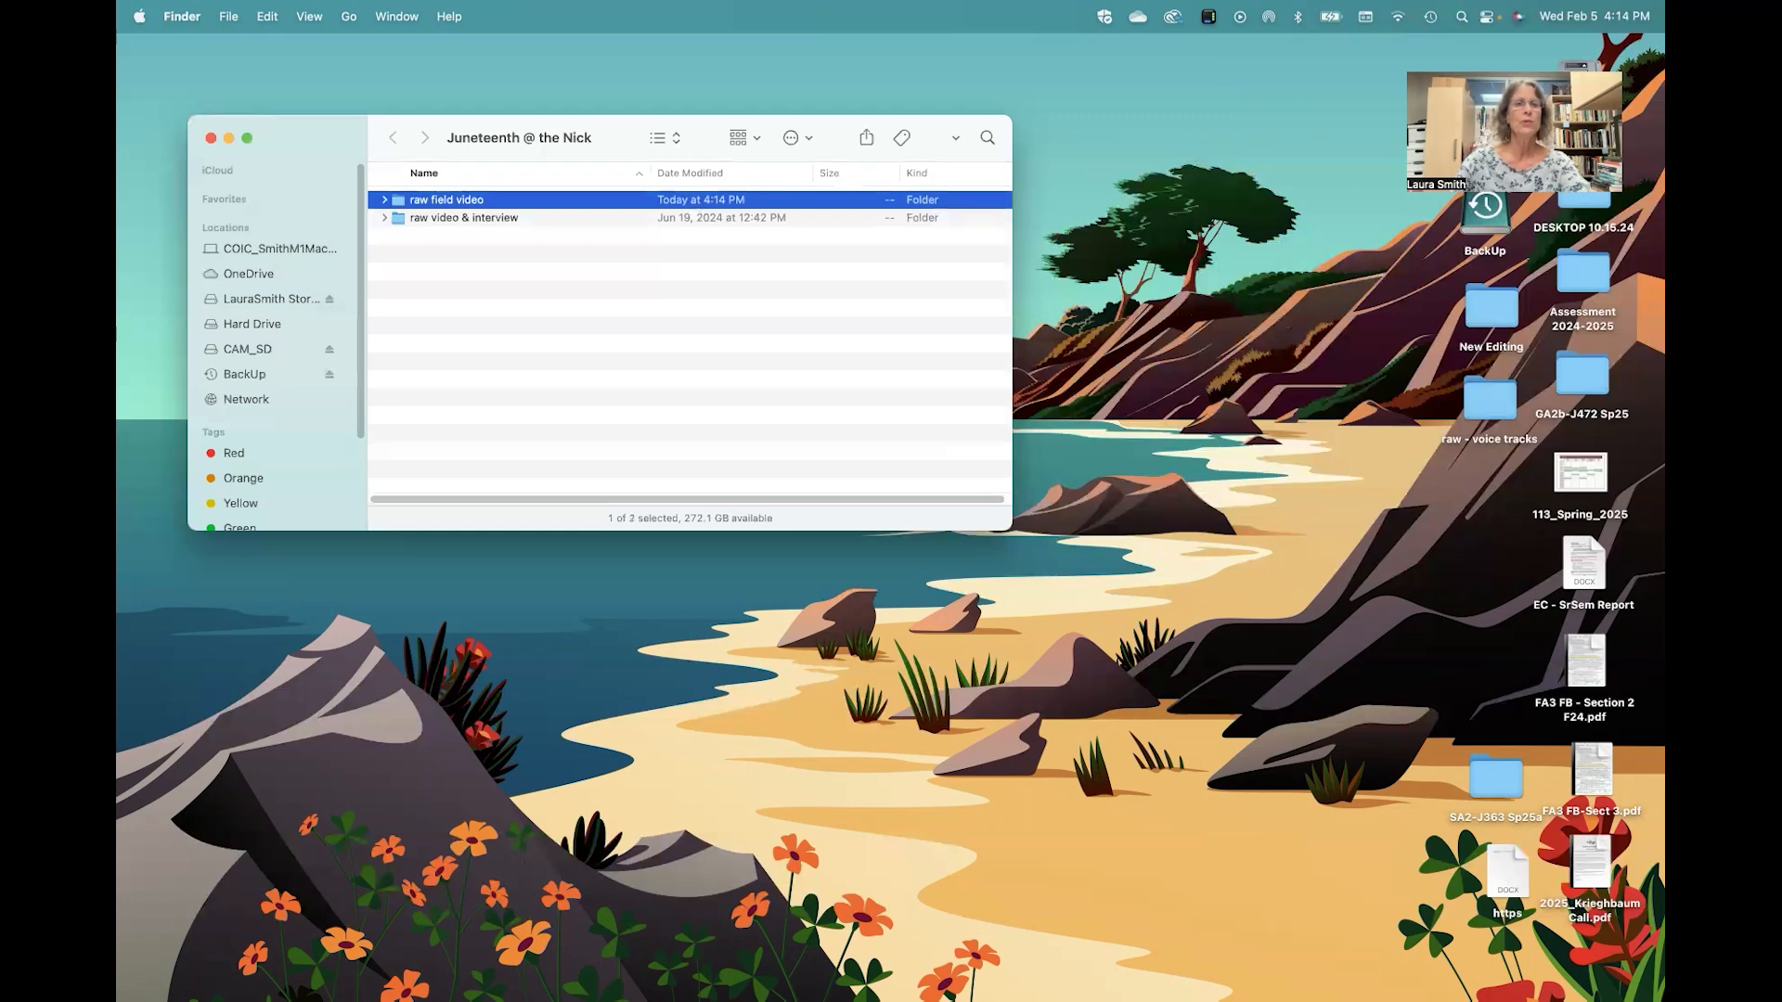
Step: Move the raw - voice tracks folder from the desktop into Juneteenth @ the Nick and check its audio files
left_click(535, 299)
right_click(520, 264)
left_click(468, 284)
left_click_drag(1461, 395, 595, 340)
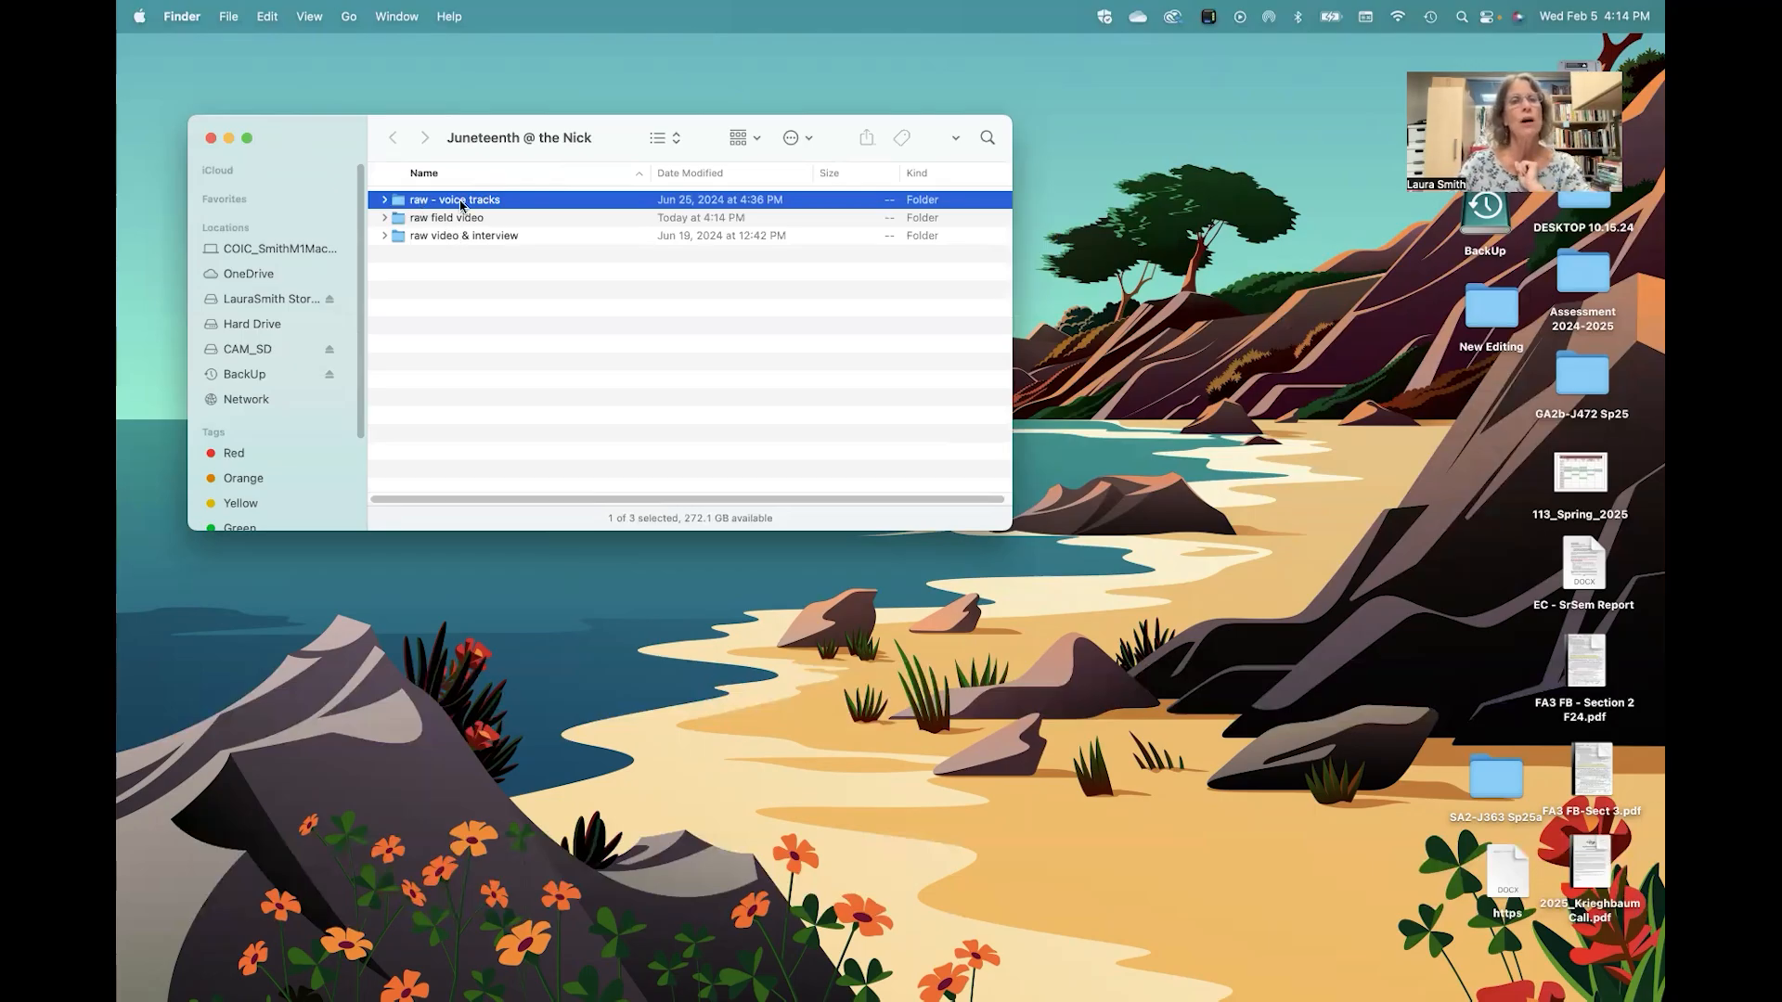
left_click(384, 202)
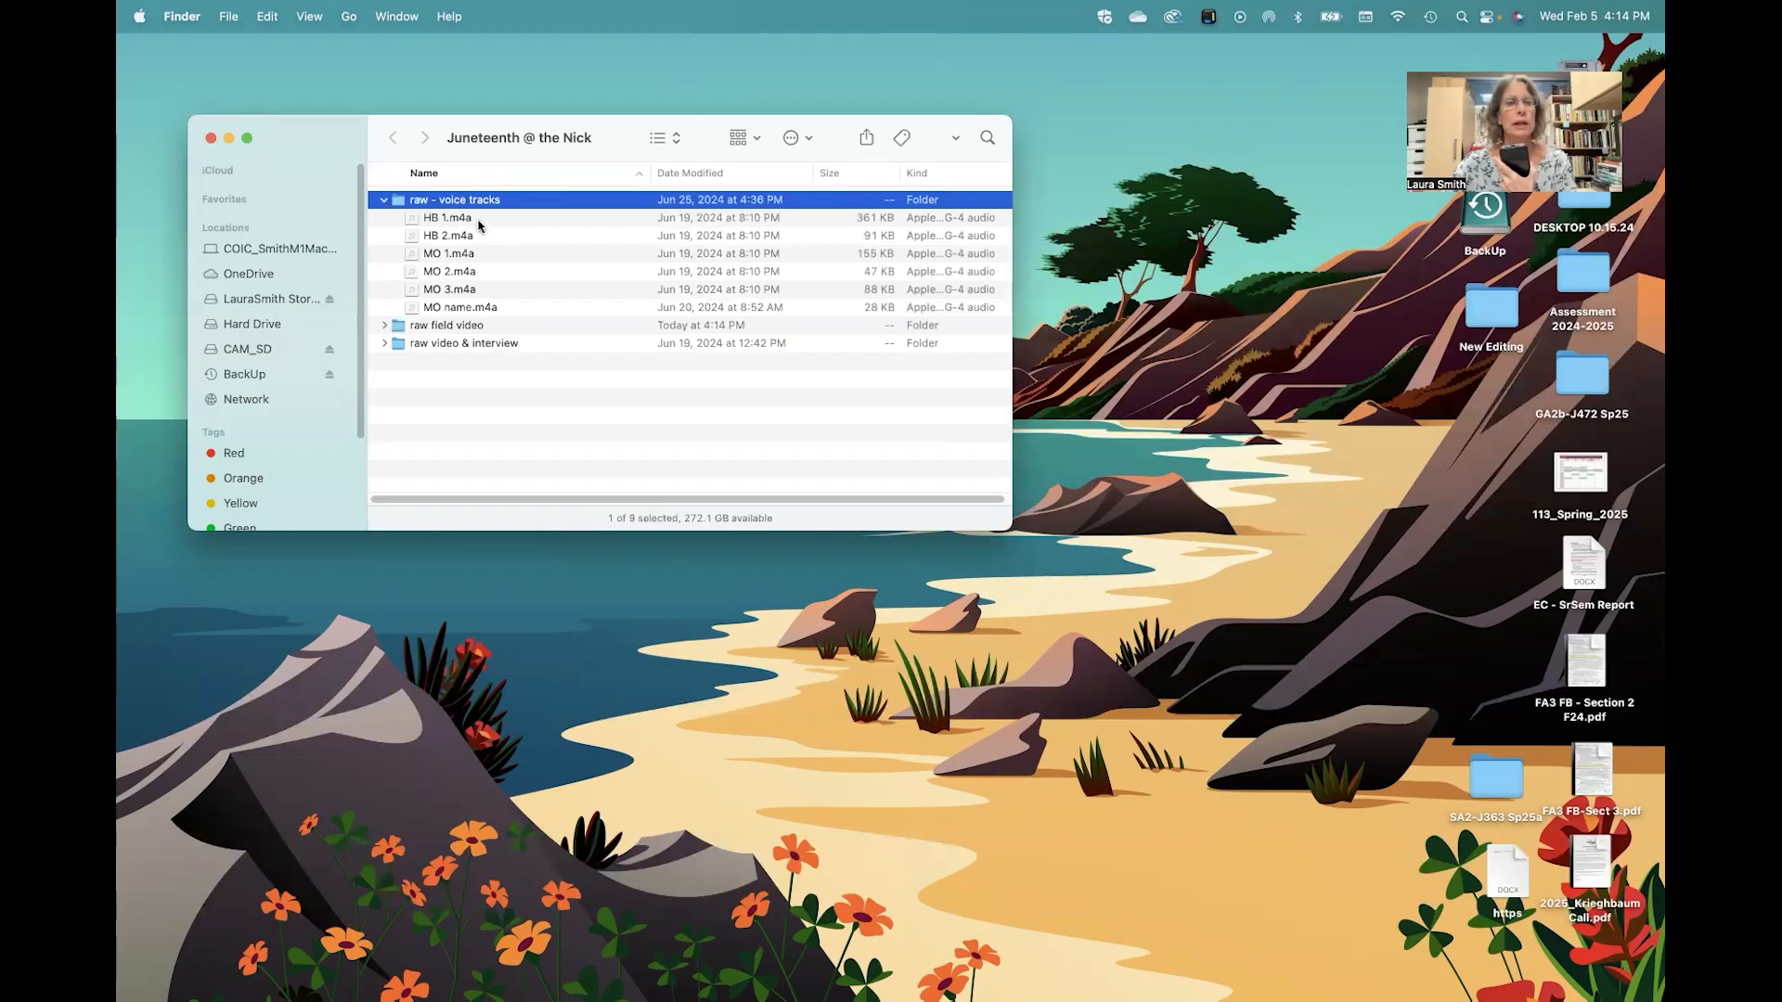
left_click(384, 200)
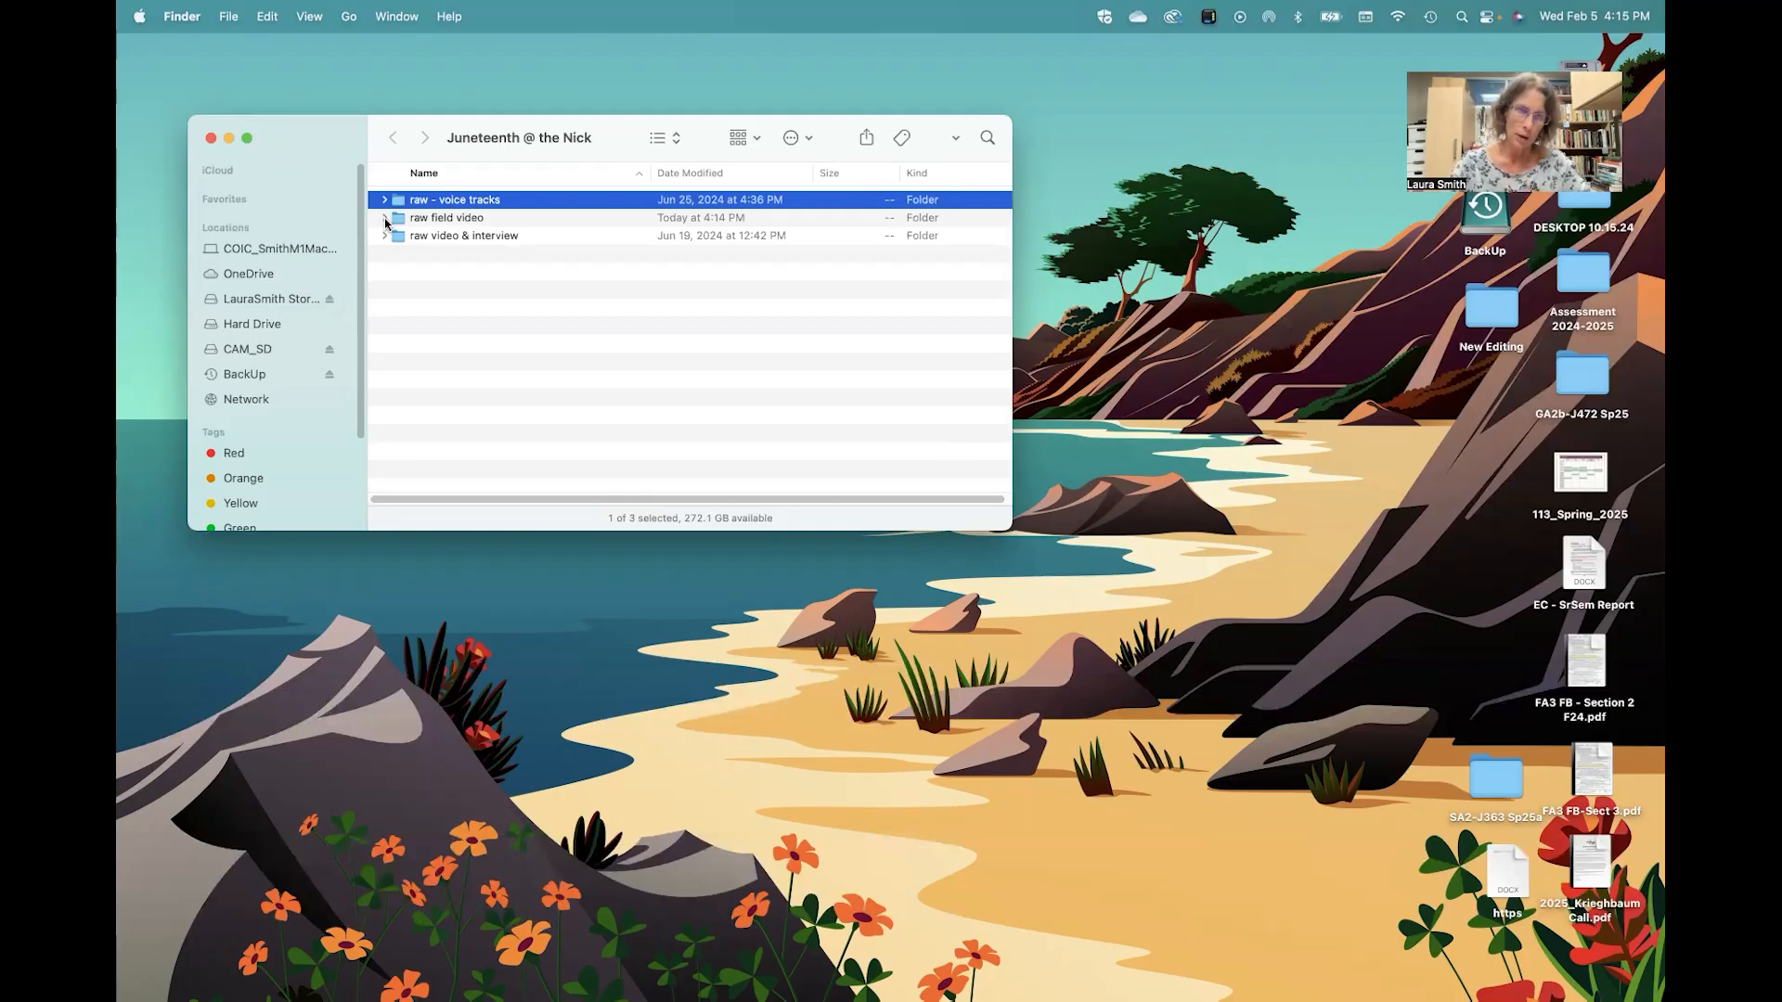
Step: Rename the raw field video folder as "raw field video phone"
left_click(476, 221)
double_click(476, 221)
left_click(393, 137)
left_click(472, 223)
left_click(472, 223)
type("phone")
Step: Rename the raw video & interview folder as "raw video & interview SD"
left_click(489, 234)
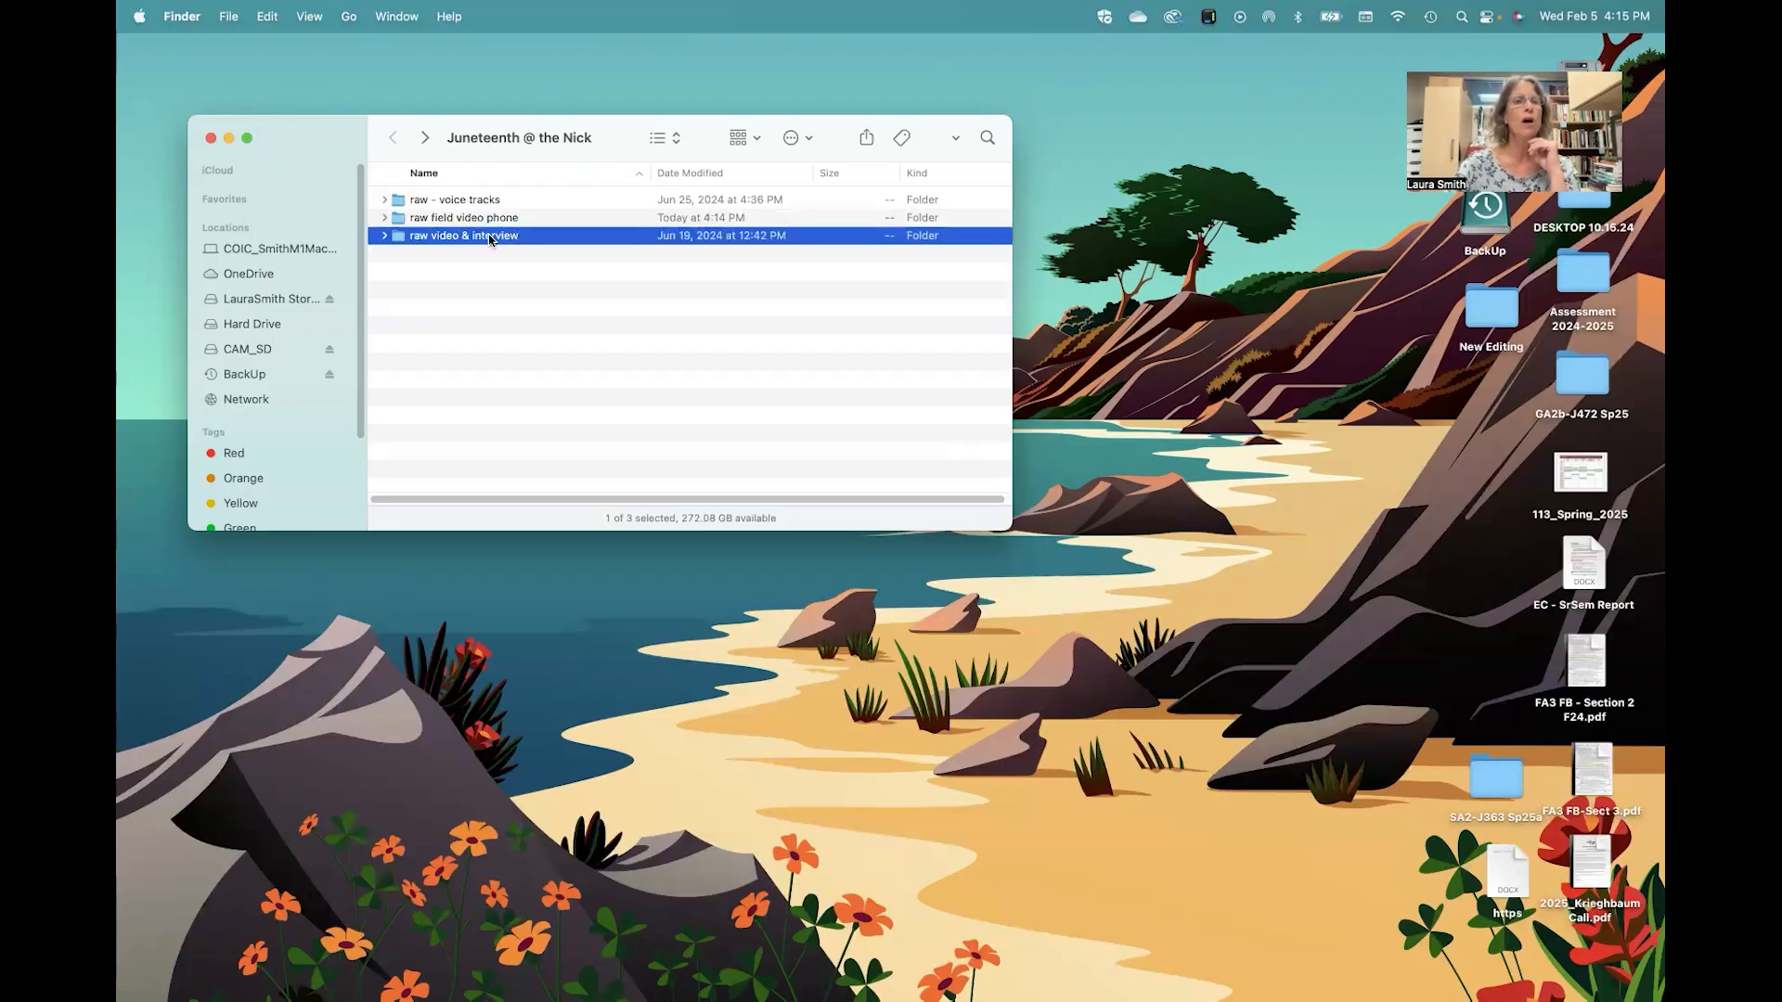
left_click(488, 234)
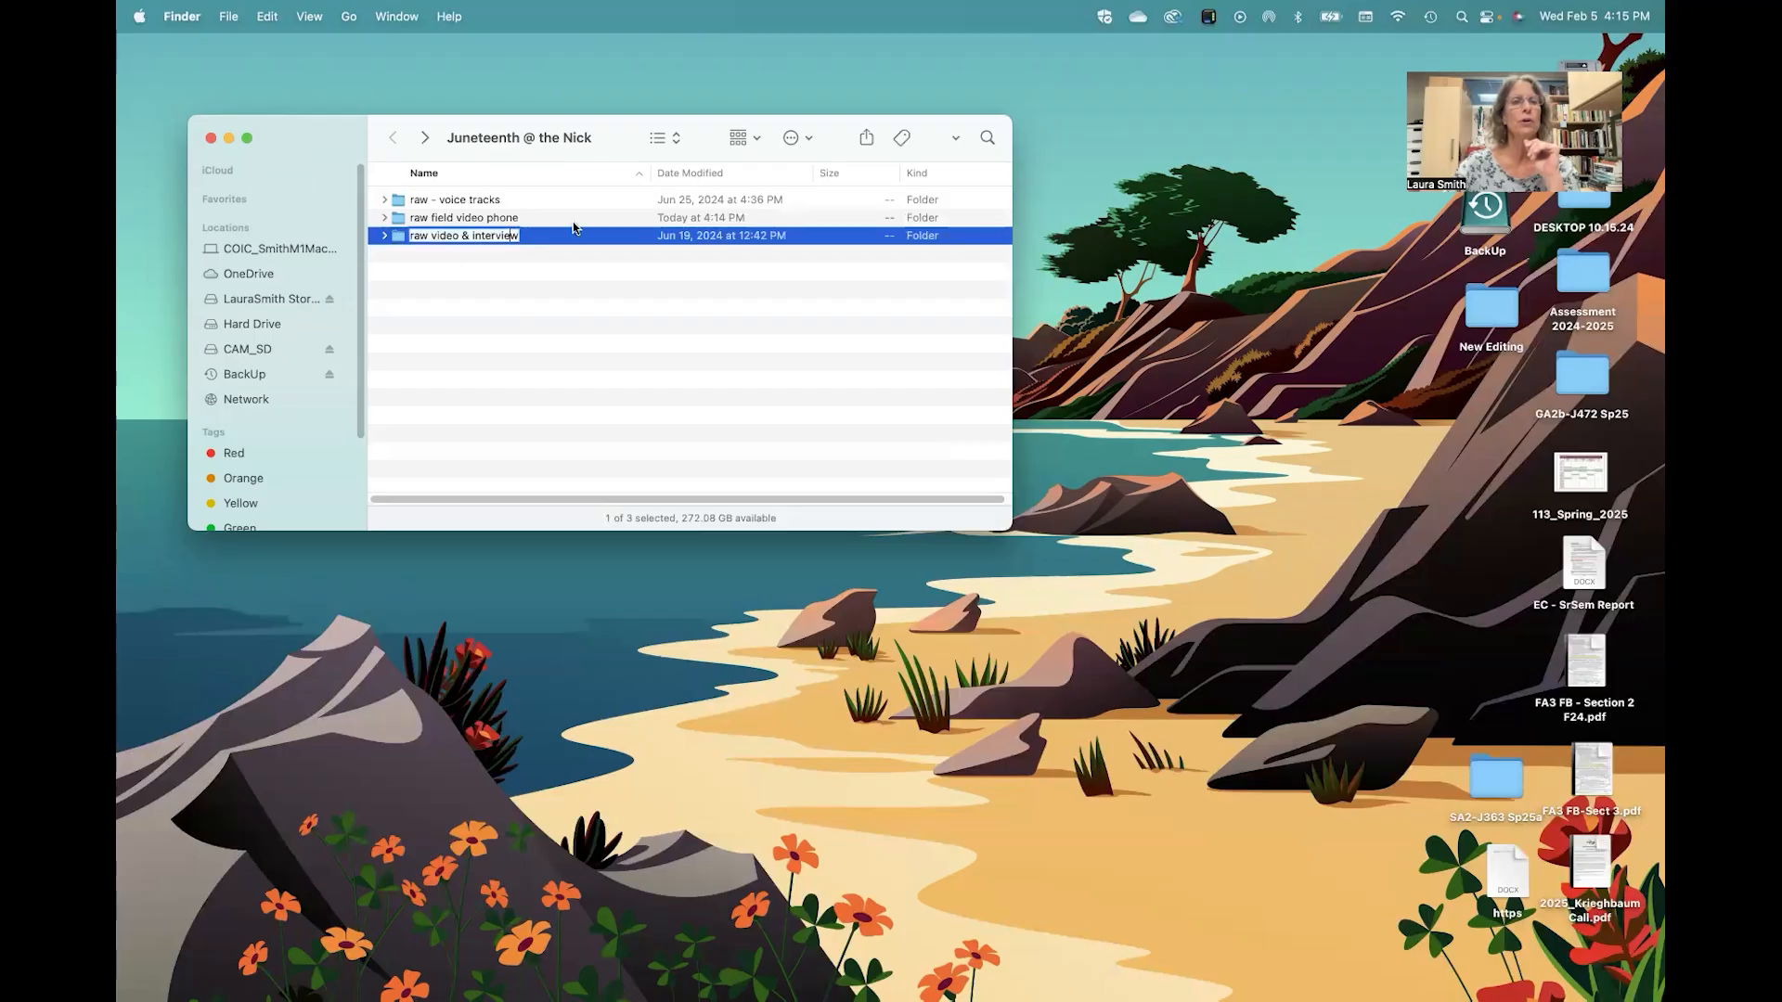
key("Right")
type("SD")
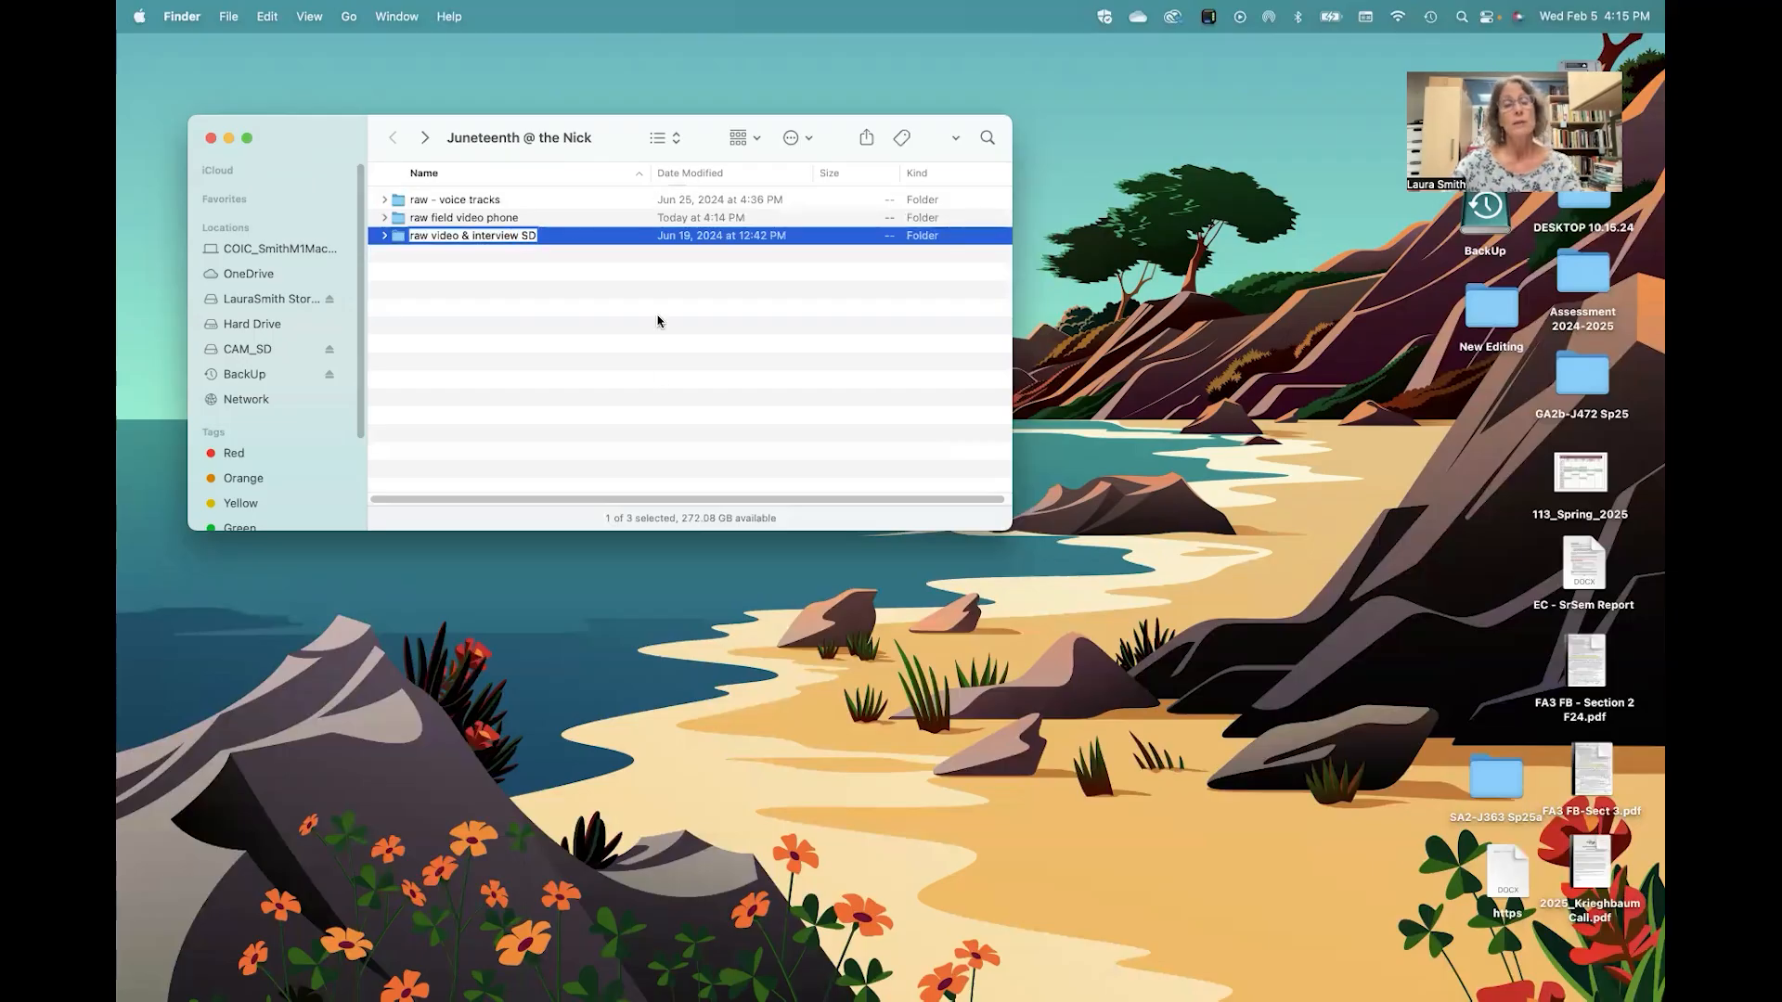
key("Return")
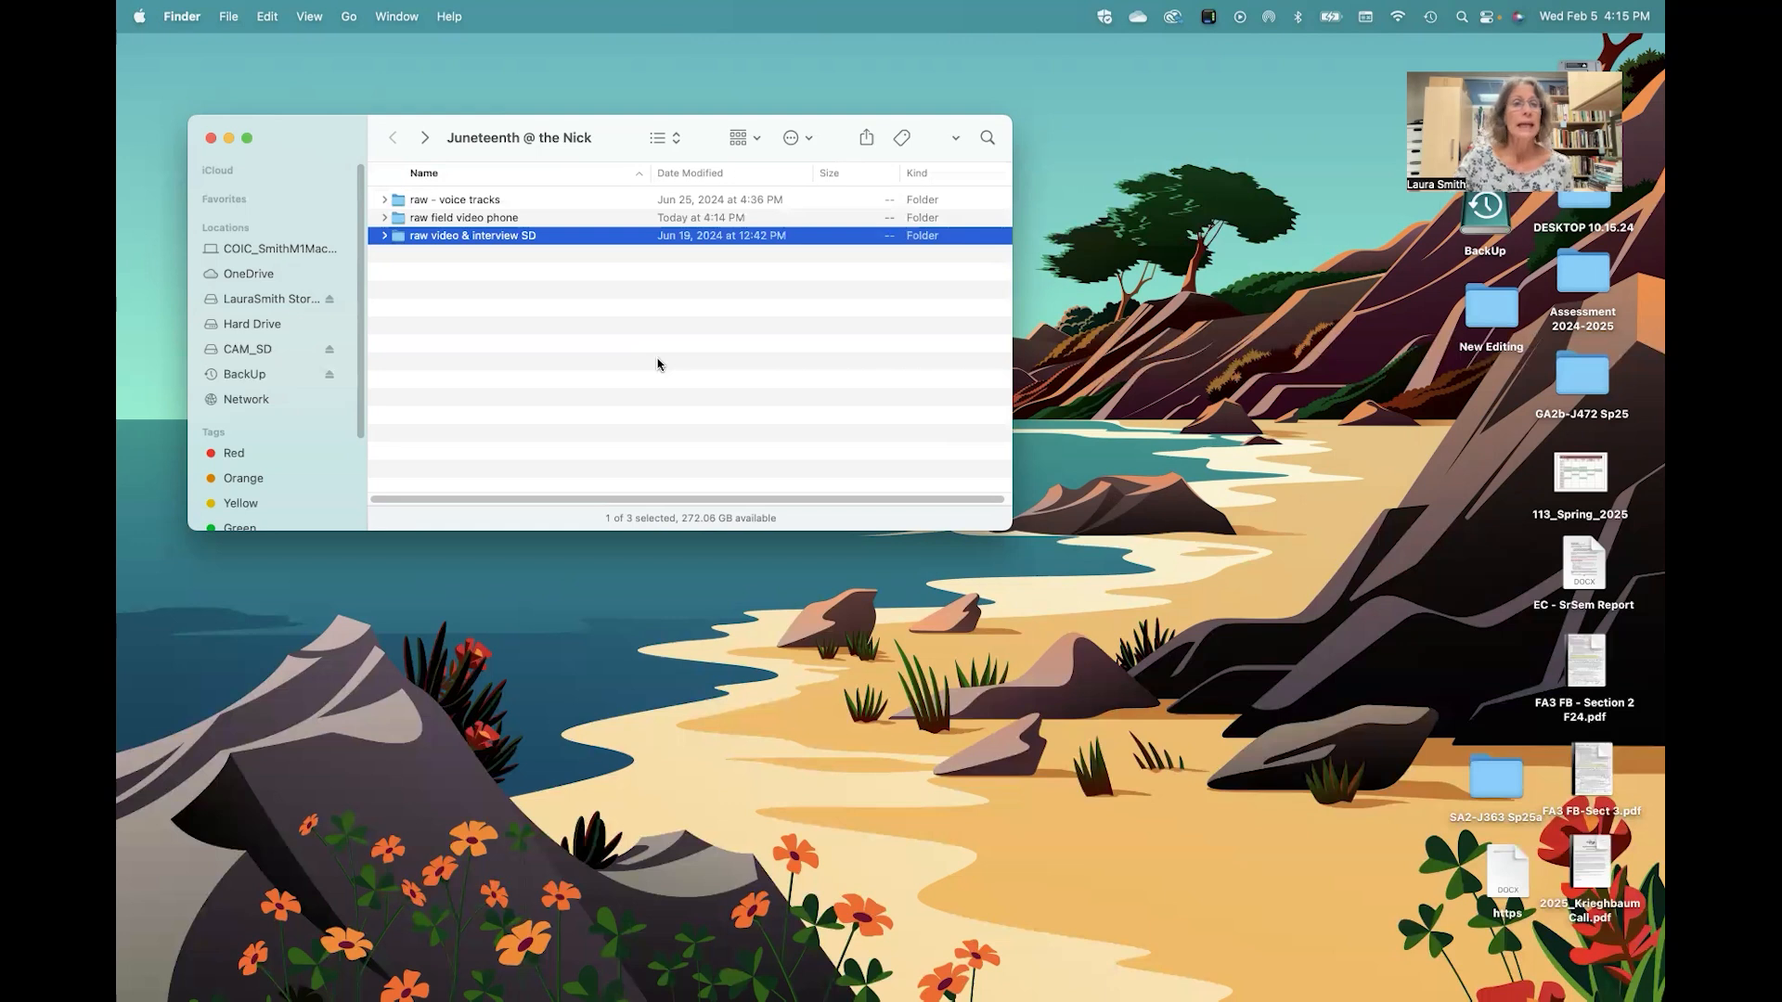
Step: Close the Juneteenth @ the Nick window and eject the CAM_SD card
left_click(211, 137)
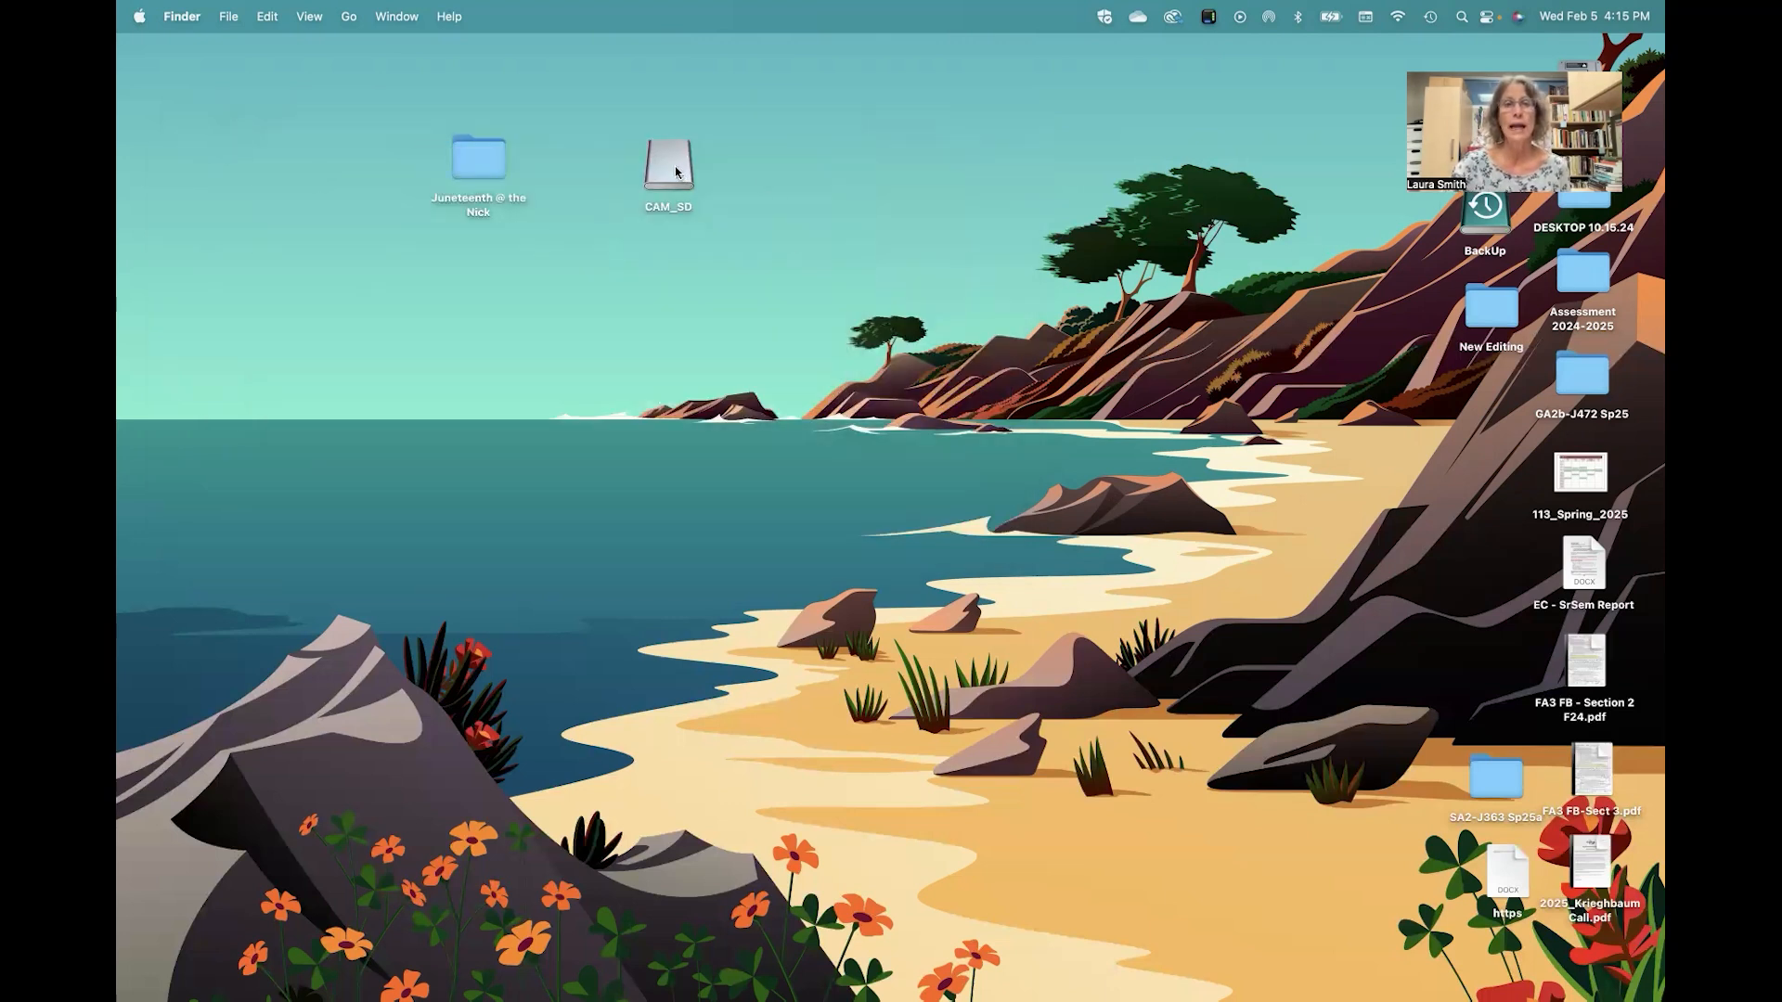
left_click_drag(670, 158, 1620, 974)
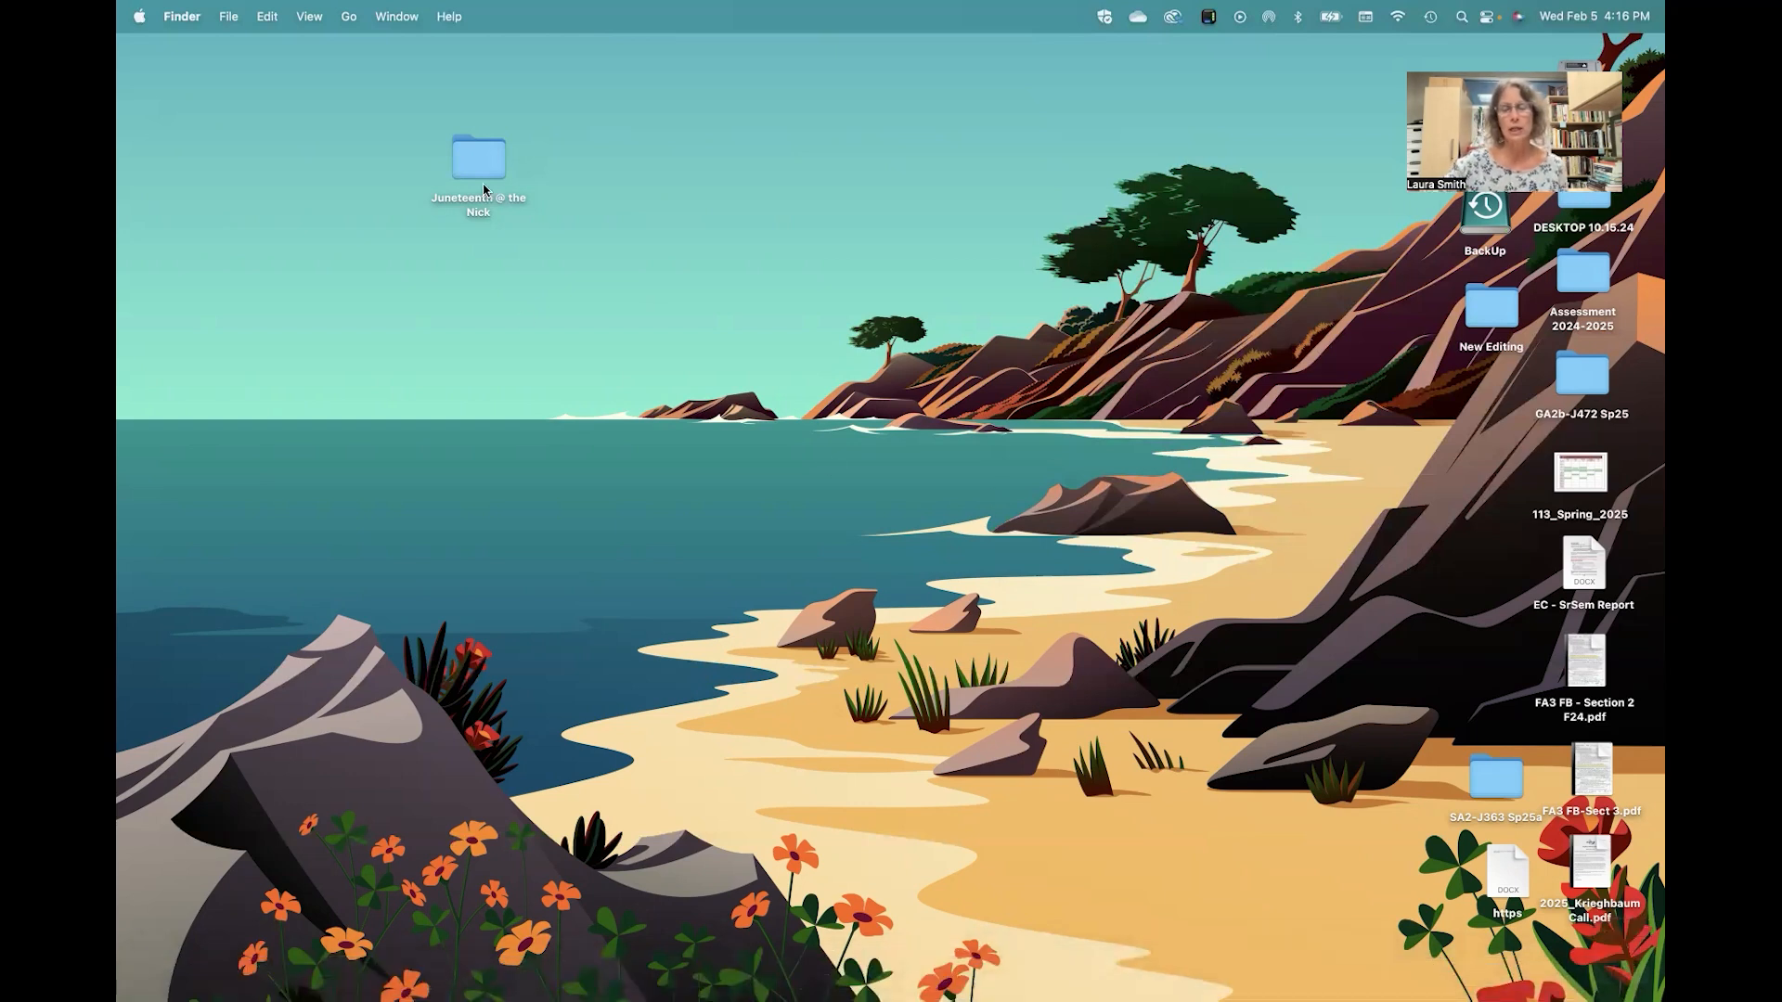
Step: Launch Adobe Premiere Pro 2025
mouse_move(1014, 999)
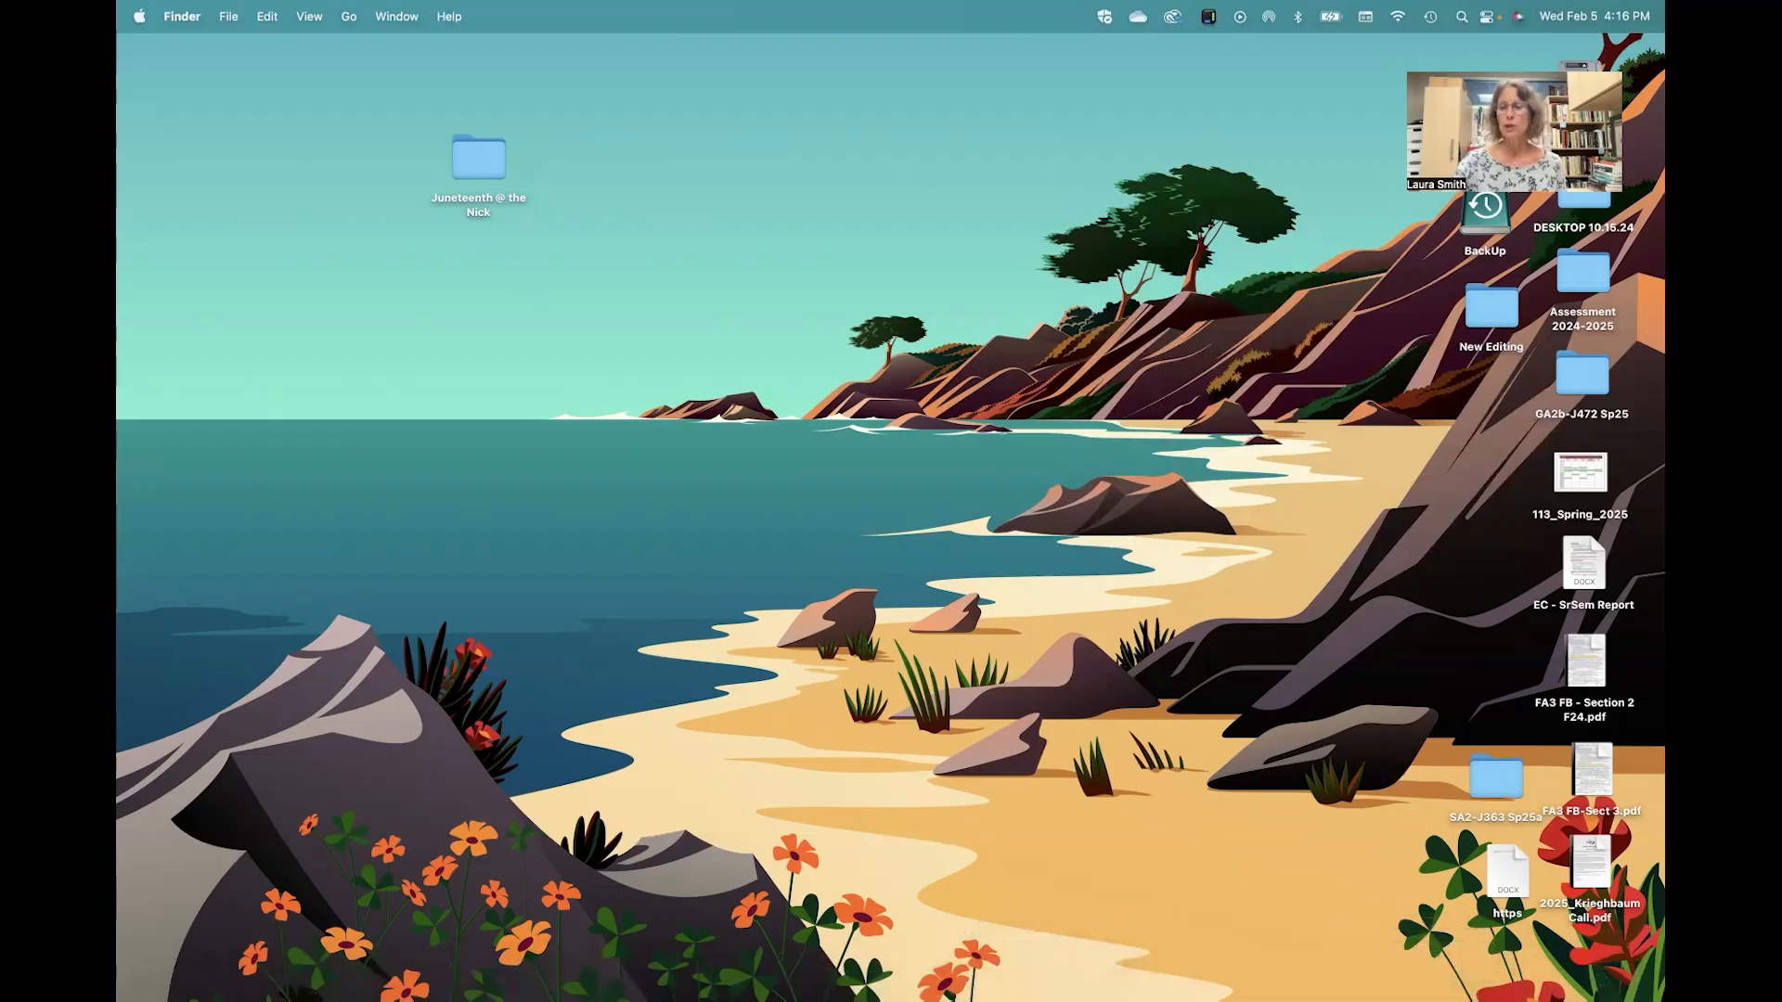
mouse_move(1409, 977)
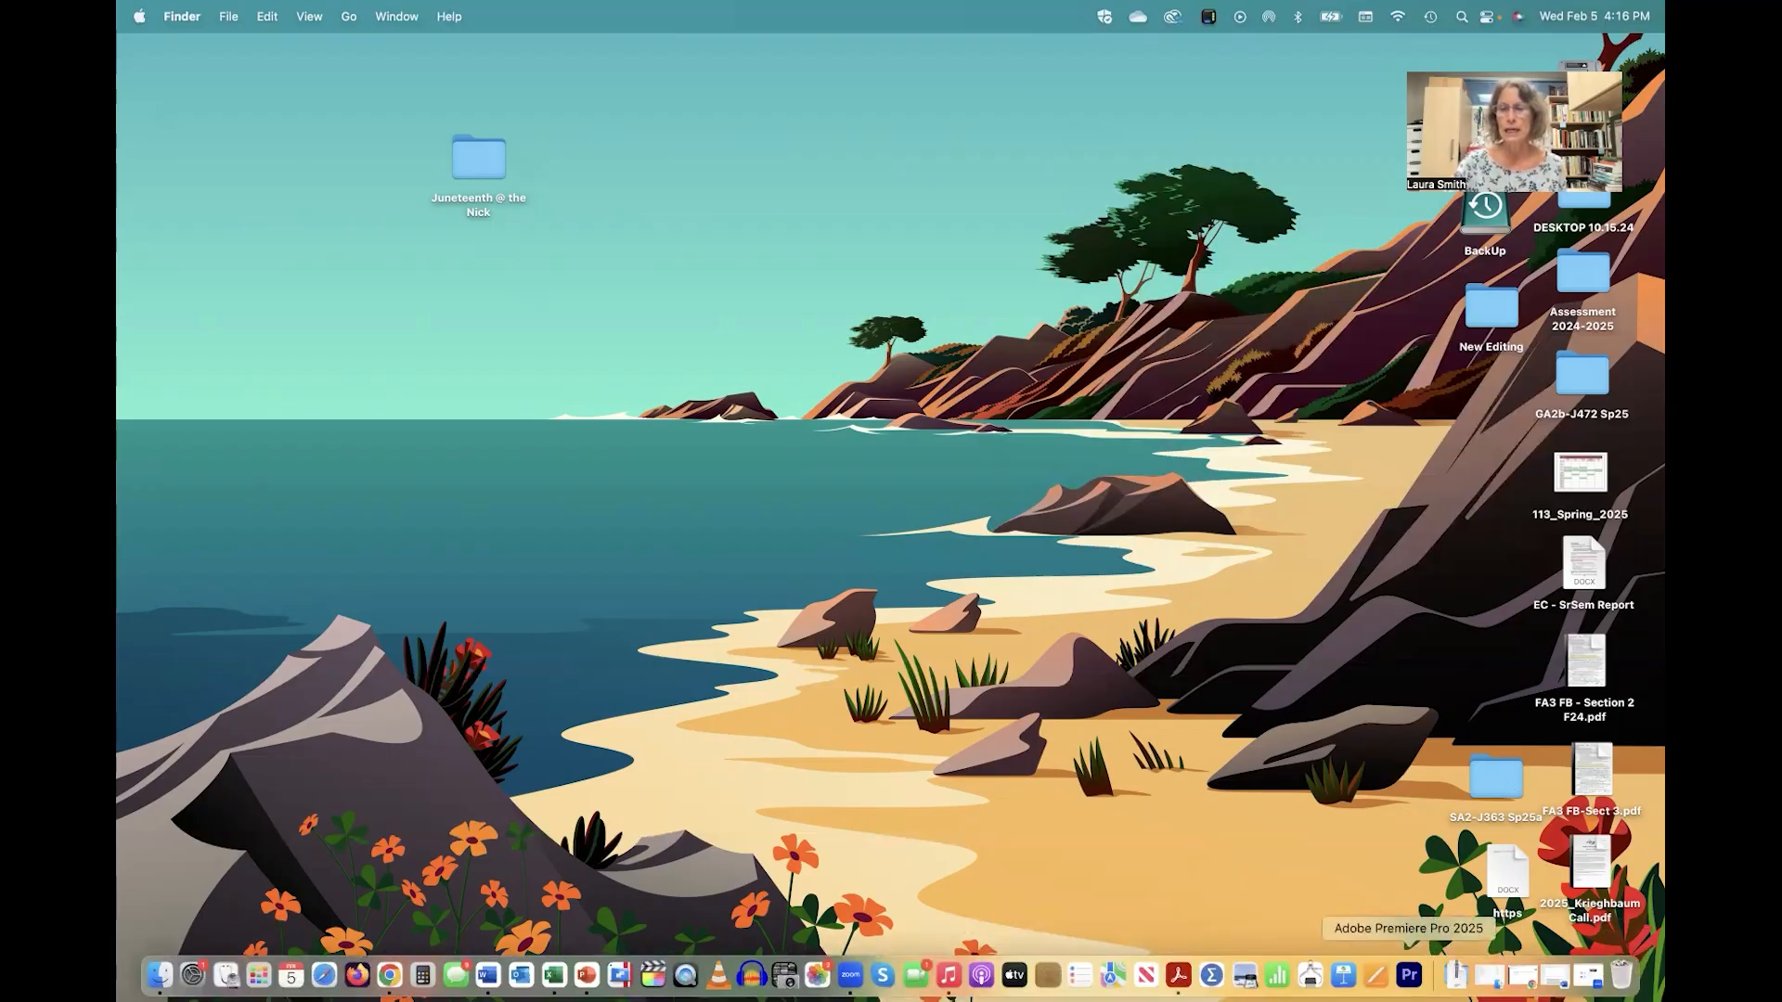
left_click(1403, 974)
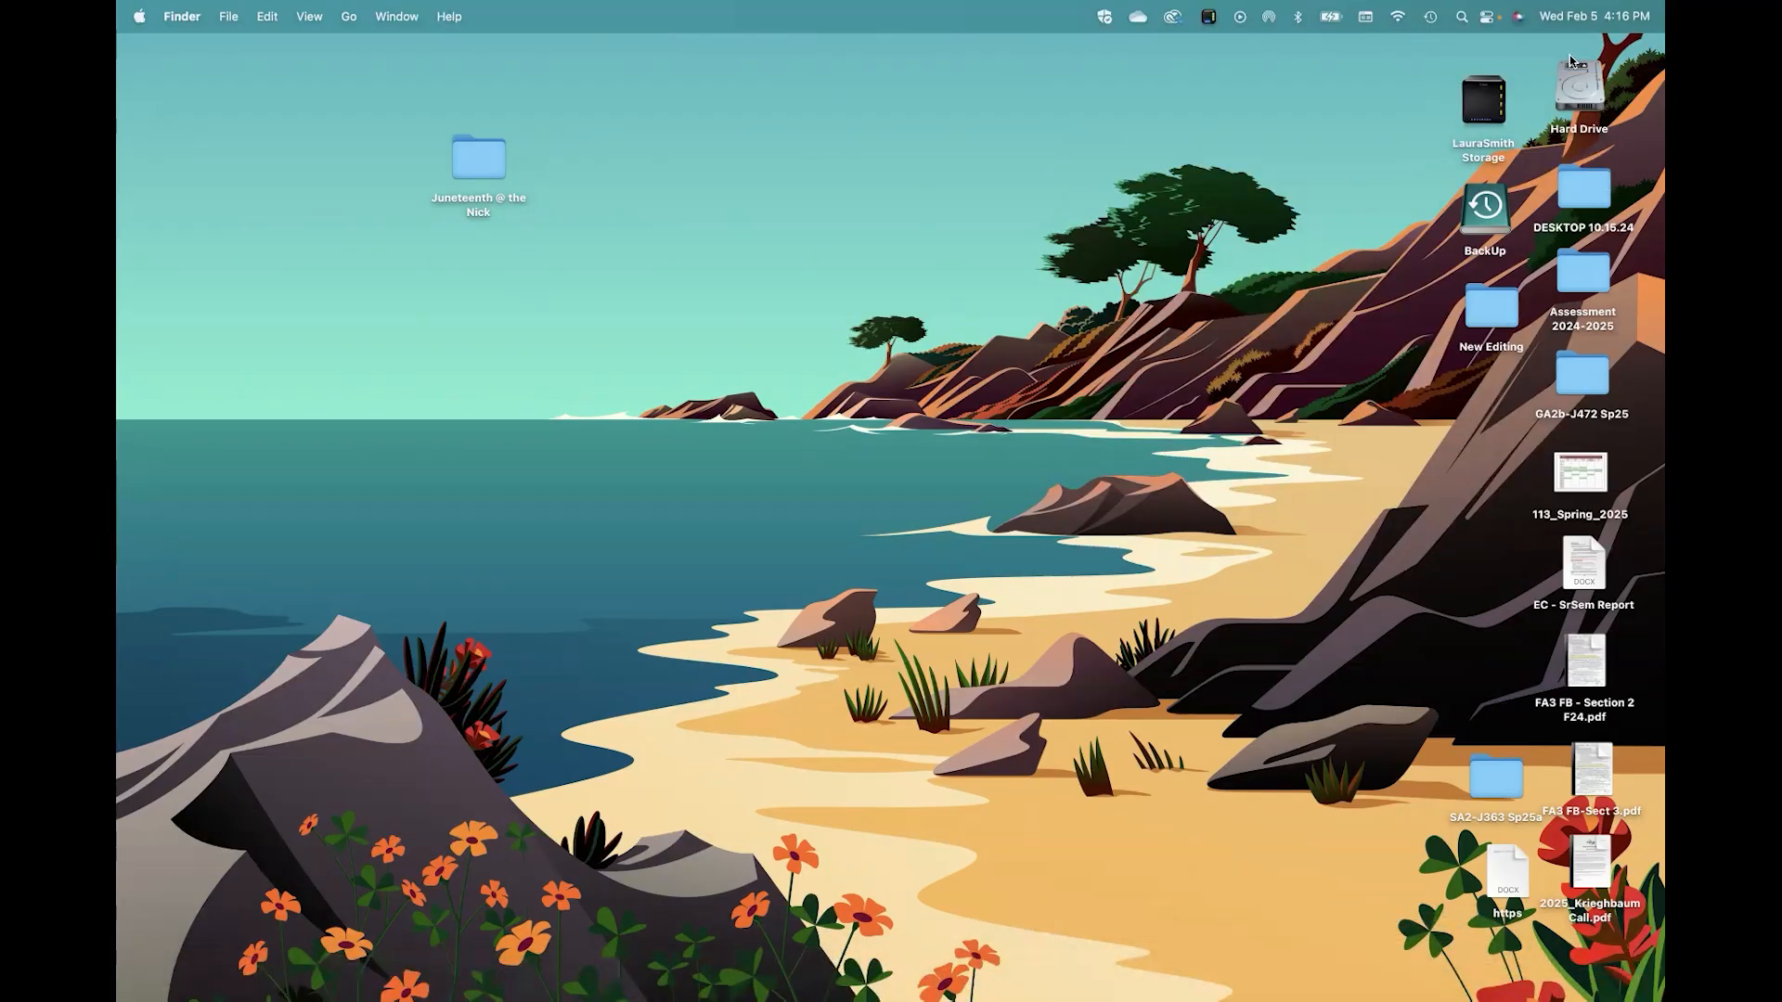
Step: Look up Adobe Premiere Pro 2025 in the hard drive's Applications folder, expand its folder, and close the window
double_click(1590, 97)
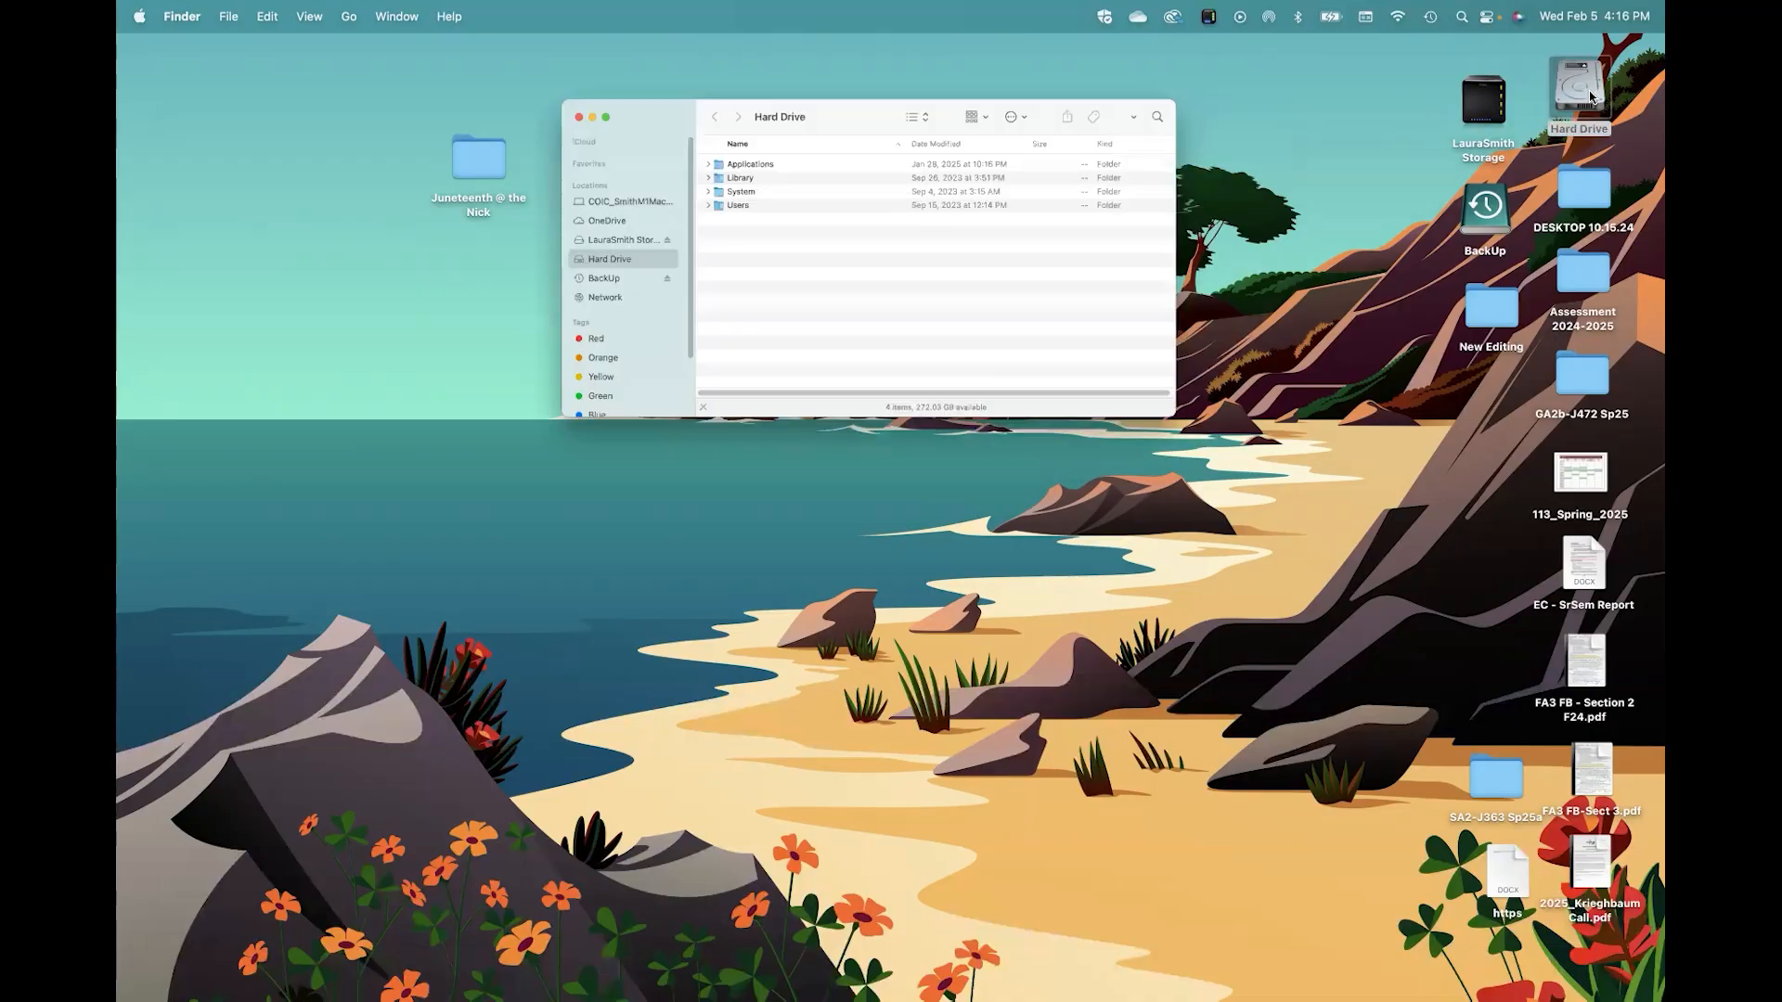
left_click(455, 206)
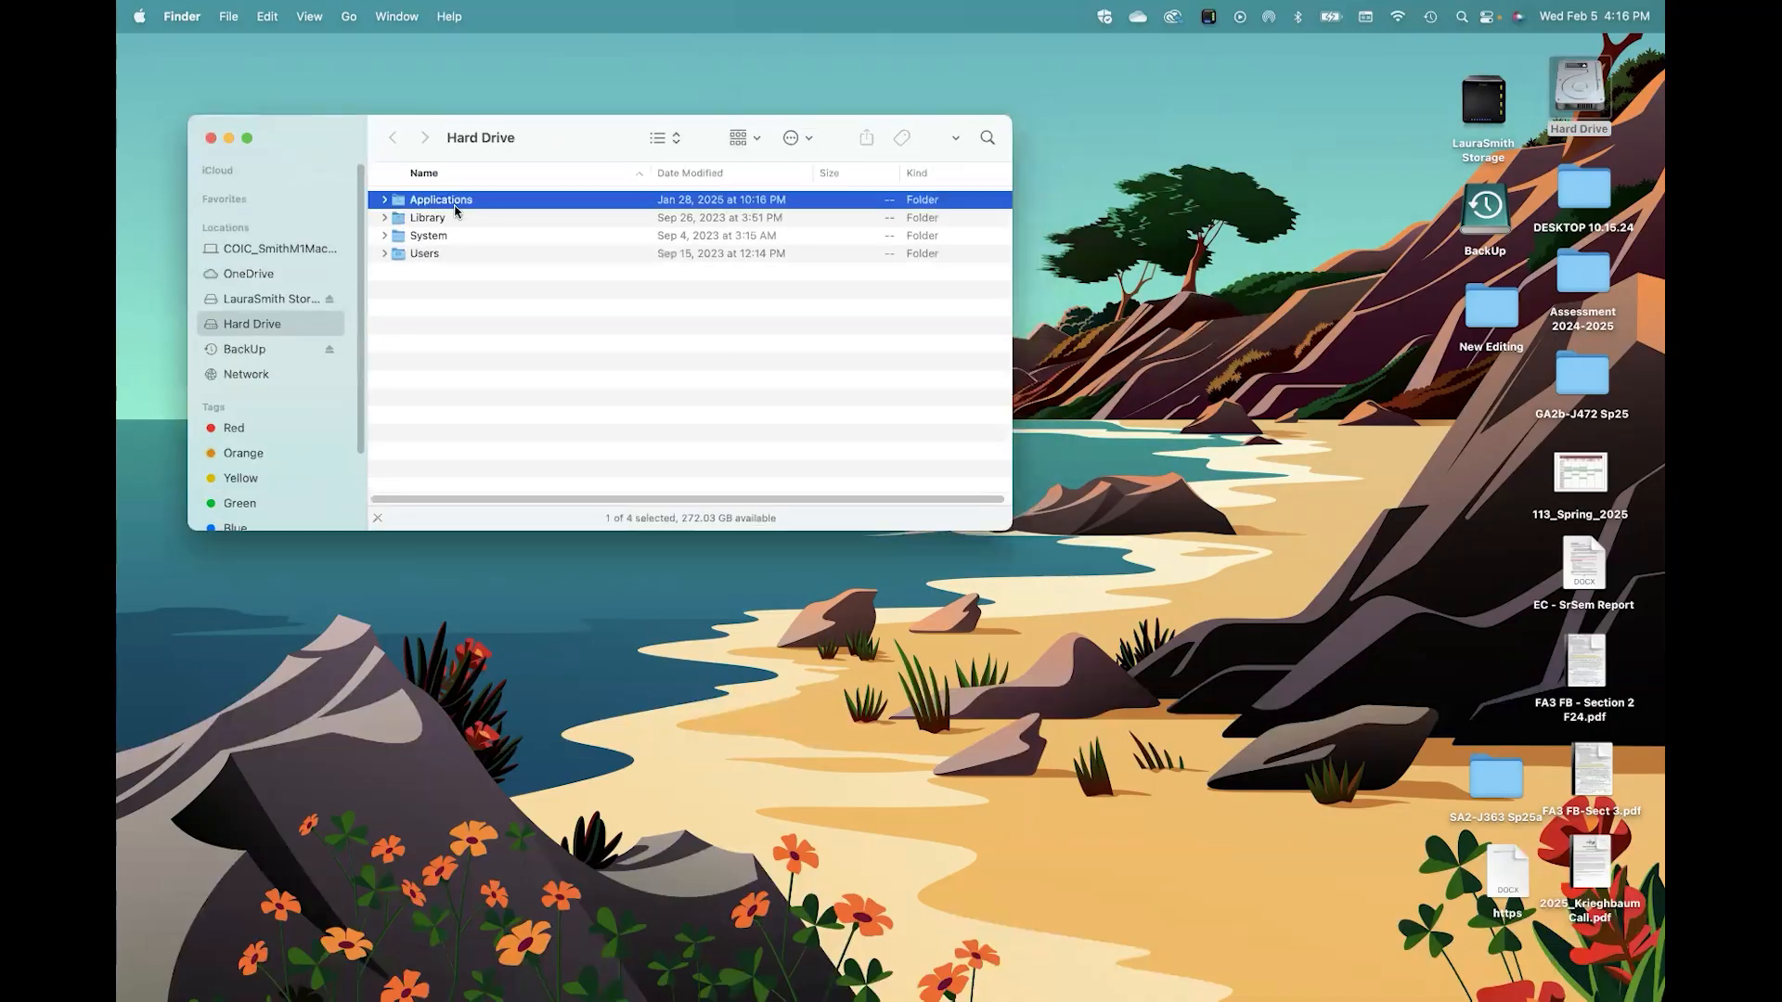
double_click(455, 205)
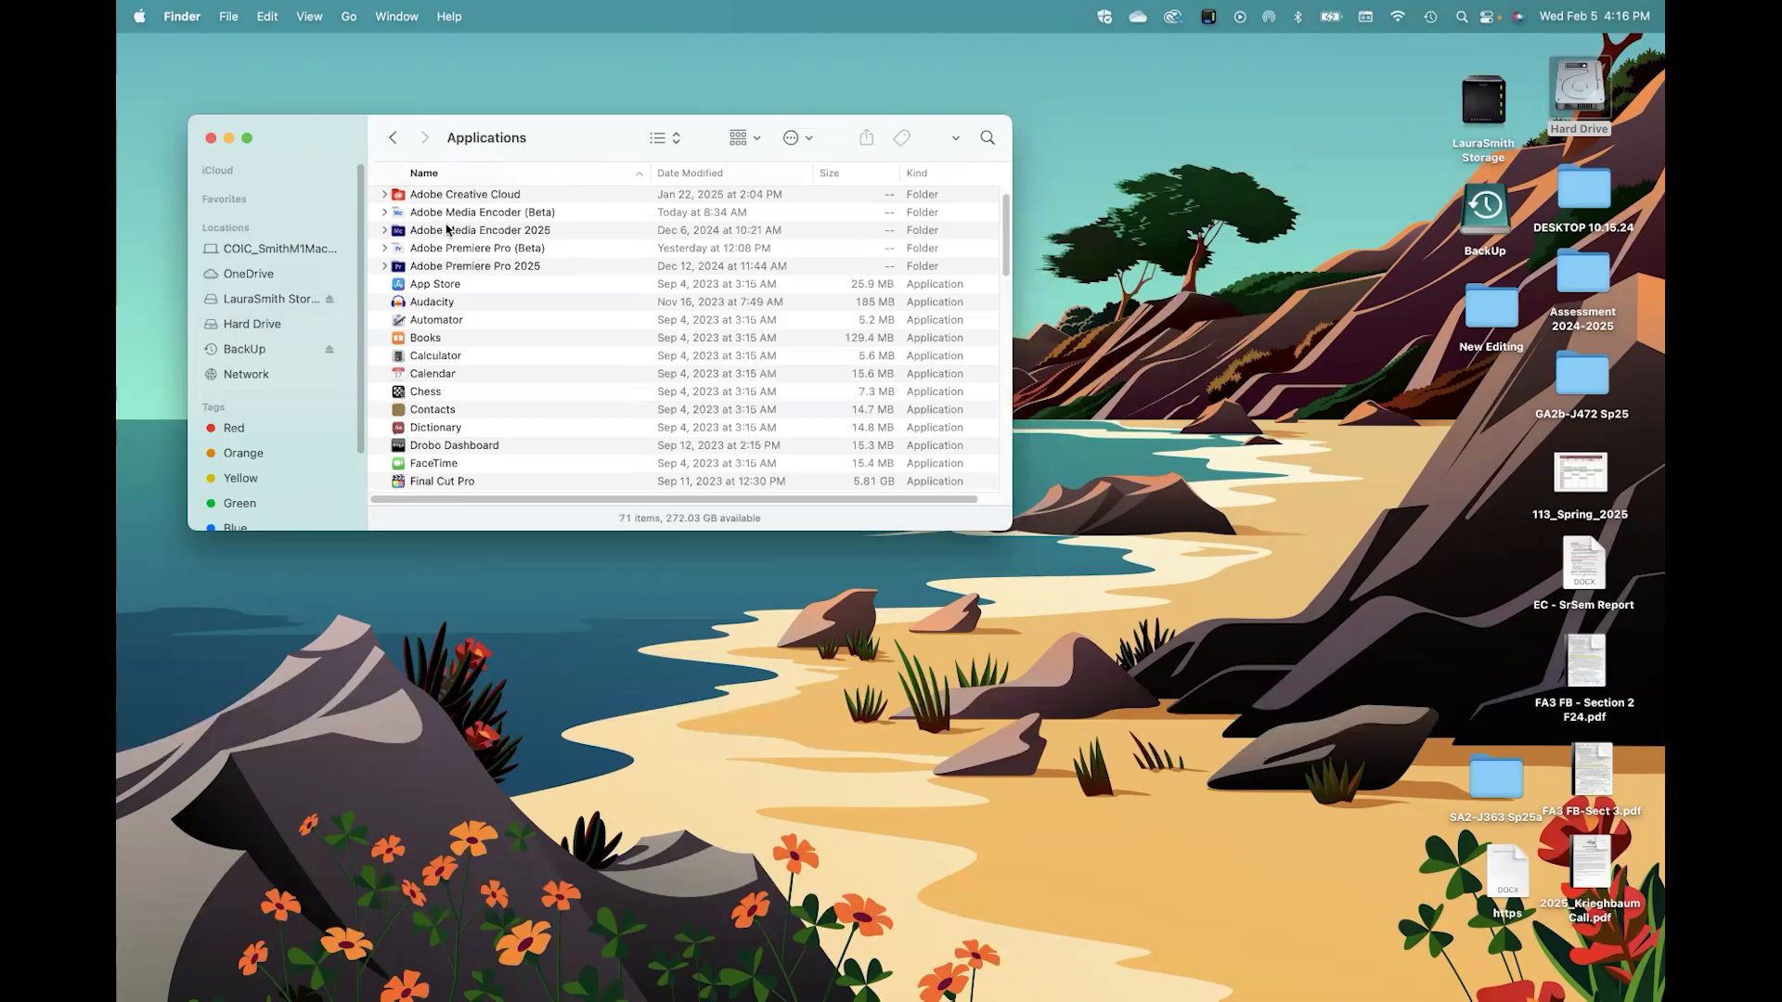
left_click(480, 268)
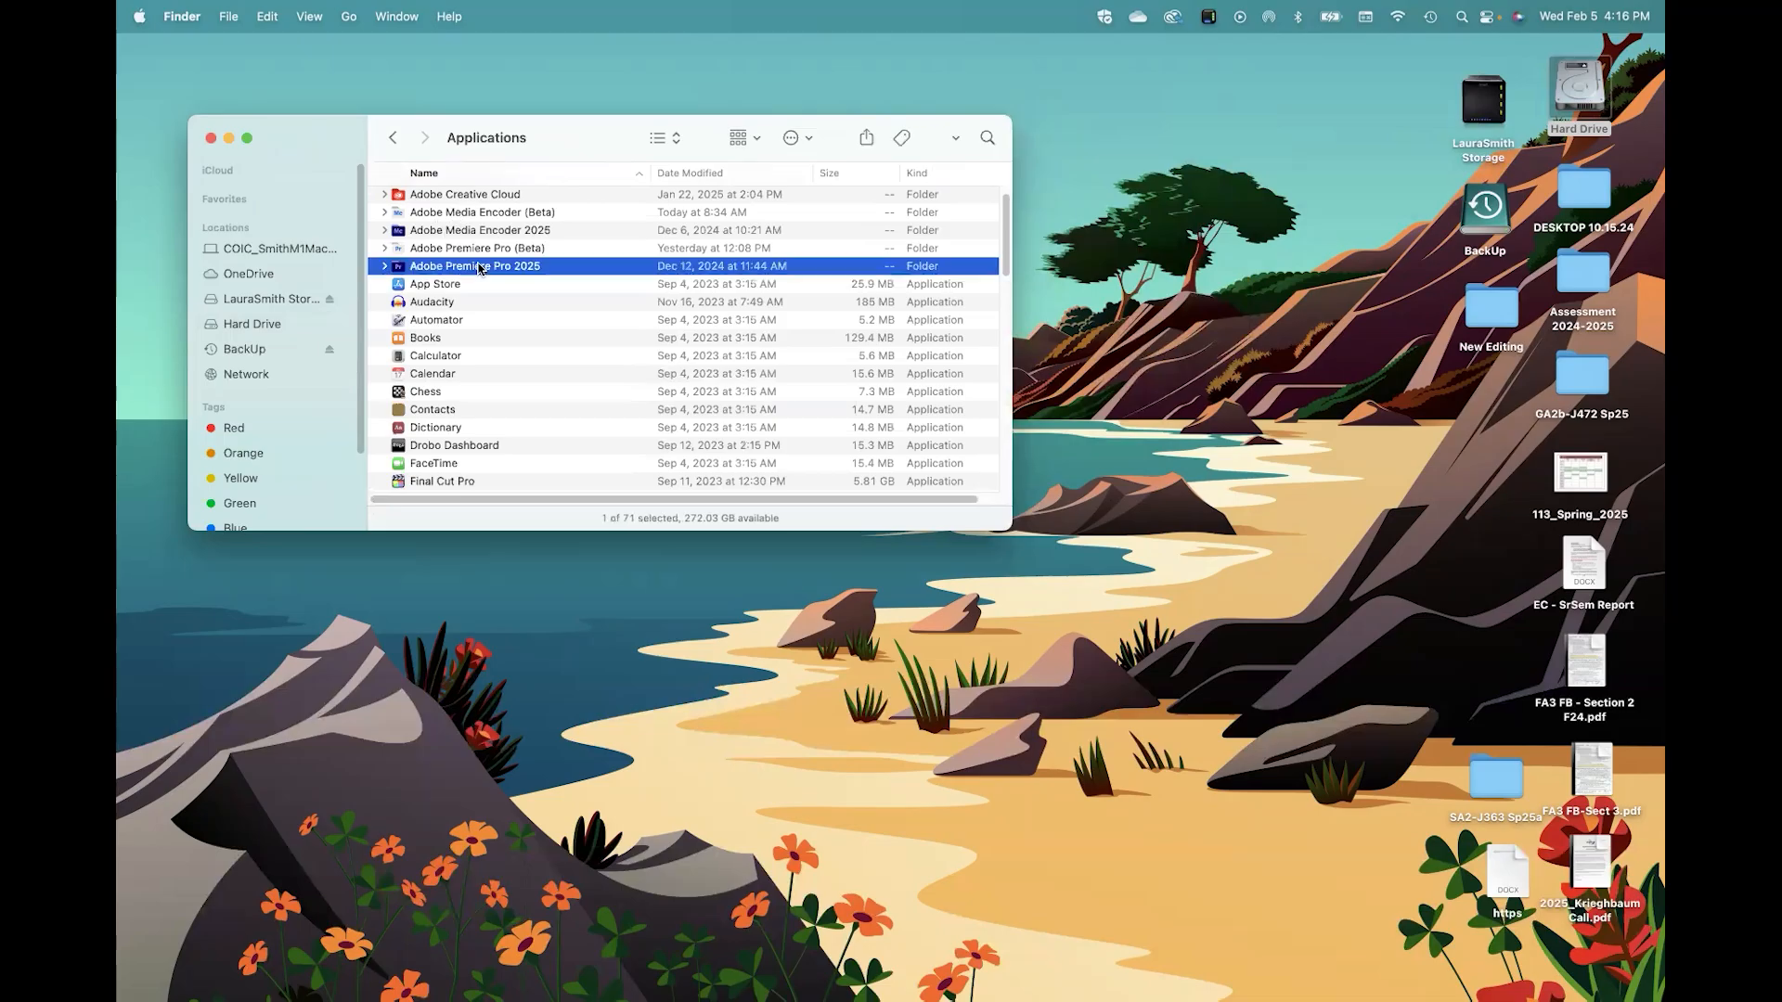
left_click(385, 266)
mouse_move(413, 284)
left_mouse_down()
mouse_move(551, 343)
mouse_move(1012, 915)
mouse_move(1021, 971)
mouse_move(460, 338)
mouse_move(426, 268)
left_mouse_up()
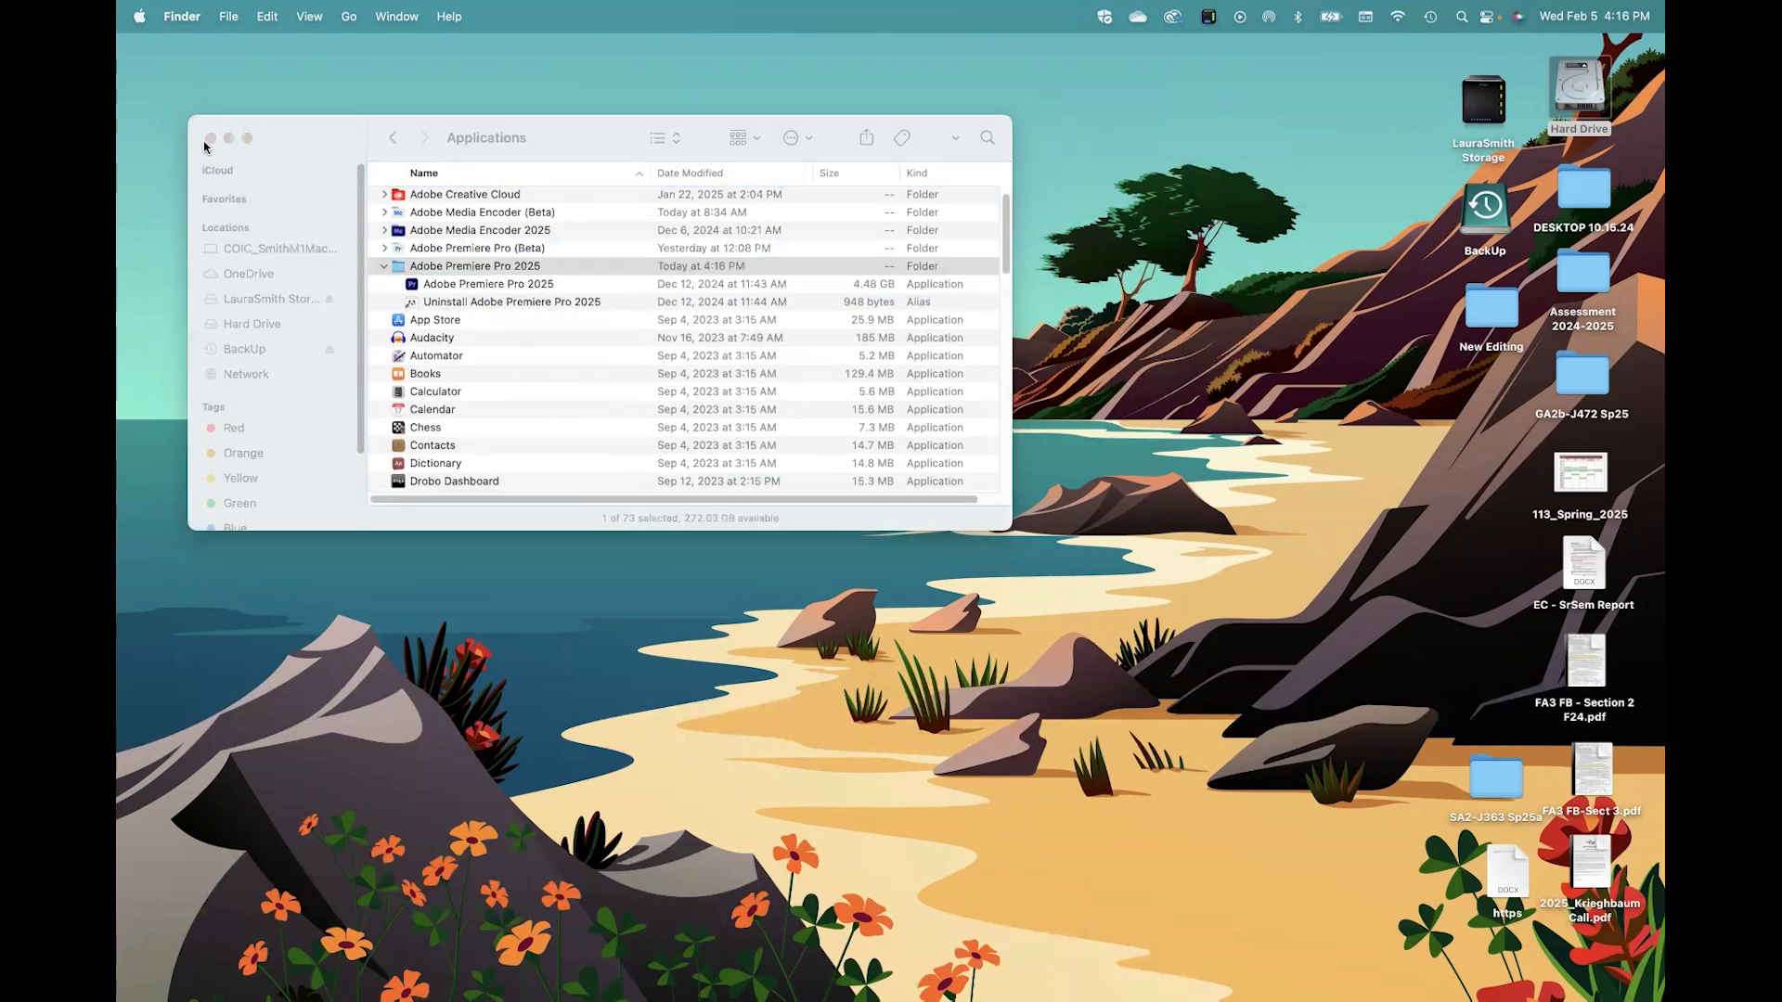
left_click(210, 137)
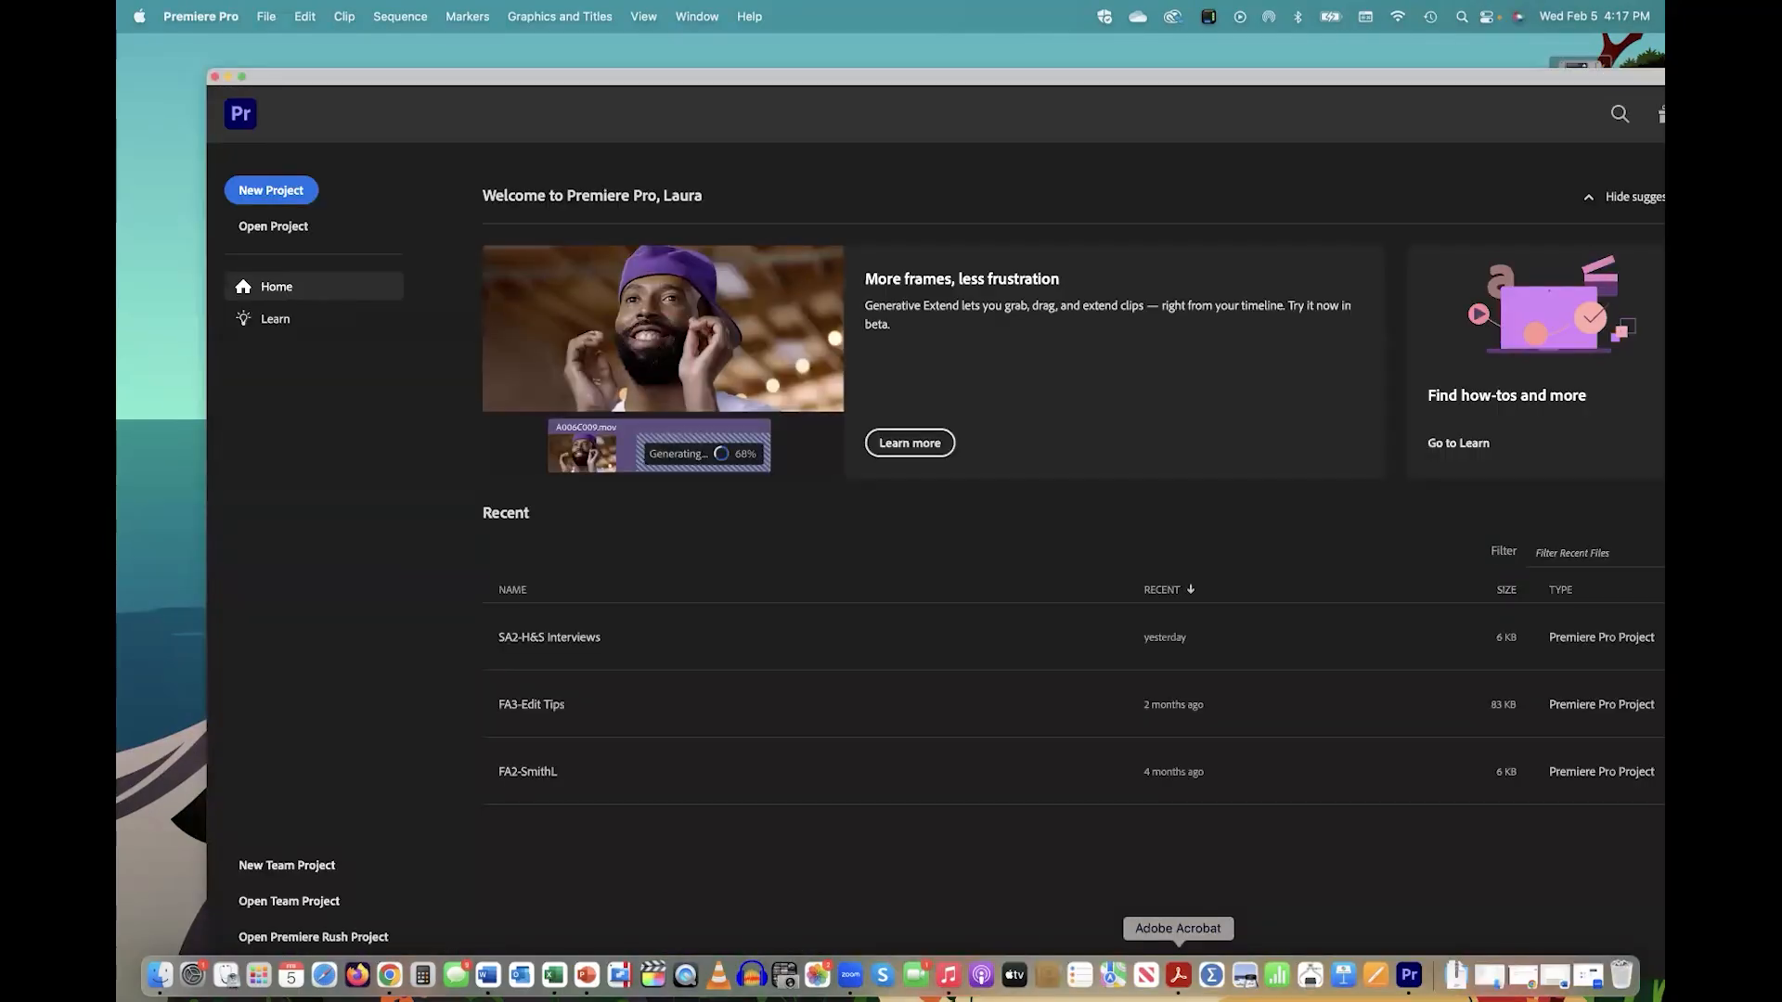
Step: Move the Premiere Pro home window fully into view, check the Adobe account page and leave it
left_click_drag(1195, 81, 1072, 64)
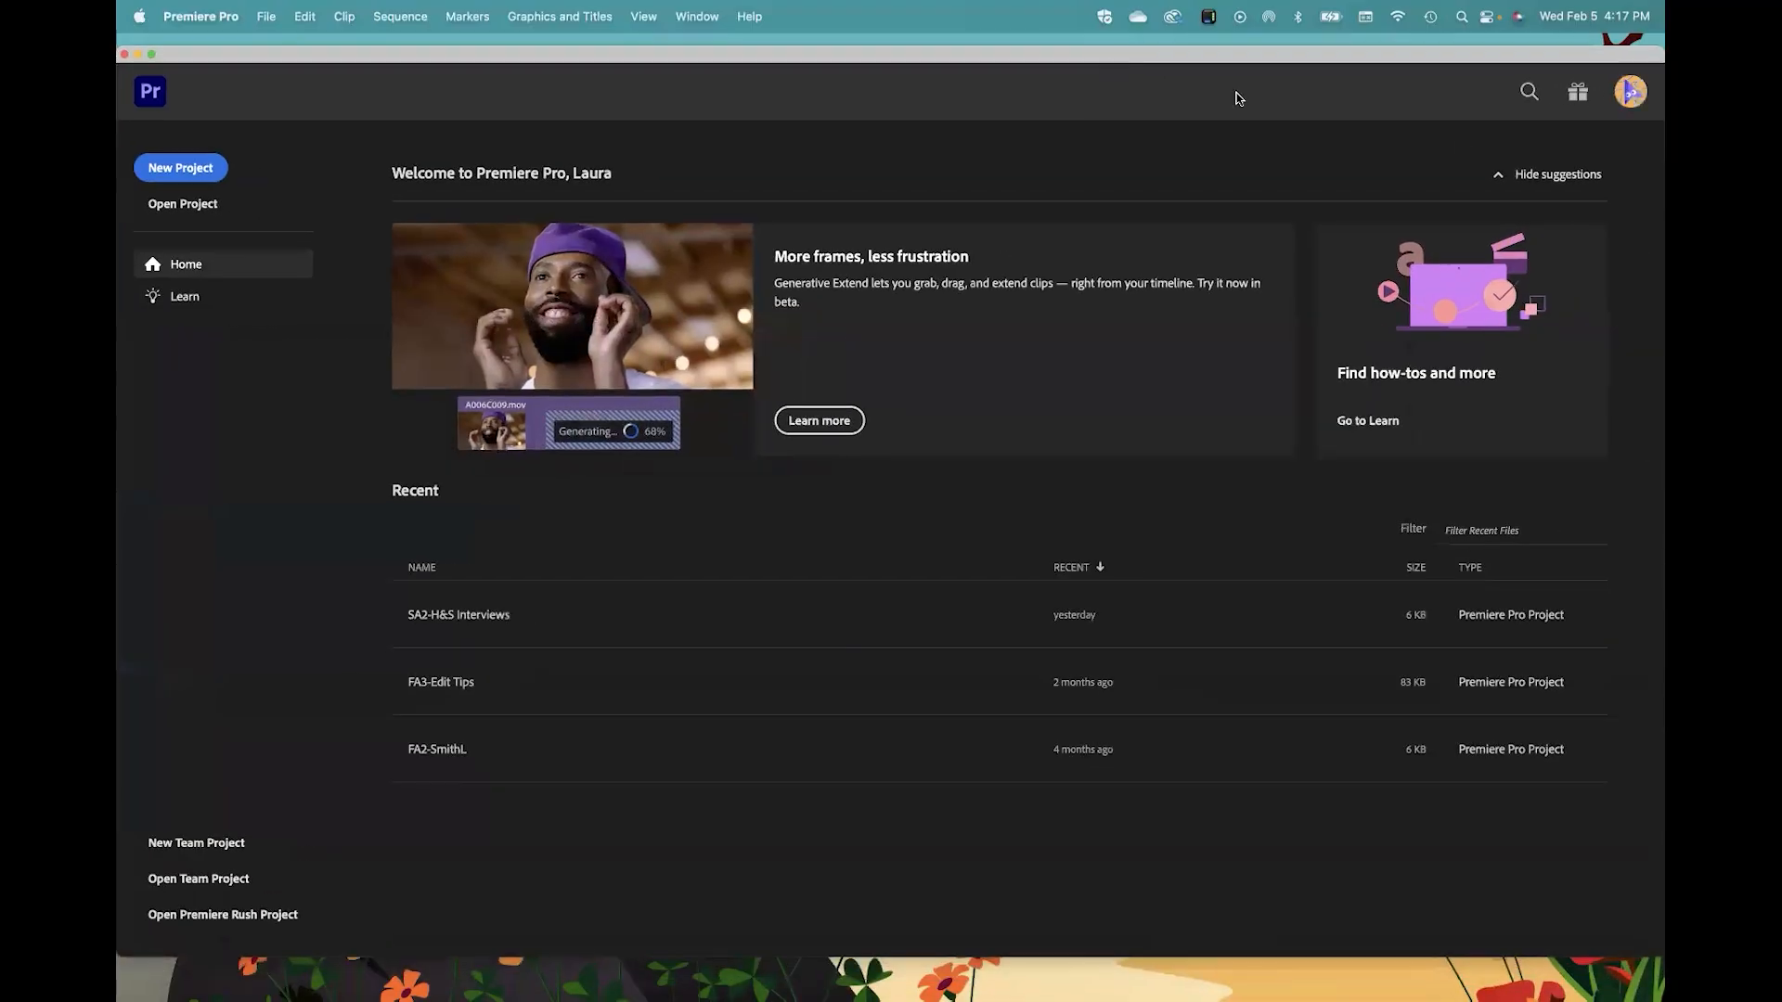
left_click(1630, 93)
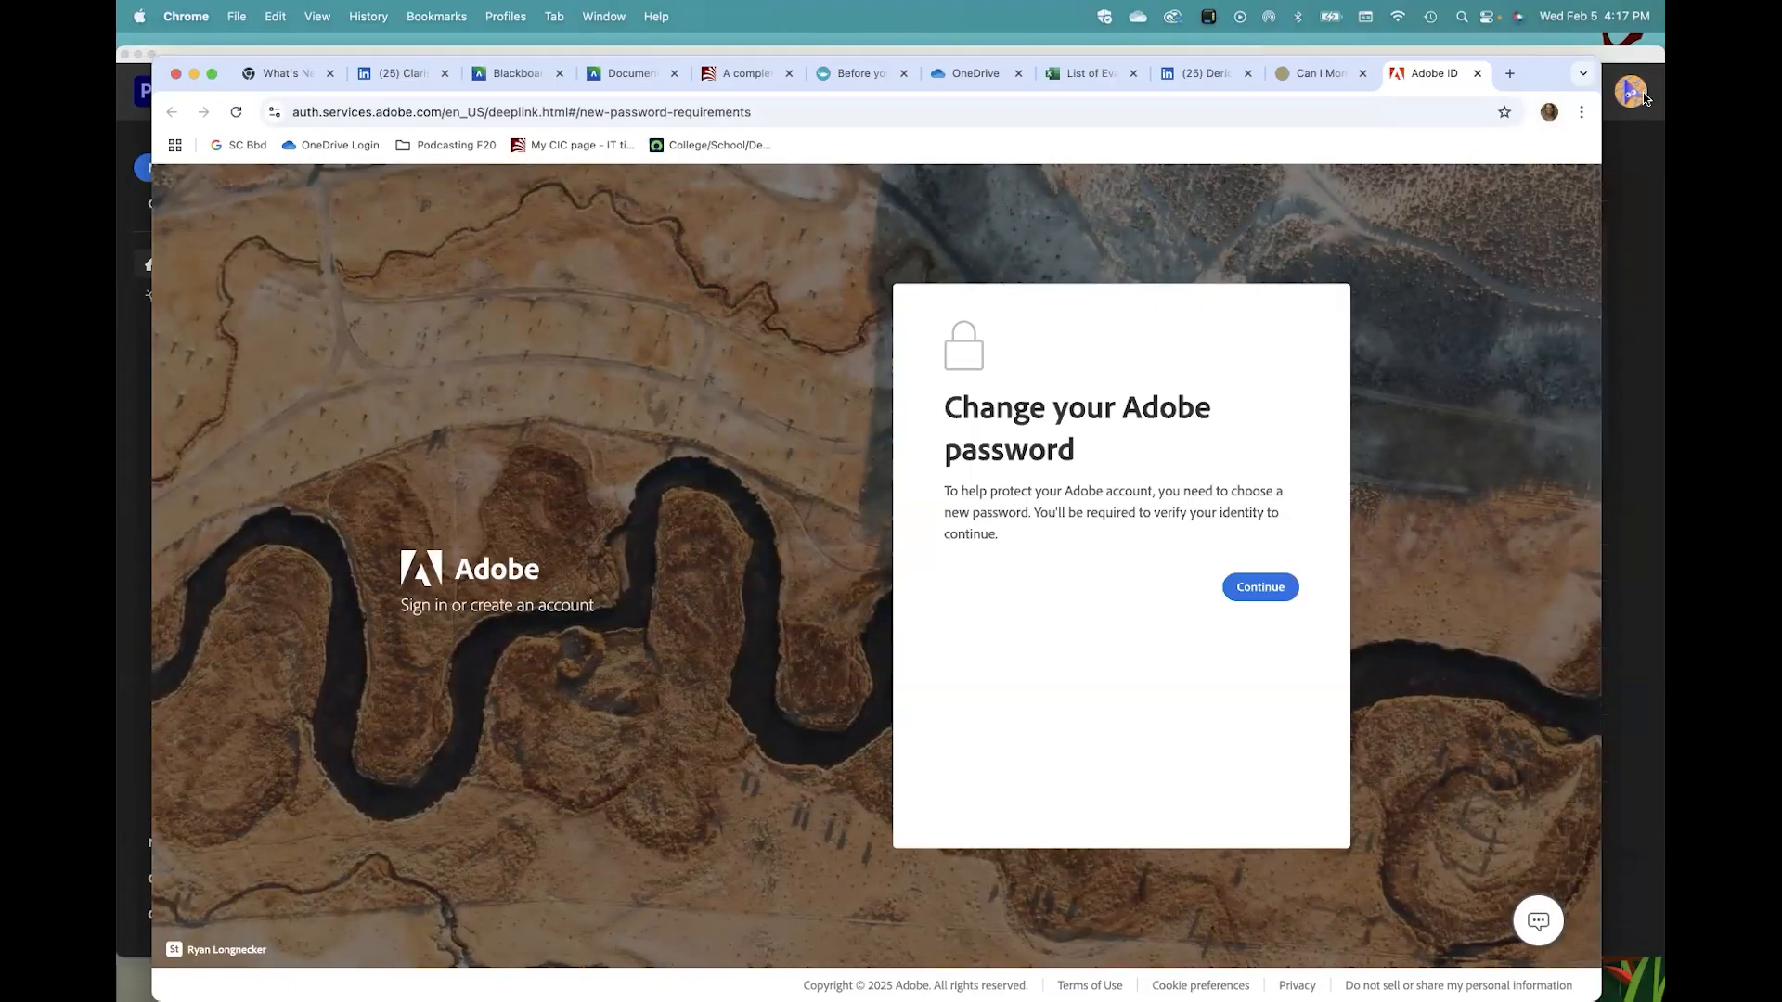
left_click(194, 79)
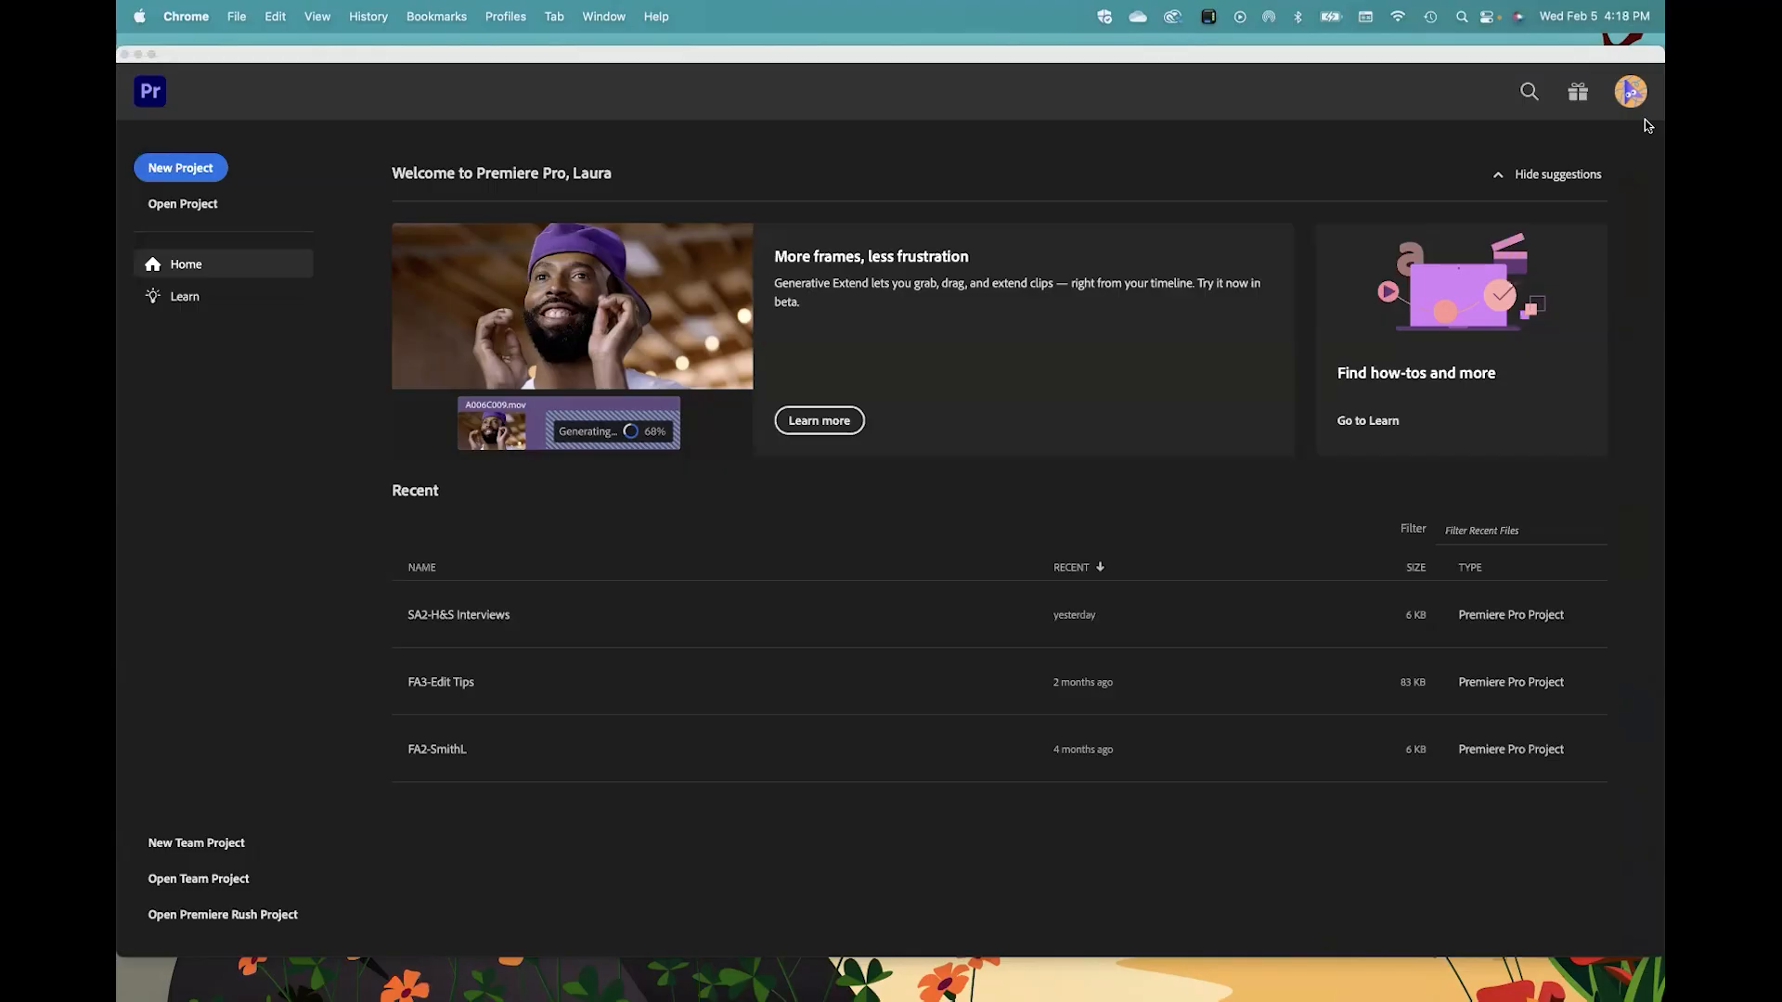
Step: Start a new project and name it "Juneteenth @ the Nick"
left_click(197, 170)
left_click(197, 170)
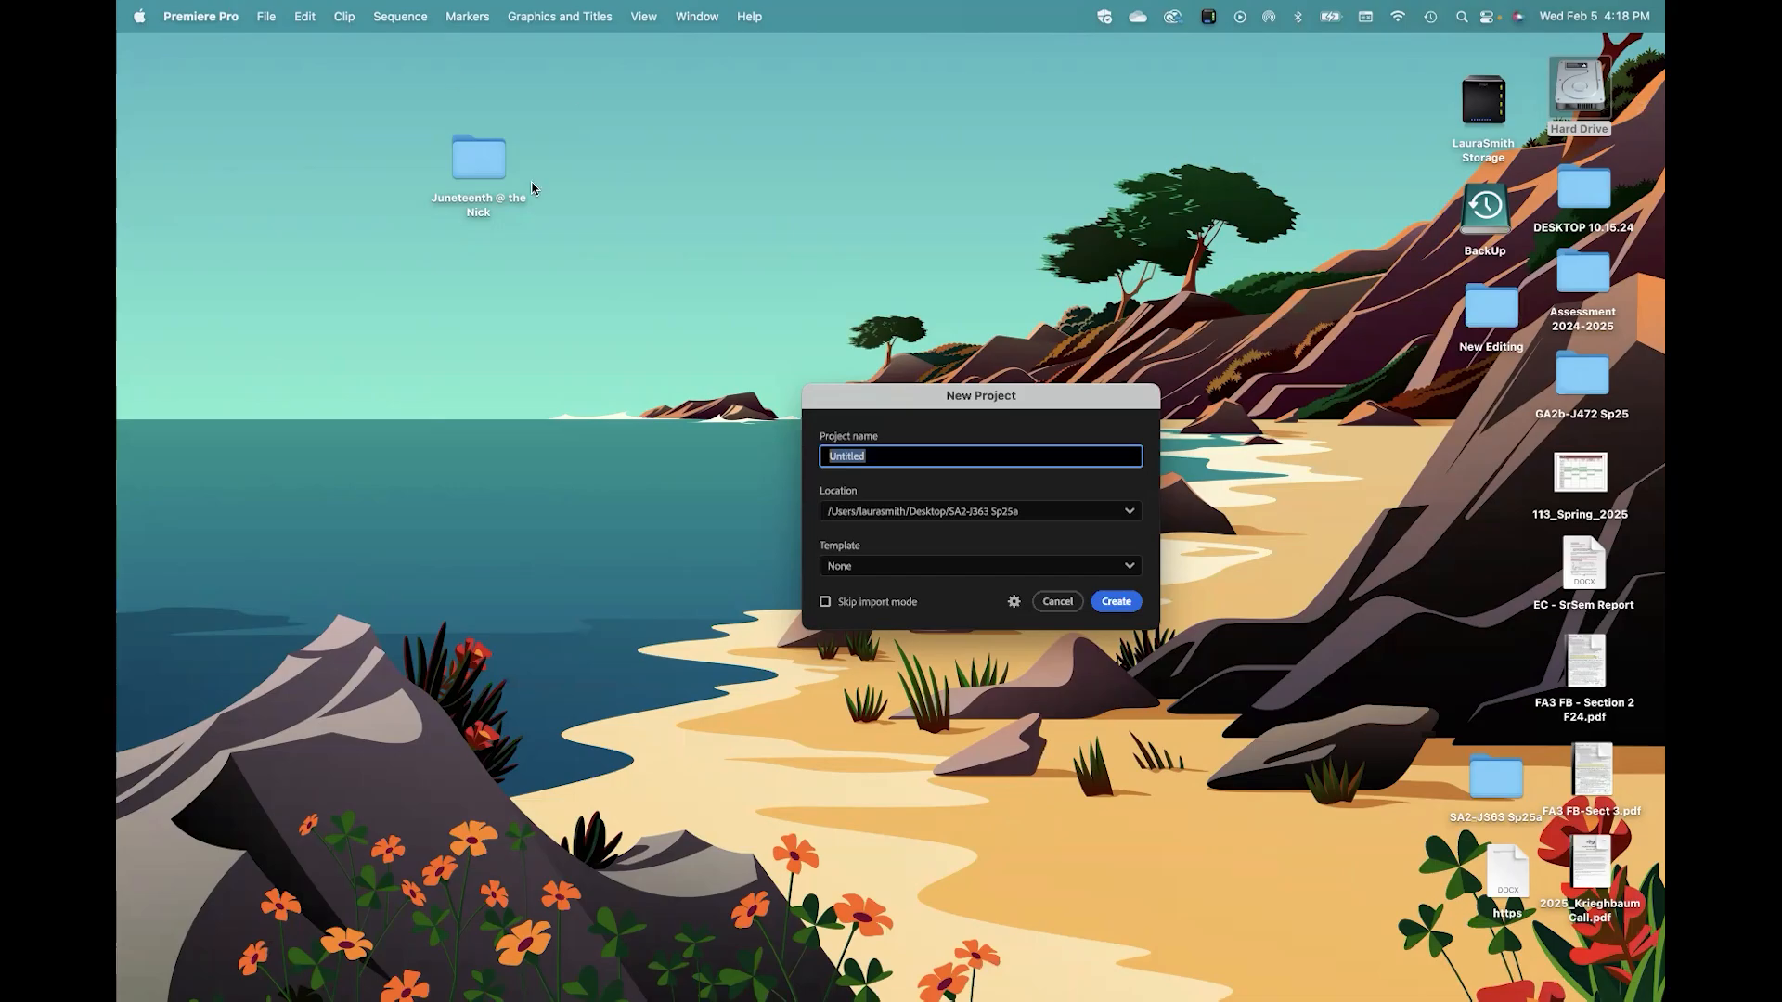
type("Juneteen")
key("BackSpace")
key("BackSpace")
key("BackSpace")
type("eenth @ the Nick")
Step: Set the project location to the Juneteenth @ the Nick folder on the Desktop
left_click(1131, 513)
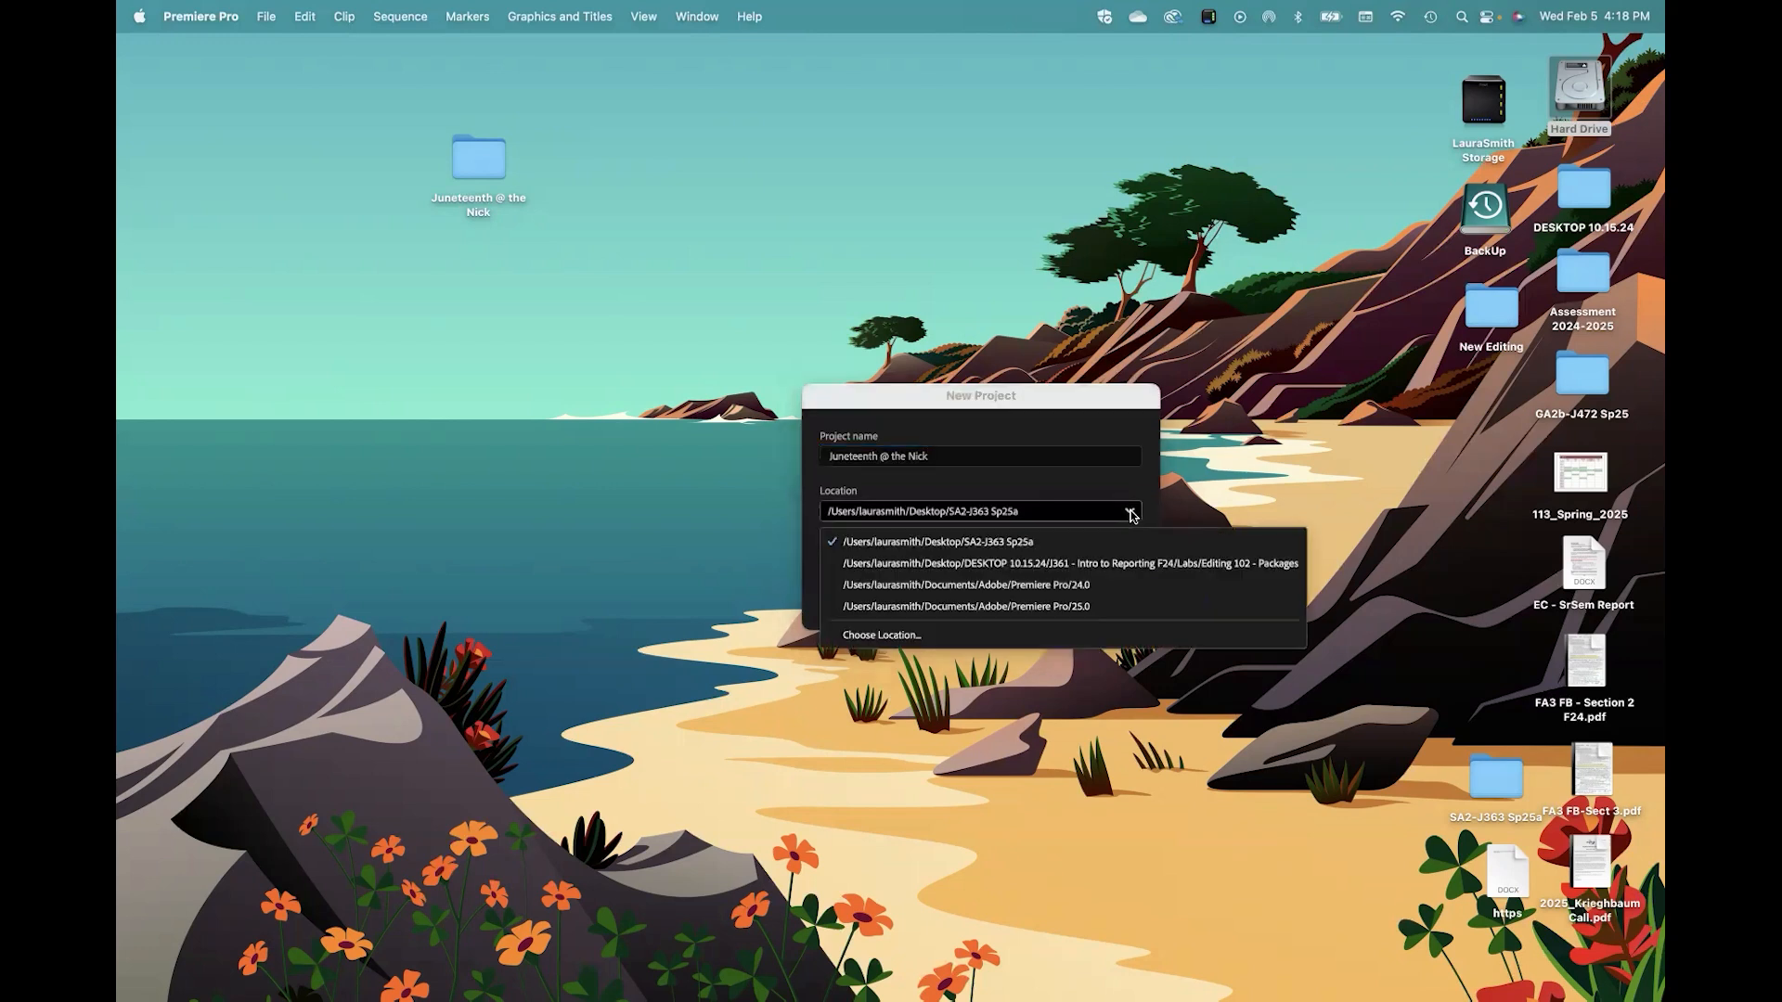
left_click(888, 635)
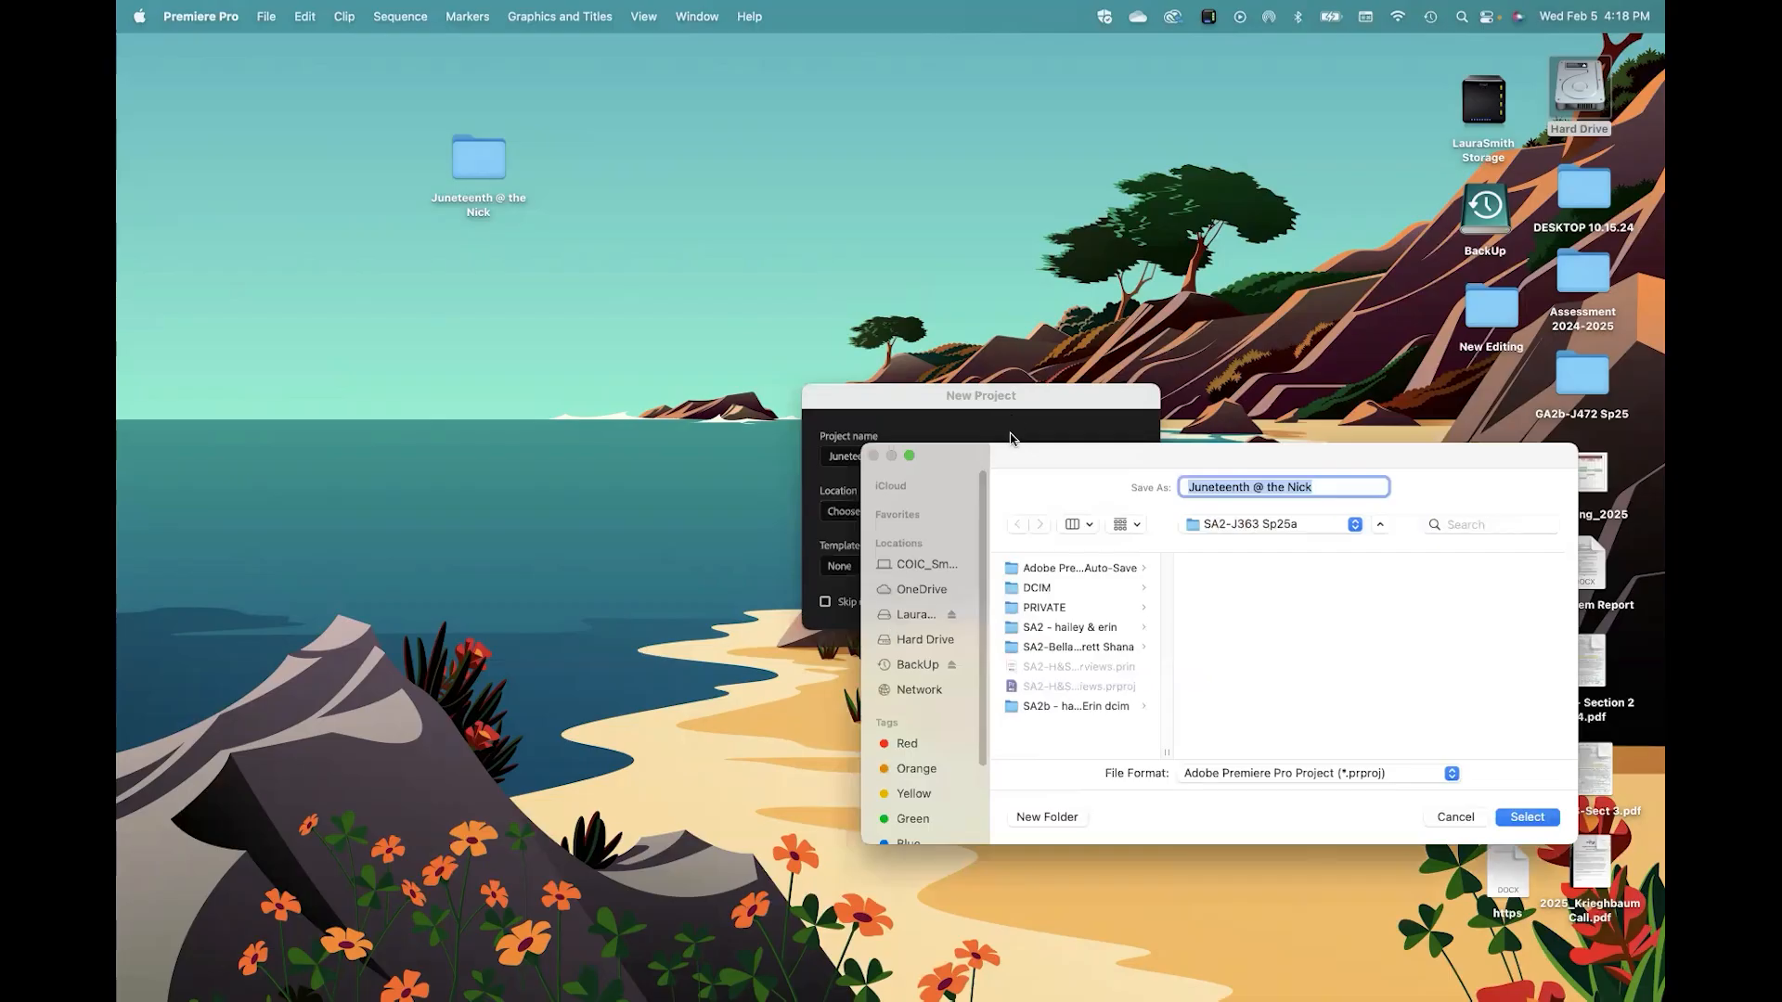
left_click_drag(960, 458, 797, 247)
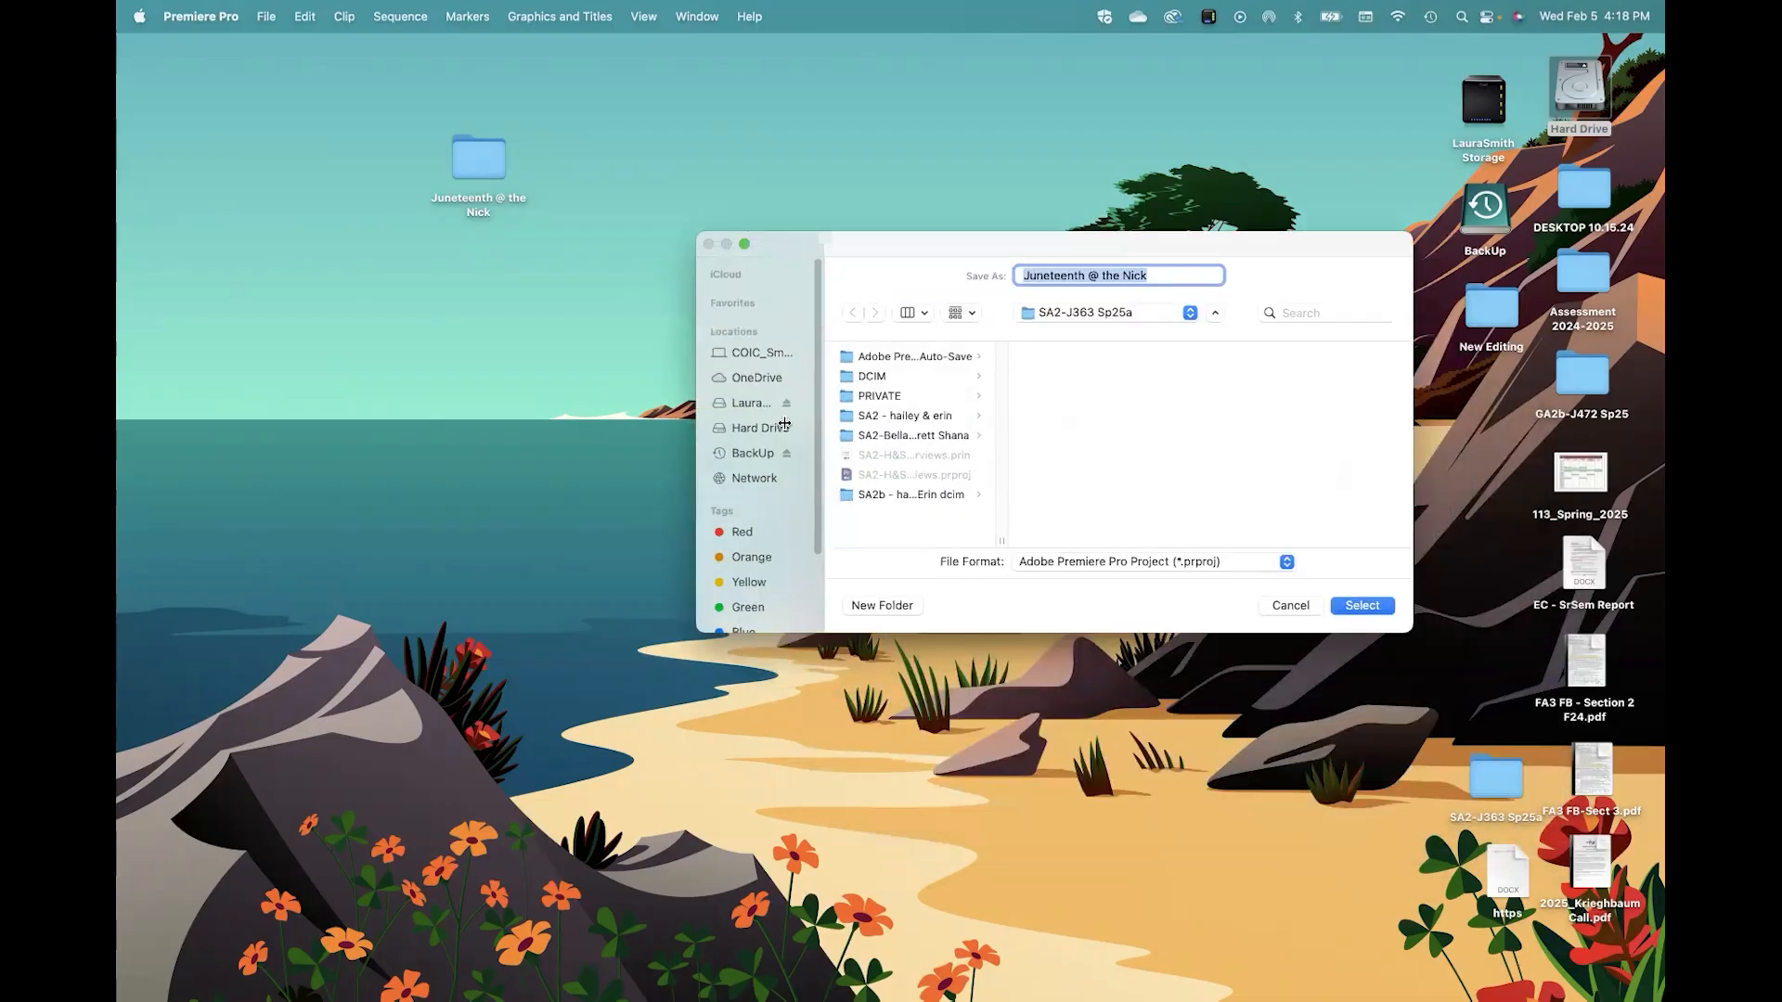
left_click(1189, 315)
left_click(1055, 336)
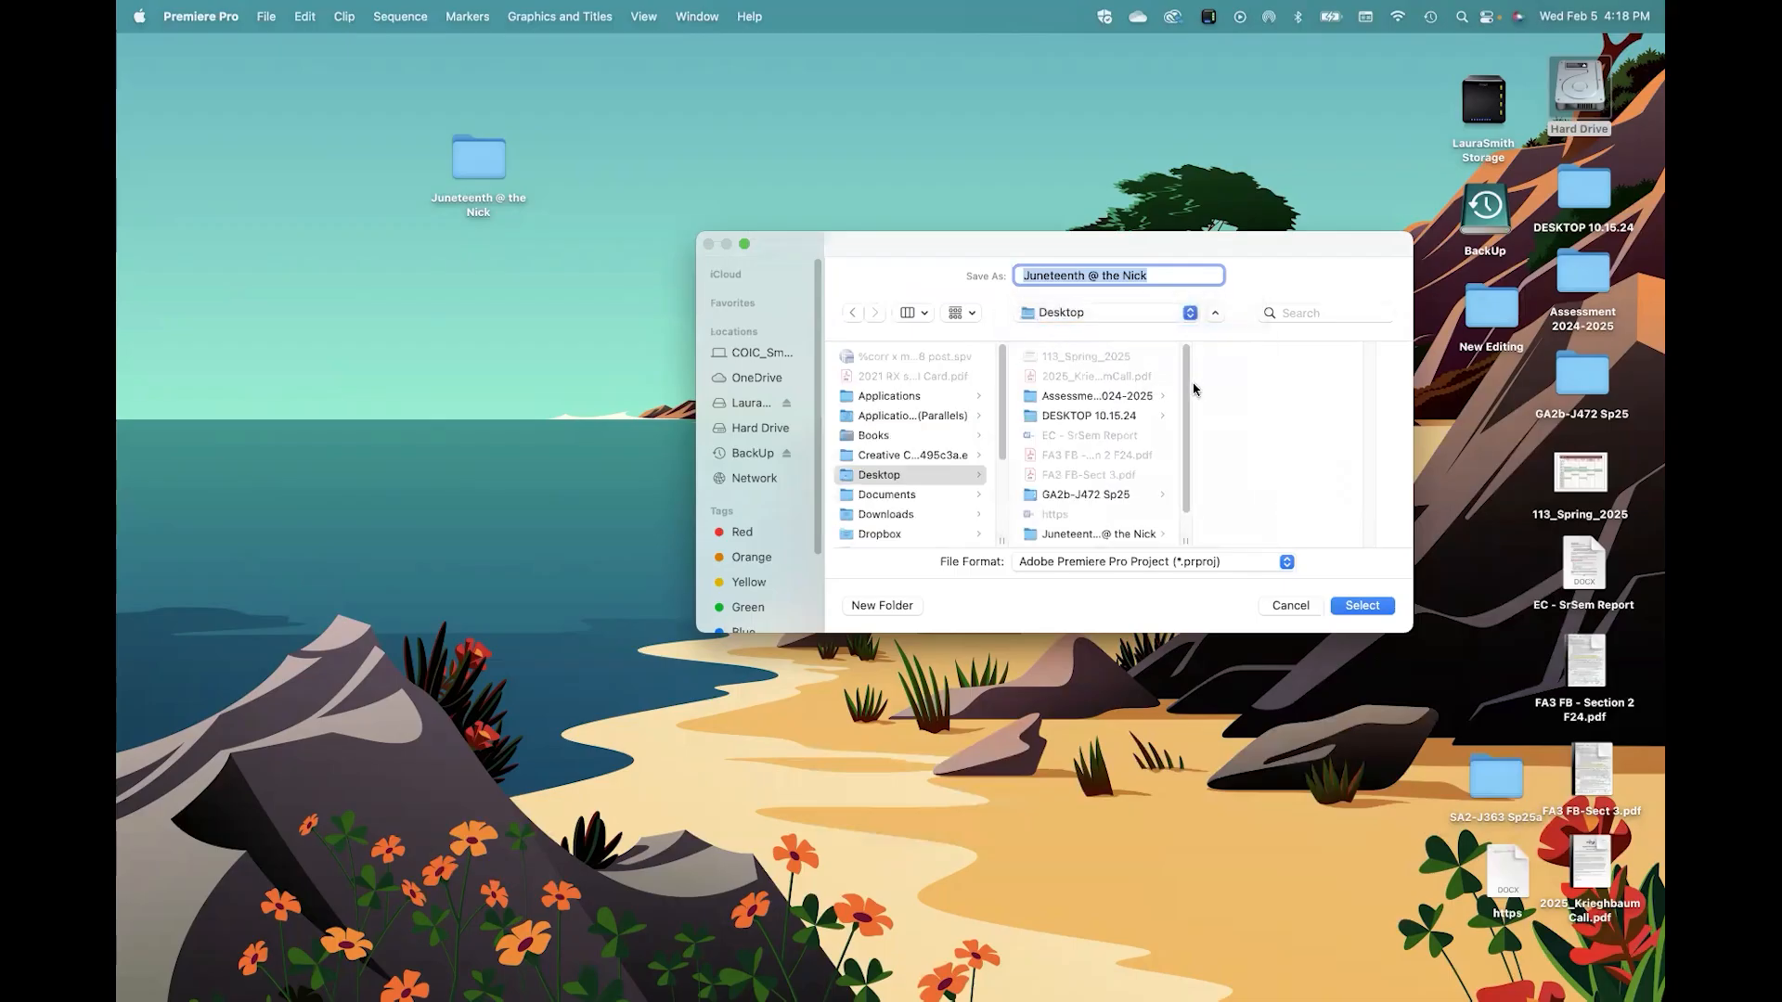
scroll(1085, 464, "down", 2)
left_click(1082, 491)
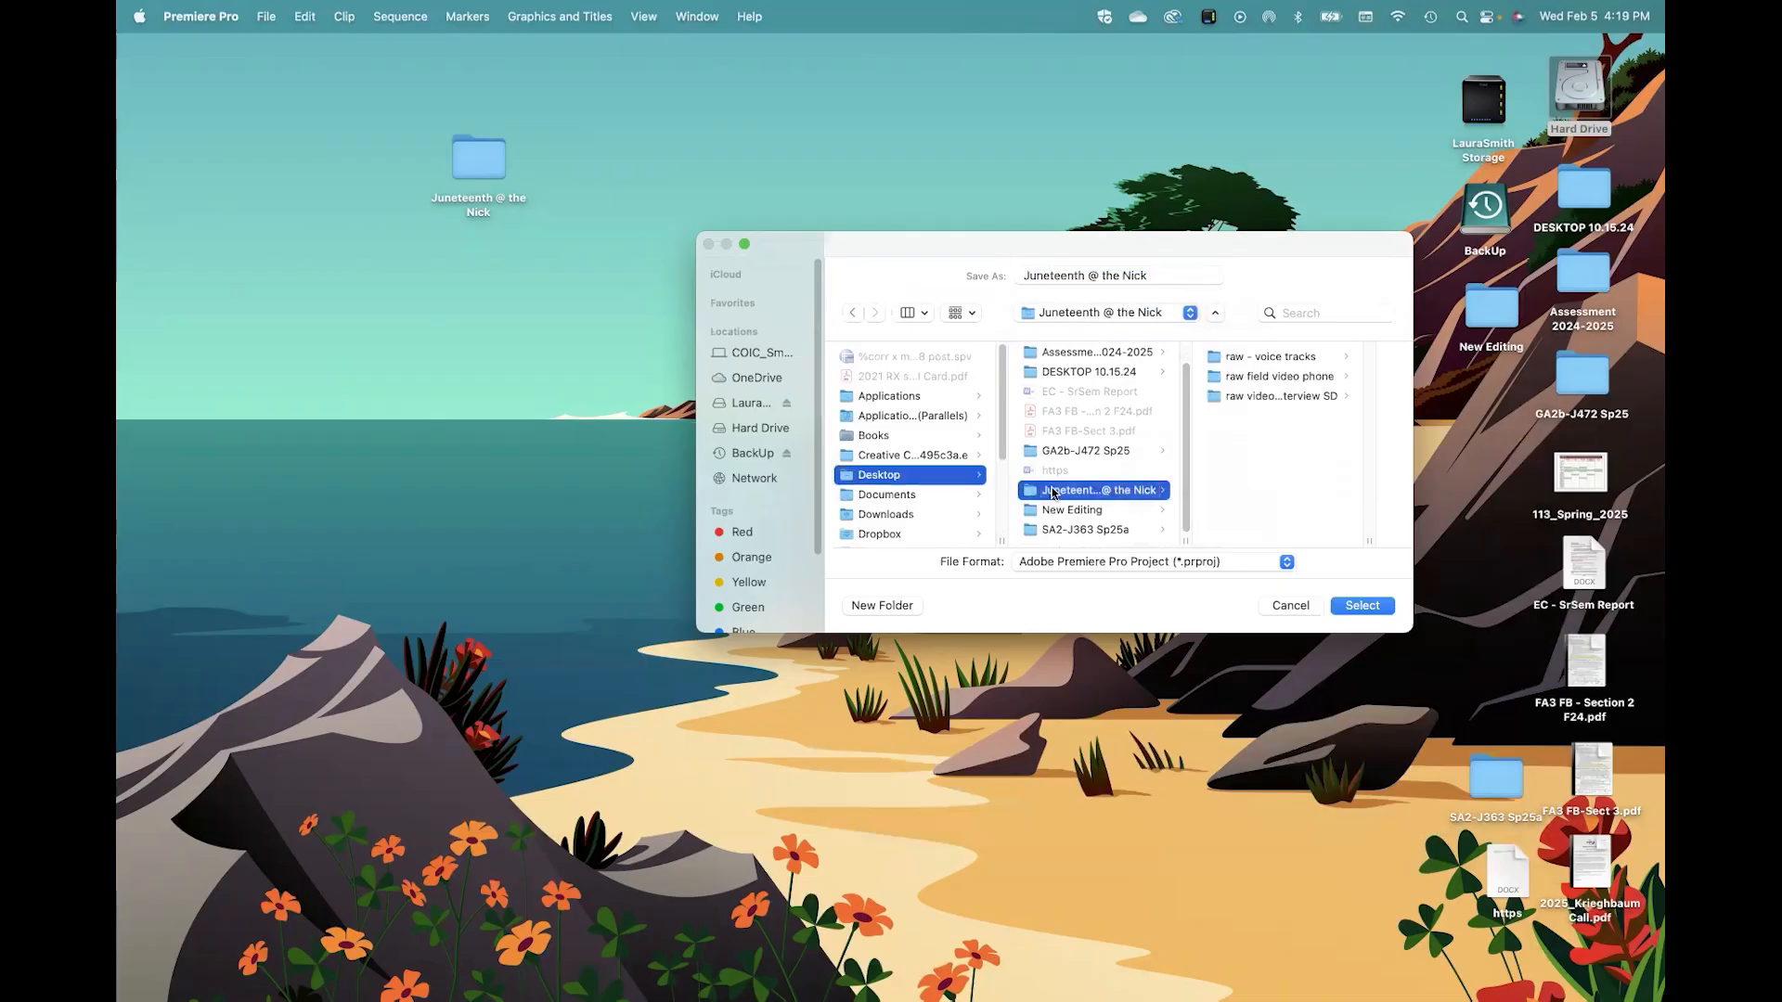
left_click(1351, 607)
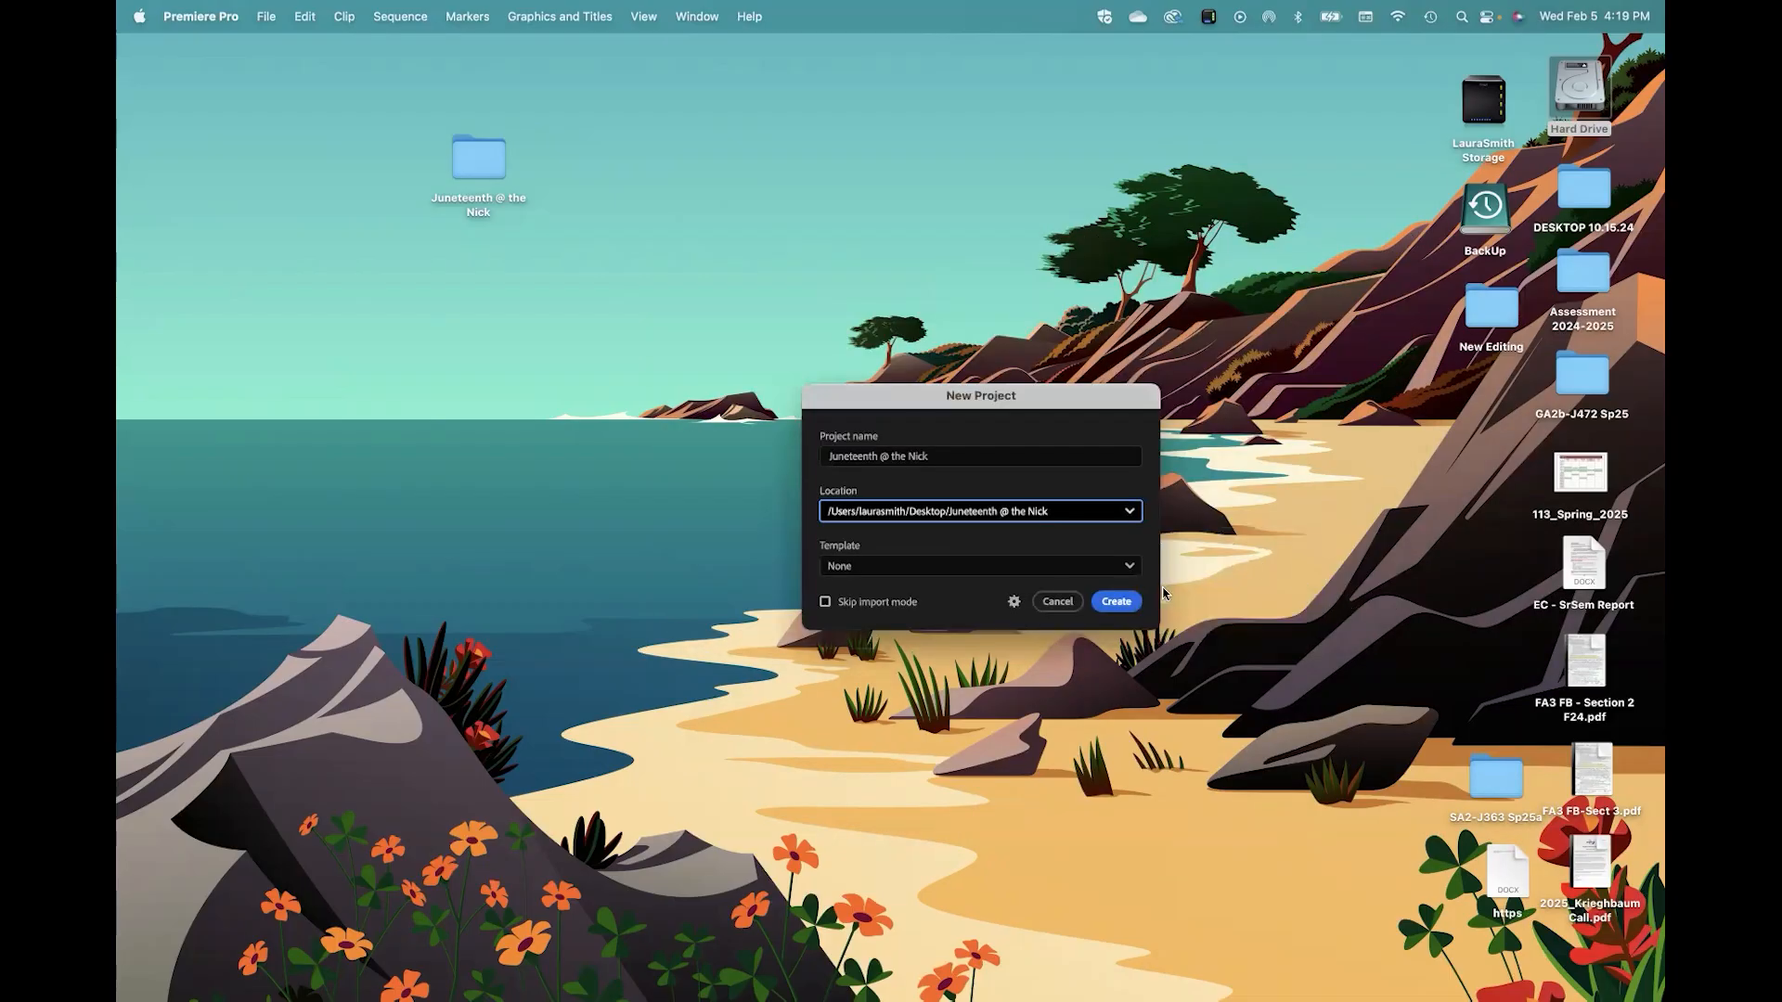
Step: Create the project, go to the editing view without importing media, and move the window fully into view
left_click(1111, 602)
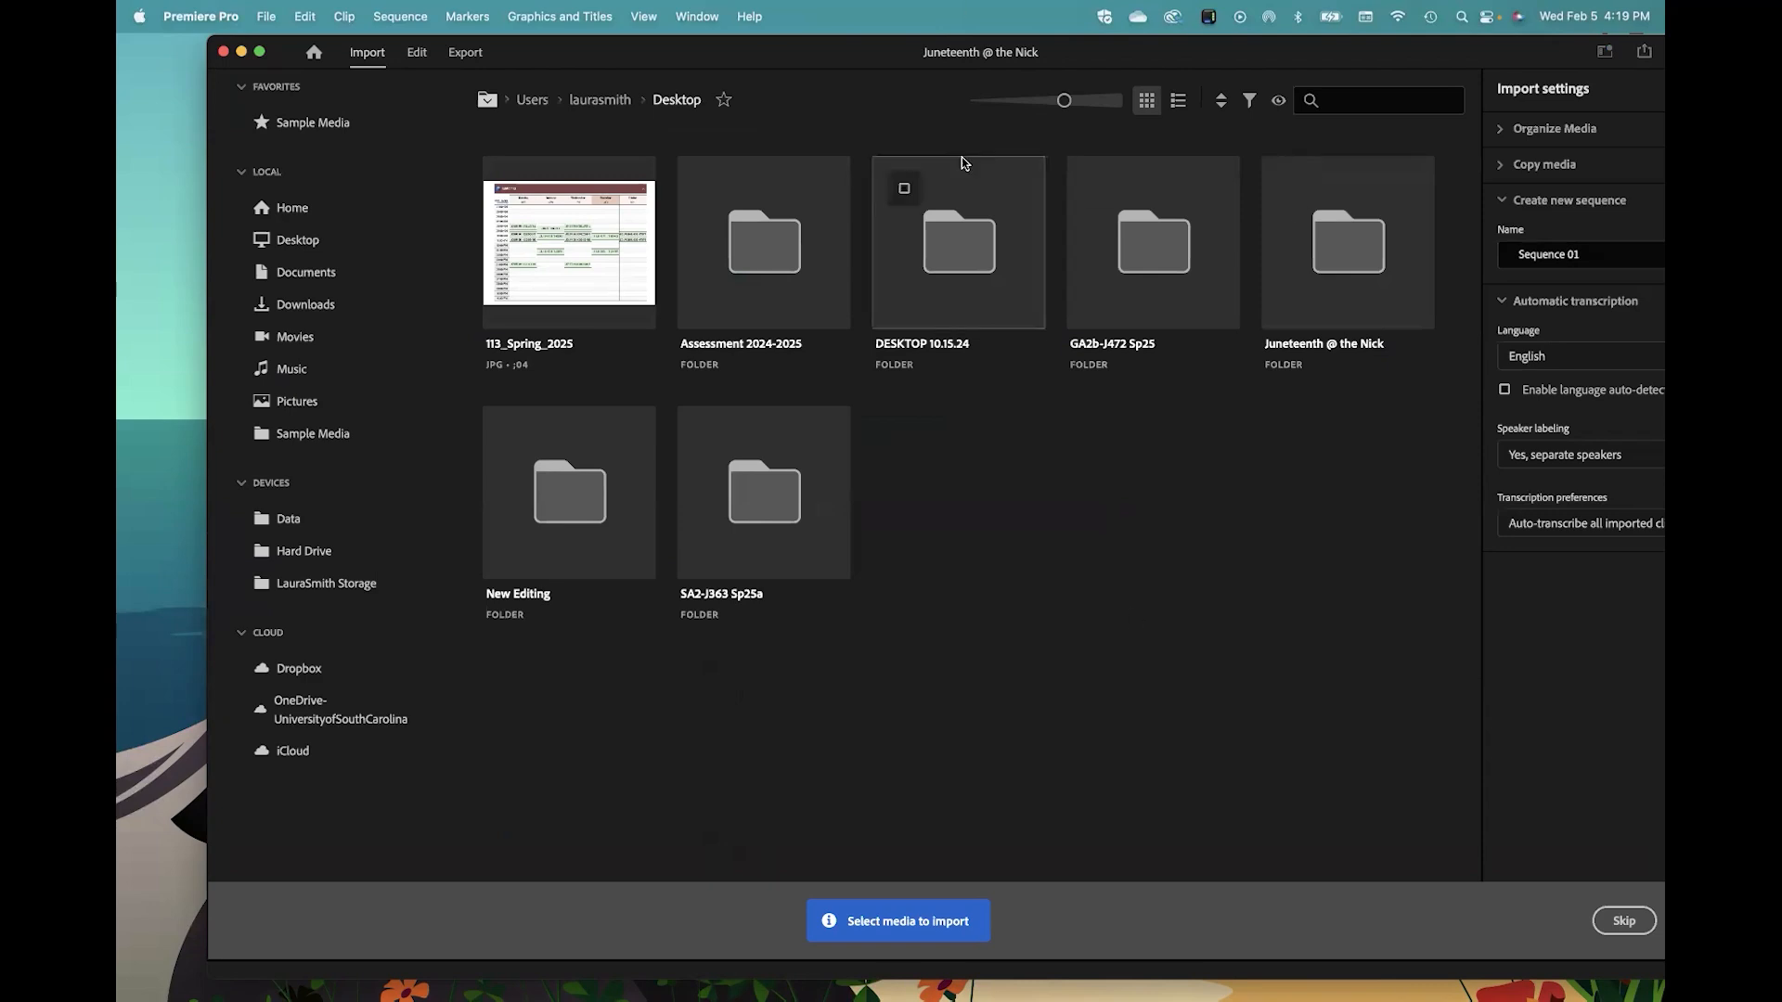
left_click(416, 53)
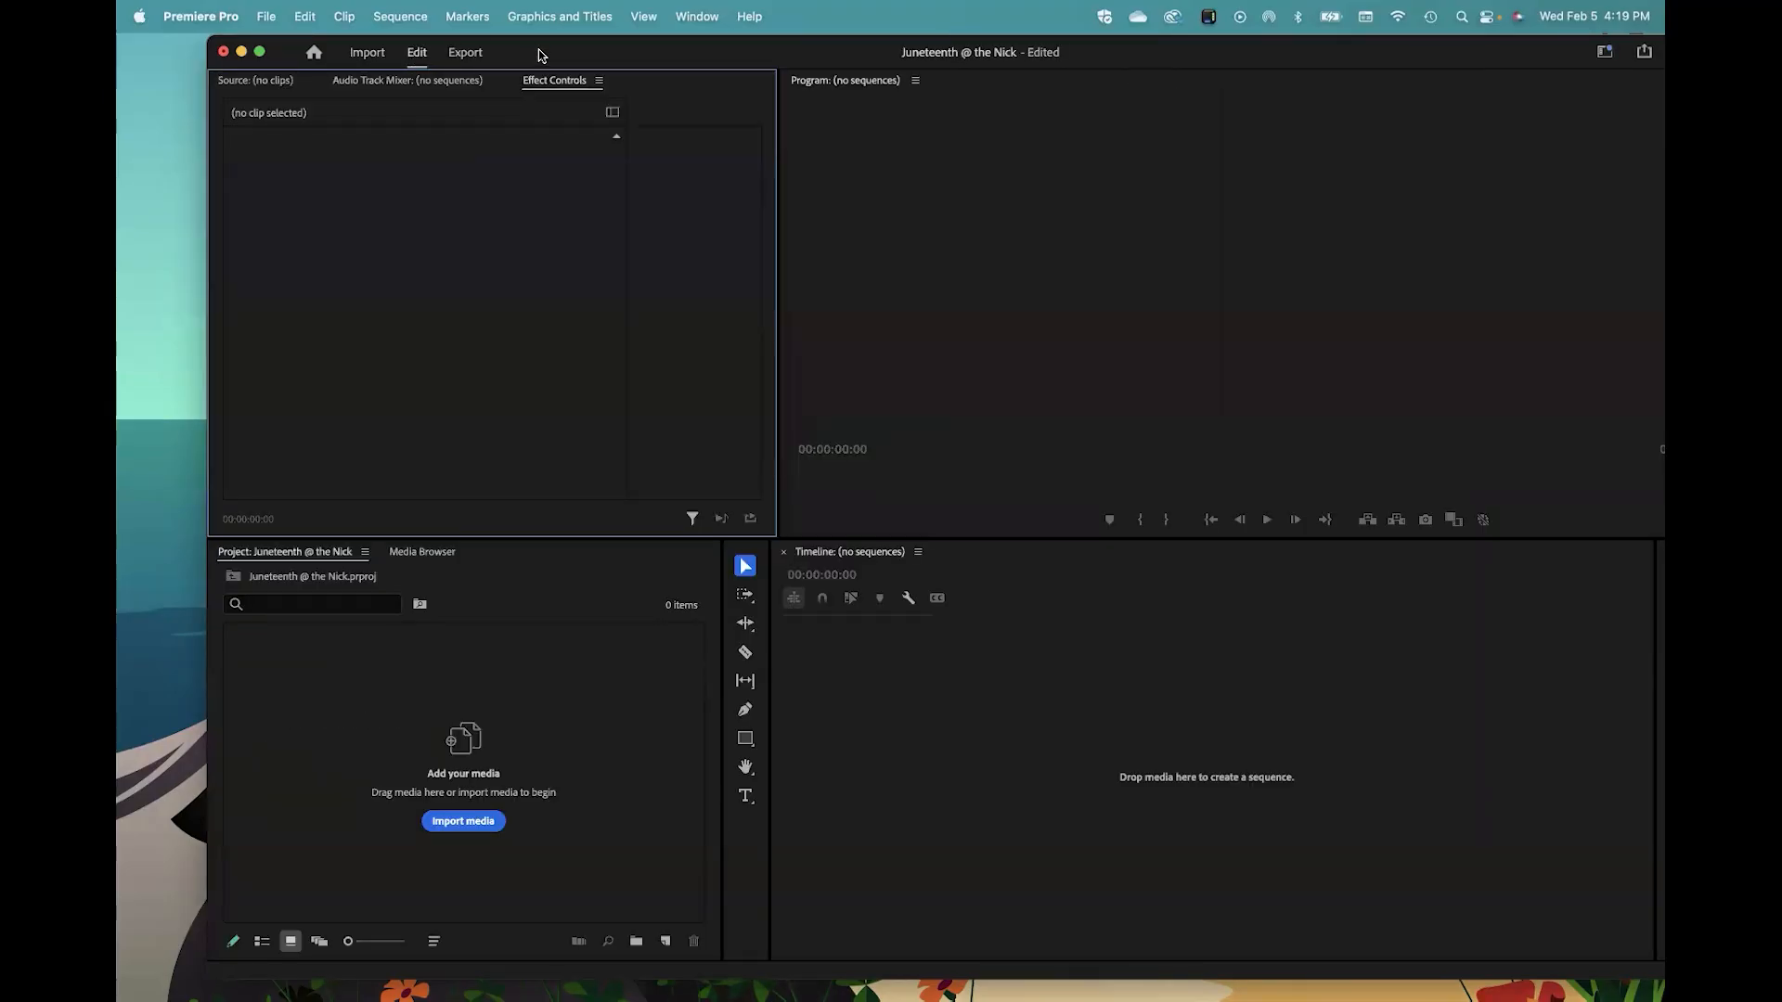
left_click_drag(535, 57, 452, 70)
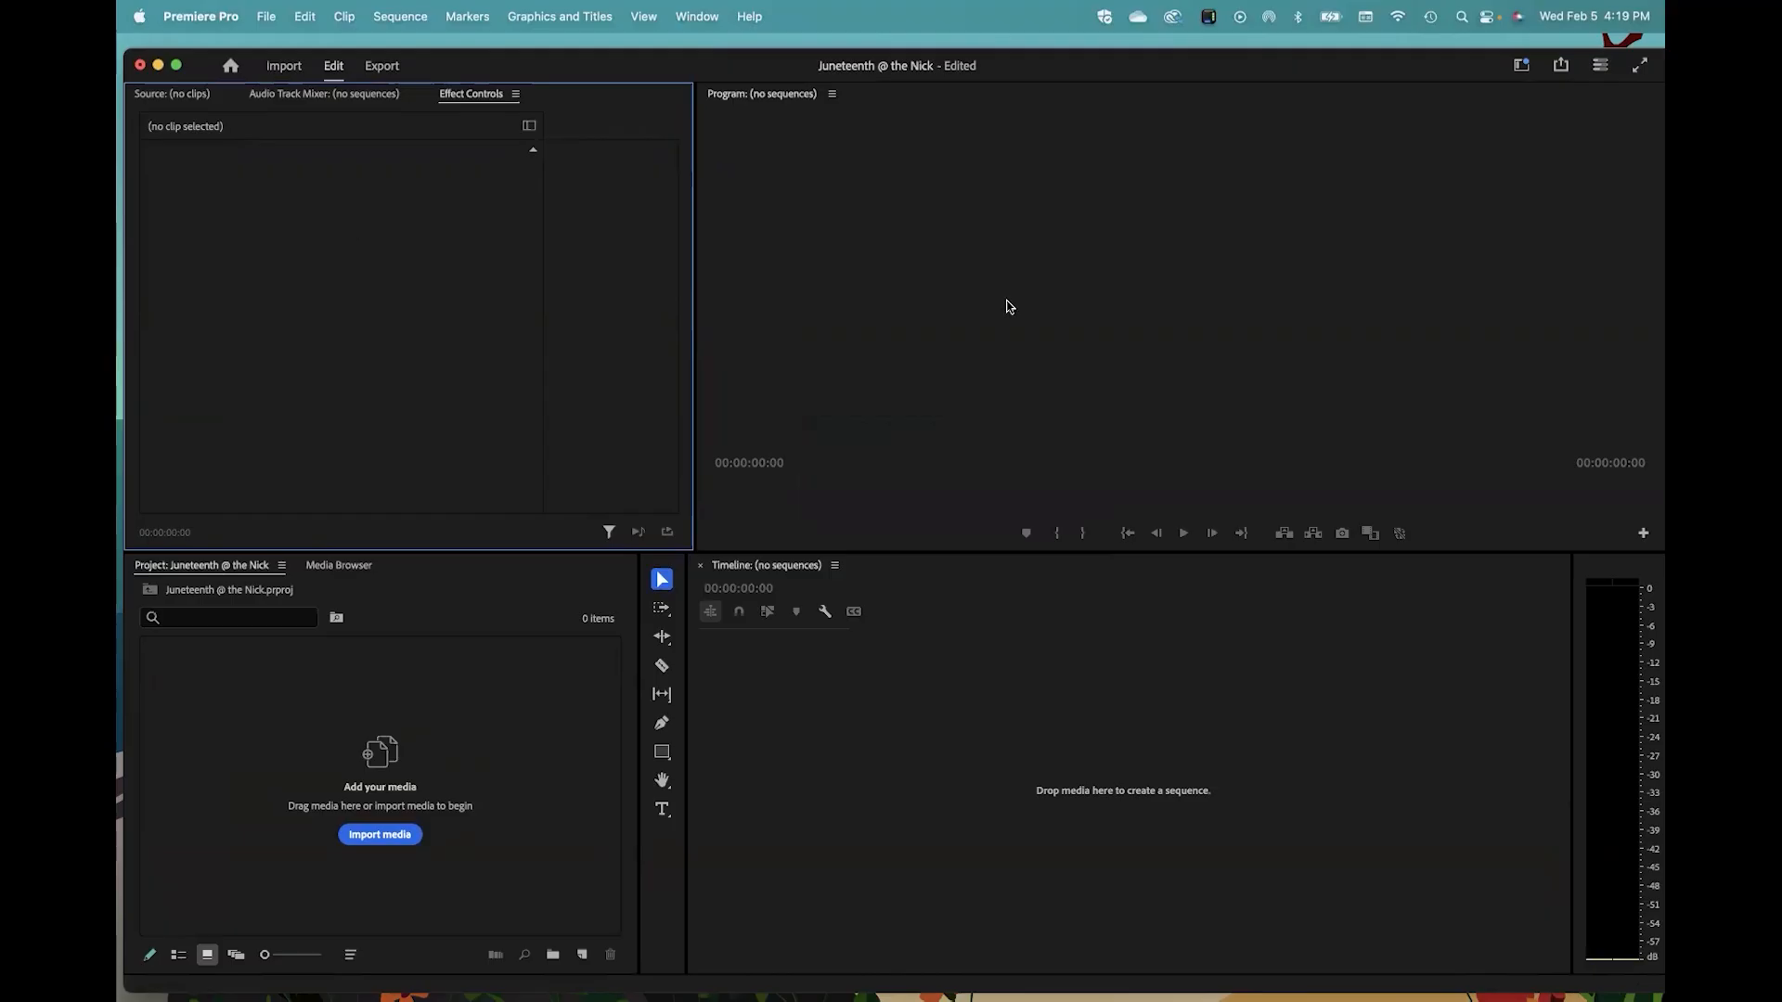
Step: Examine the Project, Effect Controls, Program and Timeline panels one after another
left_click(252, 758)
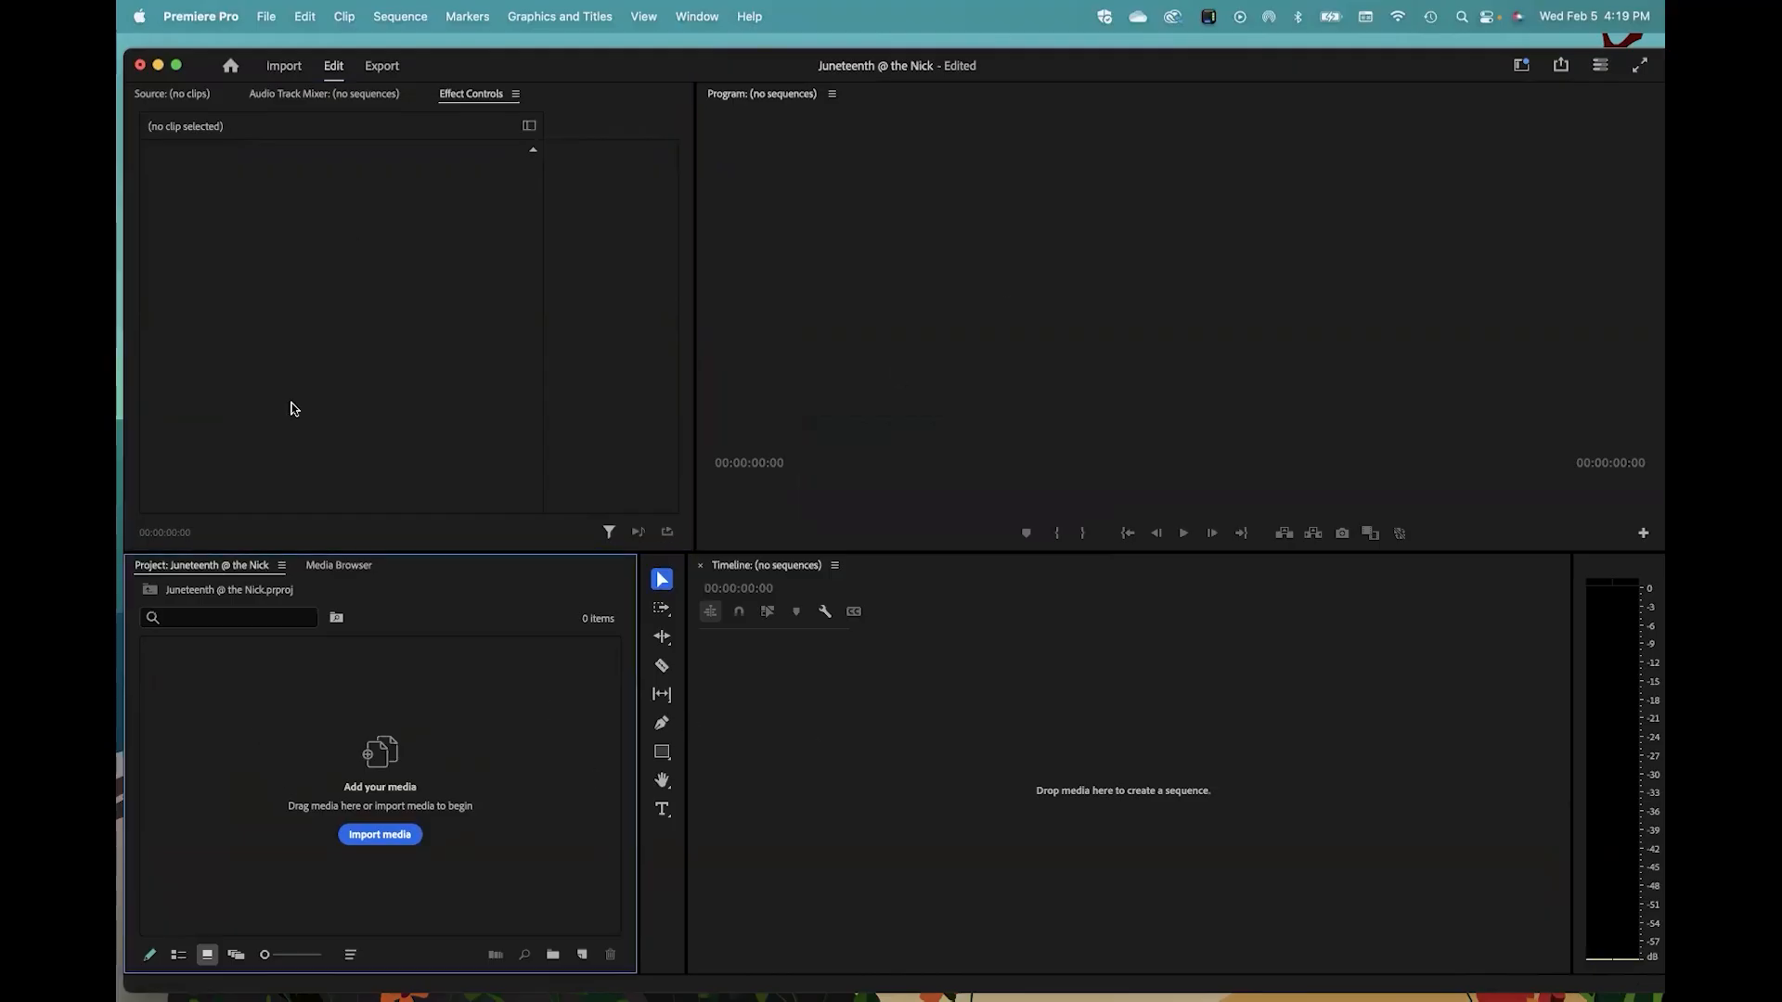
left_click(311, 322)
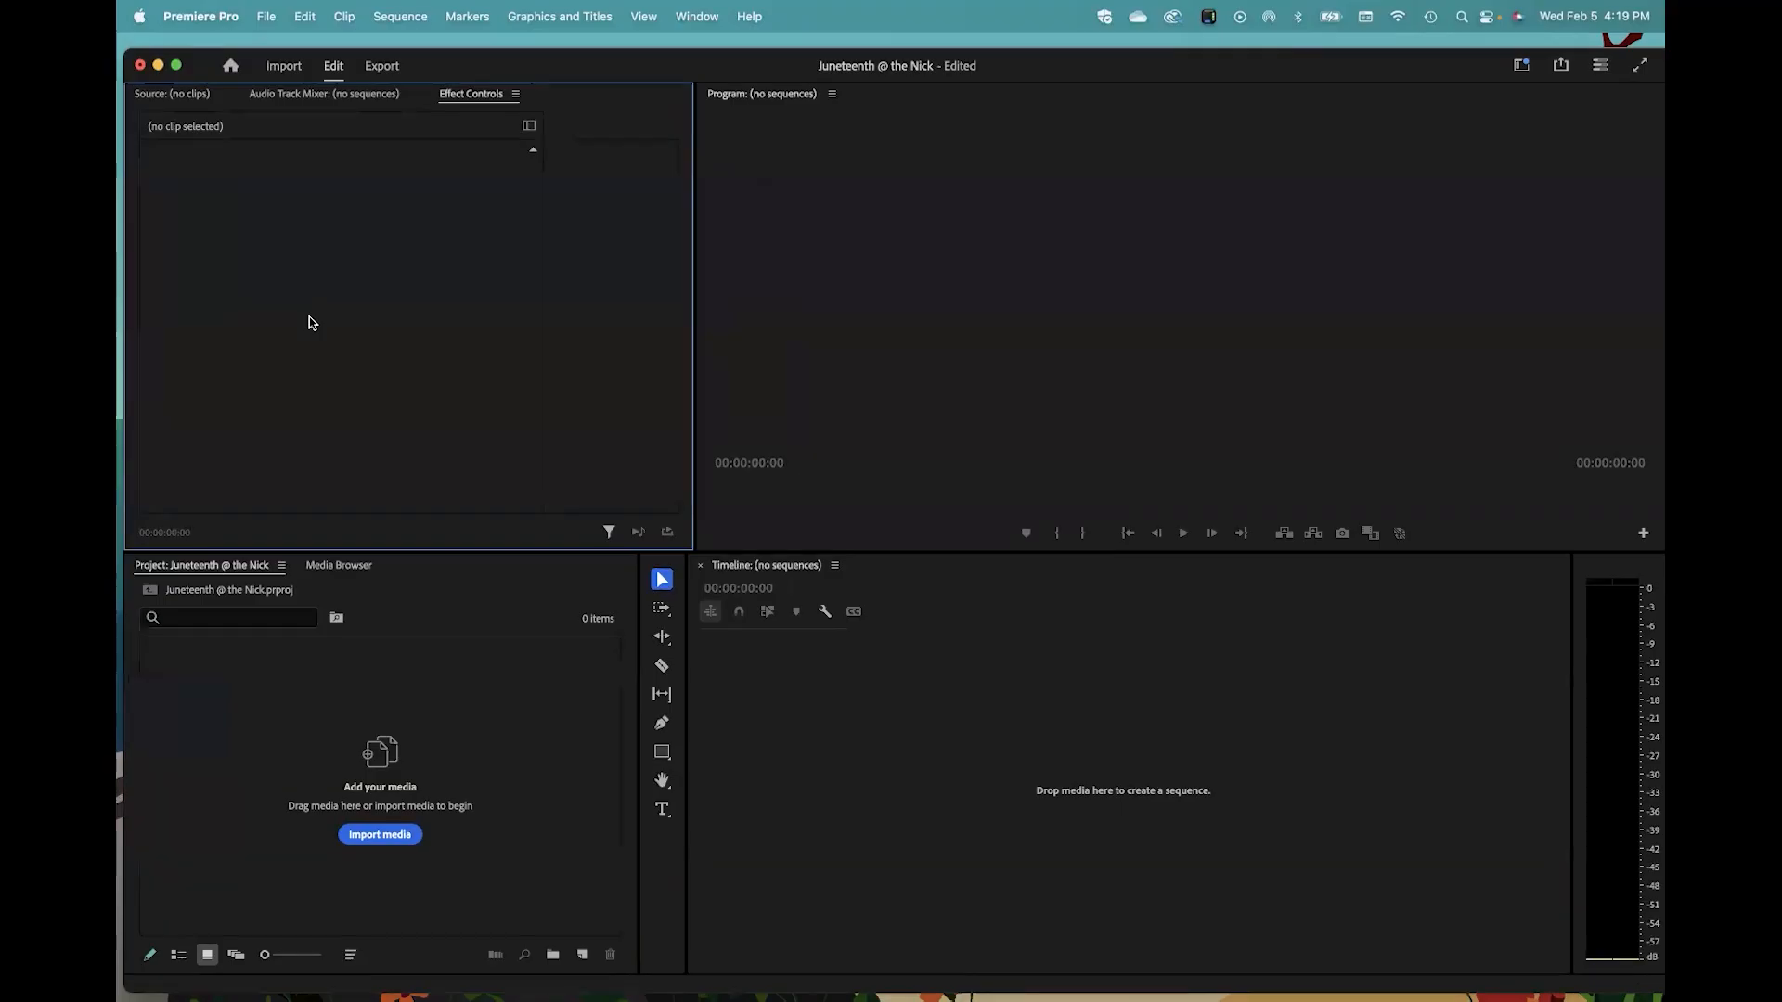
left_click(1149, 306)
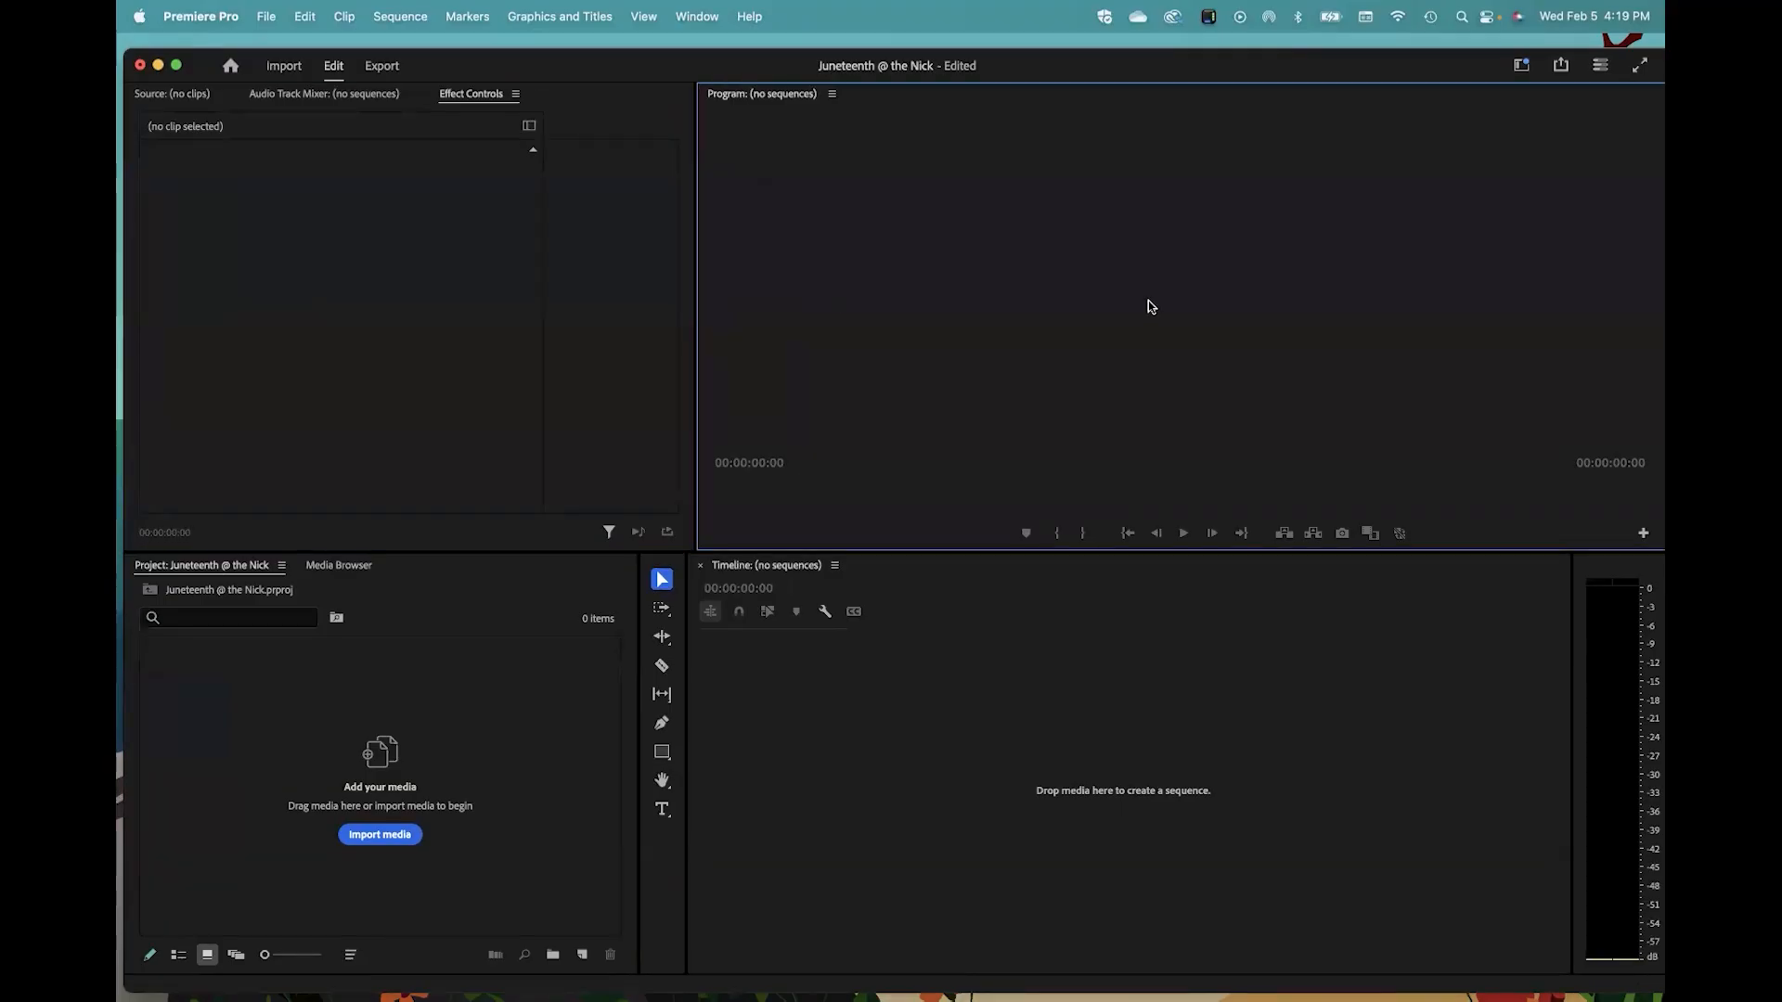
left_click(1157, 707)
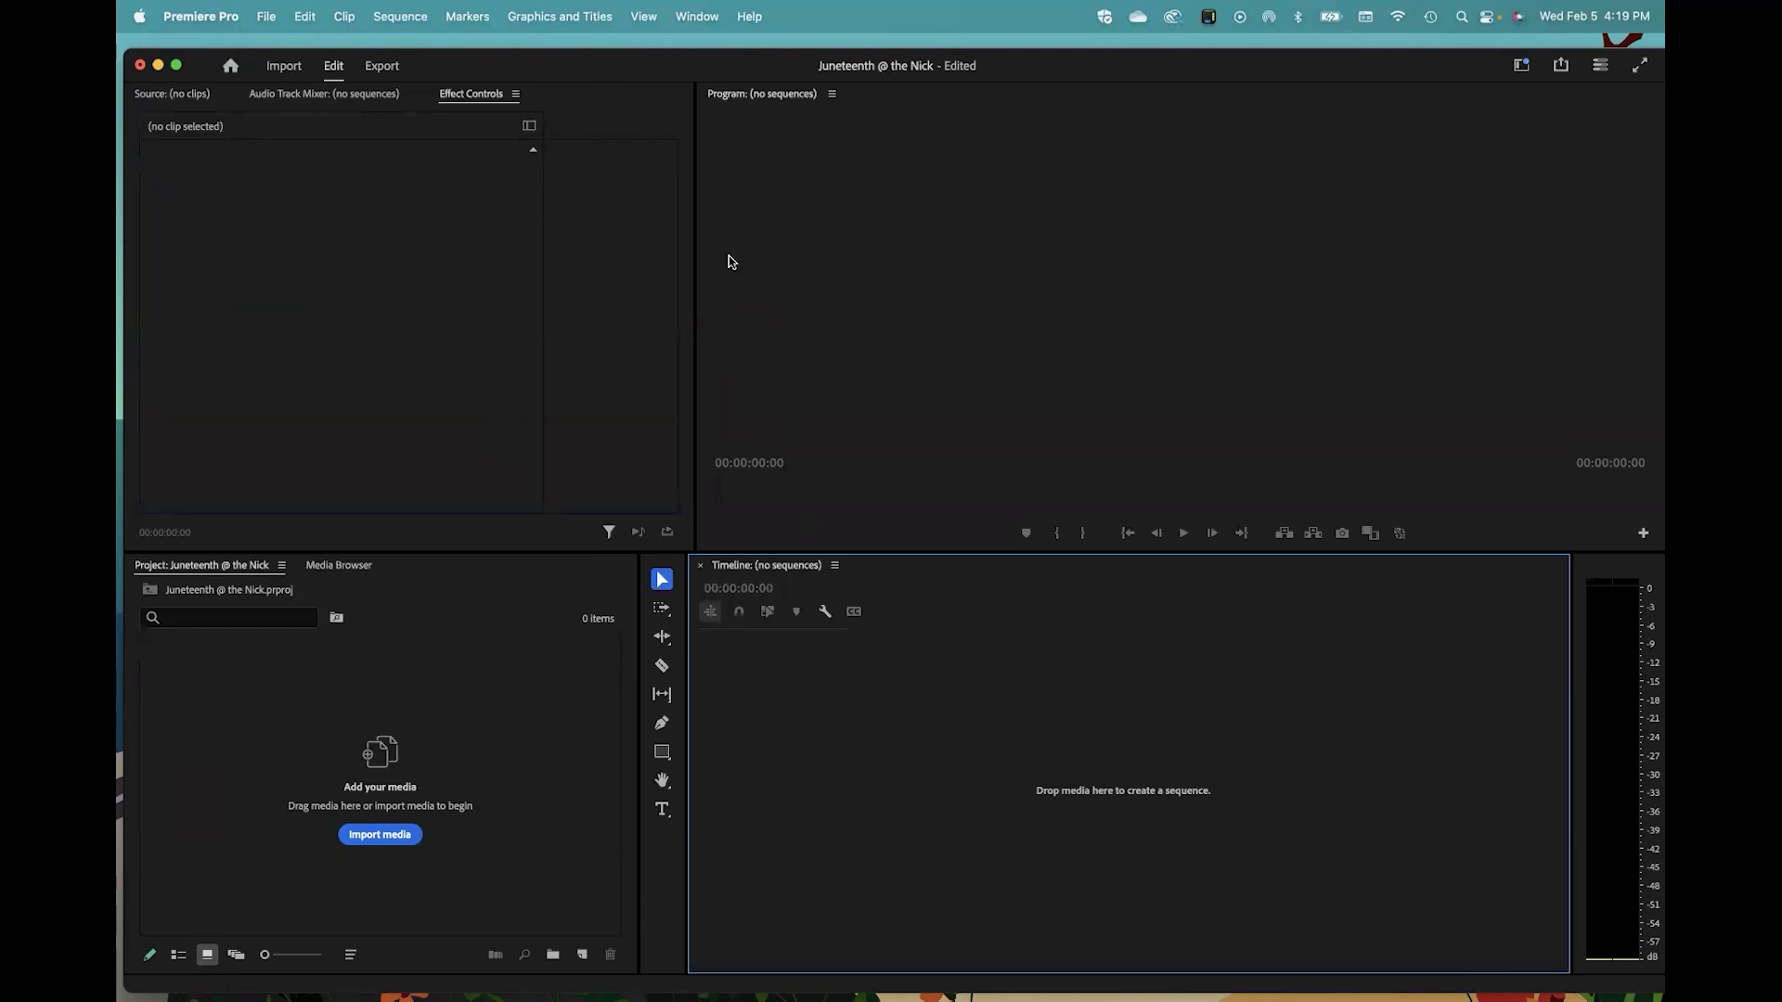
Step: Try the Editing workspace and the All Panels workspace
left_click(683, 17)
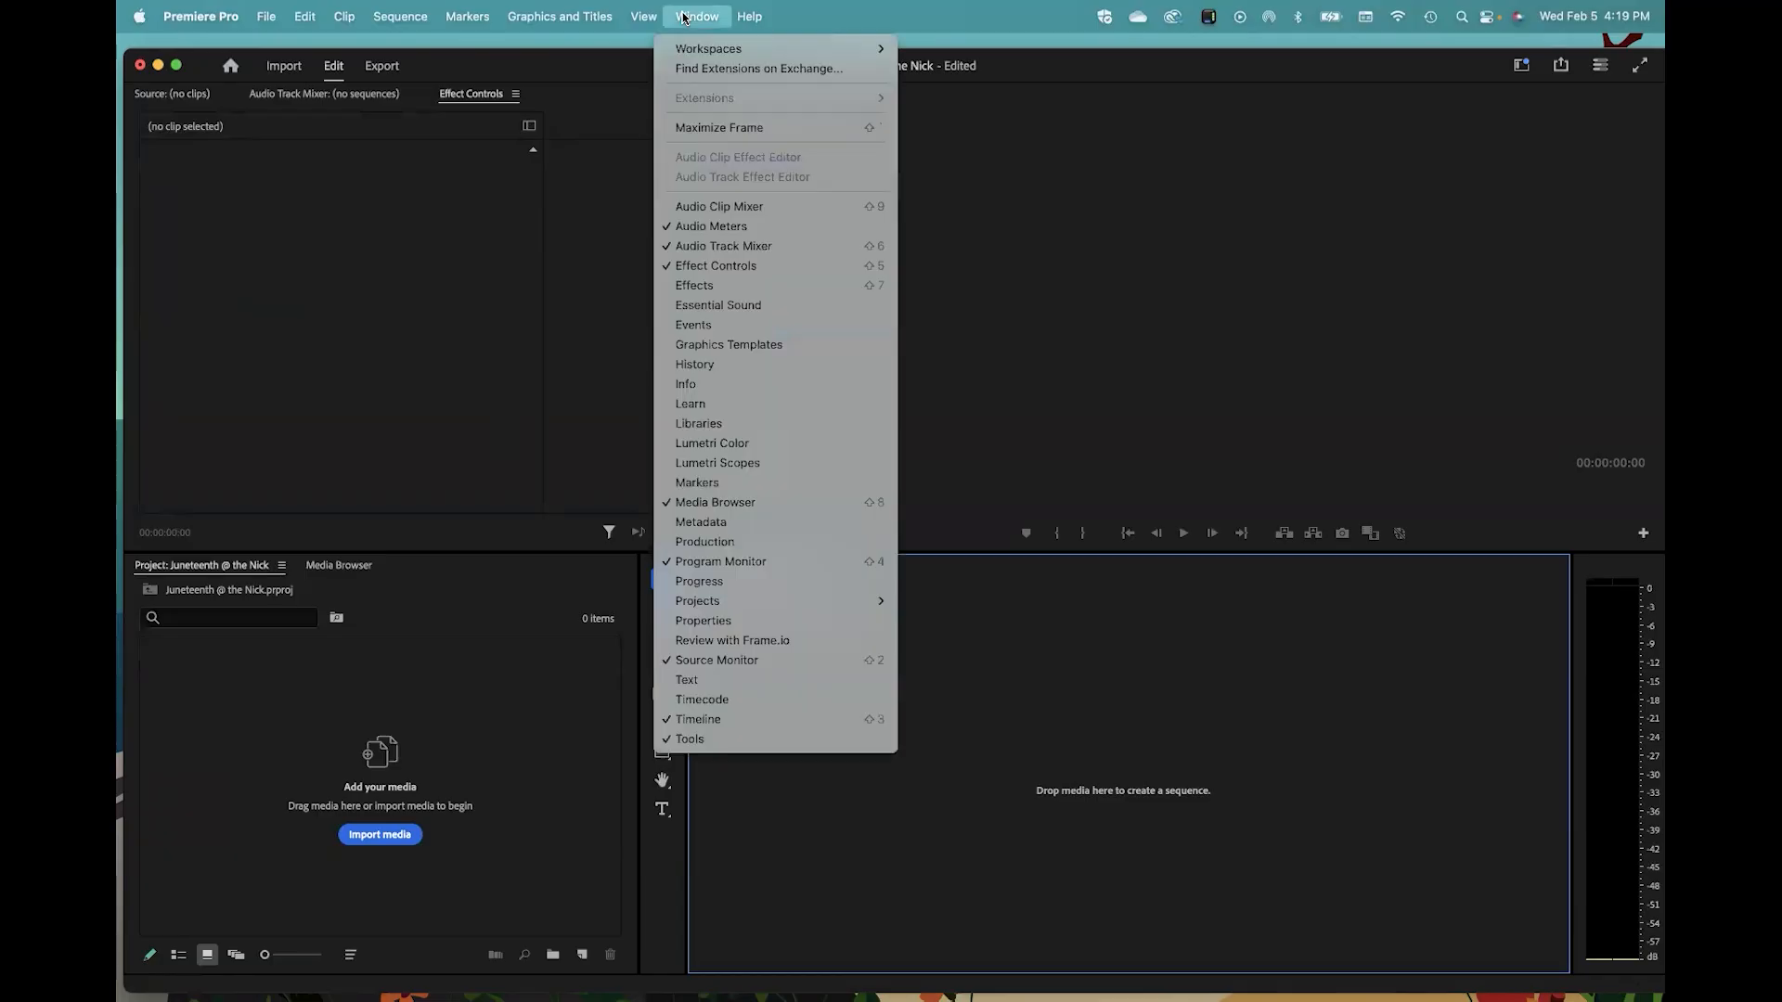
mouse_move(684, 45)
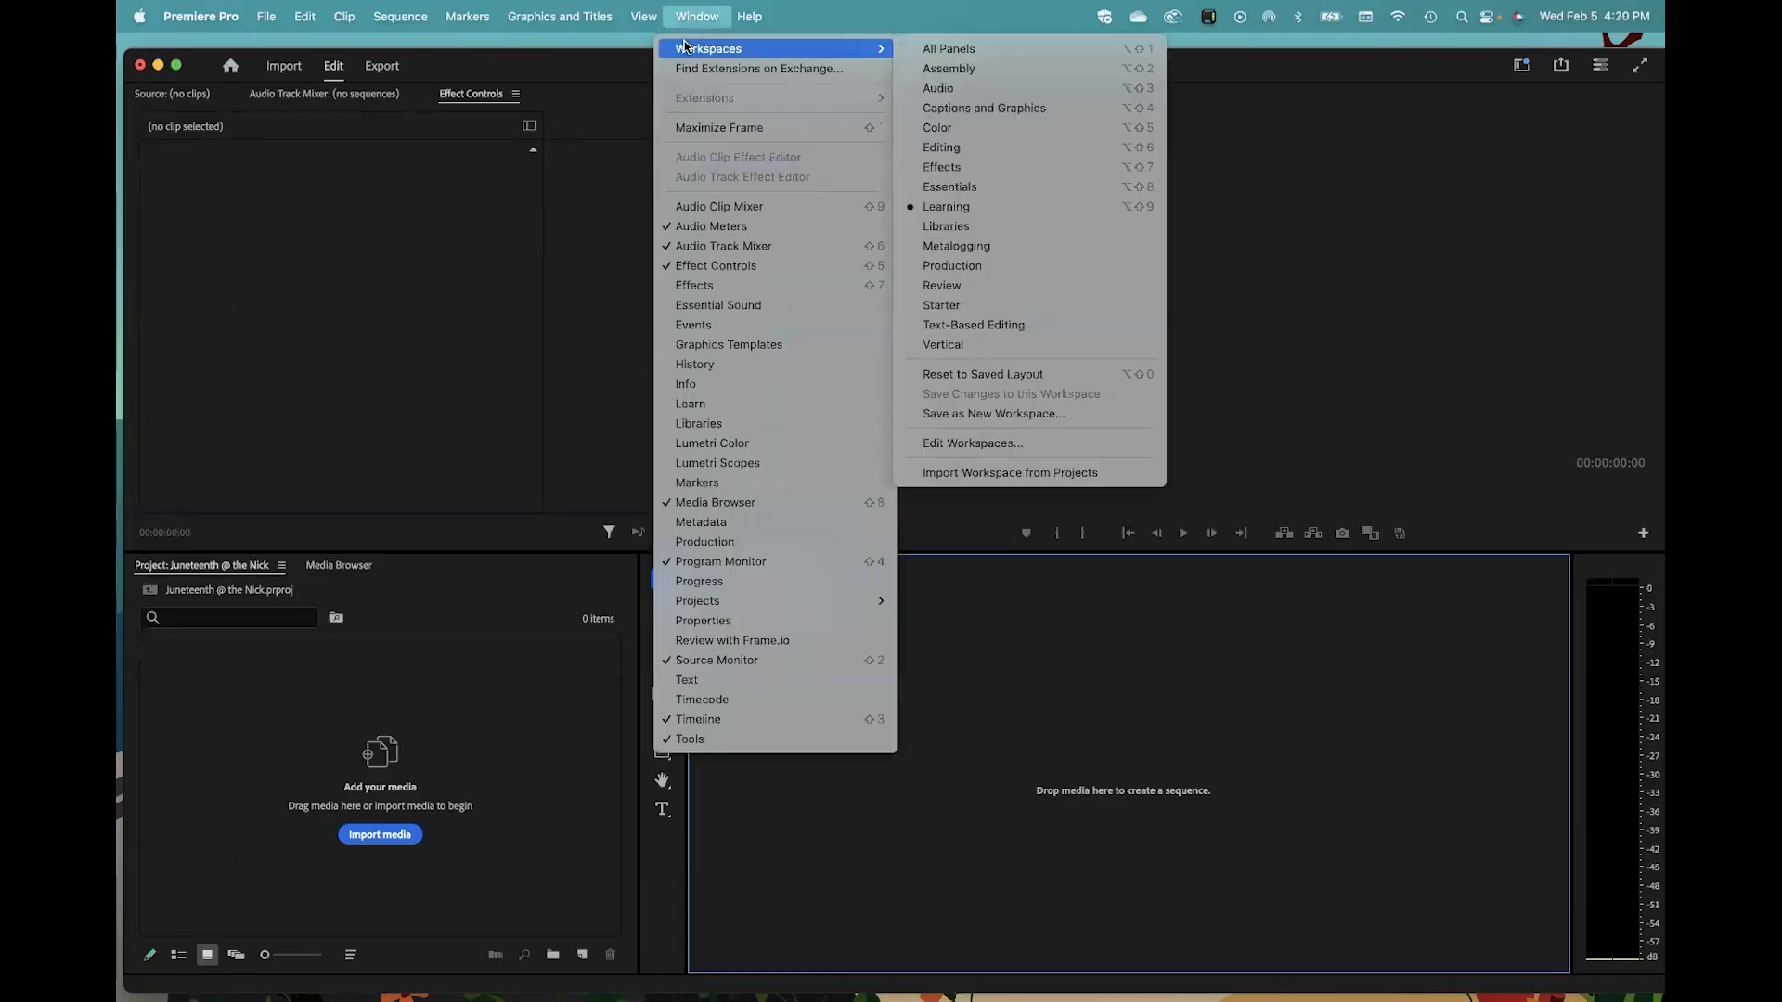
left_click(956, 150)
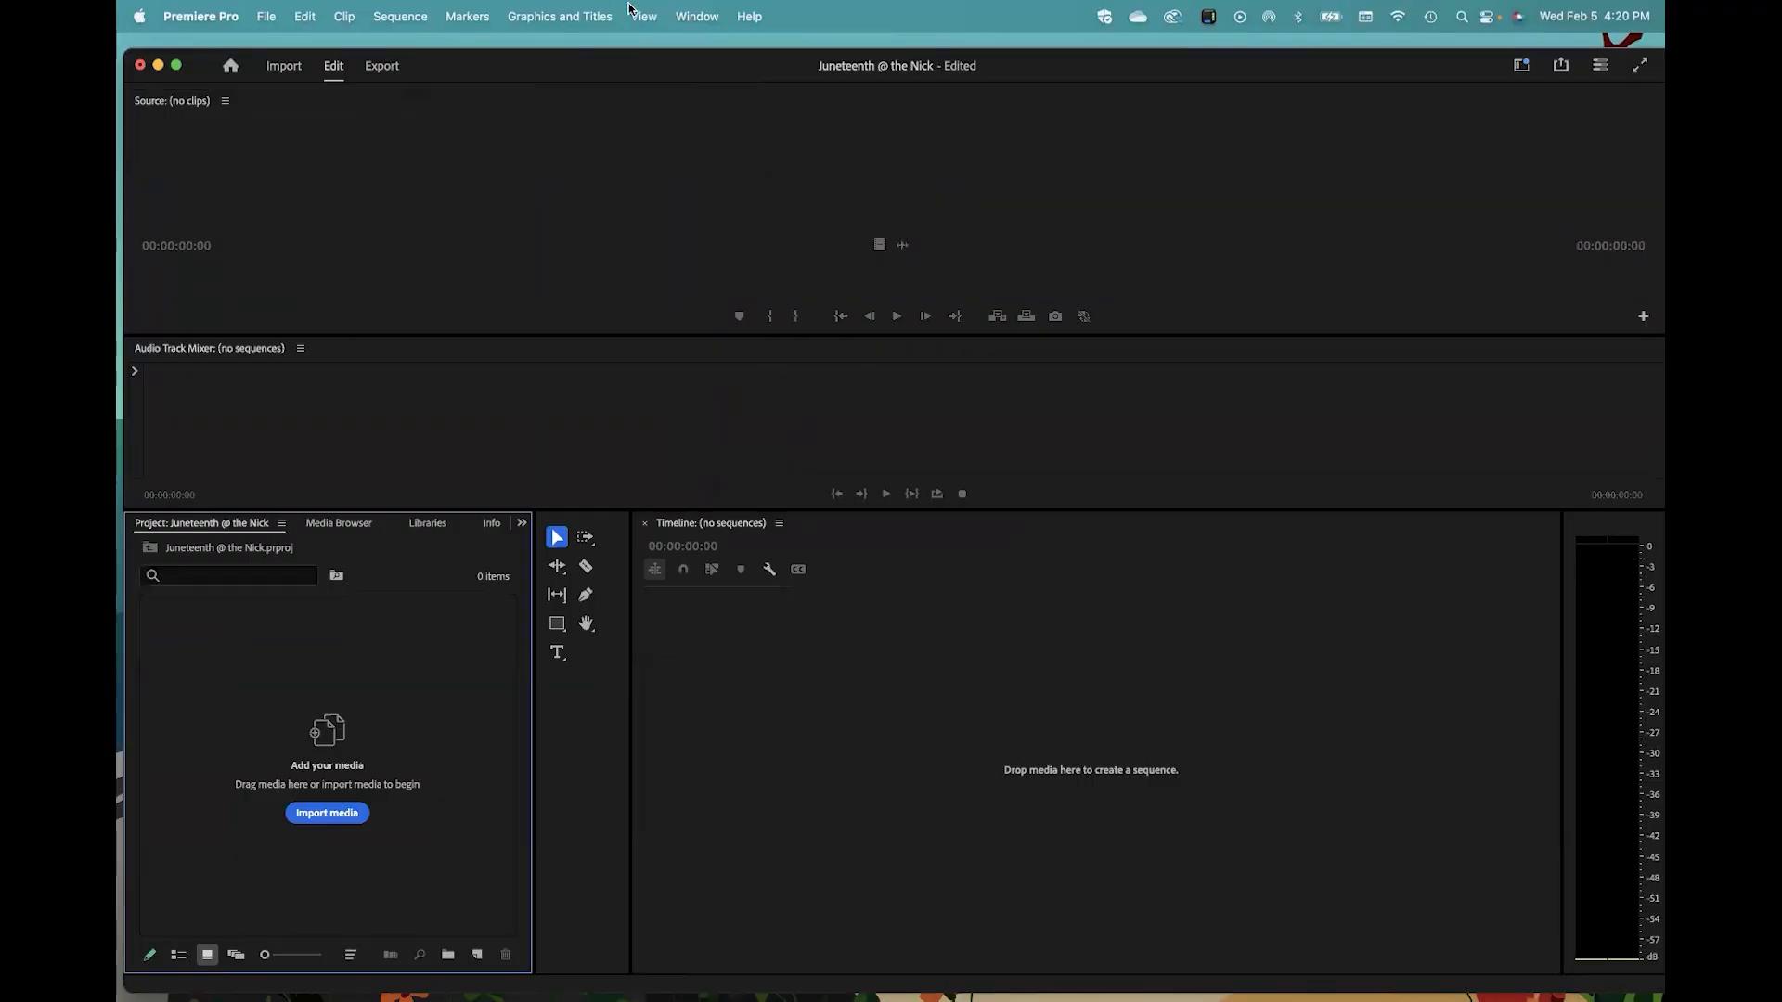
left_click(696, 17)
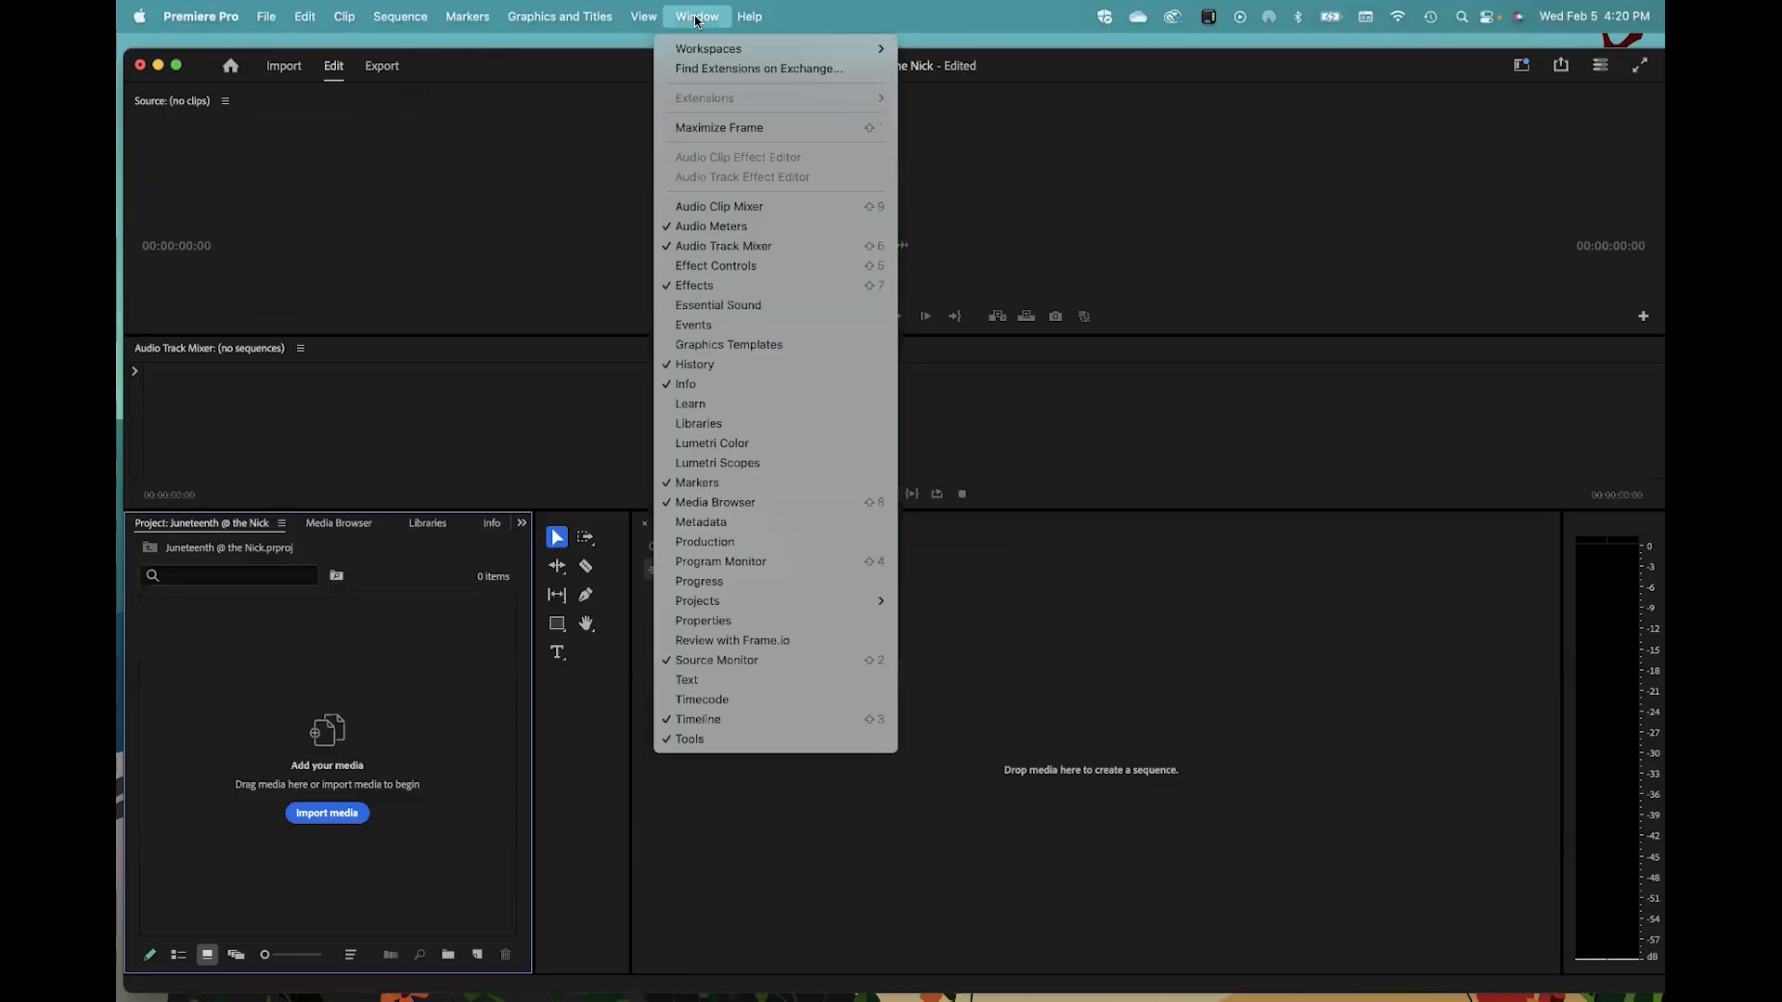
mouse_move(707, 50)
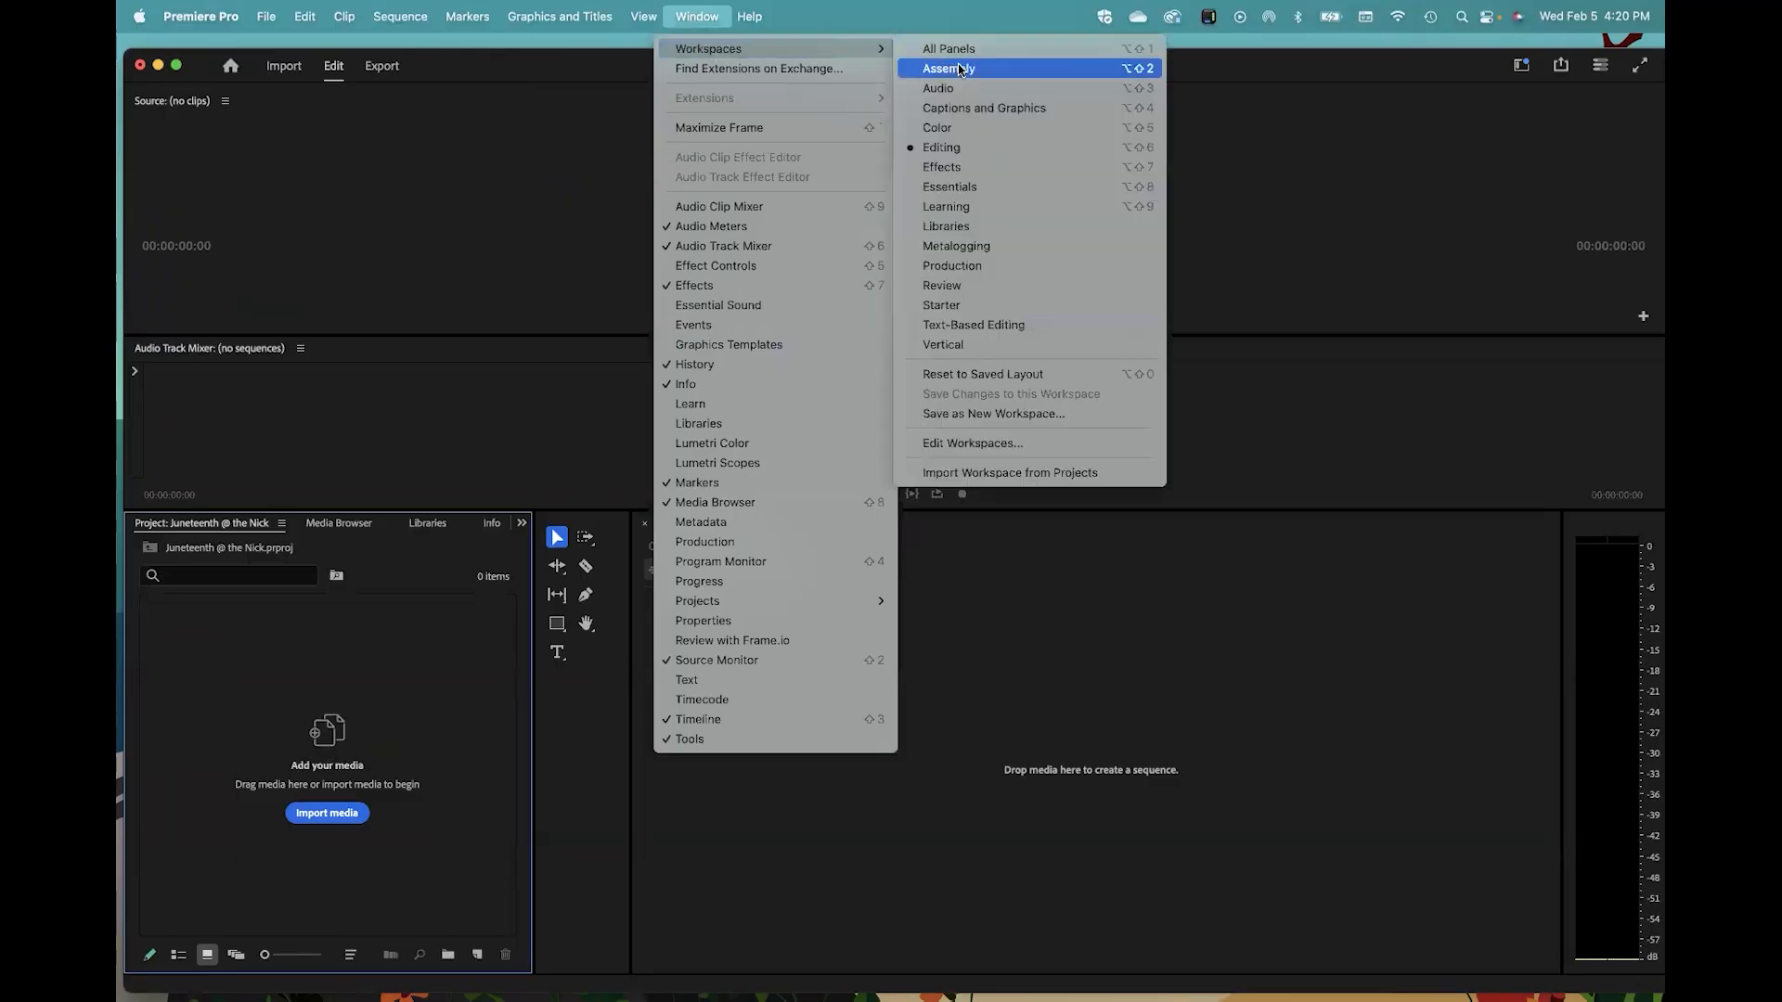
left_click(983, 52)
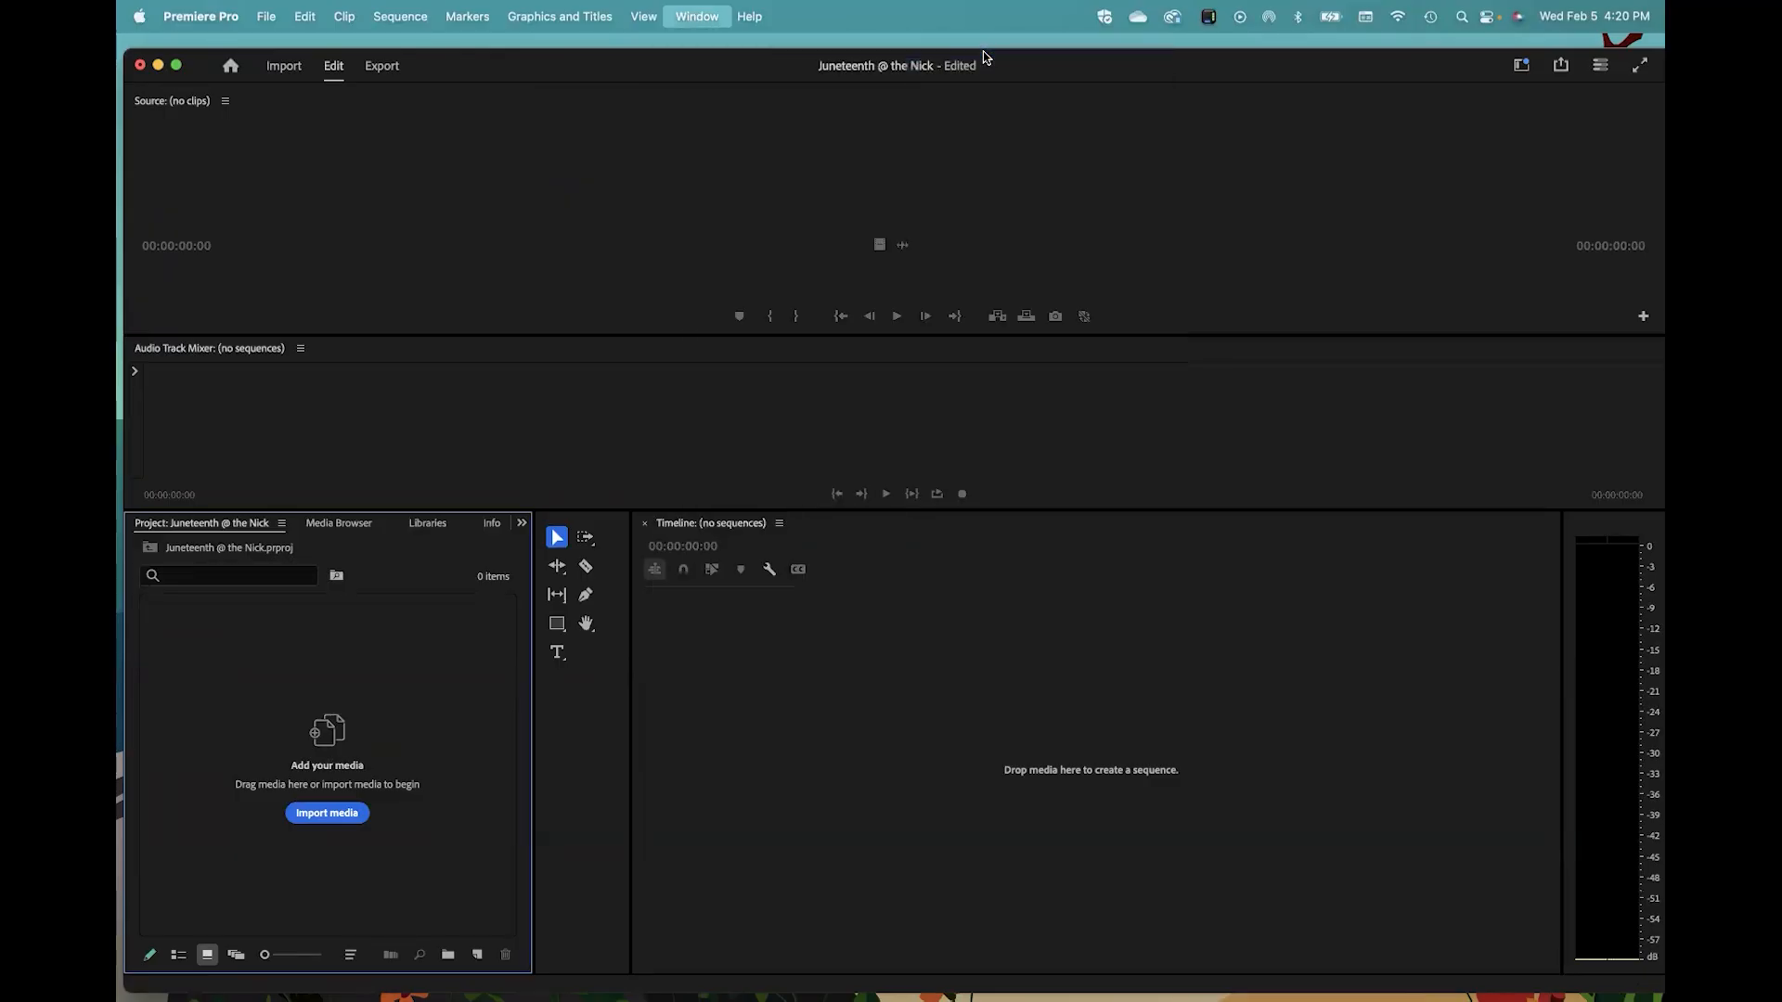
Step: Switch the workspace to Learning
left_click(704, 15)
mouse_move(710, 48)
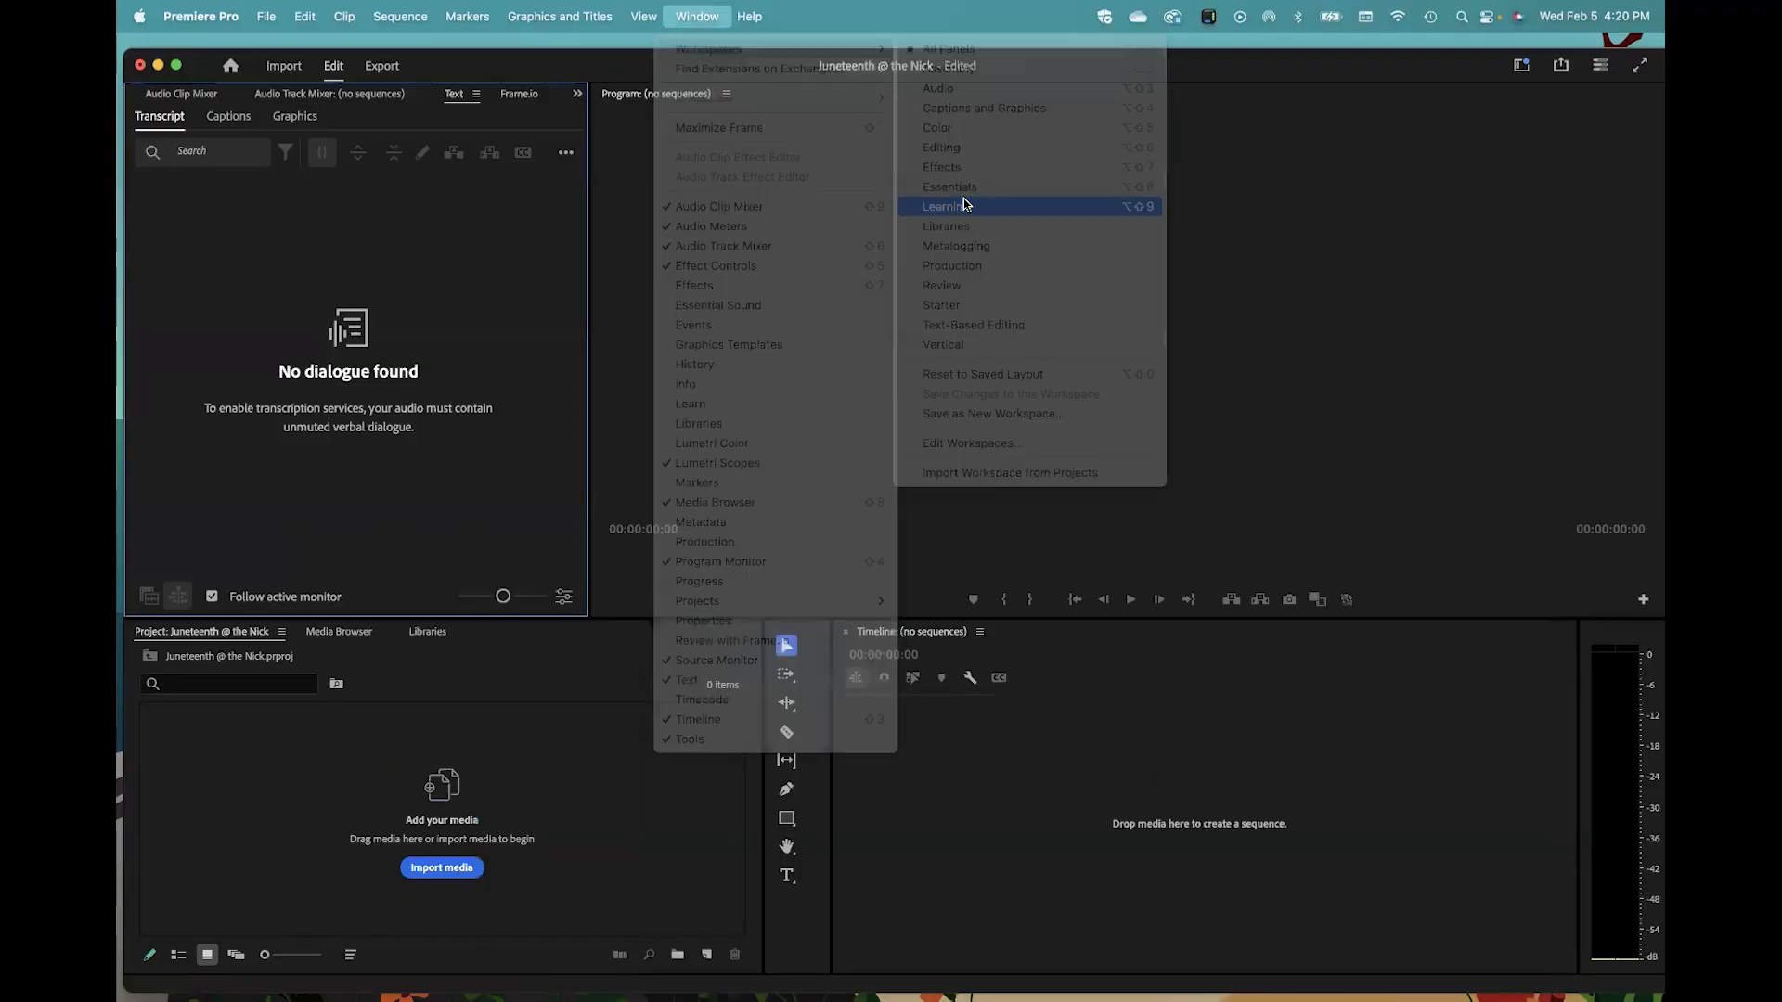
left_click(964, 205)
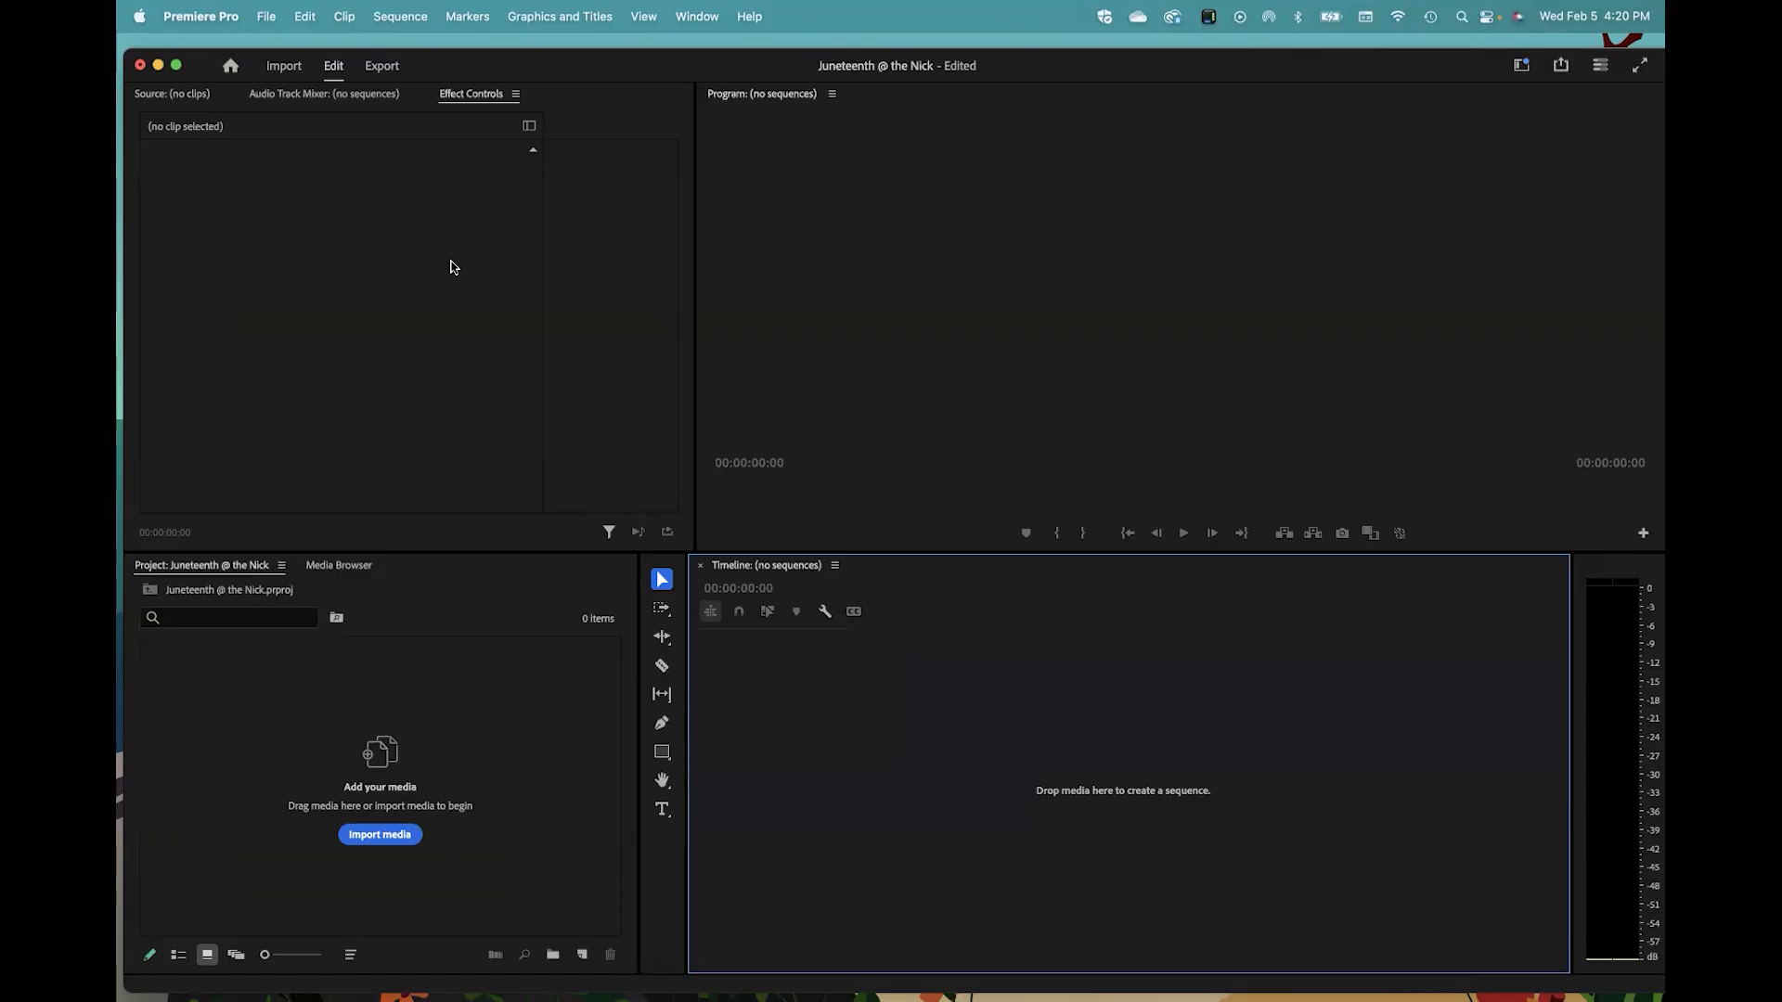
Step: Set the default audio tracks for stereo media to Mono in the Timeline preferences
left_click(200, 18)
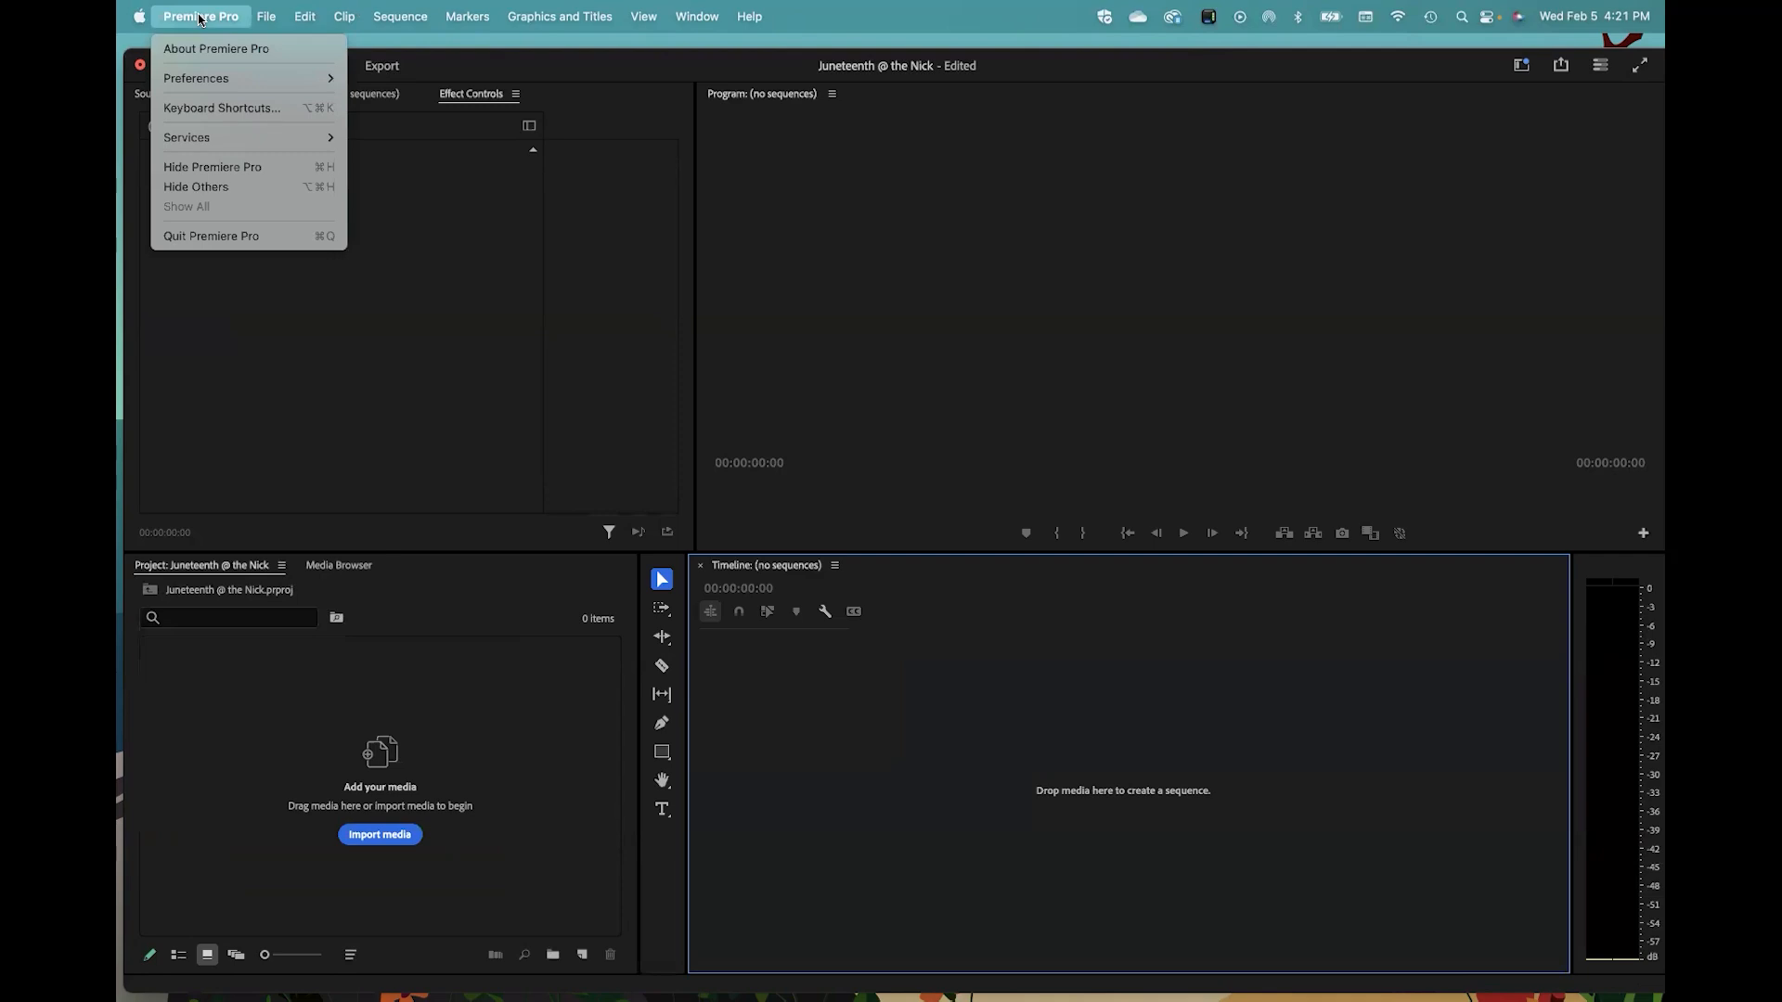
mouse_move(212, 79)
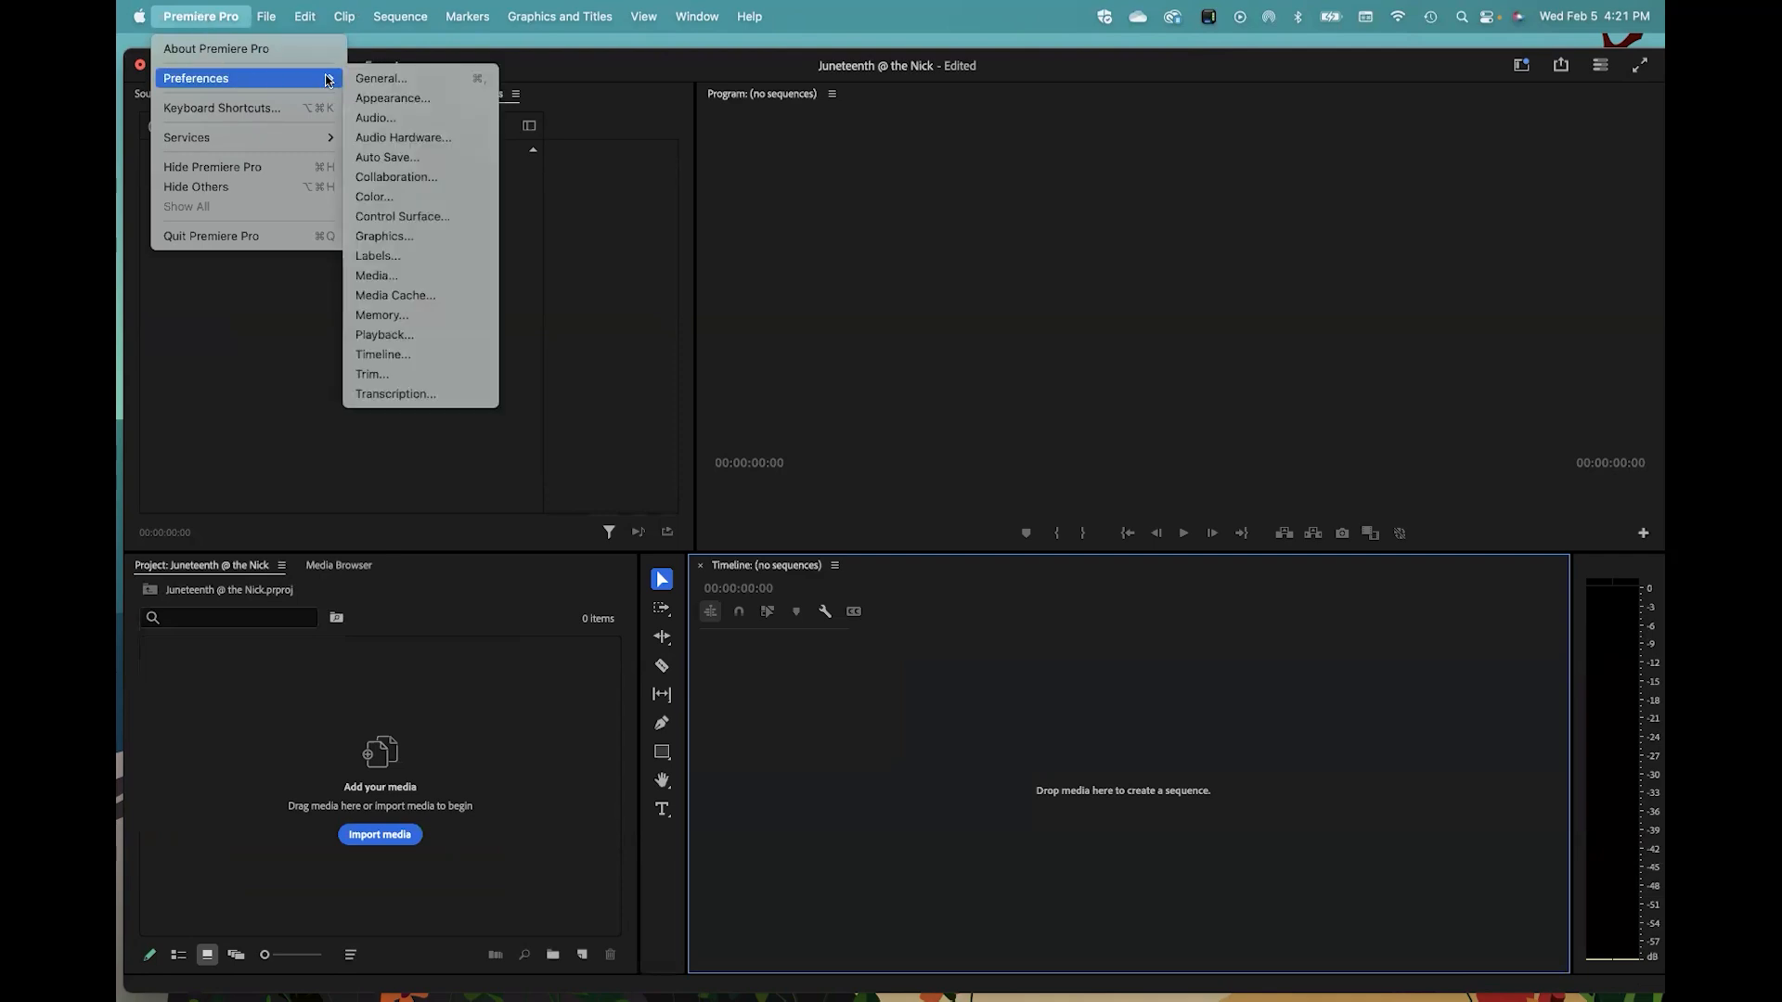
left_click(384, 354)
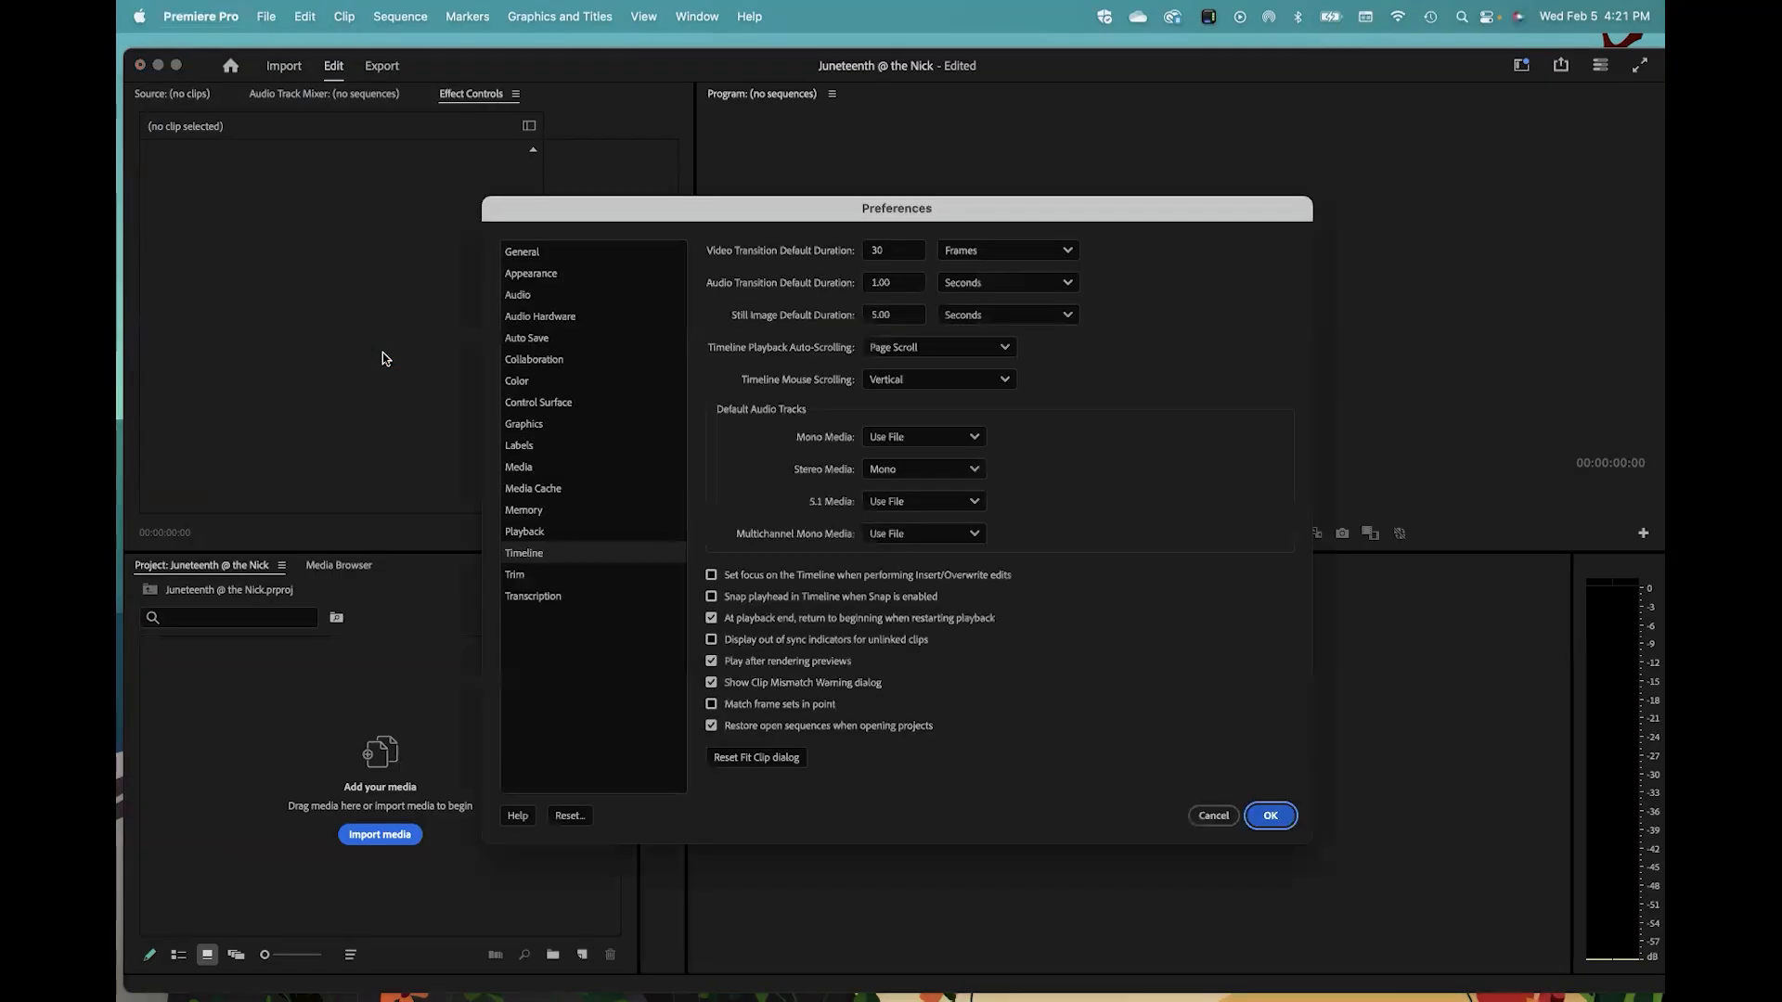
left_click(907, 474)
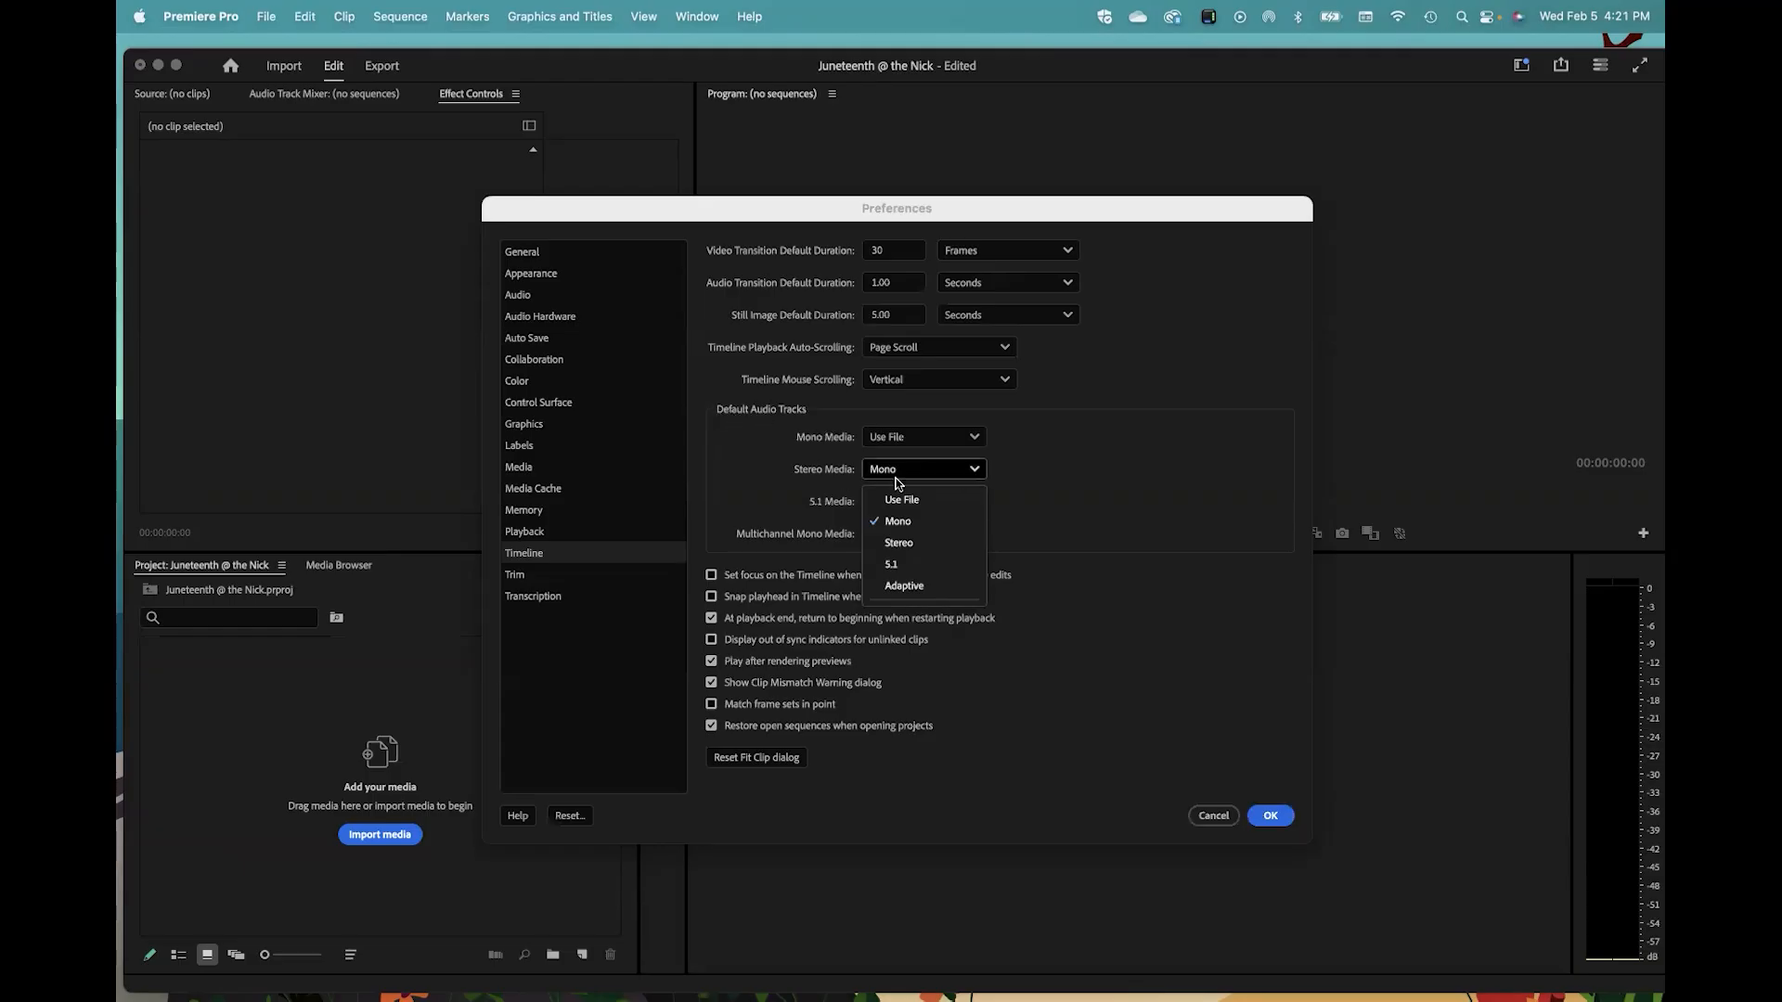
left_click(908, 521)
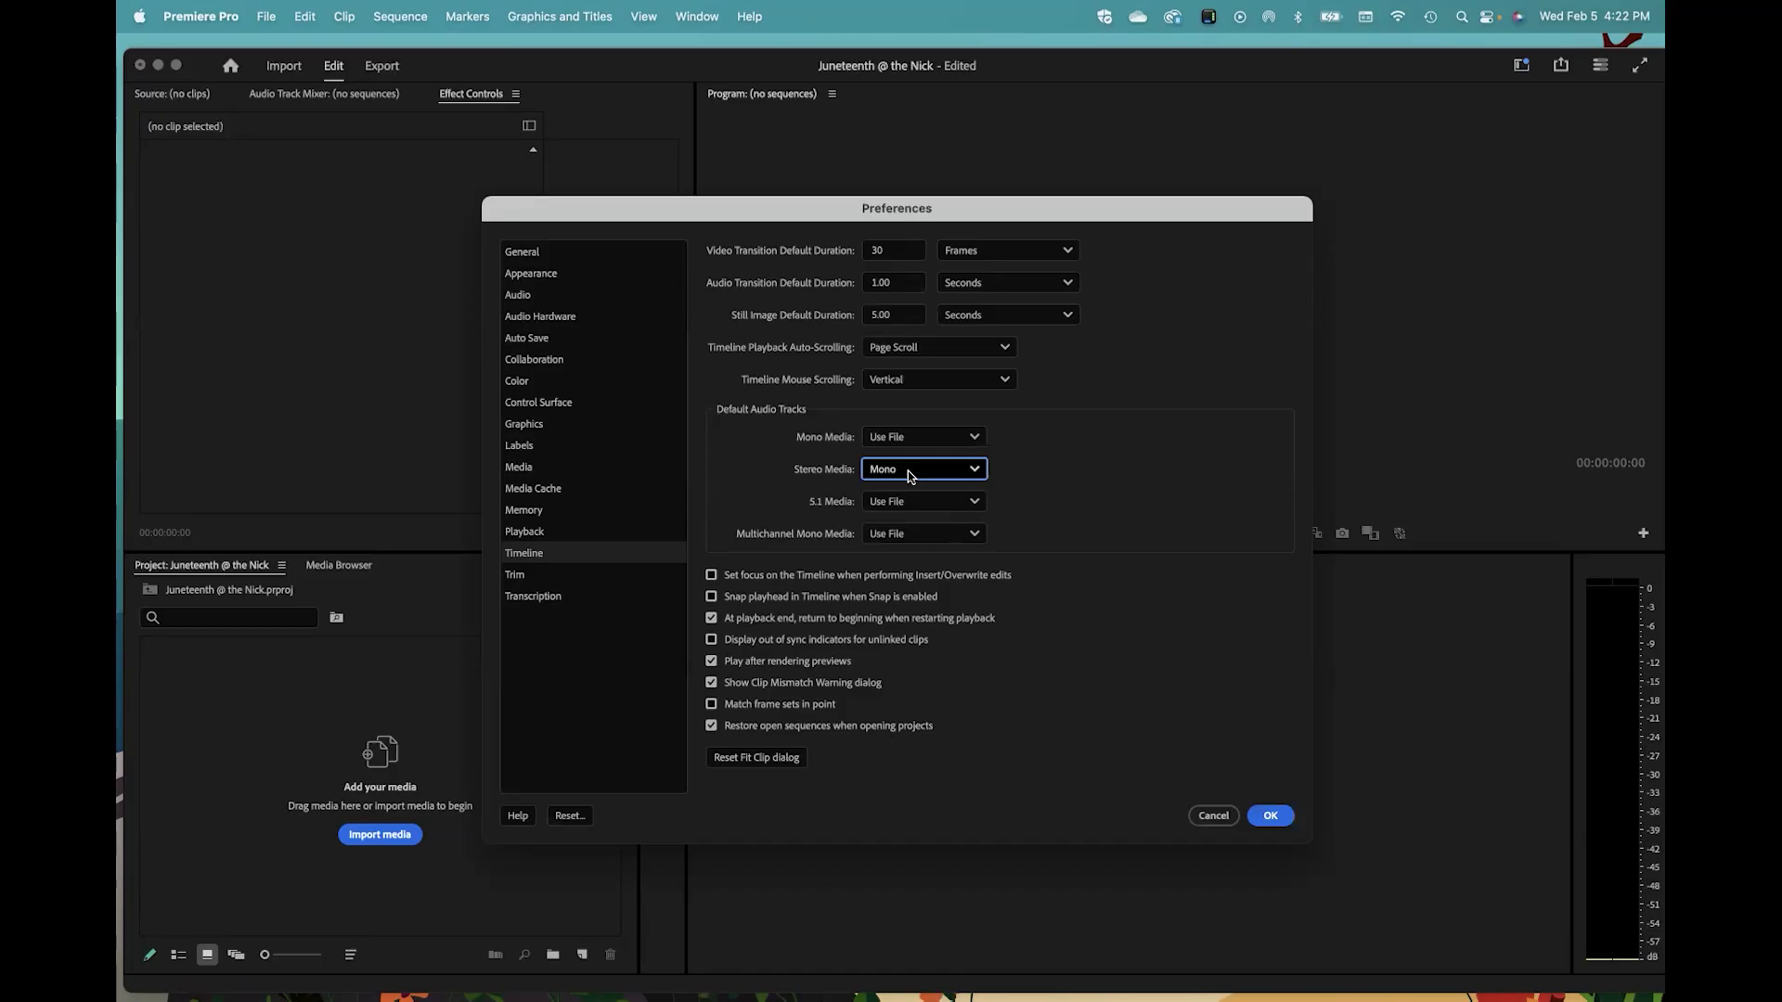
left_click(1273, 816)
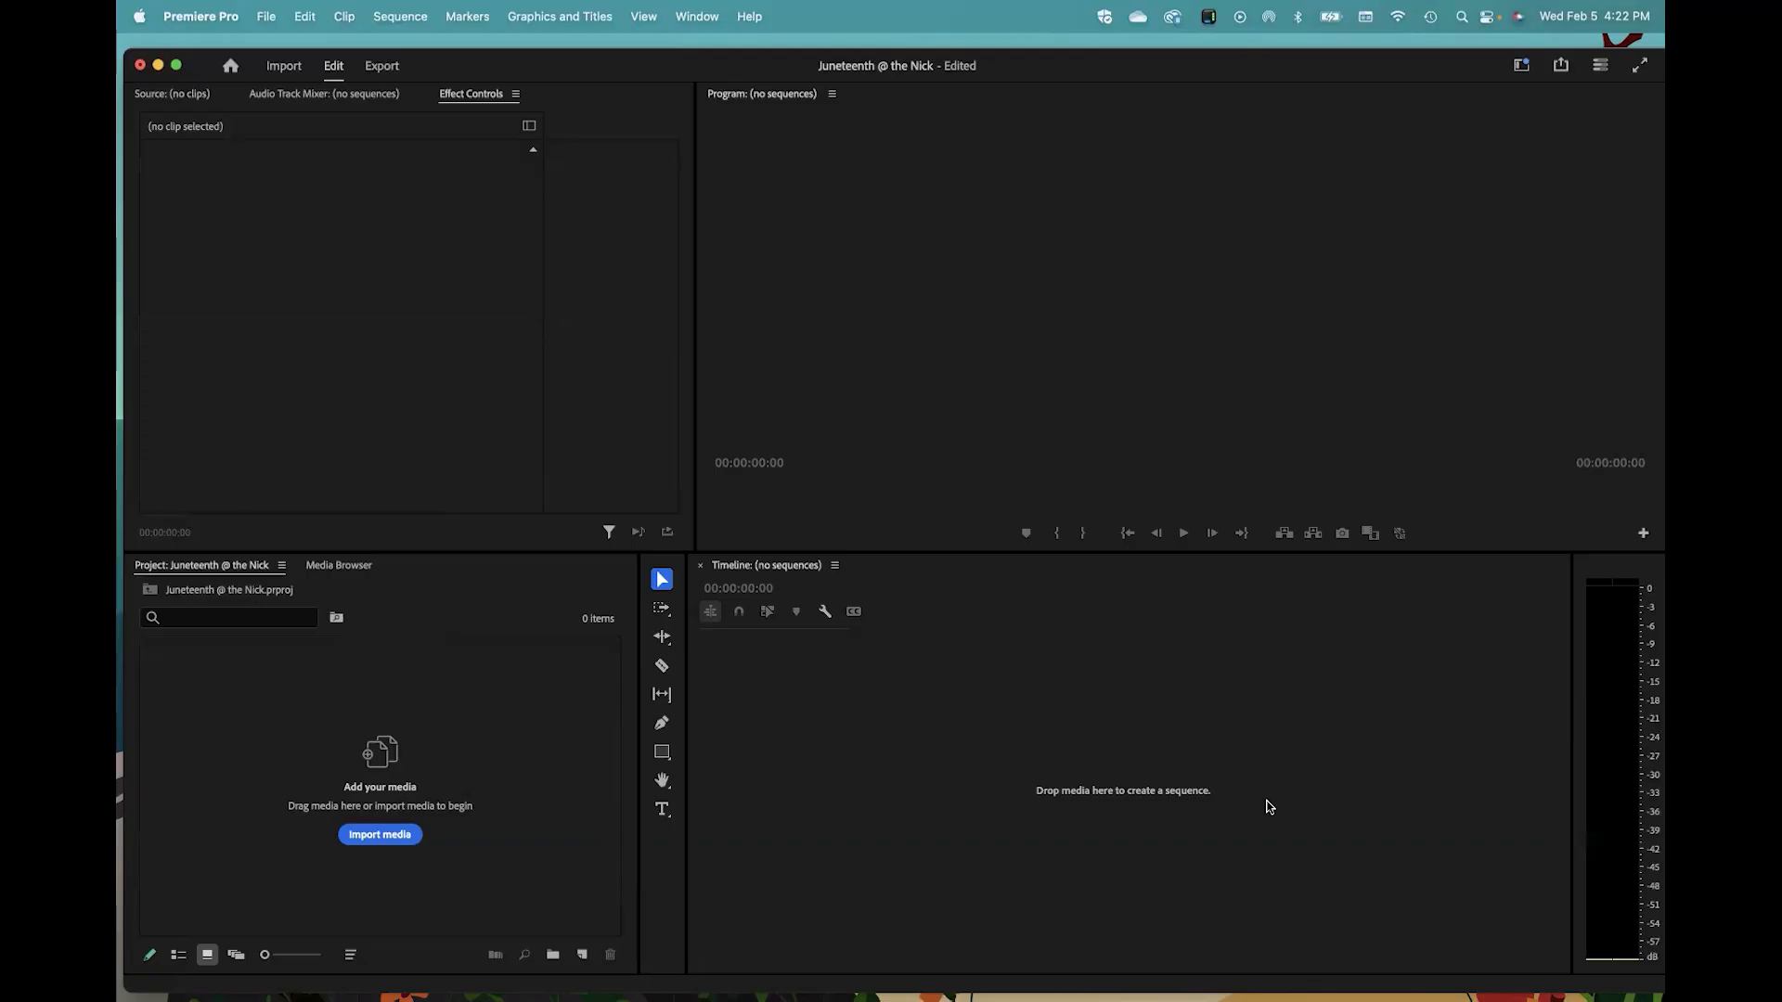
left_click(430, 693)
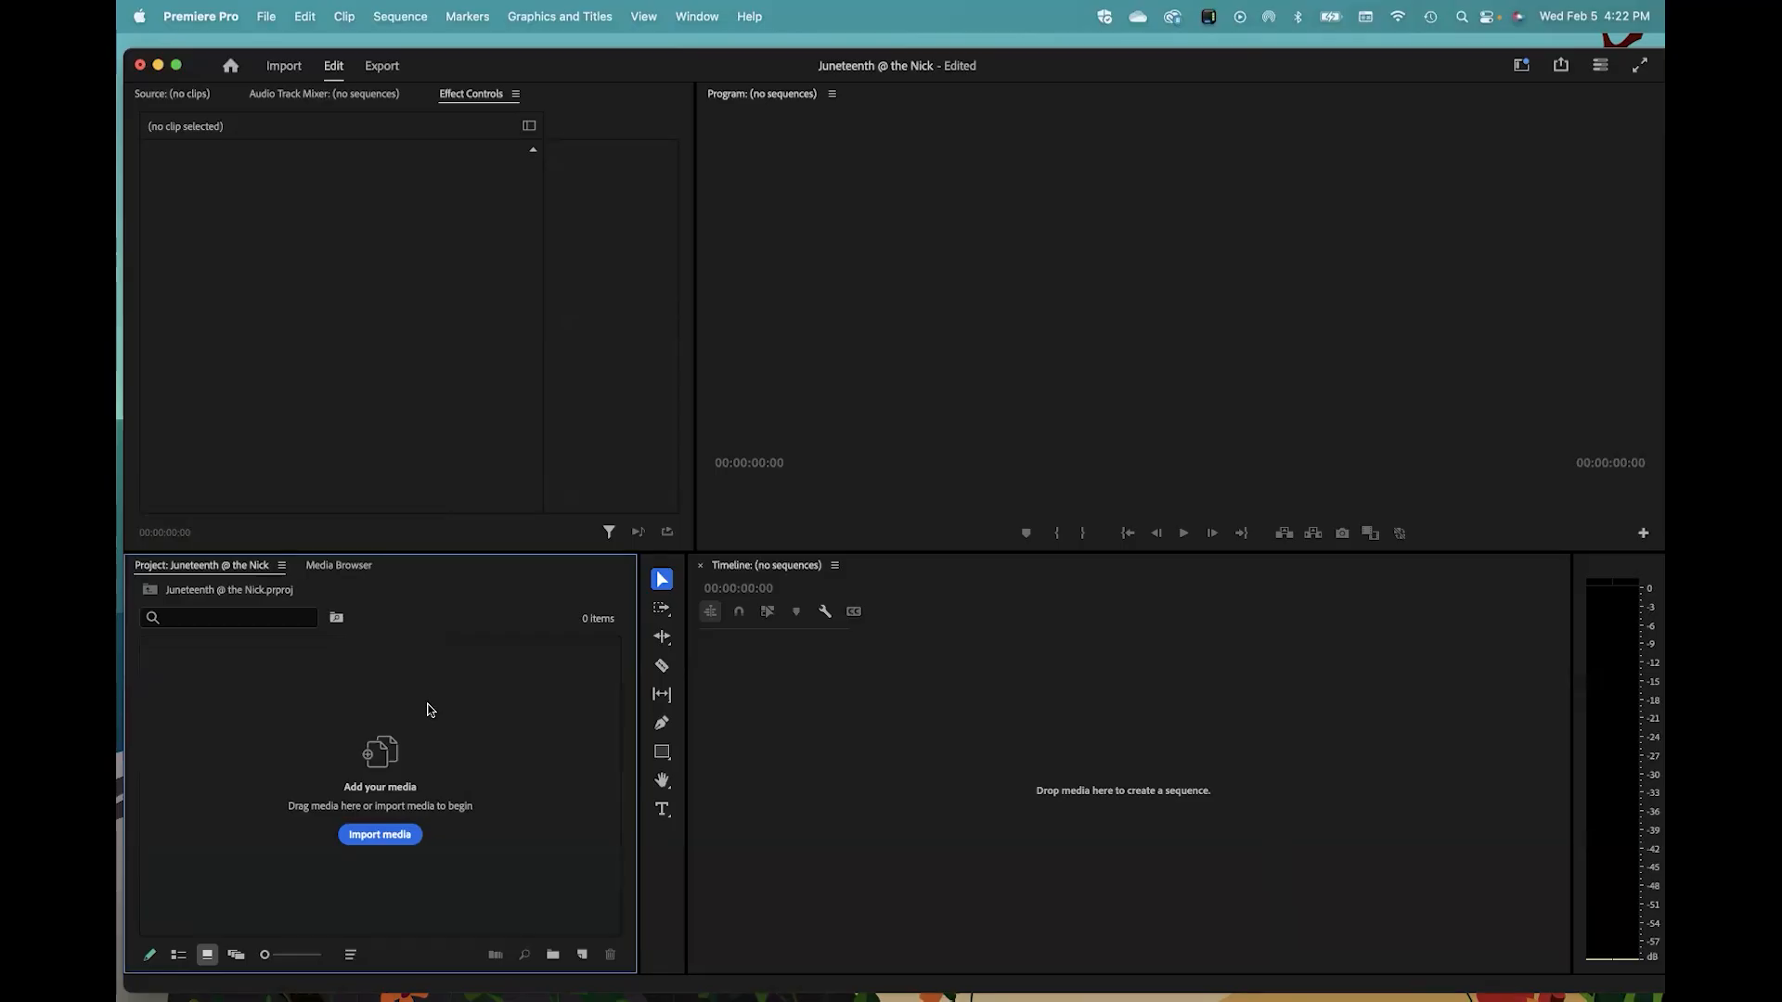
left_click(381, 834)
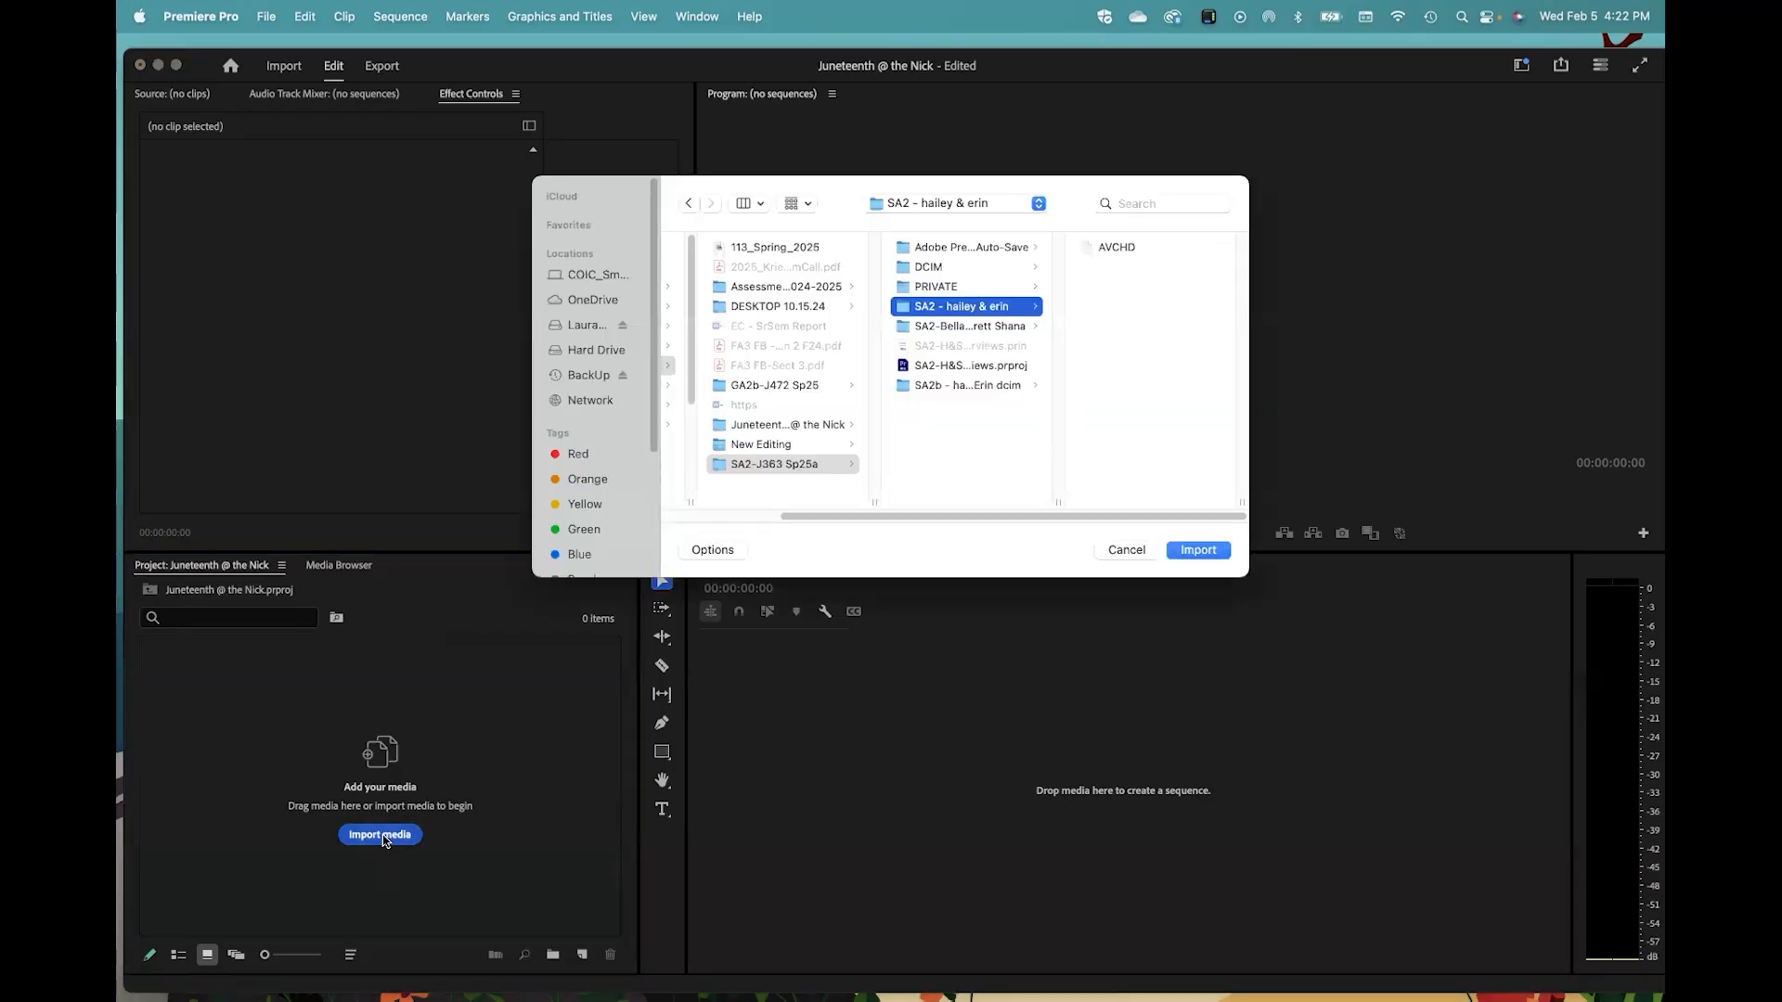
left_click(1128, 550)
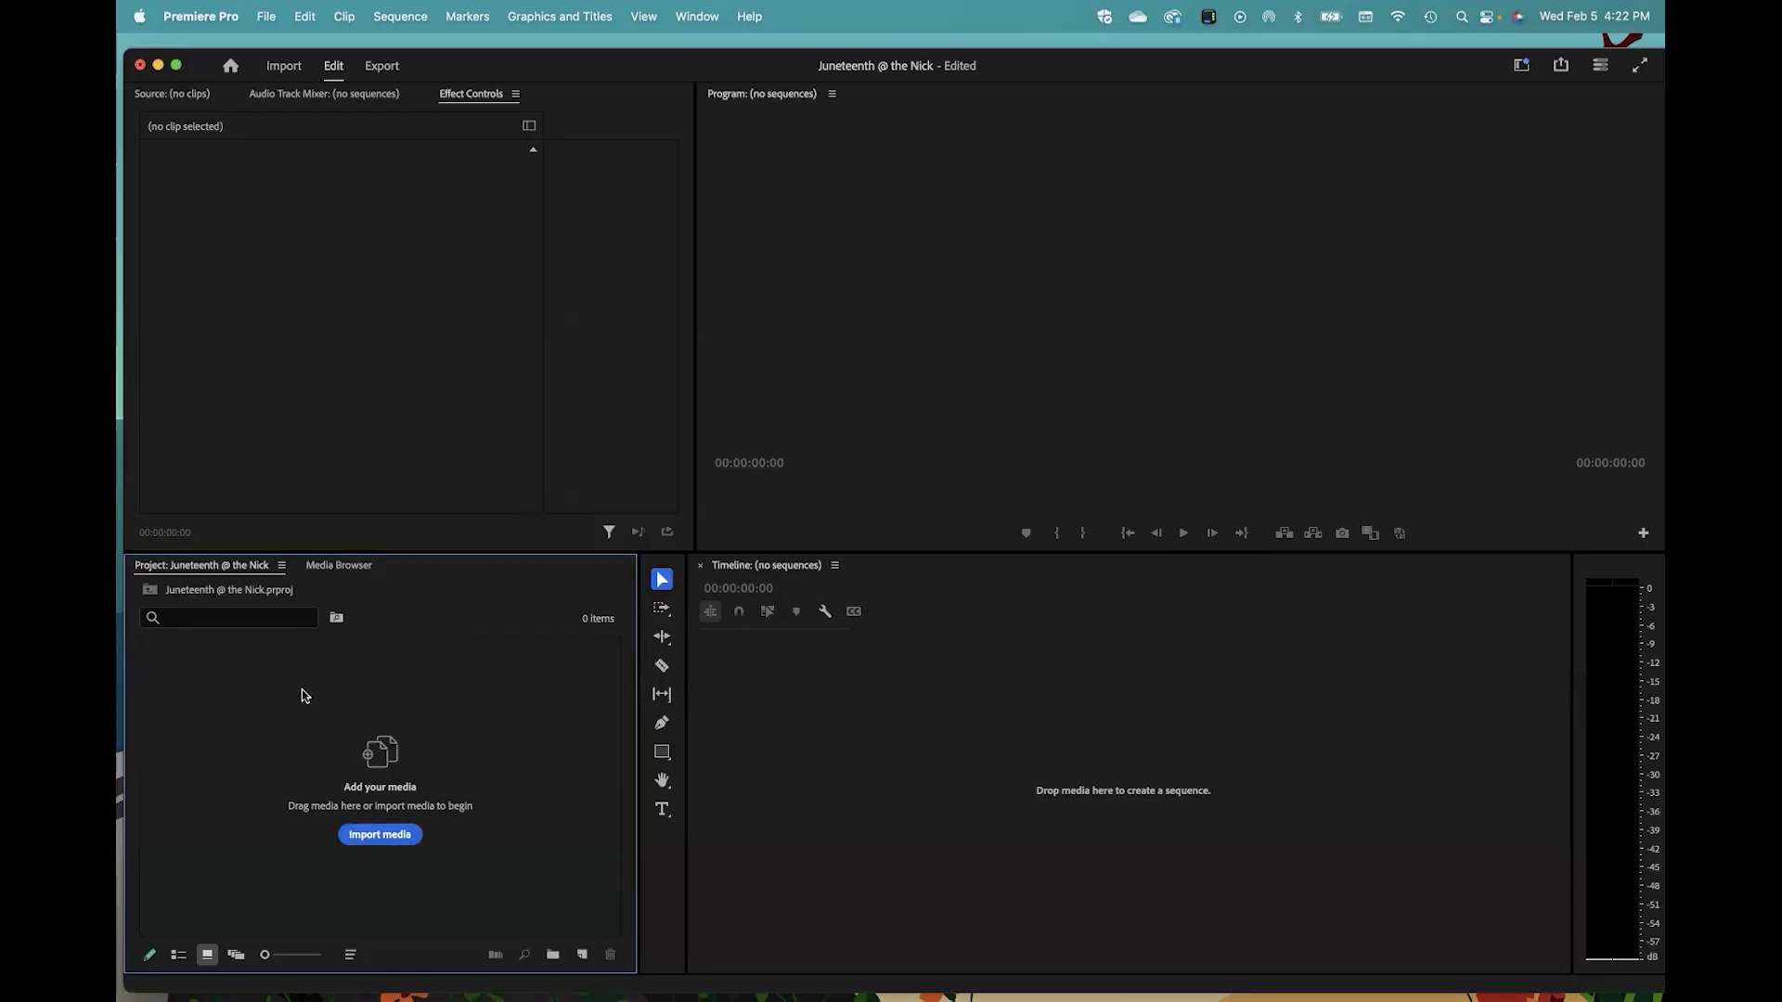
key("super+i")
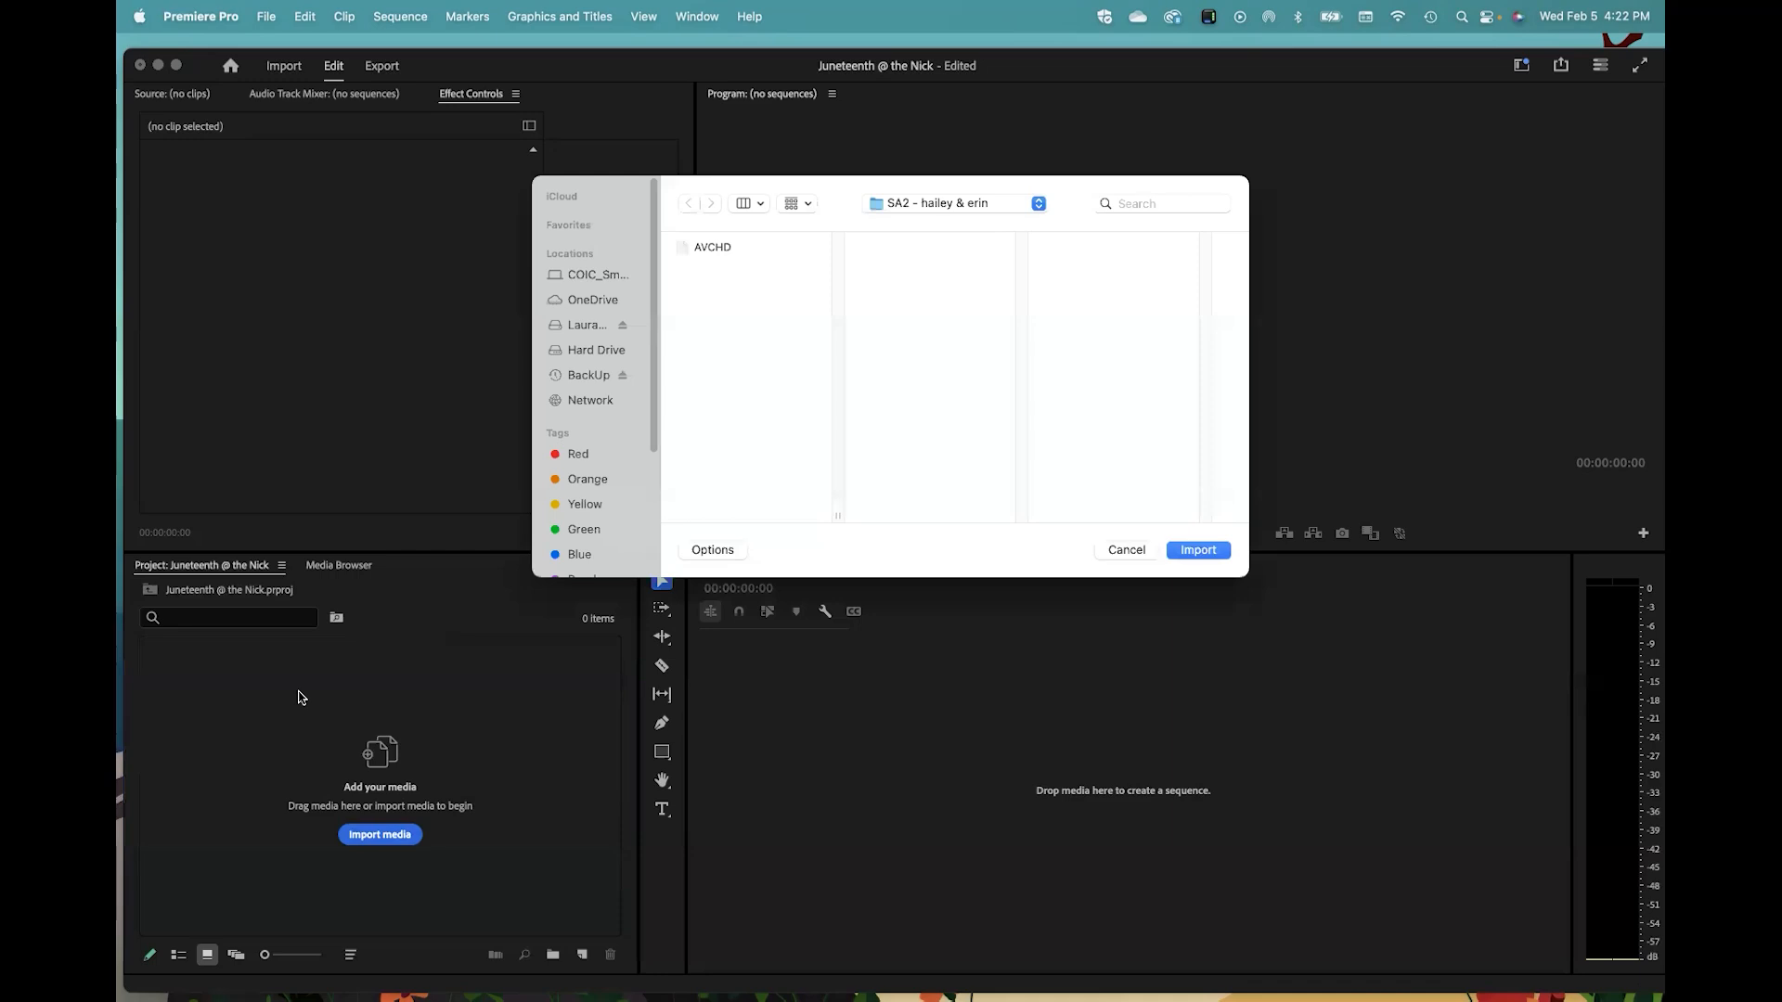
left_click(1121, 551)
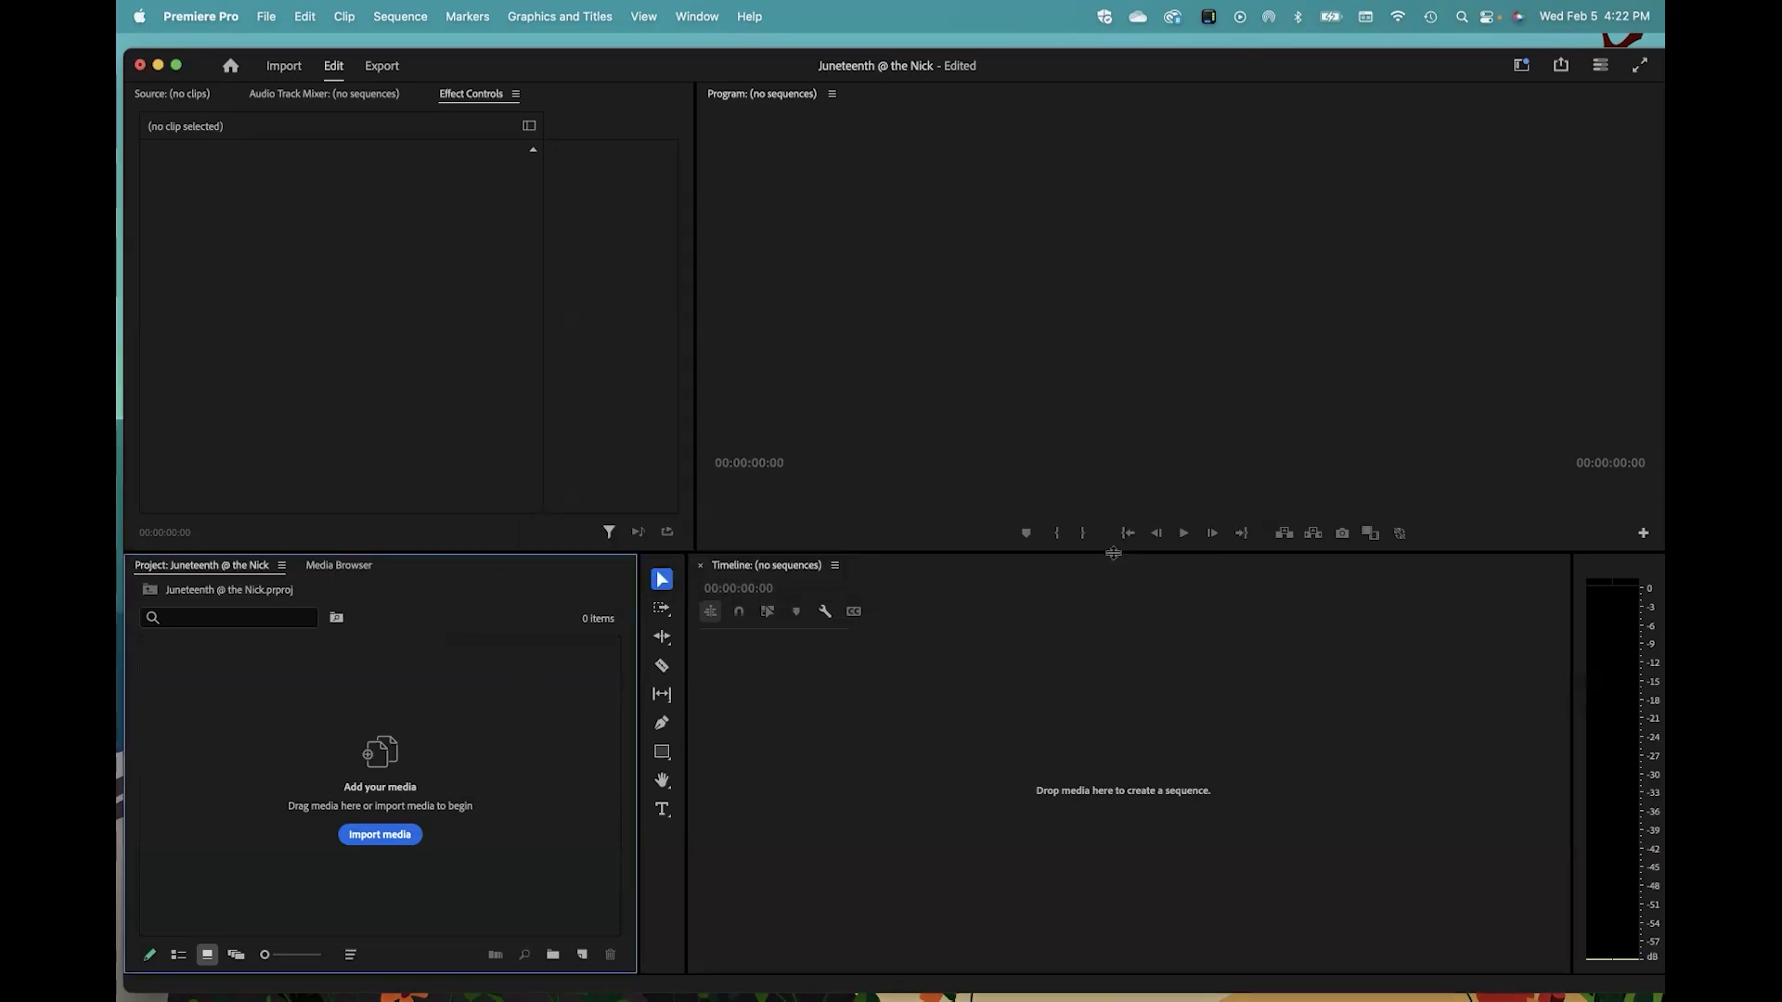
left_click(271, 16)
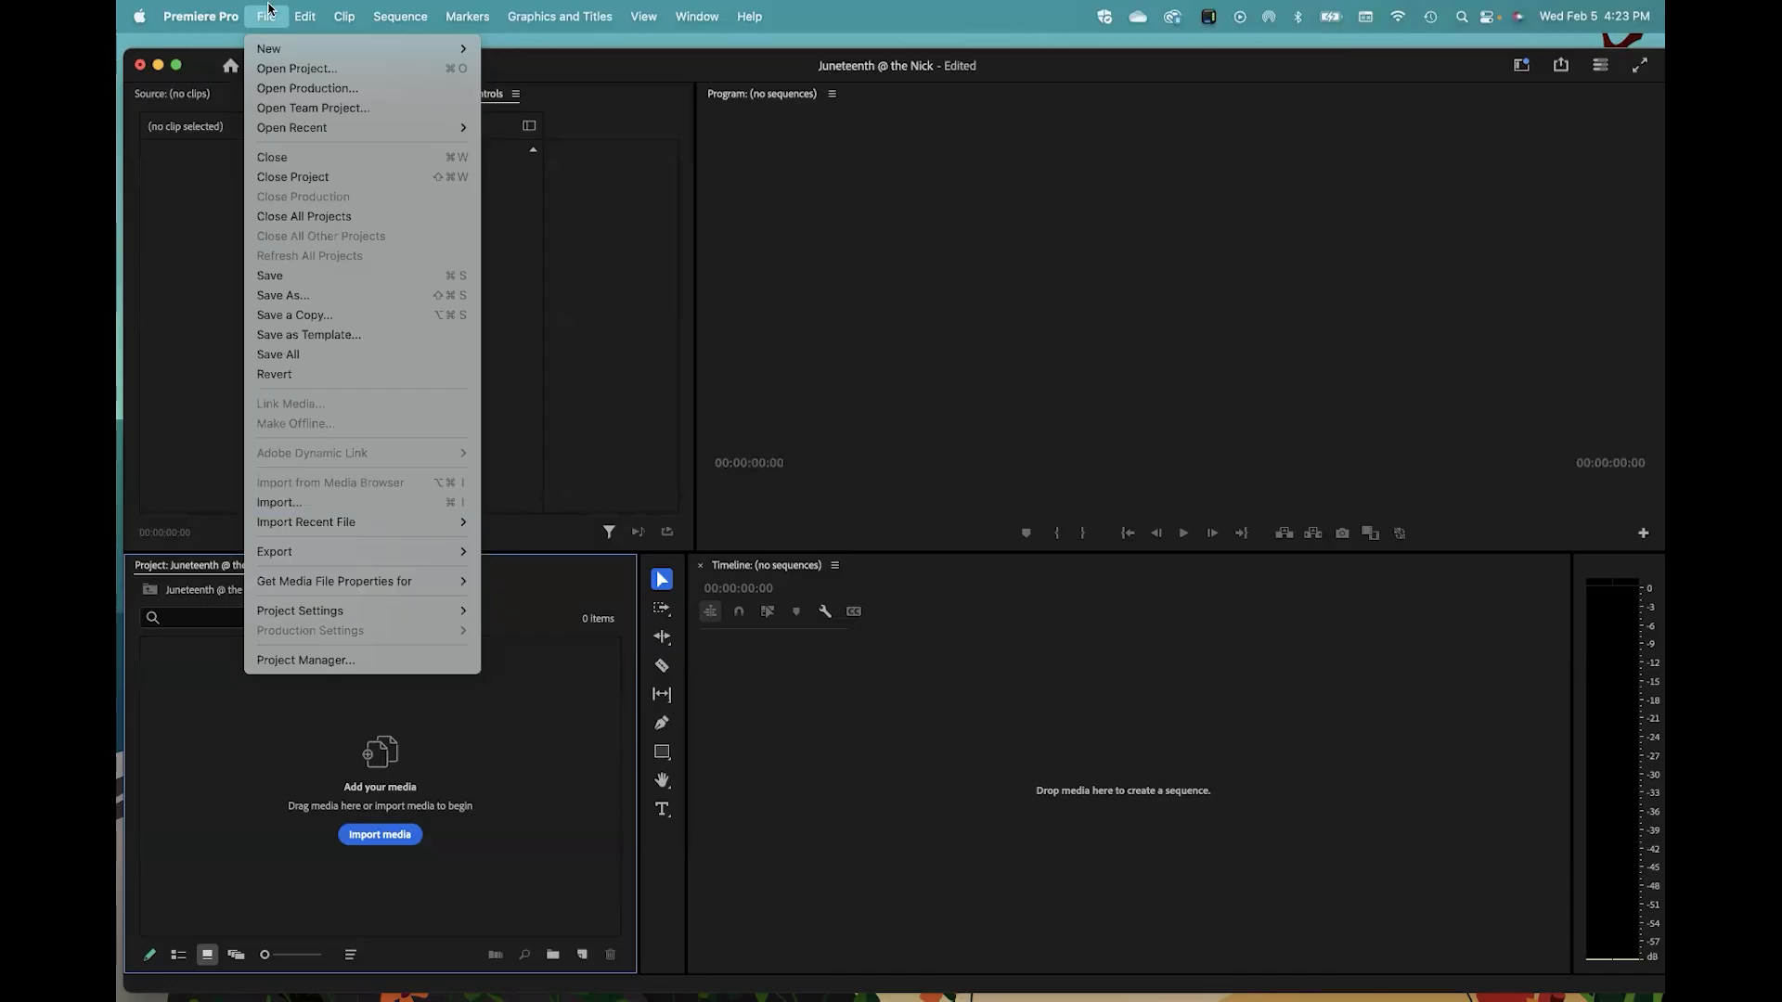
mouse_move(307, 14)
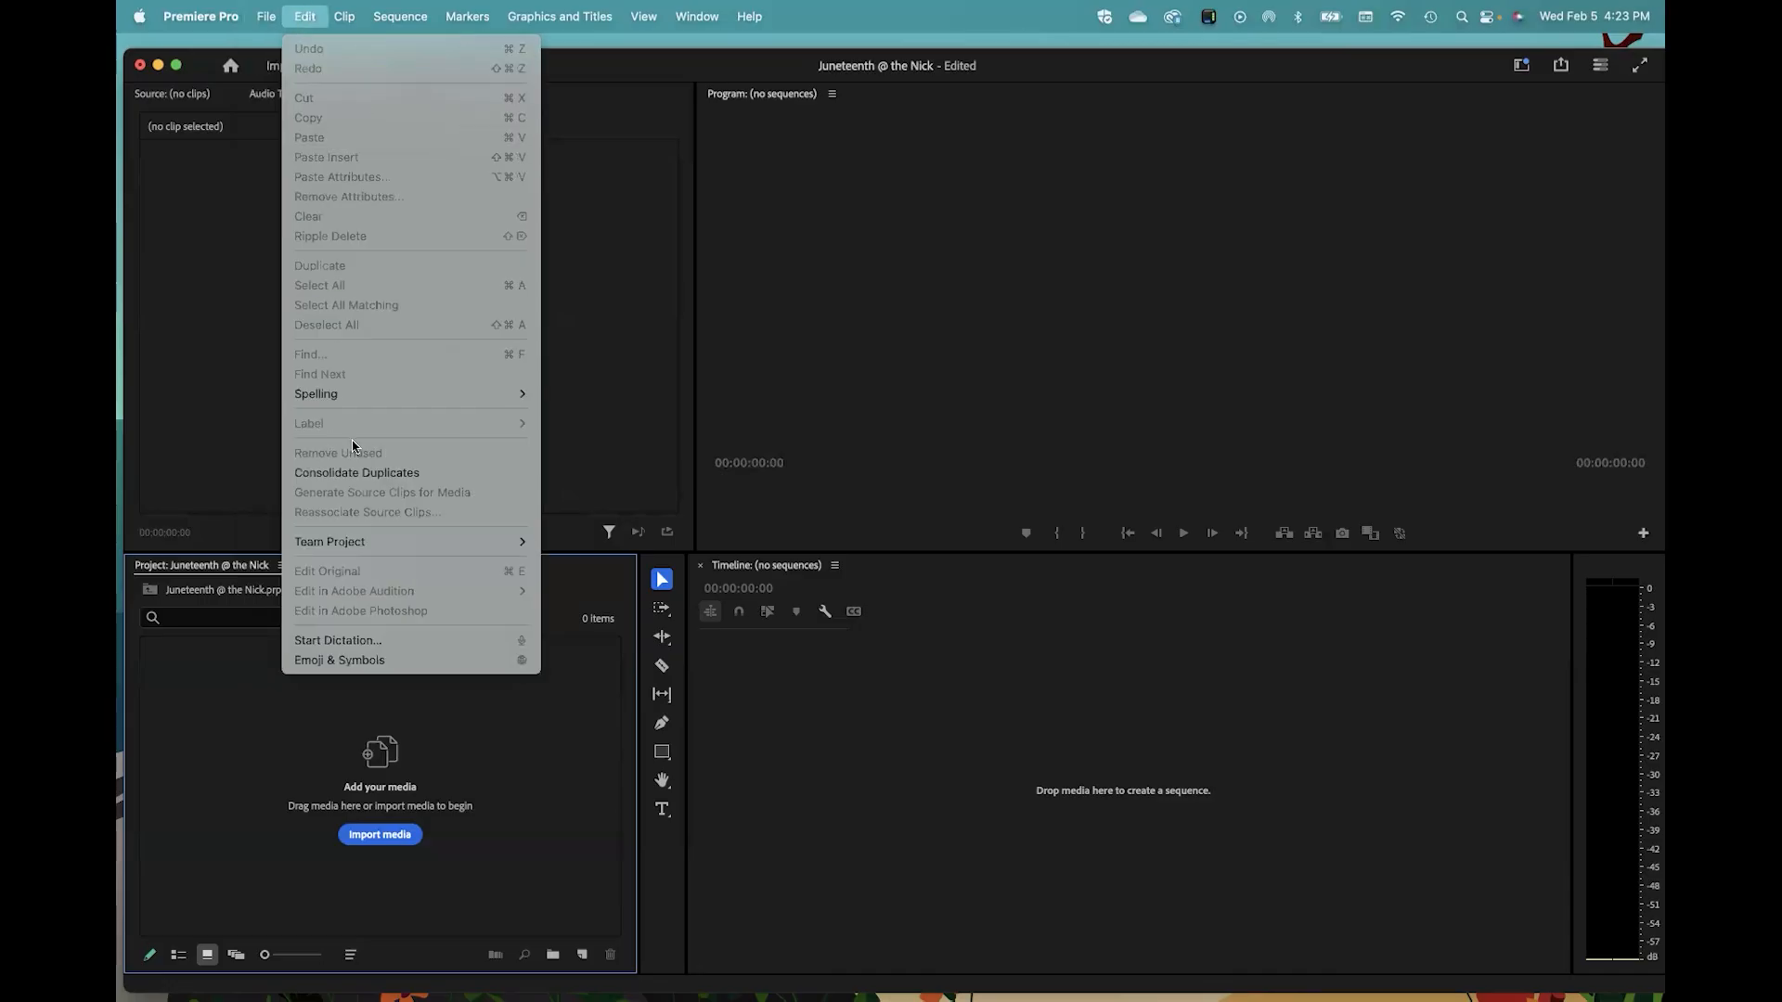
left_click(264, 20)
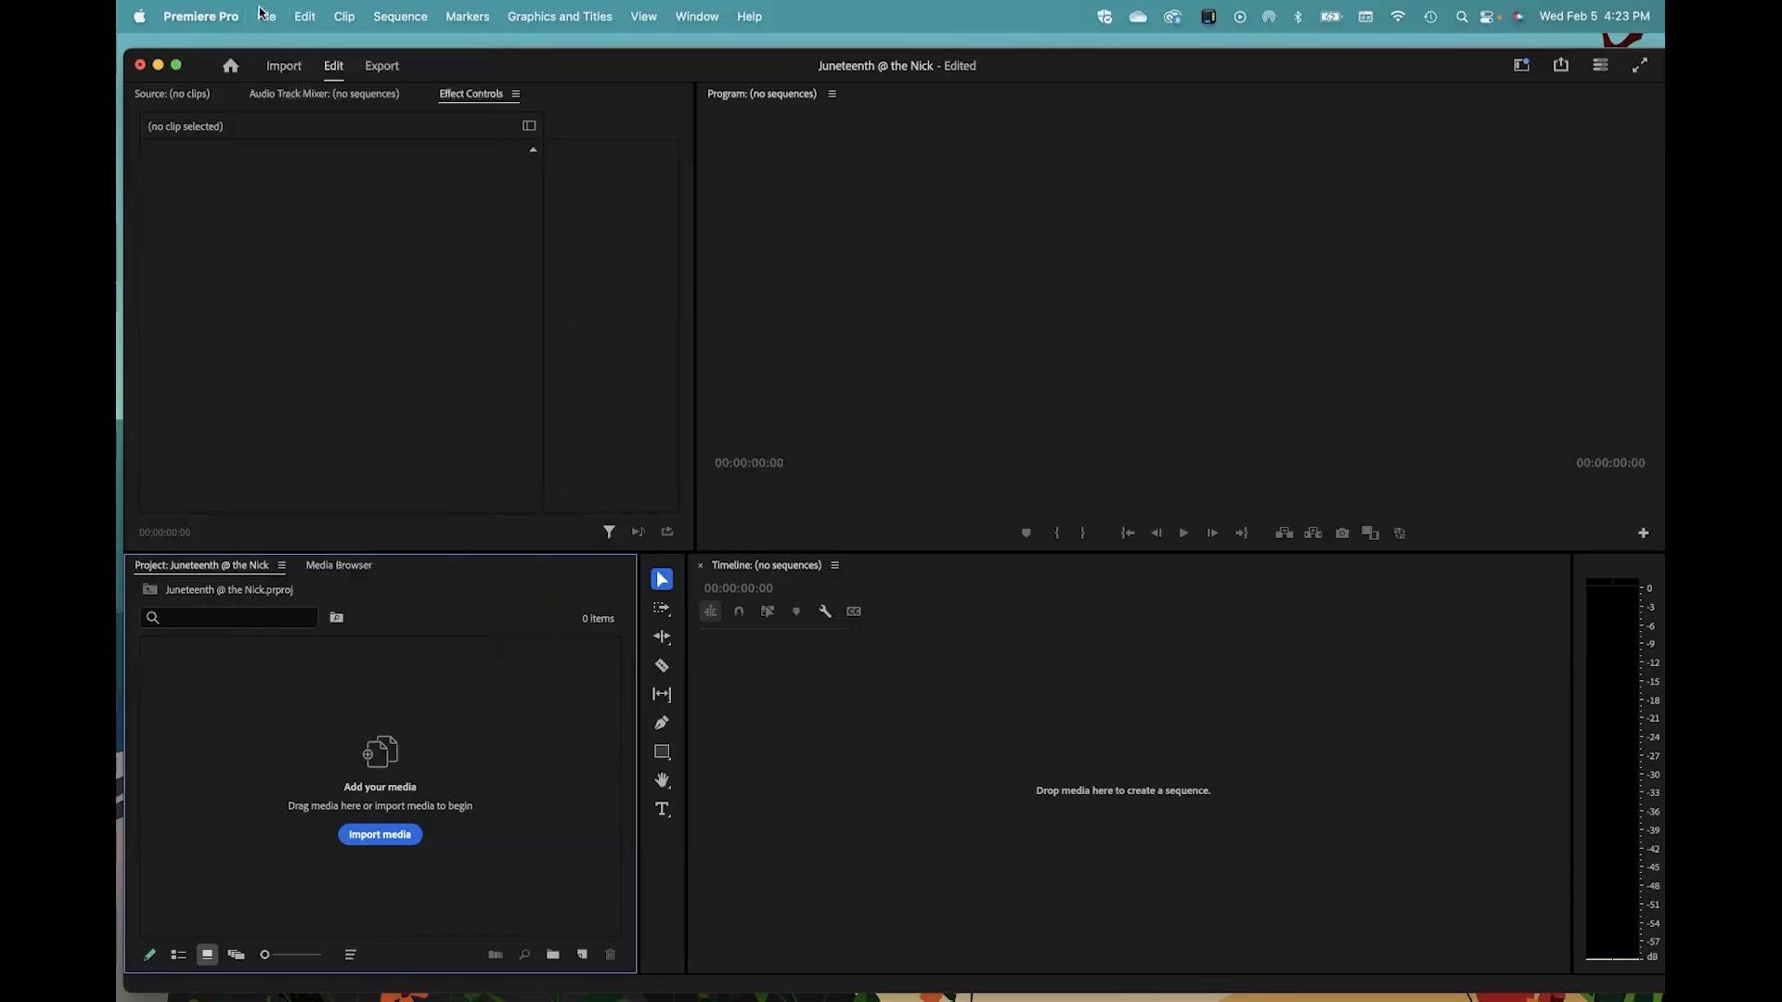
Step: Import the raw - voice tracks, raw field video phone and raw video & interview SD folders from Juneteenth @ the Nick on the Desktop
double_click(274, 739)
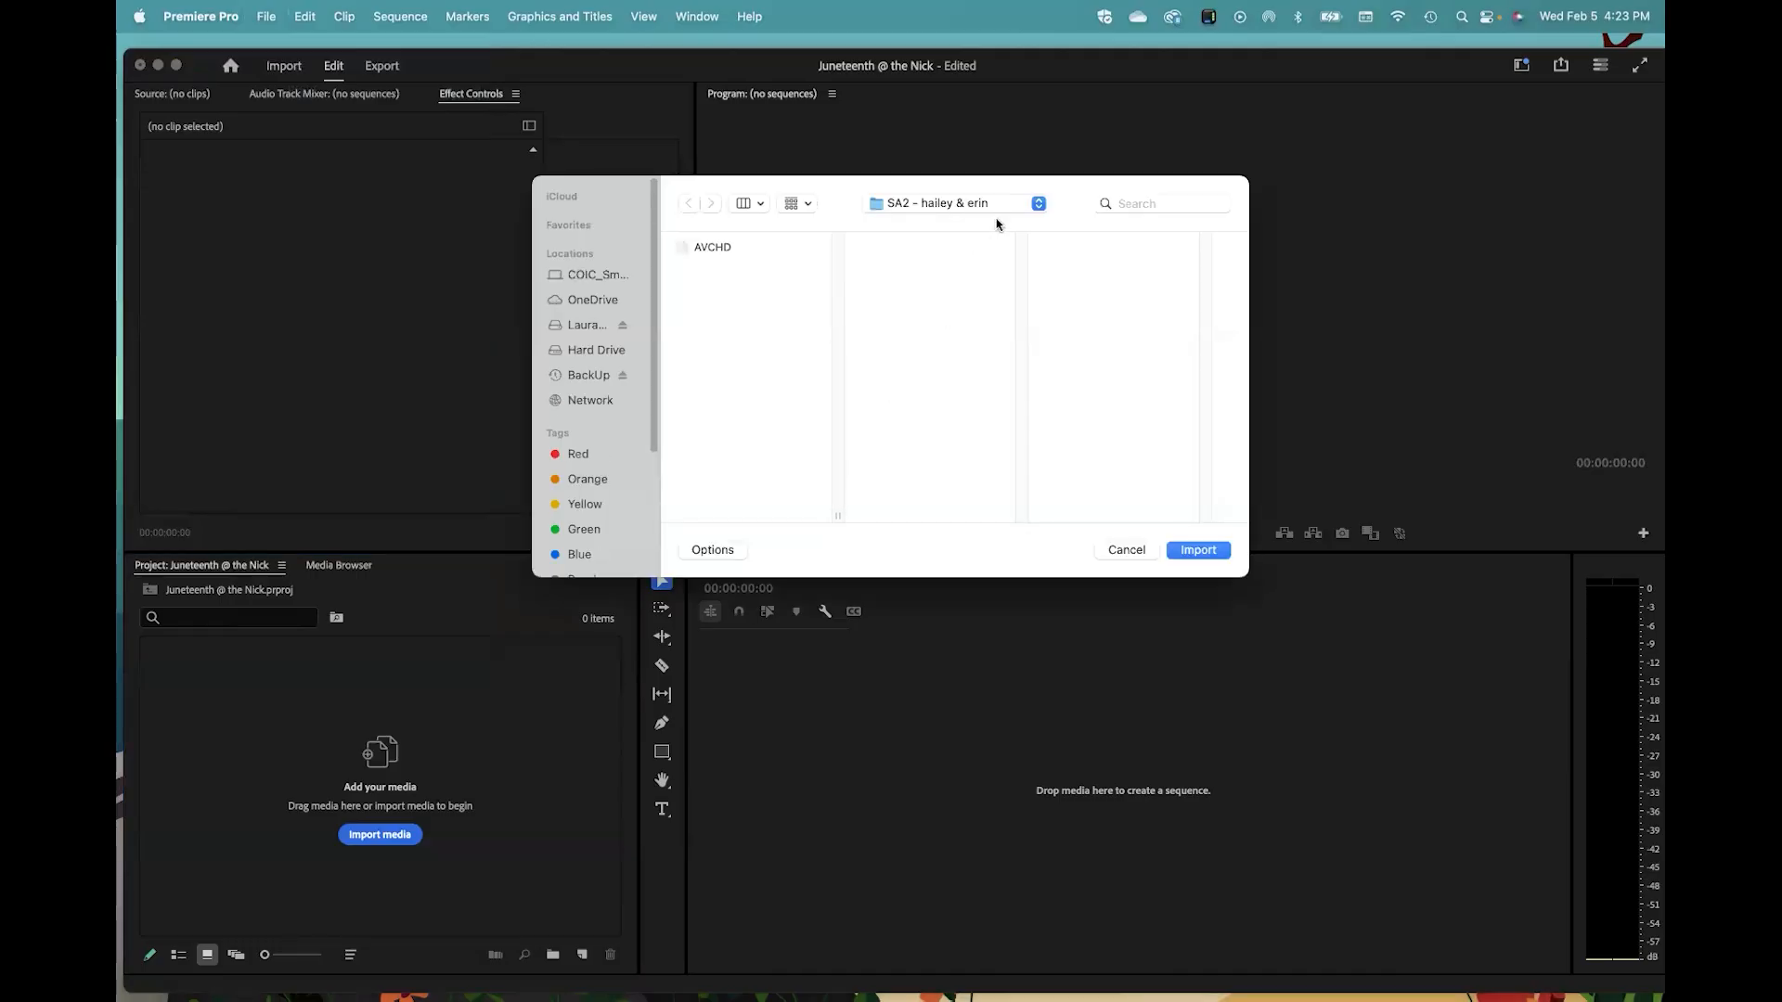
left_click(1038, 204)
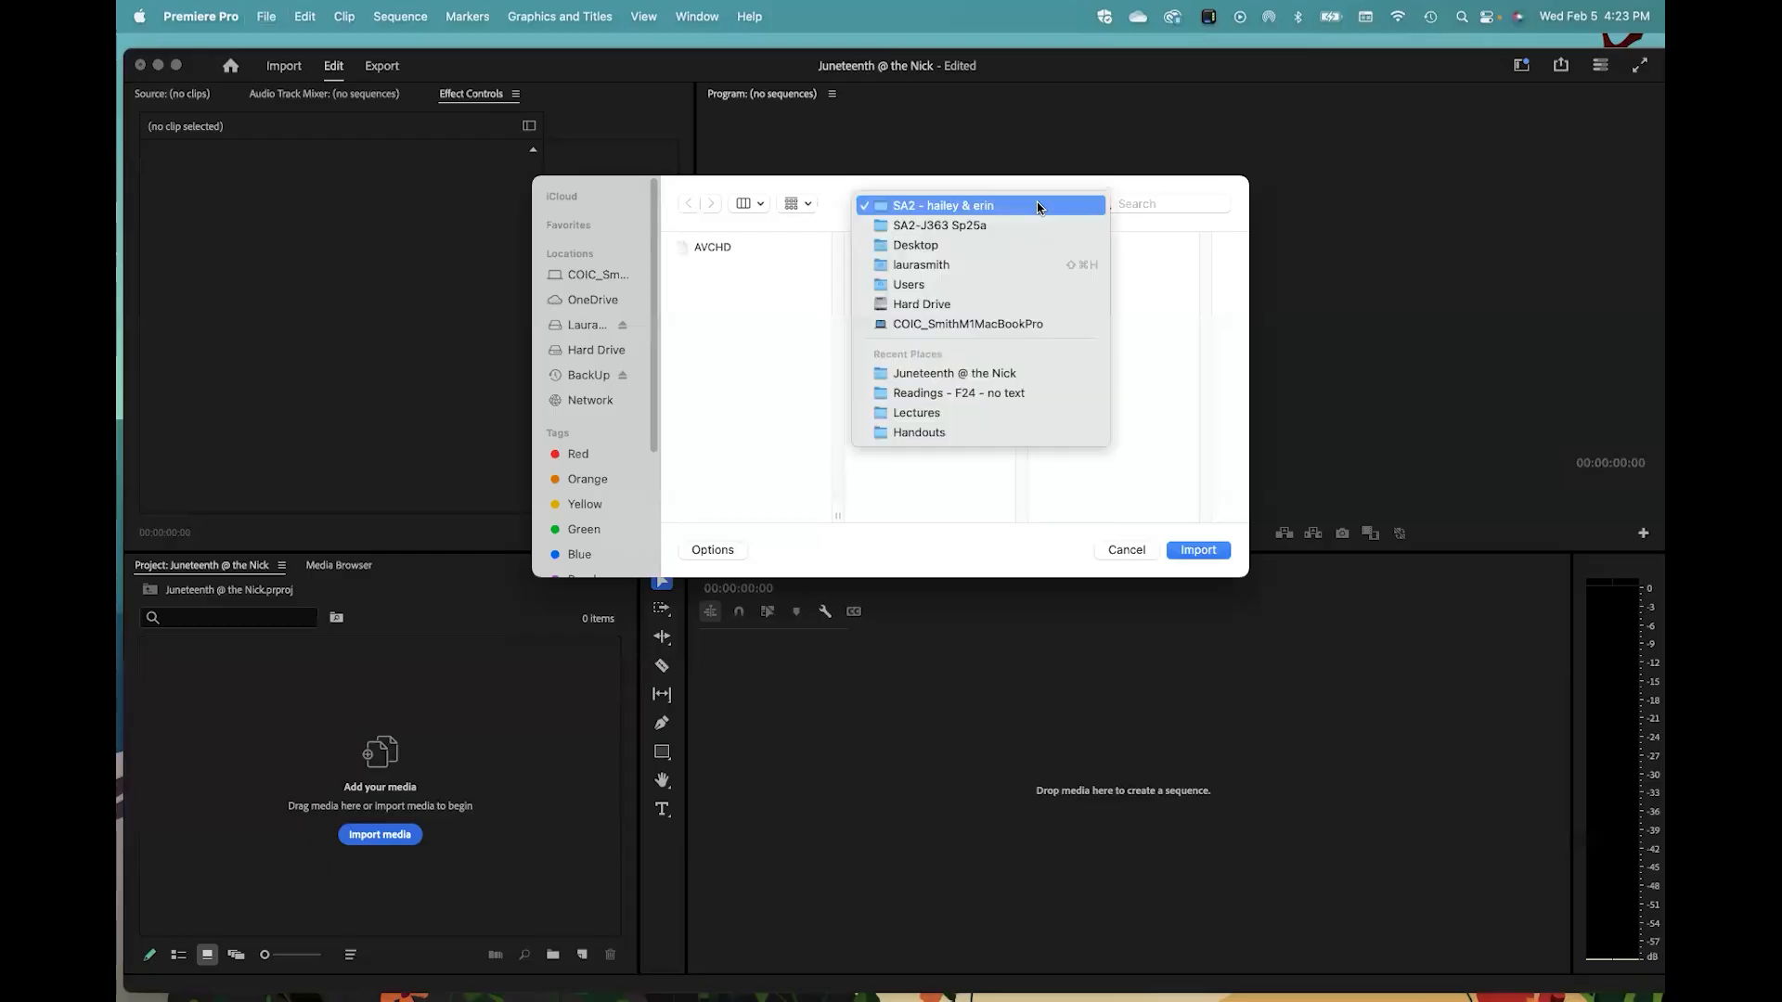
left_click(924, 245)
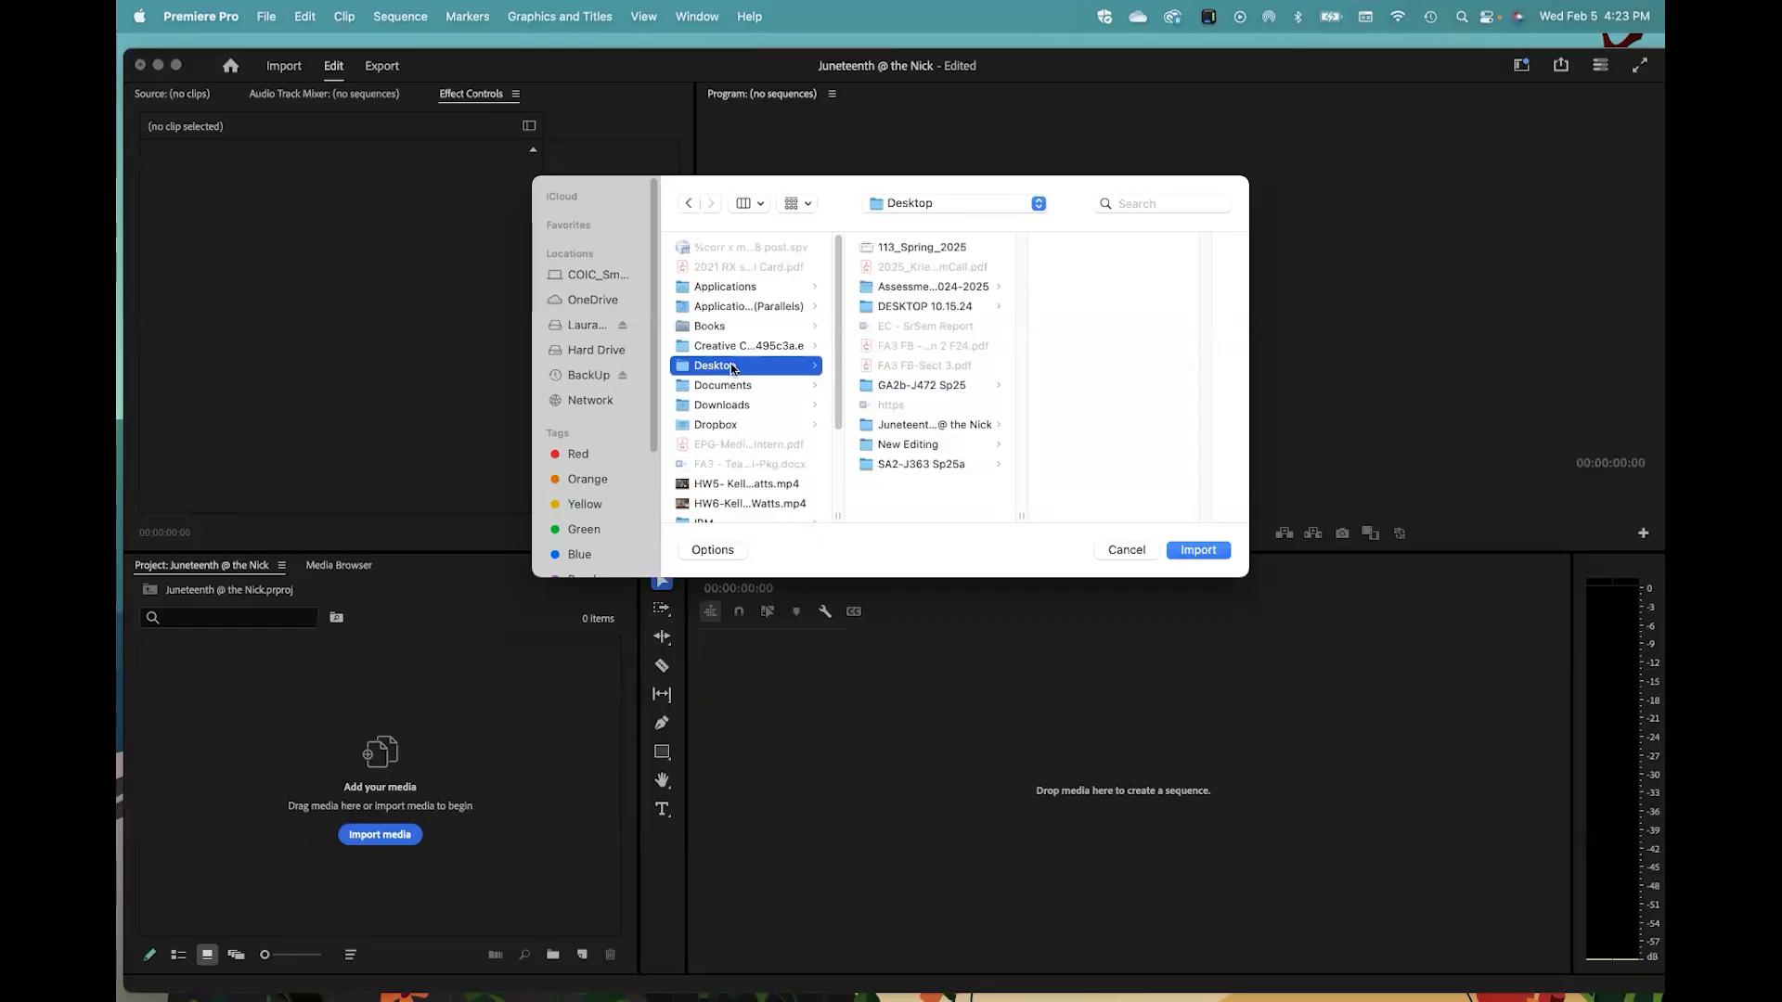
left_click(919, 424)
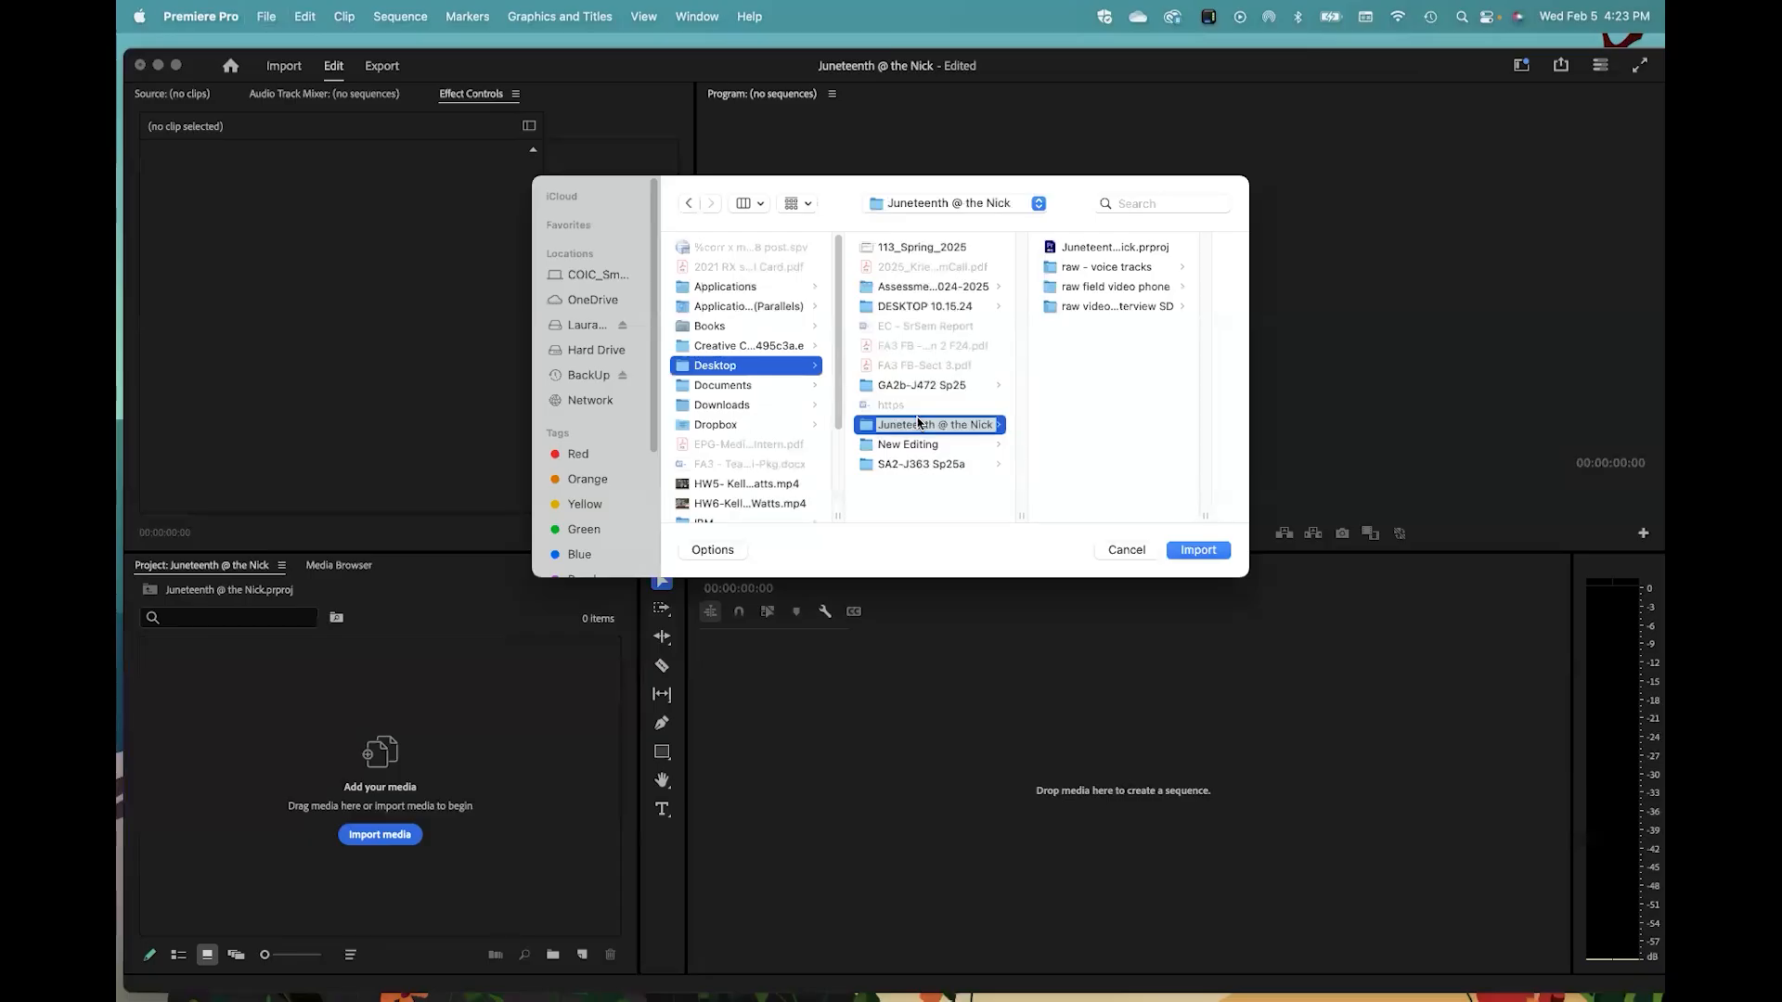
left_click(1049, 268)
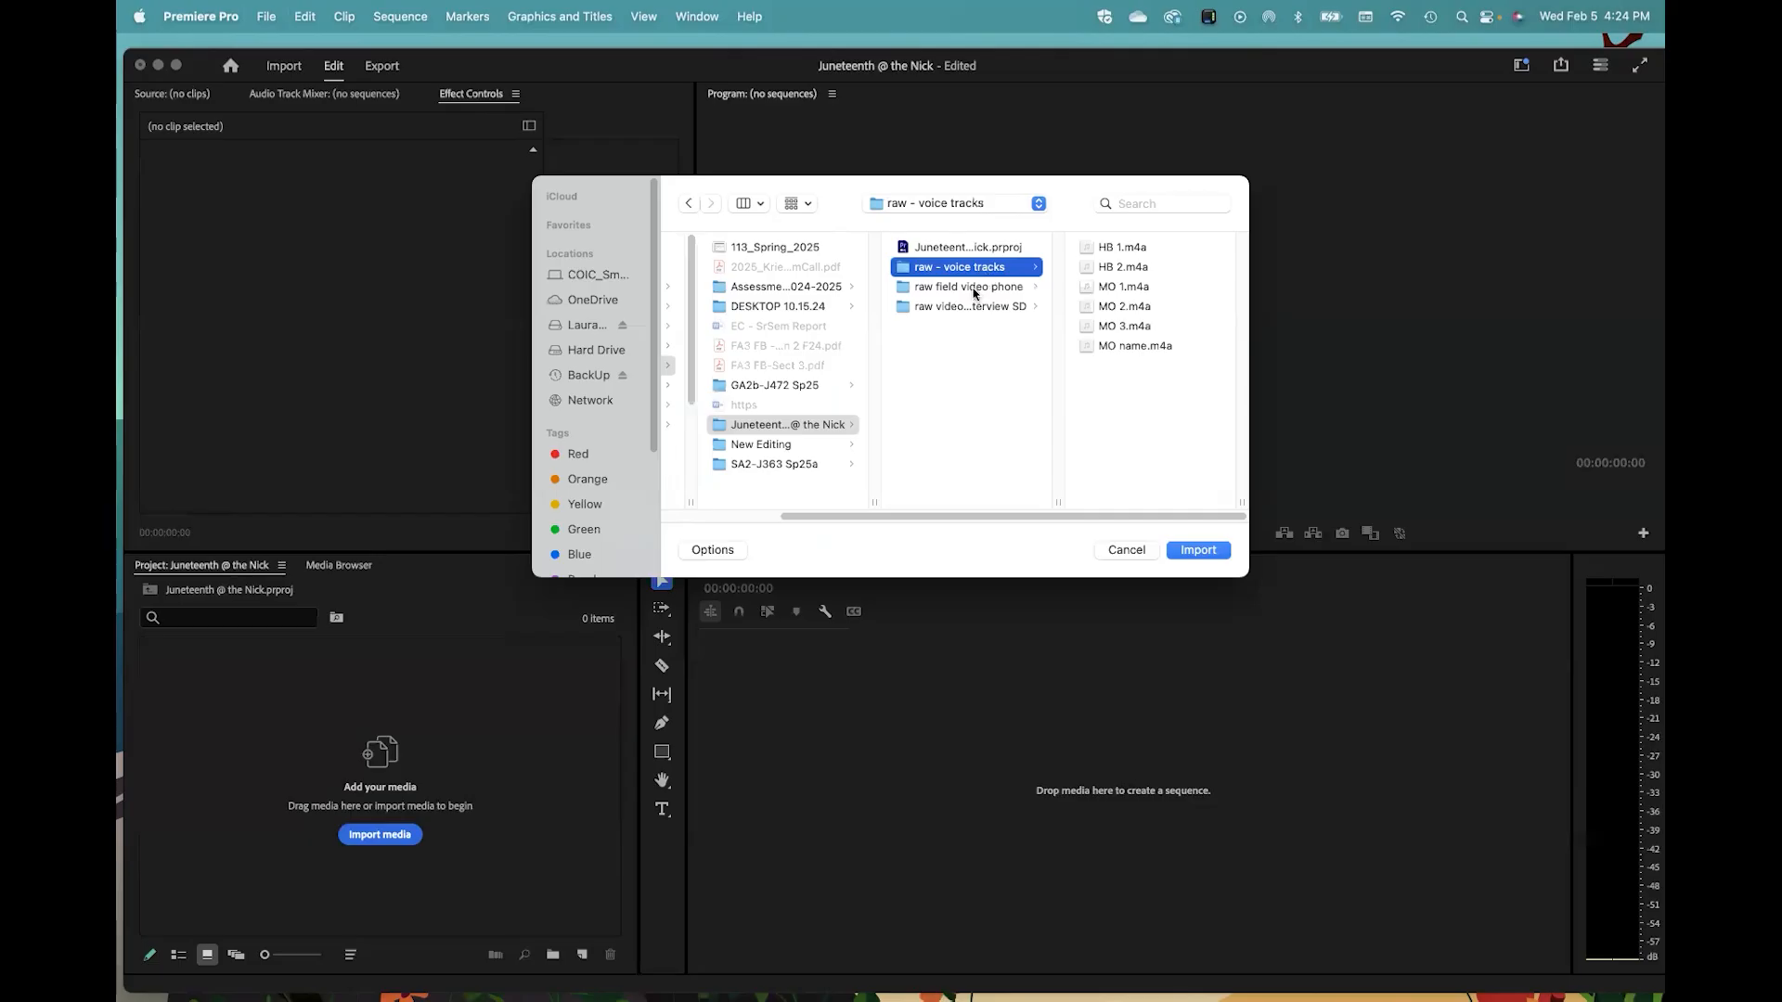
left_click(899, 291, "shift")
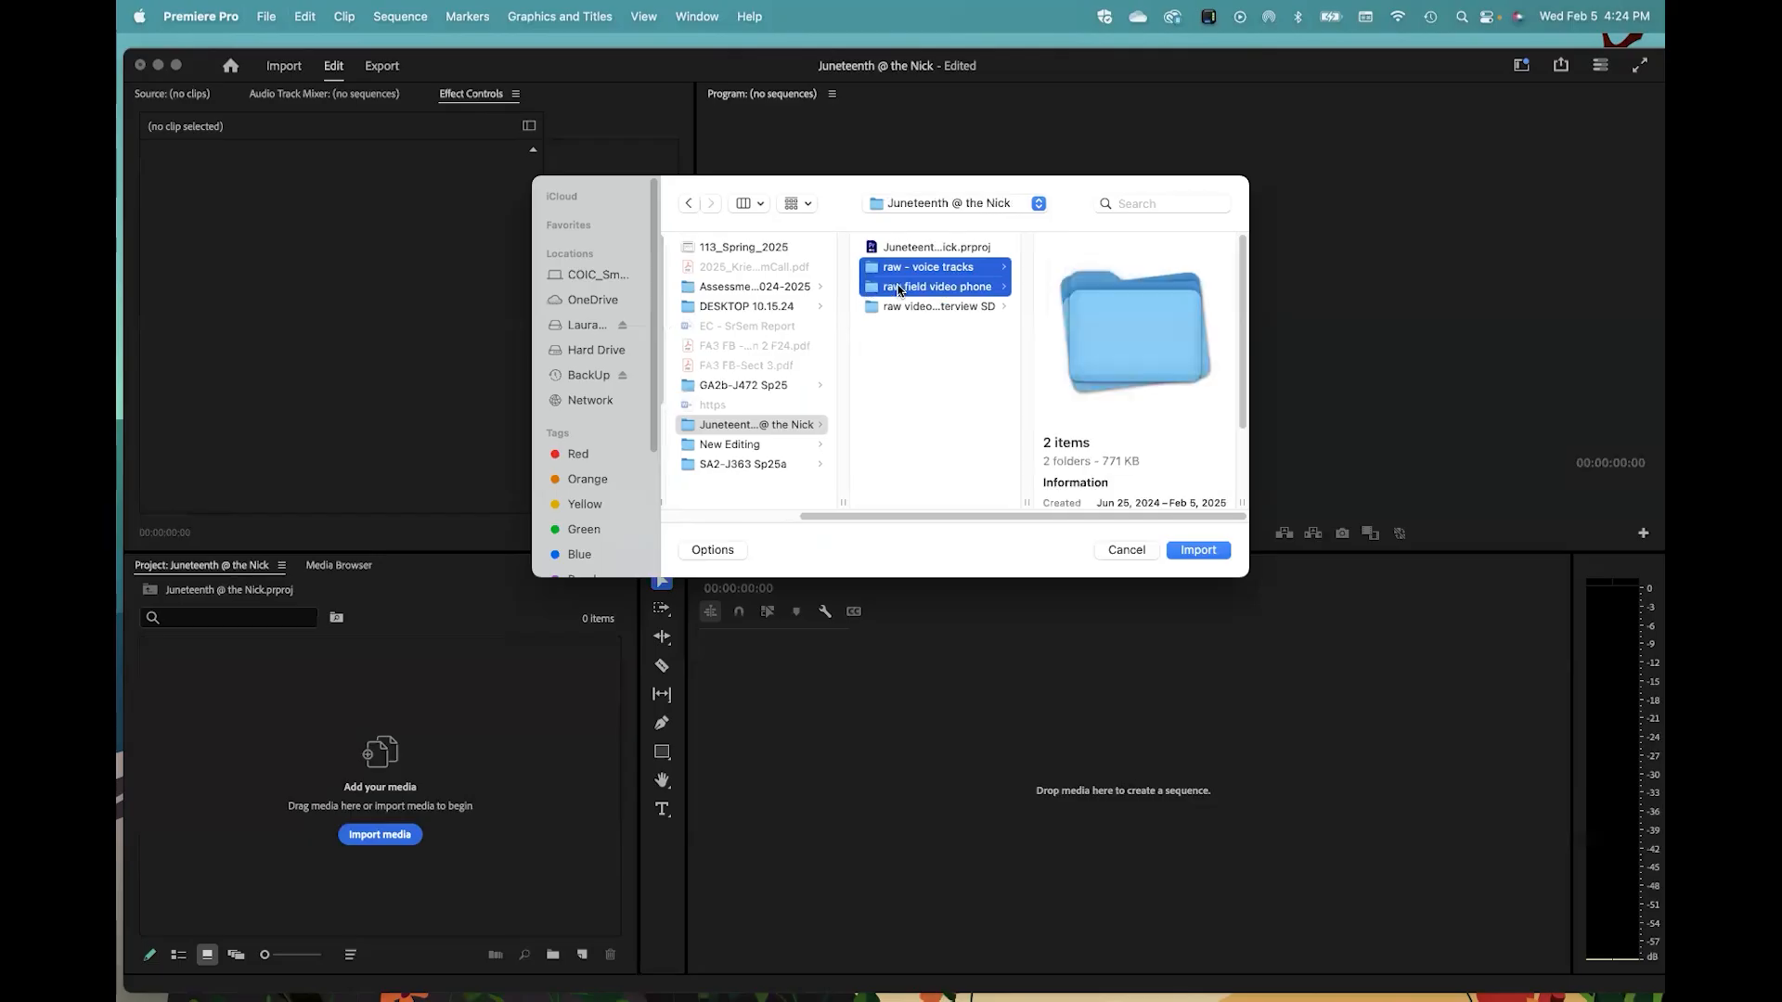
left_click(873, 310, "shift")
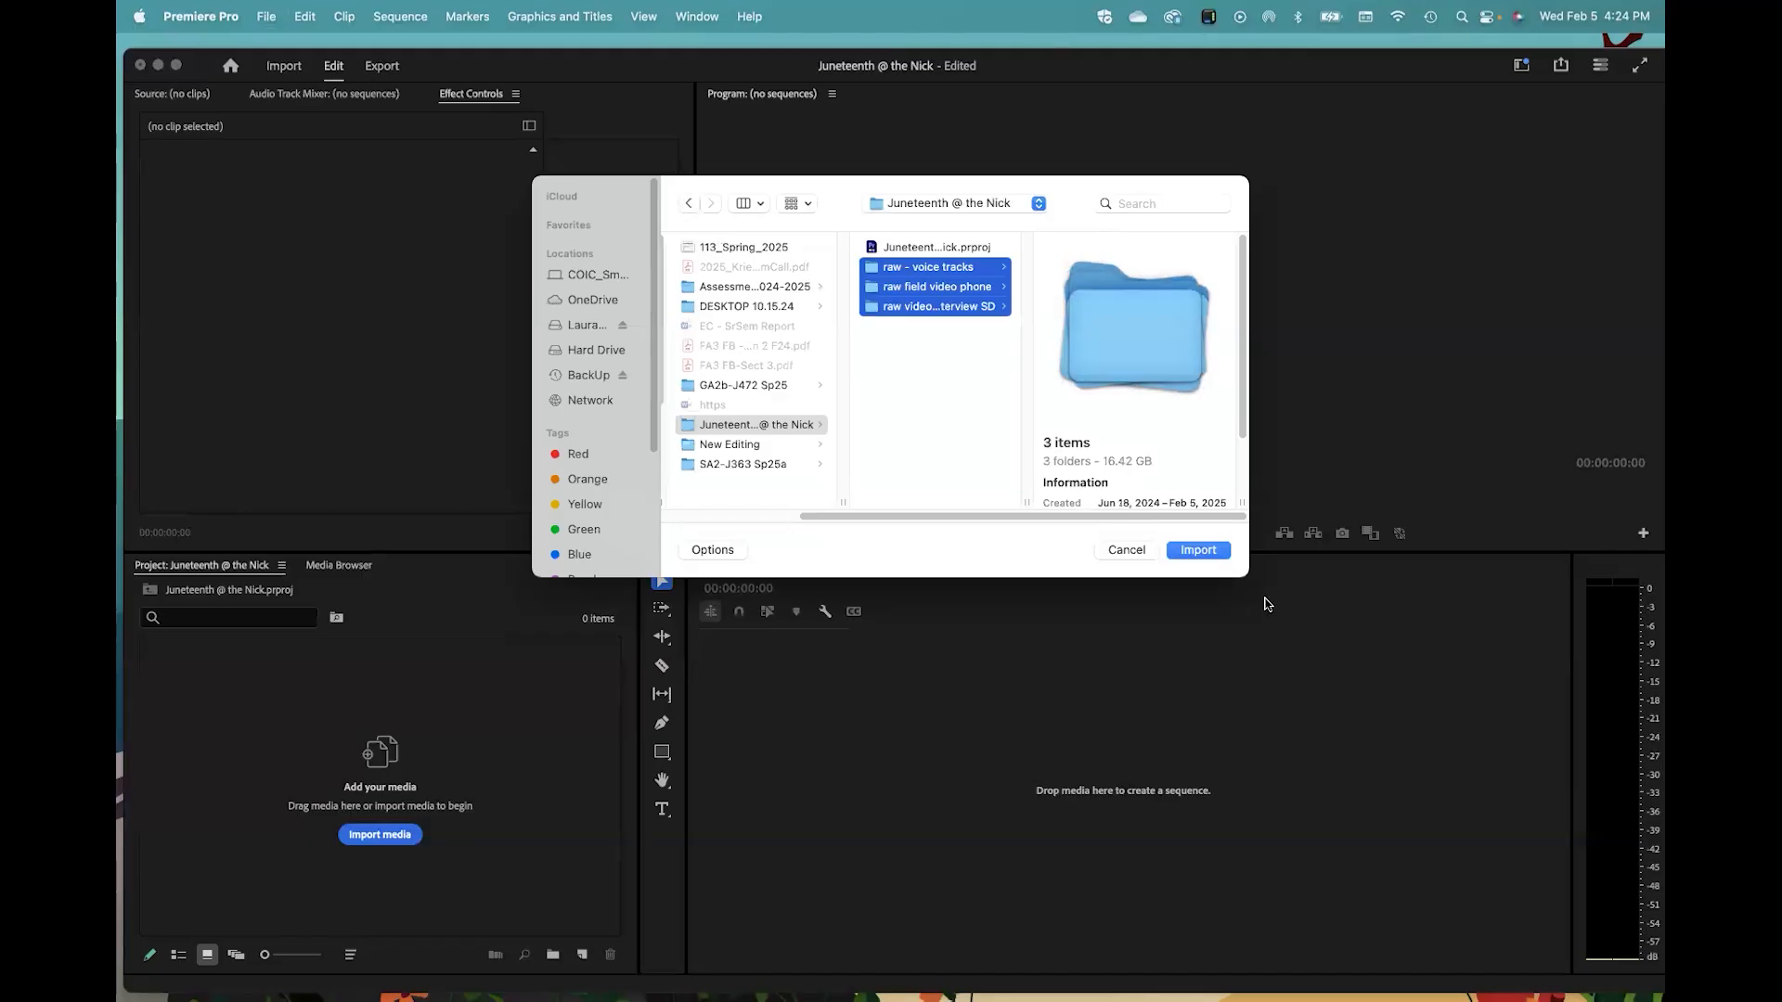
left_click(1203, 549)
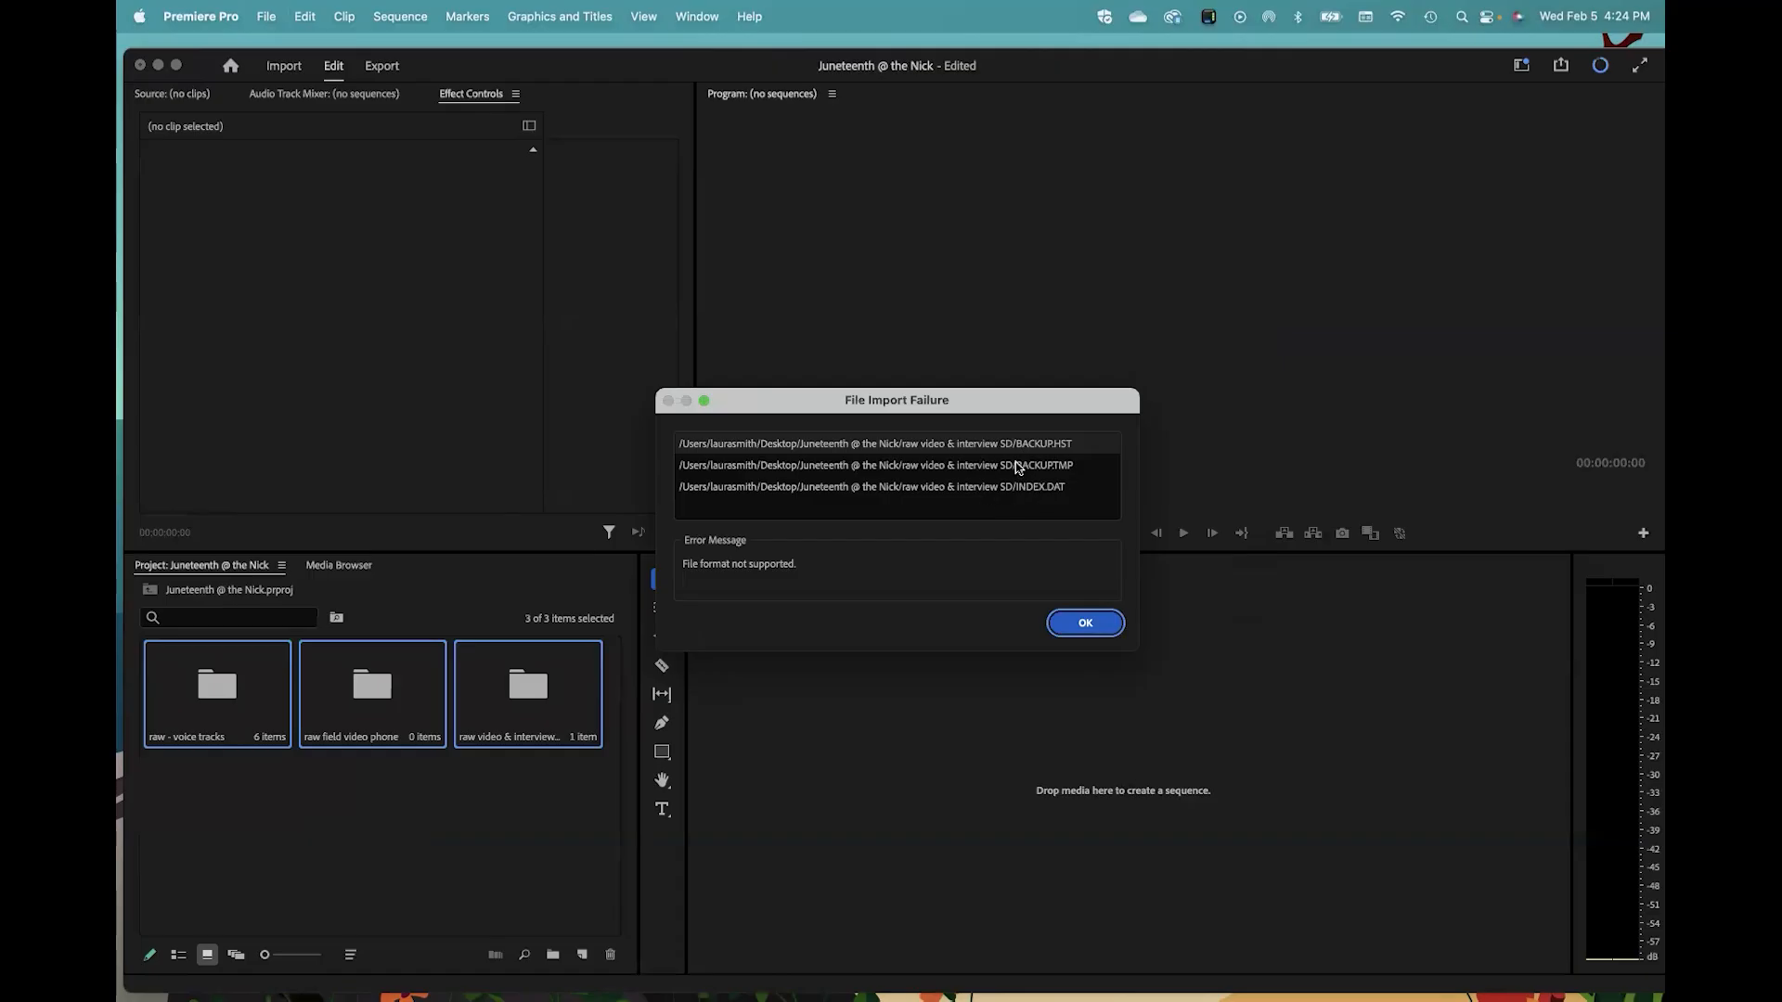
left_click(1085, 624)
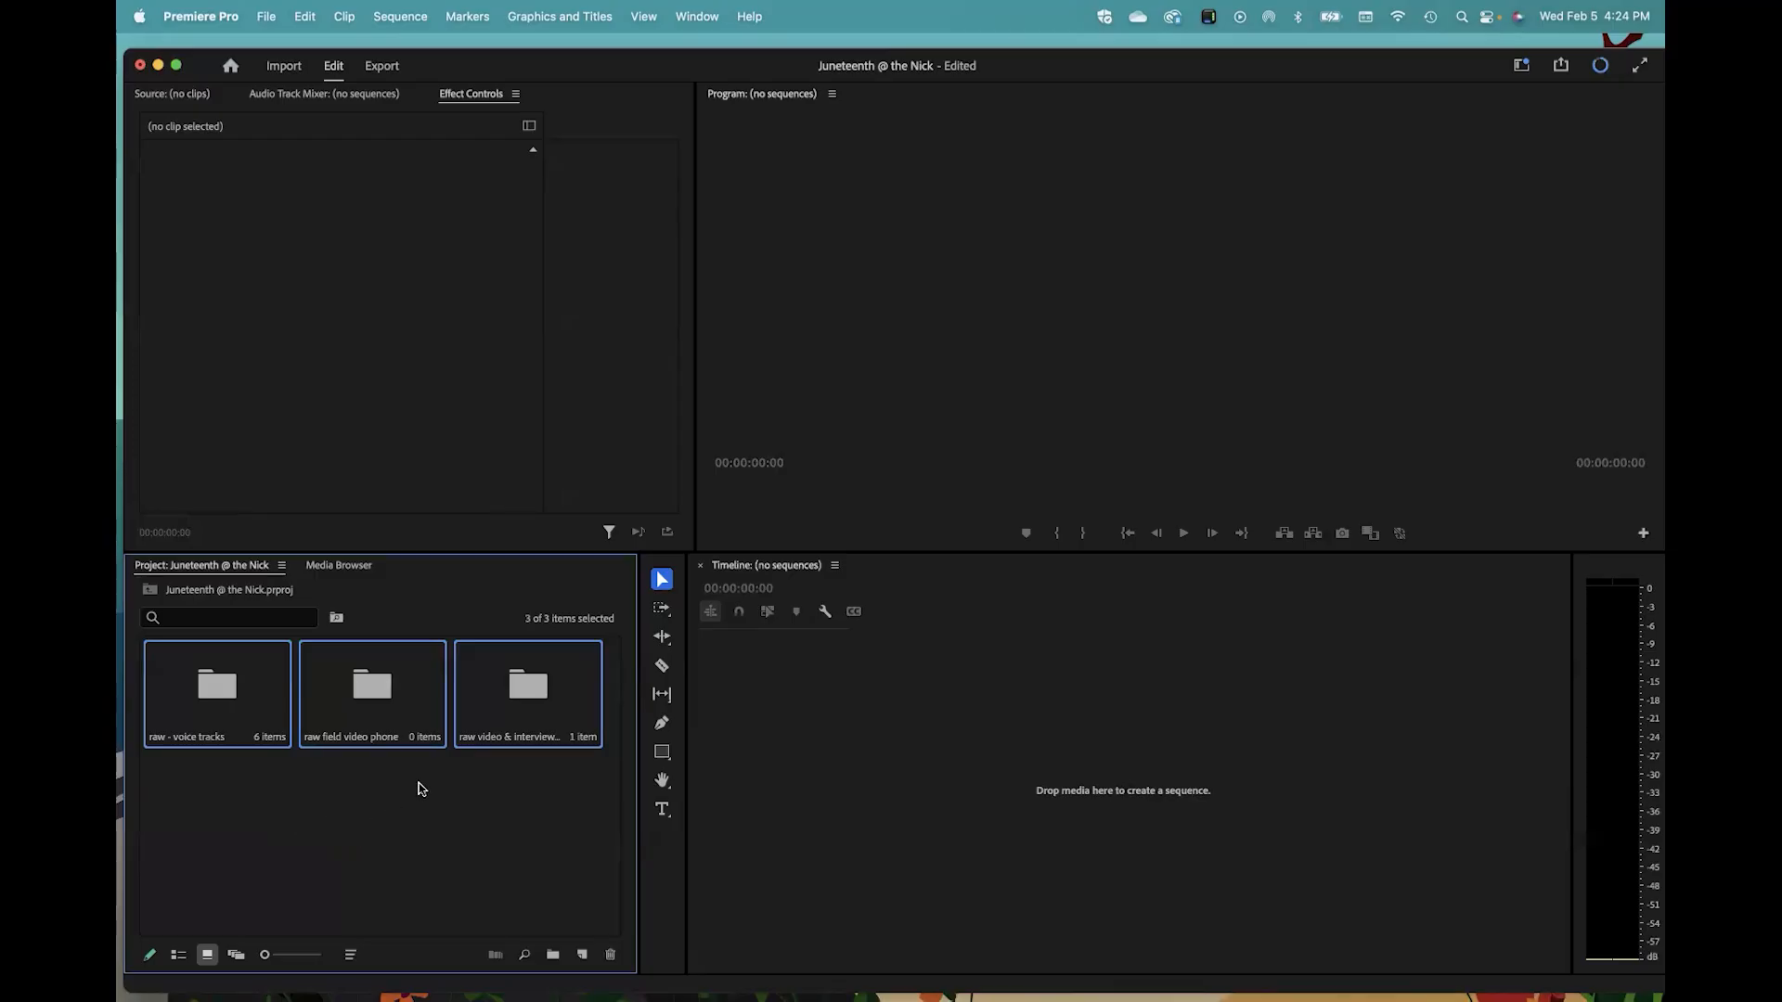
Step: Open the 921YARH0 bin inside raw video & interview SD and look through its clips
double_click(534, 692)
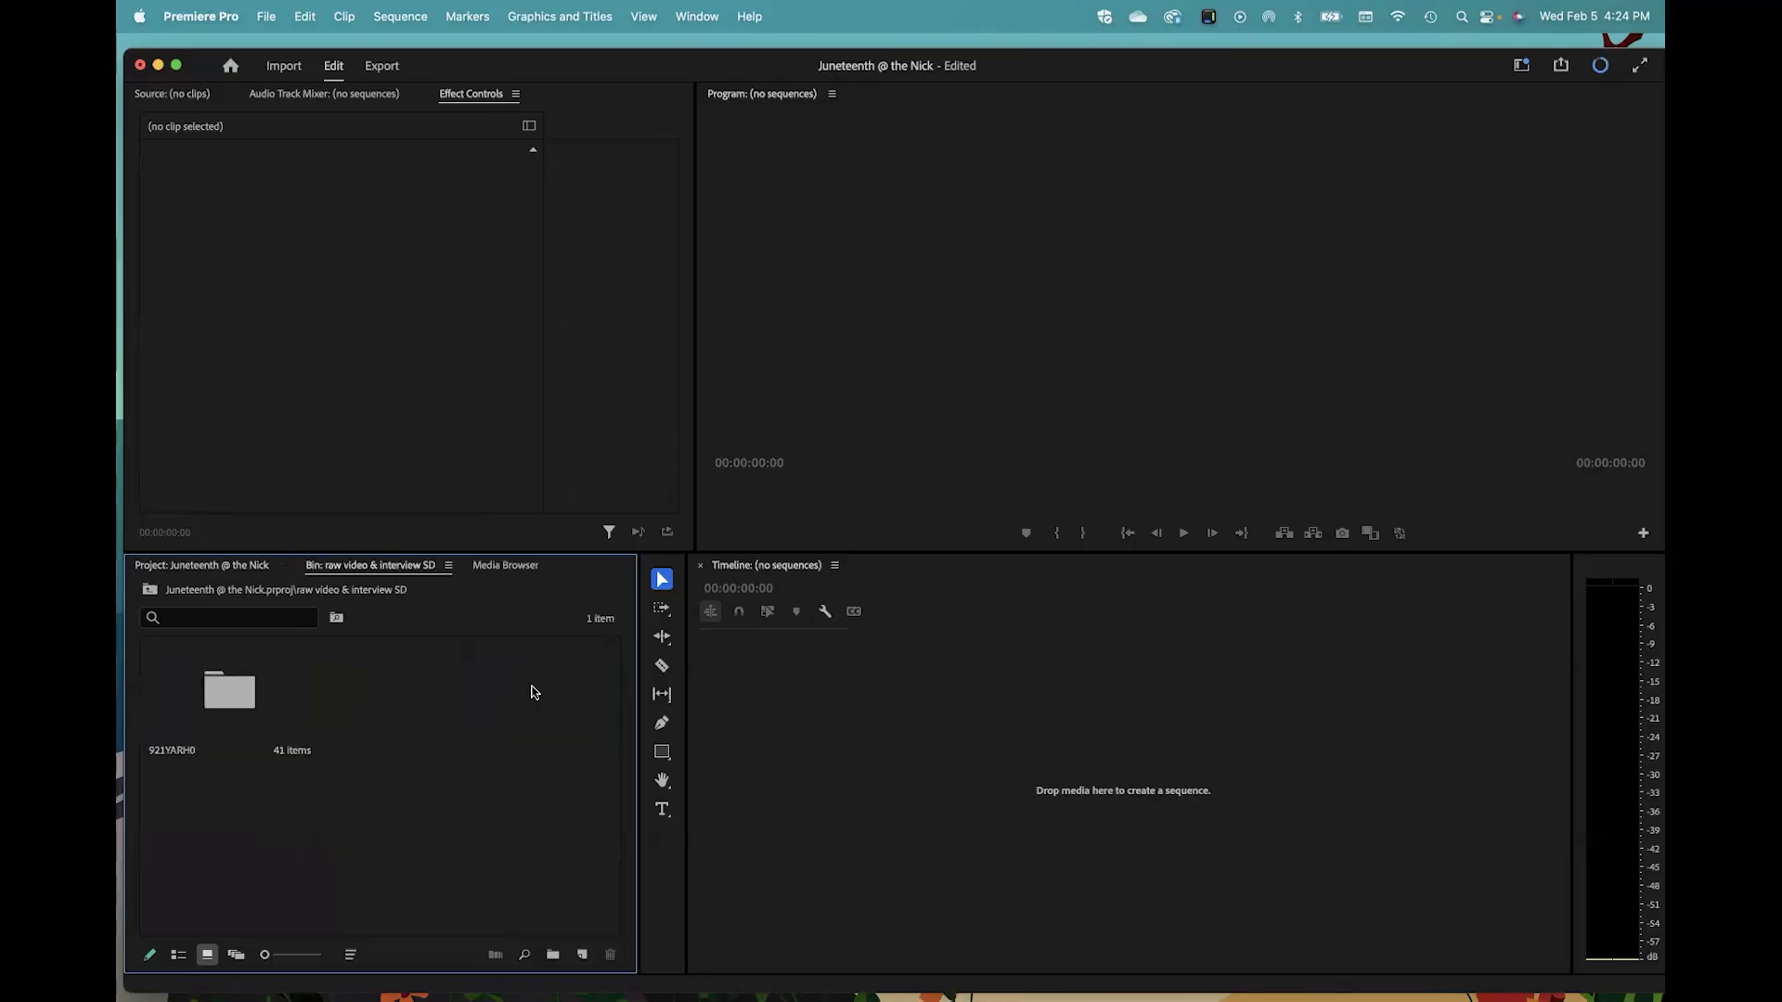
double_click(226, 683)
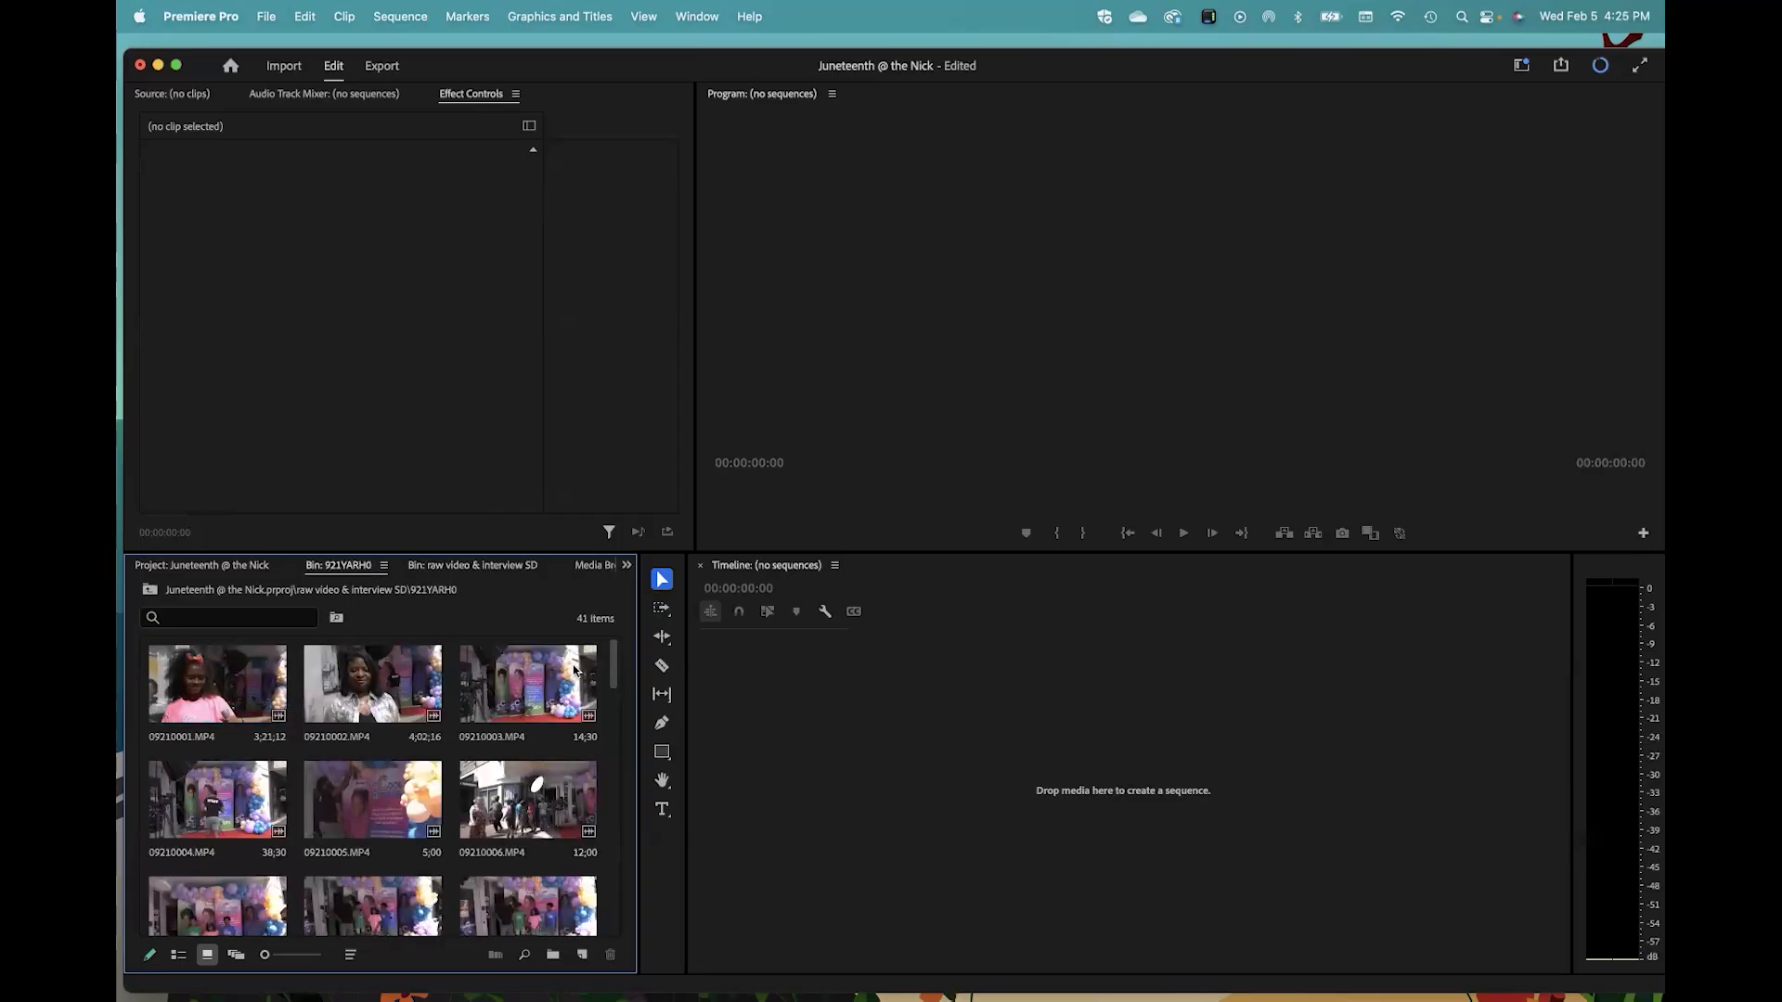
scroll(613, 687, "down", 2)
left_click_drag(613, 688, 616, 638)
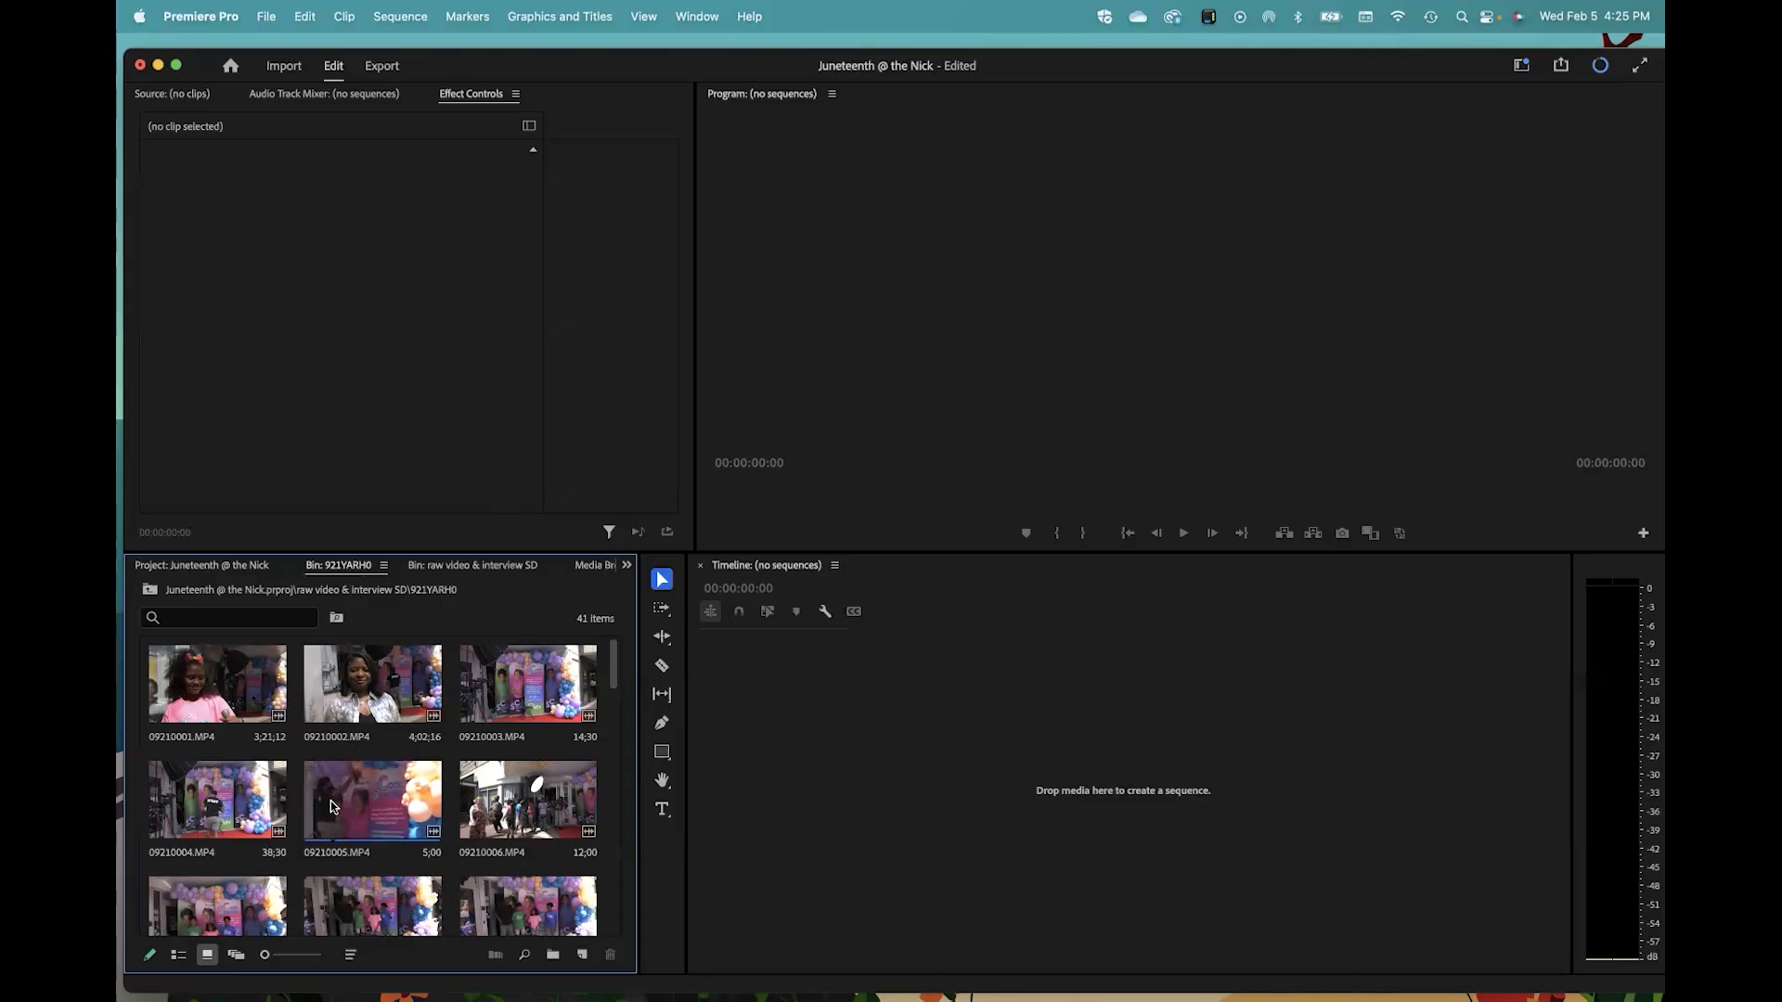
Step: Open clip 09210005.MP4 in the Source monitor and rename it spraycan
left_click(331, 857)
double_click(332, 858)
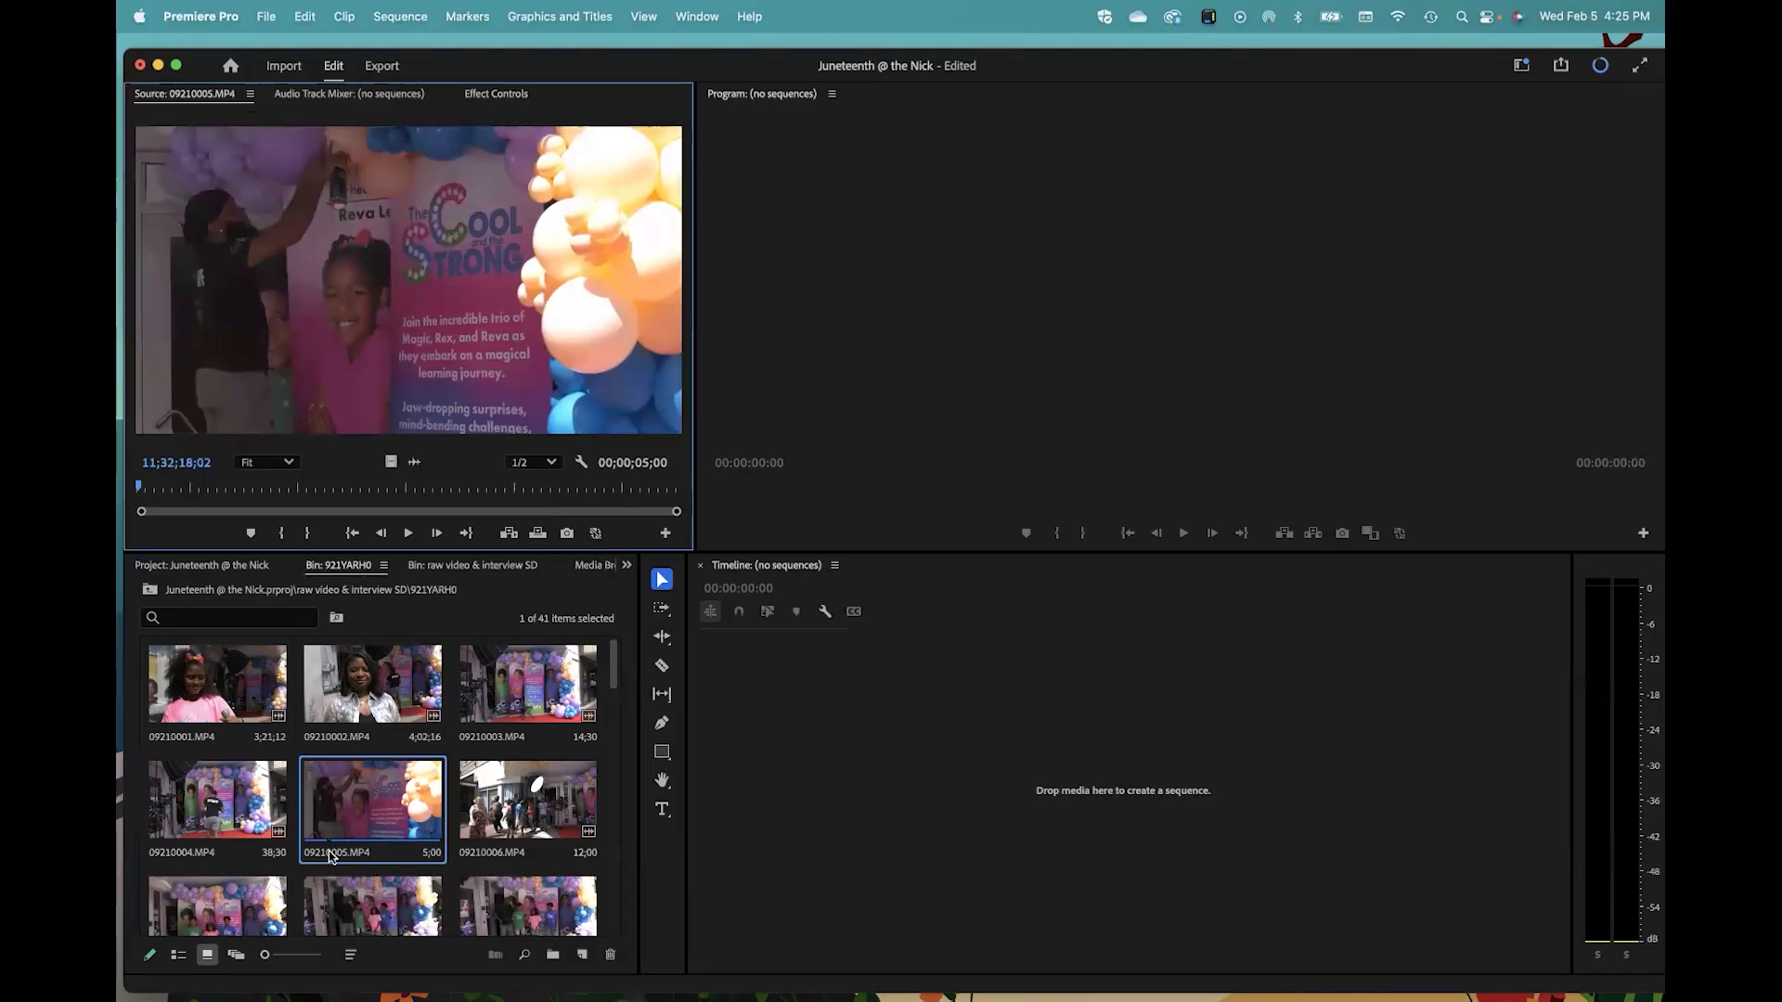
right_click(331, 856)
mouse_move(382, 985)
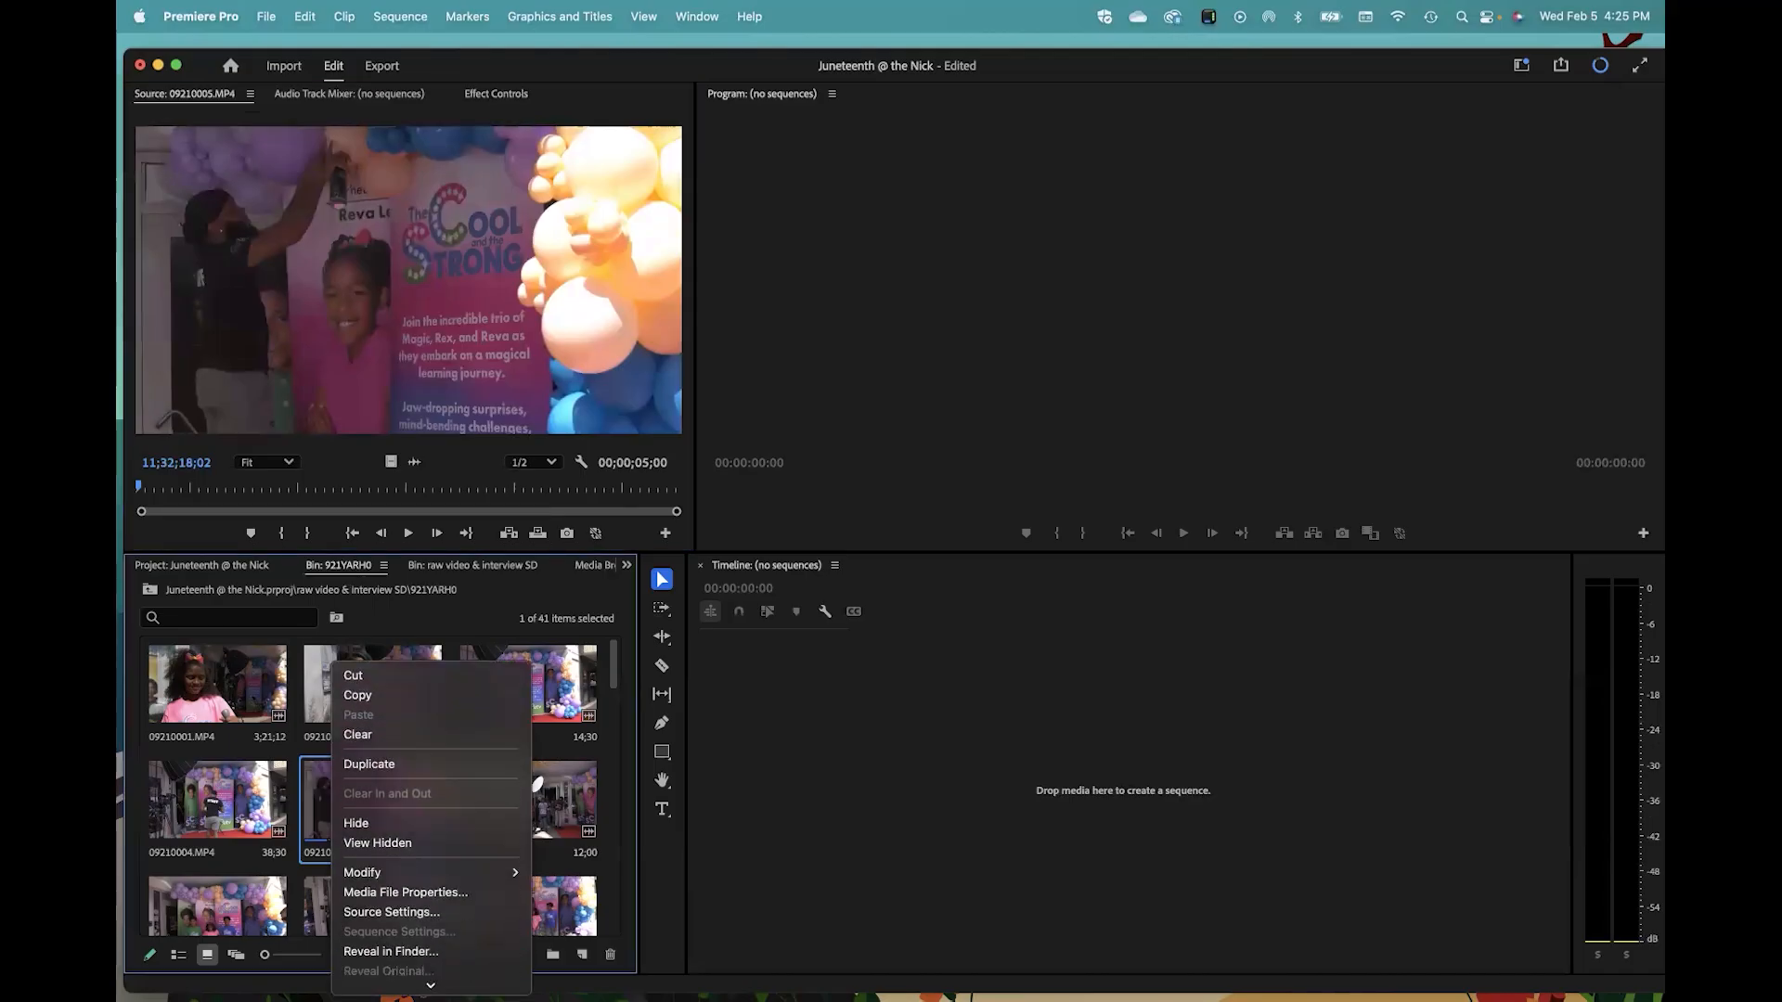
left_click(376, 933)
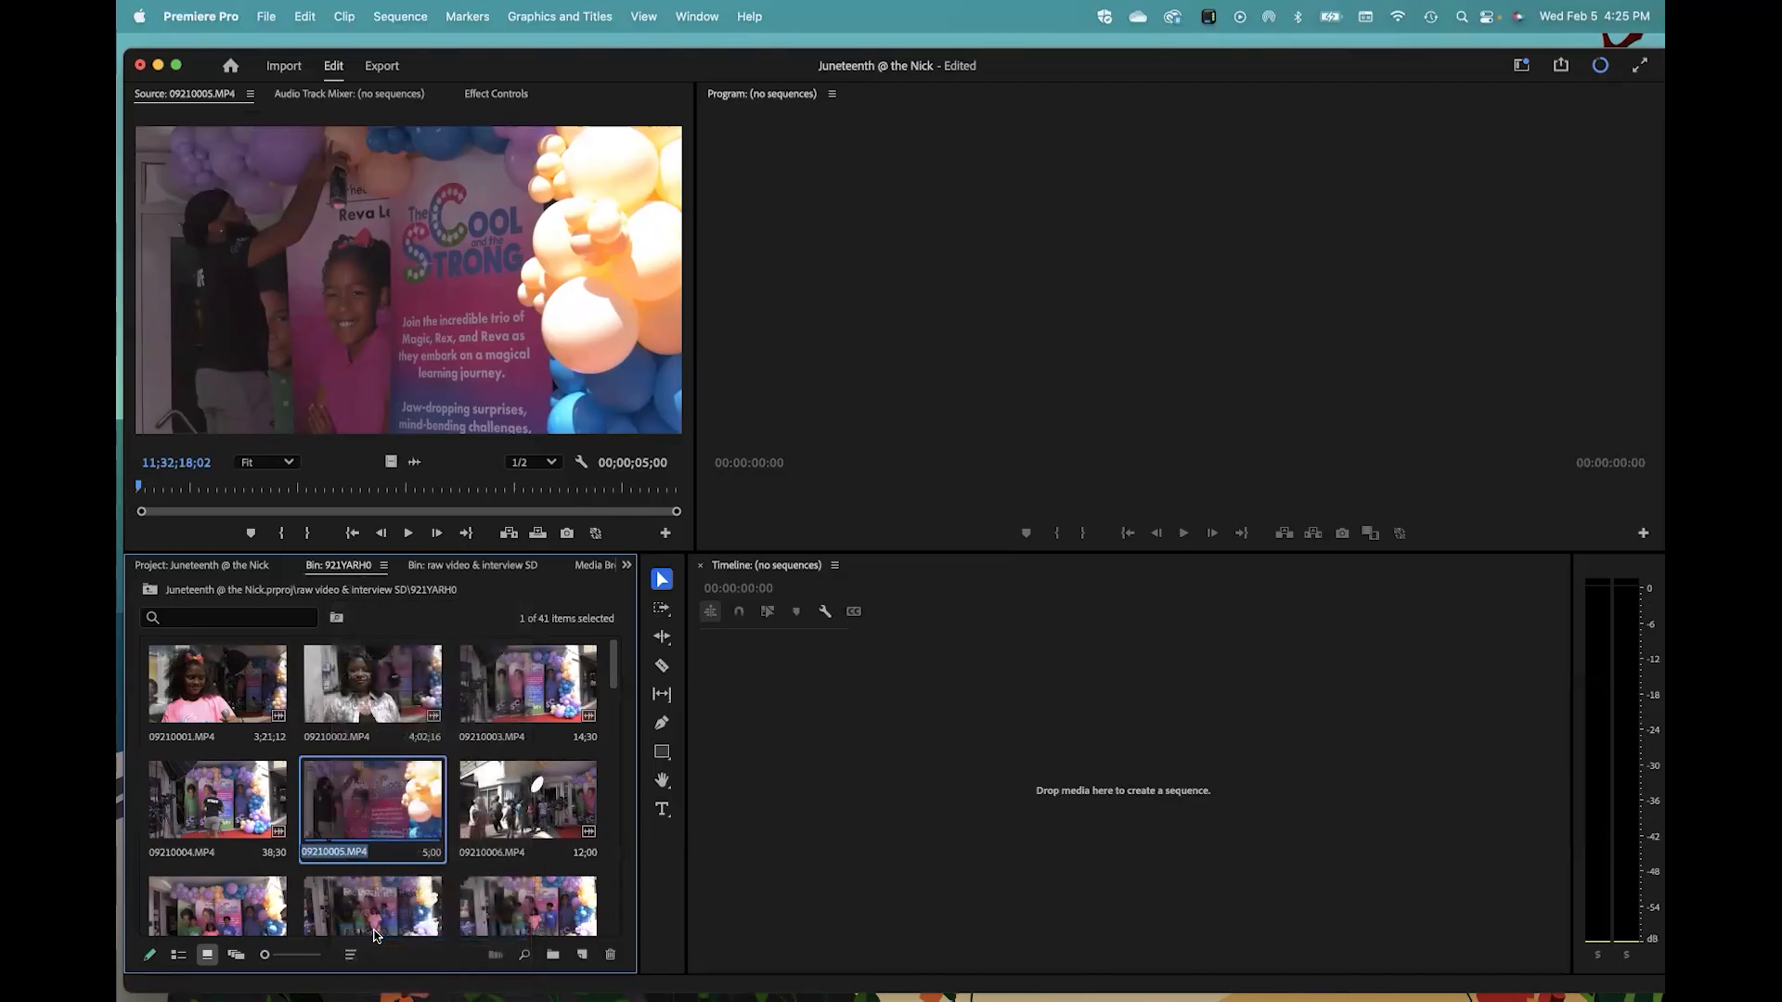
type("sp")
left_click(457, 748)
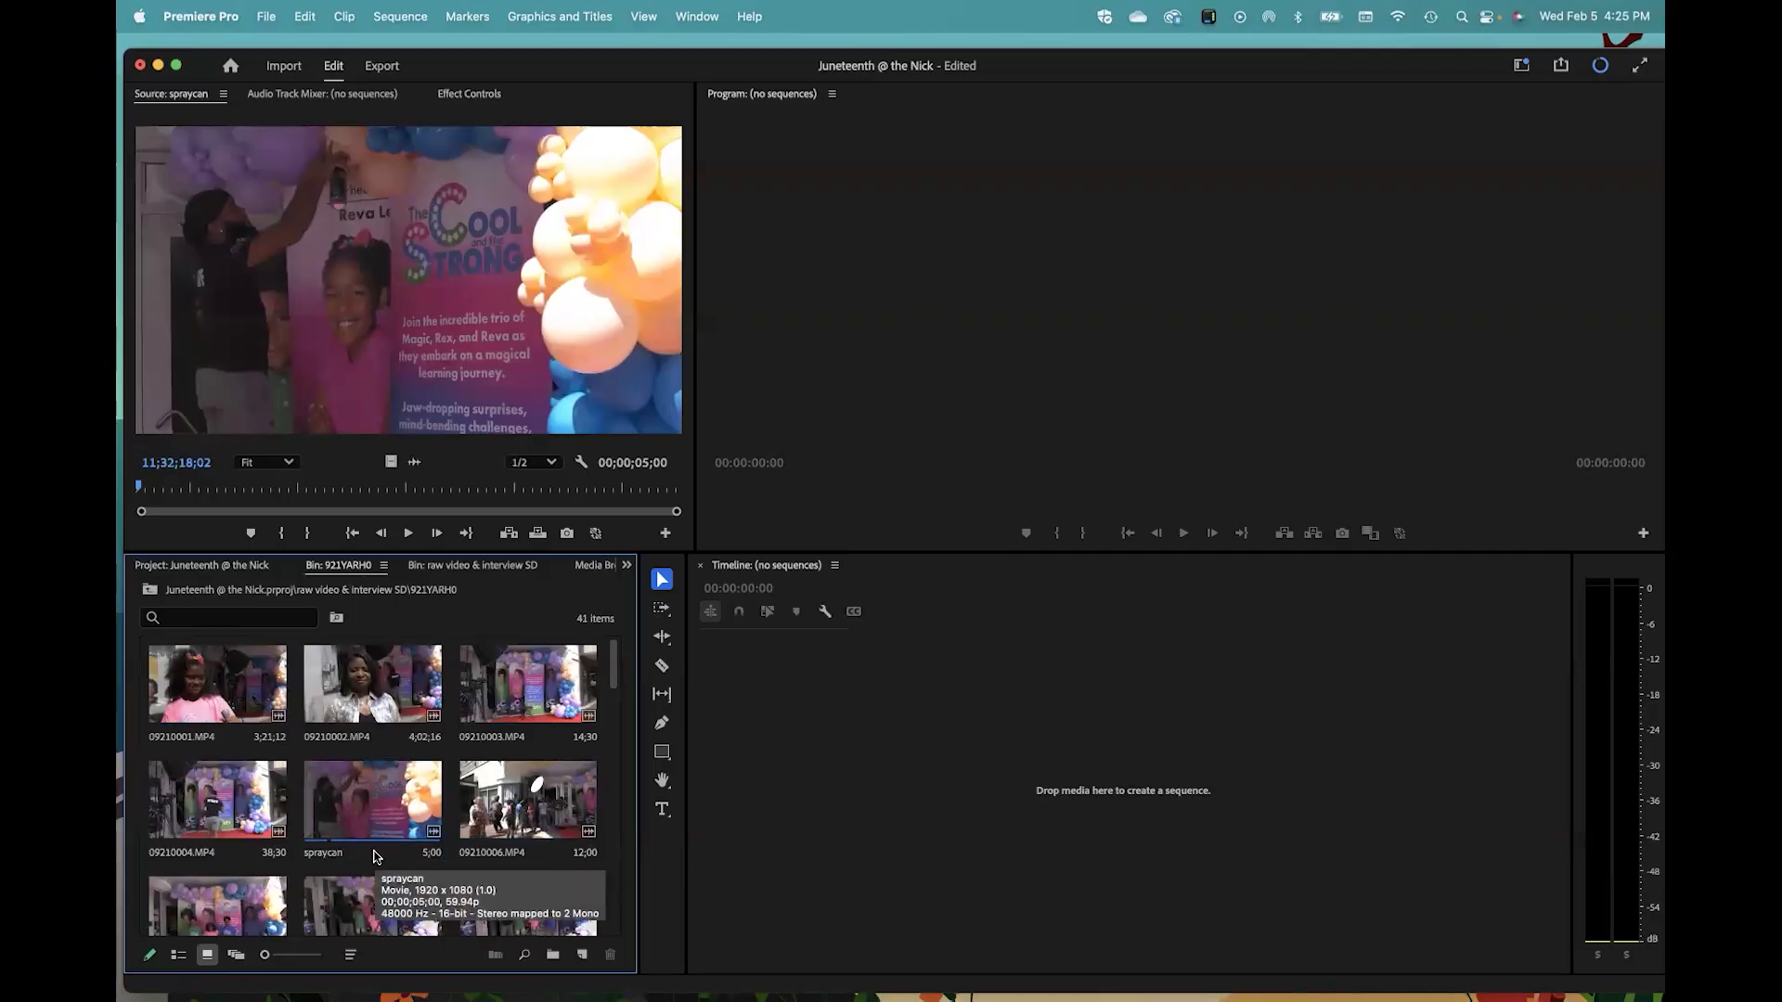
Step: Rename clip 09210002.MP4 as intv-expert
right_click(347, 707)
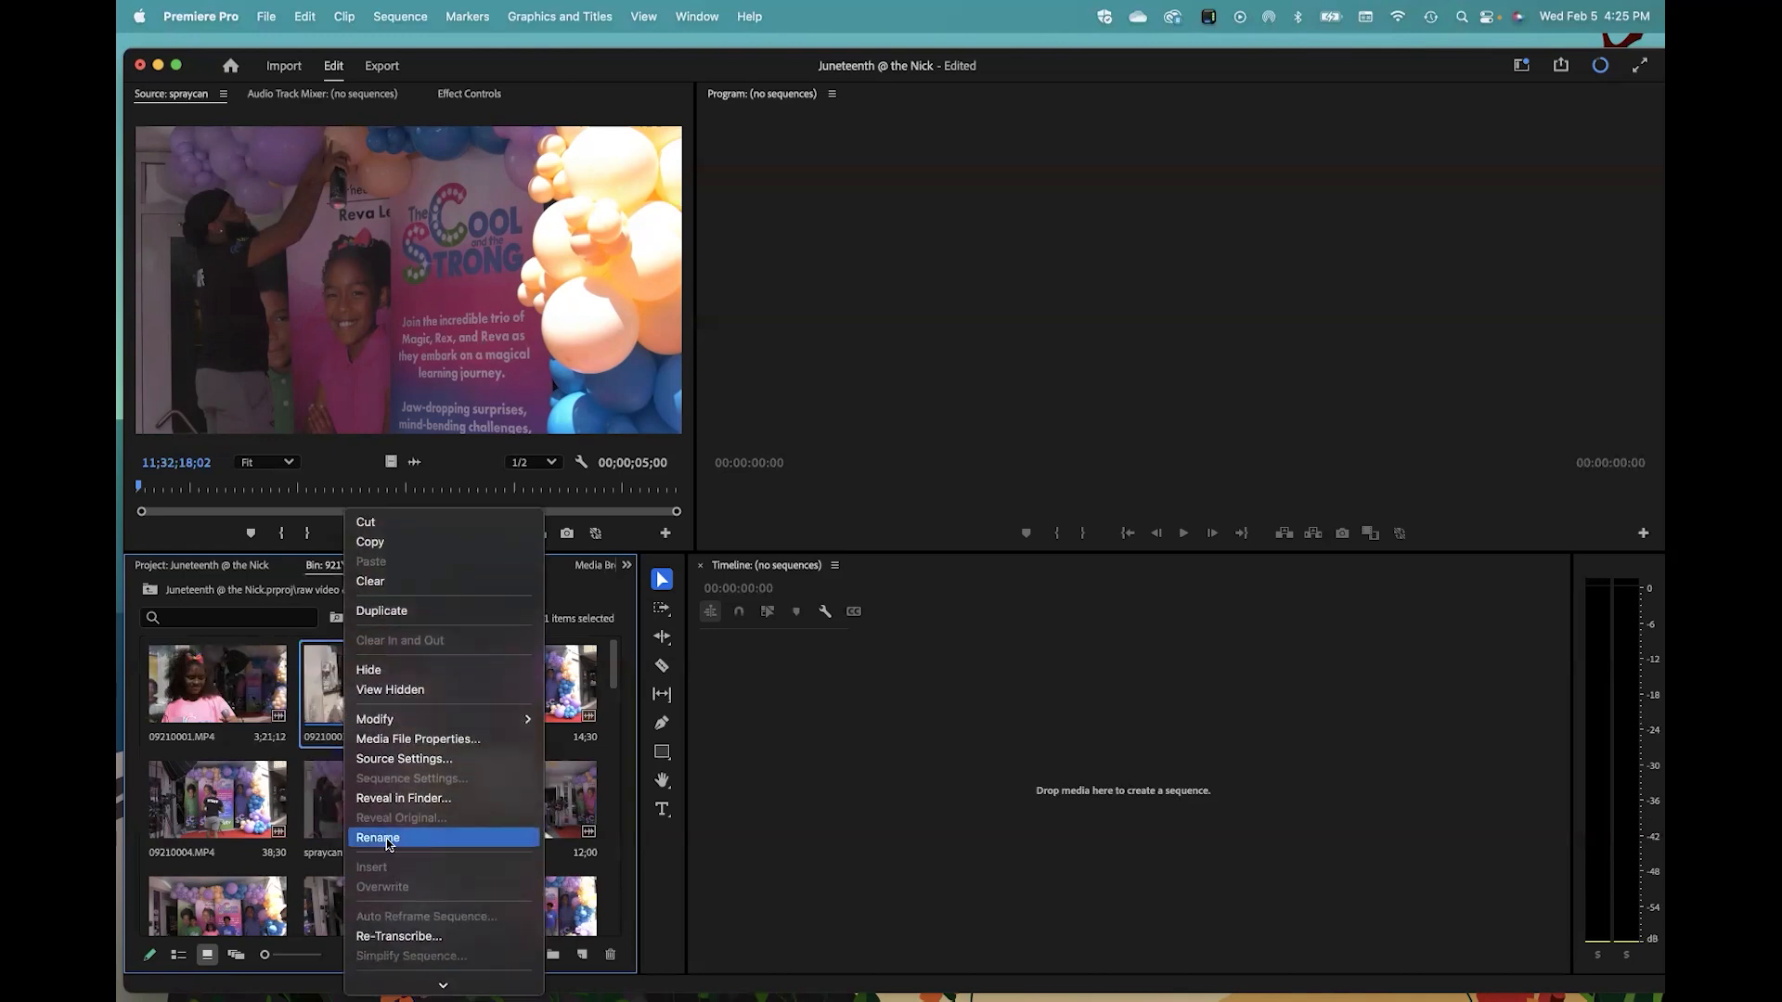
left_click(386, 838)
type("in")
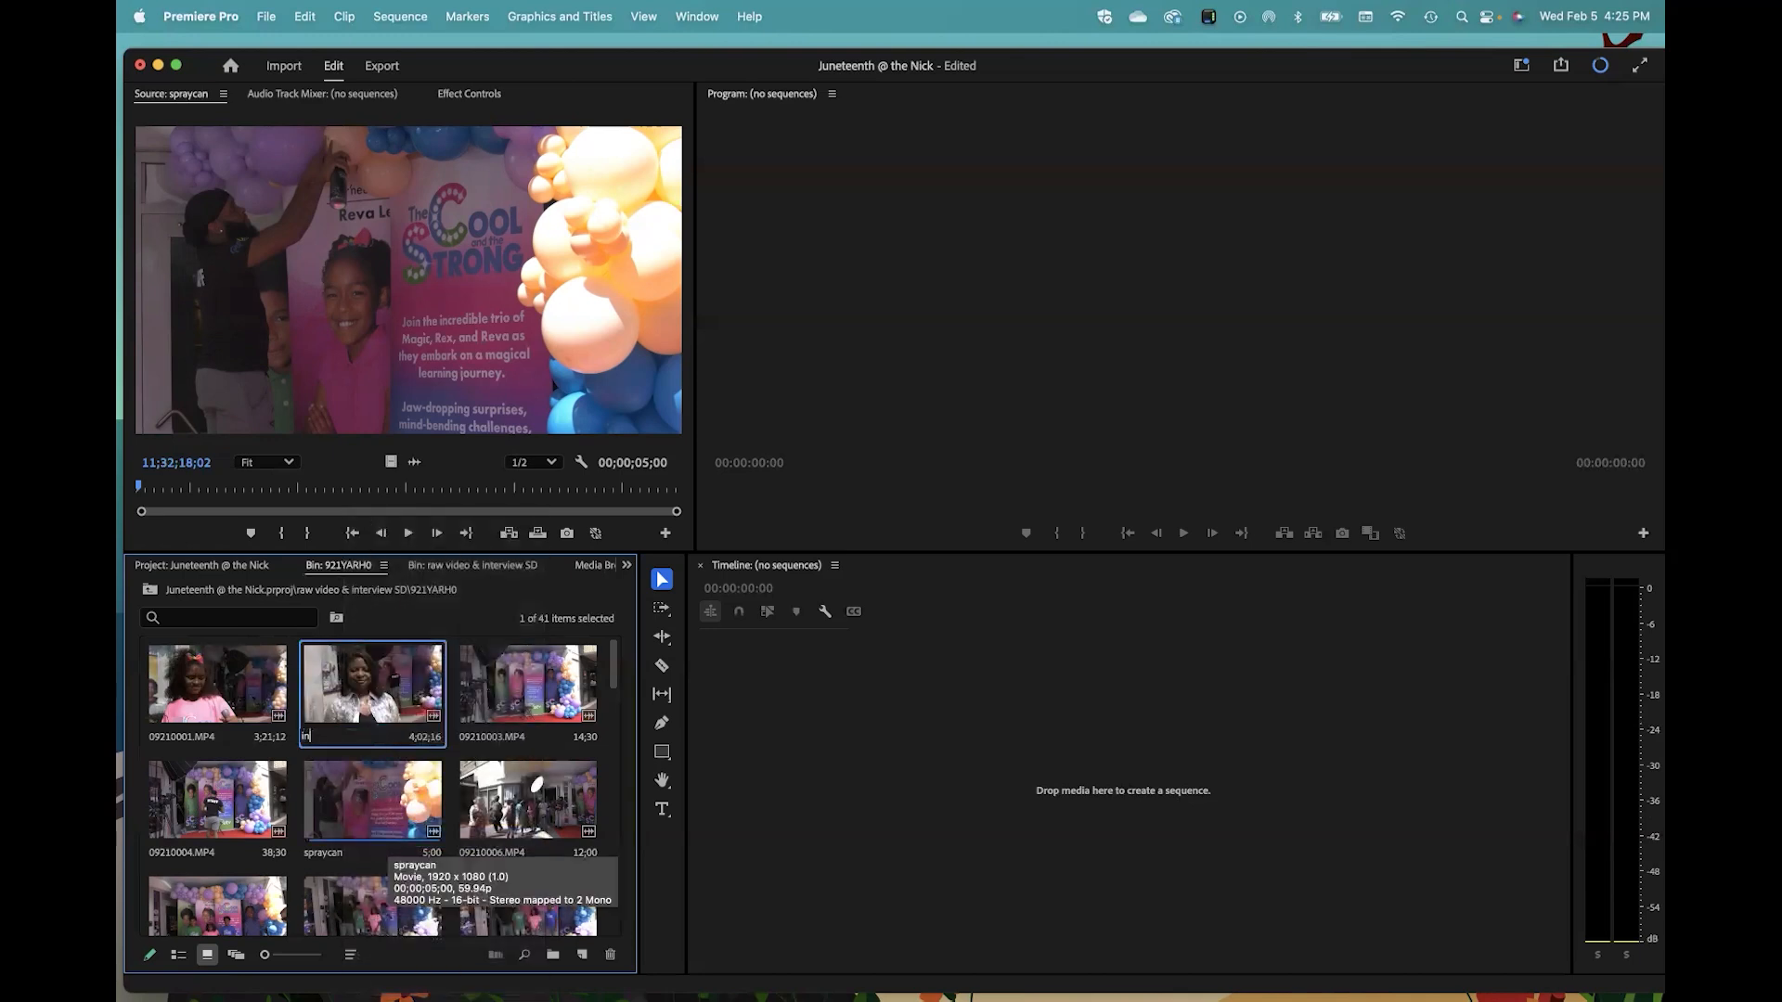
type("tv-expert")
Step: Rename clip 09210001.MP4 as intv-producer
left_click(167, 719)
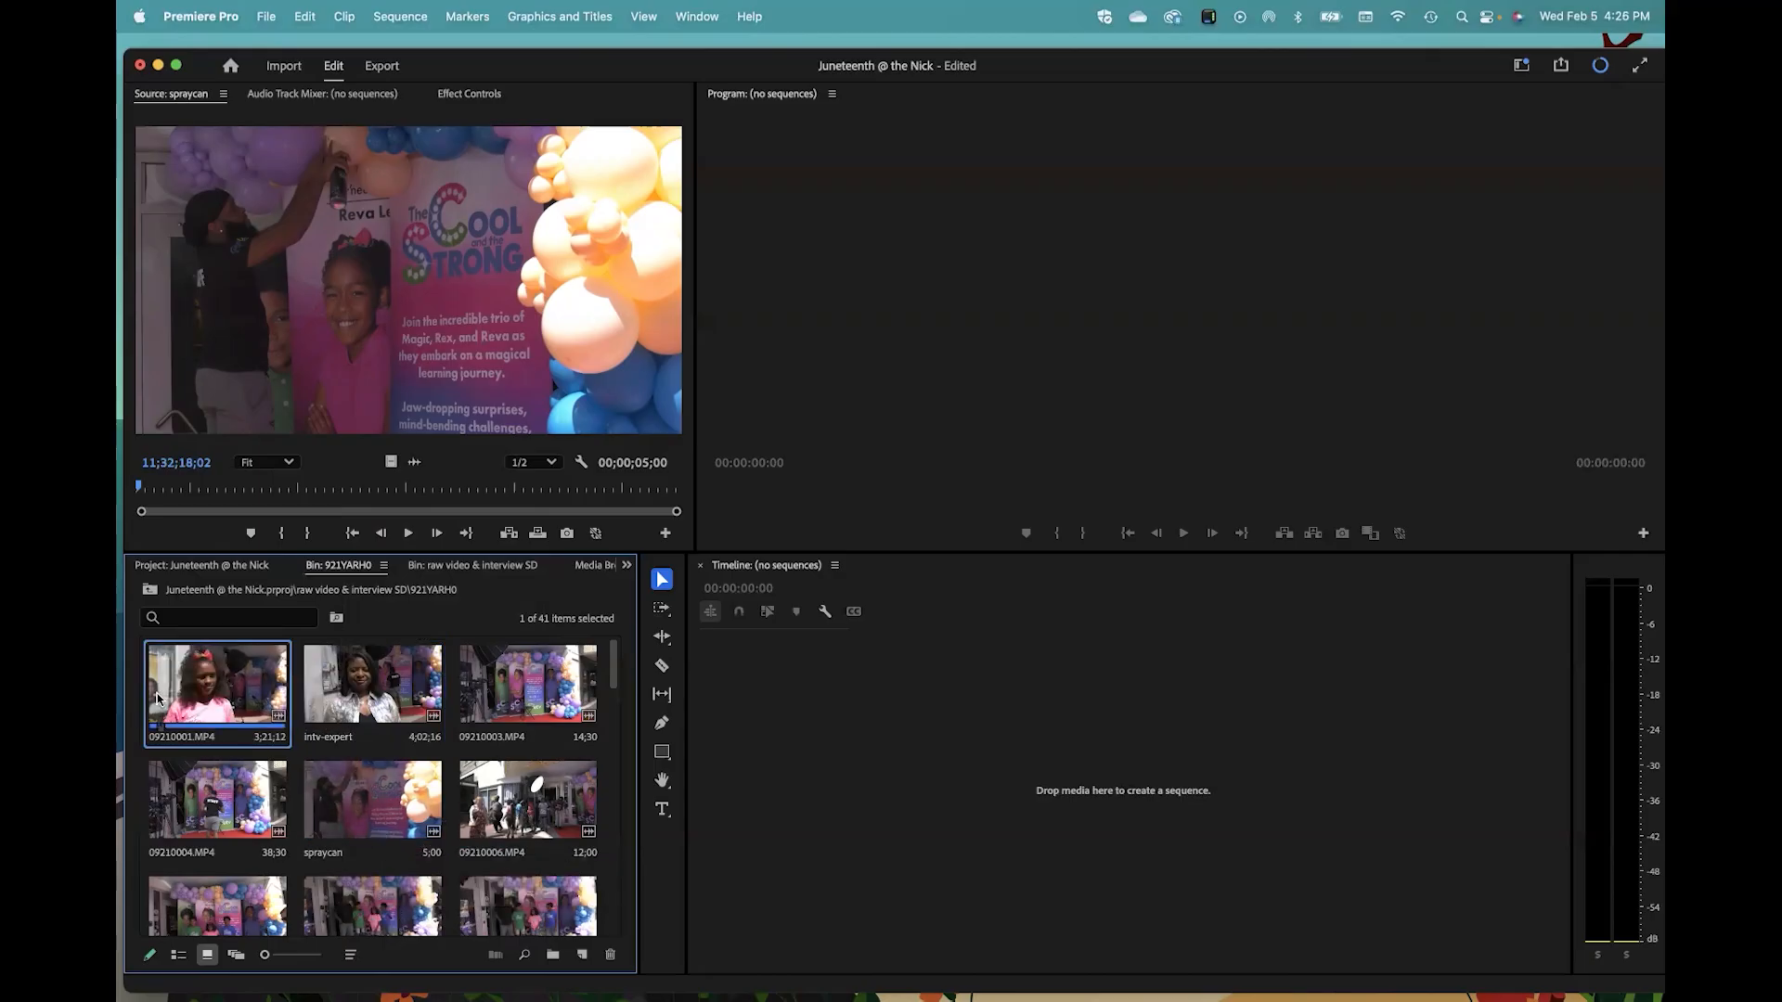
right_click(167, 737)
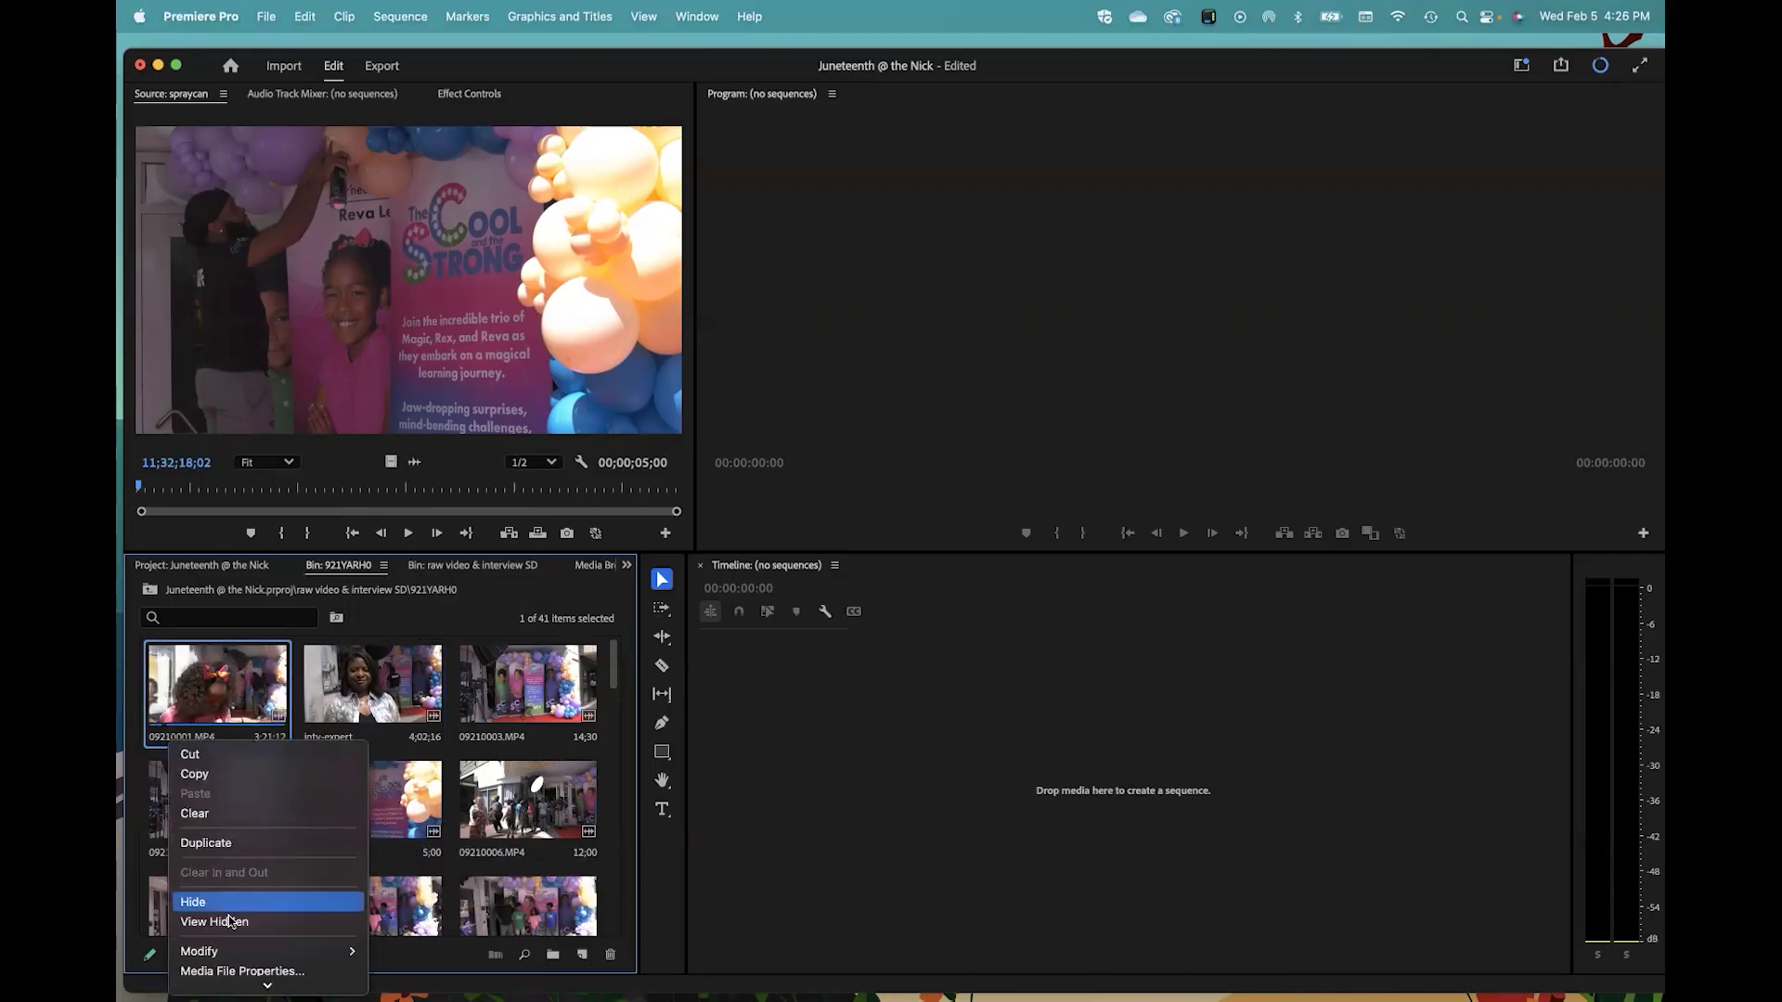
left_click(225, 876)
type("intv-")
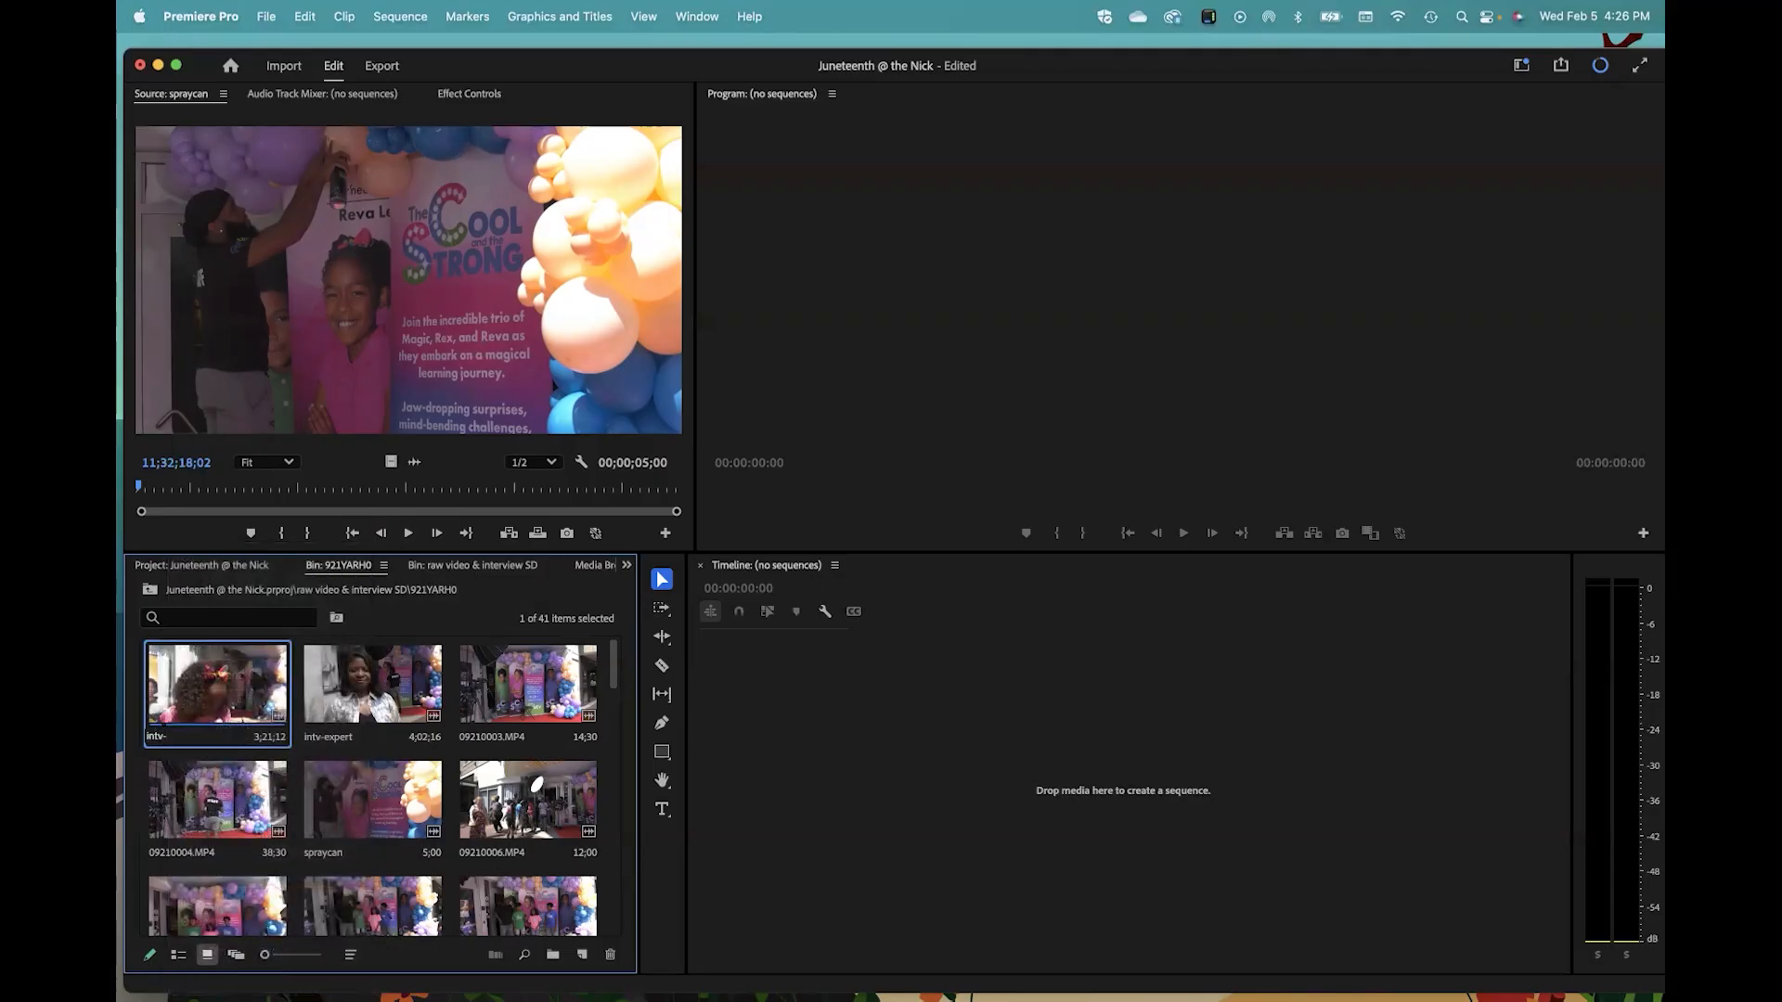
type("producer")
left_click(303, 748)
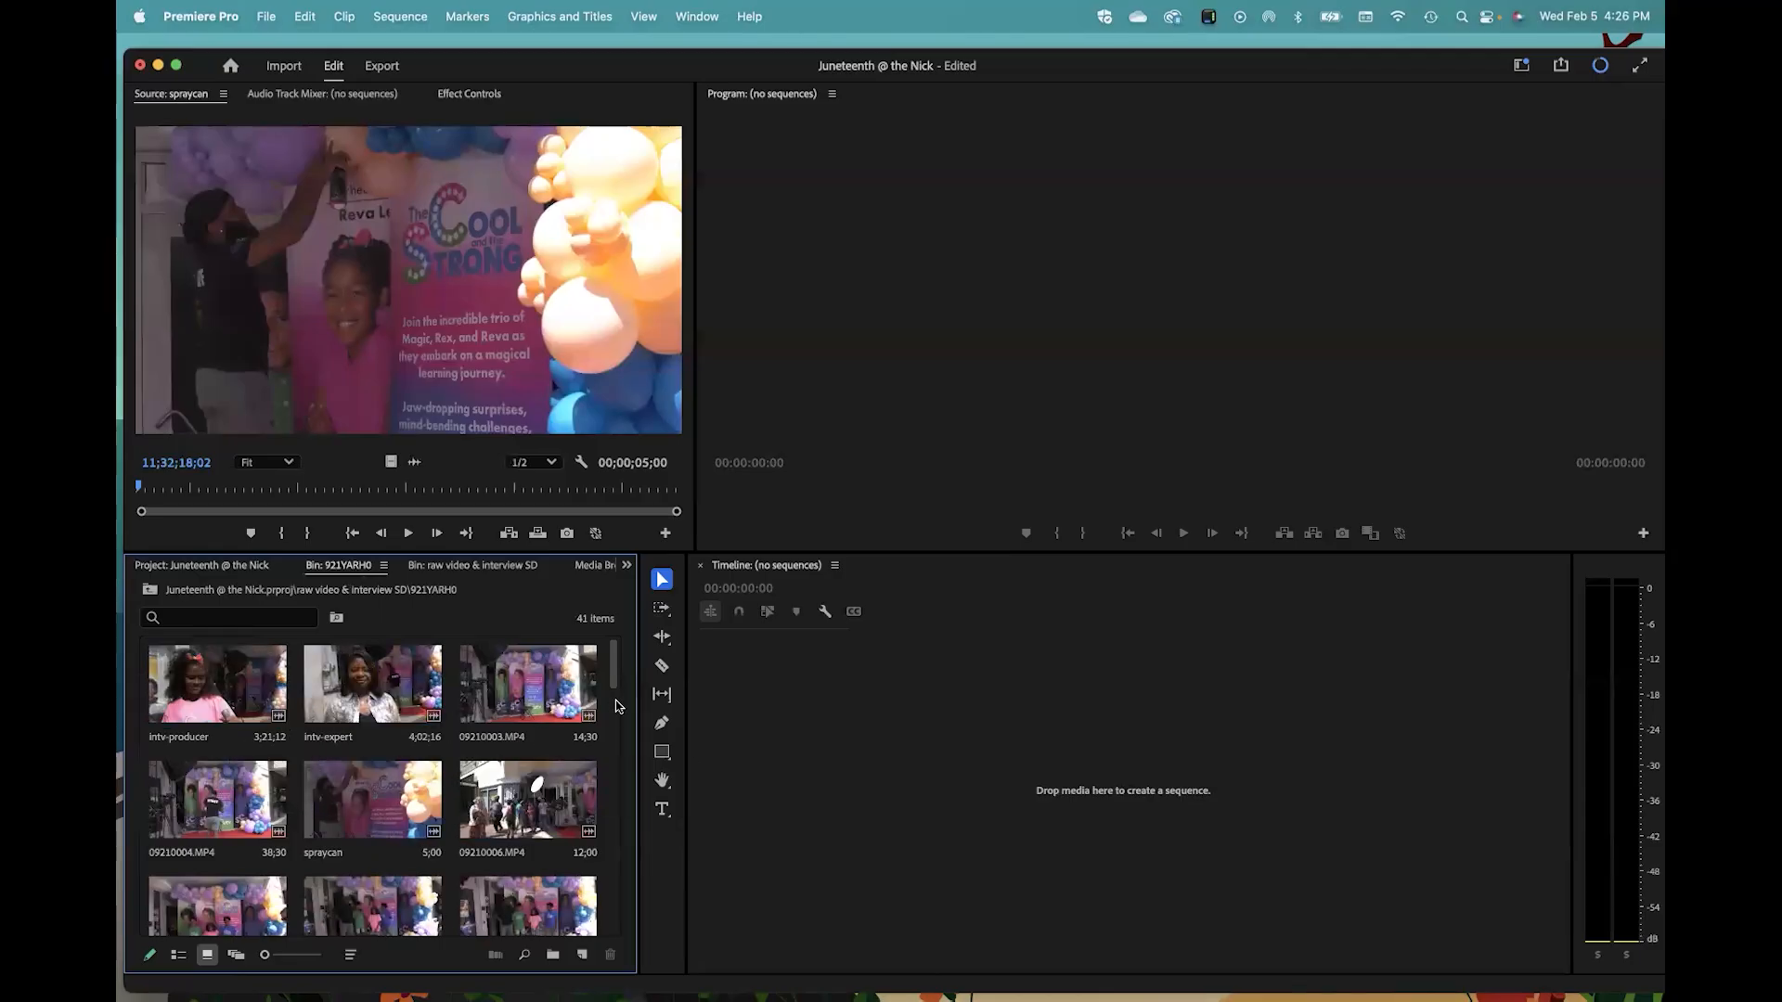
Step: Open the spraycan clip in the Source monitor and review it by scrubbing and playing several sections
mouse_move(613, 675)
left_mouse_down()
mouse_move(610, 751)
mouse_move(612, 659)
left_mouse_up()
double_click(365, 811)
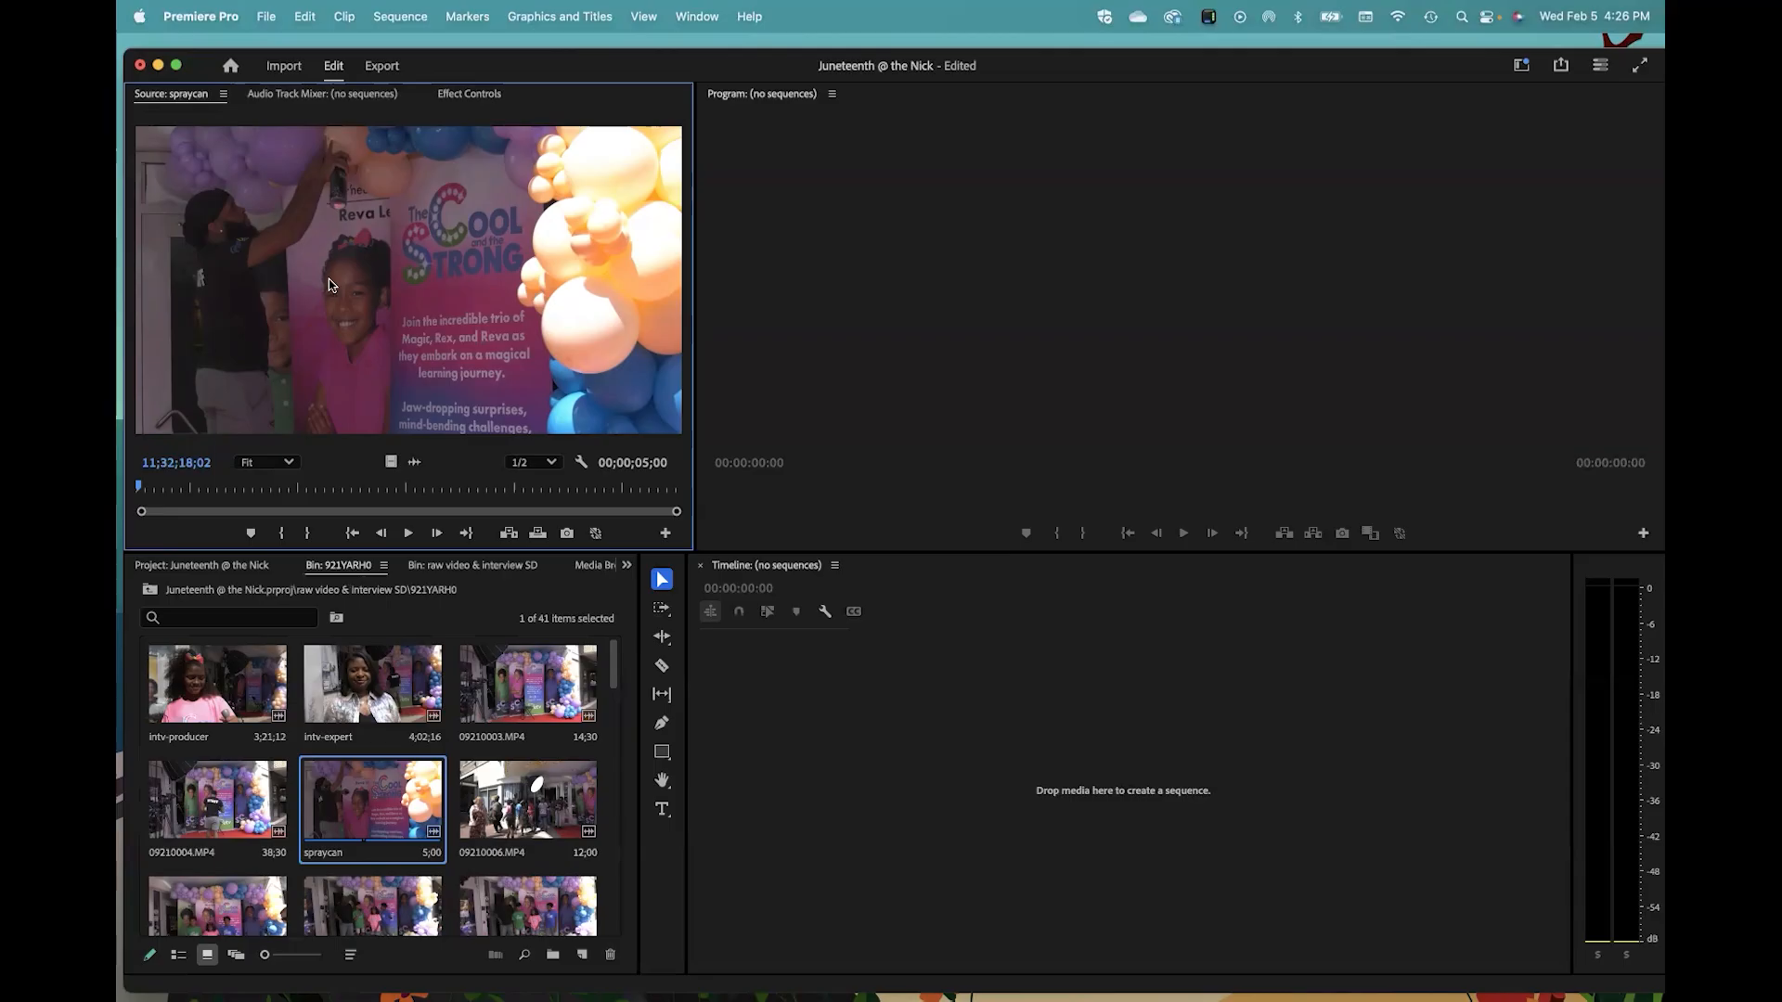
left_click_drag(141, 491, 396, 533)
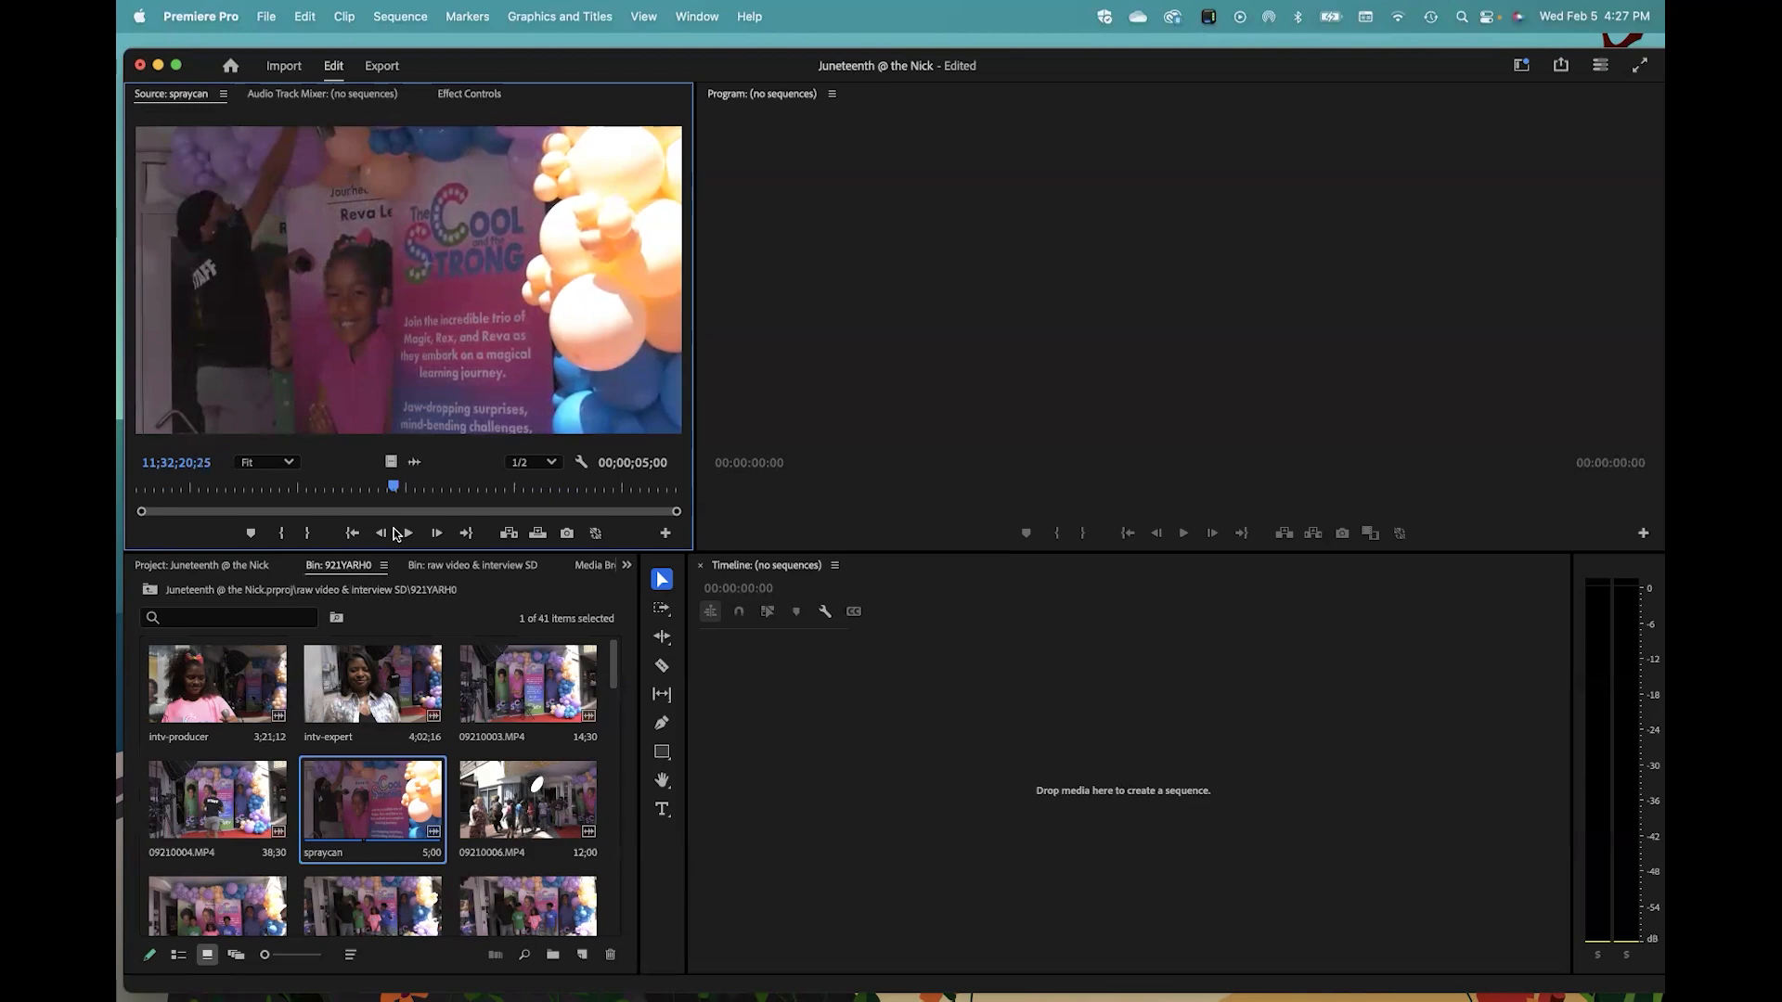
left_click(396, 533)
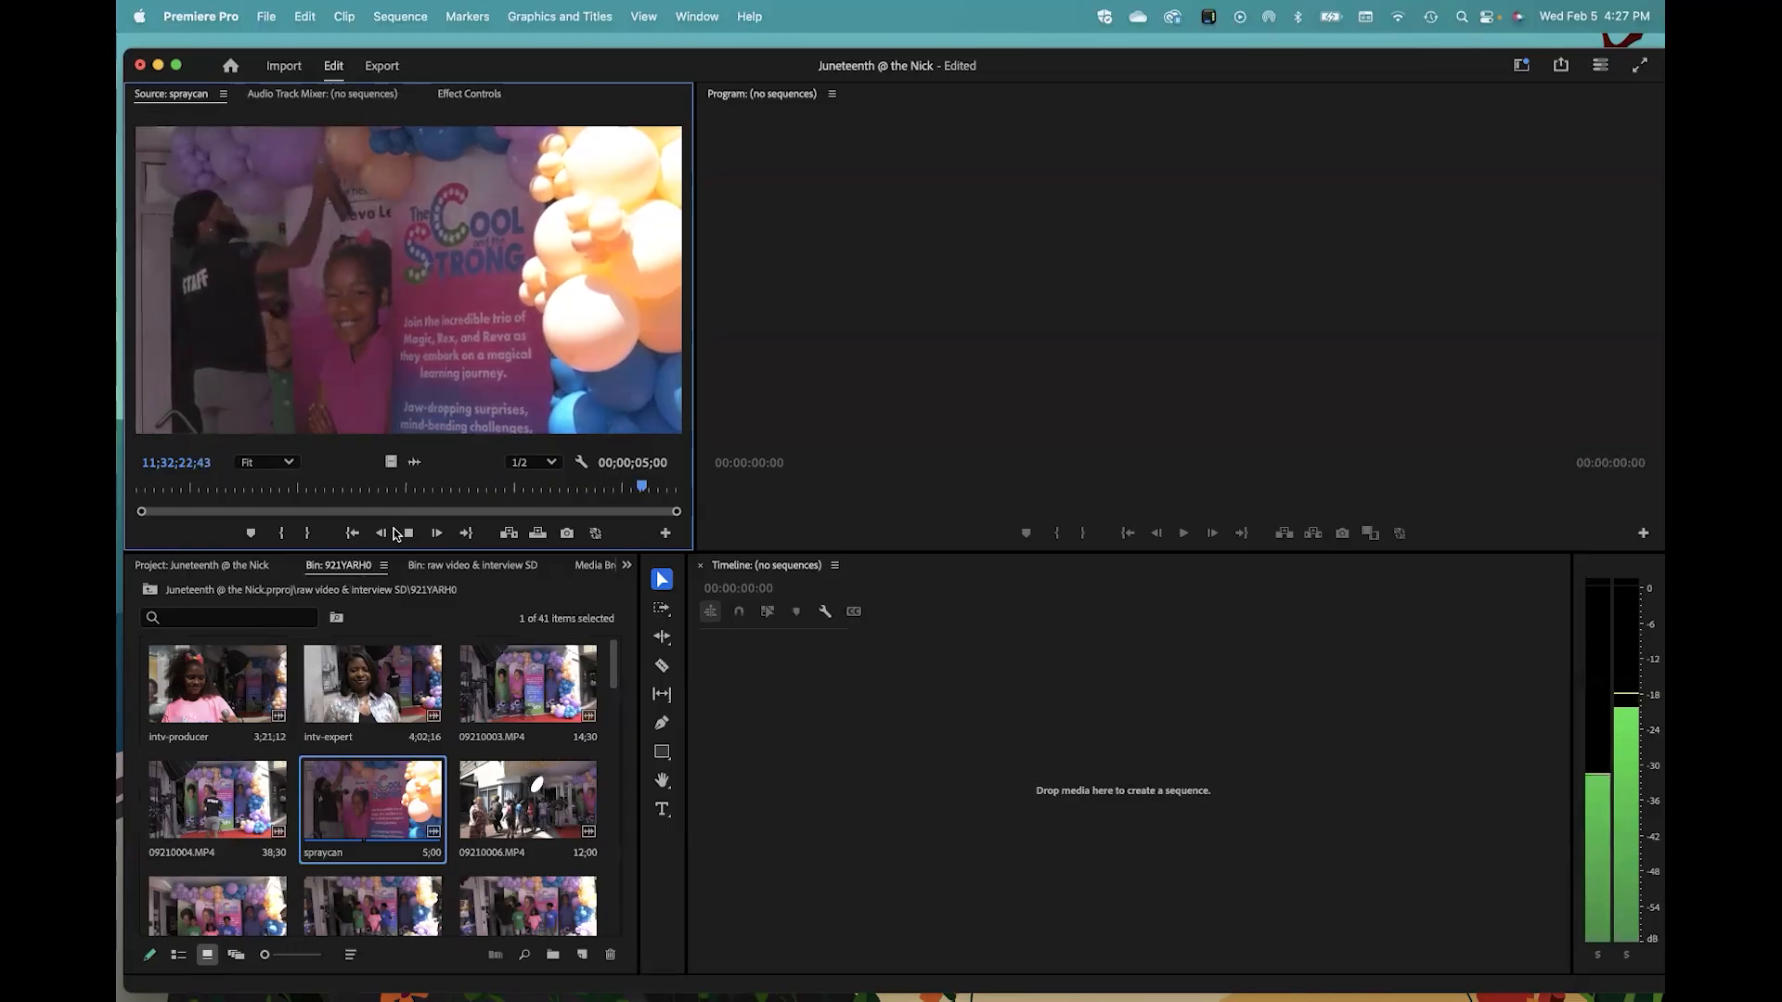
left_click(396, 534)
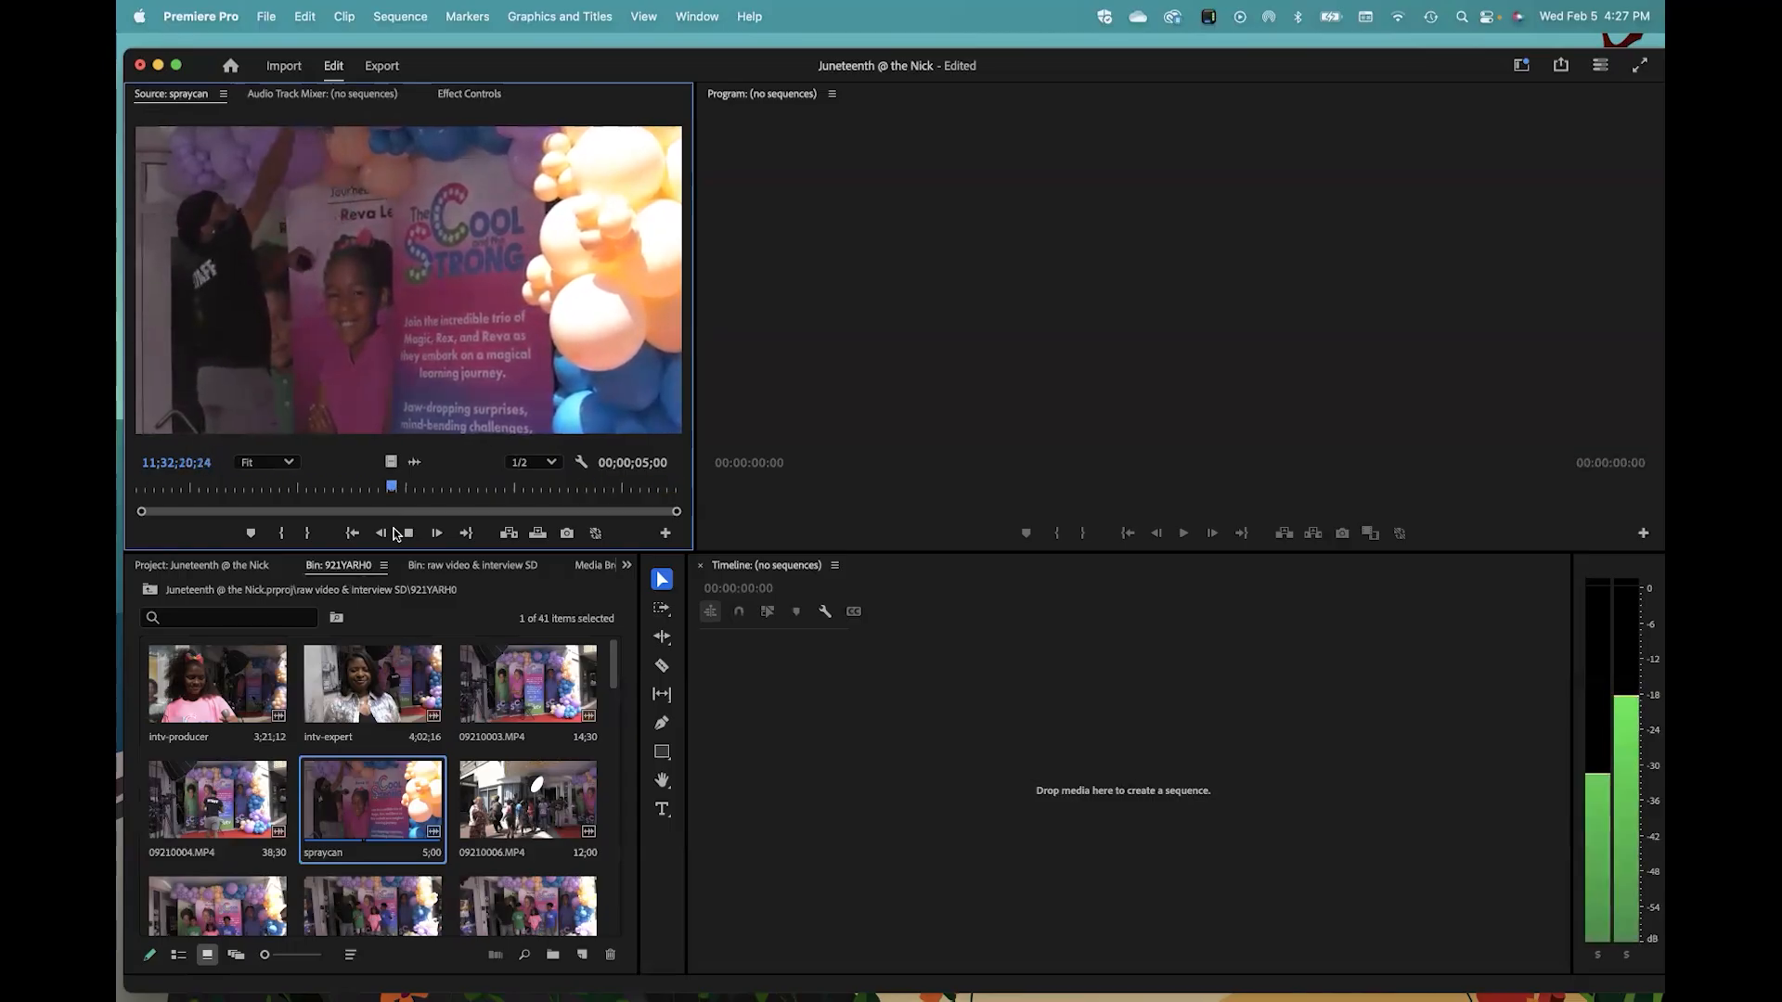
left_click(394, 530)
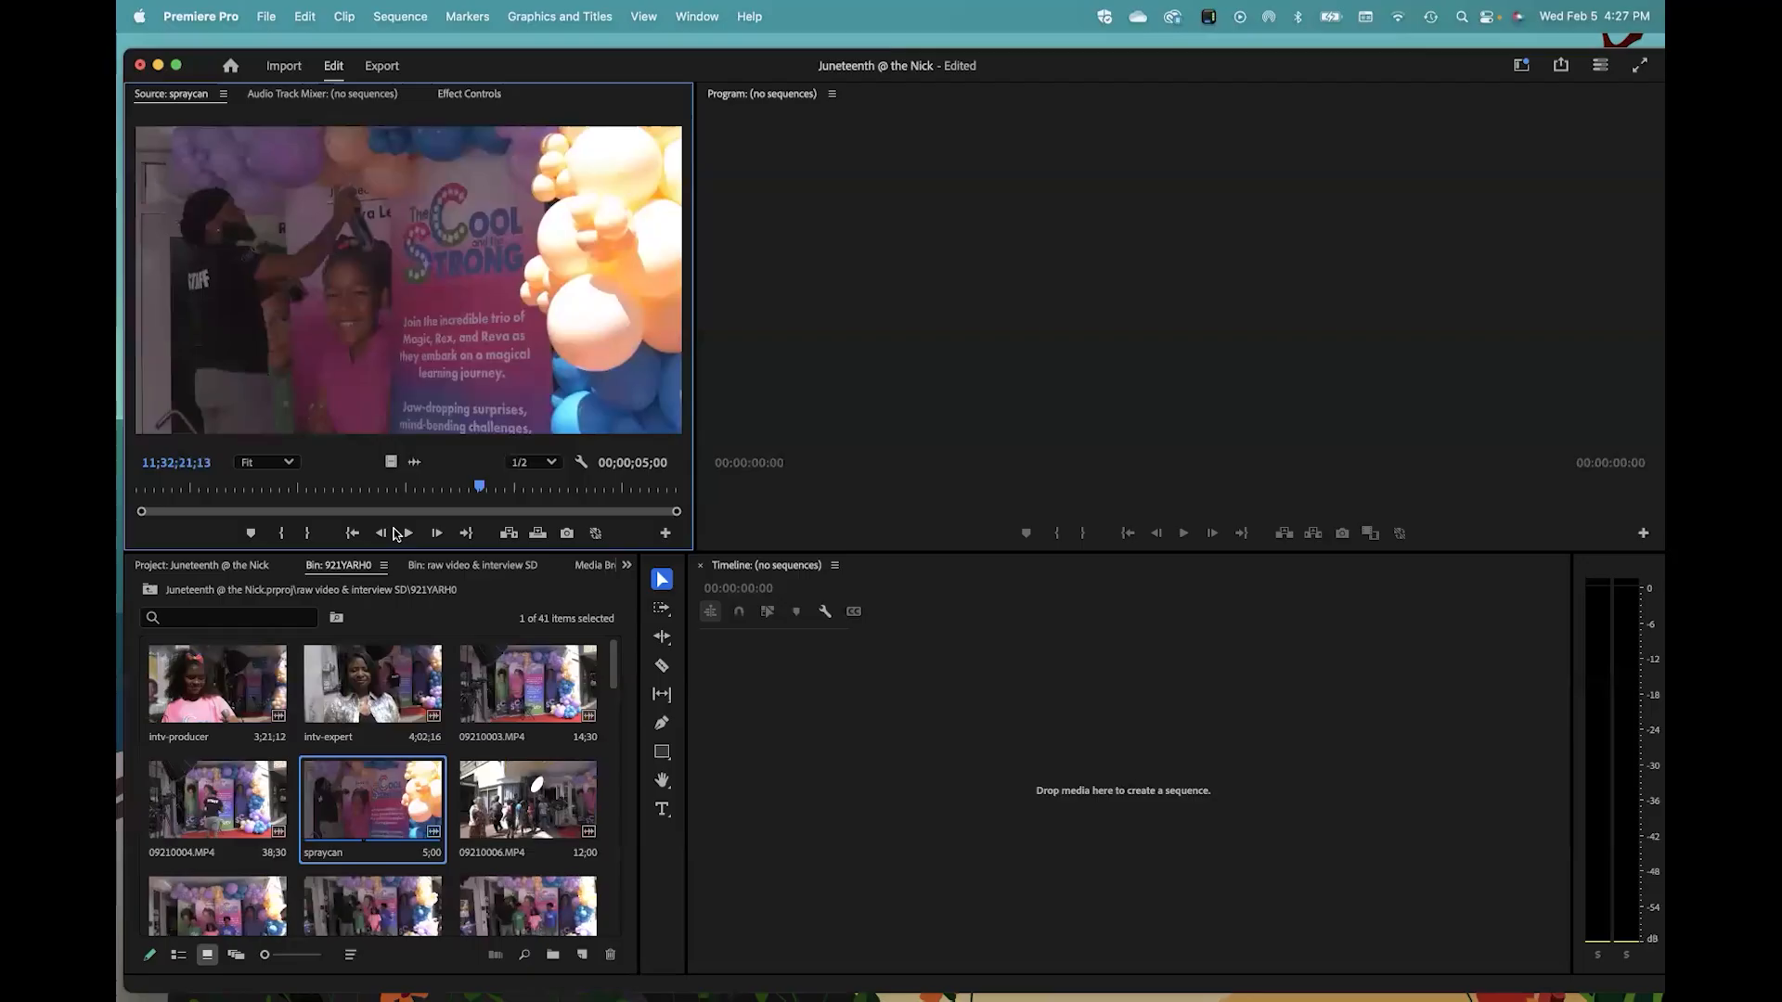
left_click(409, 533)
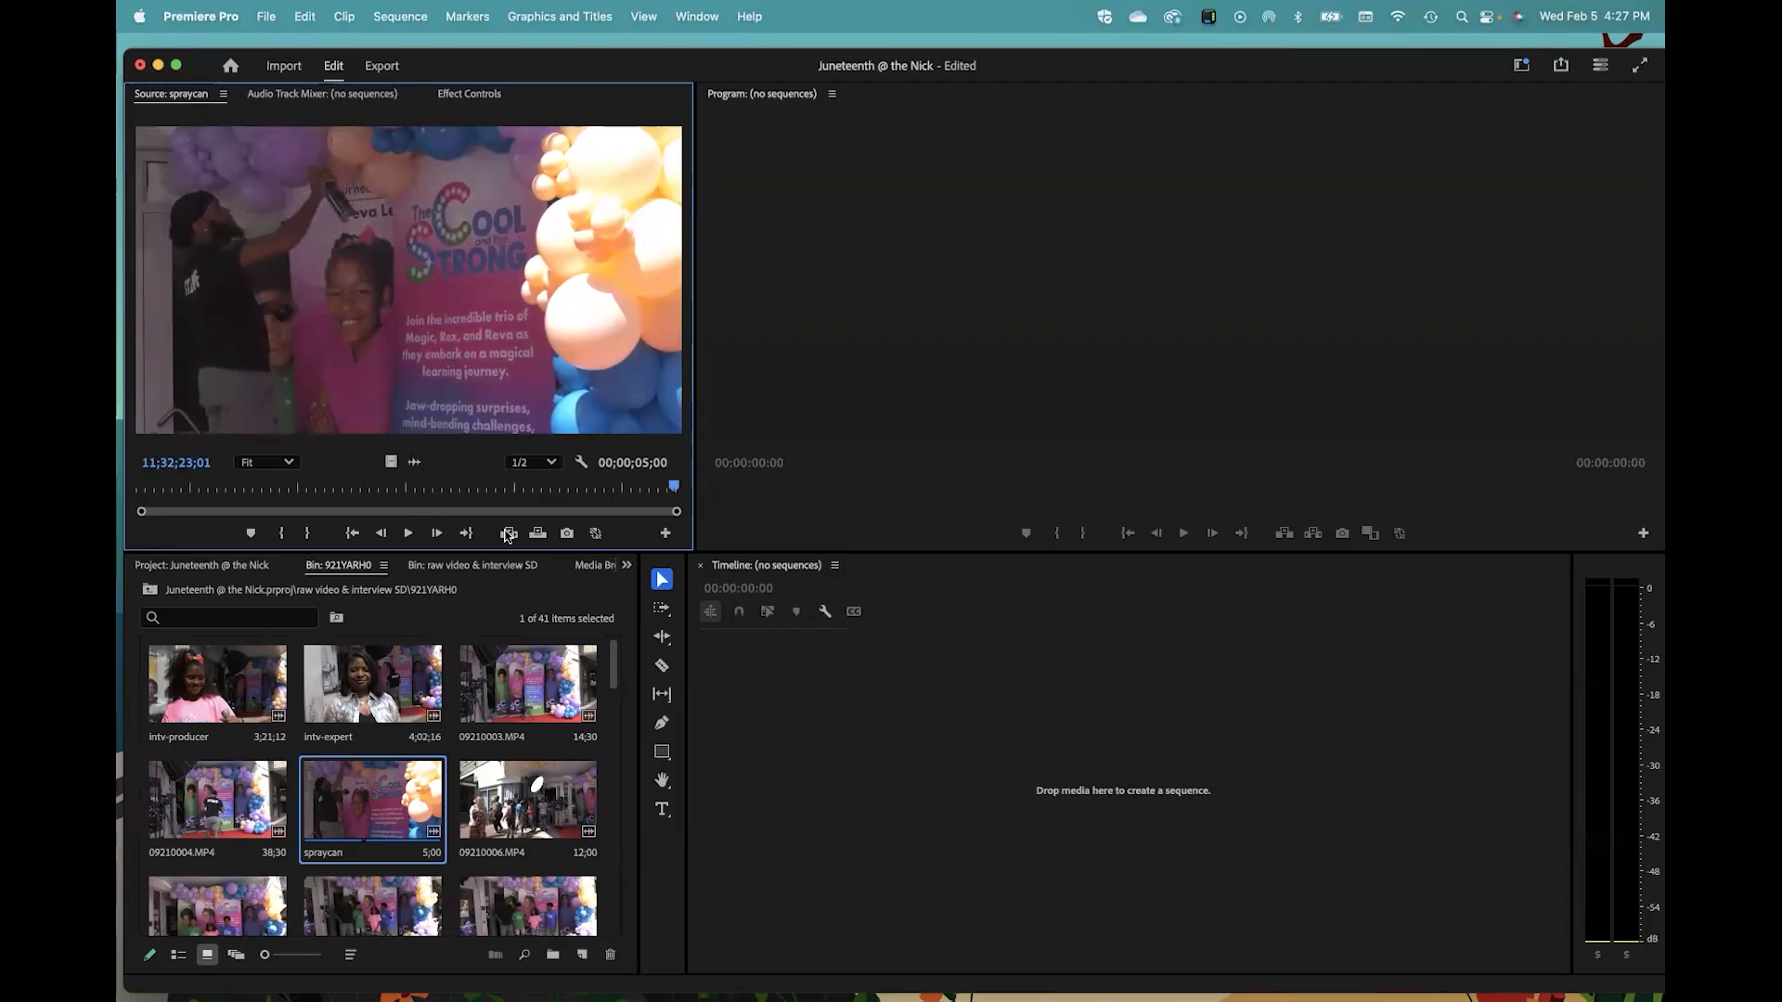
left_click_drag(672, 484, 265, 501)
key("space")
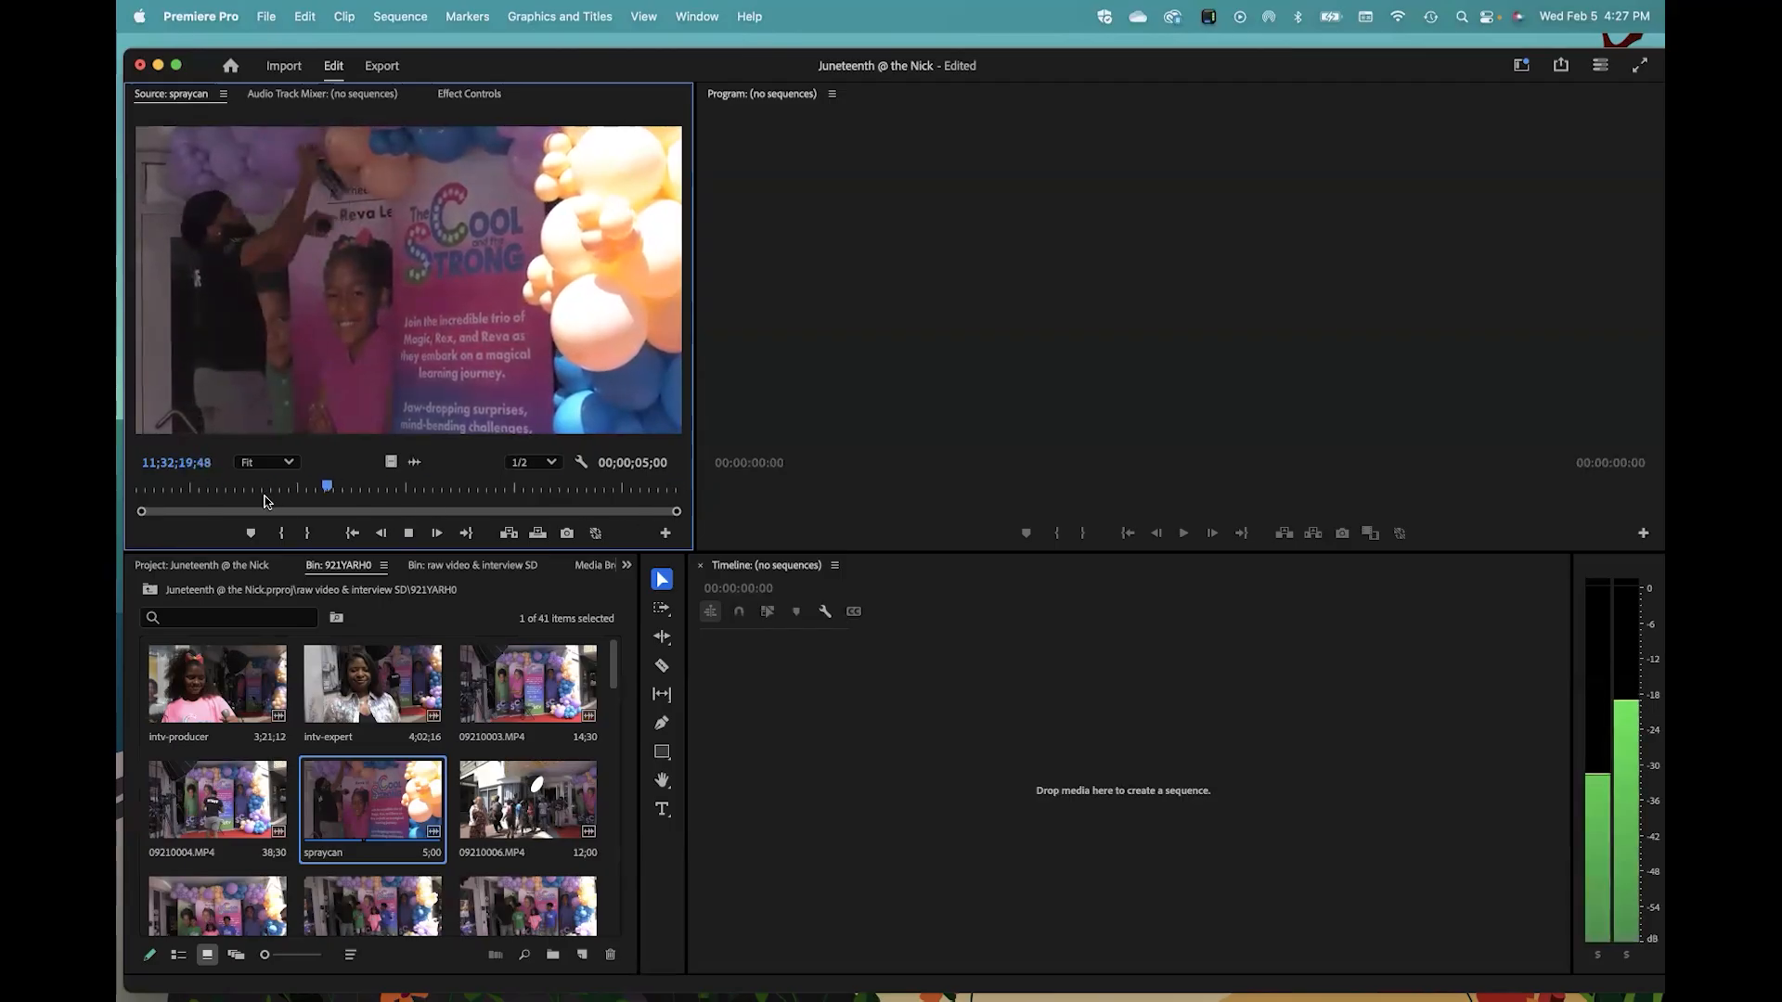
key("space")
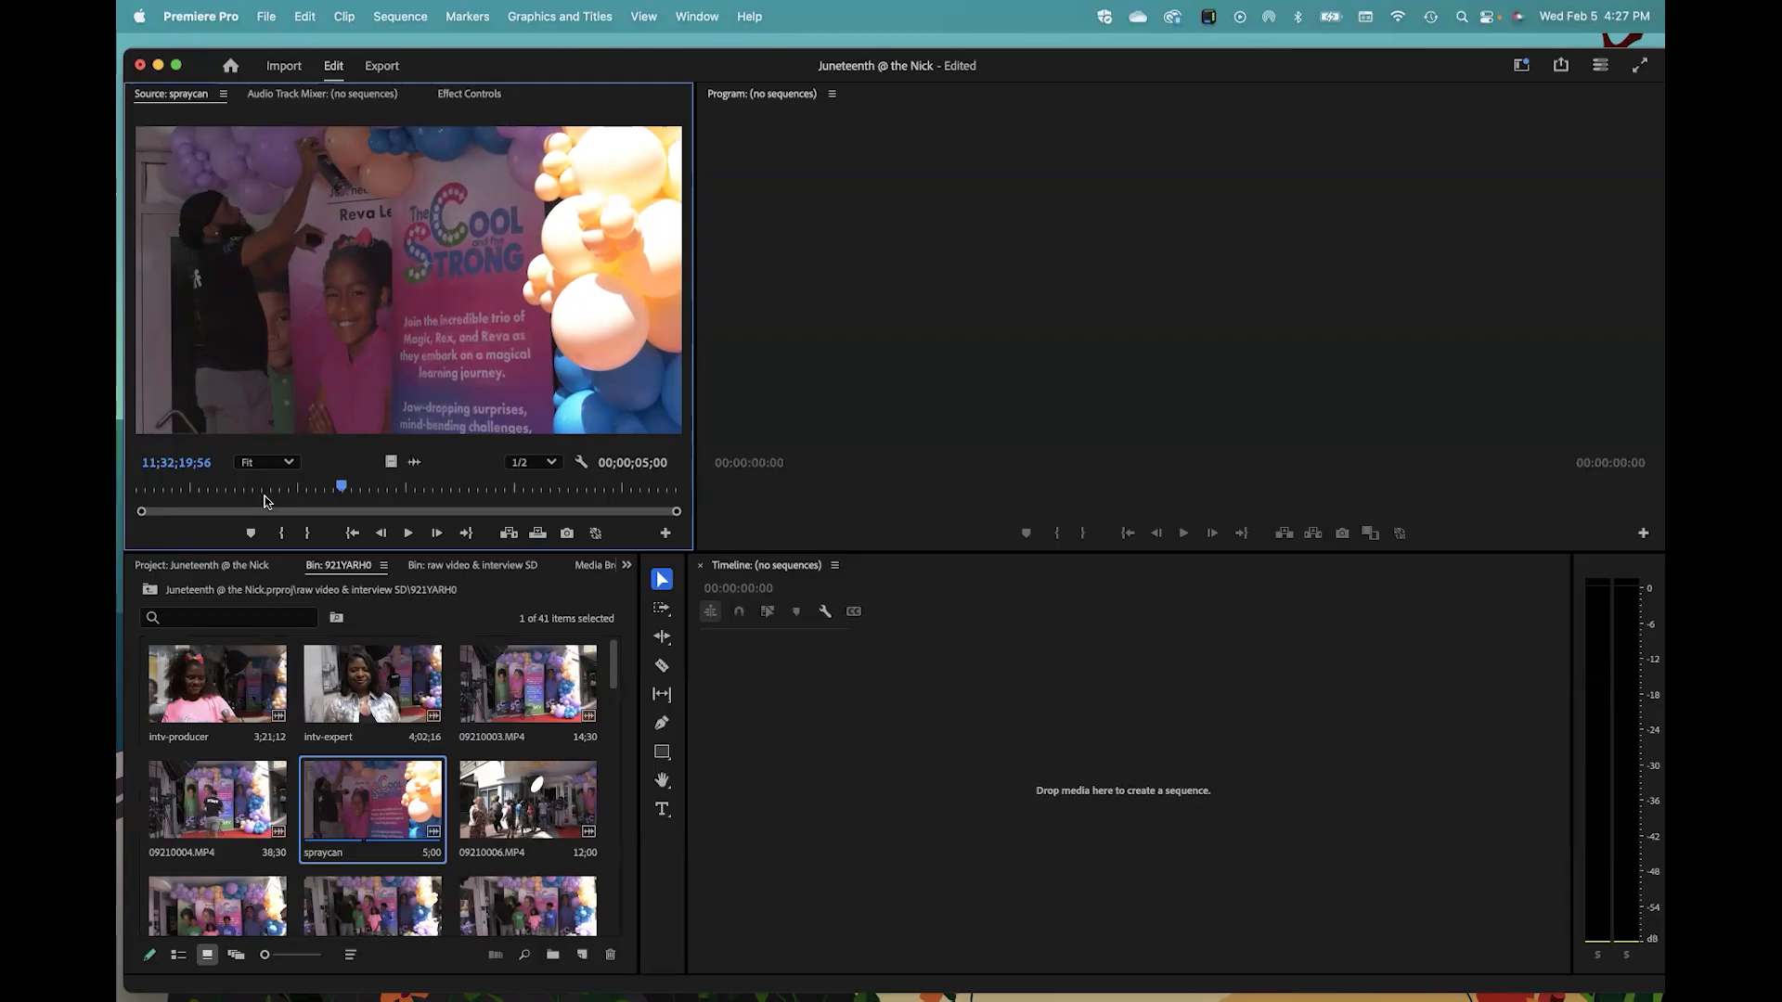
Step: Open clips 09210006.MP4 and 09210016.MP4 in the Source monitor and scrub through each one
double_click(528, 802)
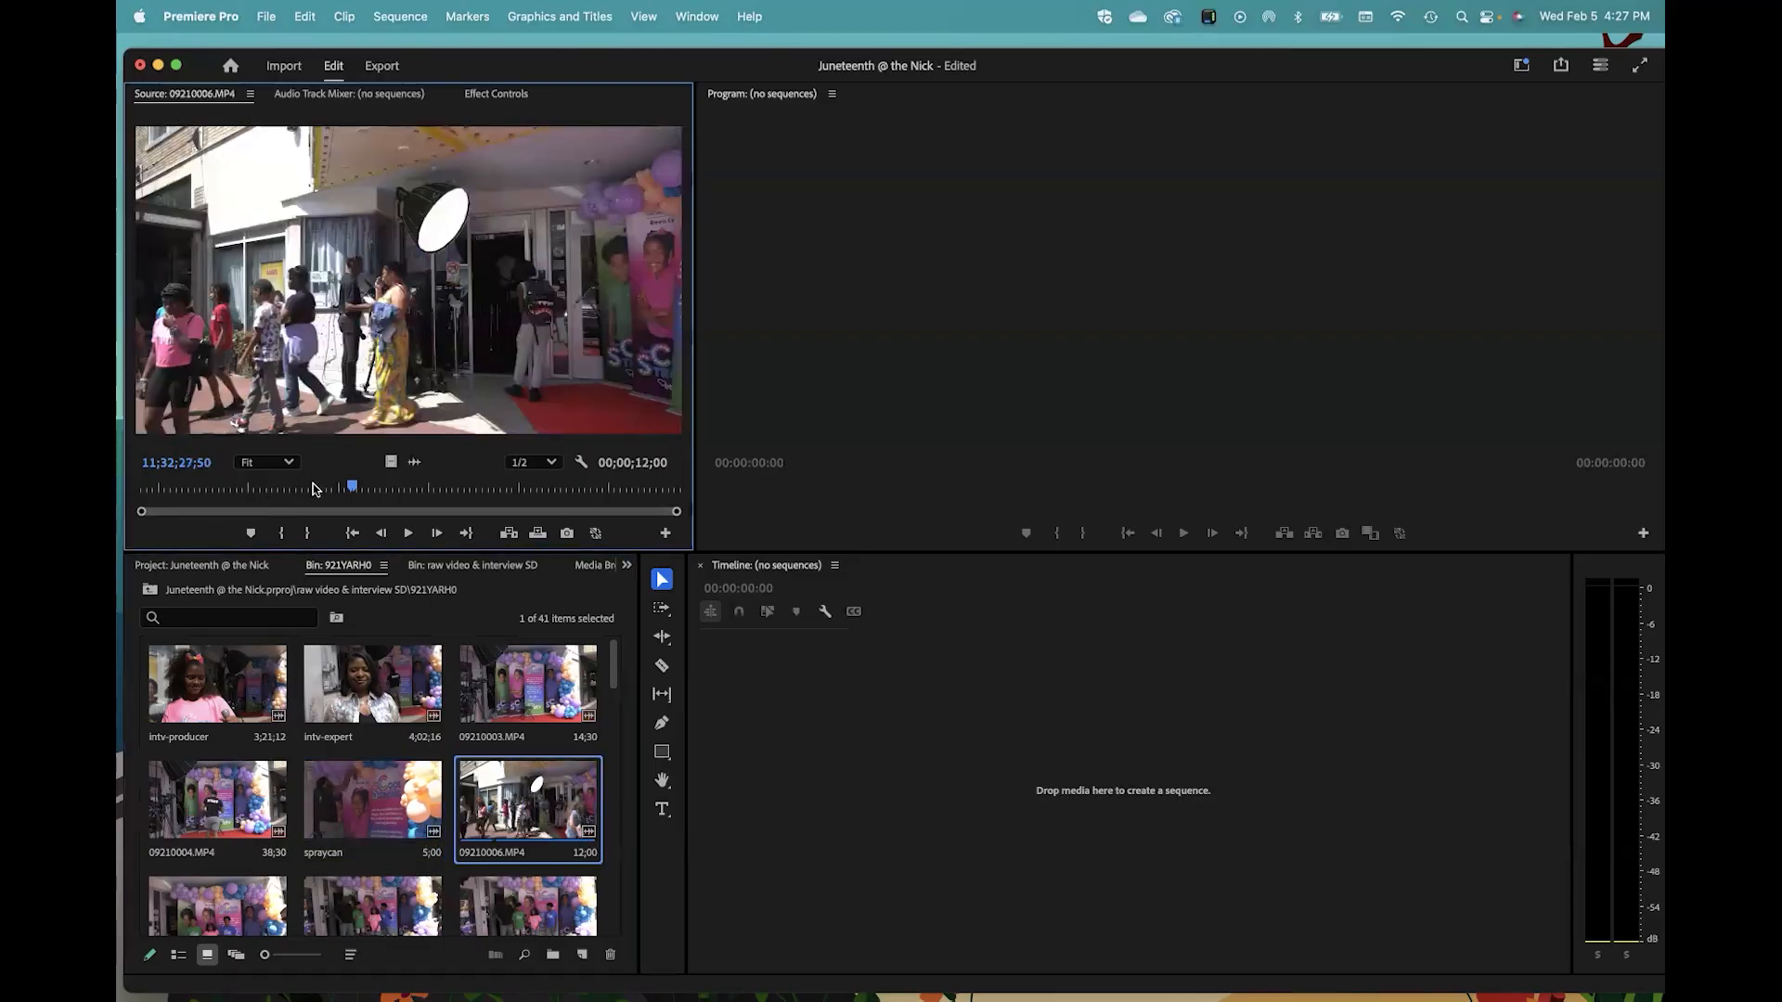
left_click_drag(348, 483, 216, 536)
scroll(329, 772, "down", 5)
scroll(328, 772, "down", 3)
double_click(235, 793)
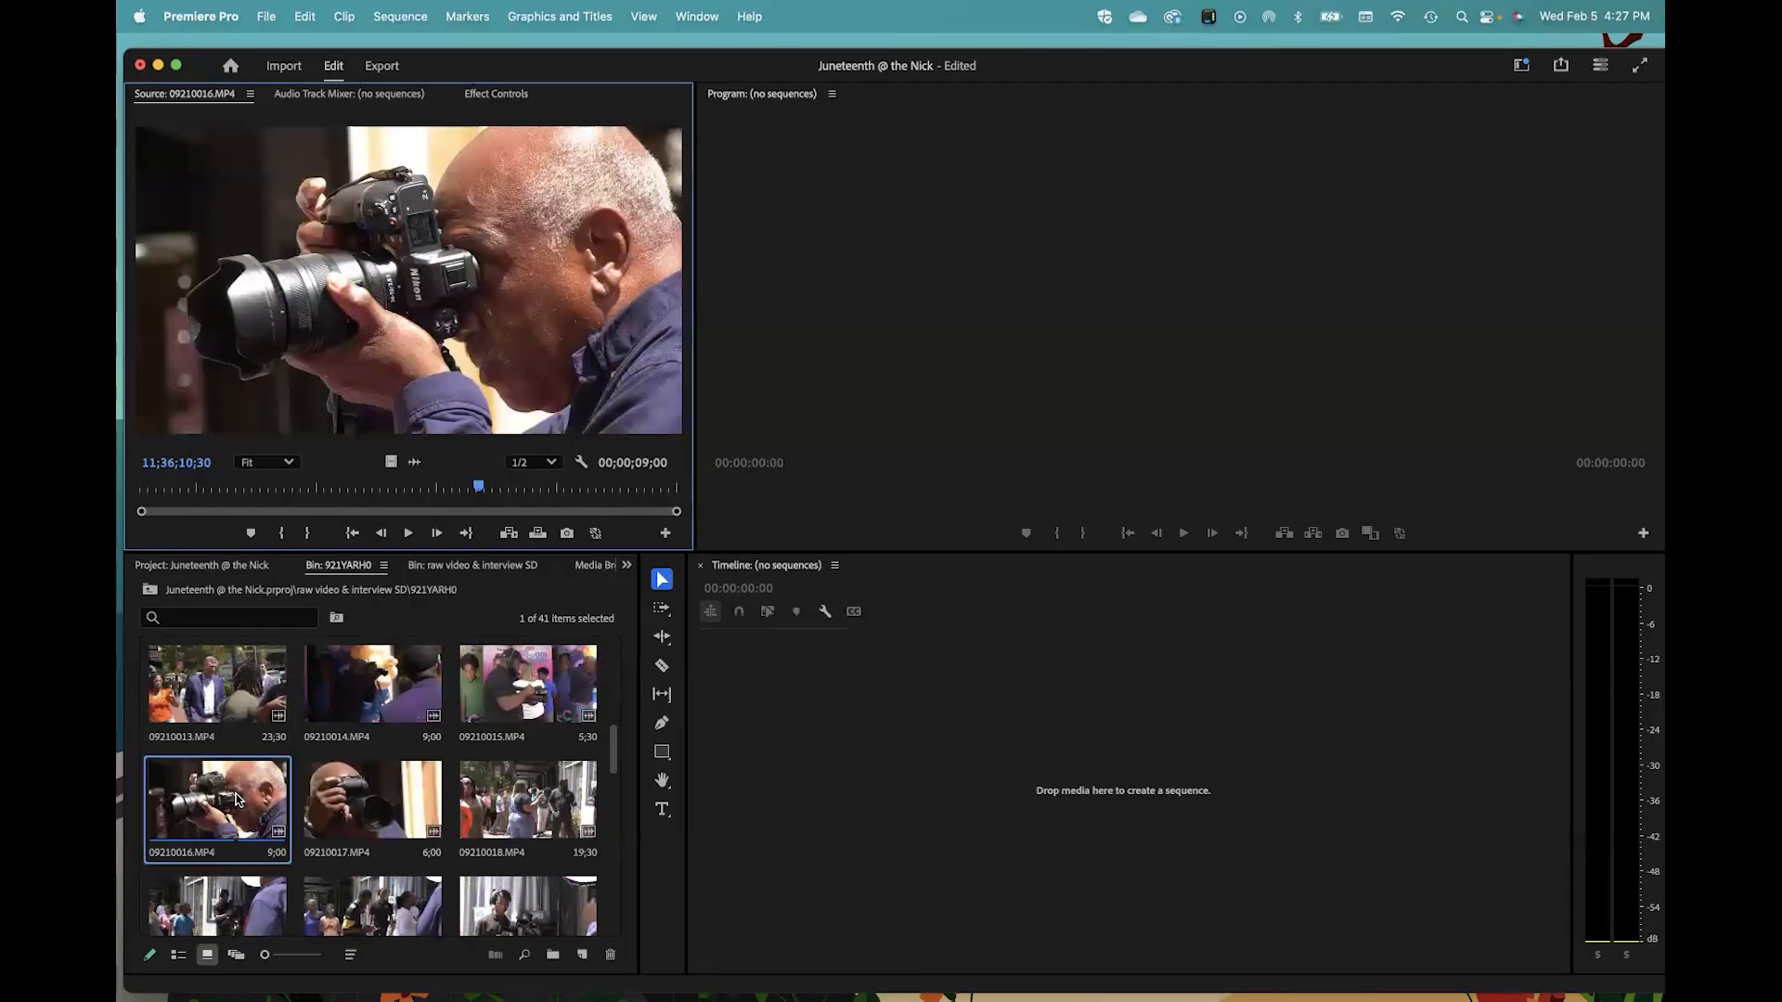
left_click_drag(478, 486, 288, 502)
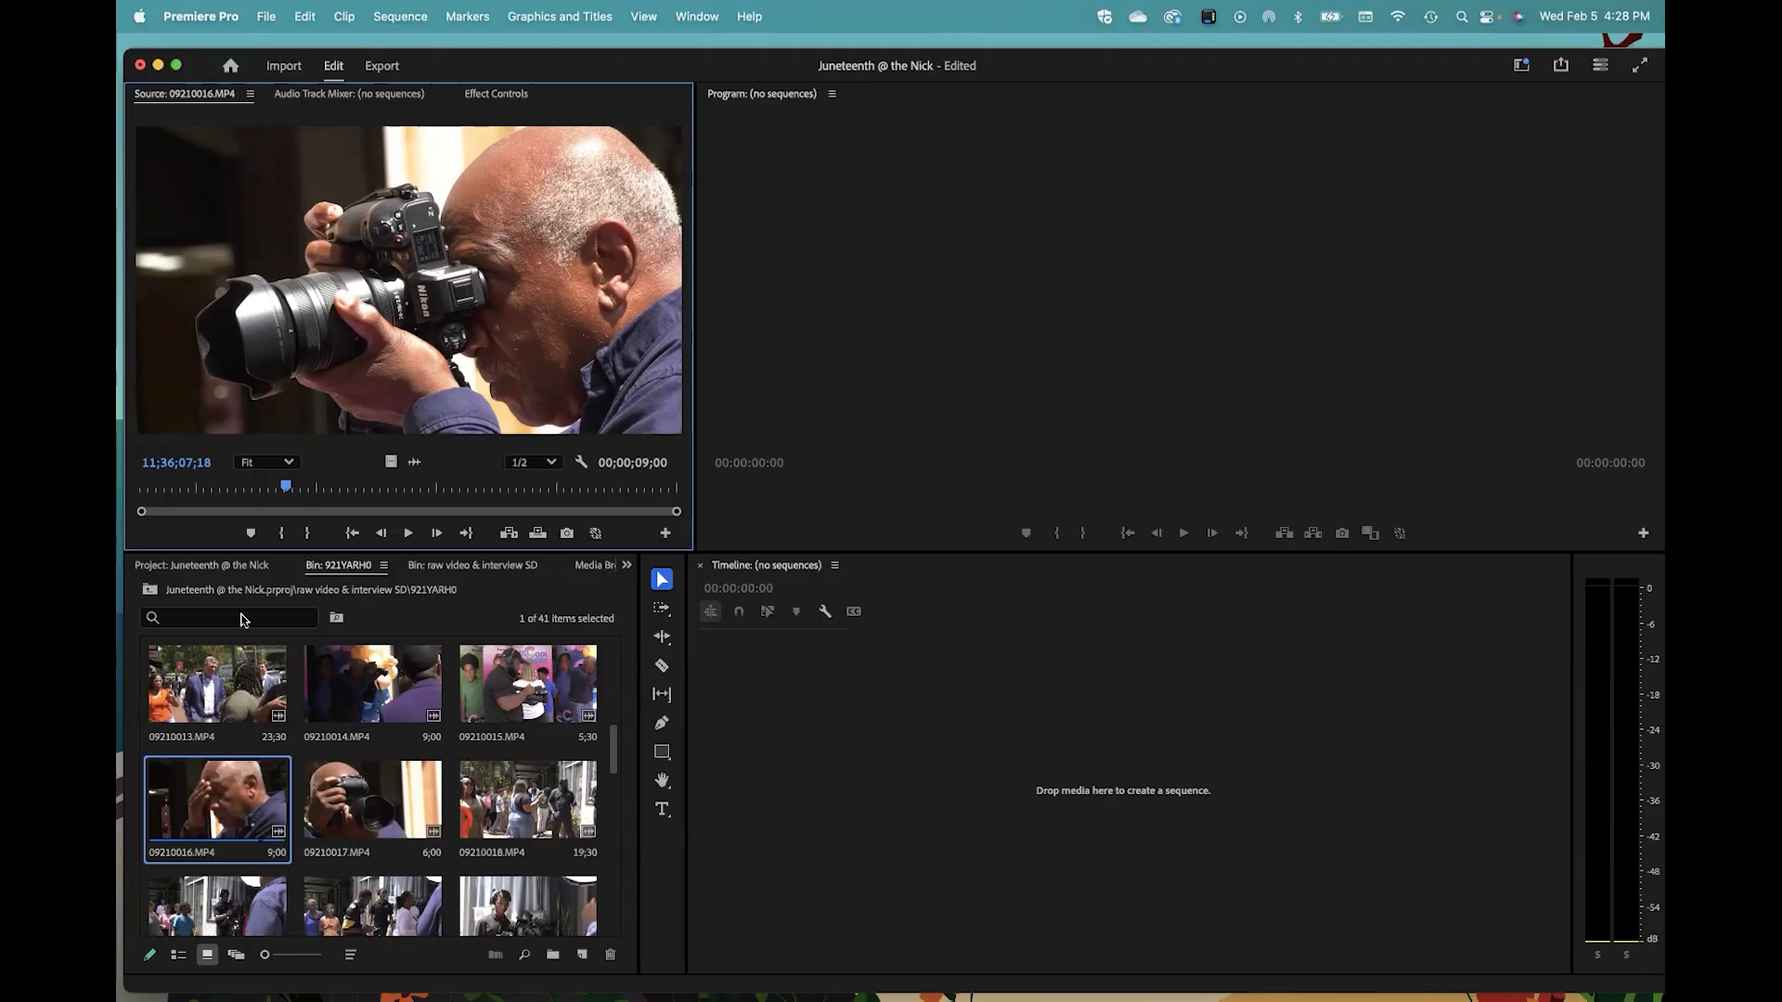
Step: Display the 921YARH0 bin as a list and go to the renamed clips at its end
left_click(383, 757)
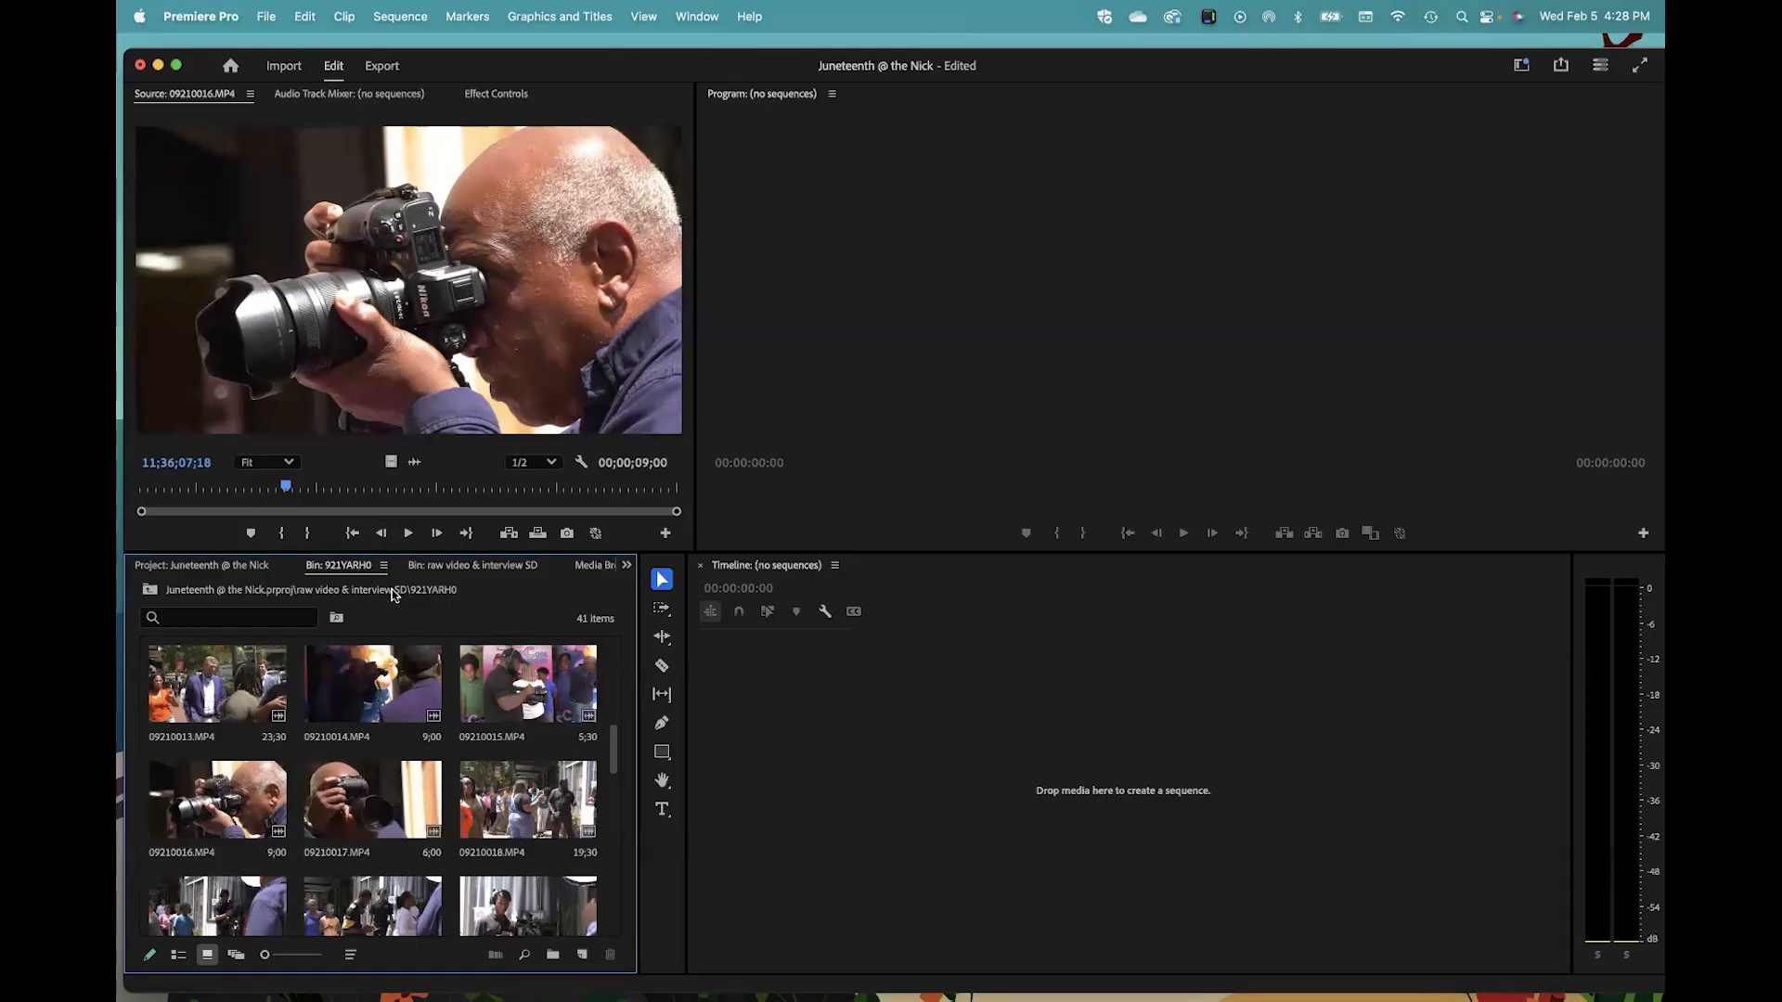
left_click(383, 566)
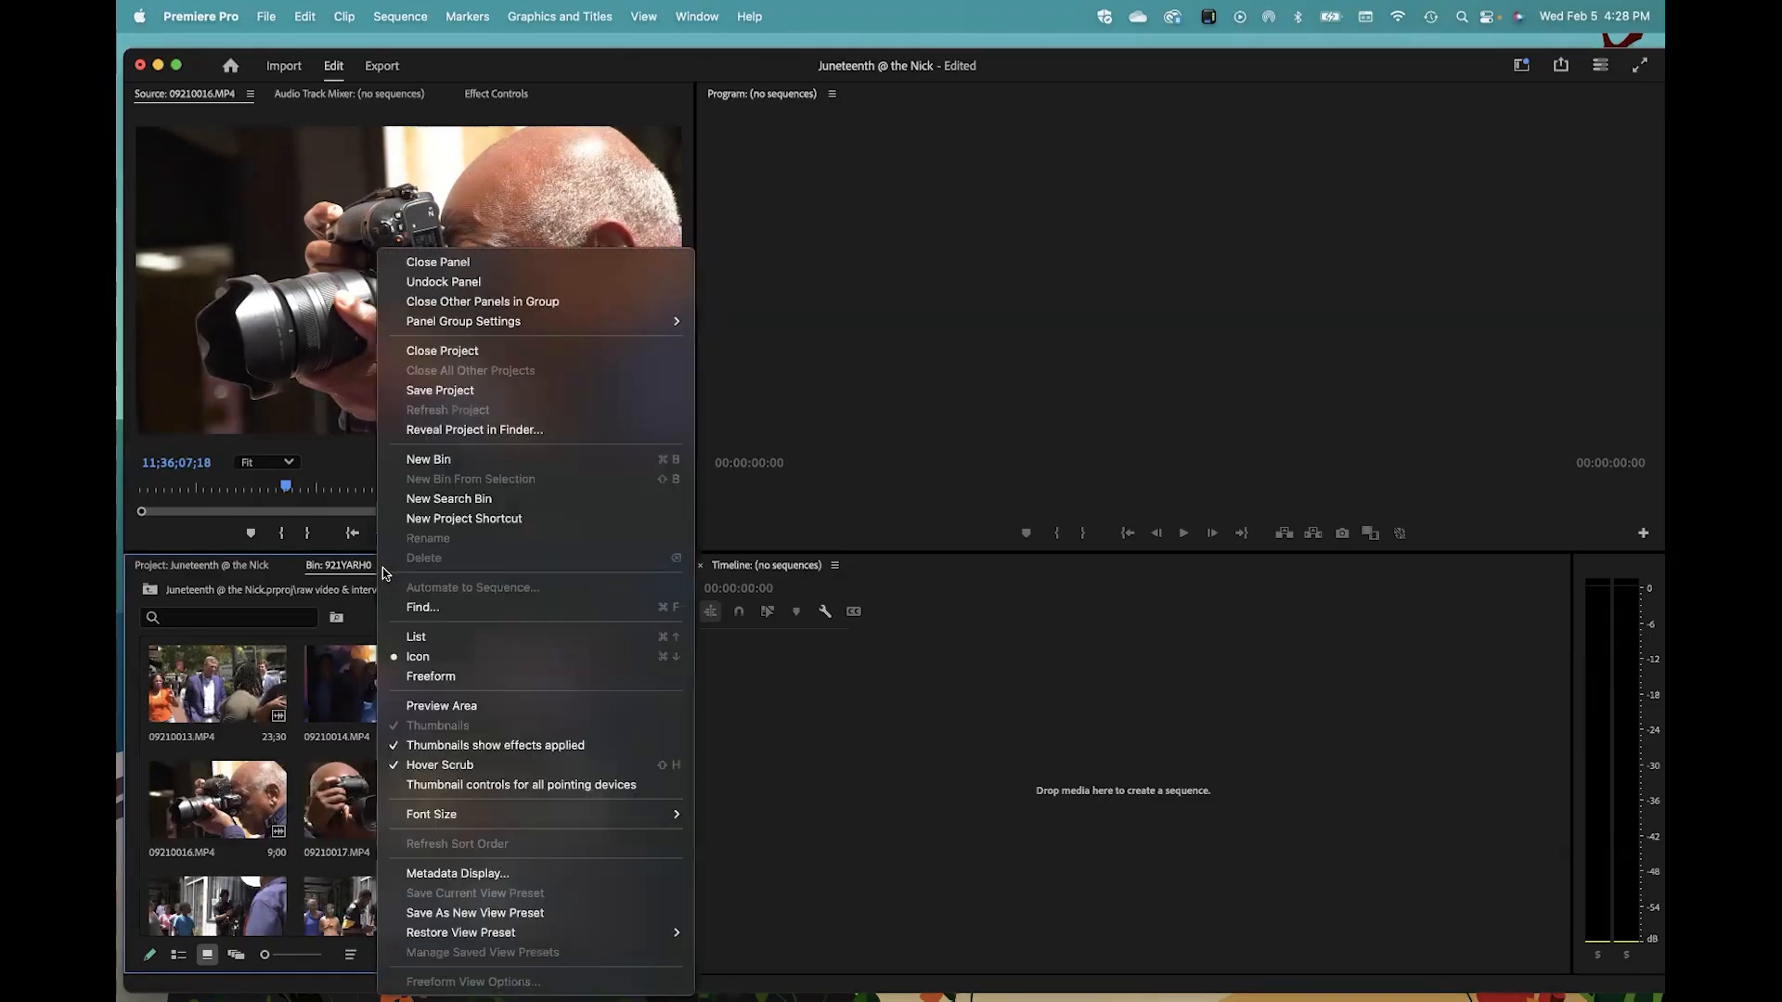
left_click(418, 636)
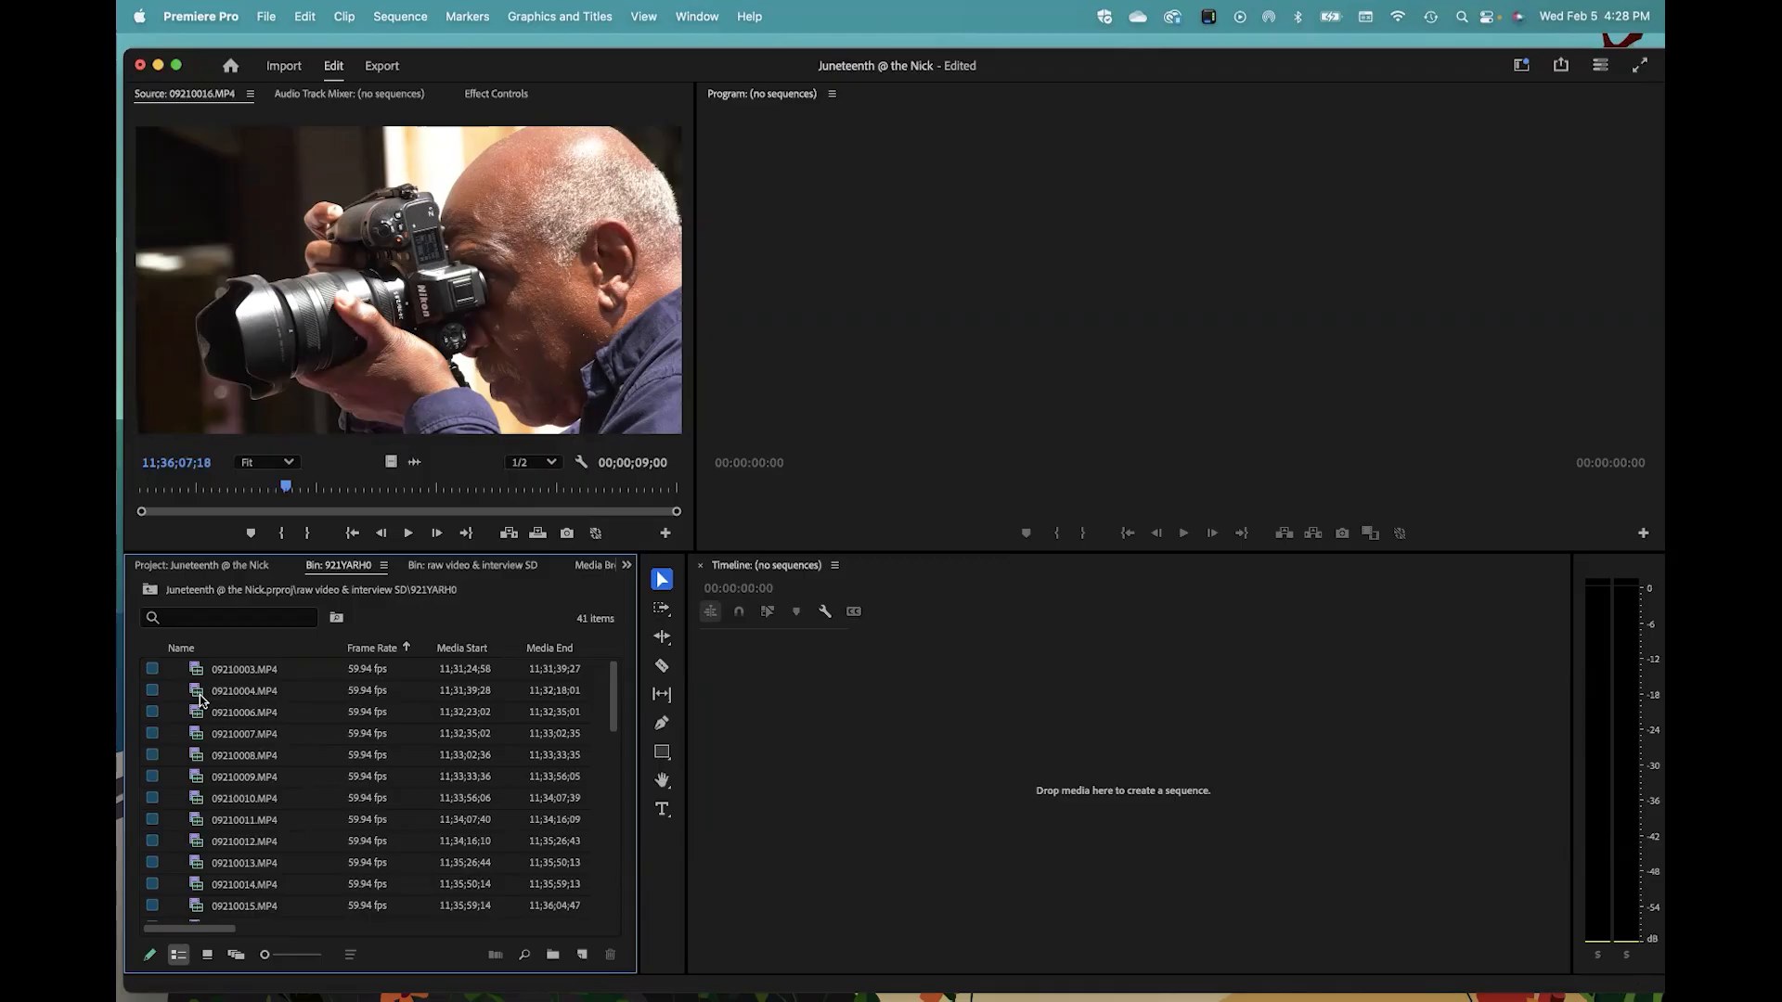
mouse_move(196, 675)
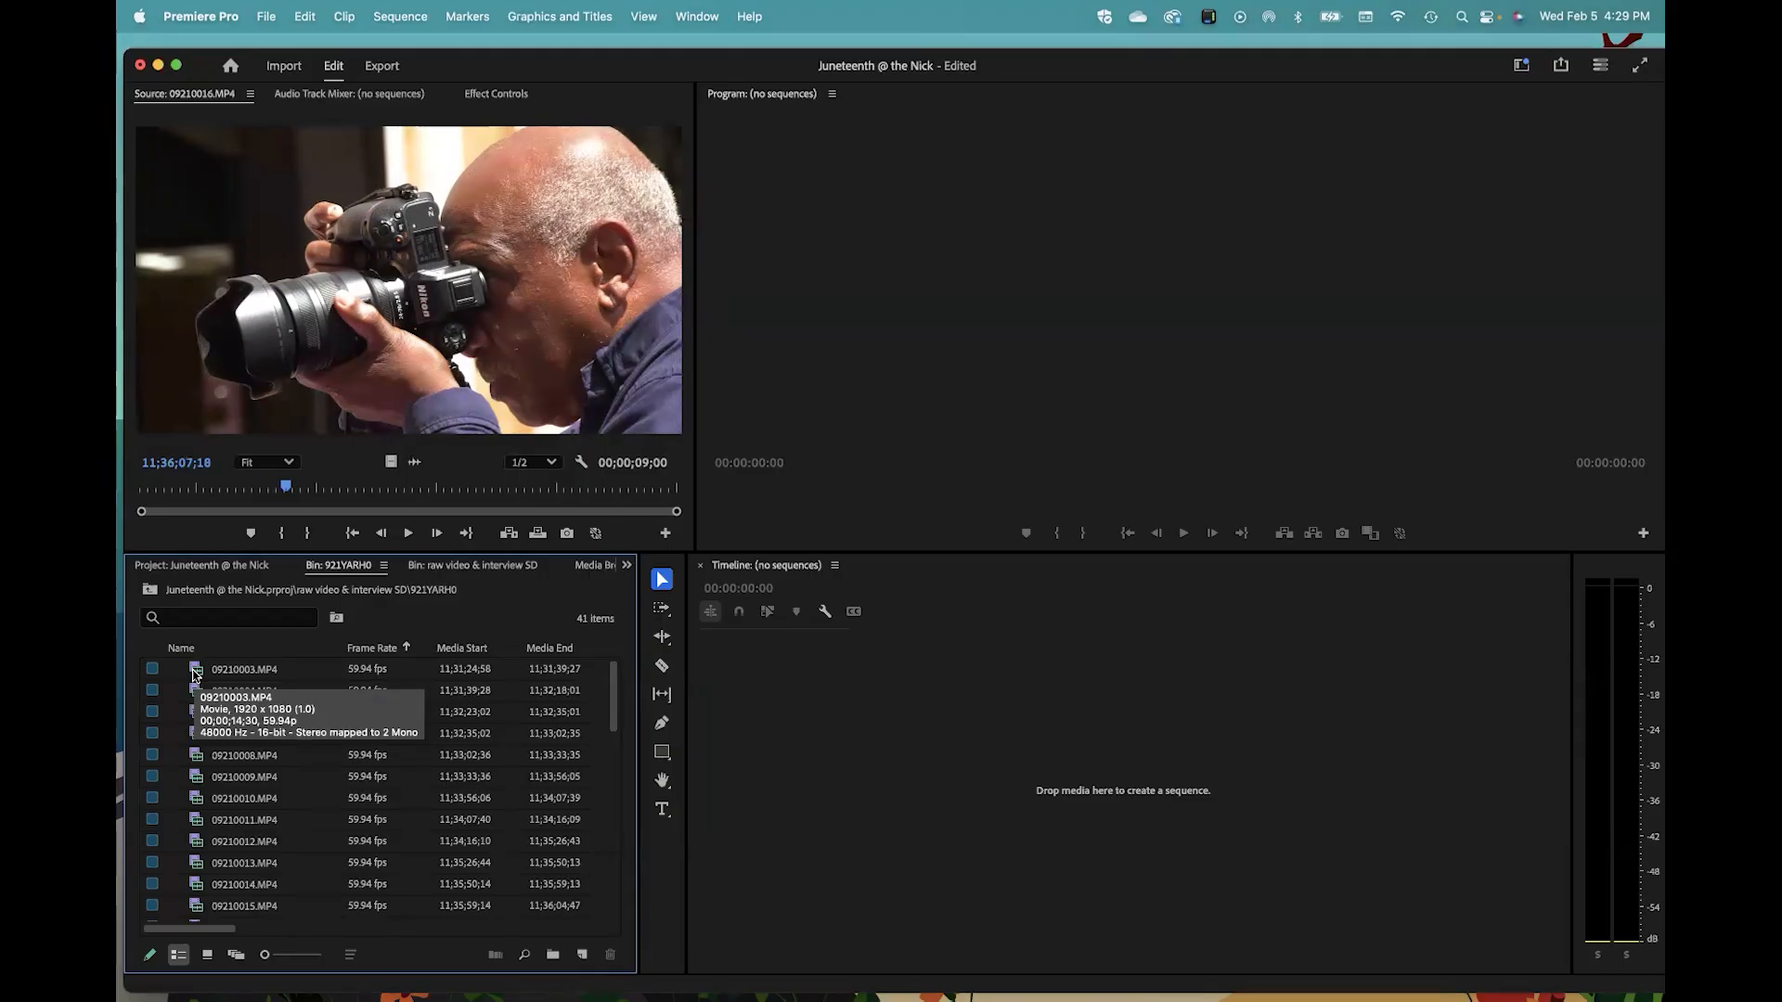
scroll(613, 691, "down", 1)
left_click_drag(612, 691, 609, 886)
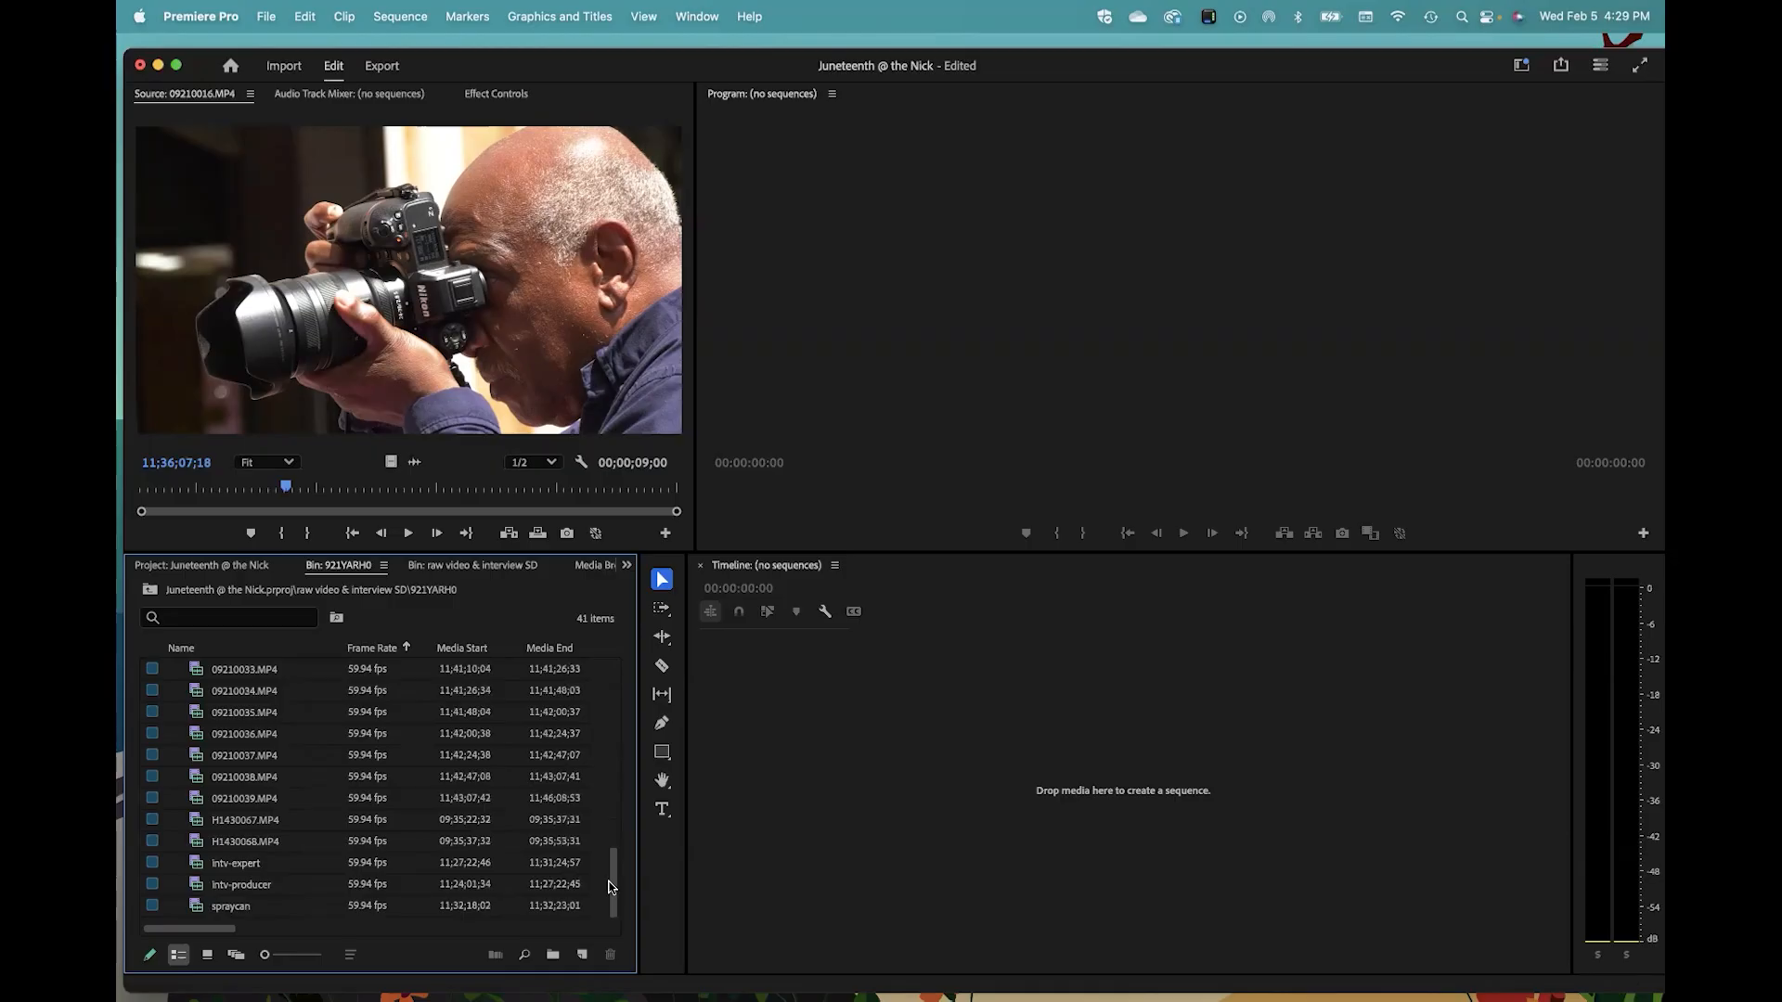
Step: Open intv-expert, intv-producer and spraycan one after another in the Source monitor
double_click(201, 869)
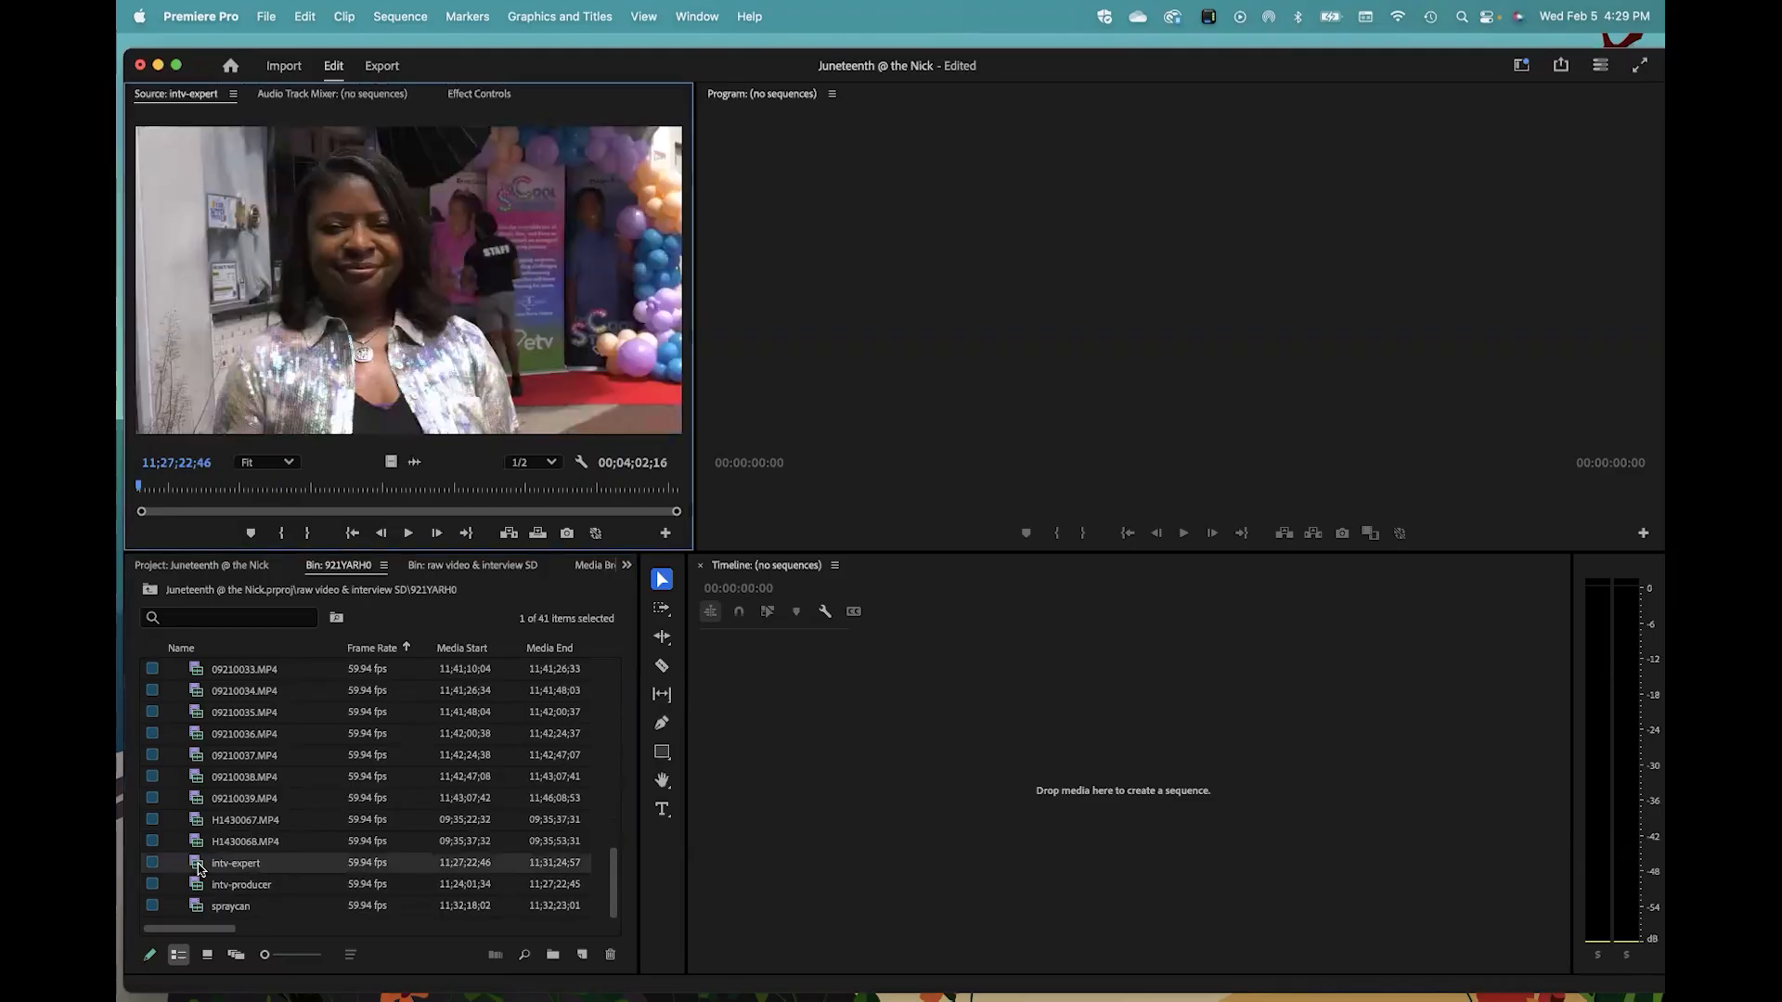
double_click(198, 886)
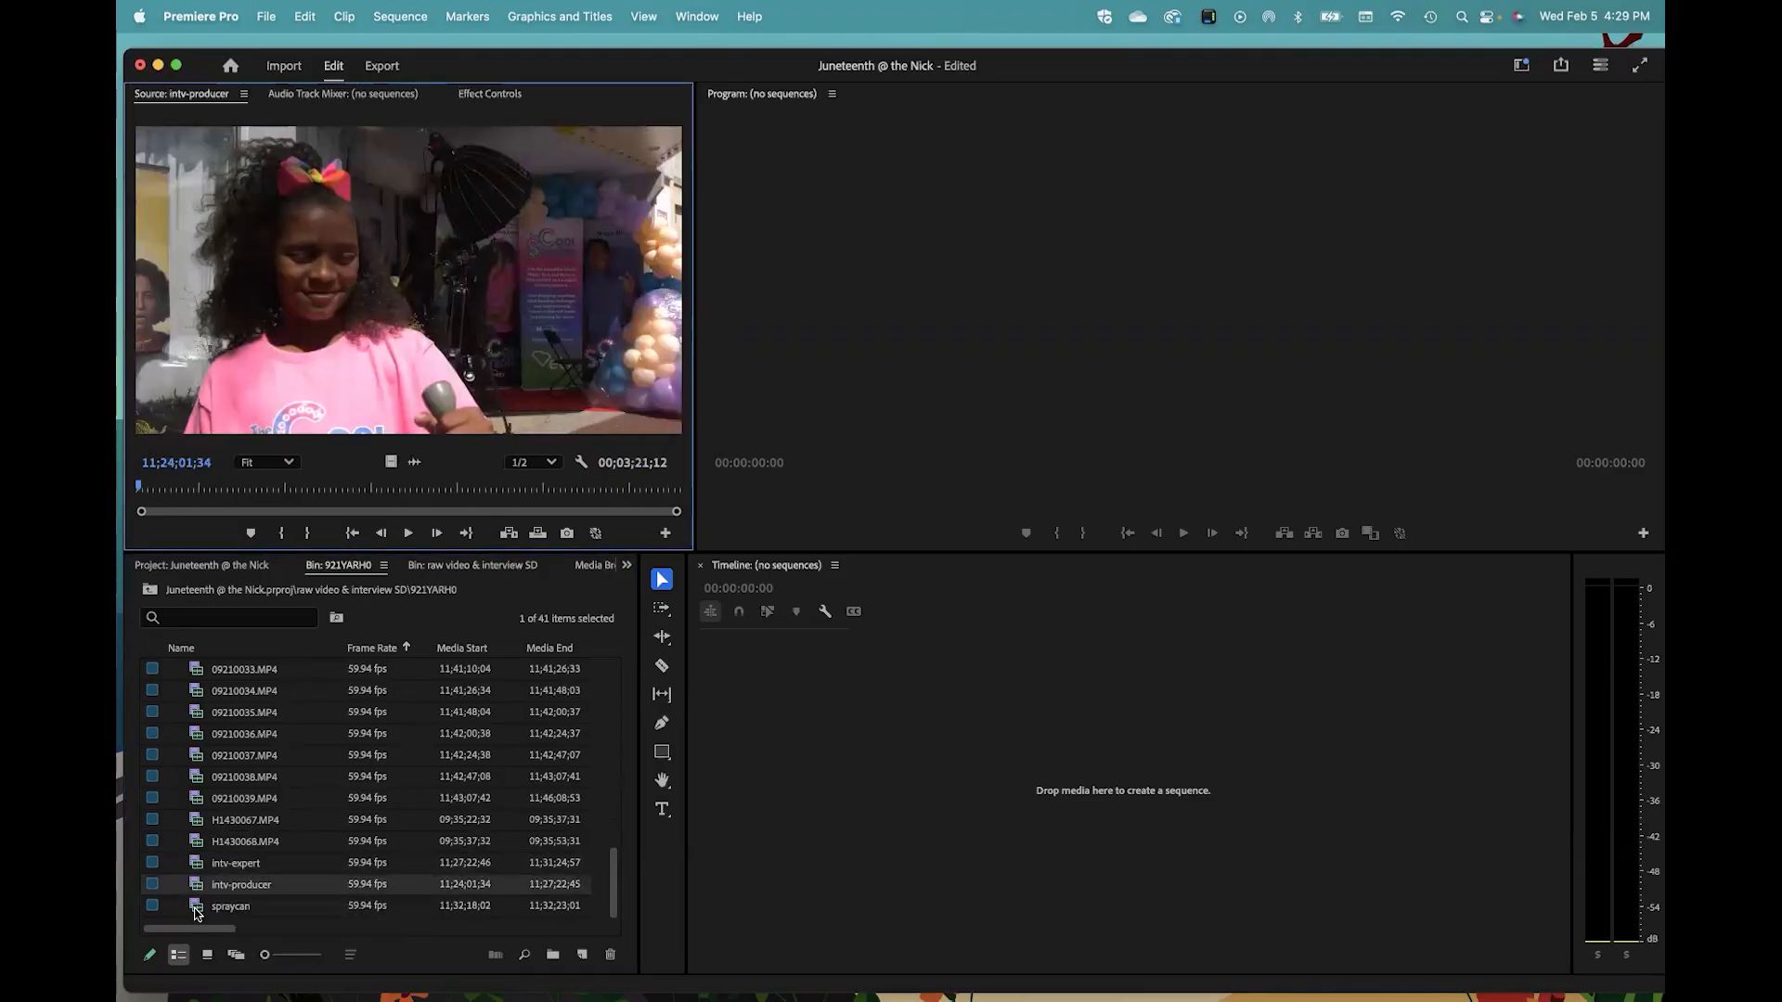
left_click(198, 909)
double_click(198, 909)
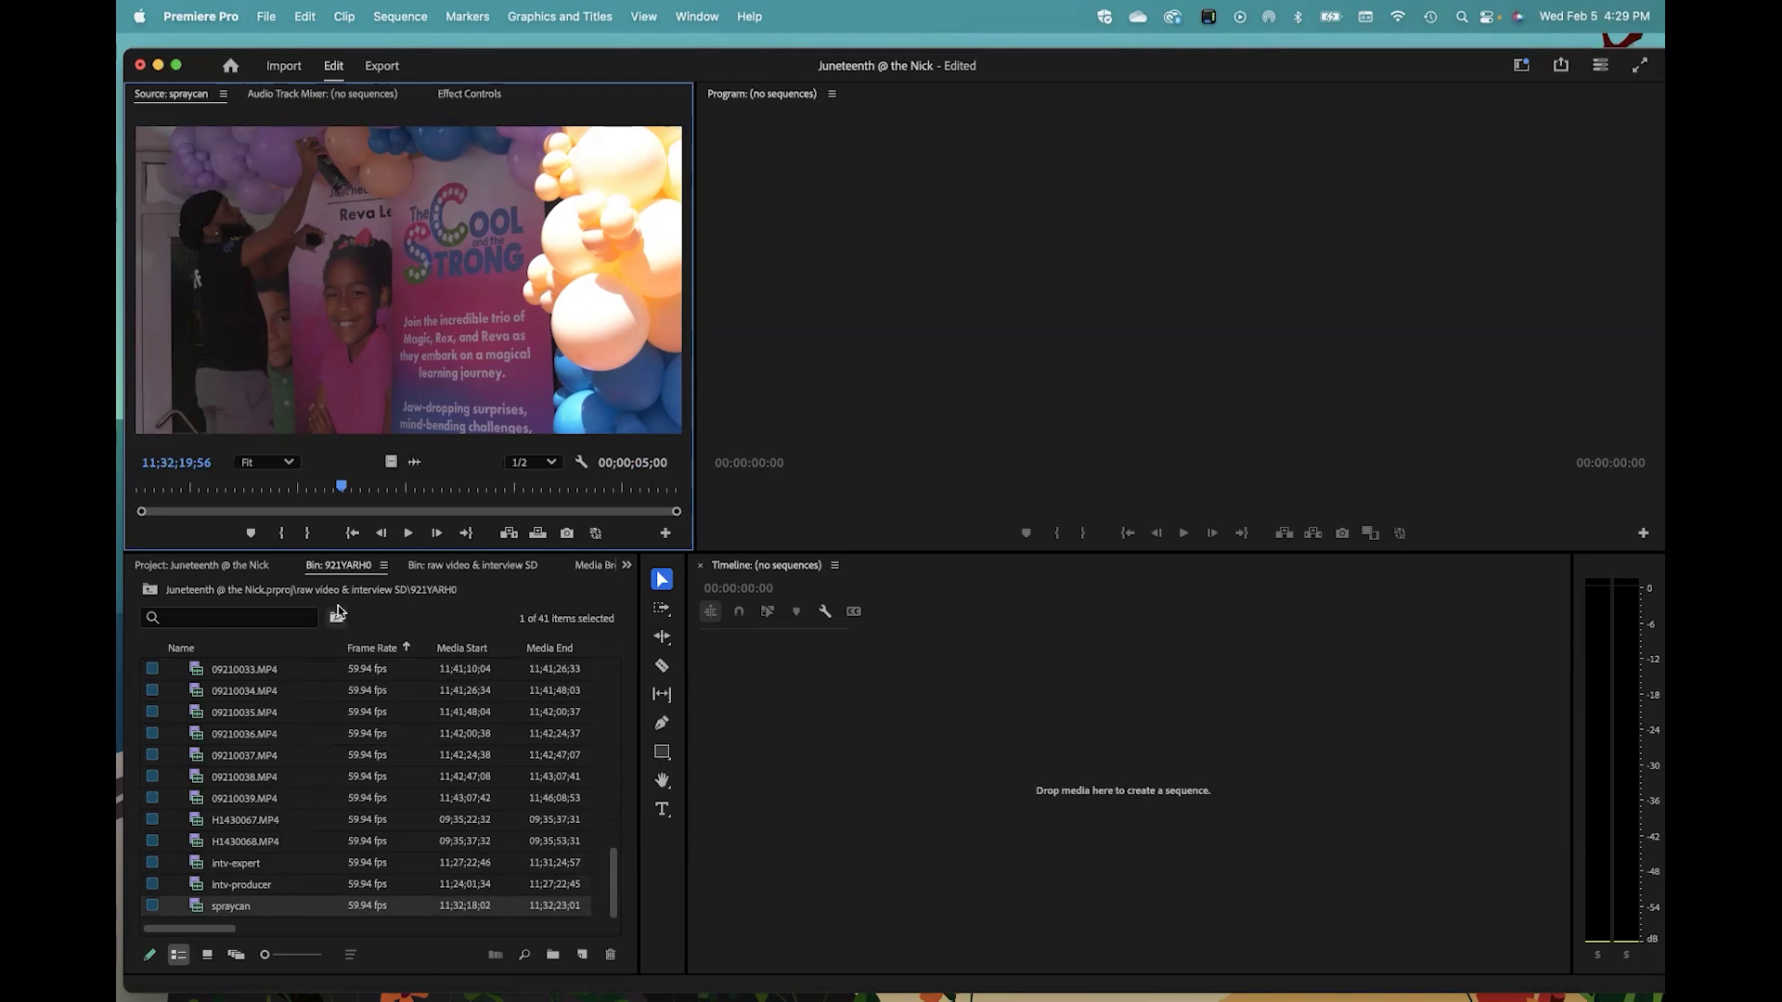
Step: Return the 921YARH0 bin to icon view with the smallest thumbnail size
left_click(383, 567)
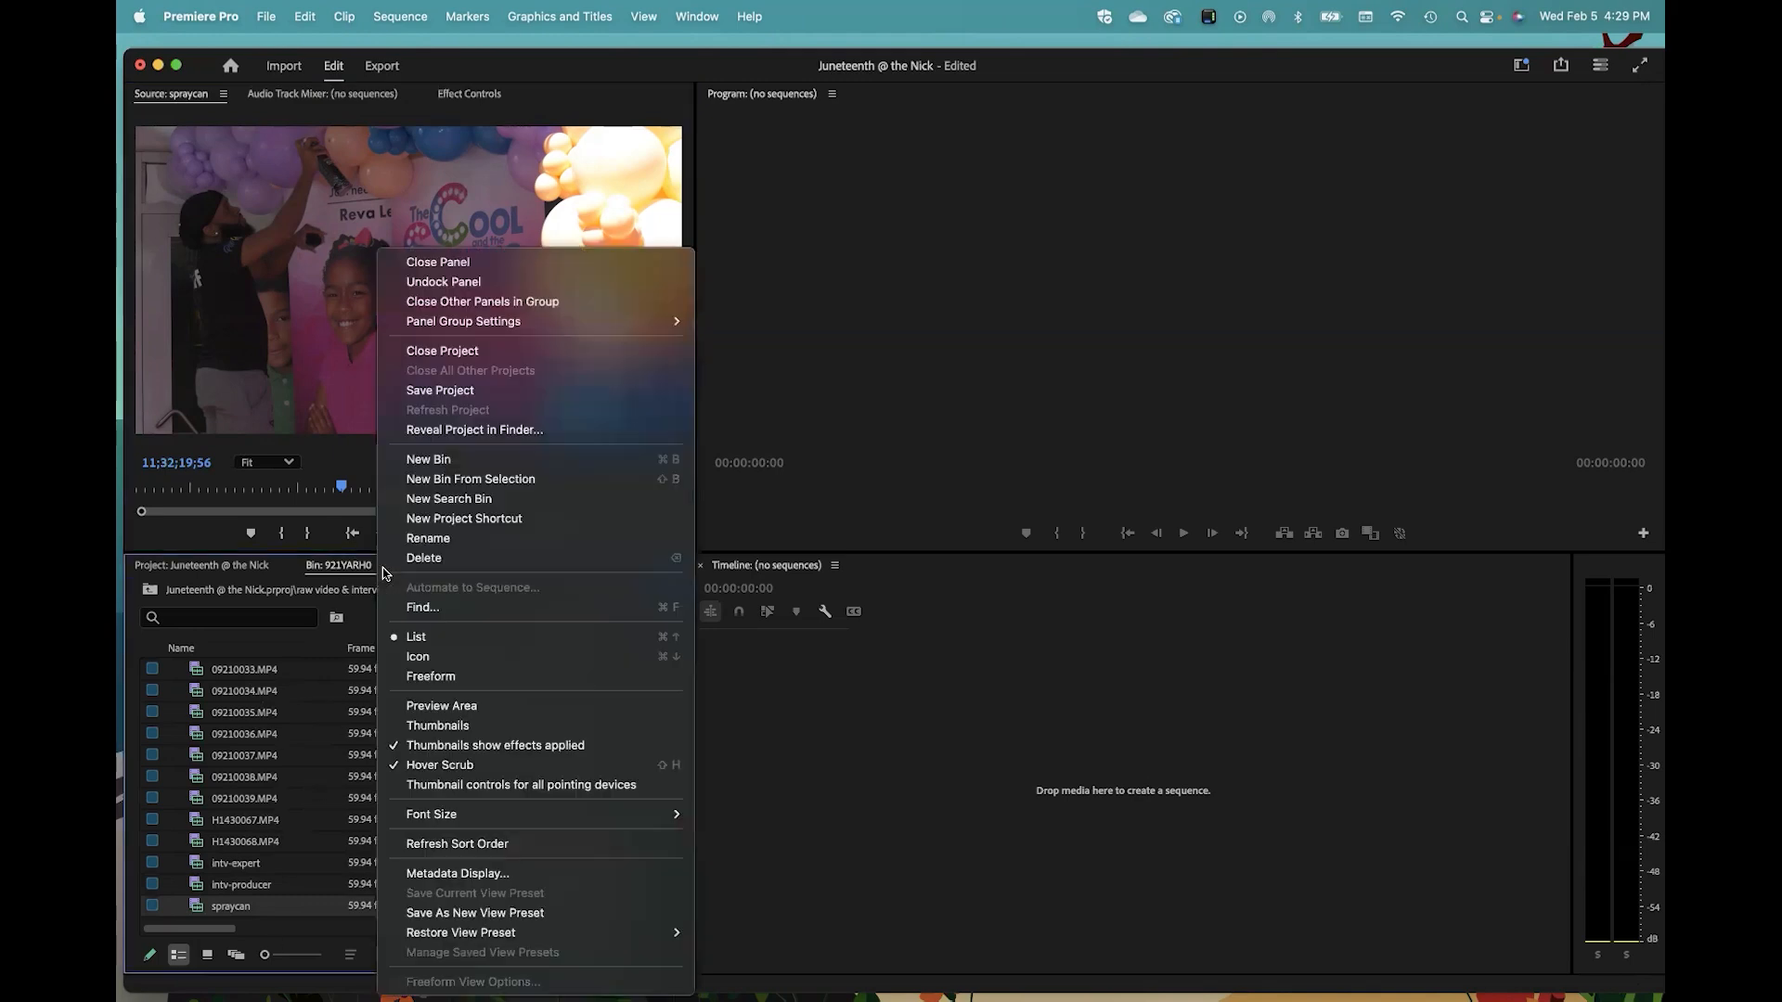
left_click(429, 656)
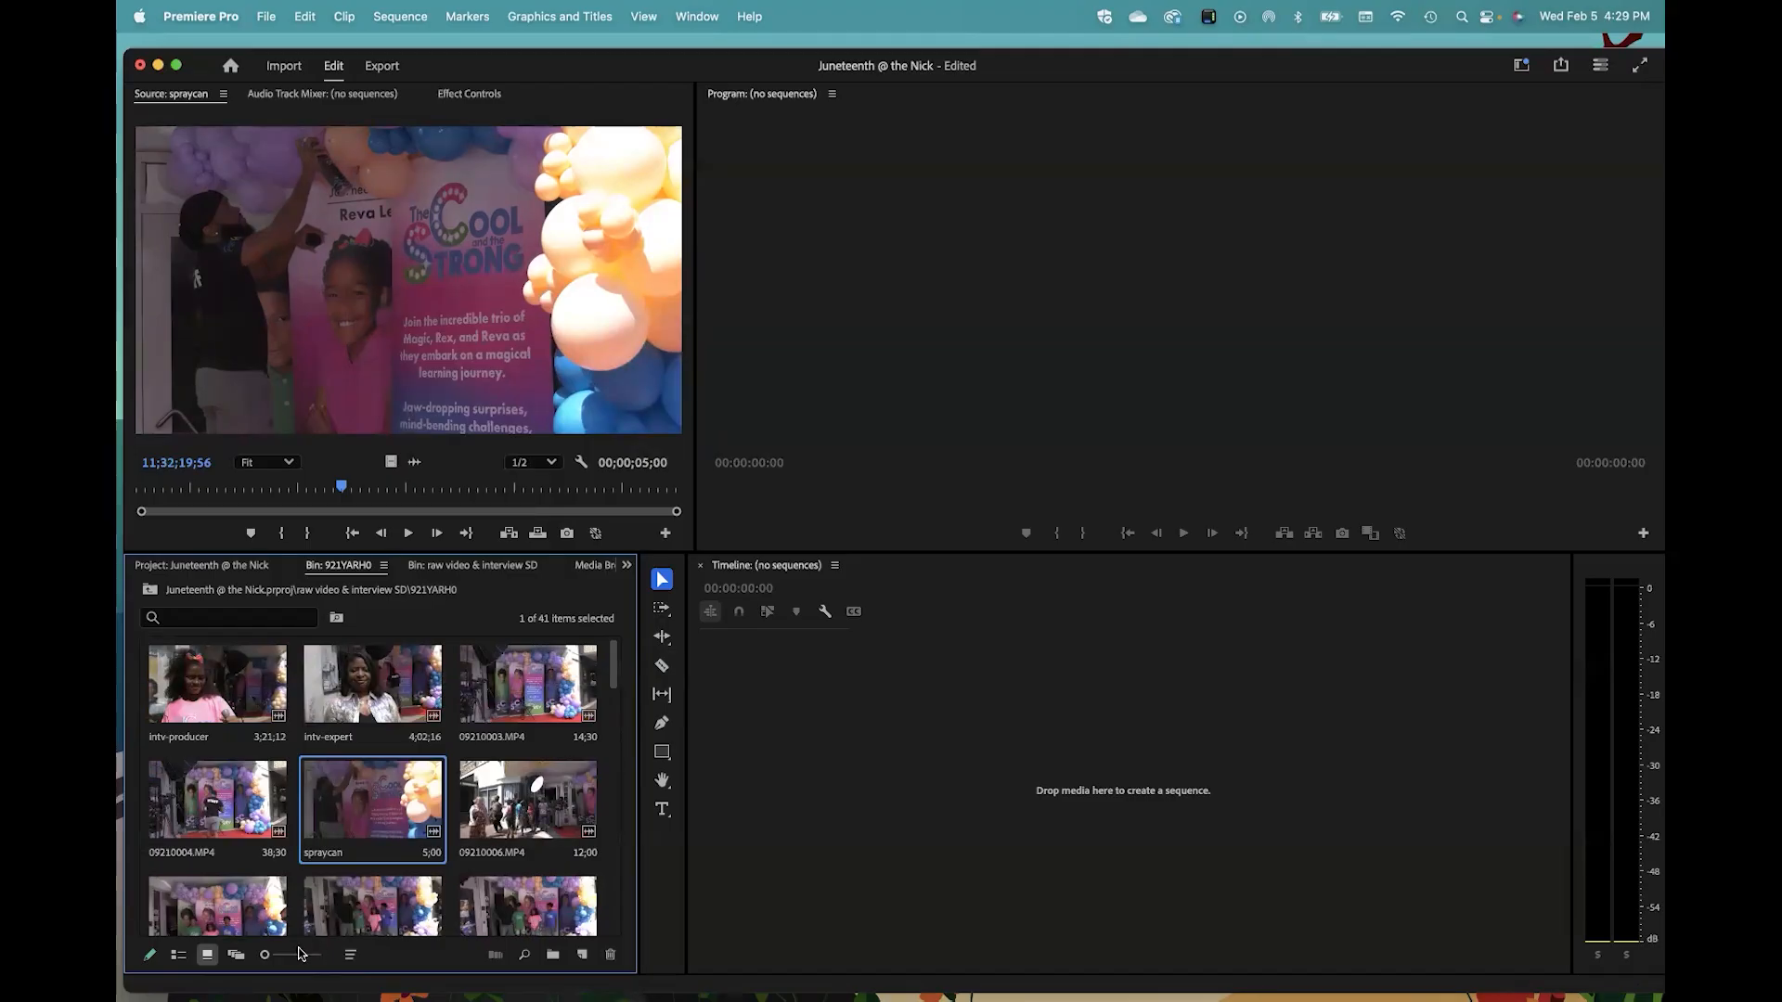
mouse_move(270, 959)
left_mouse_down()
mouse_move(298, 958)
mouse_move(265, 957)
left_mouse_up()
Step: Widen the bin area and the Source monitor, keeping the editing tools in a single column
left_click_drag(637, 804, 694, 810)
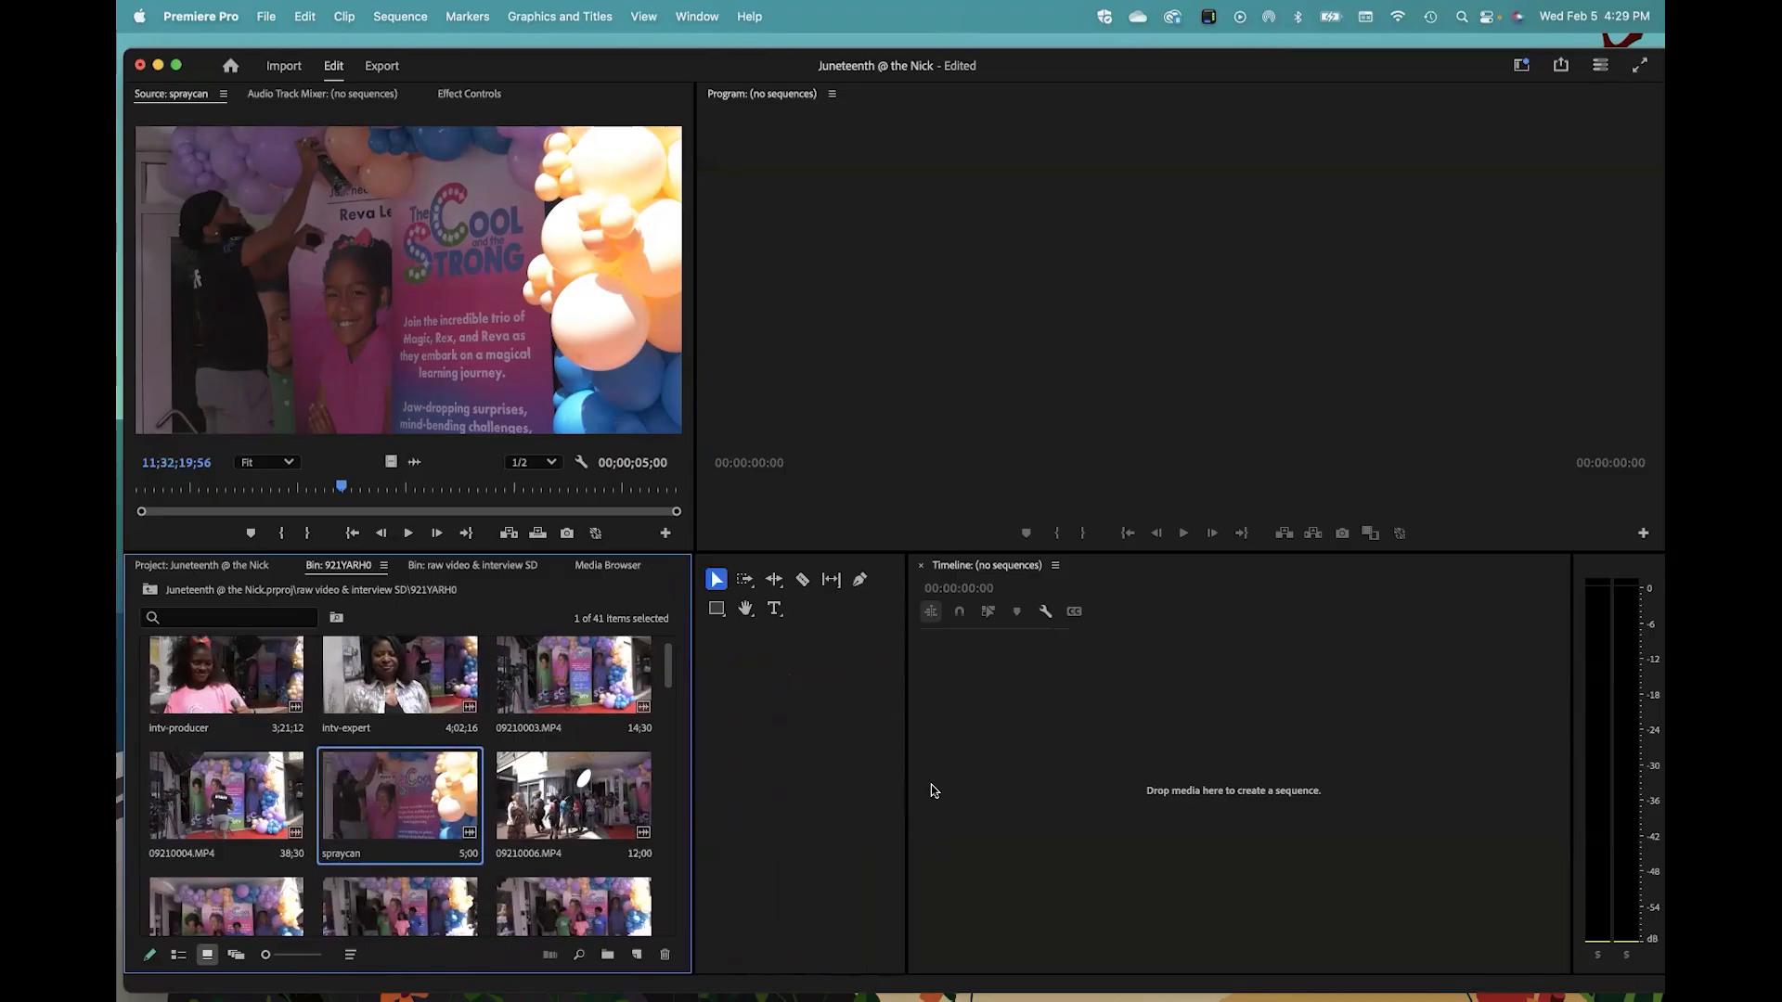
left_click_drag(905, 787, 727, 776)
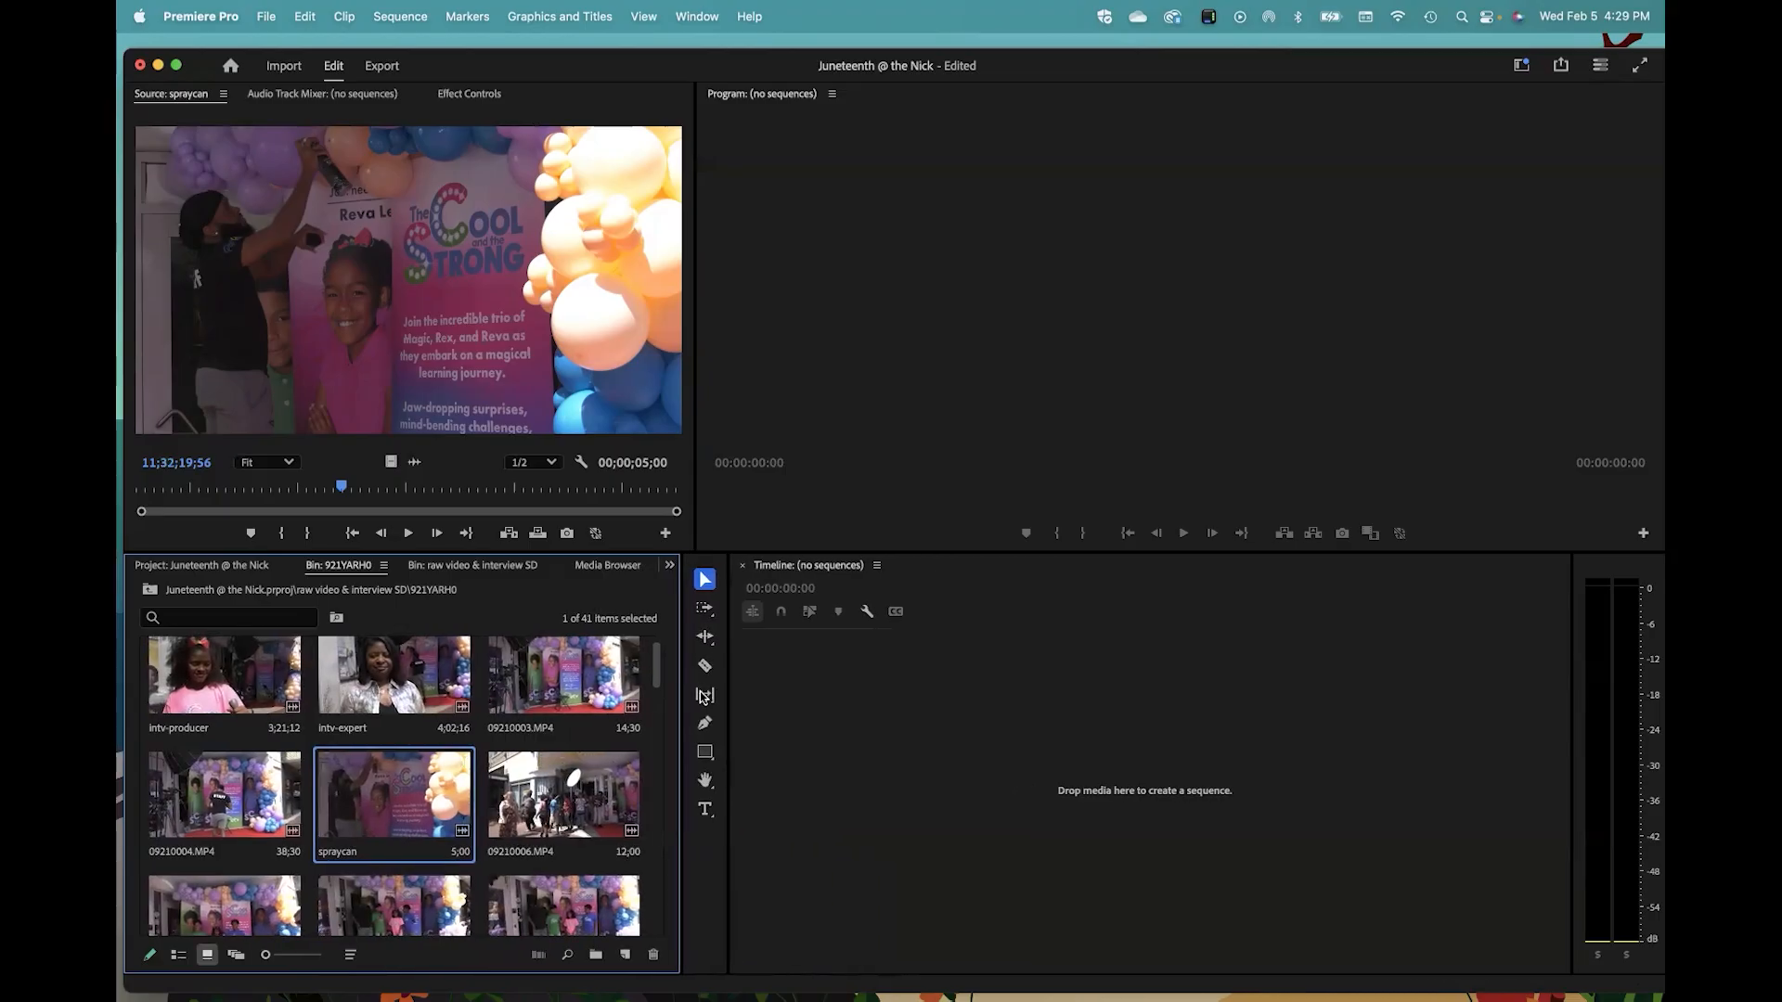
left_click_drag(694, 357, 798, 369)
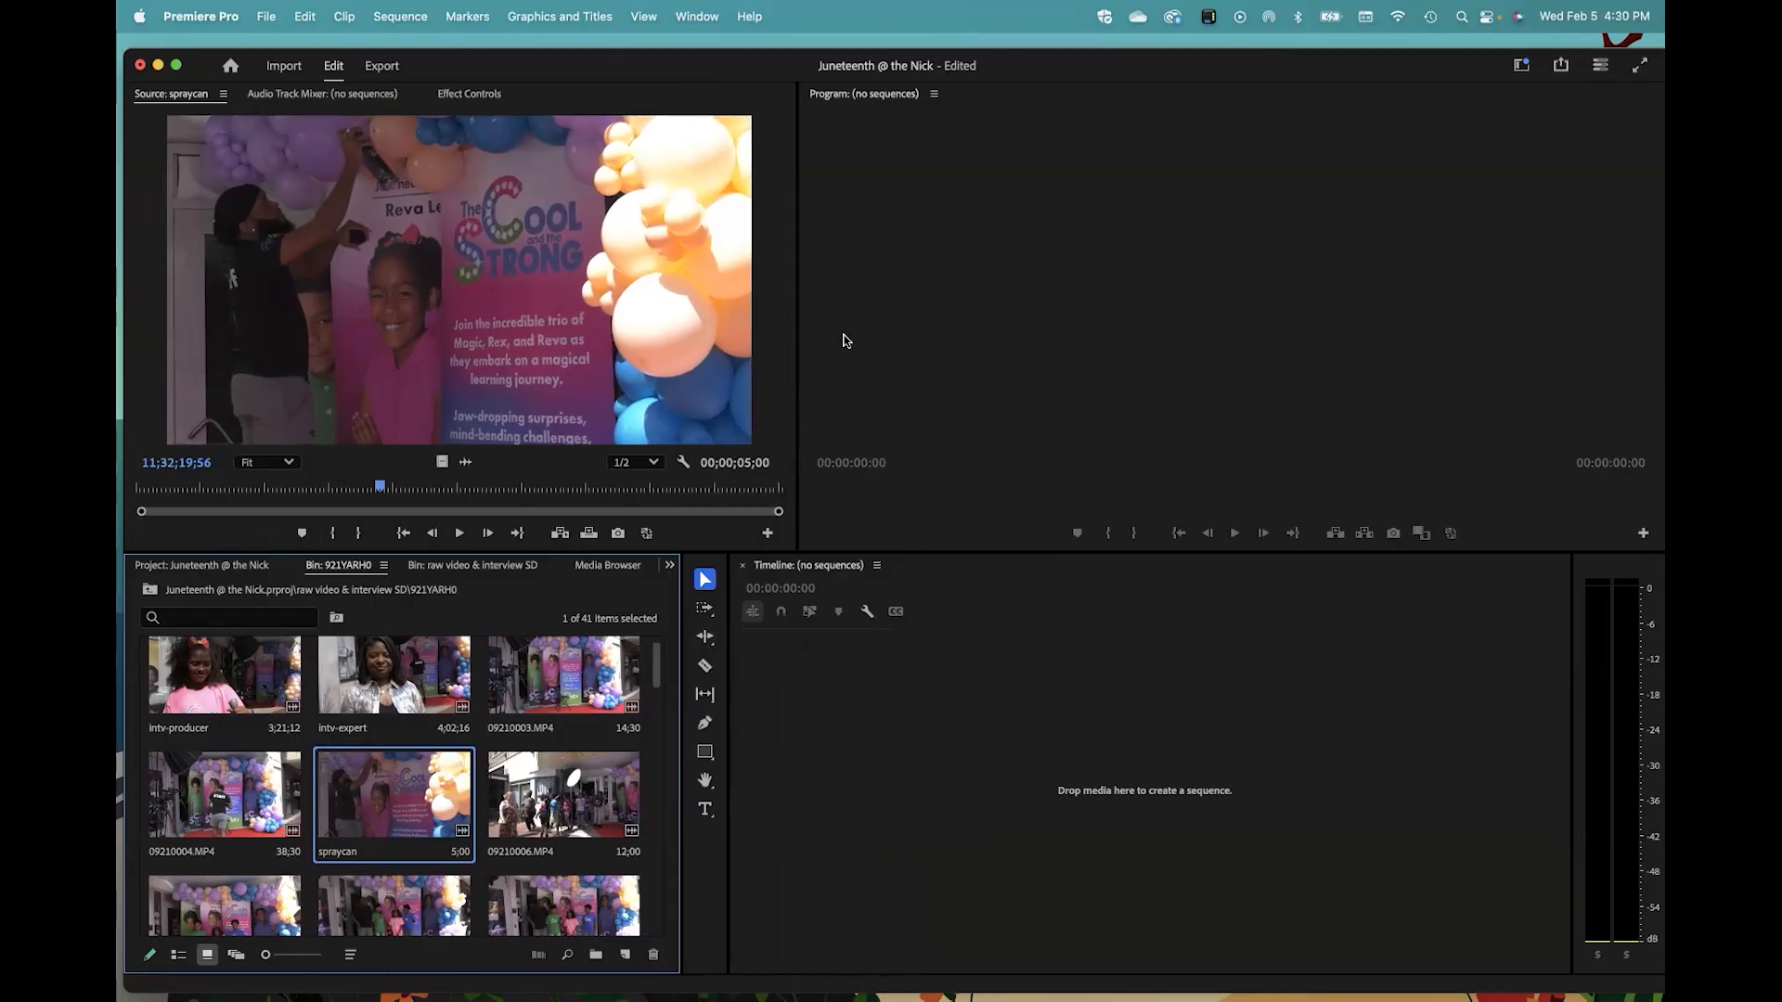
left_click_drag(796, 353, 842, 355)
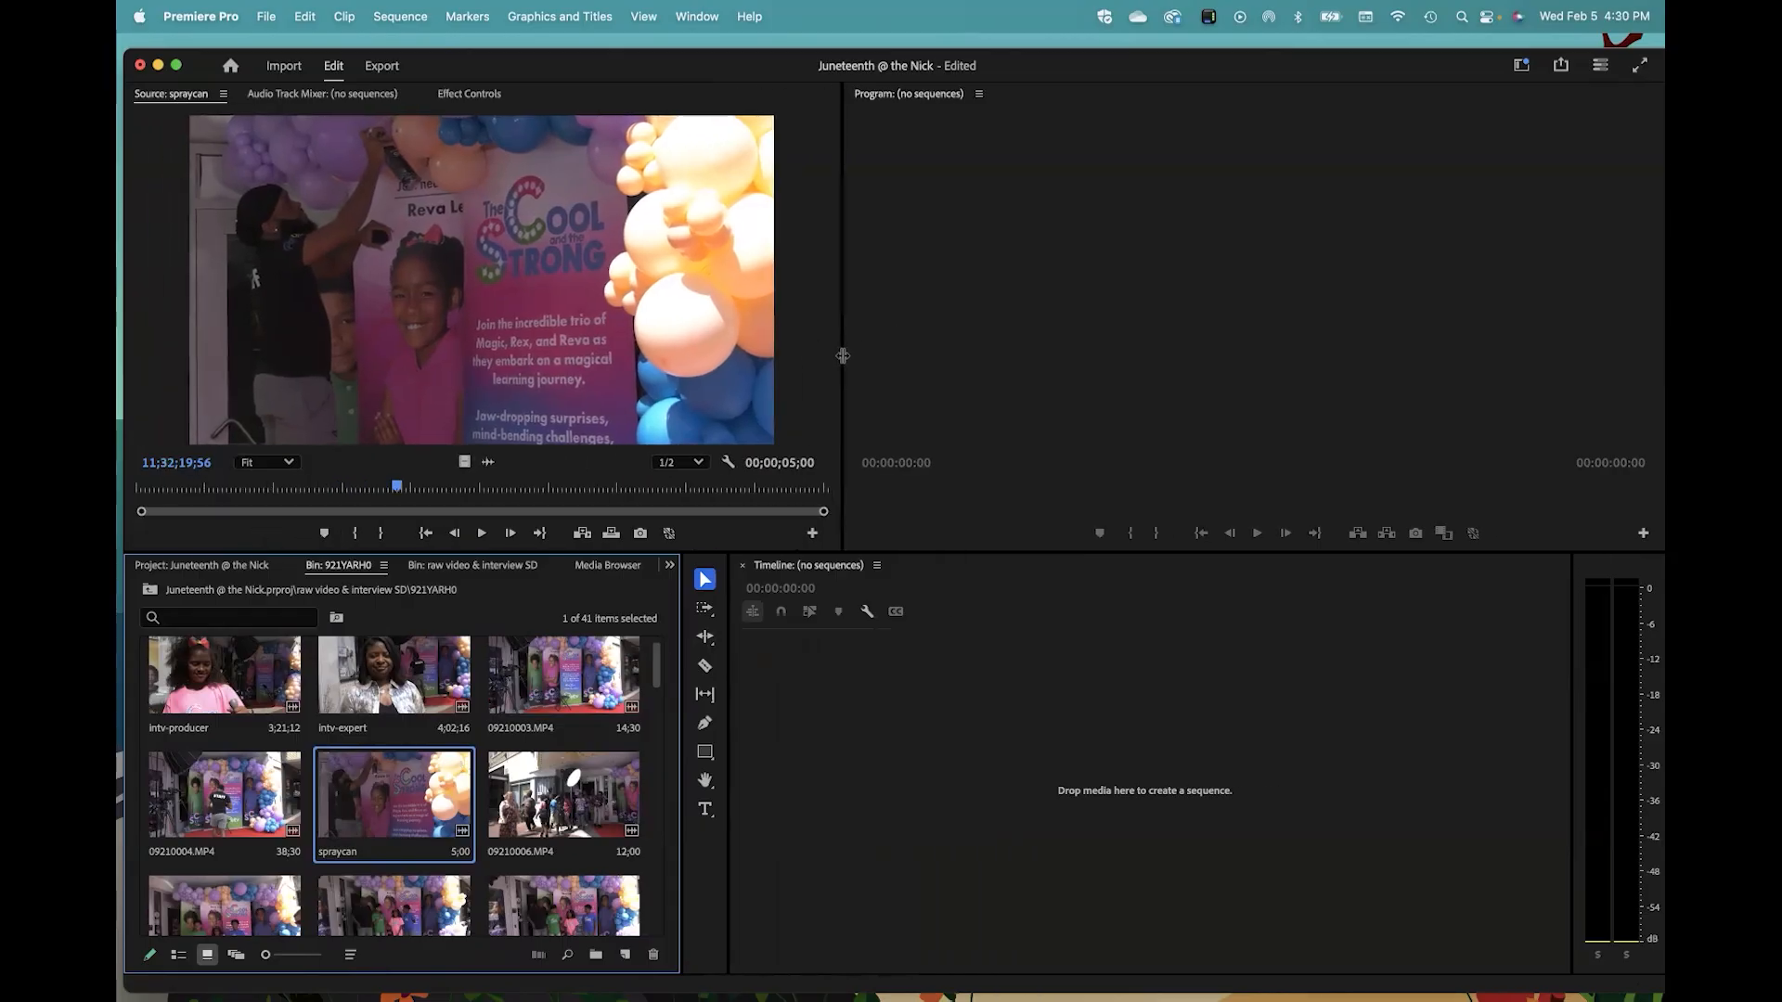
Step: Try the All Panels and Editing workspaces and return to the Learning workspace
left_click(703, 15)
mouse_move(715, 48)
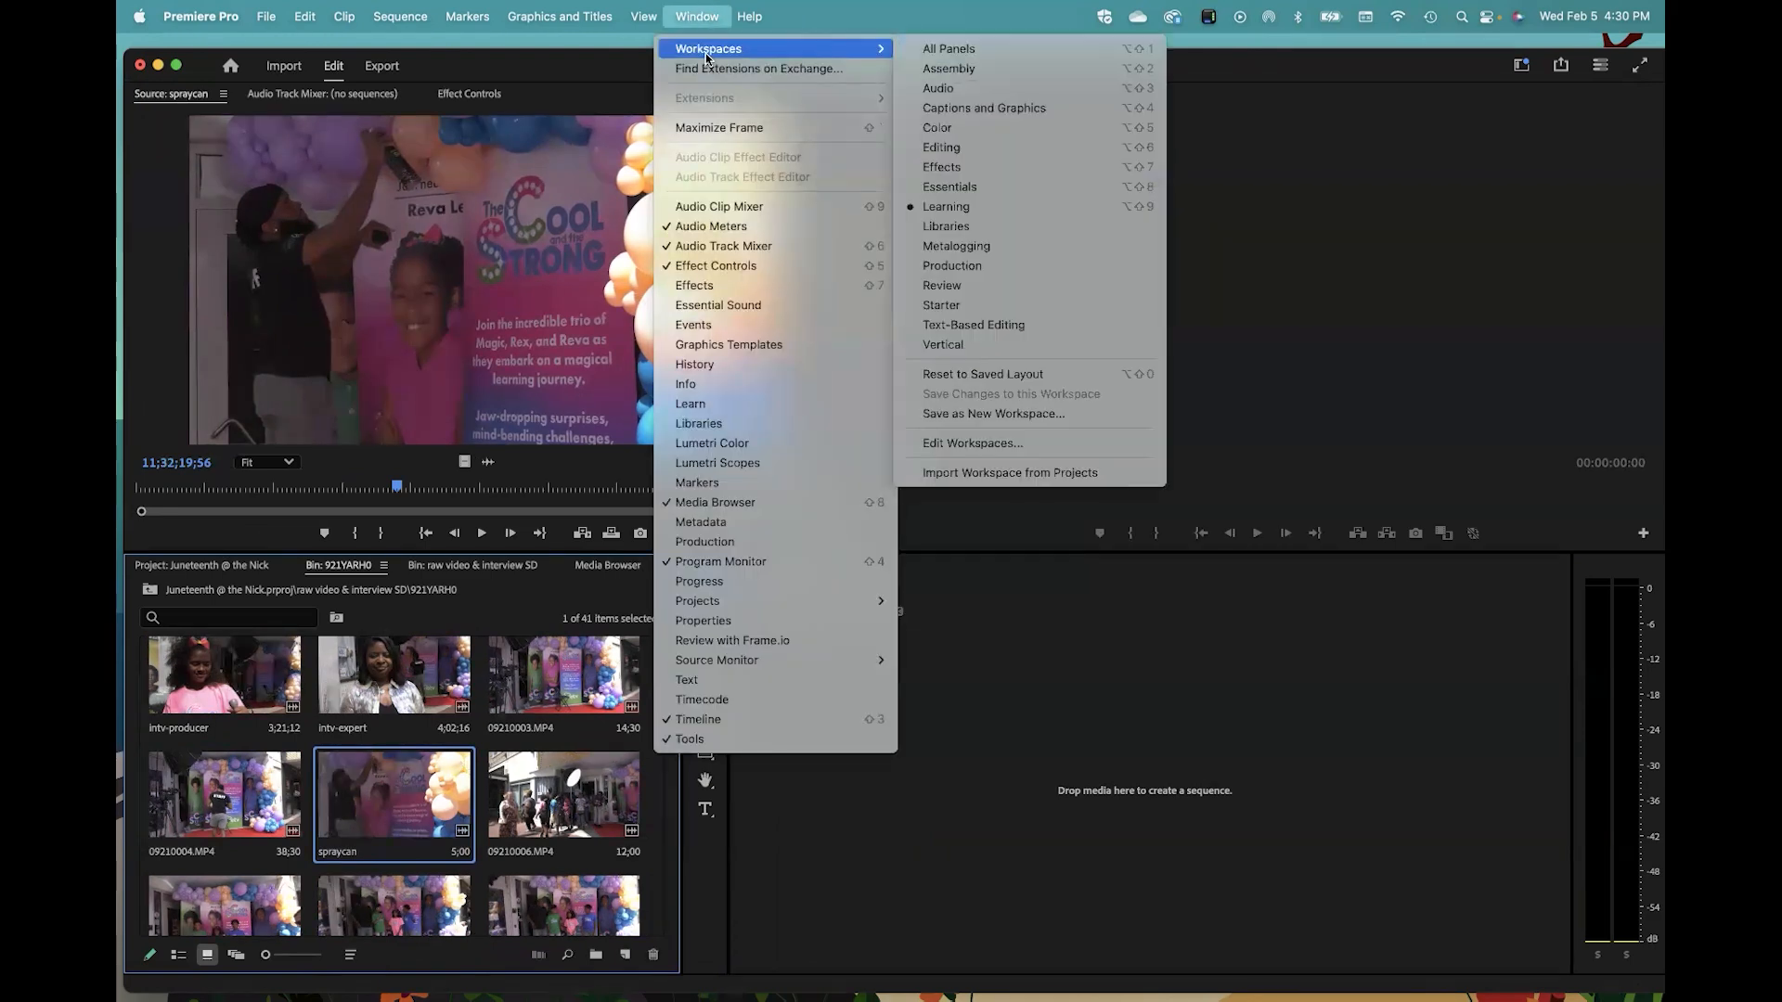
left_click(1074, 49)
left_click(695, 15)
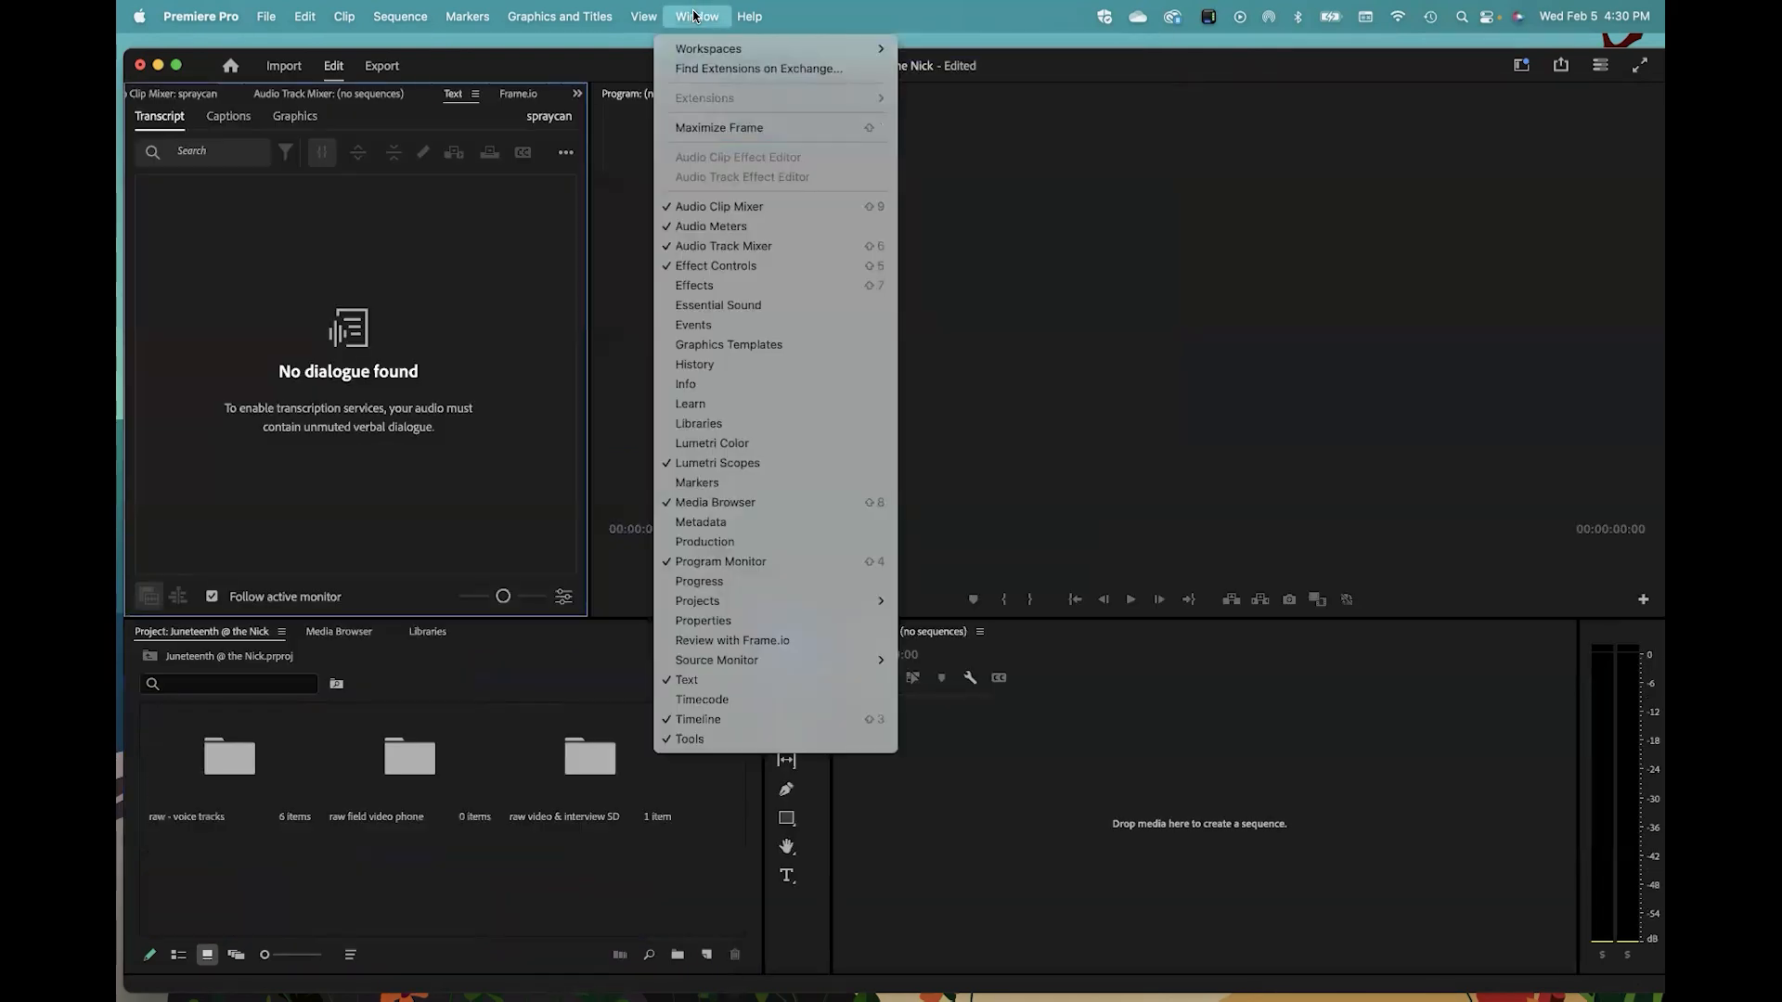
mouse_move(698, 56)
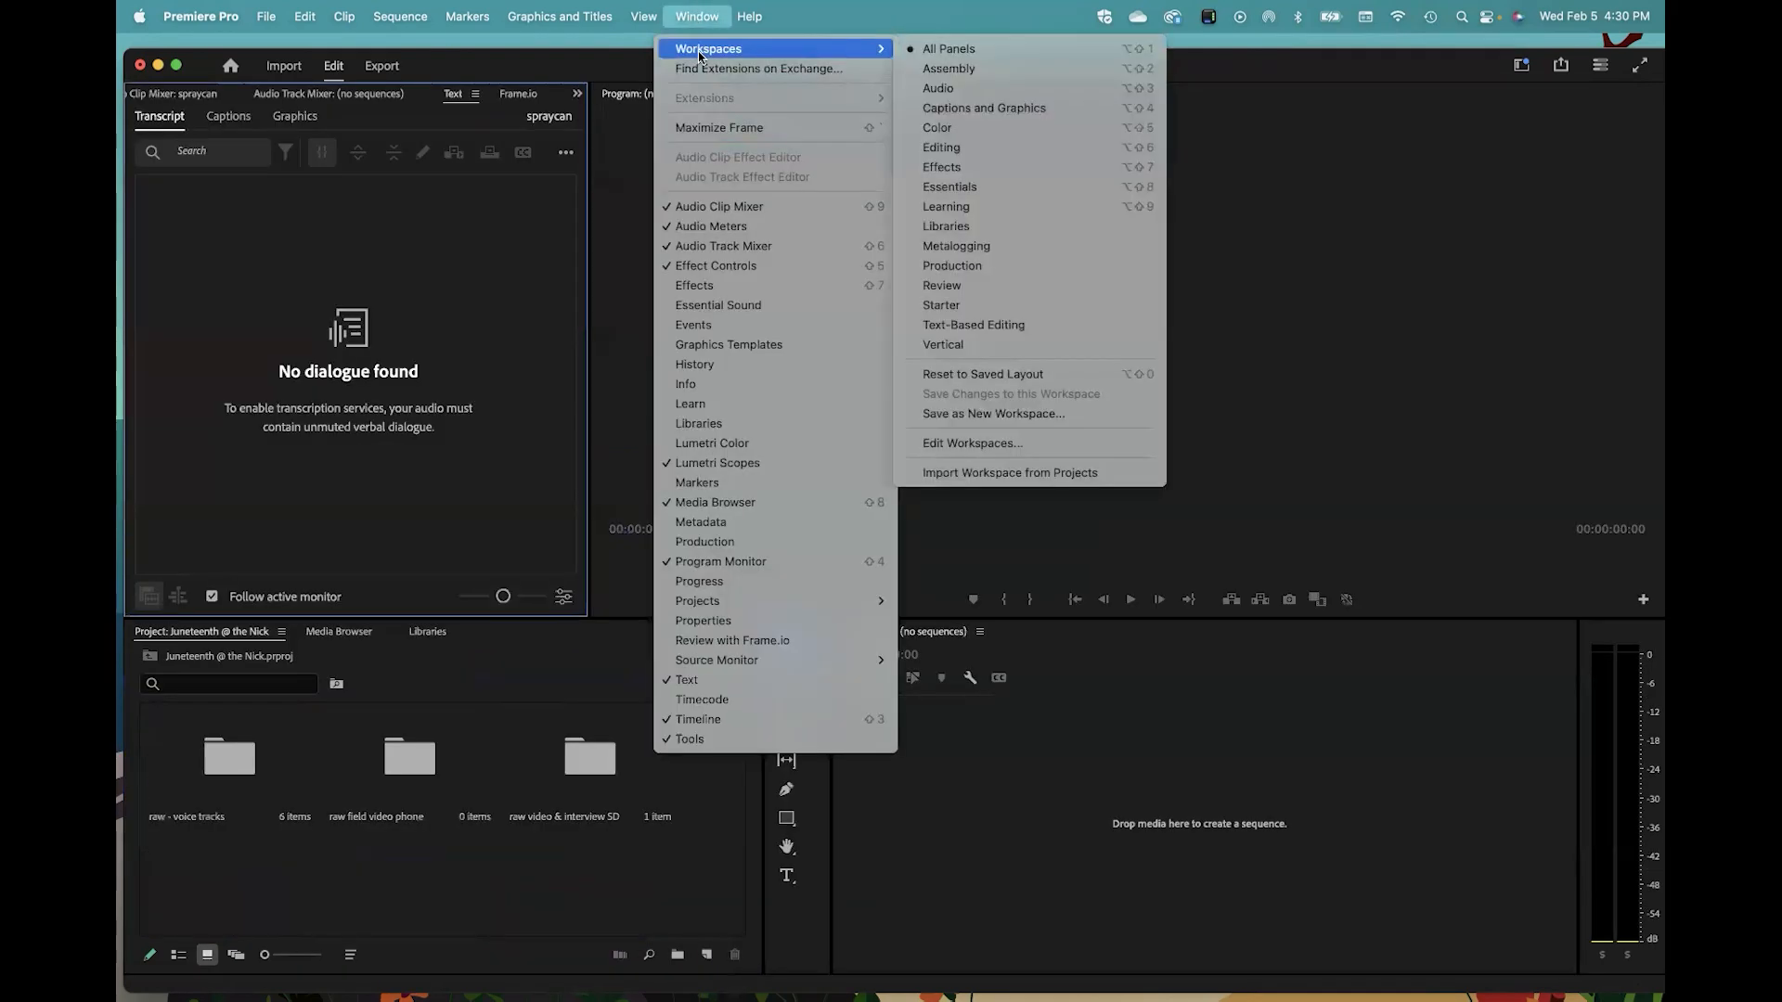
left_click(999, 150)
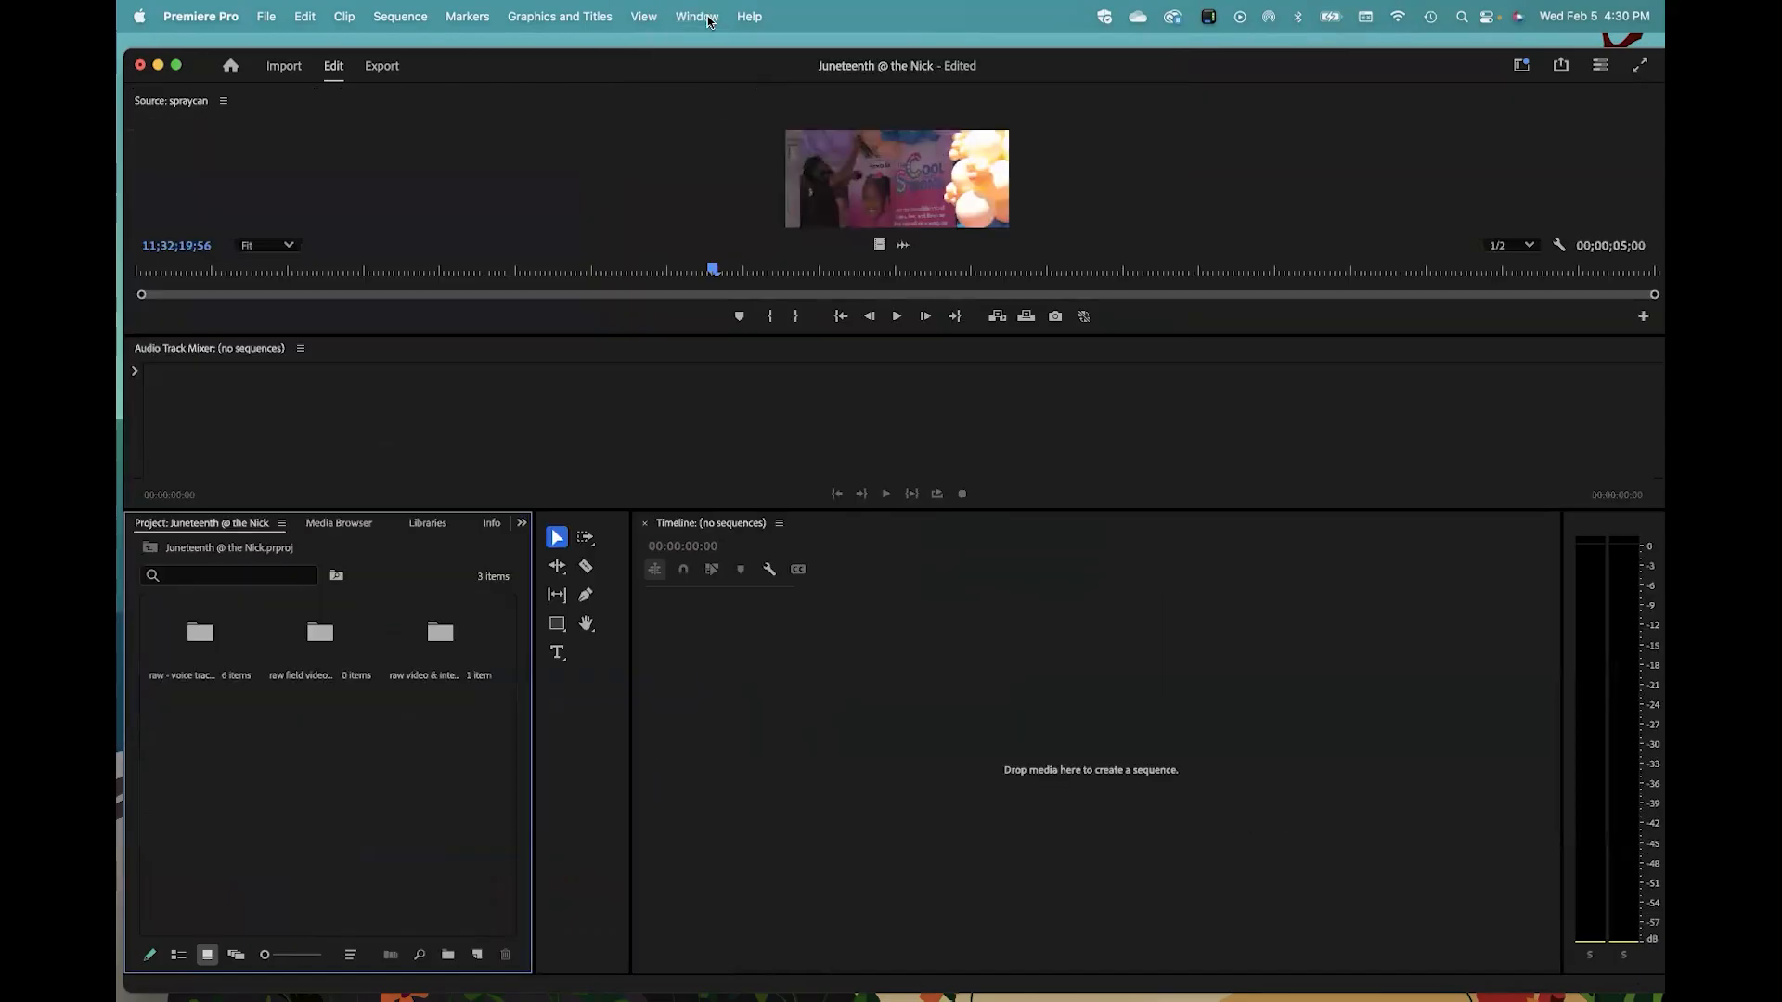
left_click(709, 17)
mouse_move(705, 53)
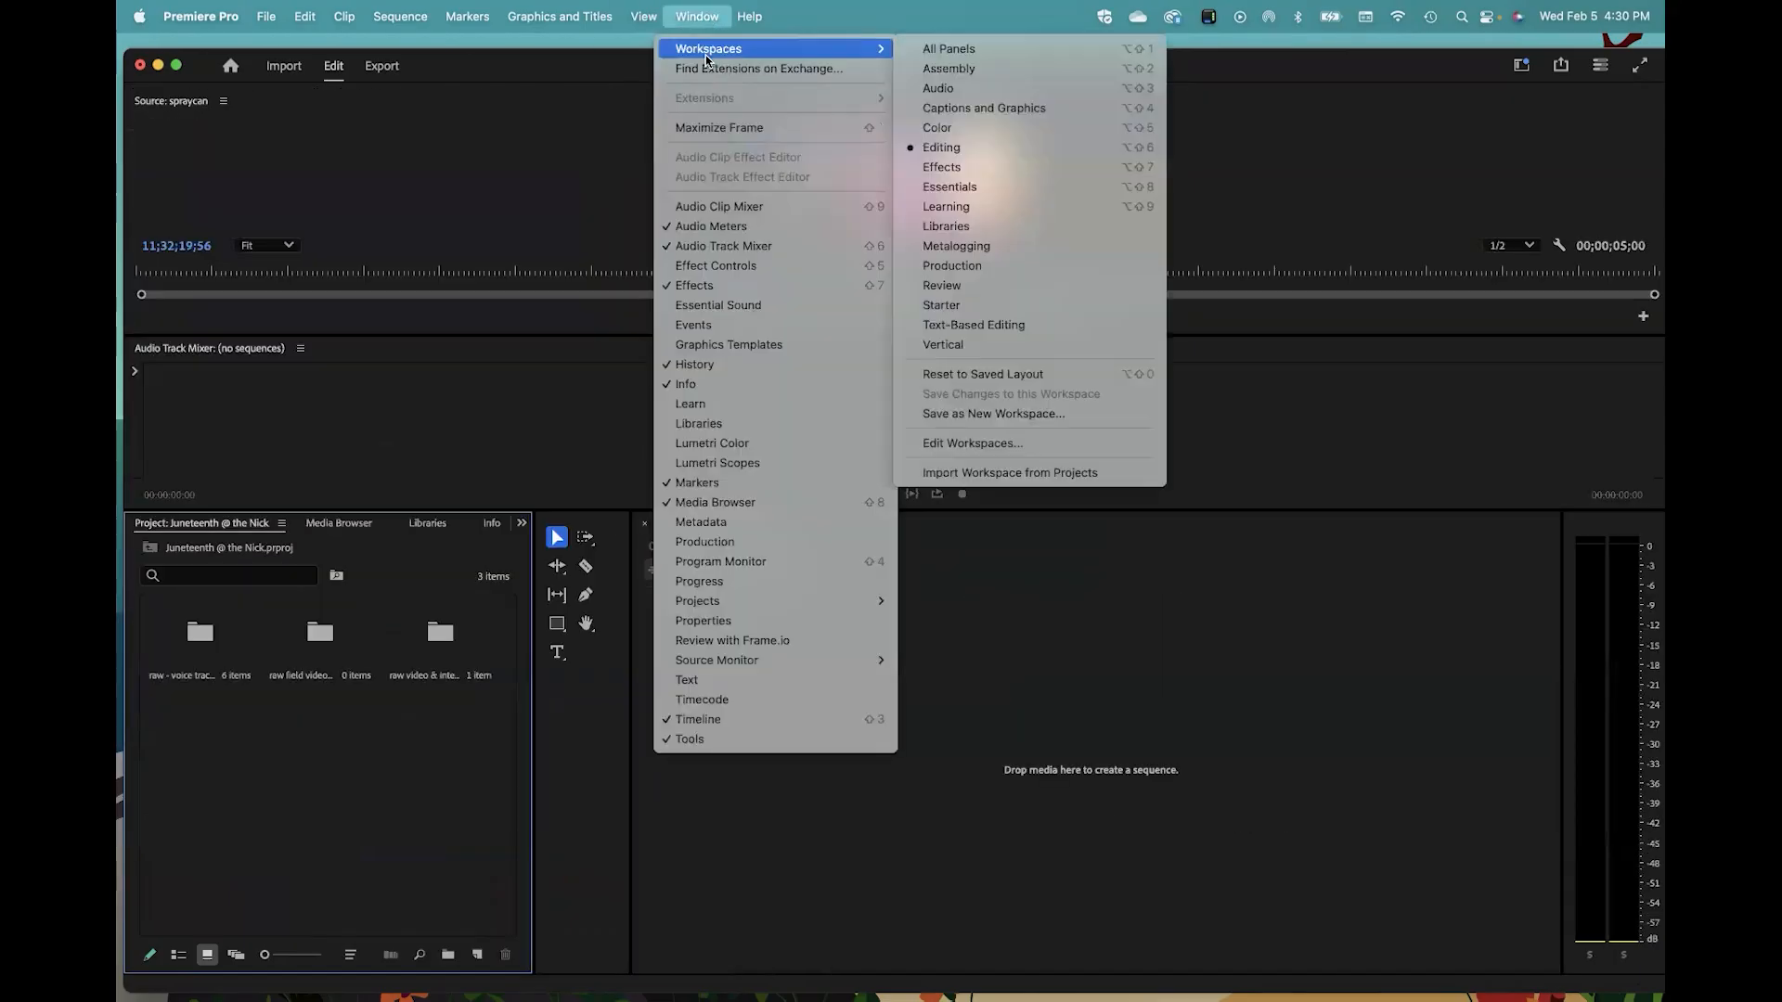
left_click(1019, 210)
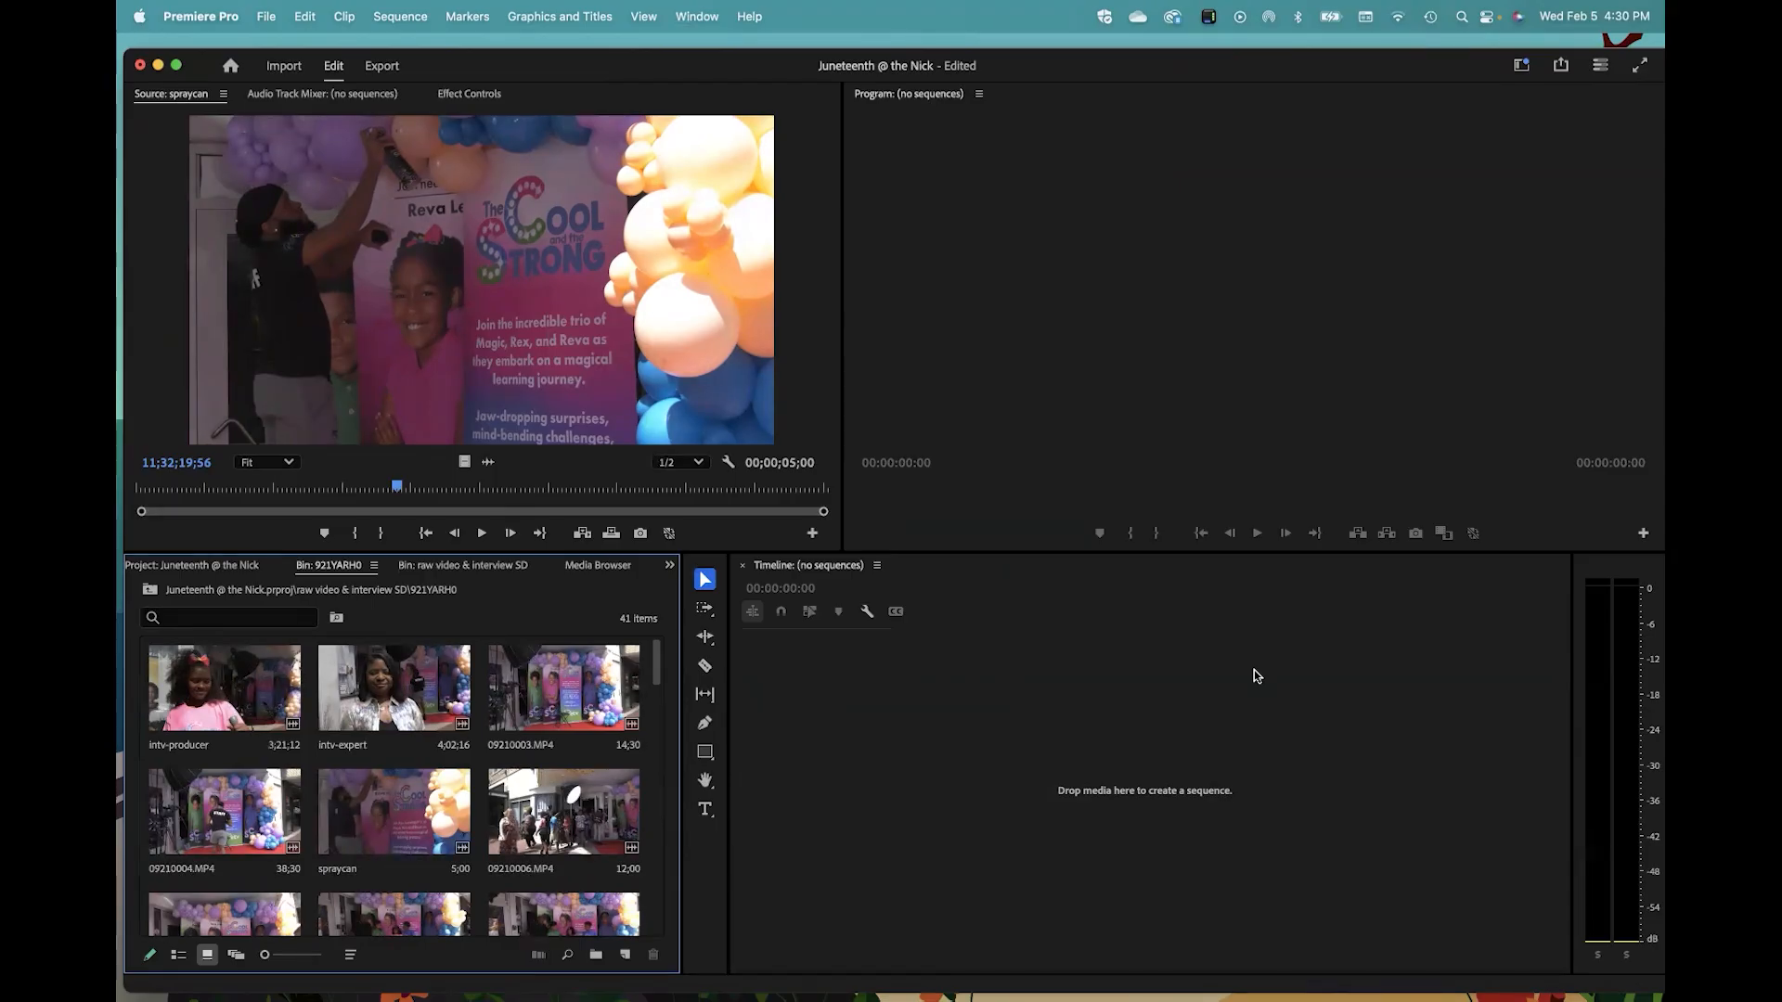
Step: Return to the project's top-level bins and compare them with the contents of the Juneteenth @ the Nick folder in Finder
left_click(154, 590)
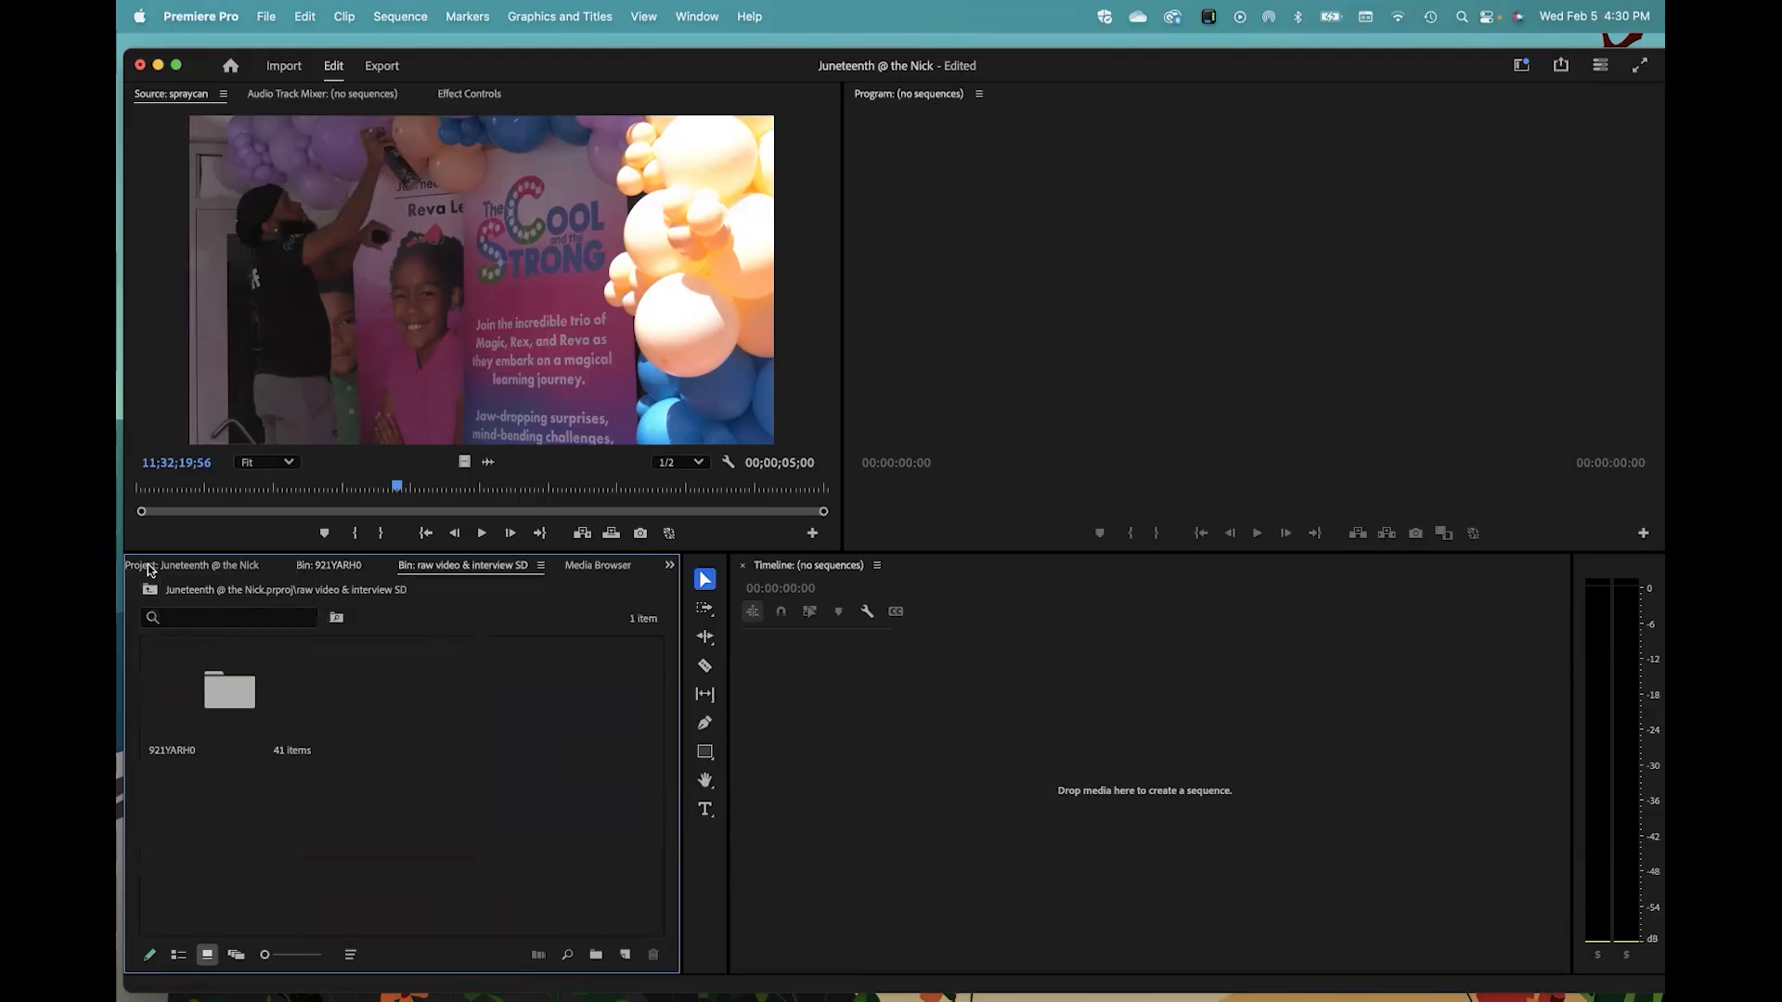
left_click(149, 567)
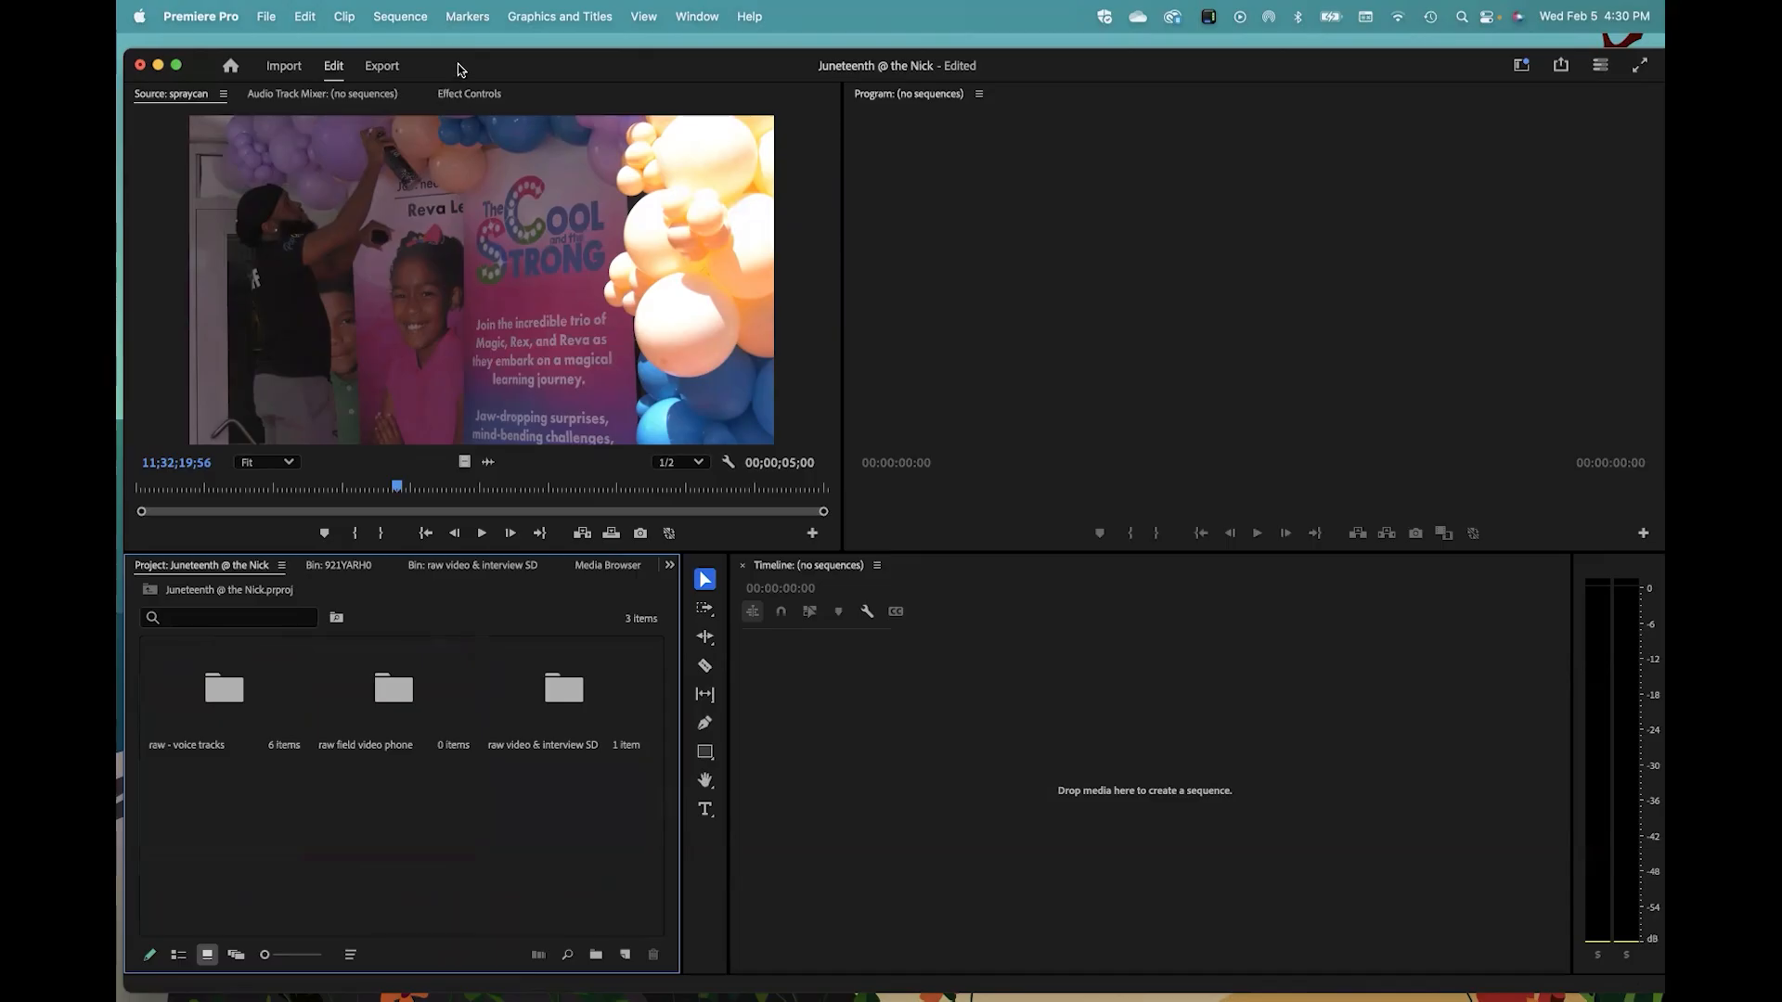
left_click_drag(461, 66, 464, 632)
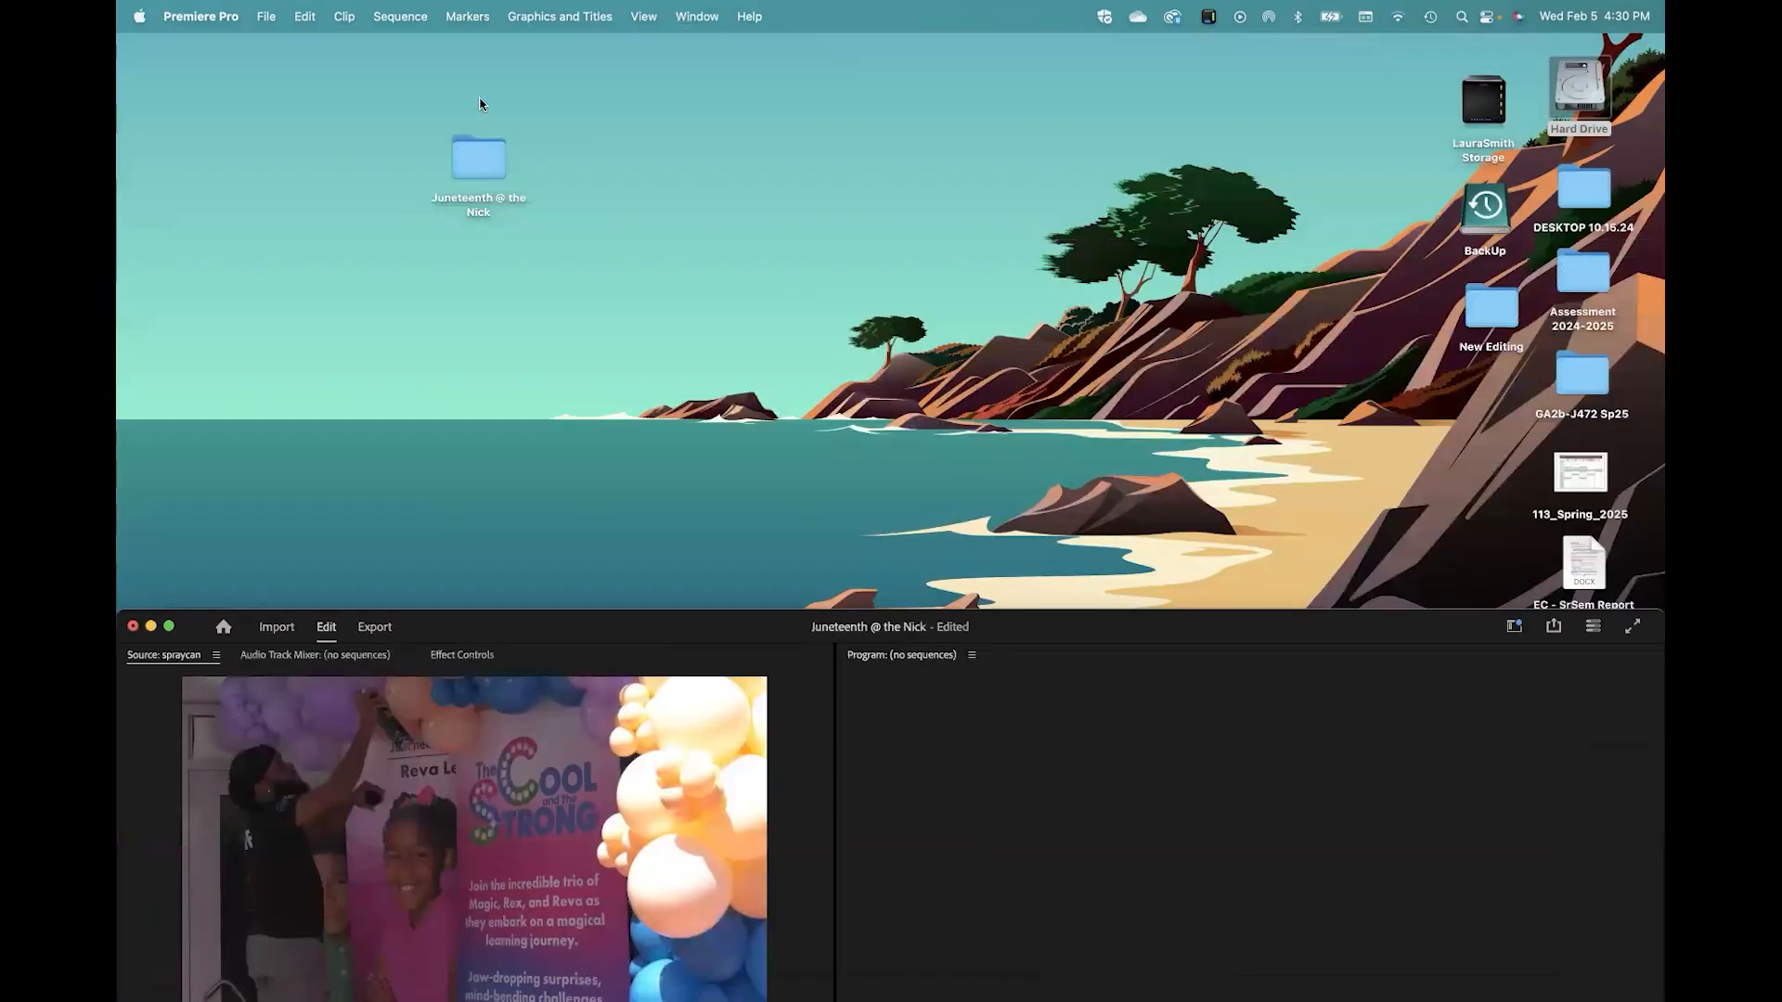
double_click(464, 153)
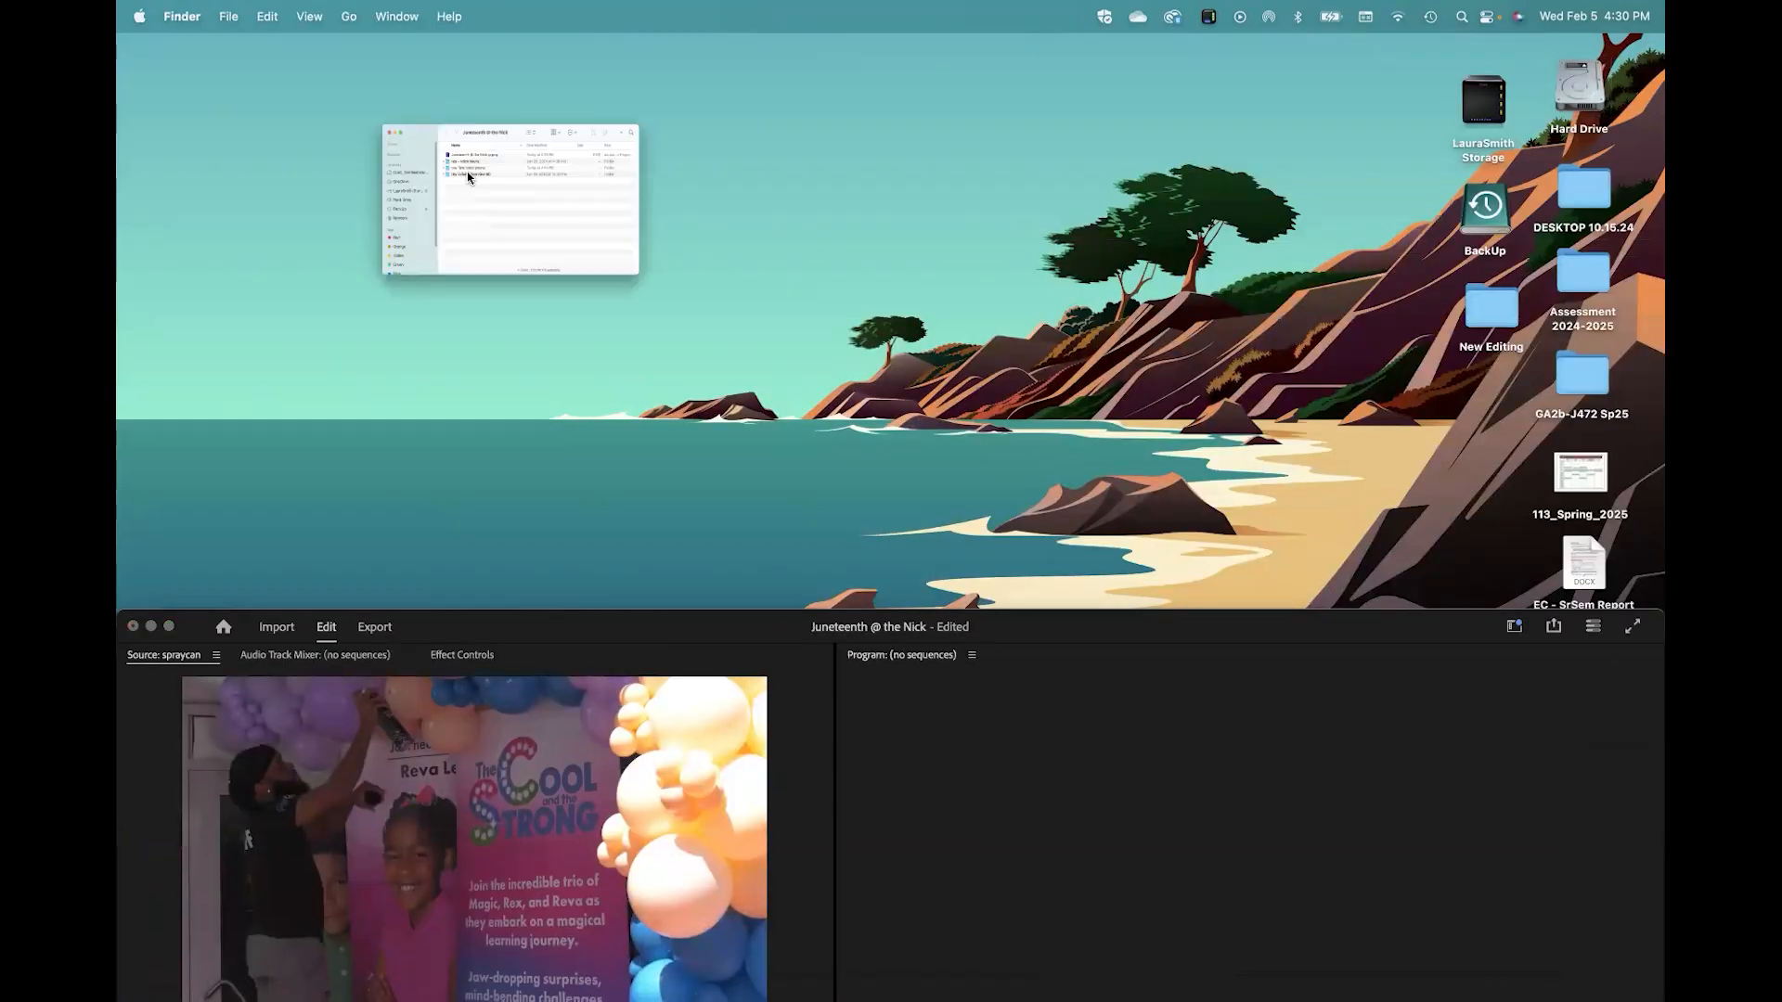
left_click(384, 219)
left_click(383, 219)
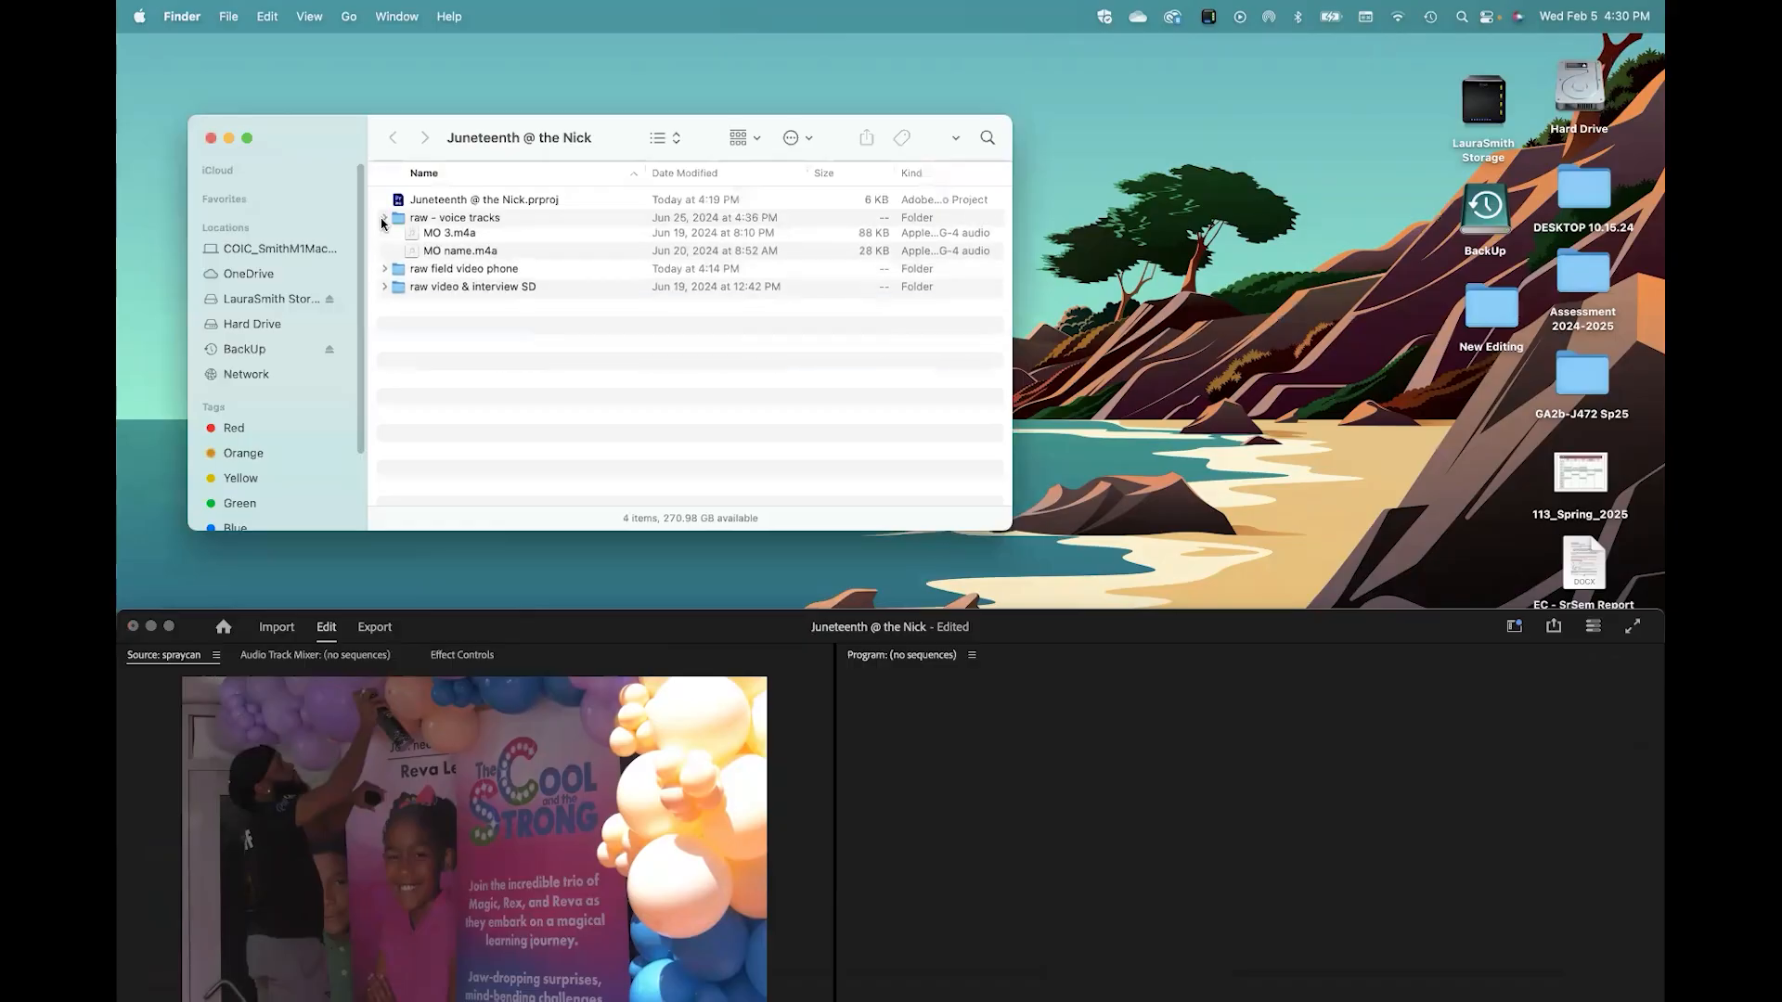
left_click(385, 254)
left_click(384, 255)
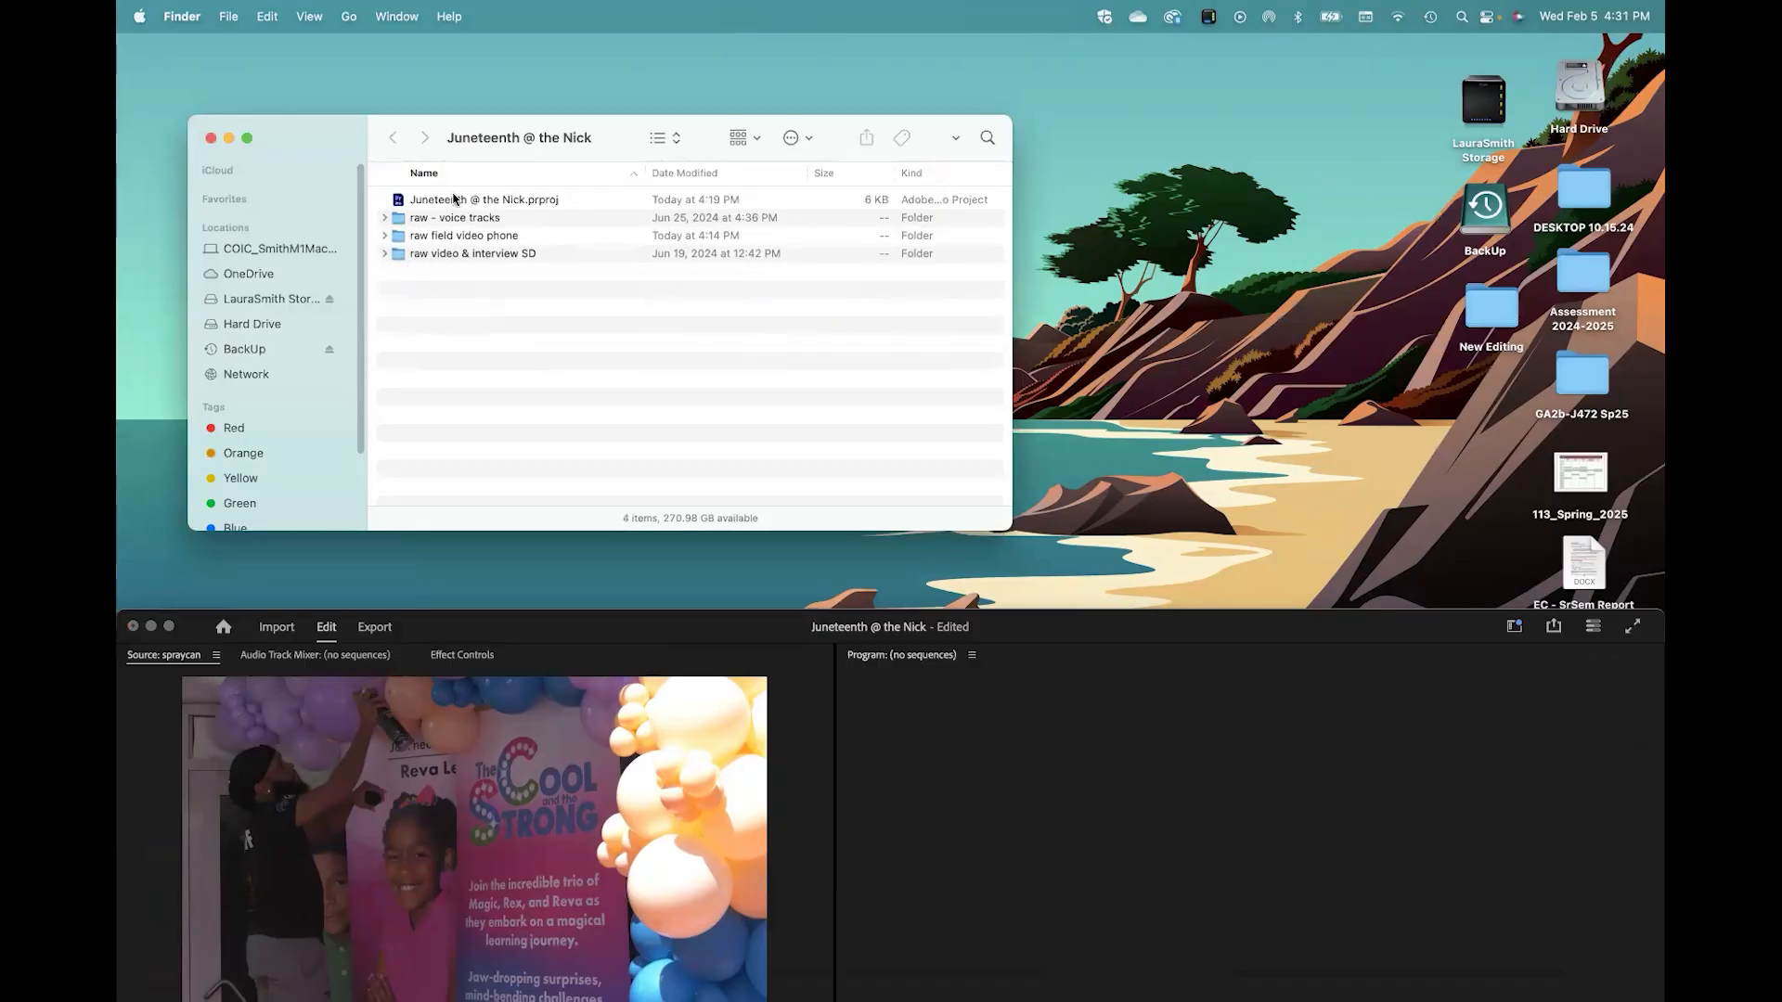
left_click_drag(570, 624, 622, 52)
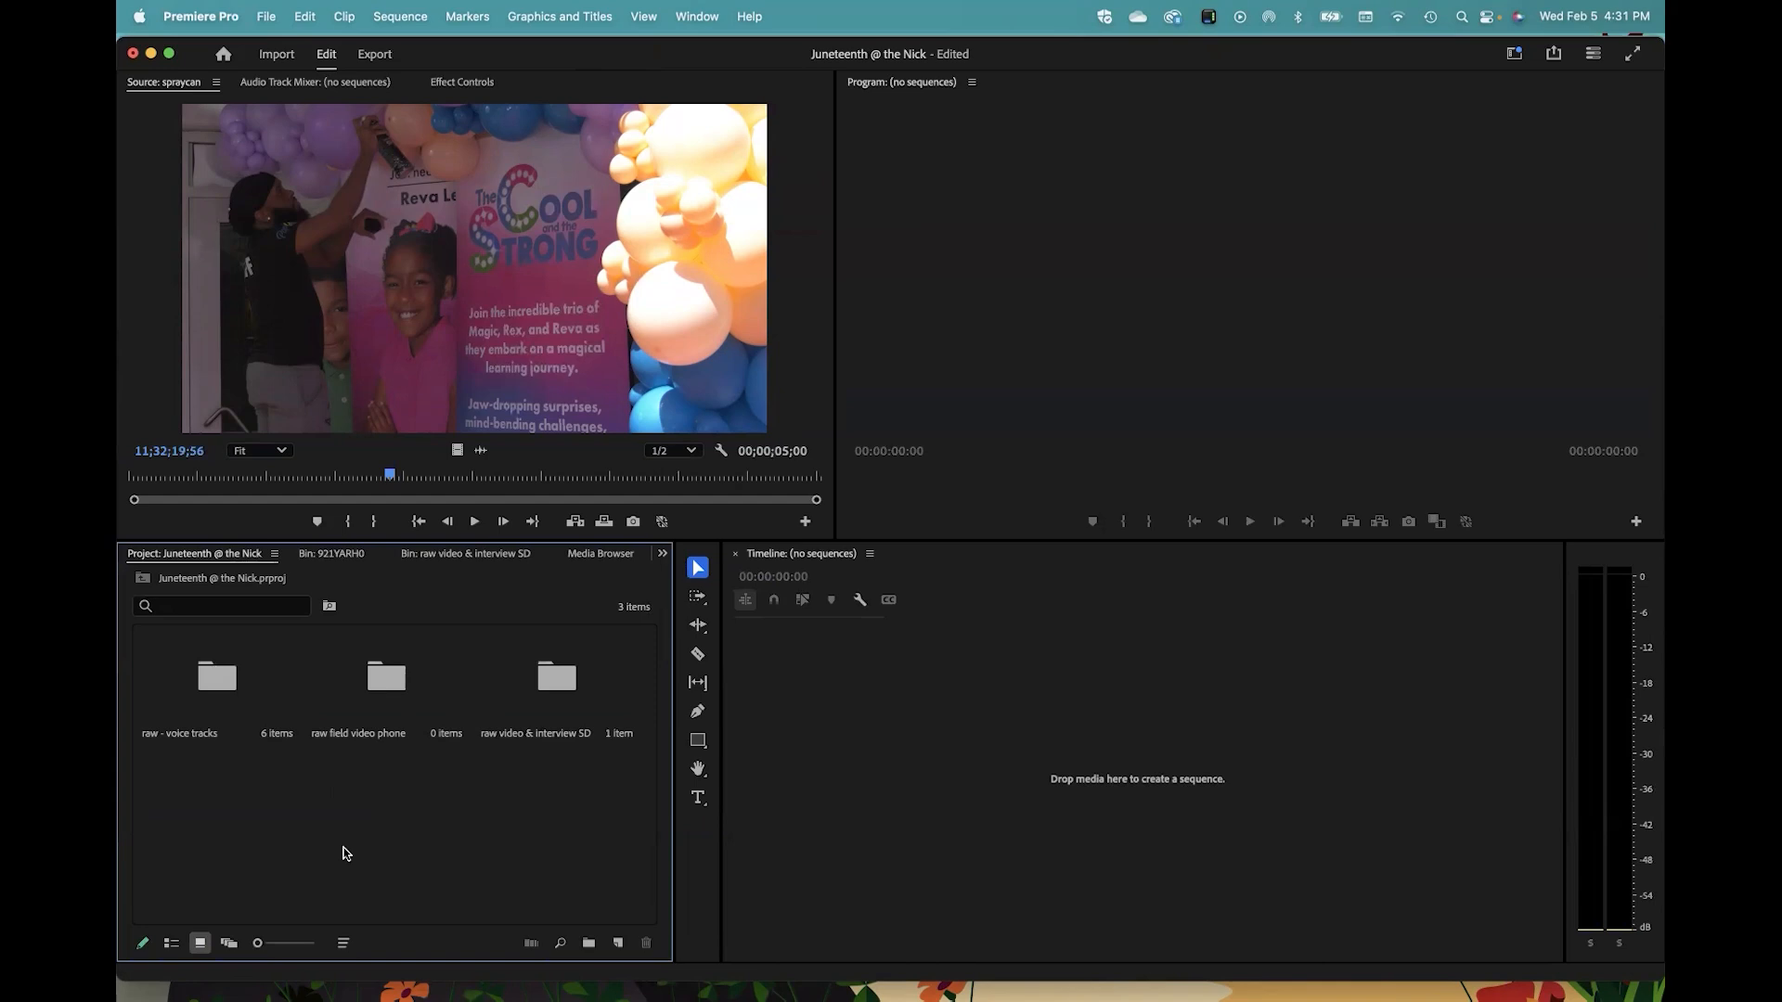
Step: Mark an In point at 11;32;19;26 and an Out point at 11;32;22;48 on the spraycan clip in the Source monitor
left_click(990, 792)
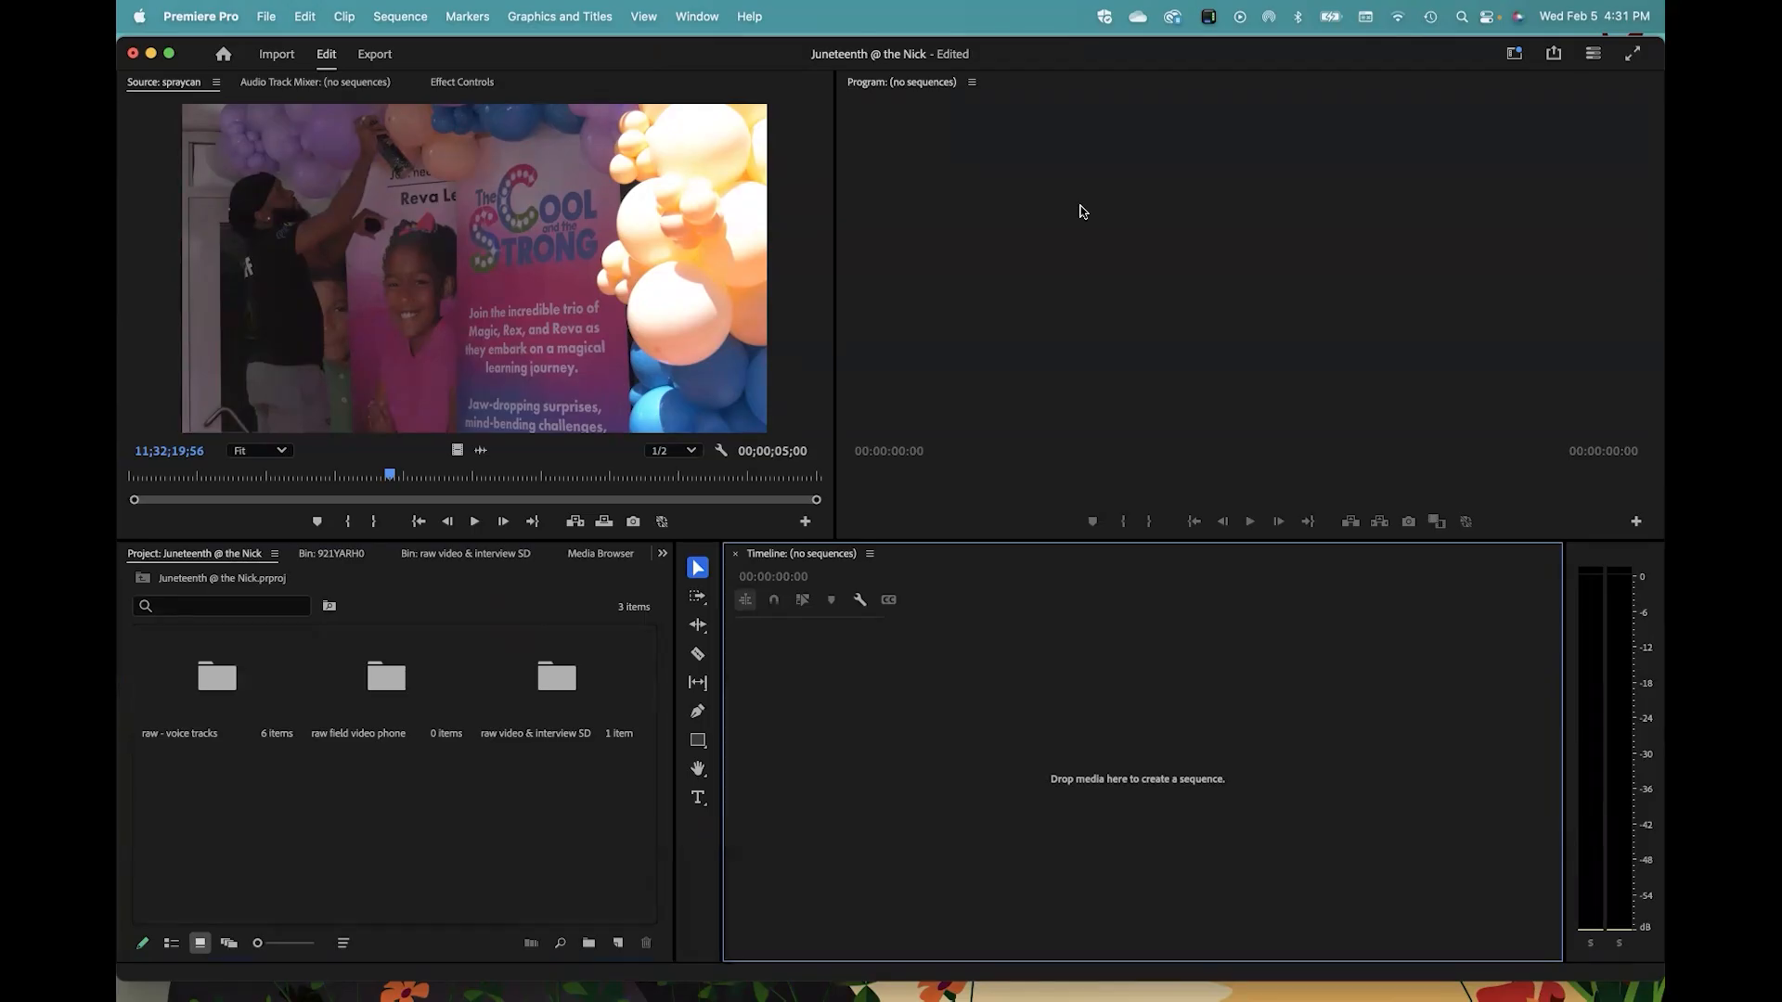
left_click(384, 472)
left_click_drag(384, 472, 316, 492)
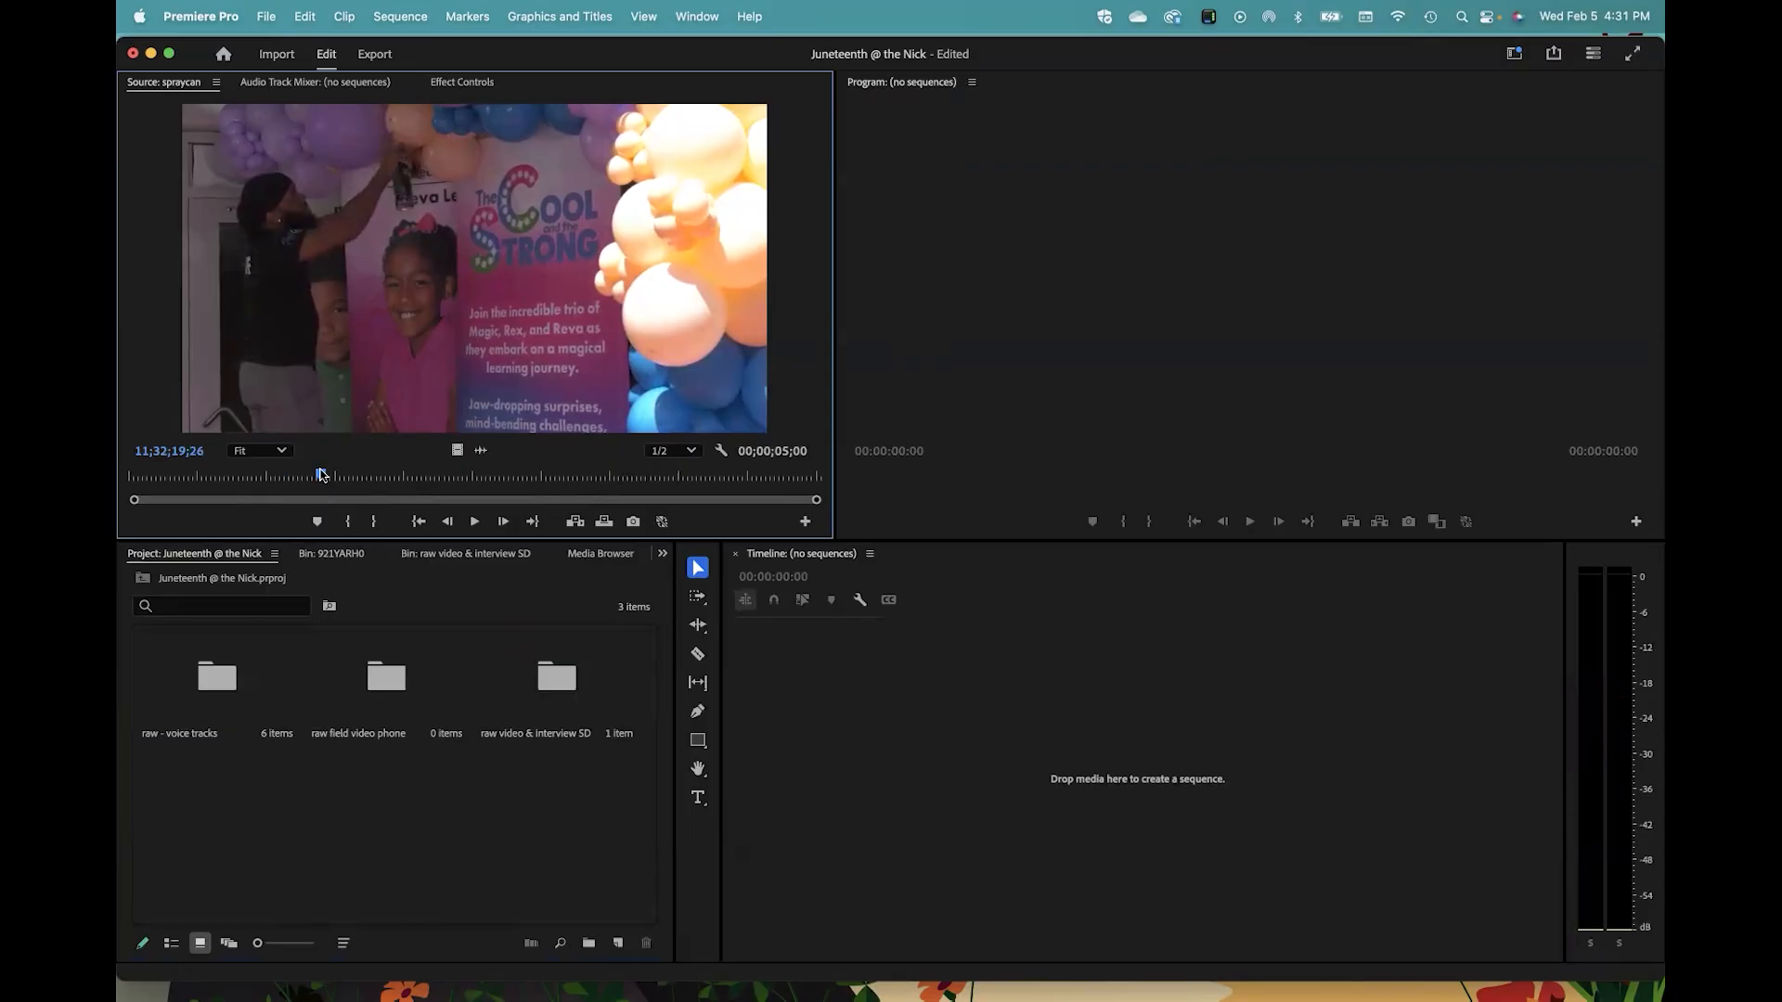
key("i")
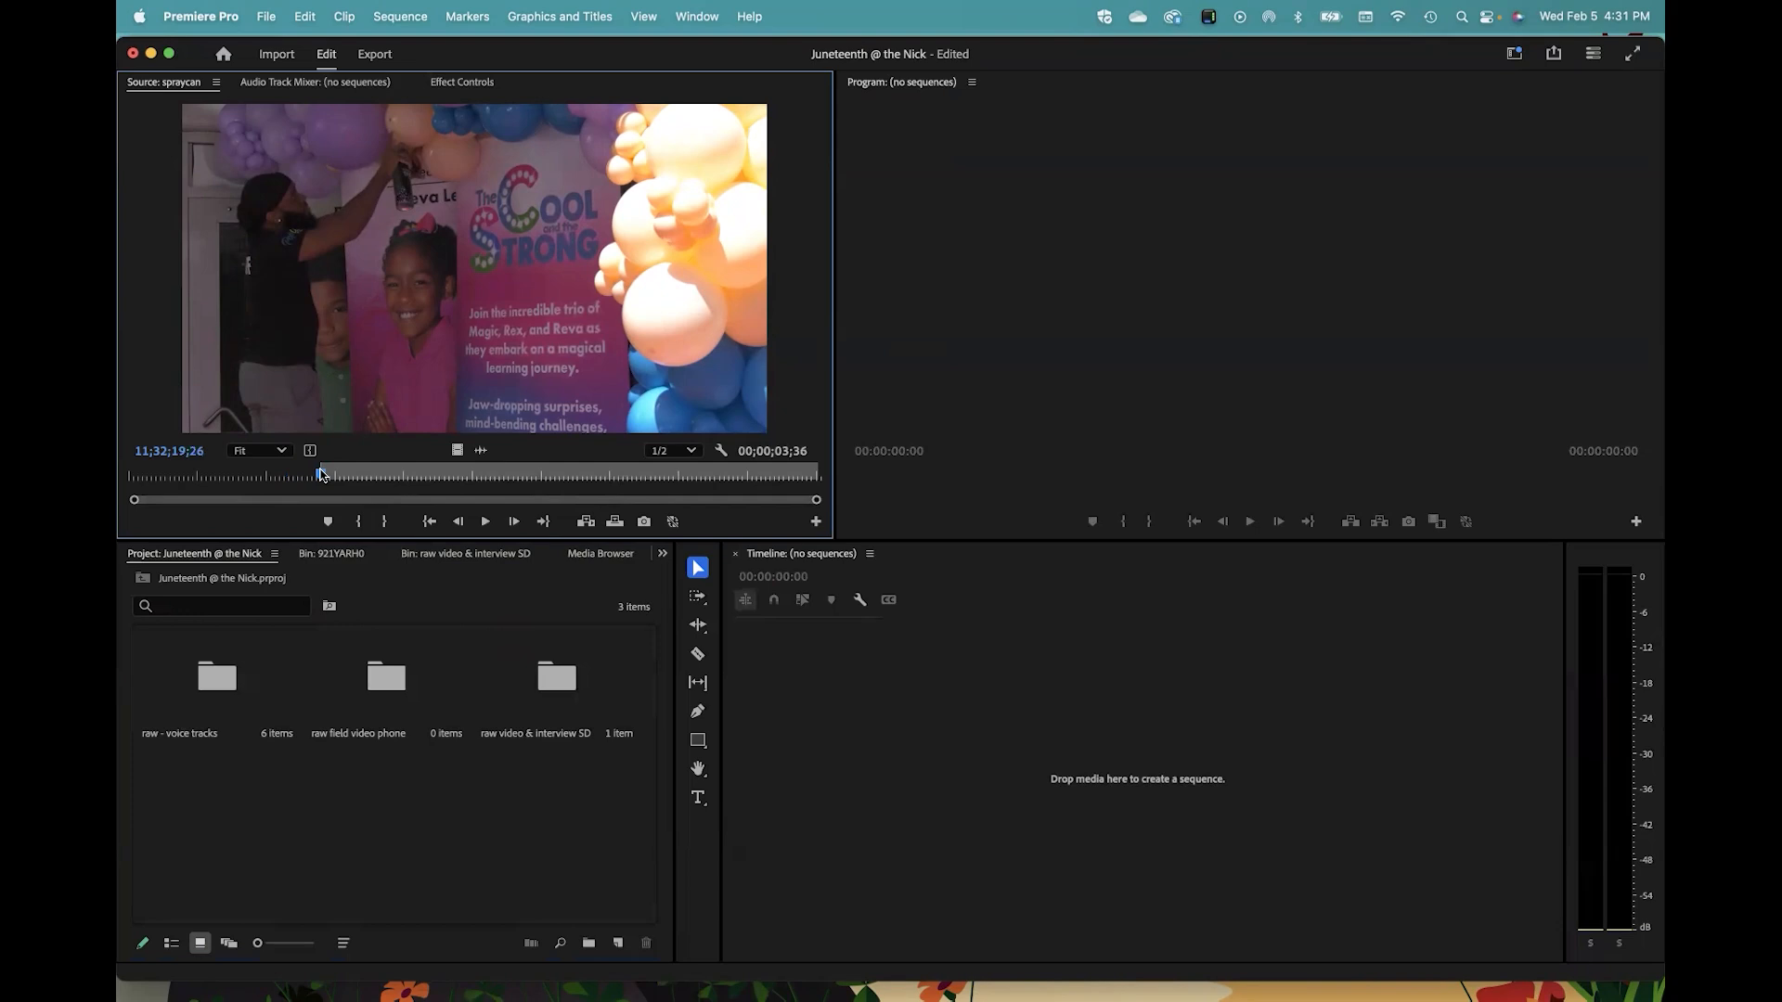
key("space")
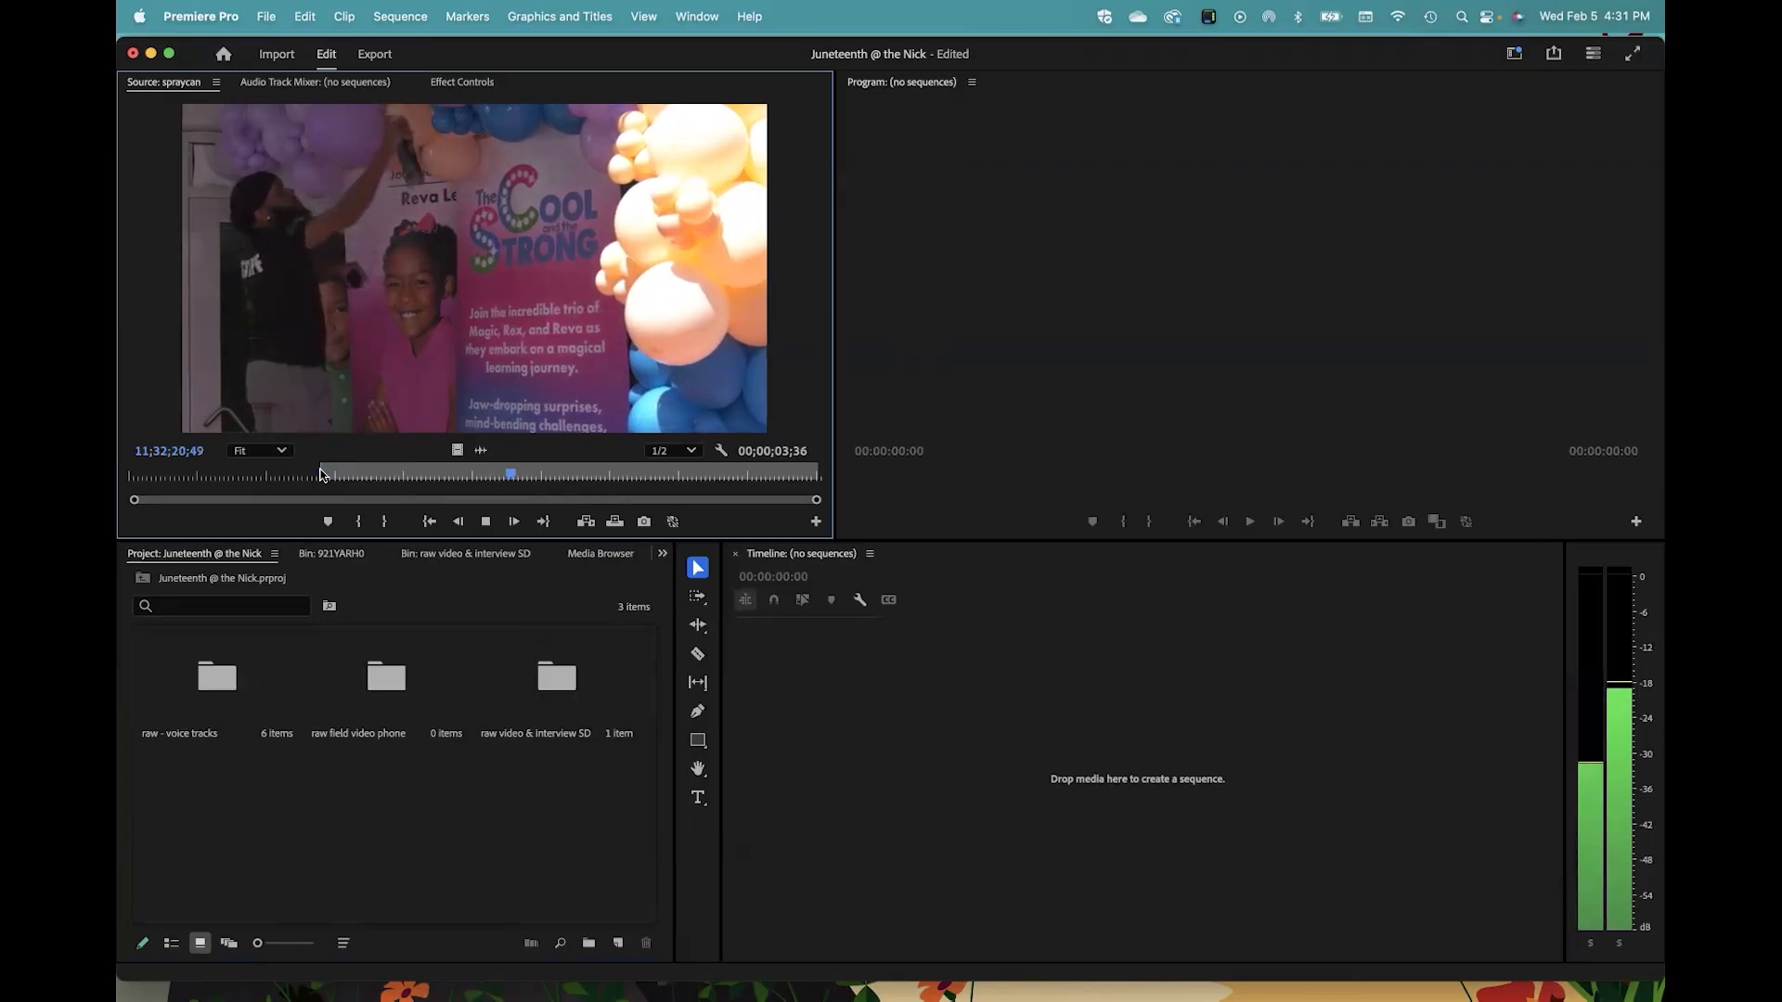
key("space")
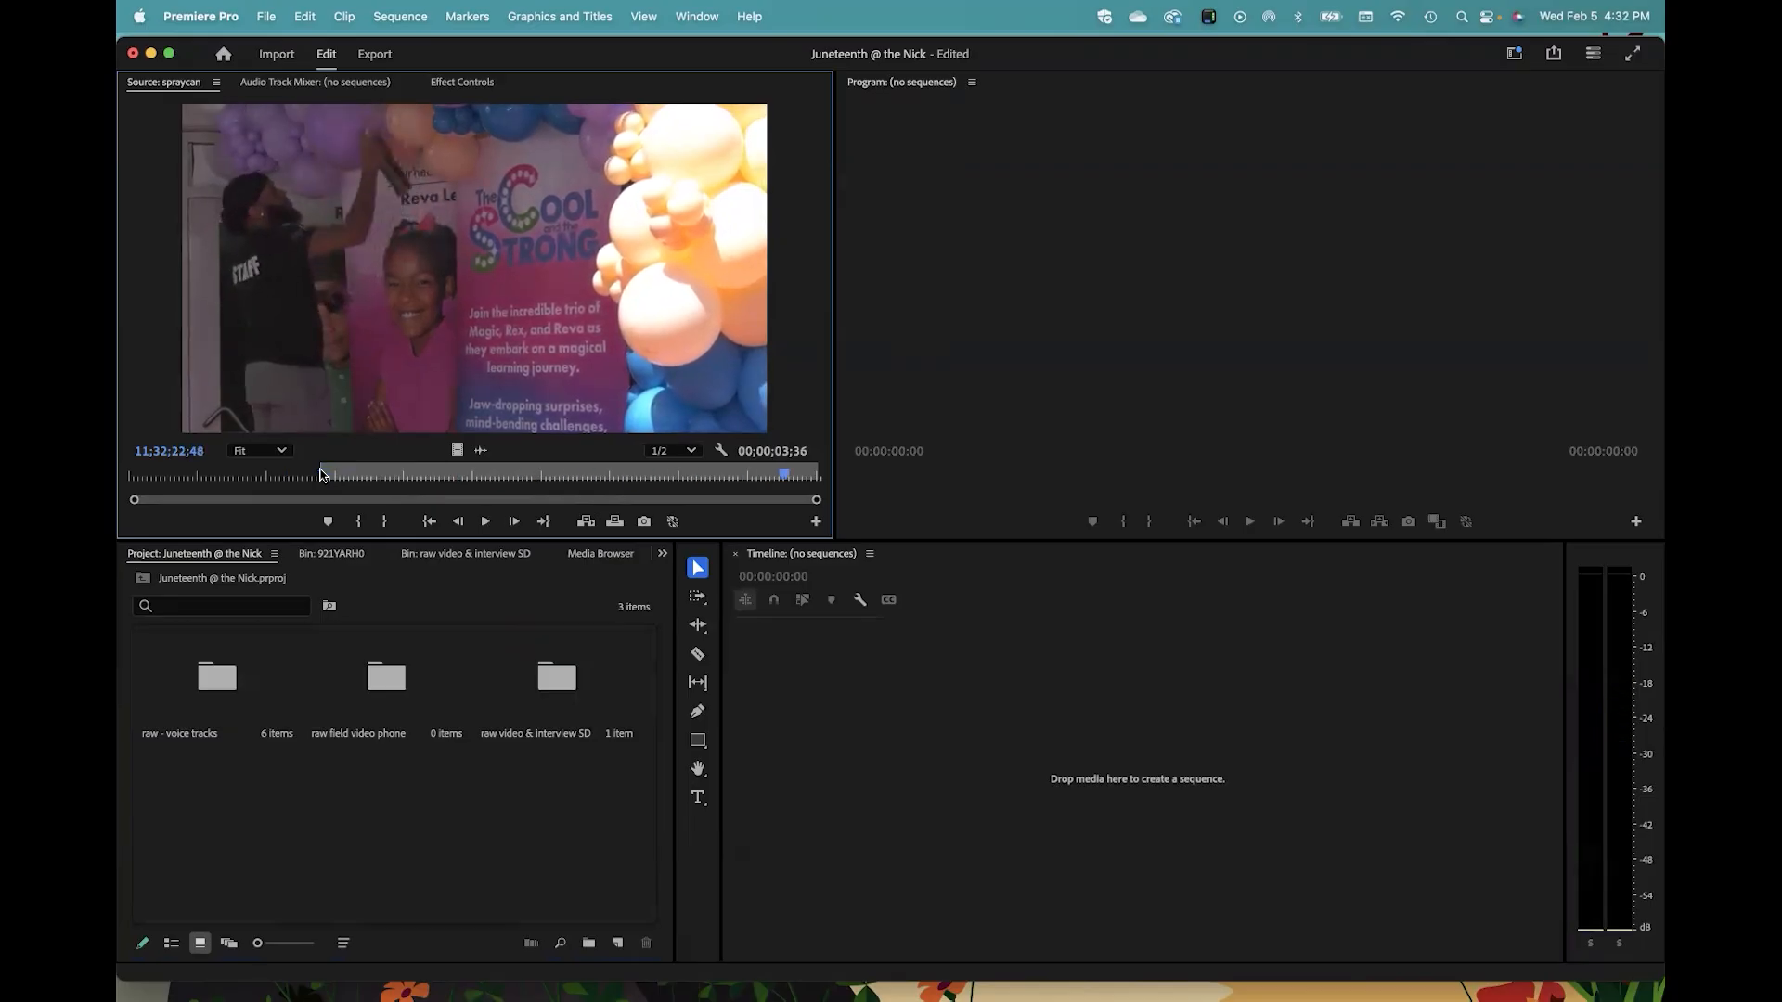
key("o")
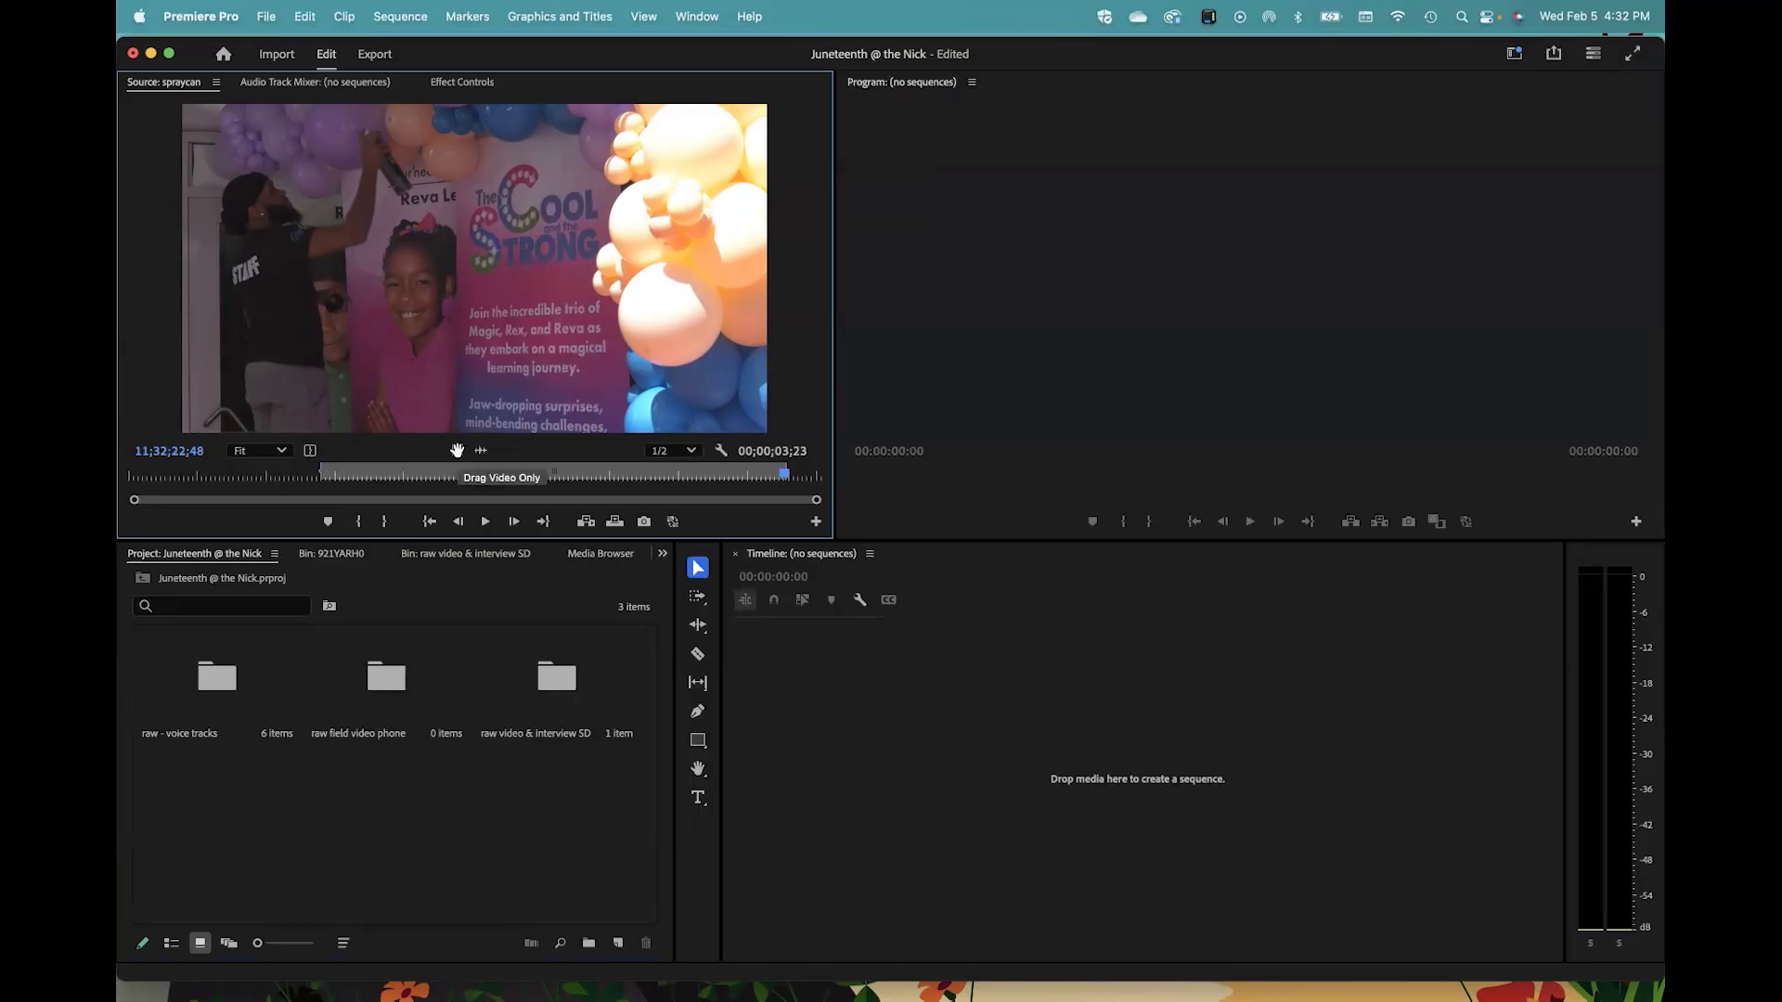
Step: Create a sequence from only the video of the marked spraycan range and play it back
left_click_drag(456, 450, 953, 778)
left_click_drag(952, 777, 954, 776)
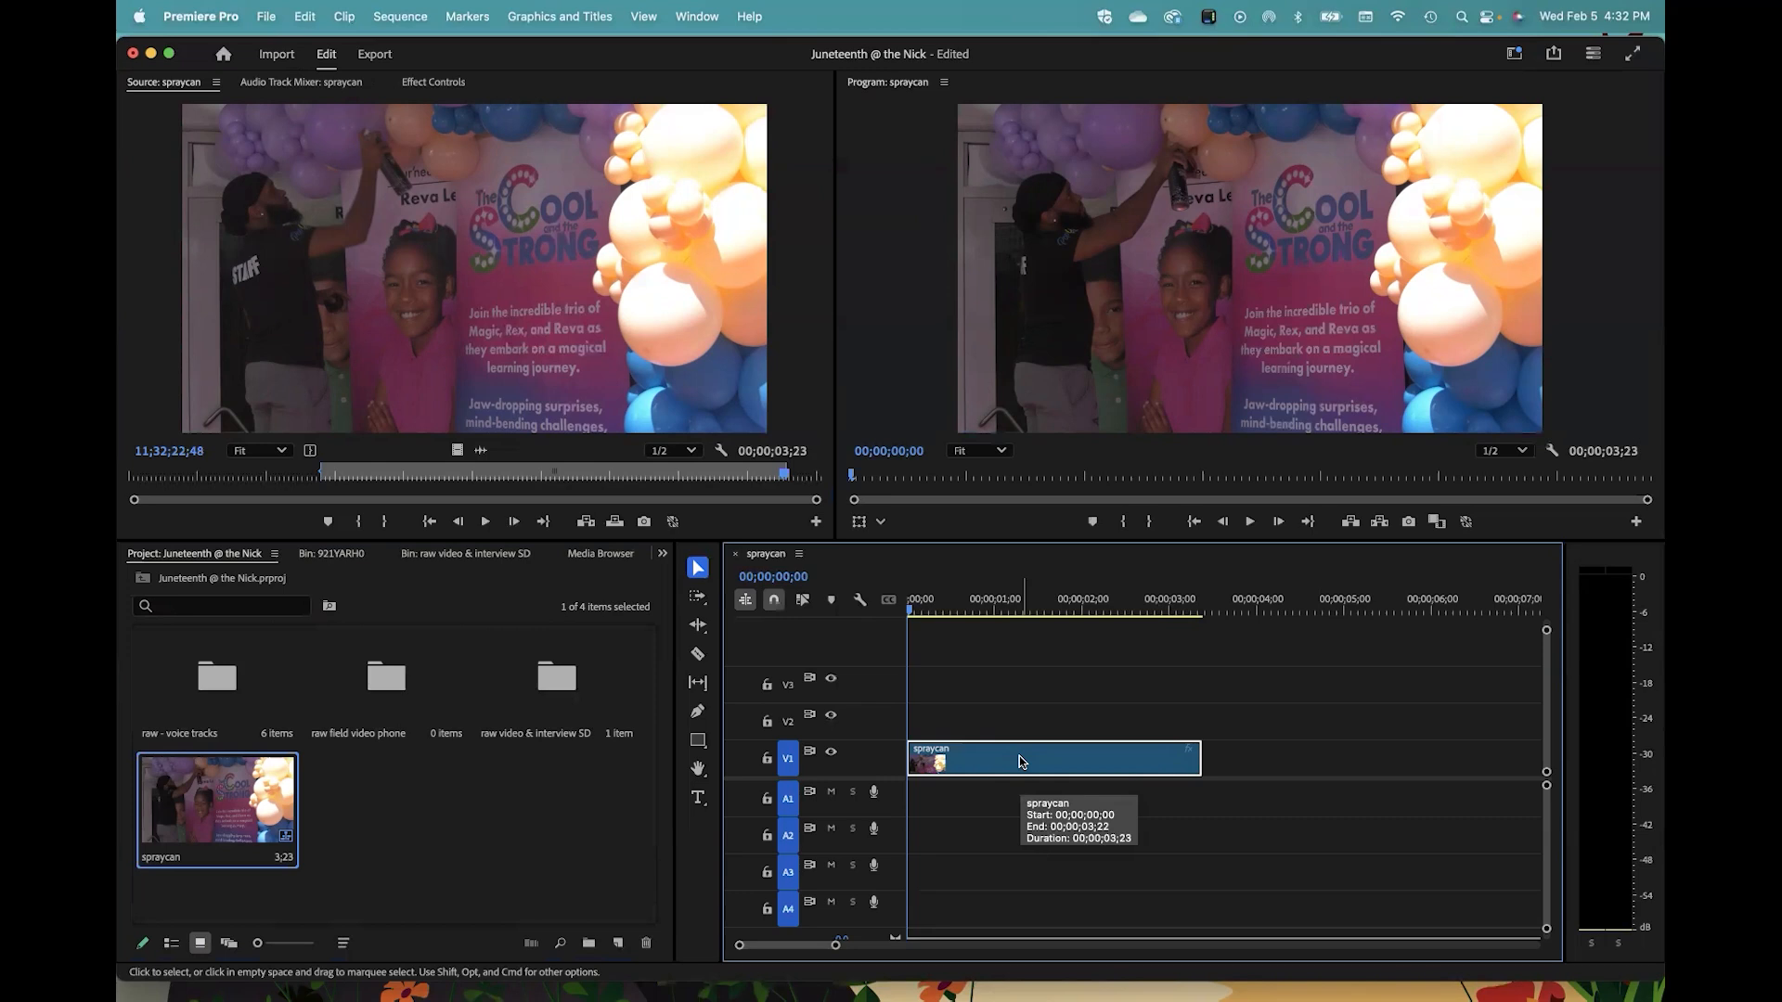
mouse_move(910, 609)
left_mouse_down()
mouse_move(1014, 609)
mouse_move(918, 609)
left_mouse_up()
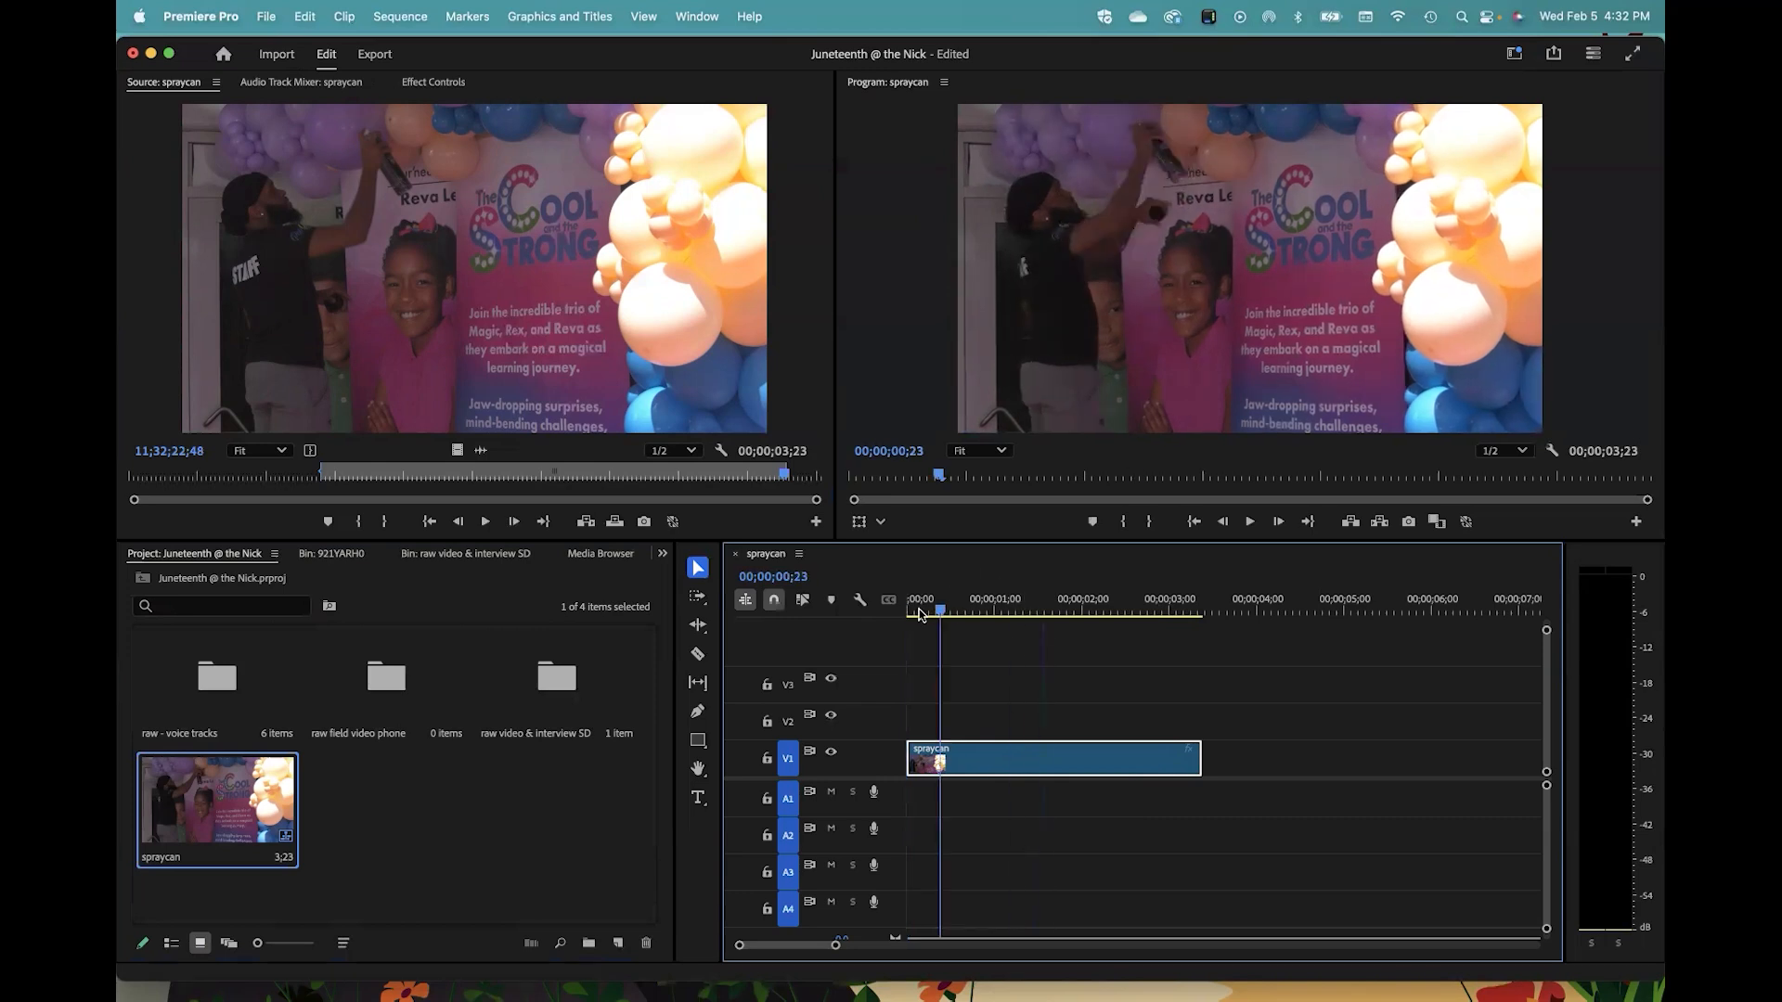
left_click(1134, 612)
left_click_drag(1134, 612, 885, 595)
key("space")
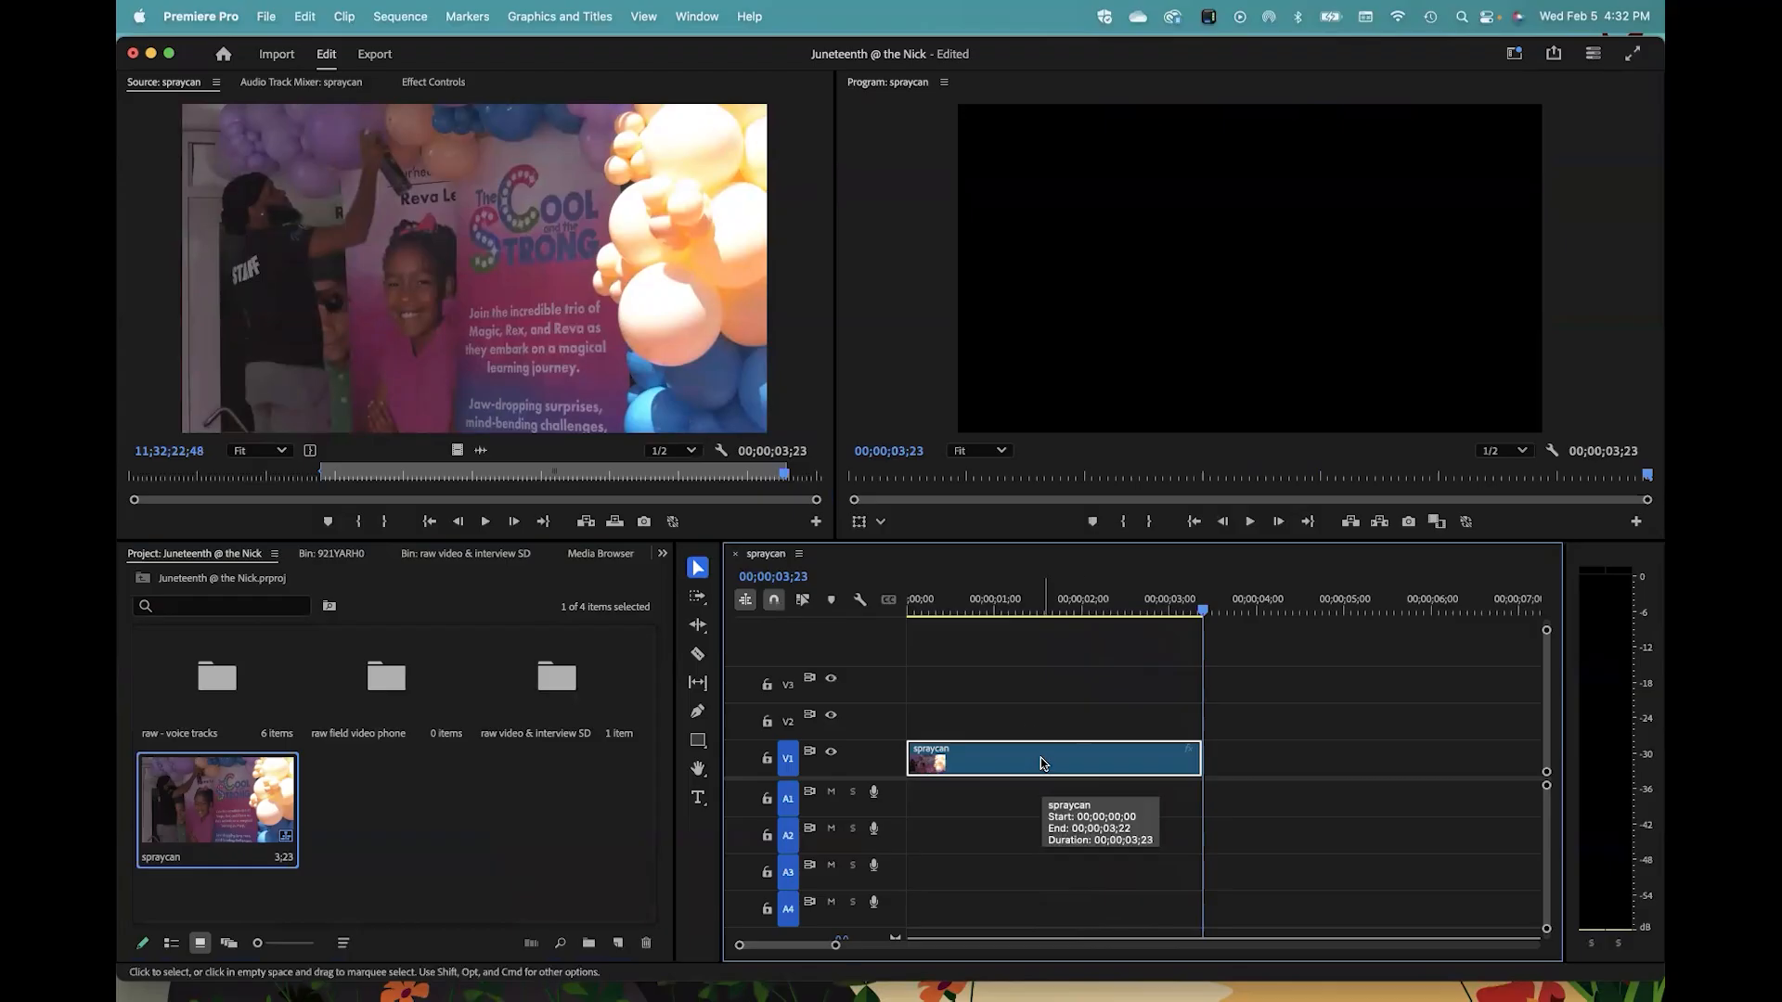
Step: Delete the spraycan video clip from the timeline, return the playhead to the start and undo the deletion
key("Delete")
left_click_drag(1200, 608, 872, 612)
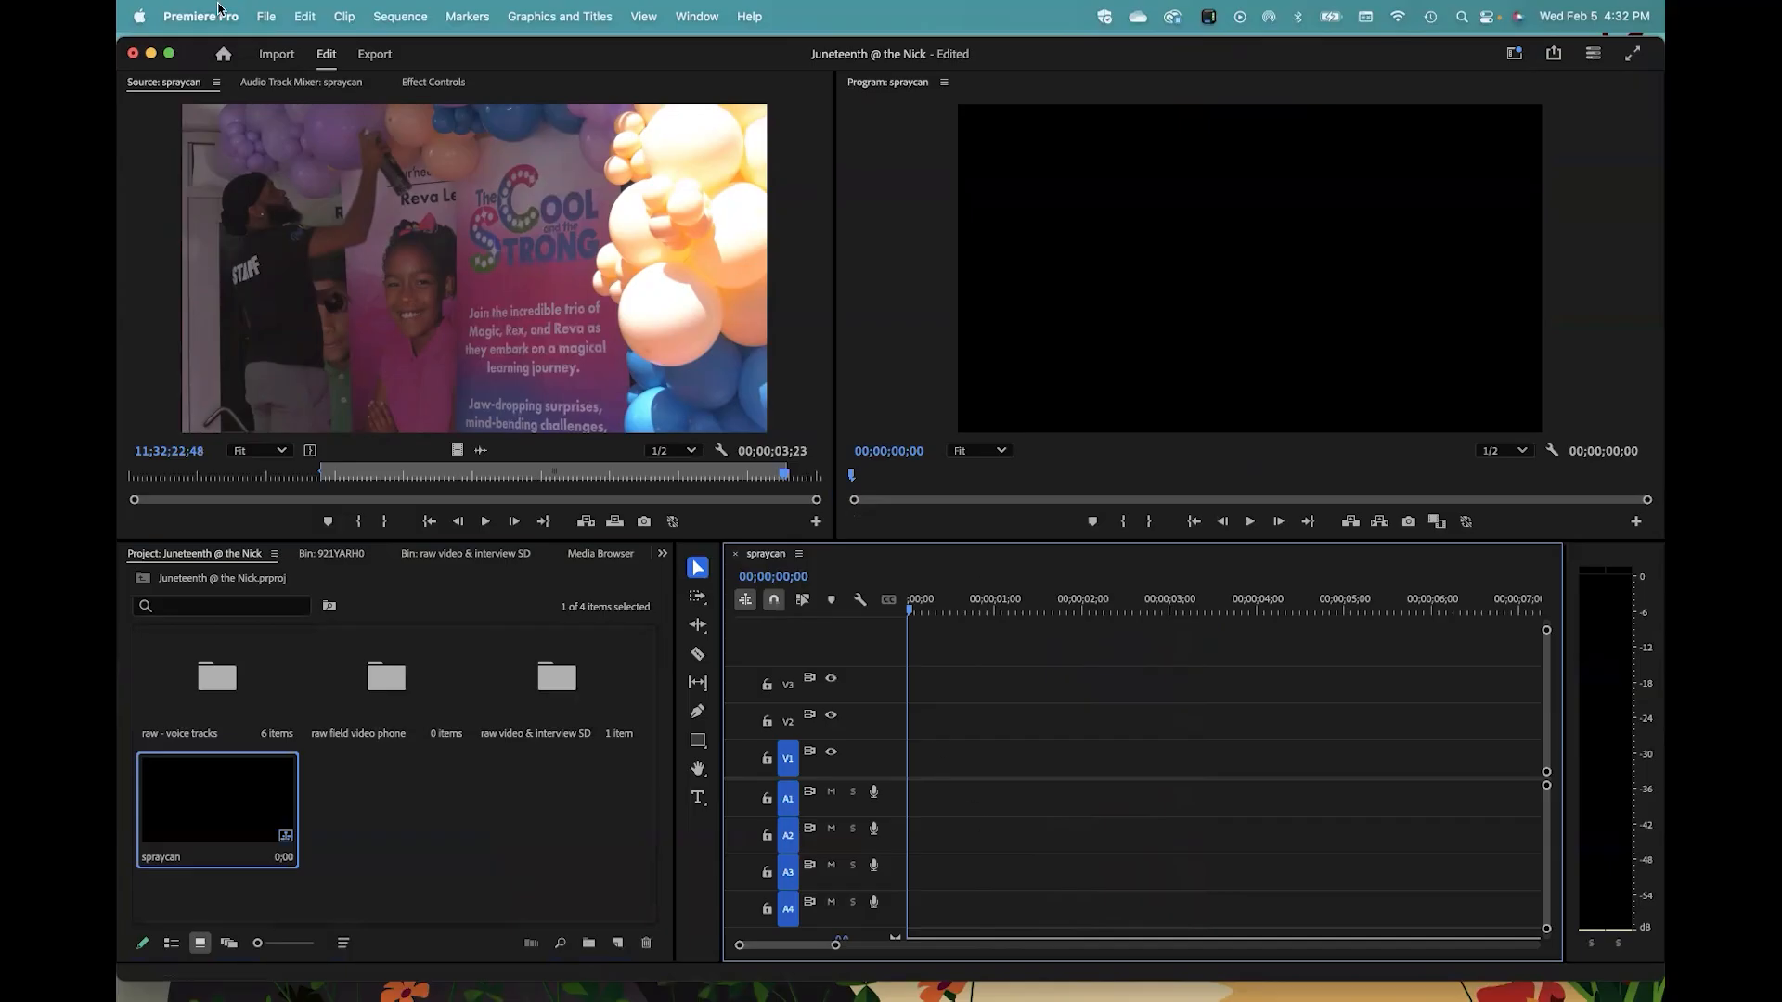
left_click(295, 17)
left_click(308, 48)
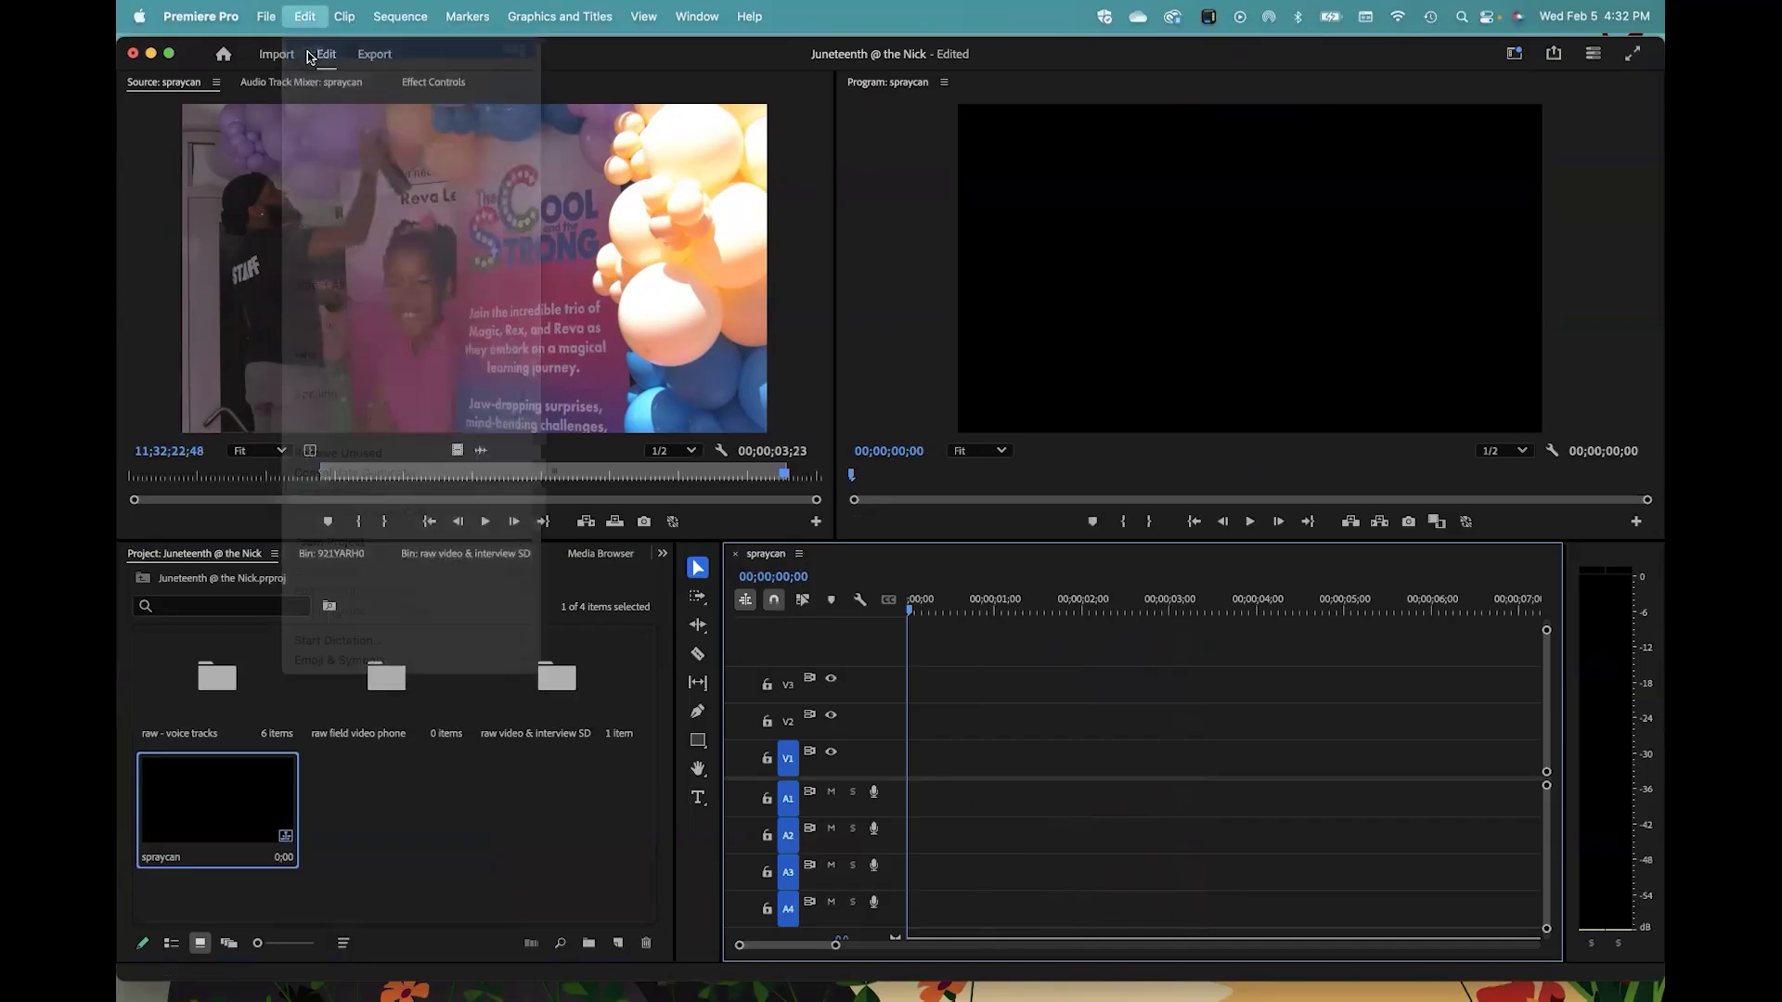
Step: Select the spraycan video clip on track V1 and delete it
left_click(1032, 766)
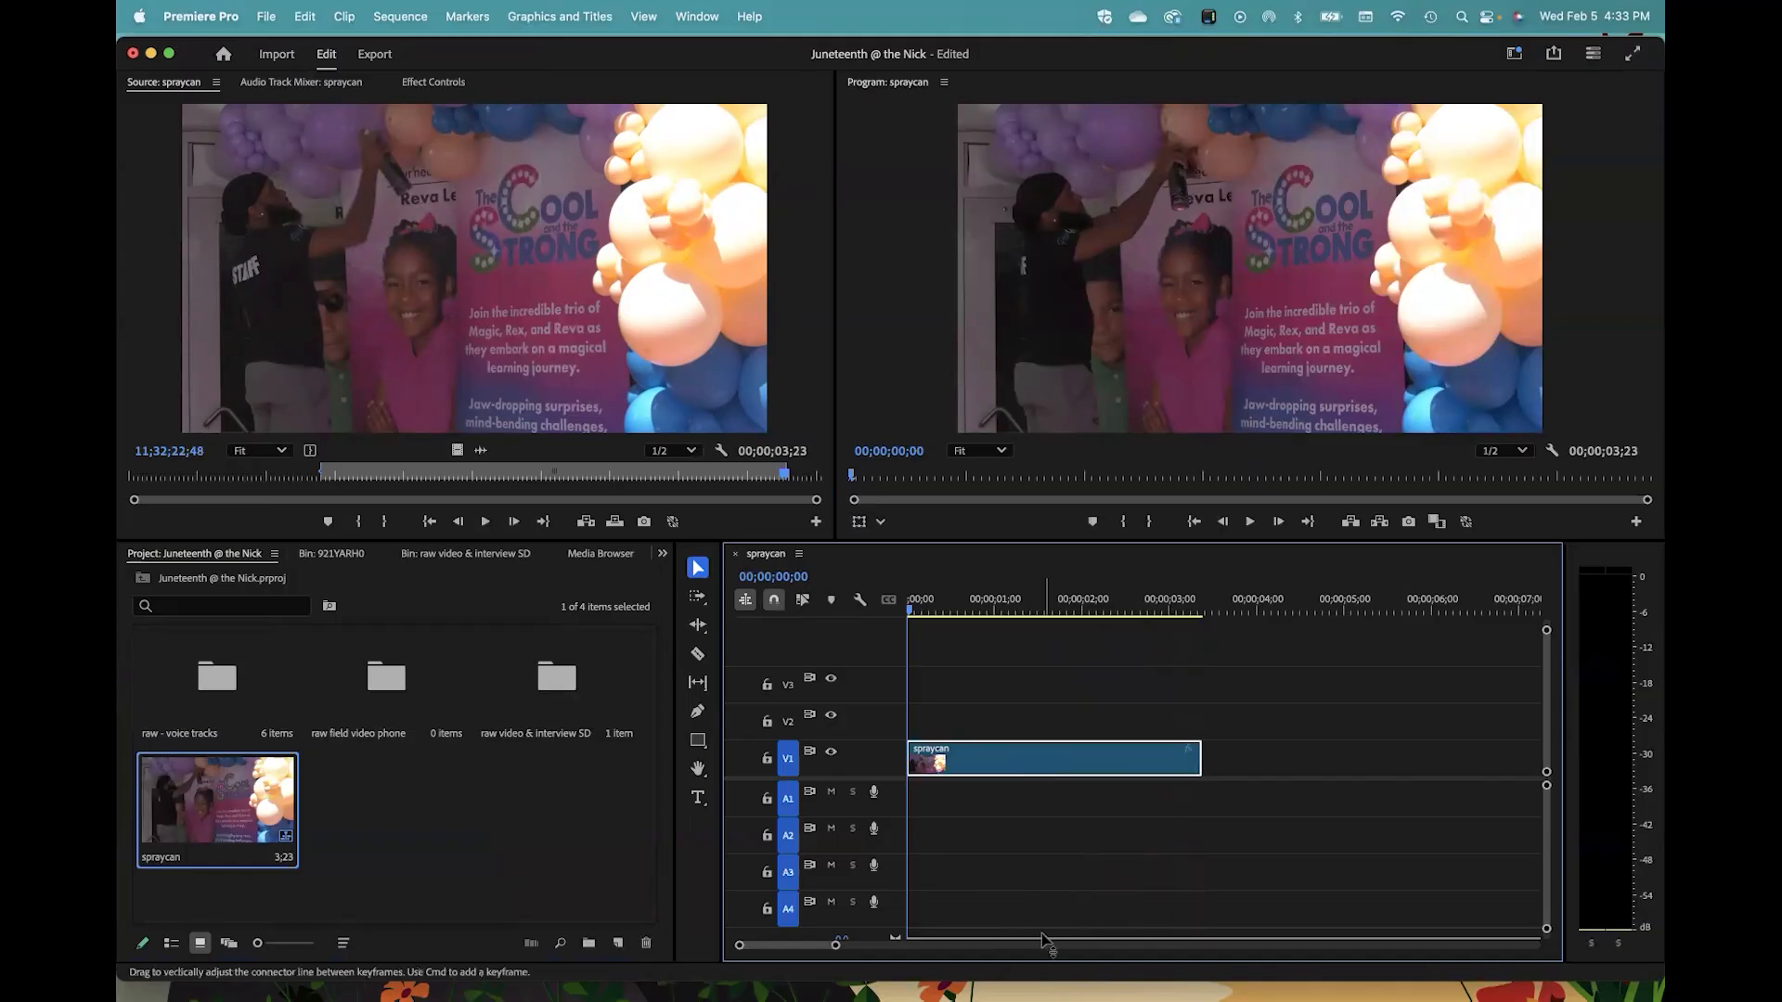
left_click(1003, 731)
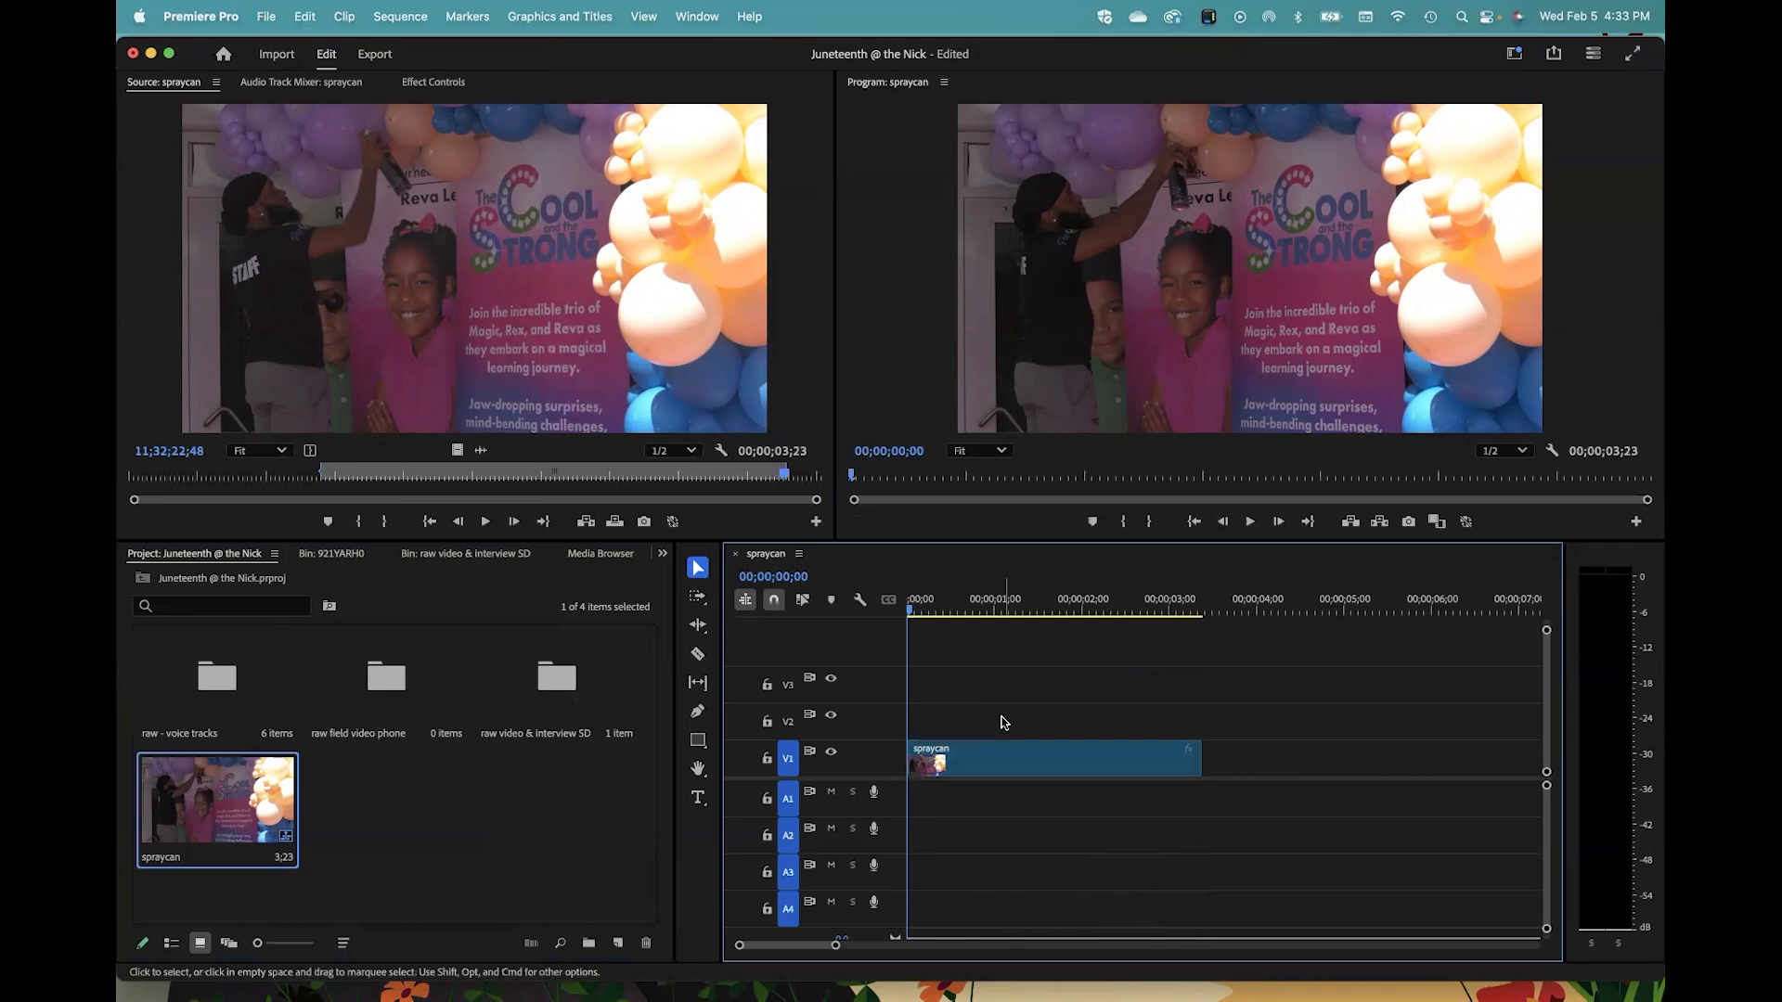
left_click(1066, 761)
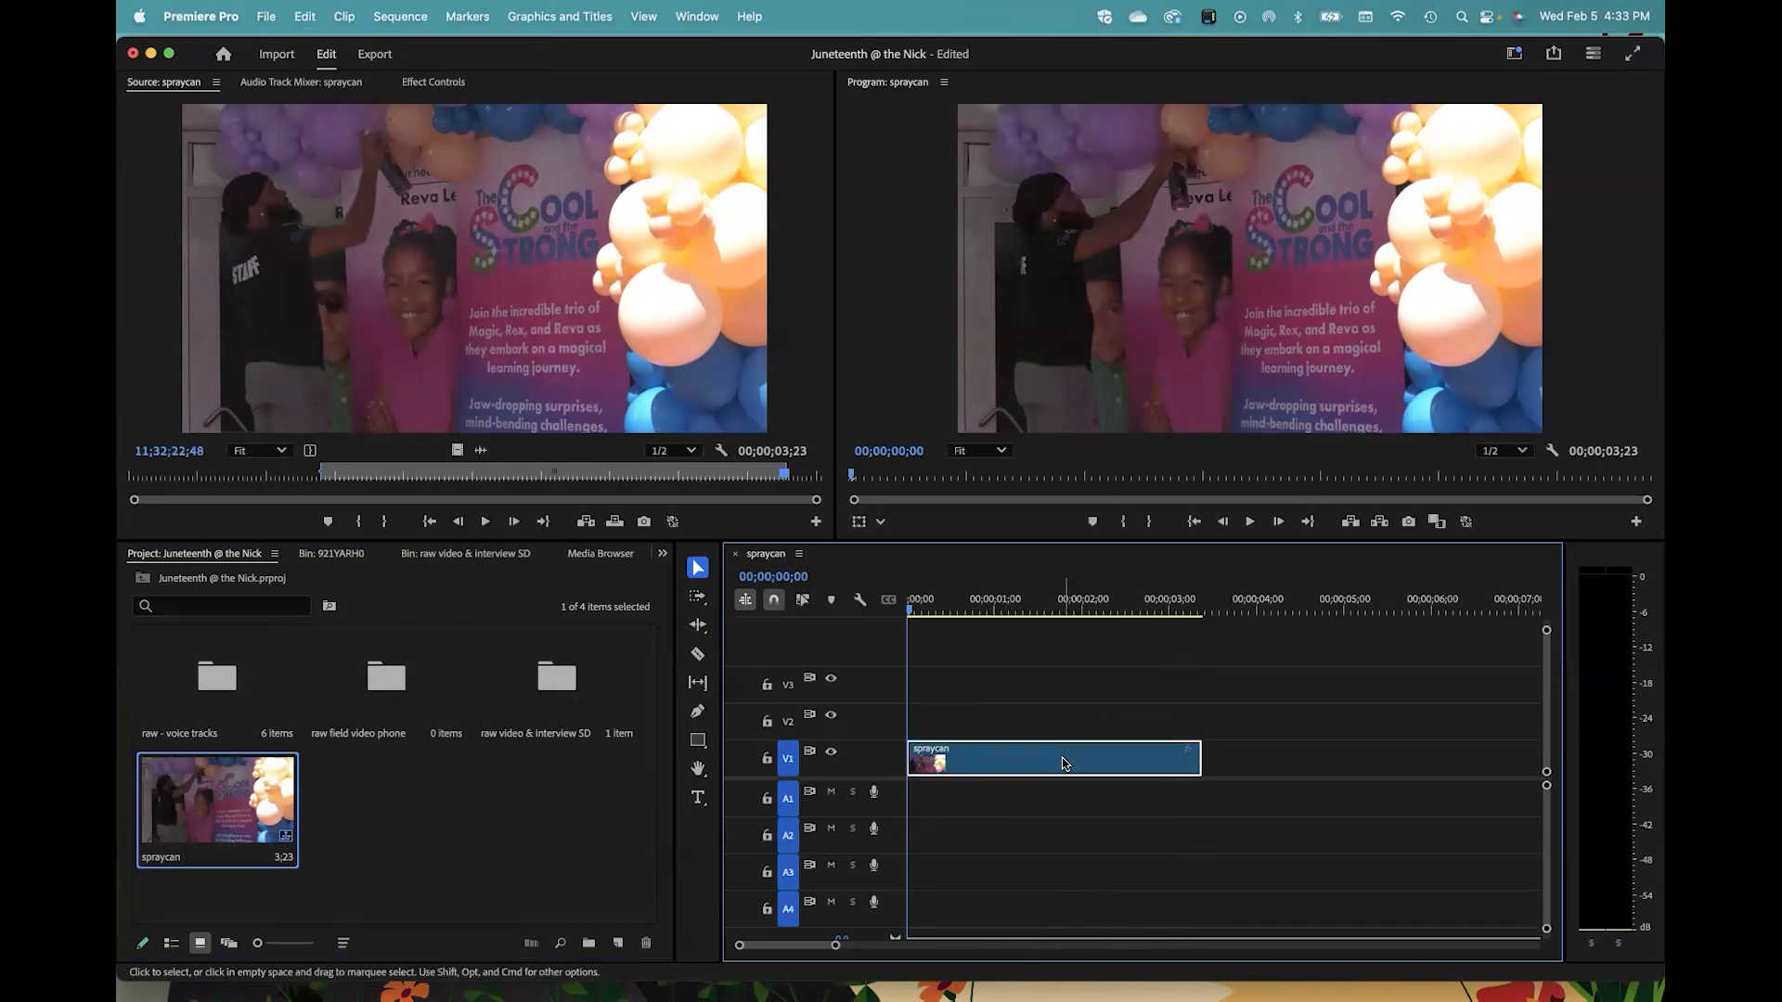
key("Delete")
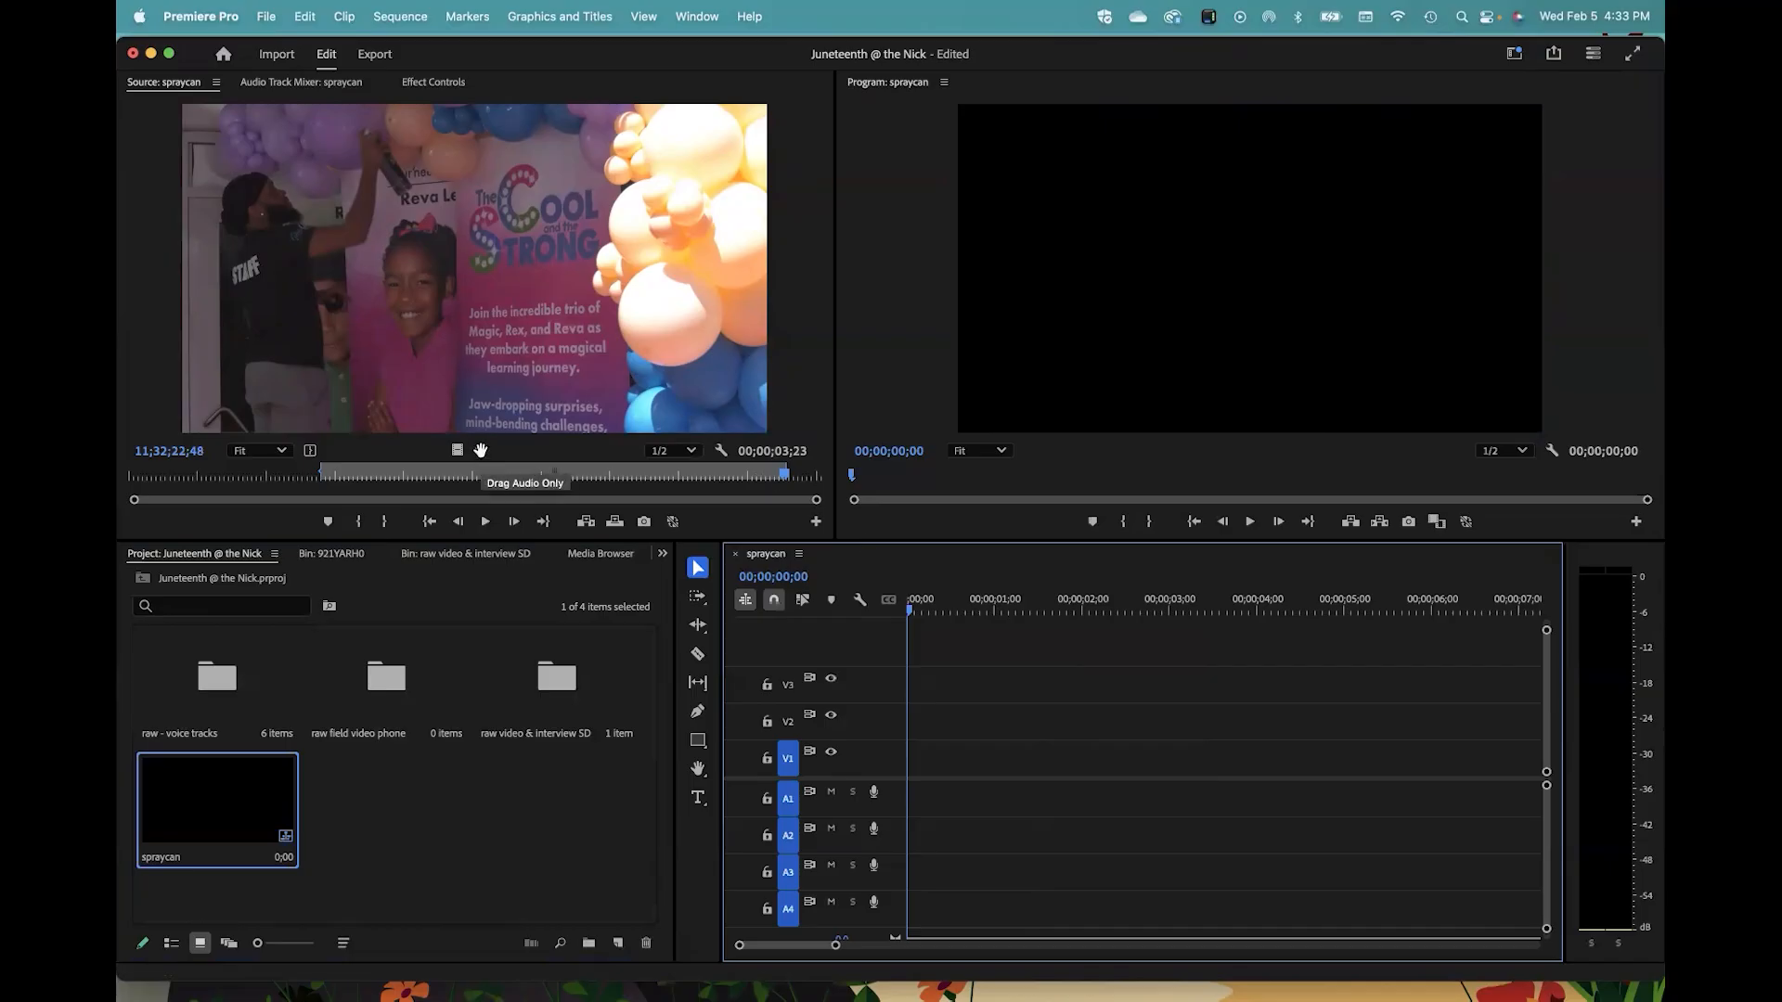
Step: Place only the audio of the marked spraycan range on tracks A1 and A2 at about one second and play it
left_click_drag(481, 450, 988, 802)
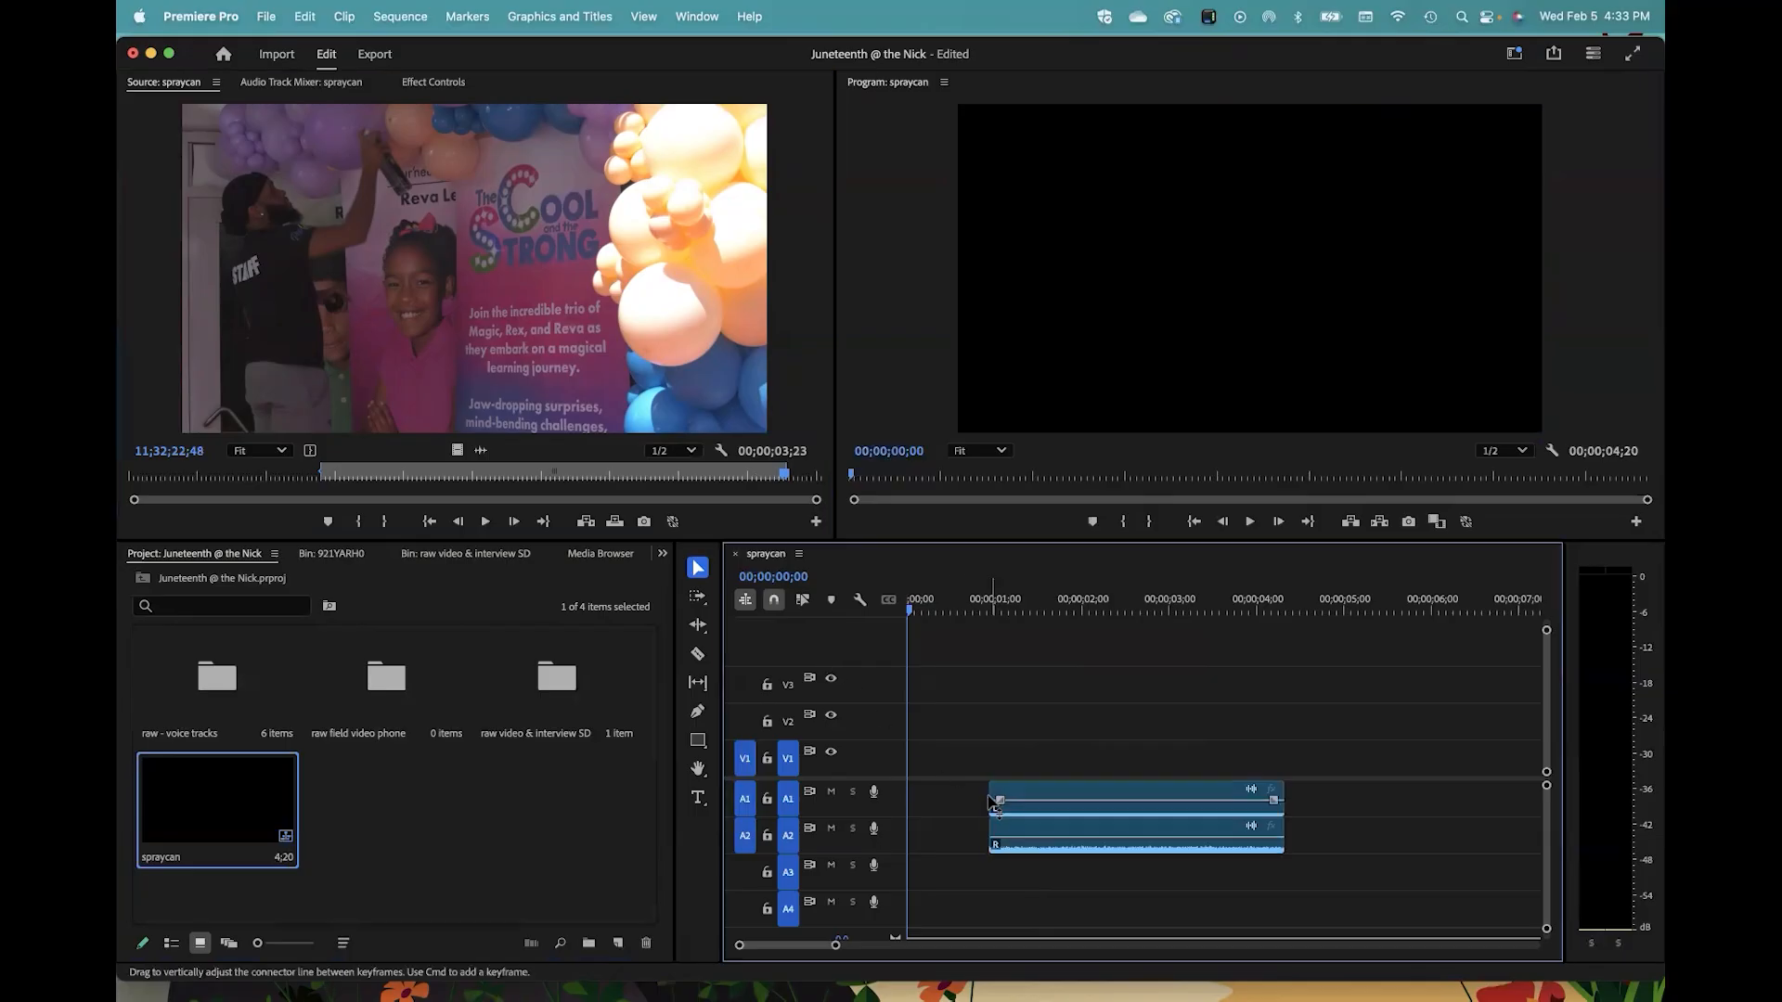
left_click_drag(1055, 599, 967, 602)
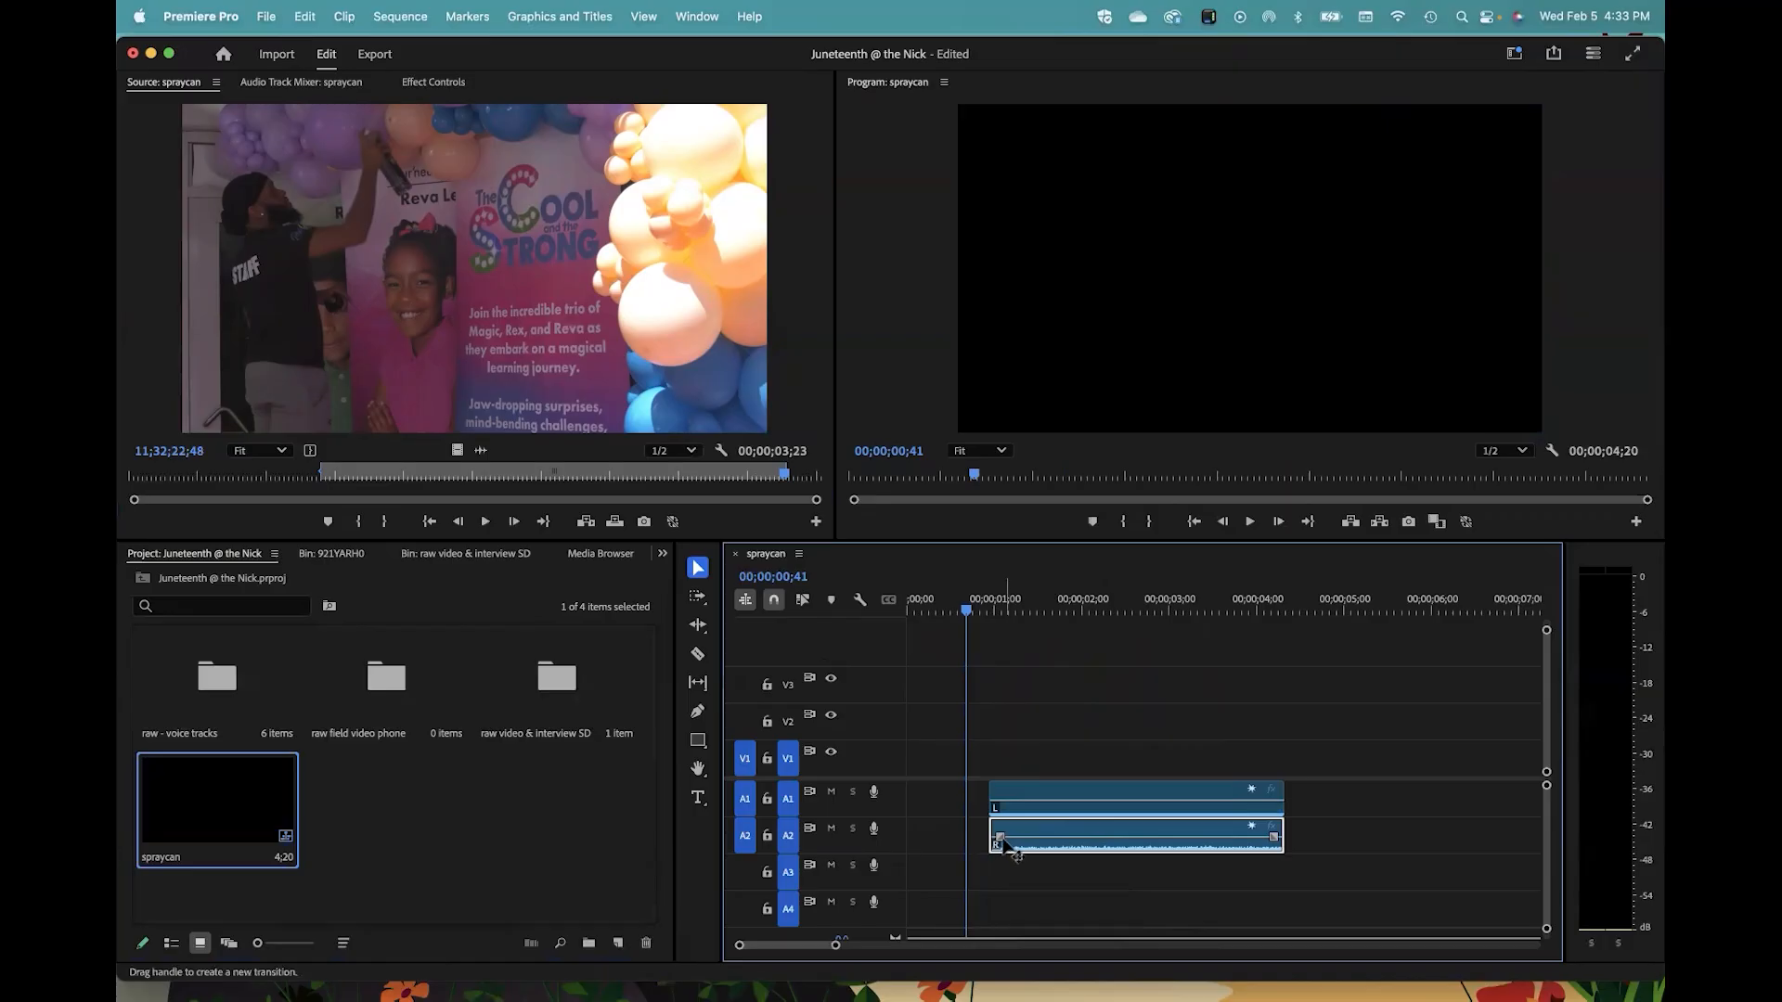
key("space")
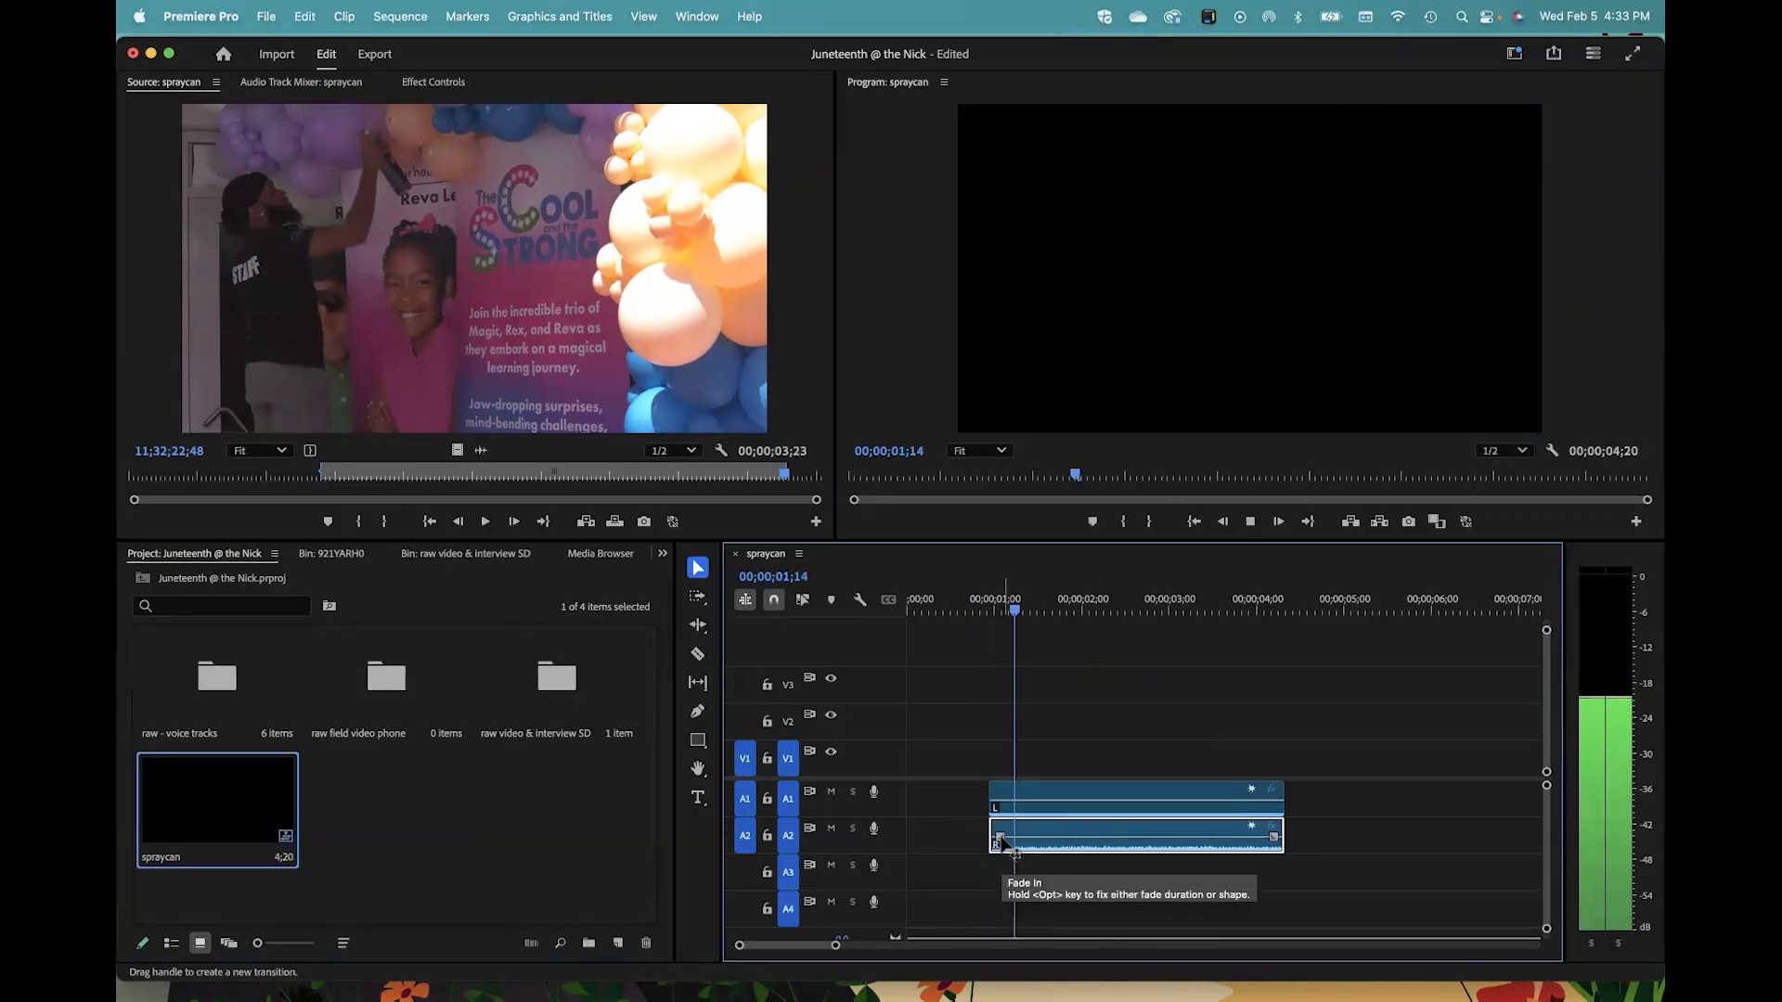
key("space")
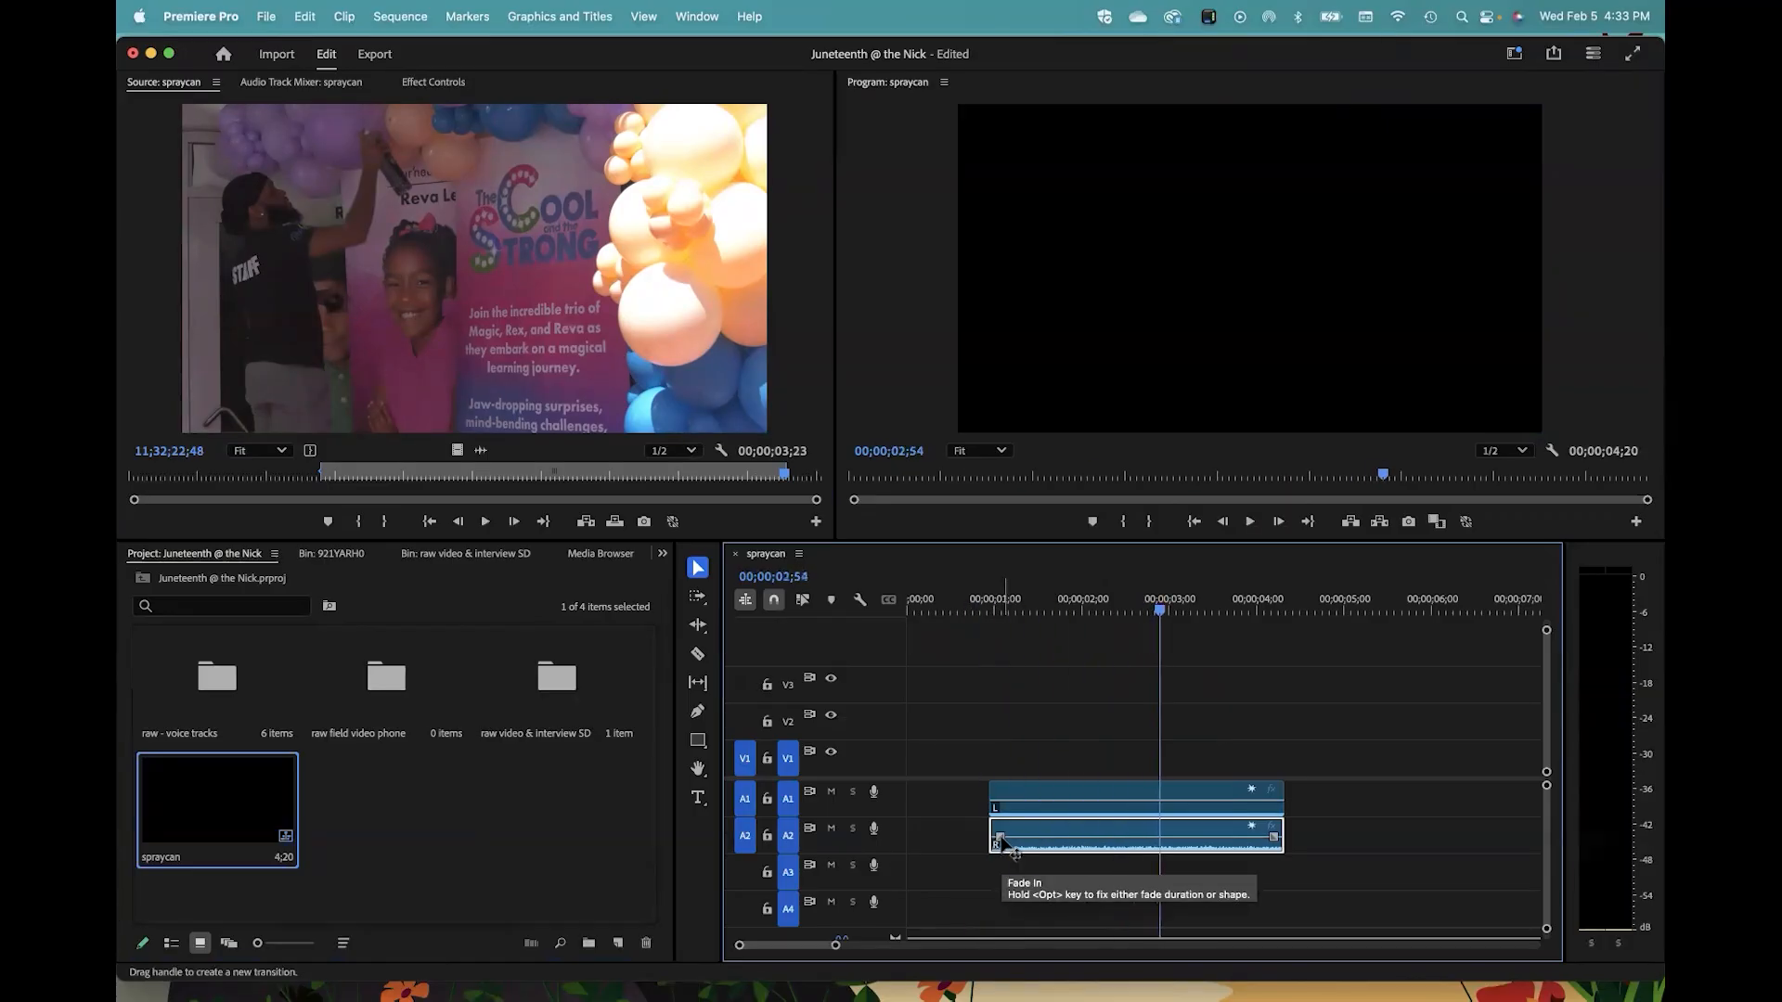
Step: Delete both spraycan audio clips from the timeline and return the playhead to the start
left_click_drag(1030, 721, 1340, 875)
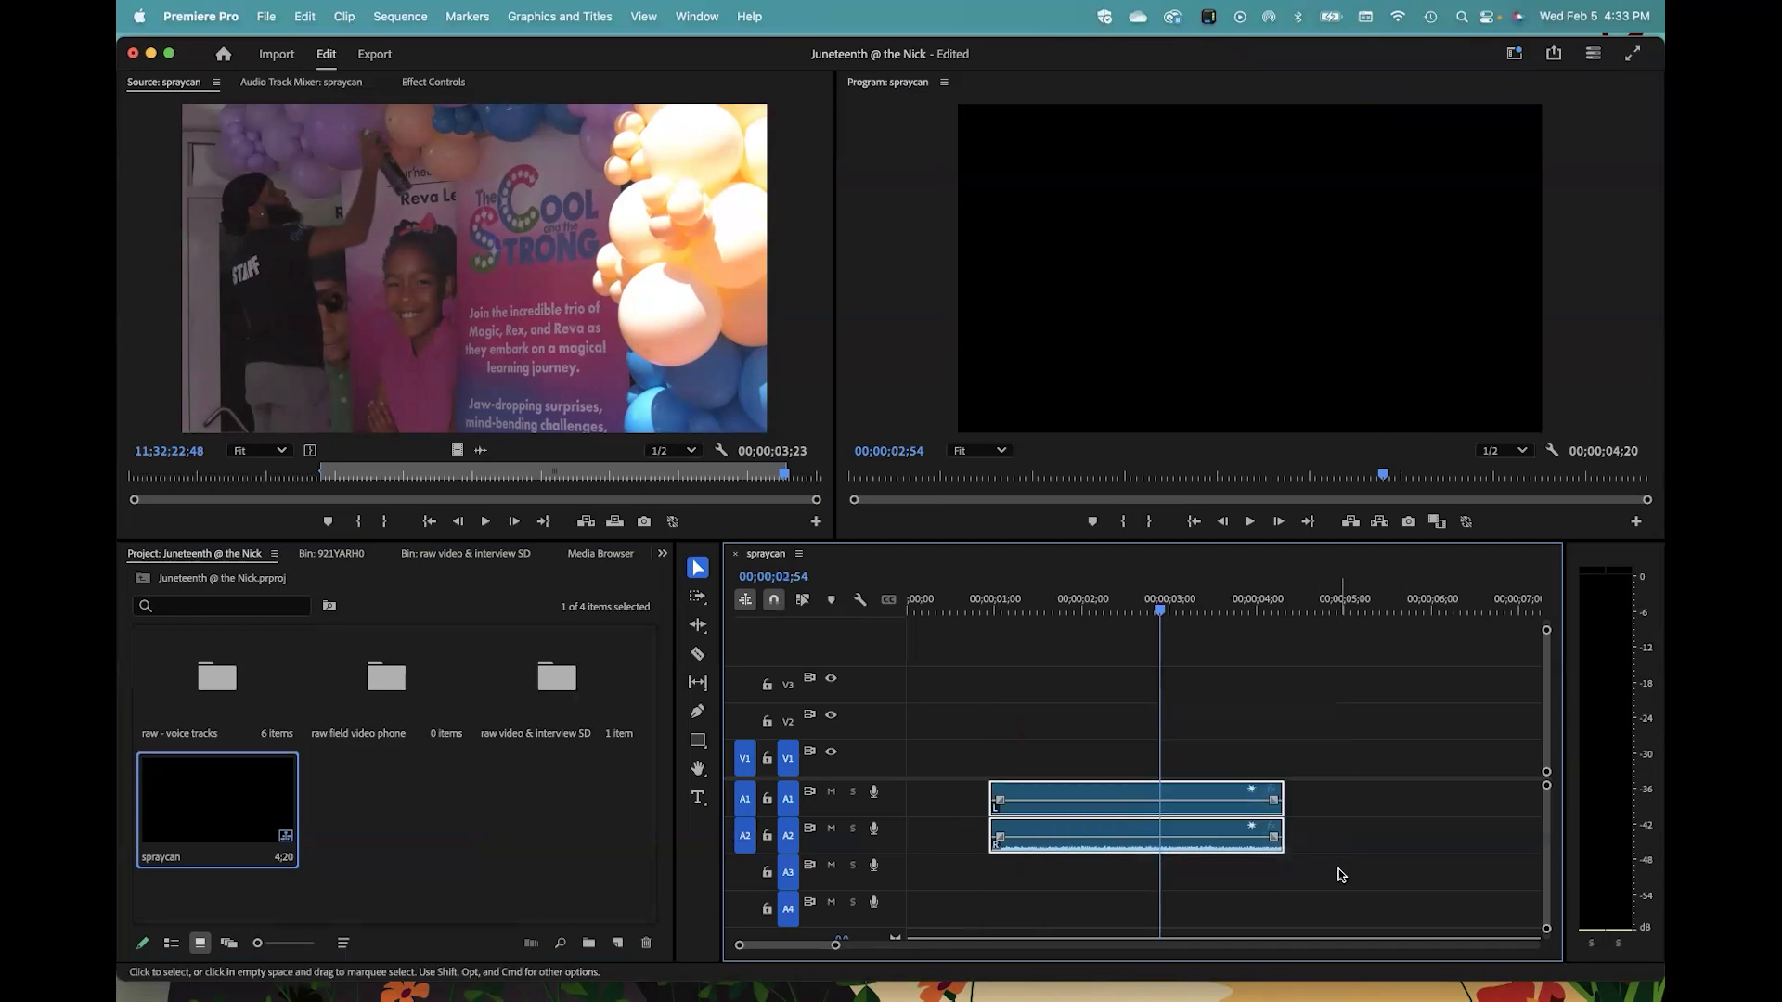
key("backslash")
key("Delete")
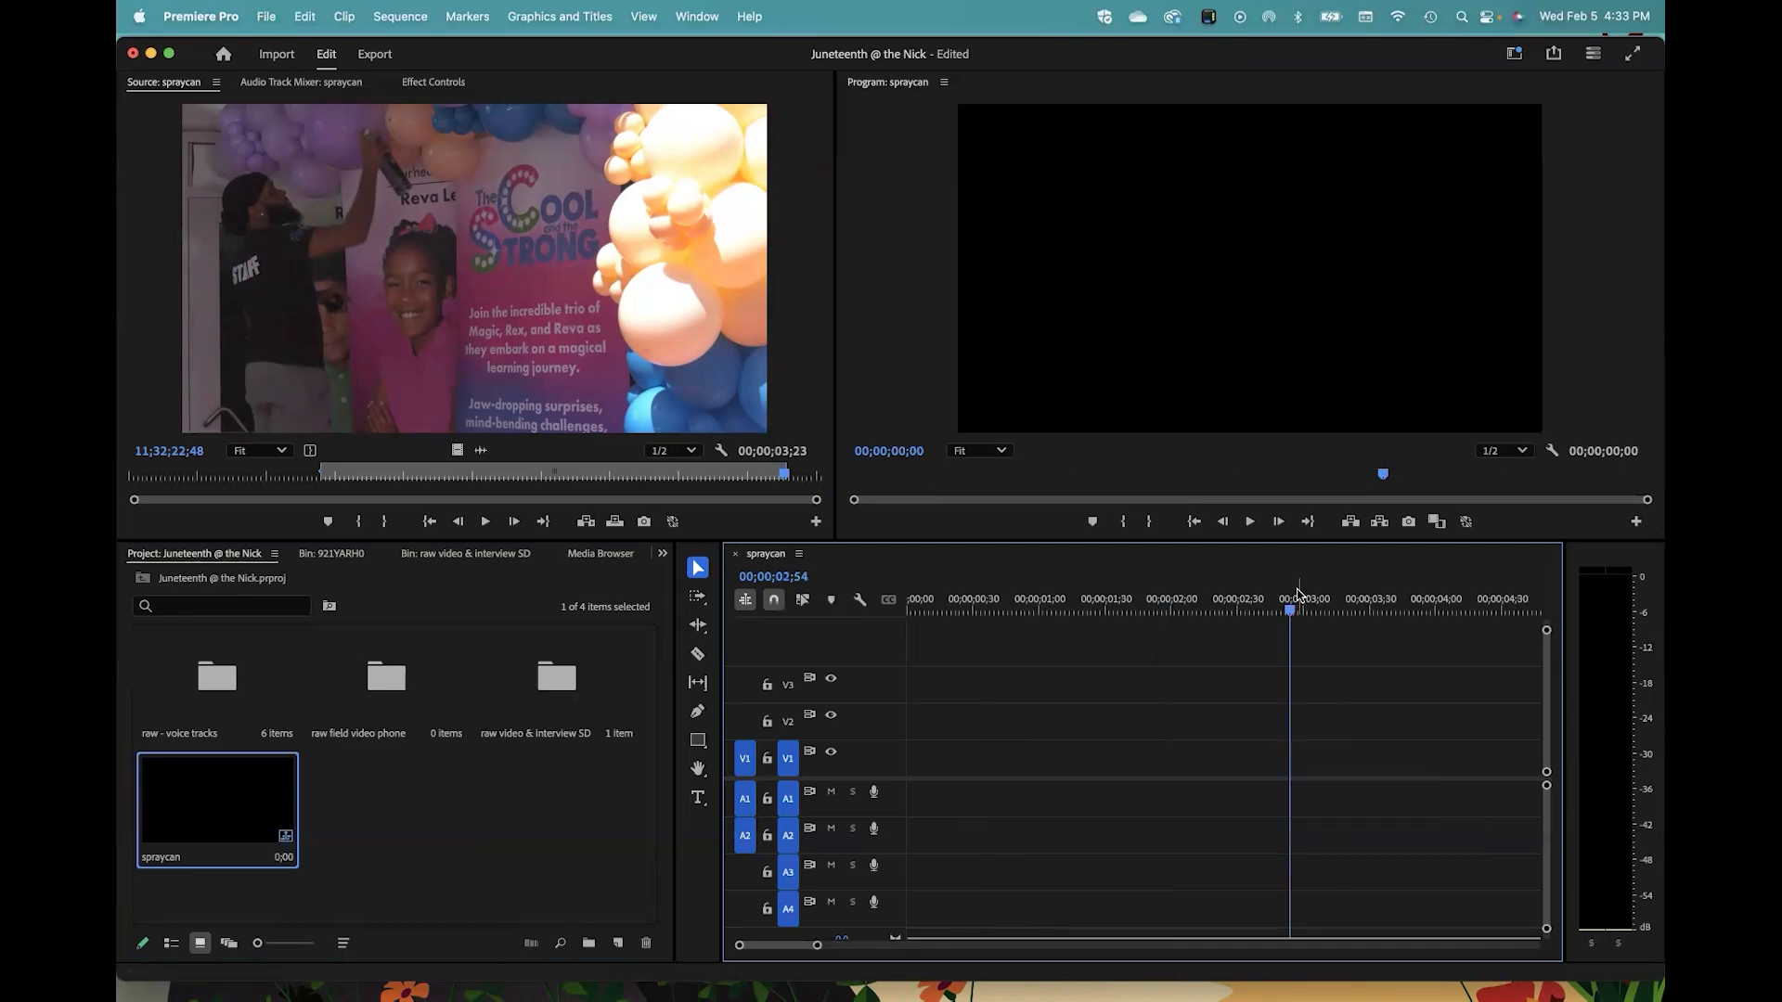
left_click_drag(1284, 605, 907, 599)
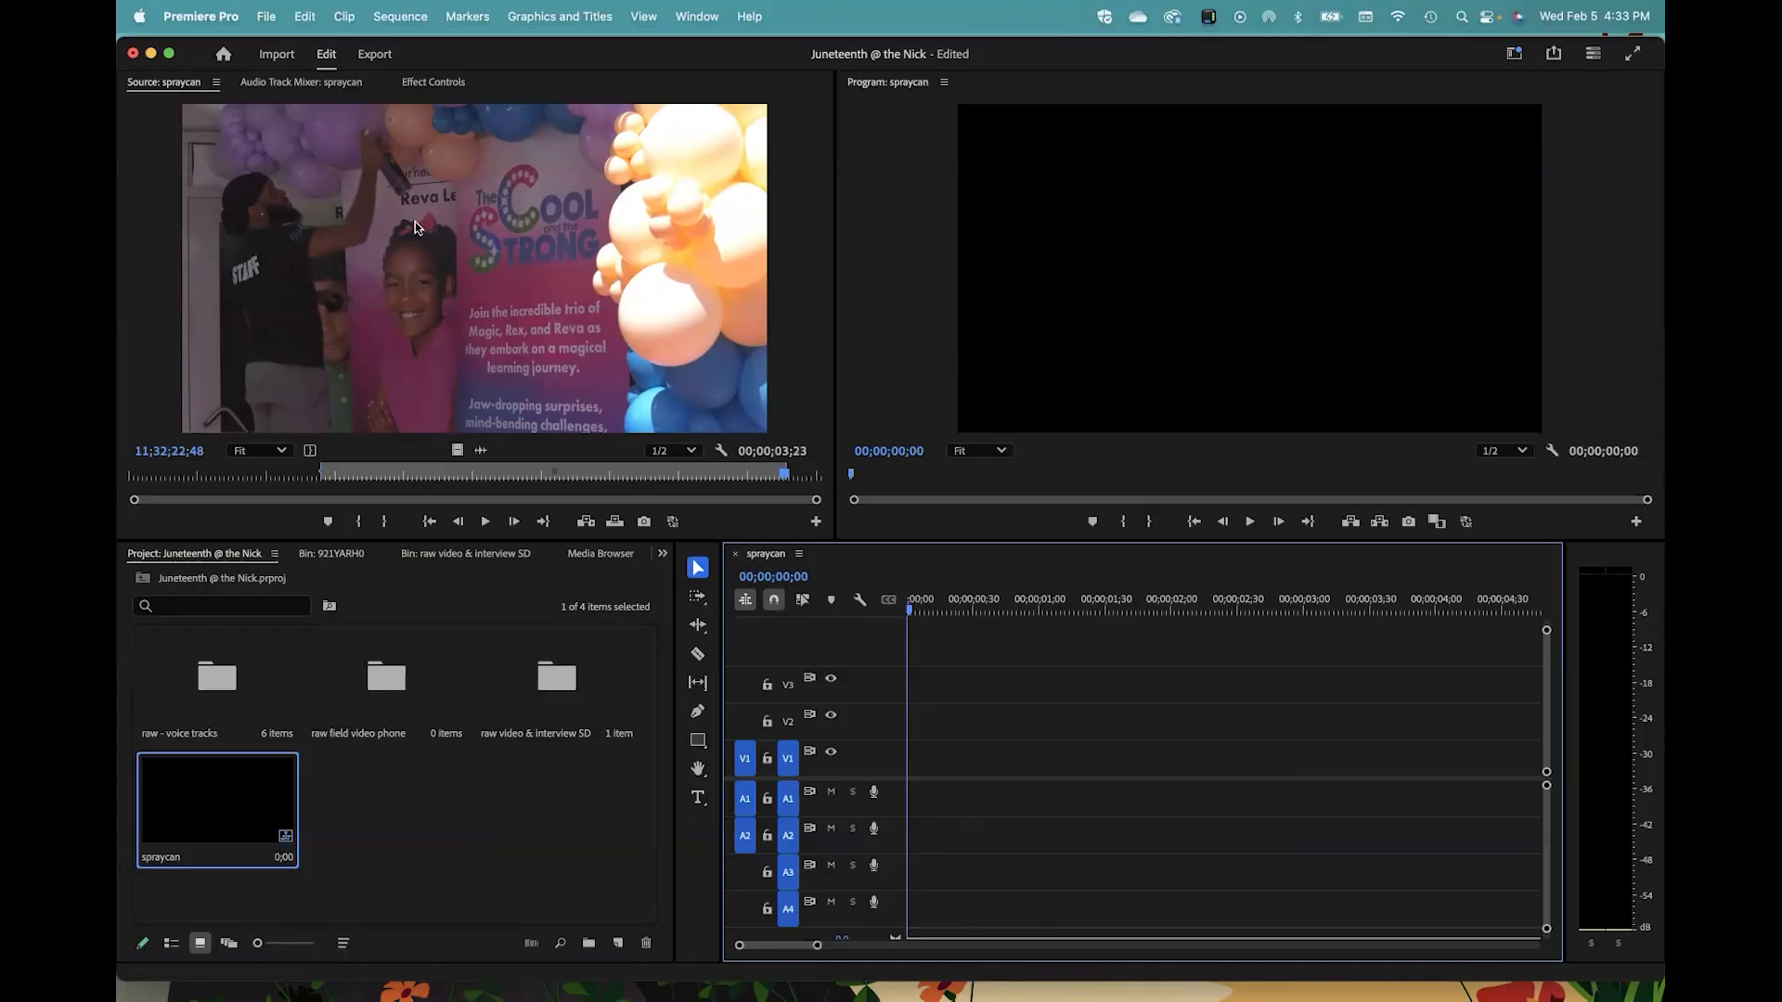
Step: Place the marked spraycan range with video and audio at the sequence start, play it and return the playhead to the start
left_click(456, 265)
mouse_move(469, 268)
left_mouse_down()
mouse_move(914, 650)
mouse_move(912, 766)
left_mouse_up()
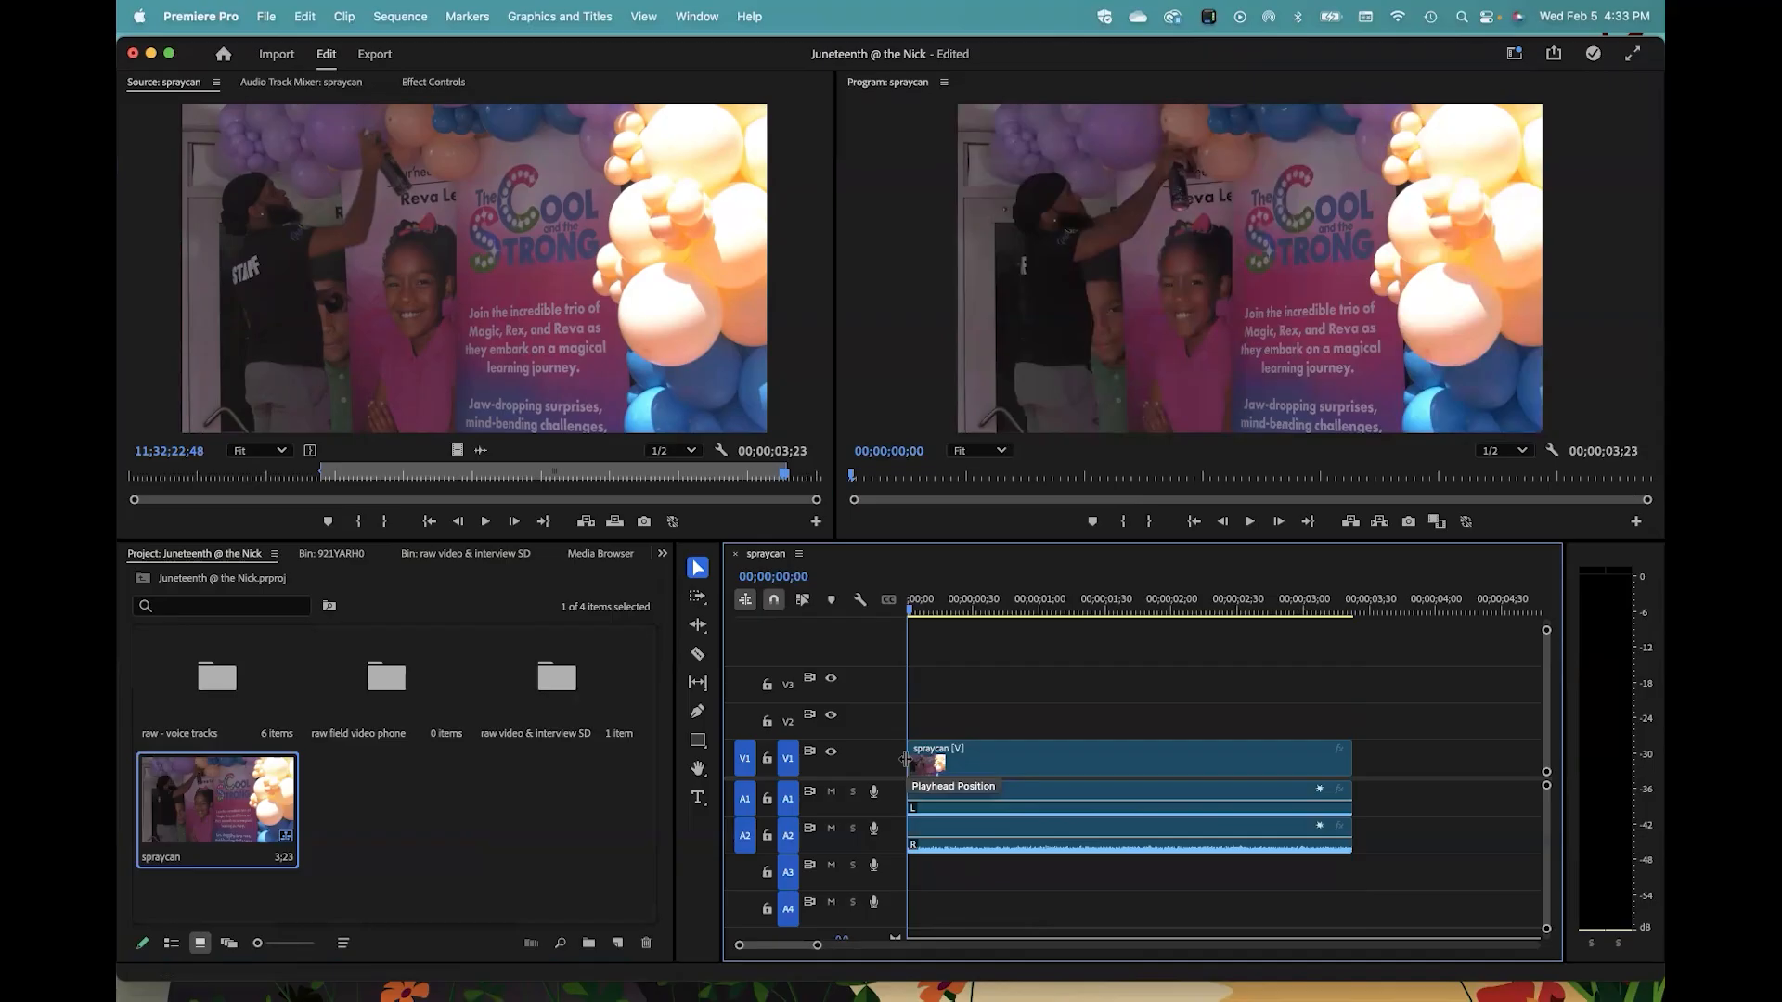
key("space")
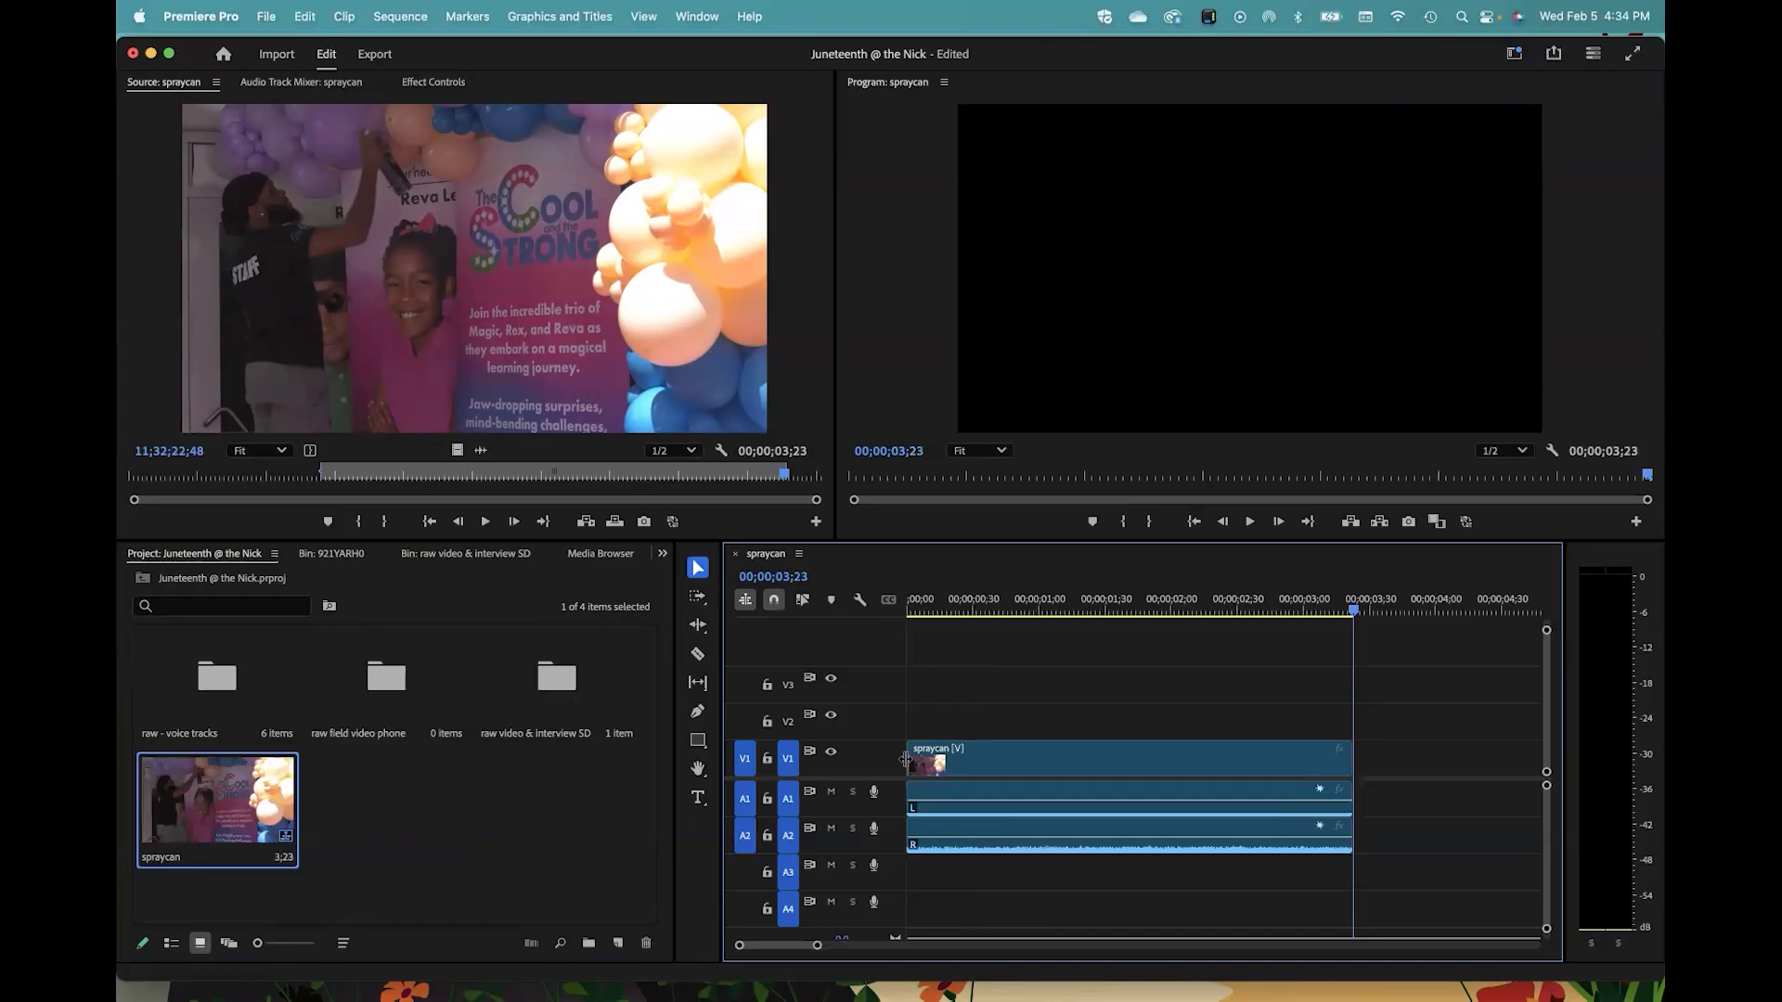
left_click_drag(1032, 596, 902, 595)
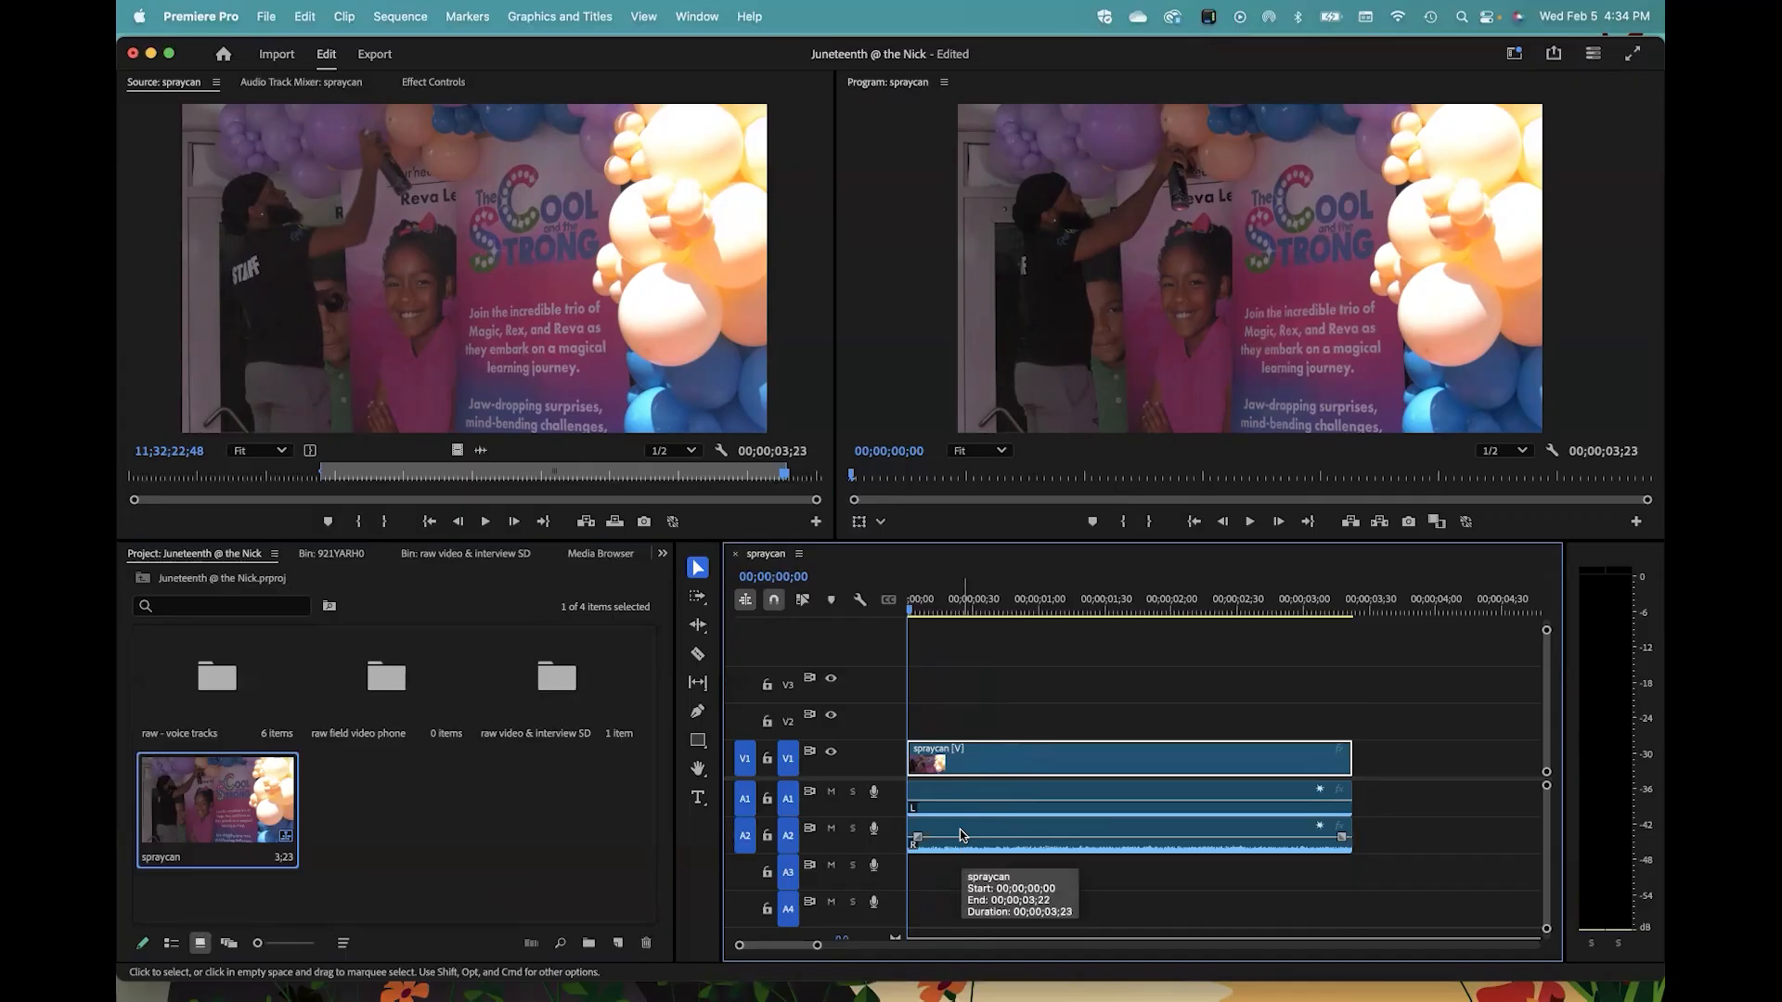
Step: In the Timeline preferences, set the default audio tracks for stereo media to Mono
left_click(227, 11)
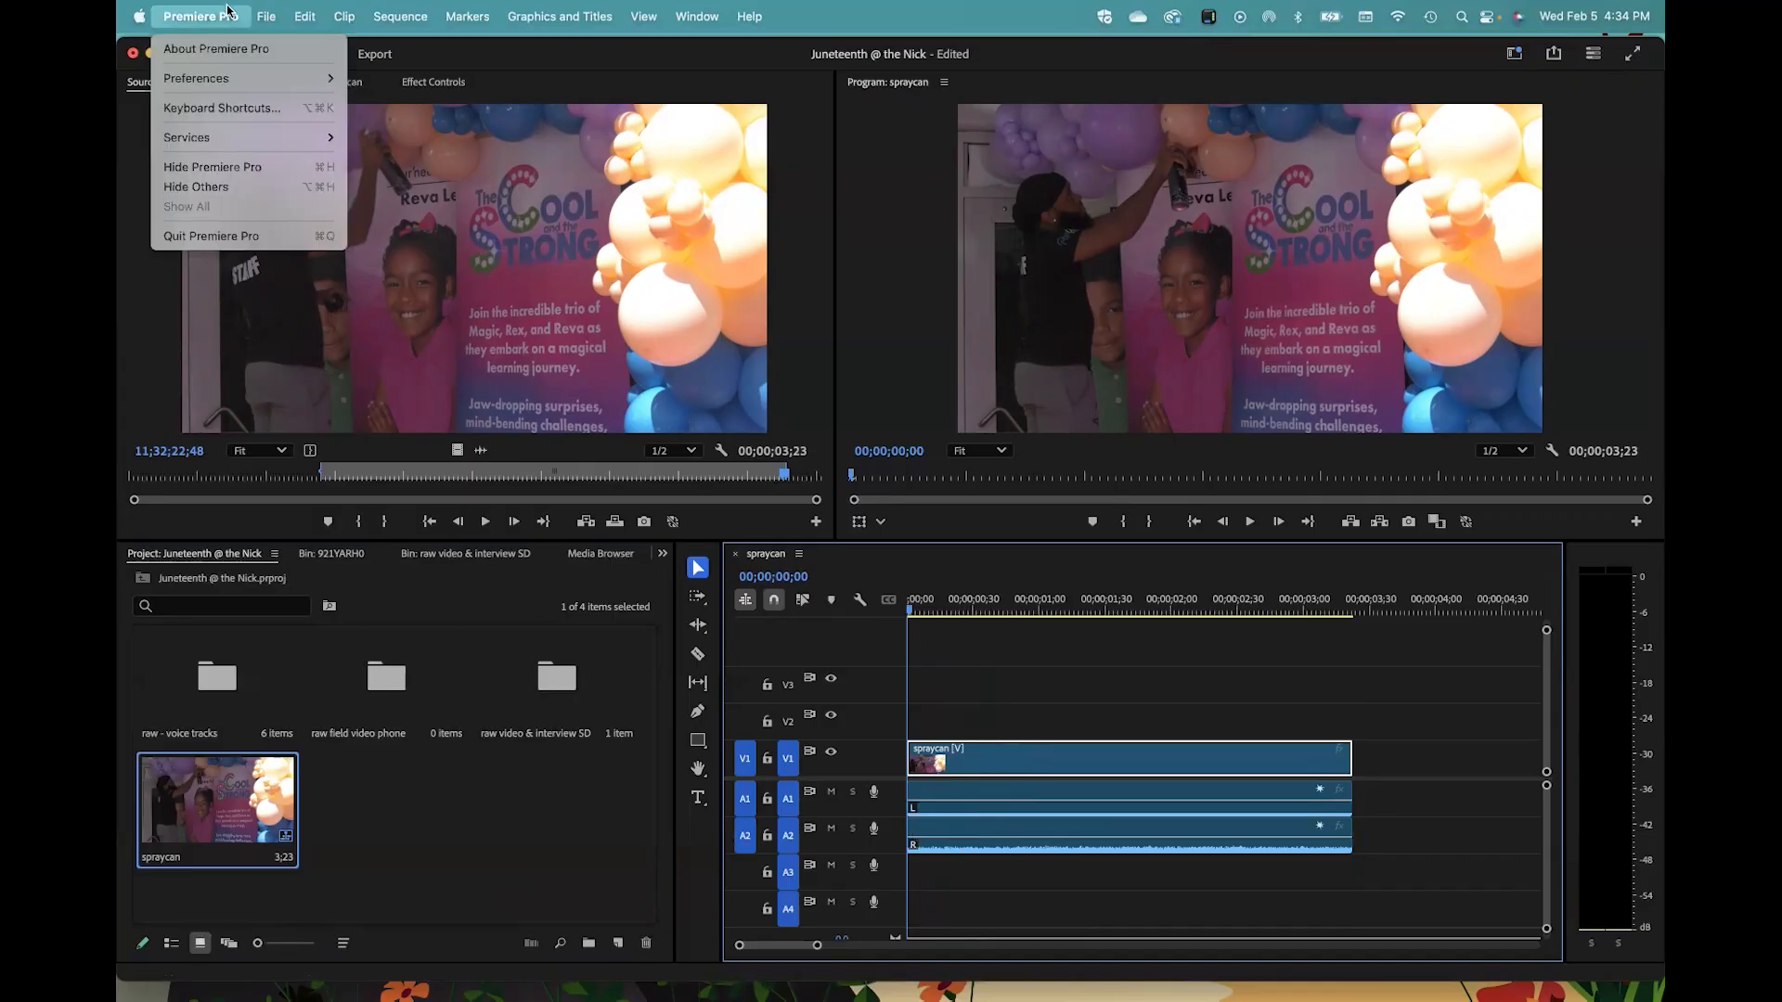
mouse_move(234, 79)
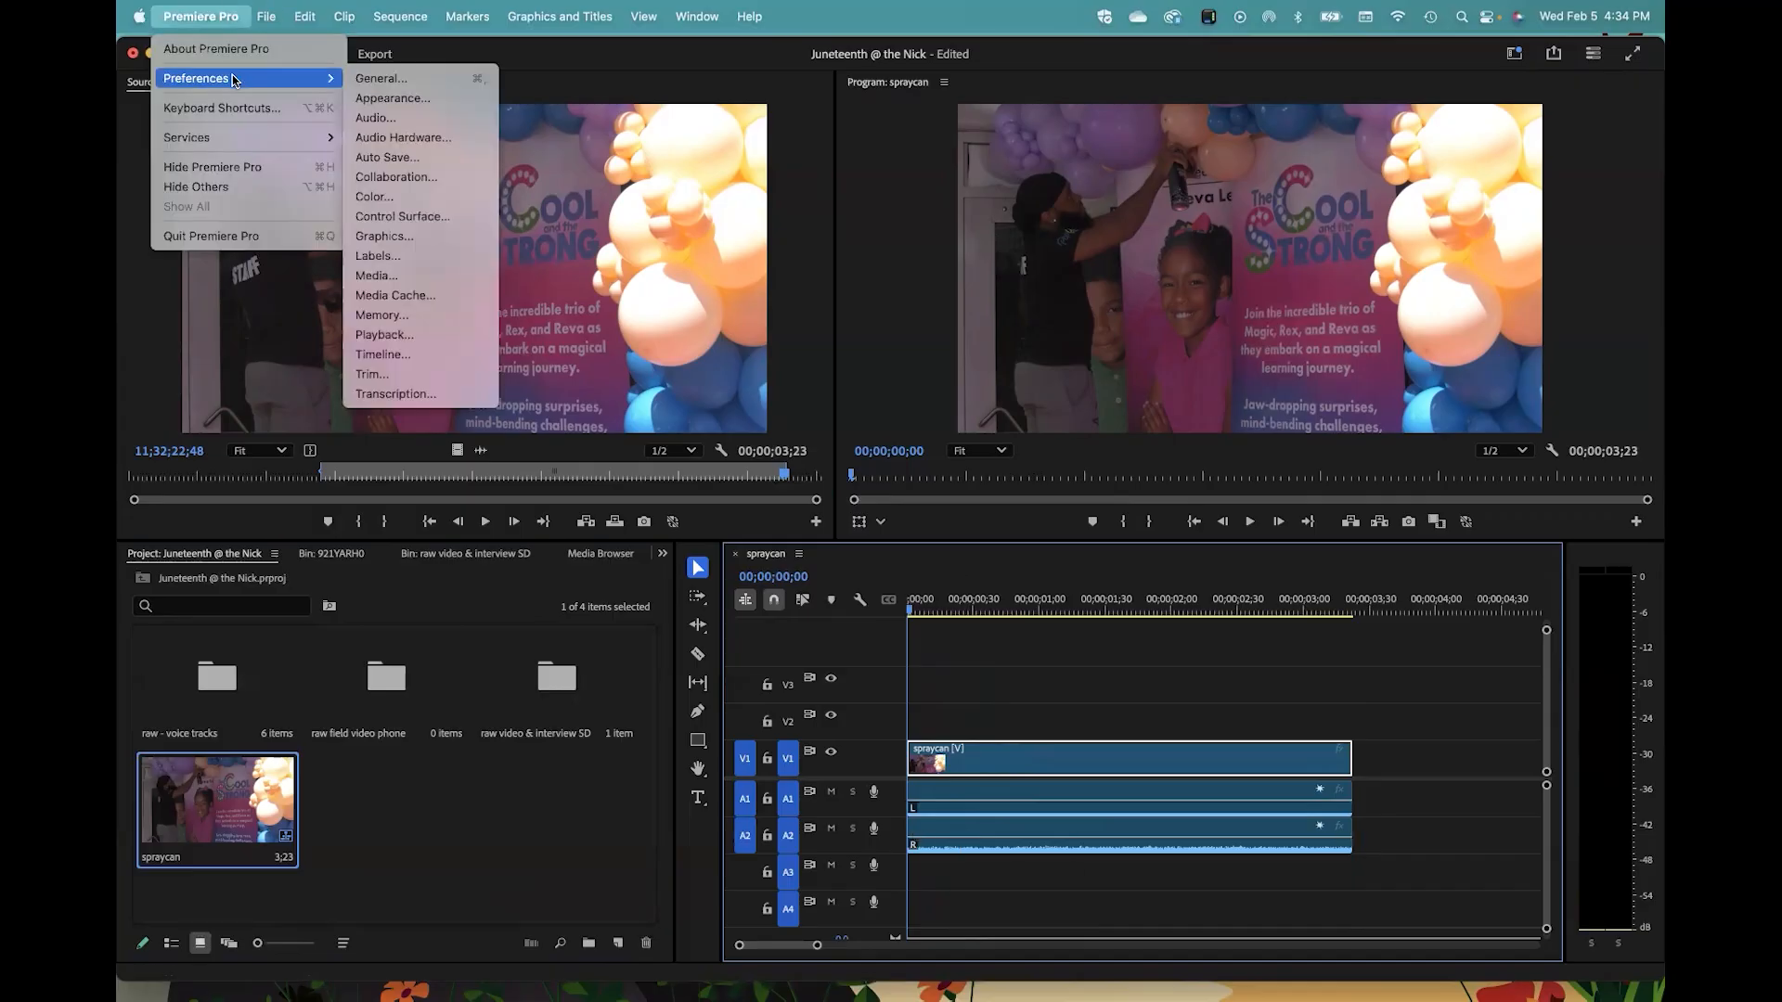
left_click(383, 354)
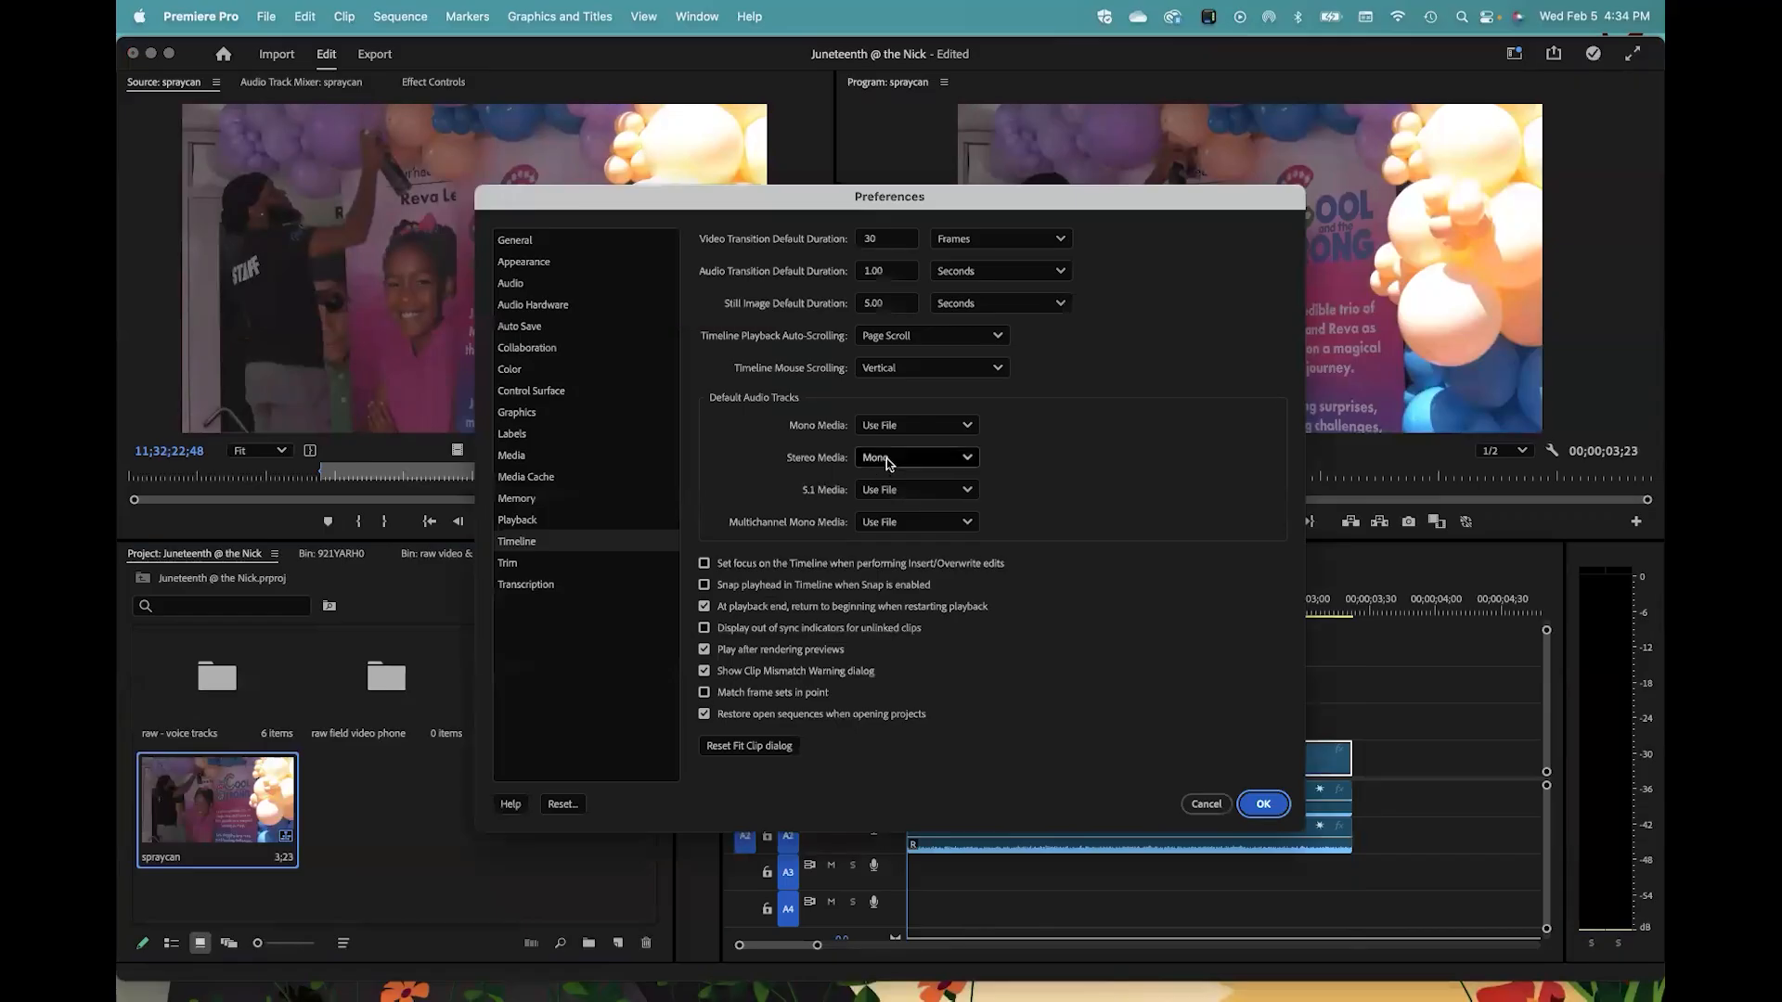
left_click(888, 464)
left_click(888, 507)
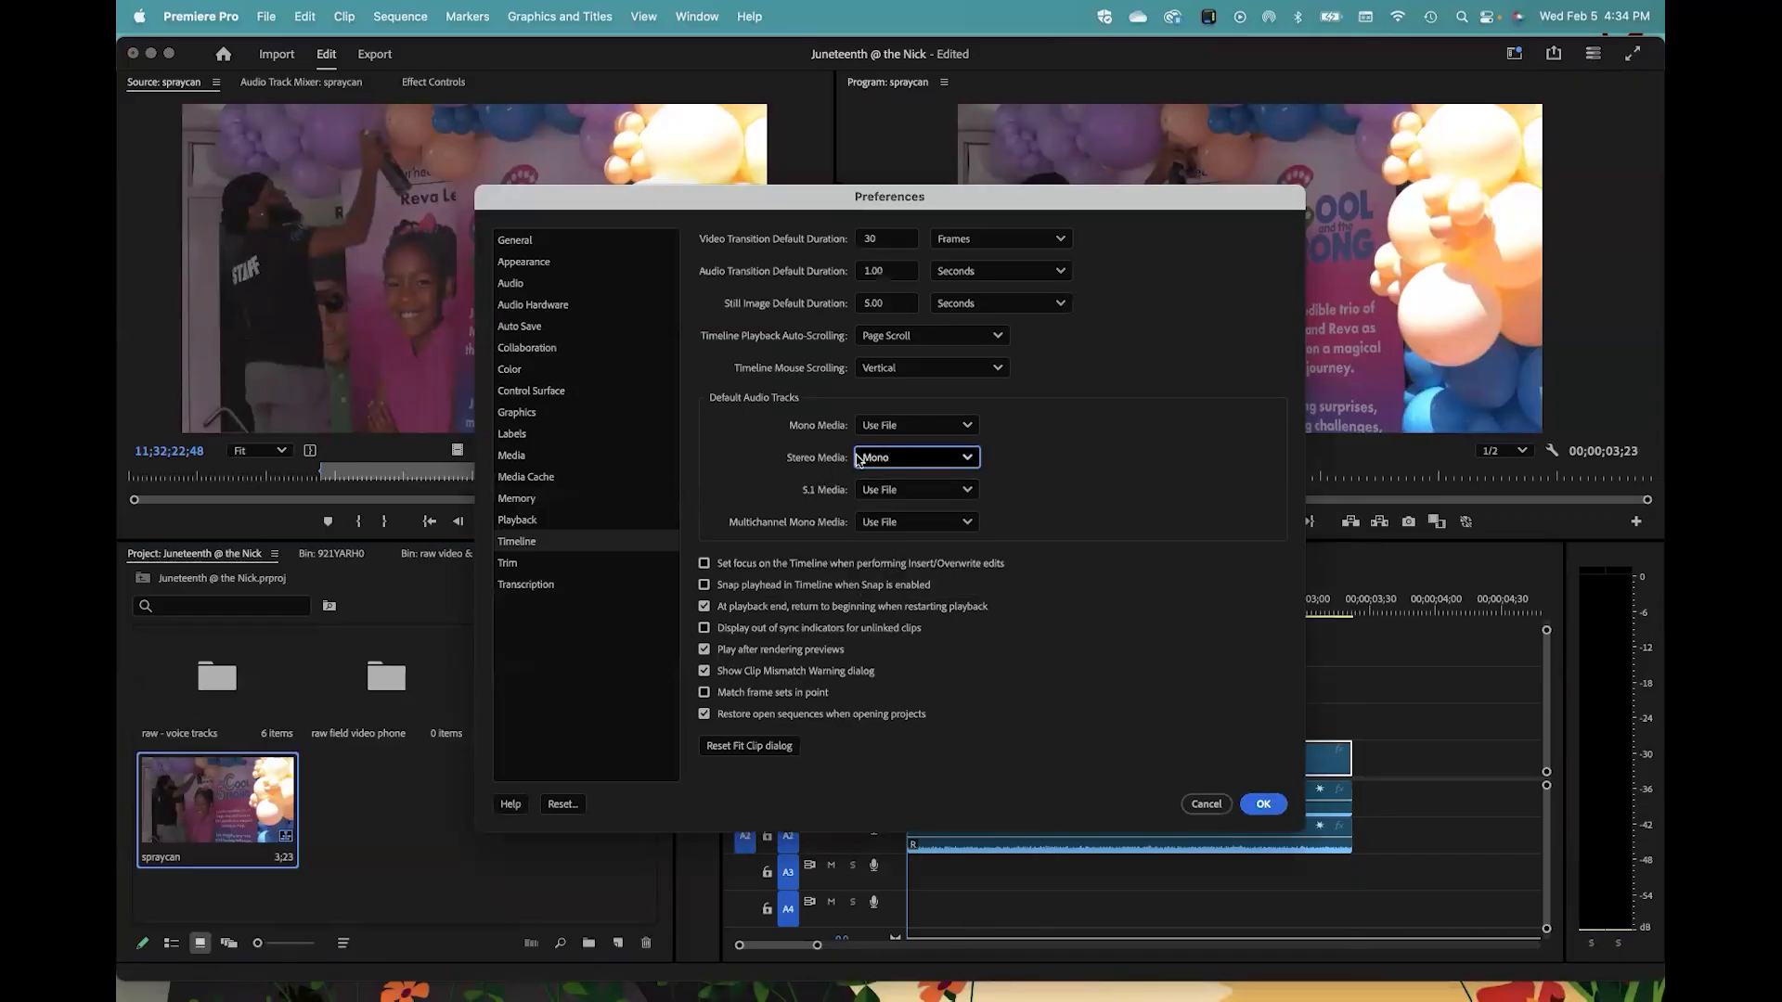
left_click(1263, 804)
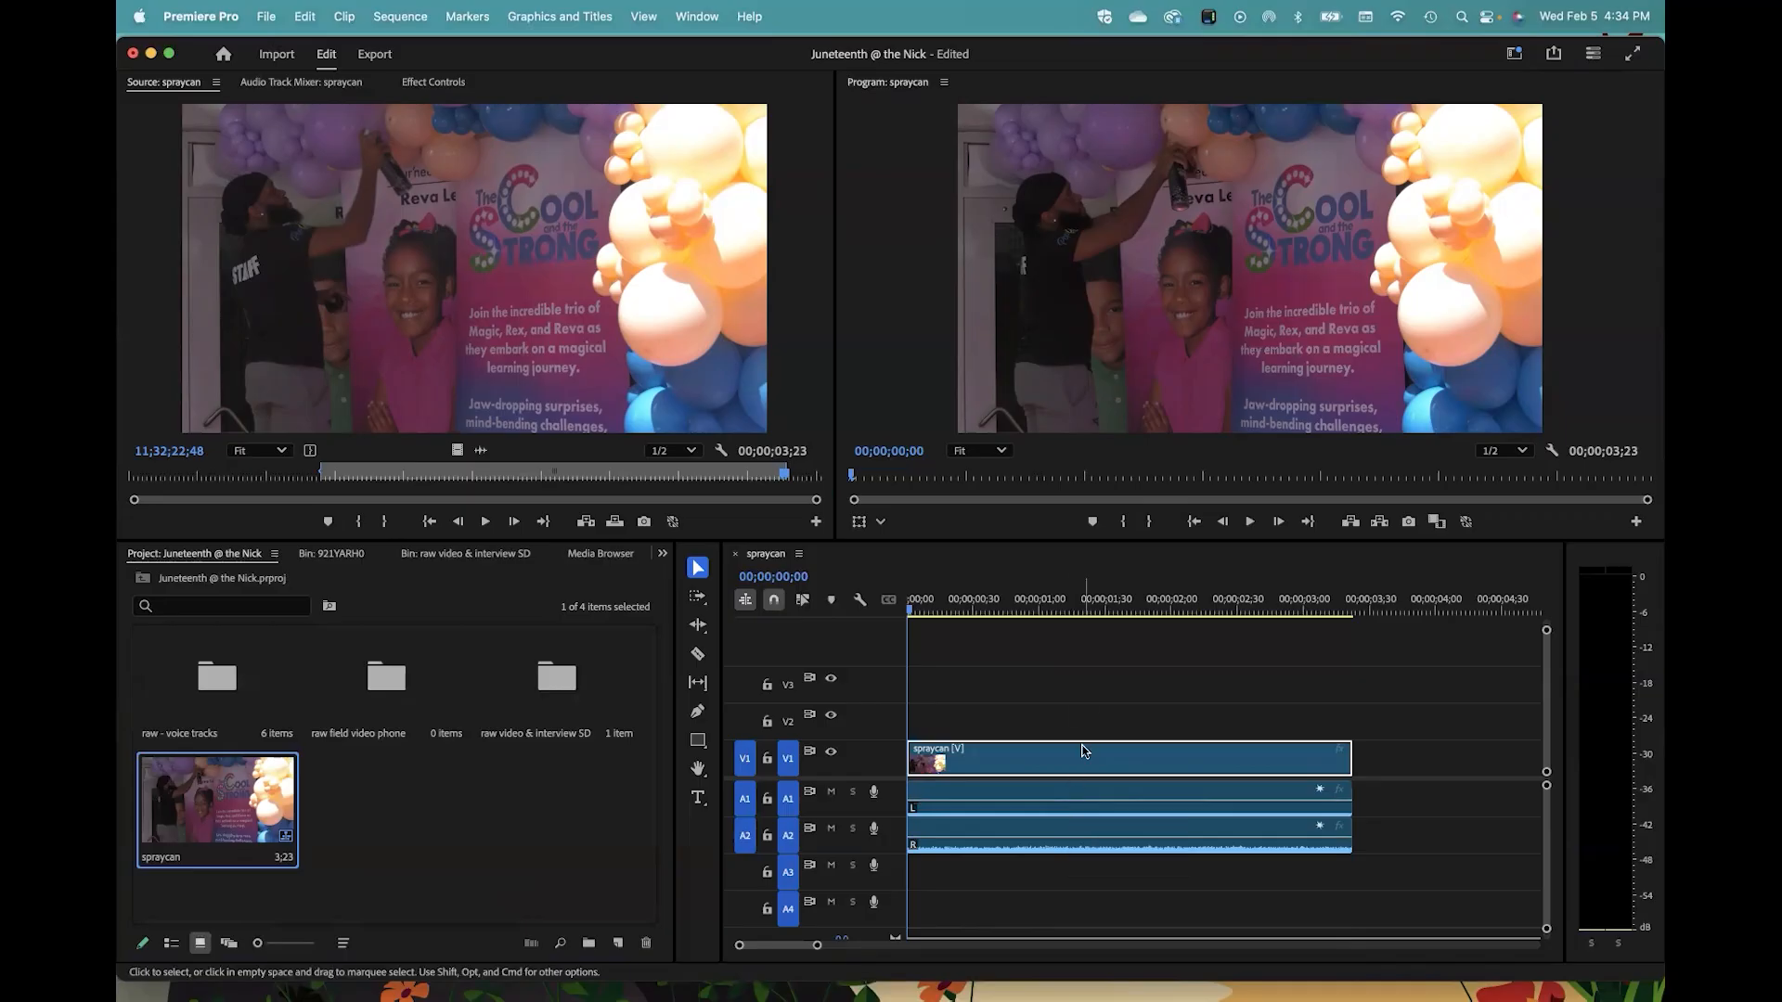
Step: Select only the spraycan audio clips on A1 and A2, clear the selection, and select the video and both audio clips together
left_click(1089, 687)
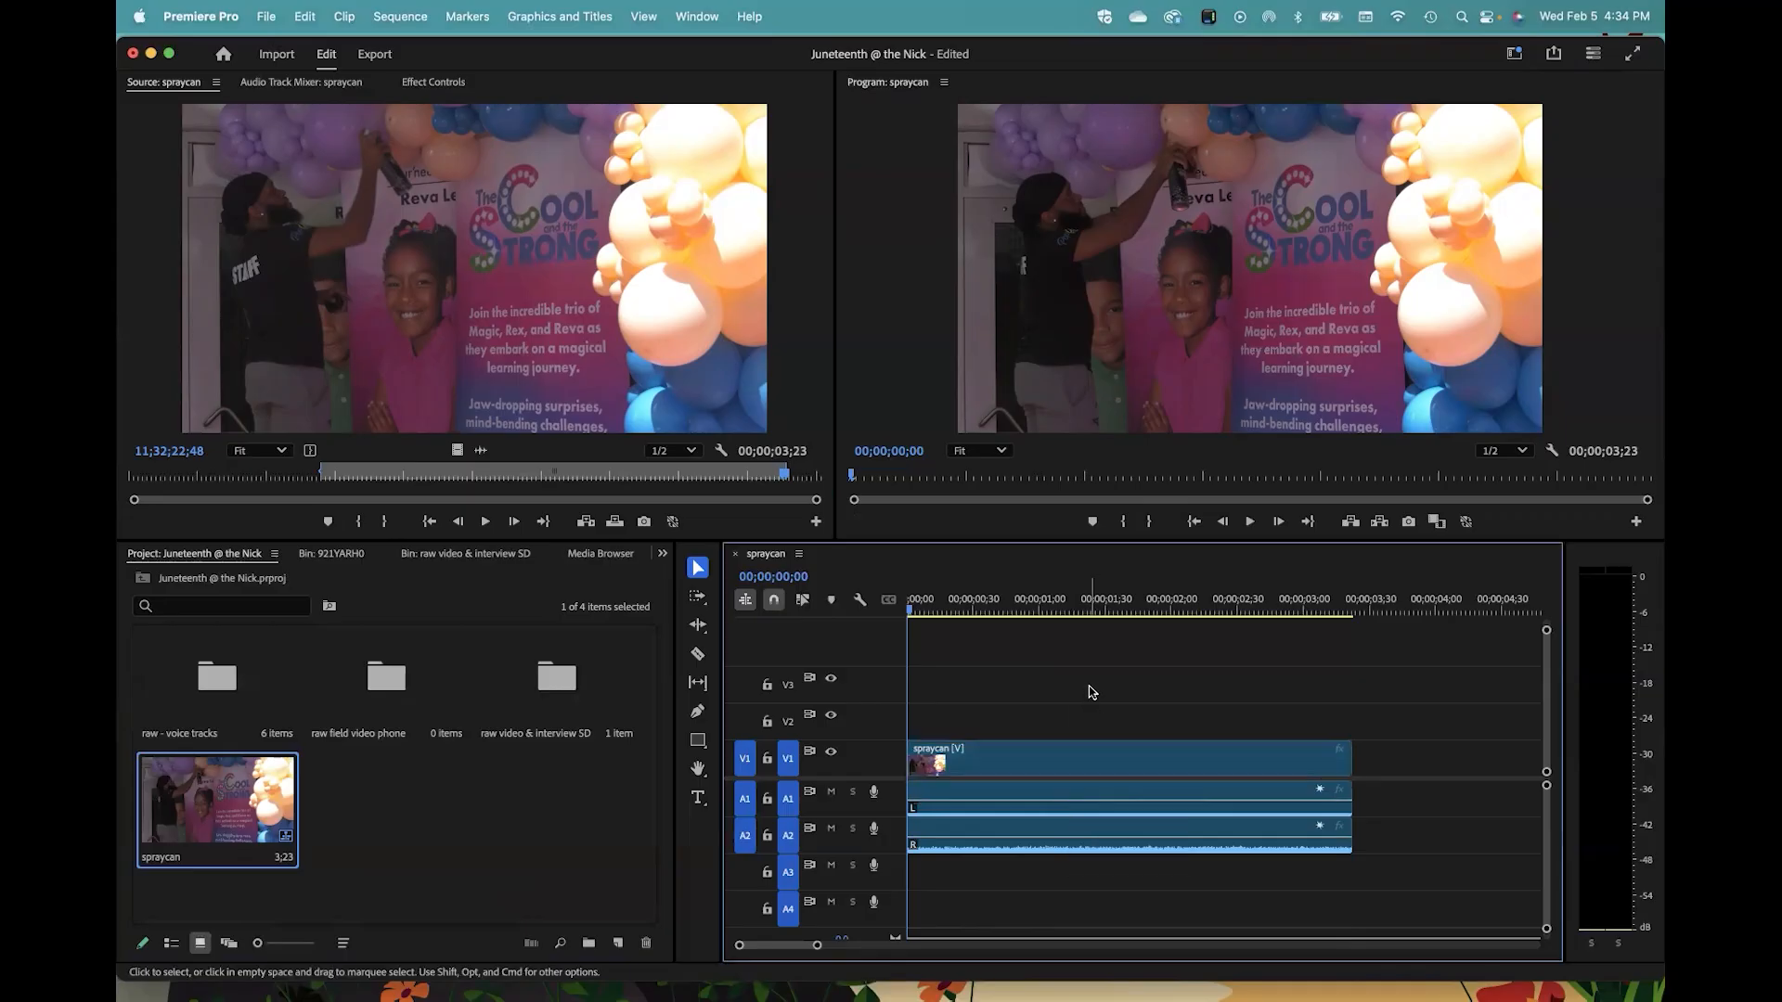
left_click_drag(1394, 856, 1176, 809)
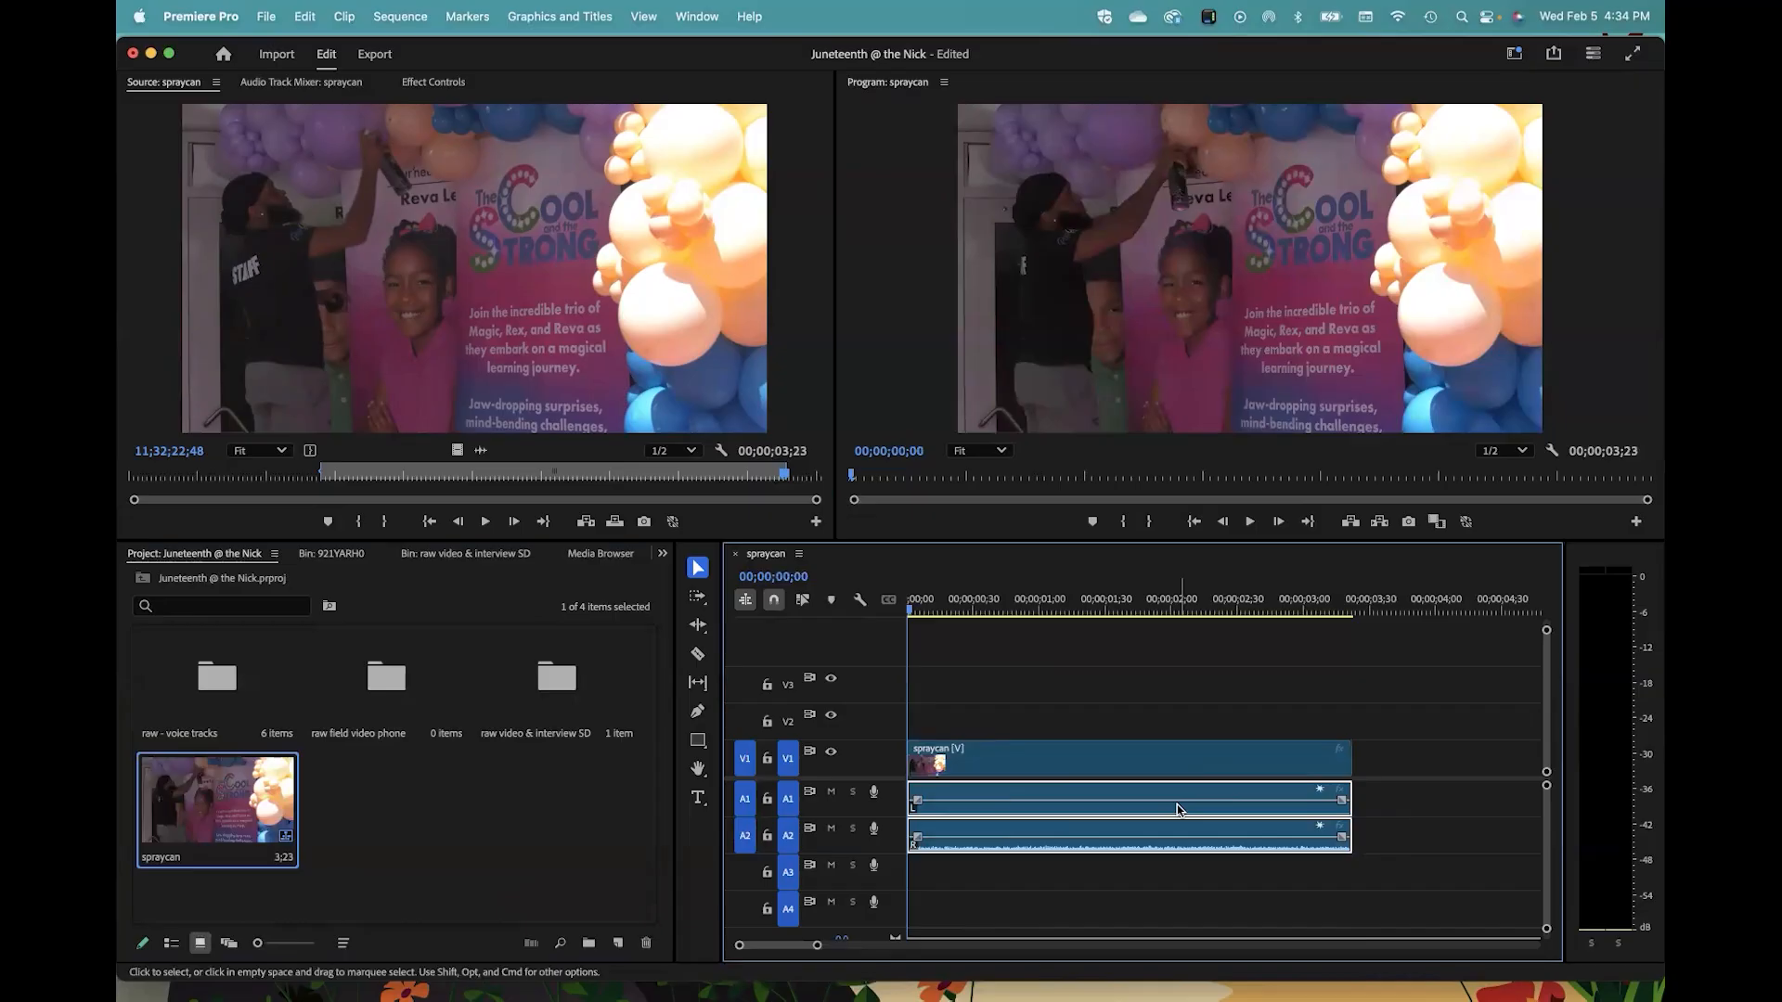
left_click(1125, 692)
left_click_drag(1041, 680, 1171, 848)
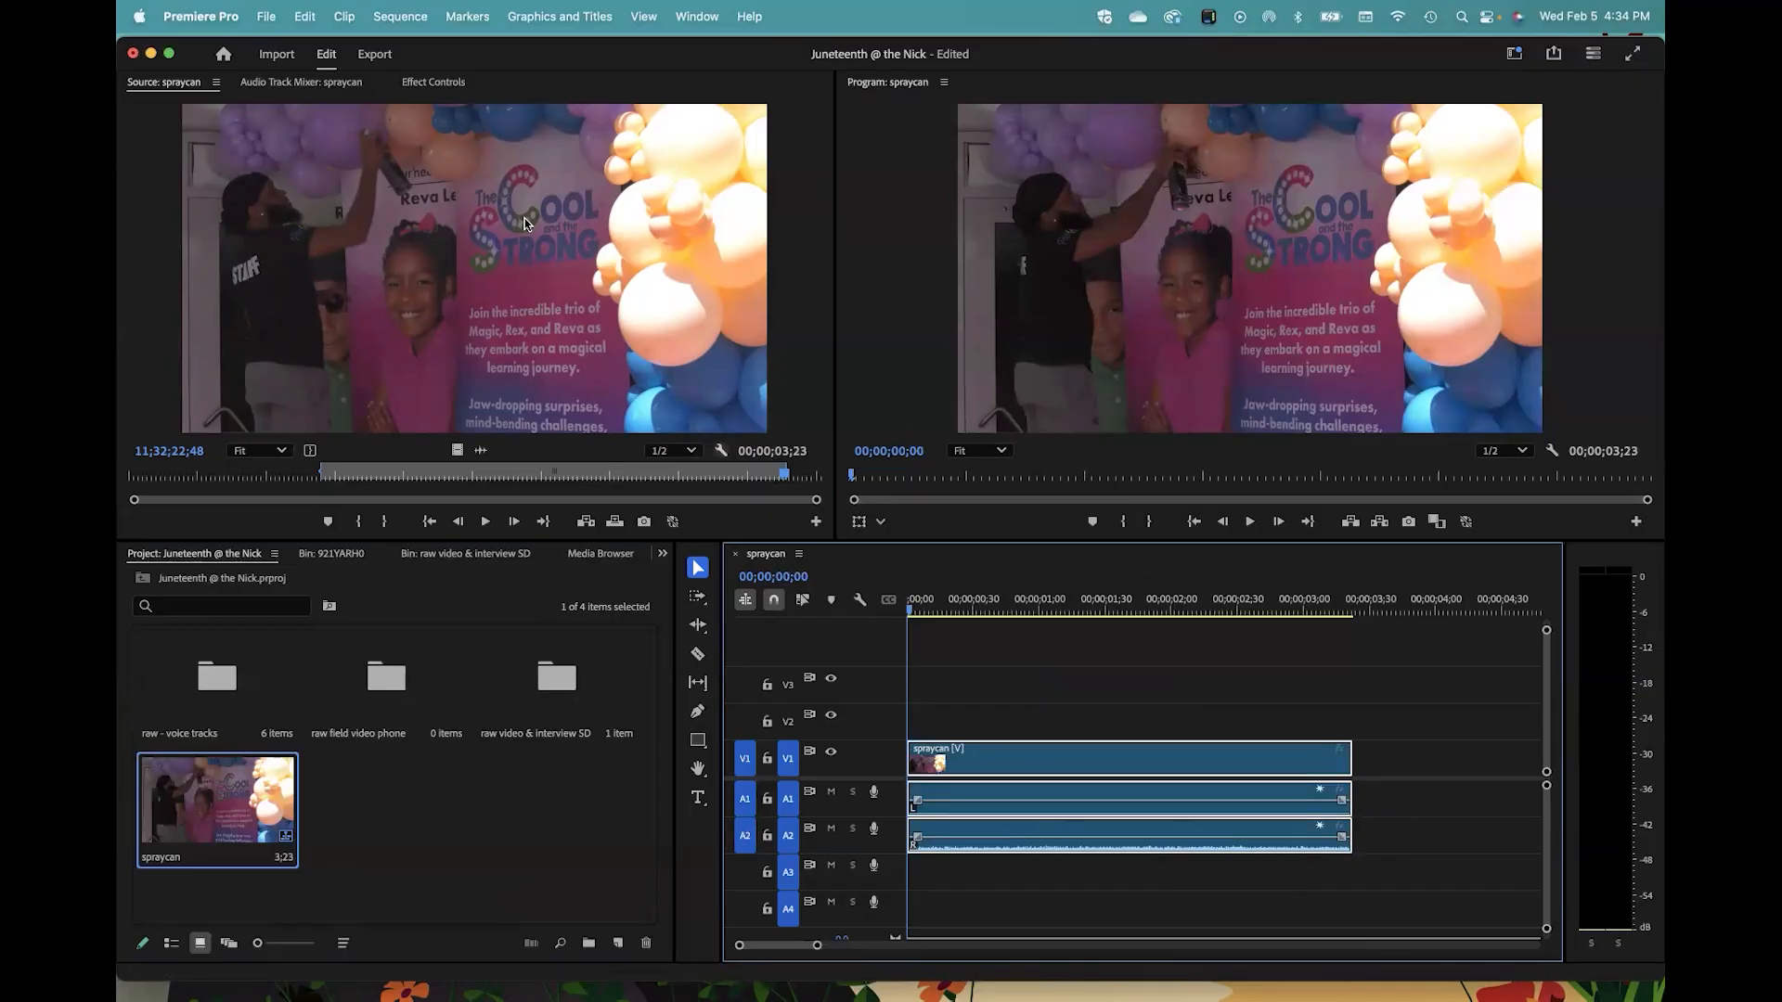
Step: Overwrite the sequence from its start with the marked spraycan range, using the Overwrite drop zone over the program image
left_click_drag(490, 231, 910, 784)
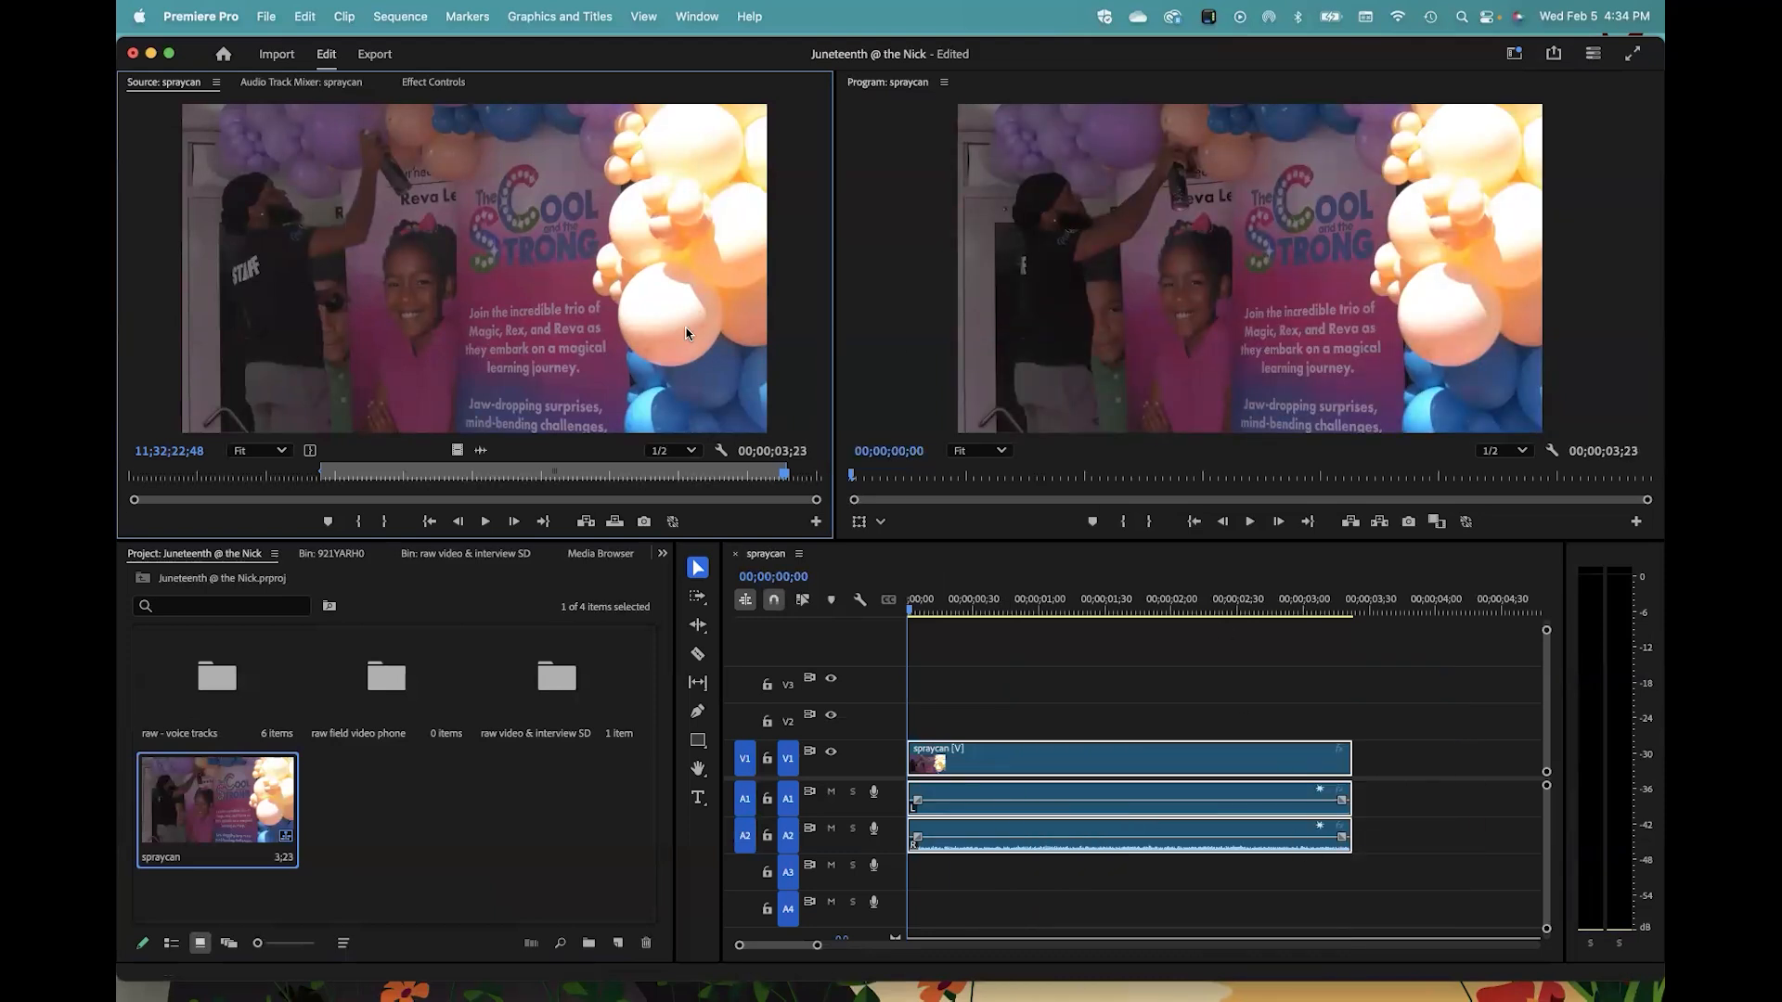
left_click_drag(516, 263, 1097, 256)
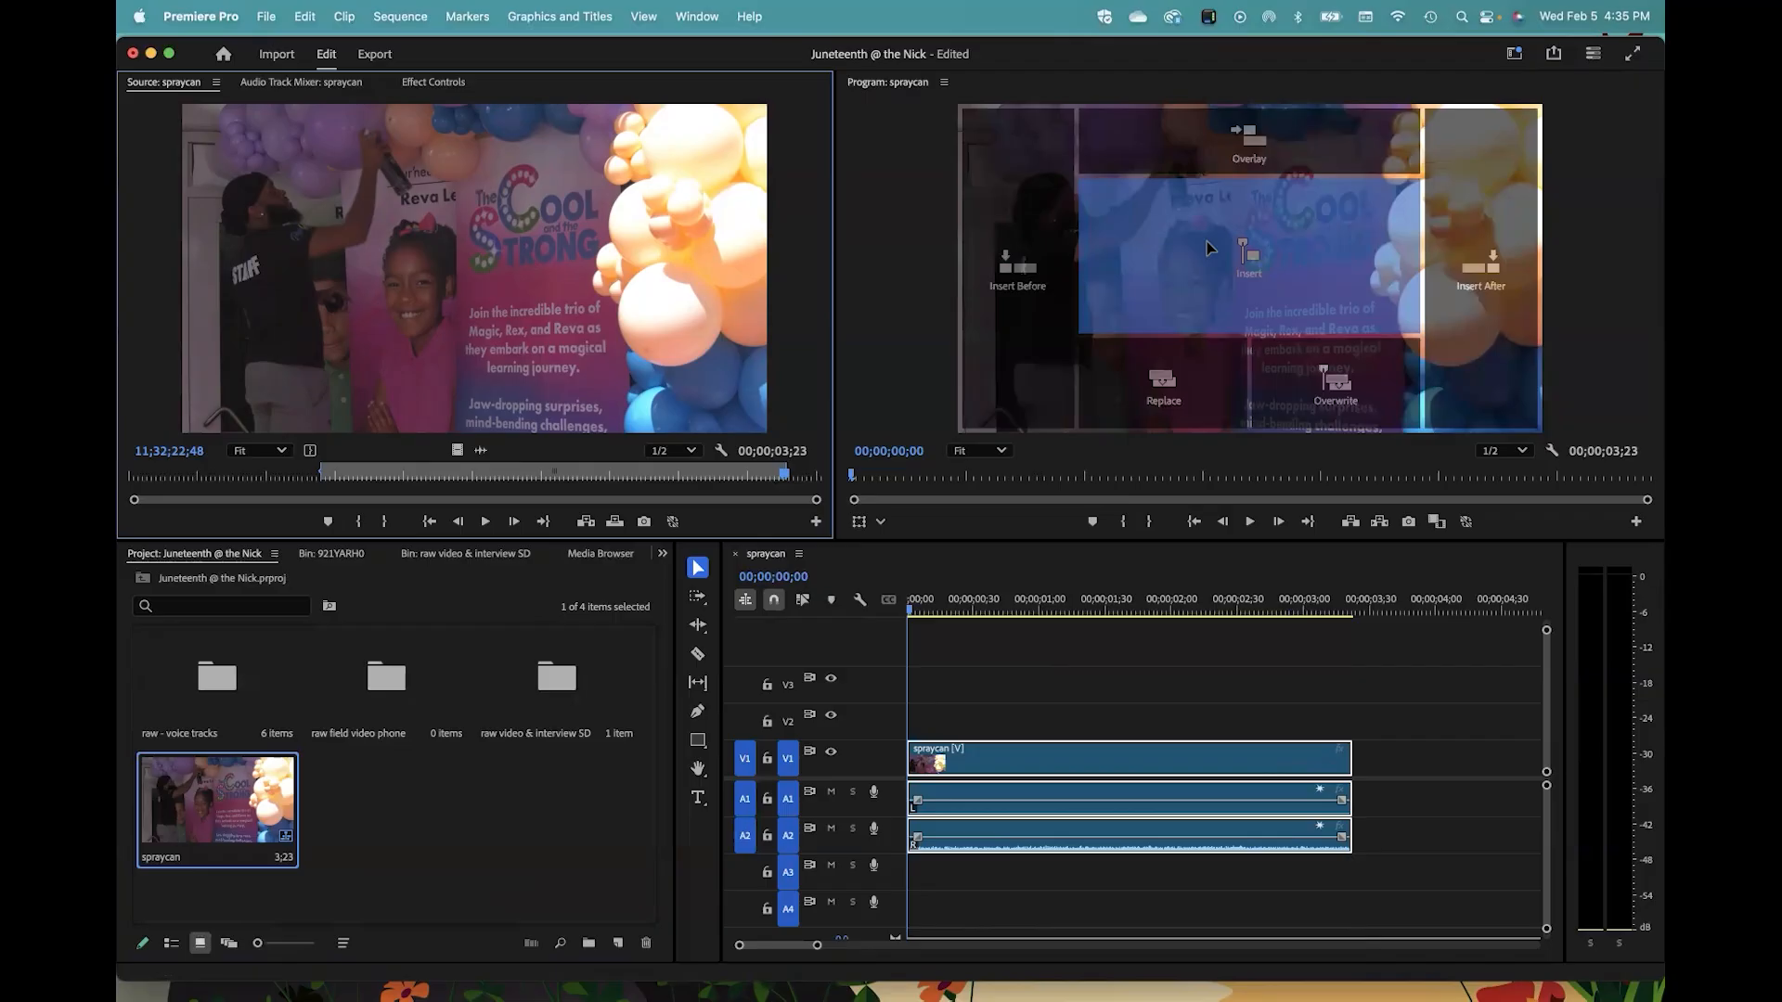
left_click_drag(1206, 245, 1384, 263)
left_click_drag(1277, 265, 1267, 151)
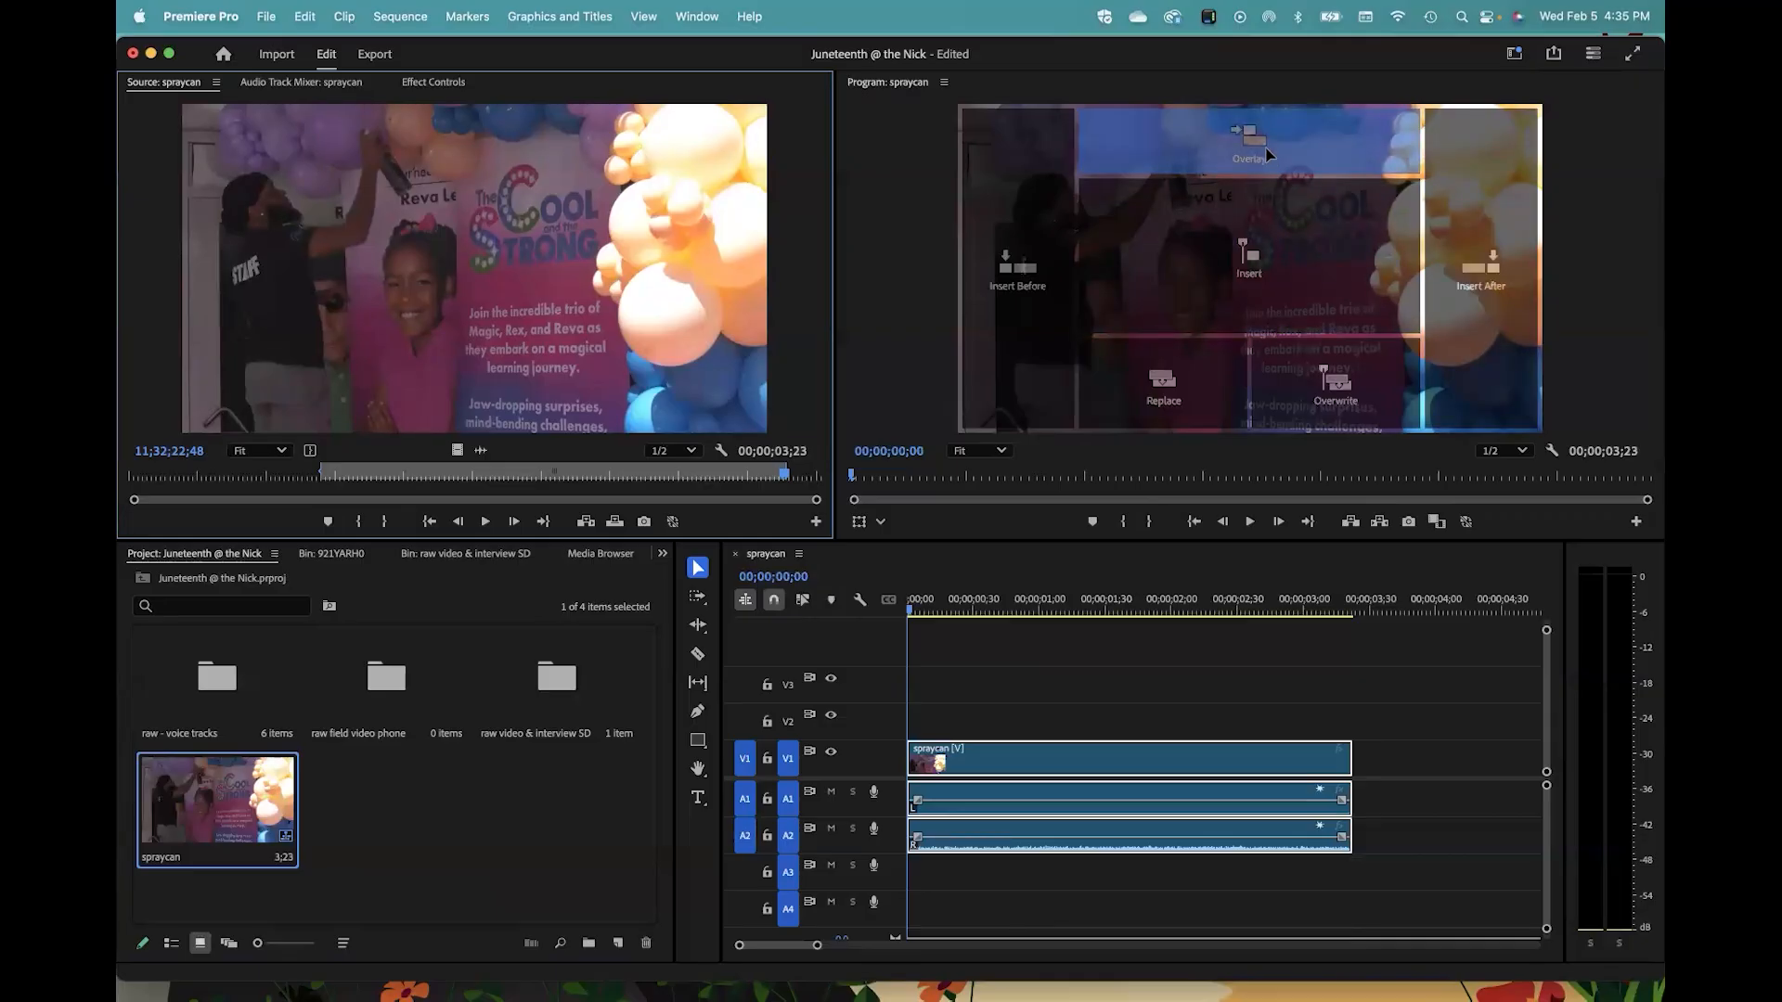
left_click_drag(1268, 154, 1332, 397)
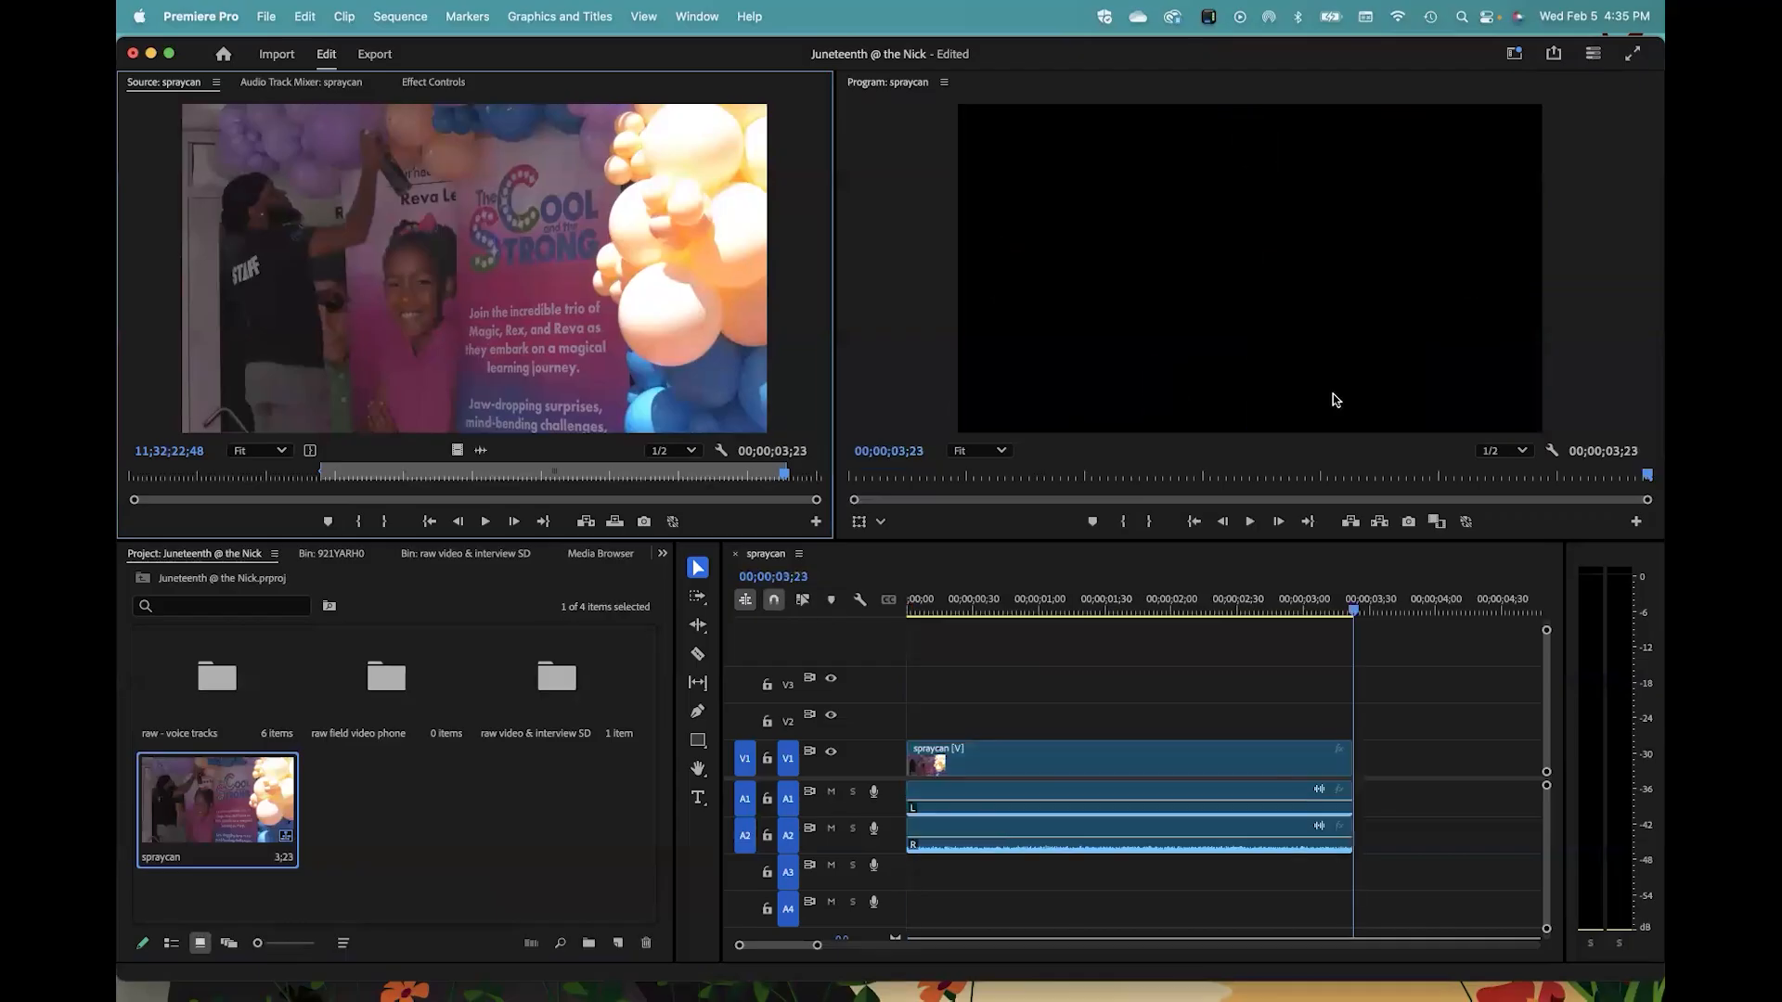
Step: Return the sequence playhead to the start and move the spraycan source clip's playhead to 11;32;19;40
left_click_drag(1341, 606, 1019, 605)
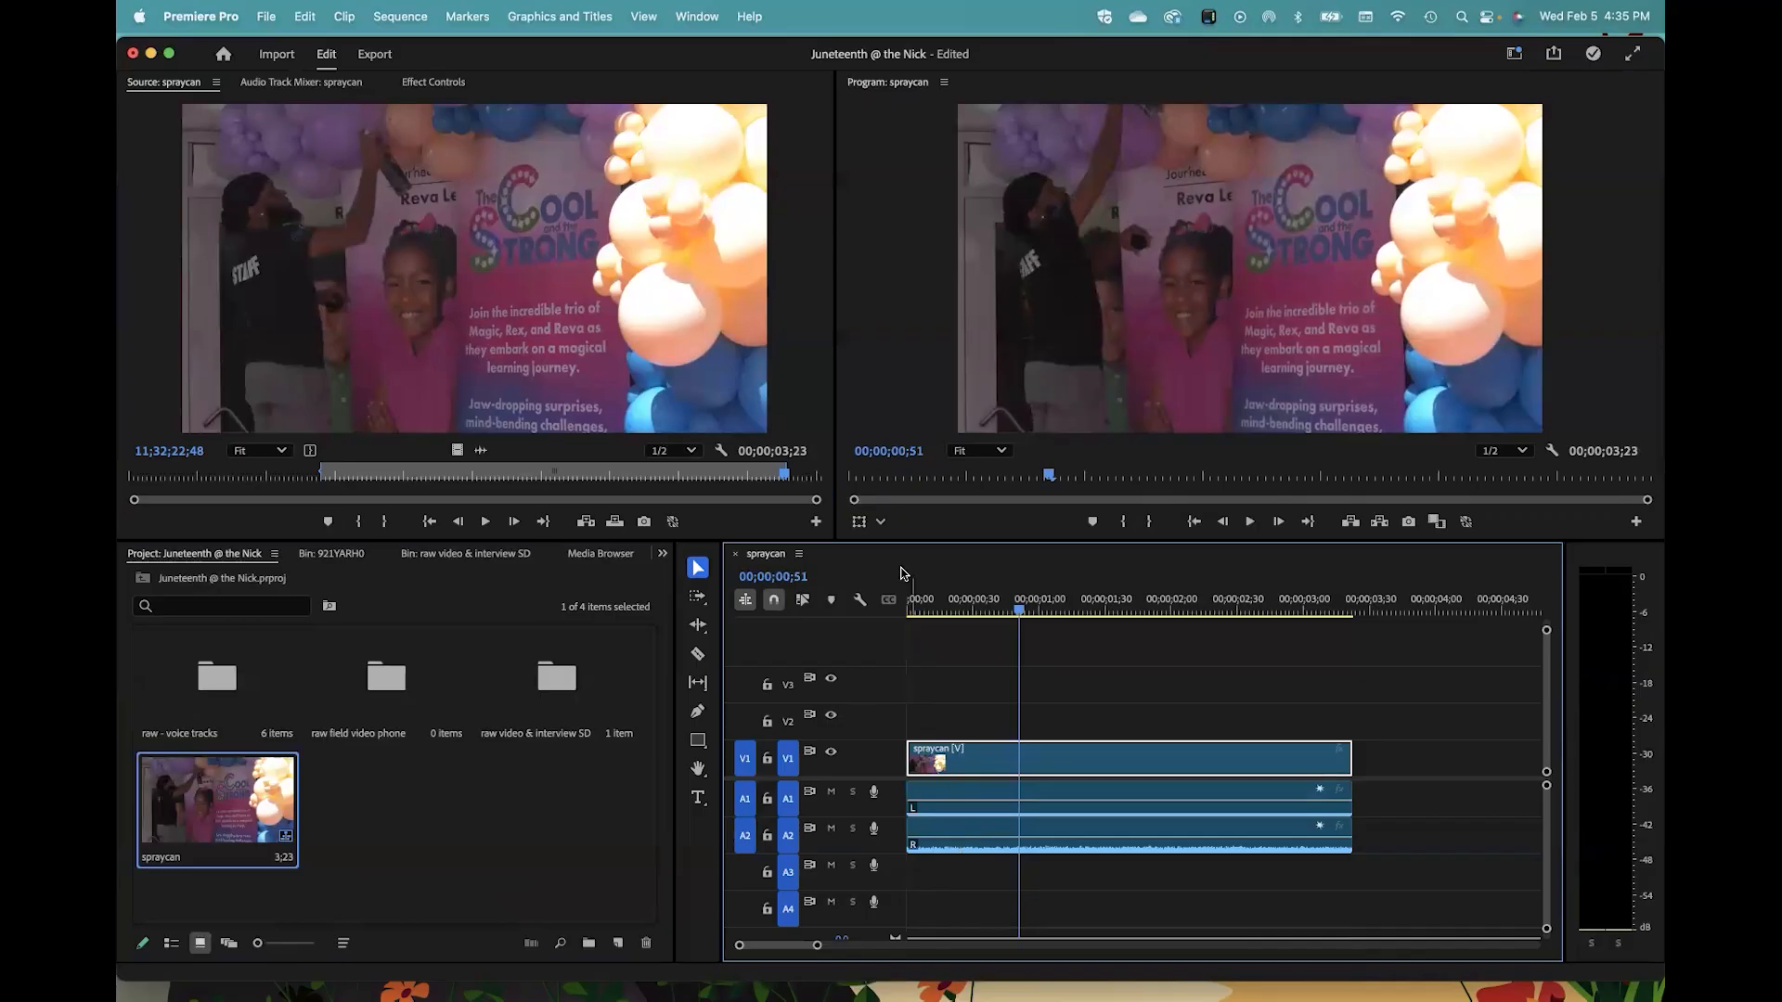
mouse_move(499, 235)
left_mouse_down()
mouse_move(1182, 700)
mouse_move(1022, 640)
mouse_move(477, 240)
left_mouse_up()
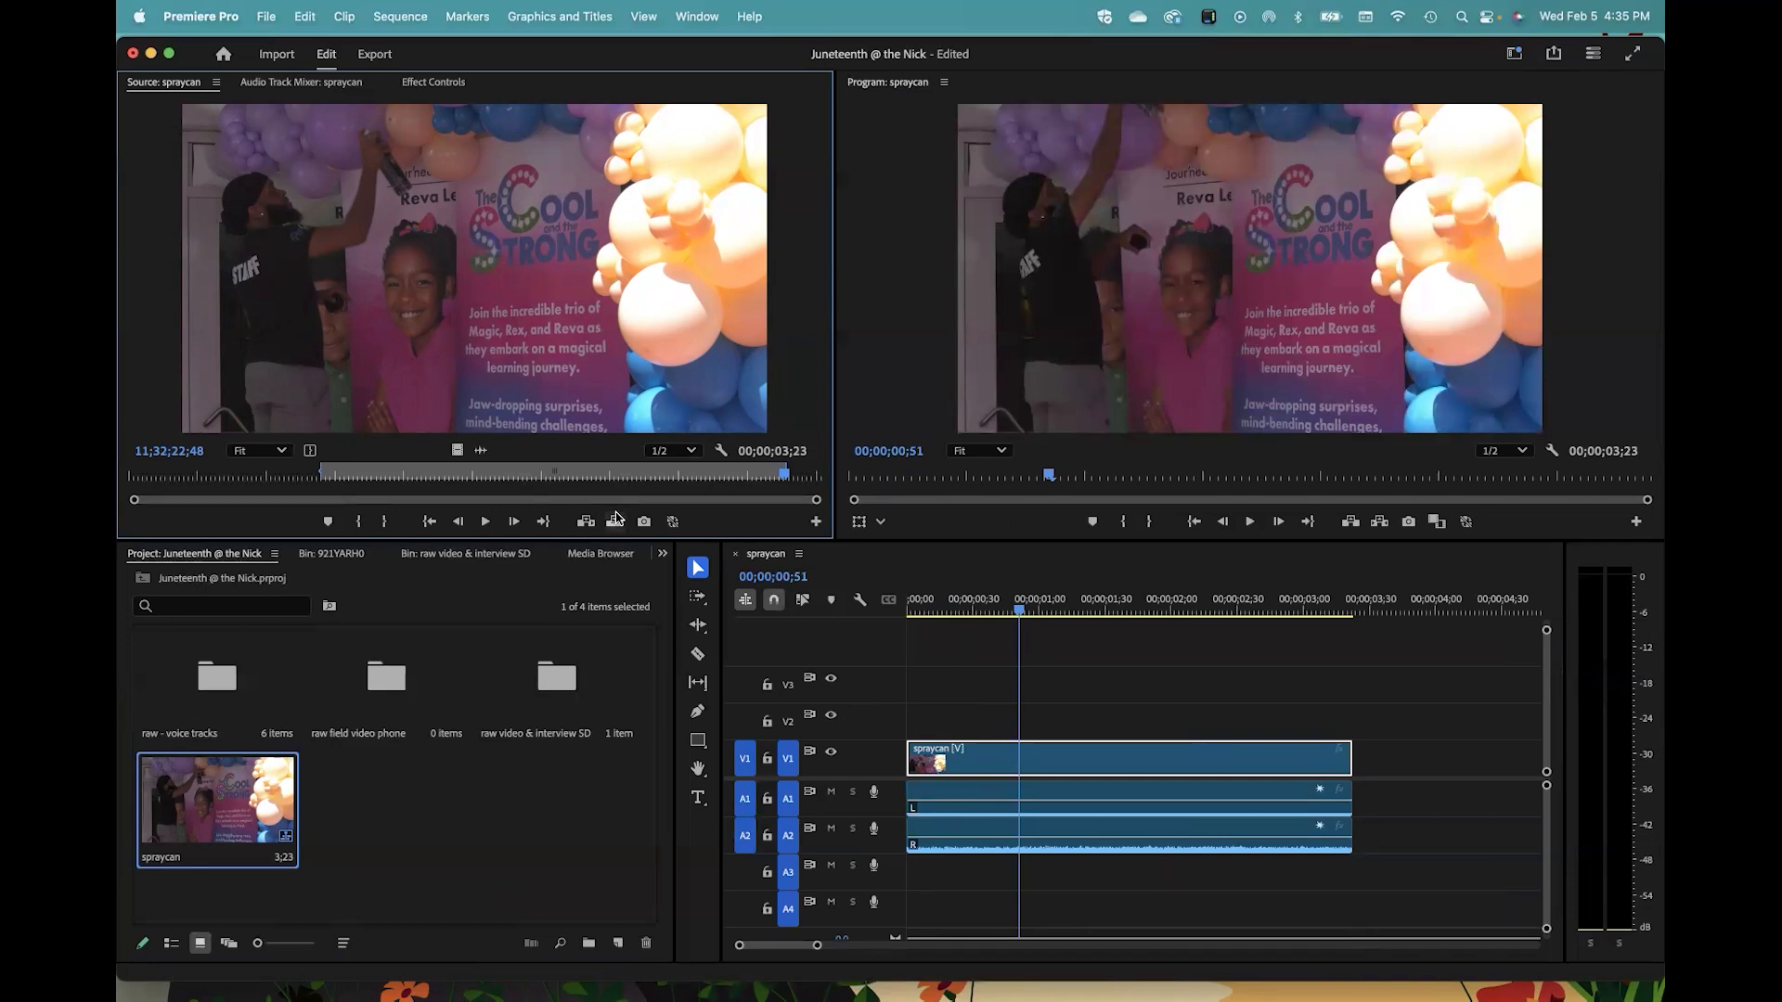
left_click_drag(1019, 607, 907, 610)
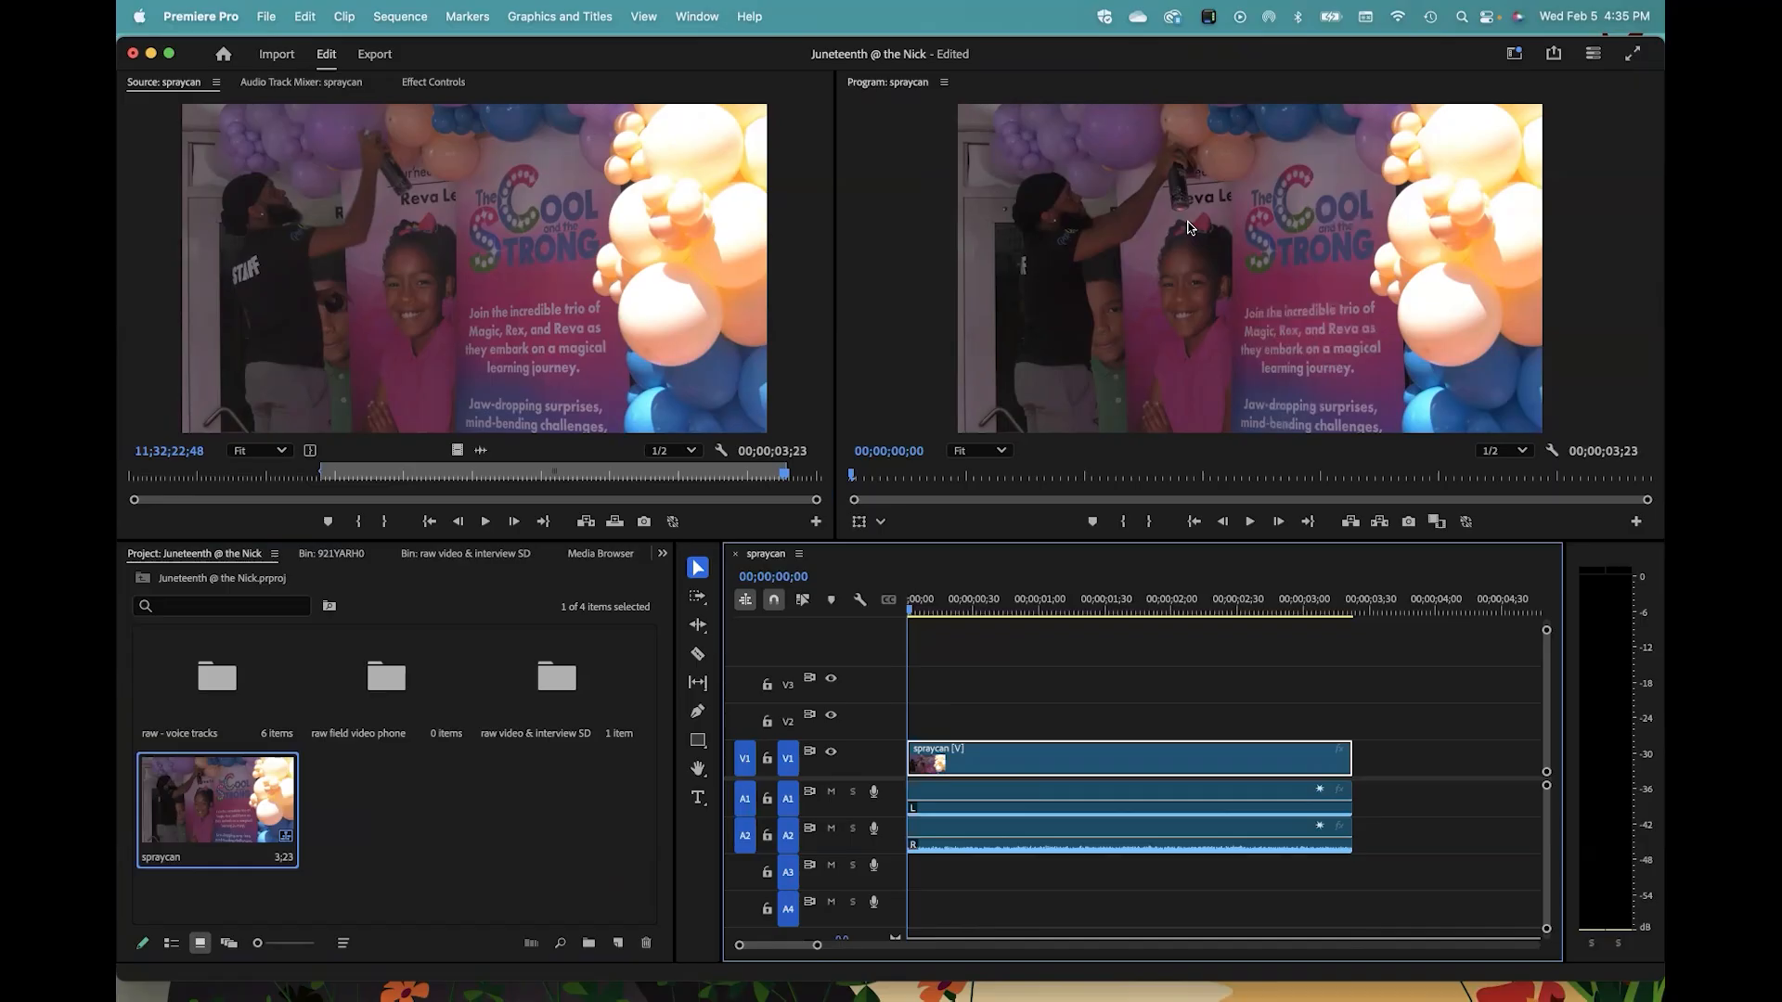
left_click(699, 574)
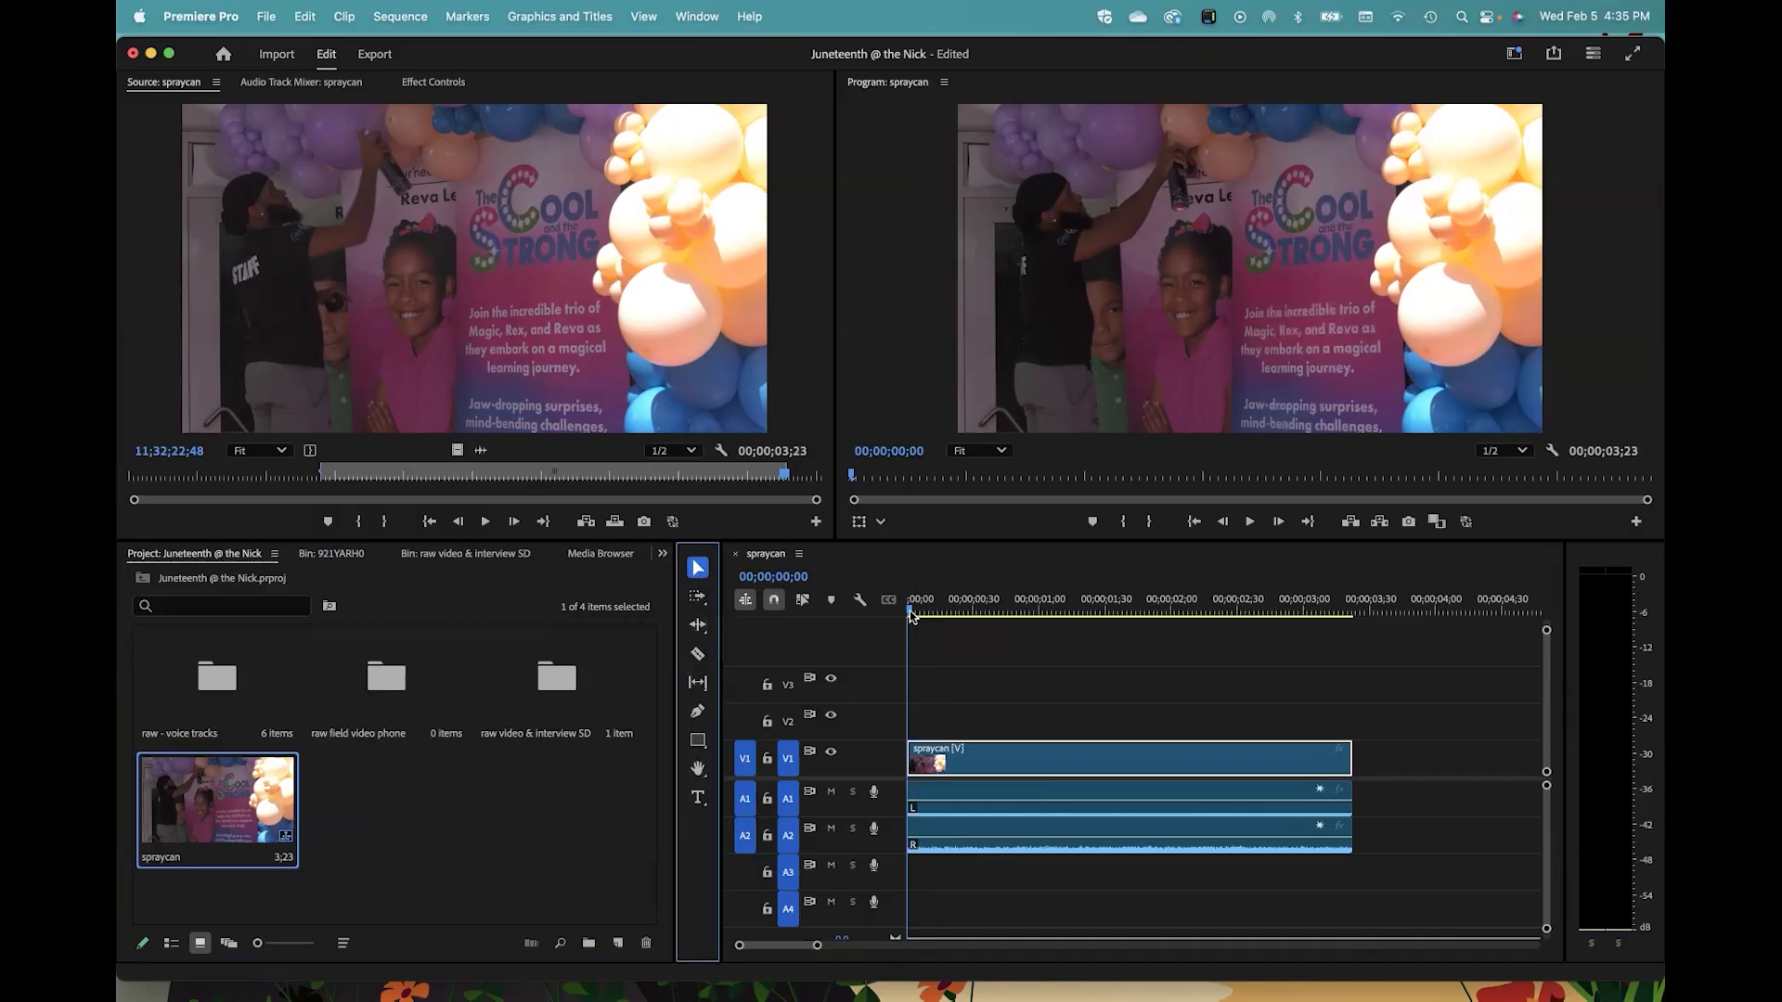
left_click_drag(915, 614, 854, 619)
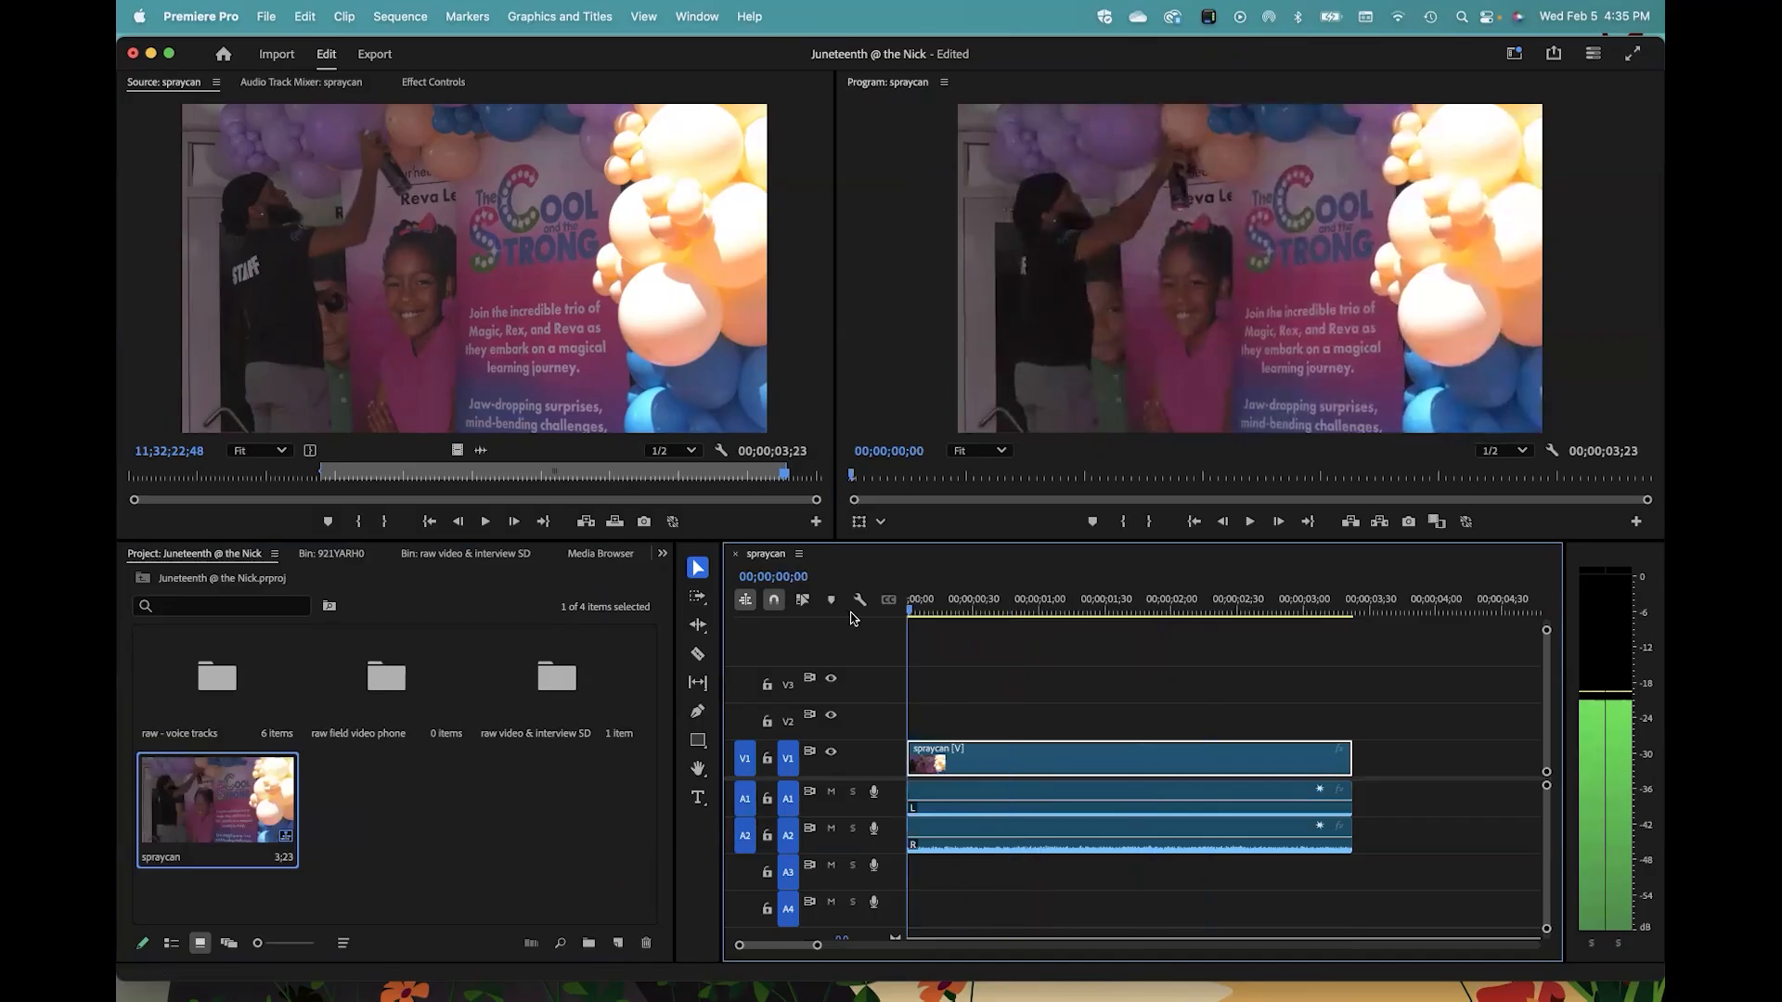
left_click(353, 479)
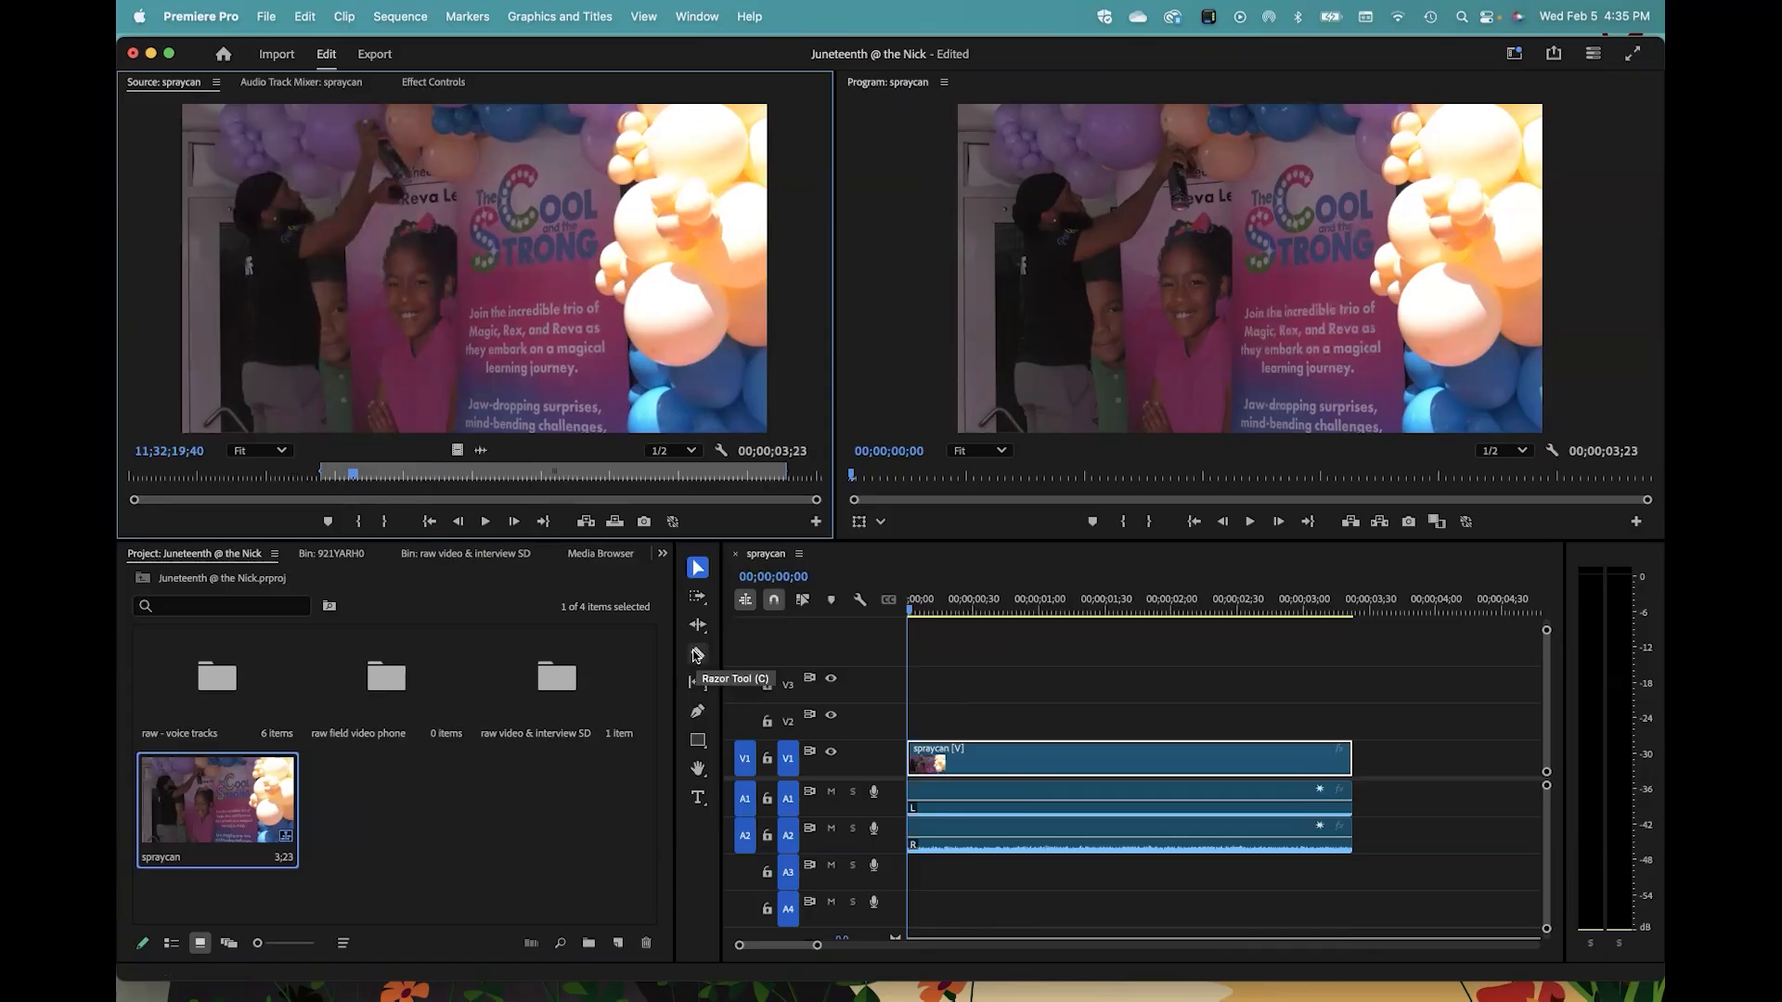
Step: Try out the Razor, Pen and Selection tools, ending with the Pen tool active
left_click(697, 653)
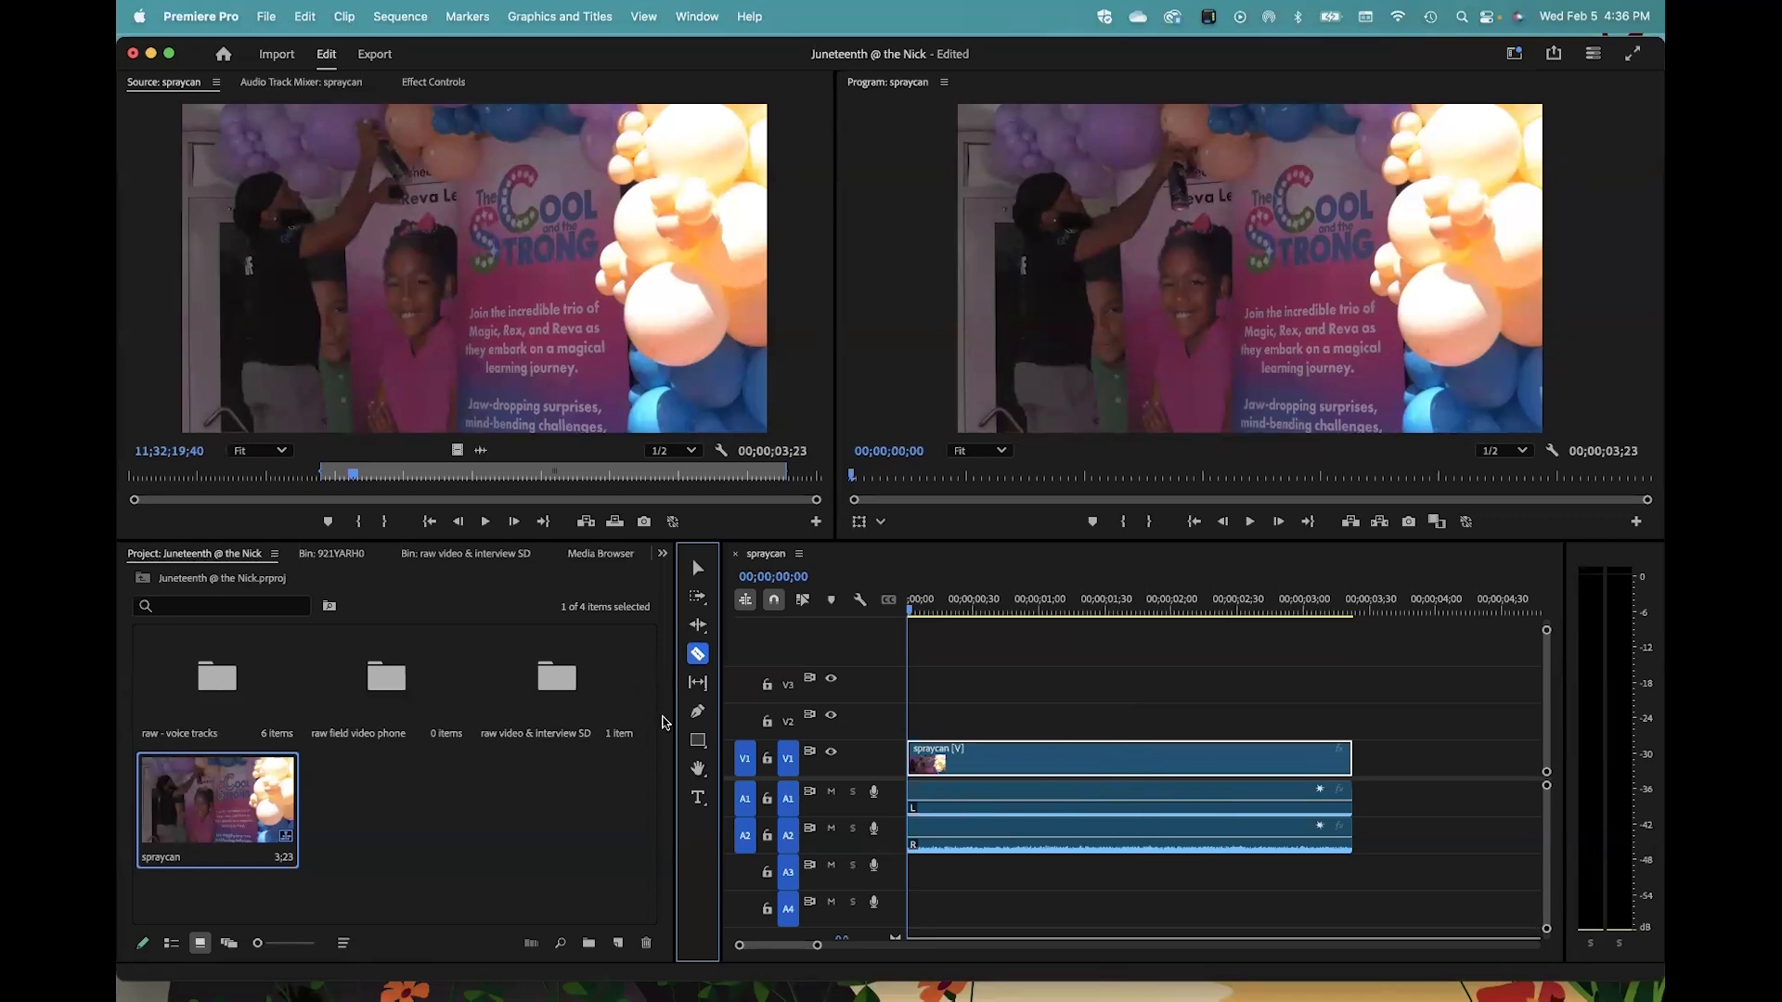
left_click(698, 713)
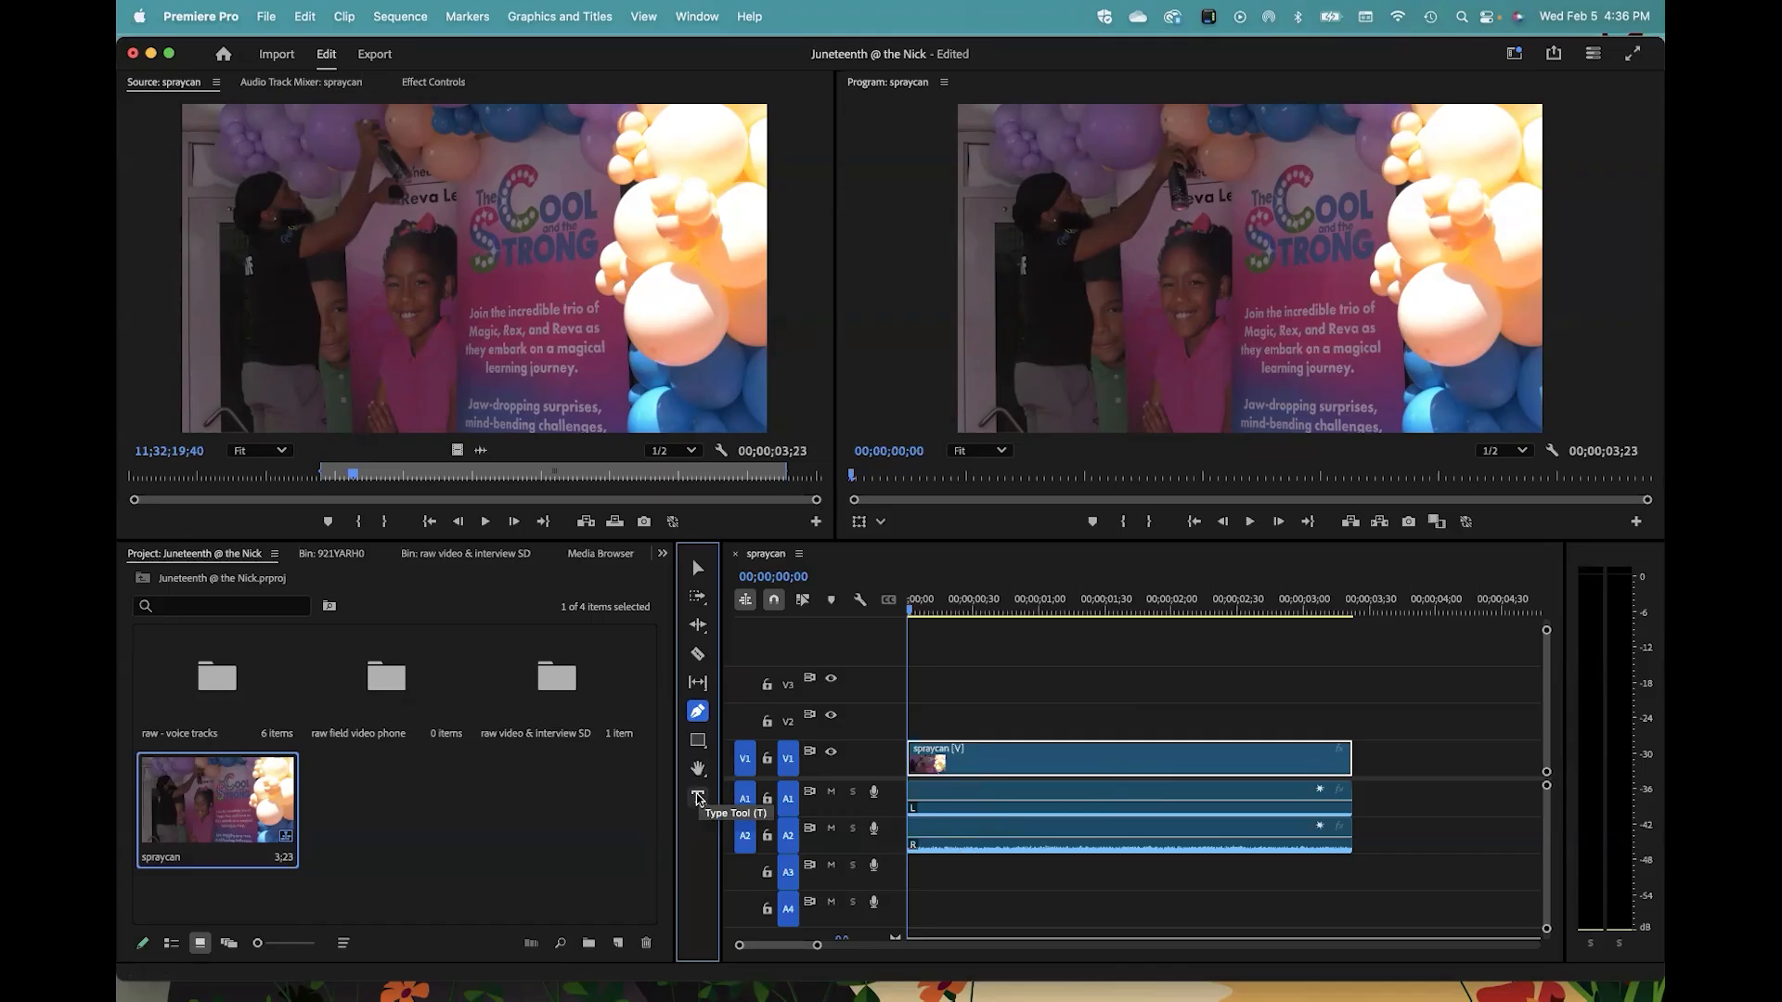
left_click(698, 569)
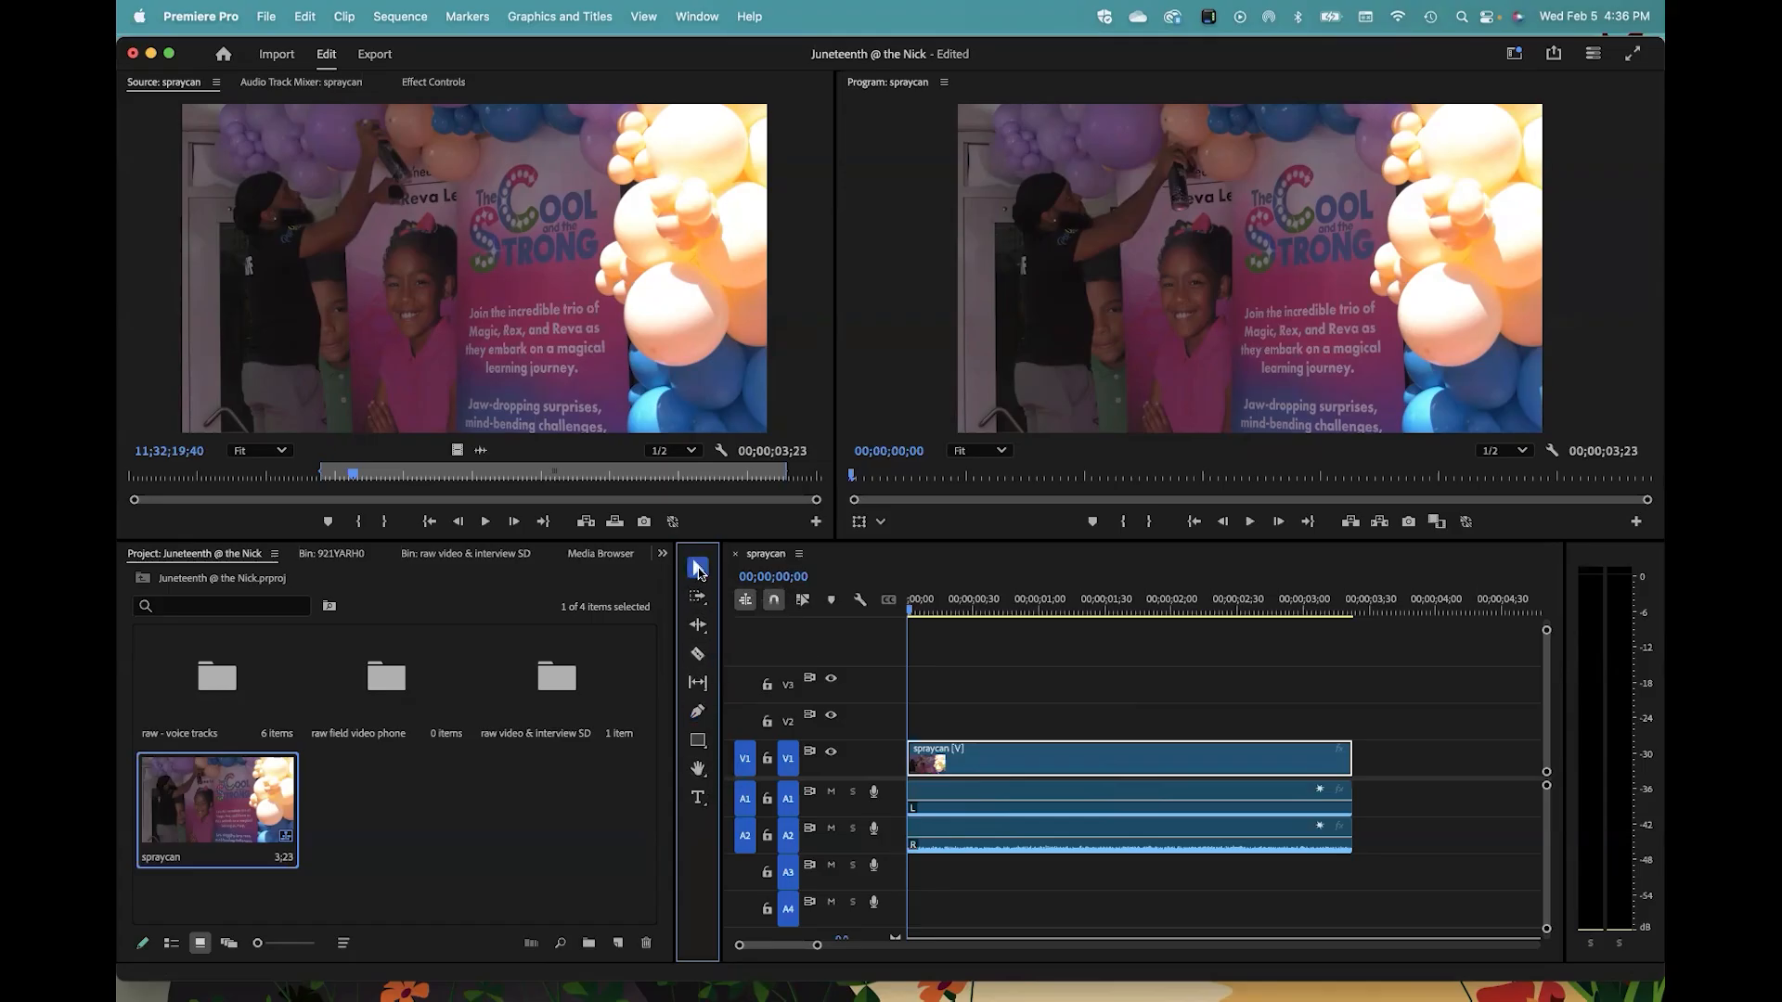
left_click(699, 655)
left_click(698, 711)
Step: Widen the audio meters, play the sequence to check its audio levels, and return the playhead to the start
left_click(691, 17)
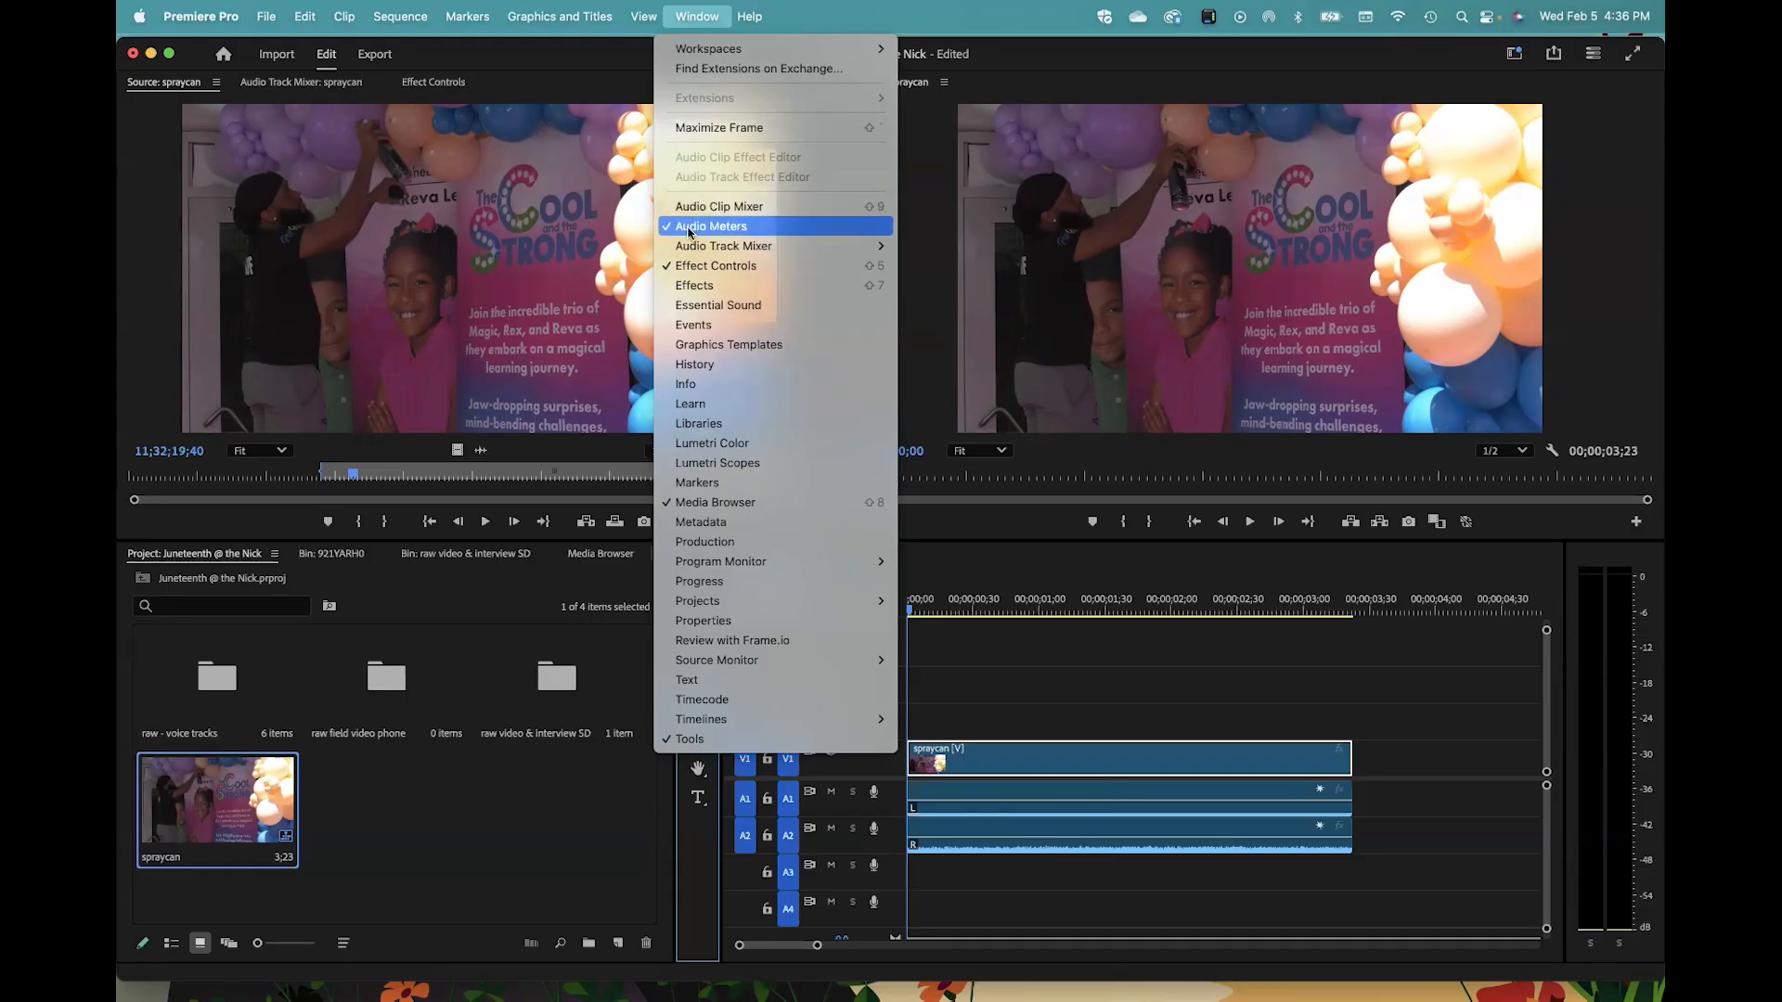
left_click(694, 16)
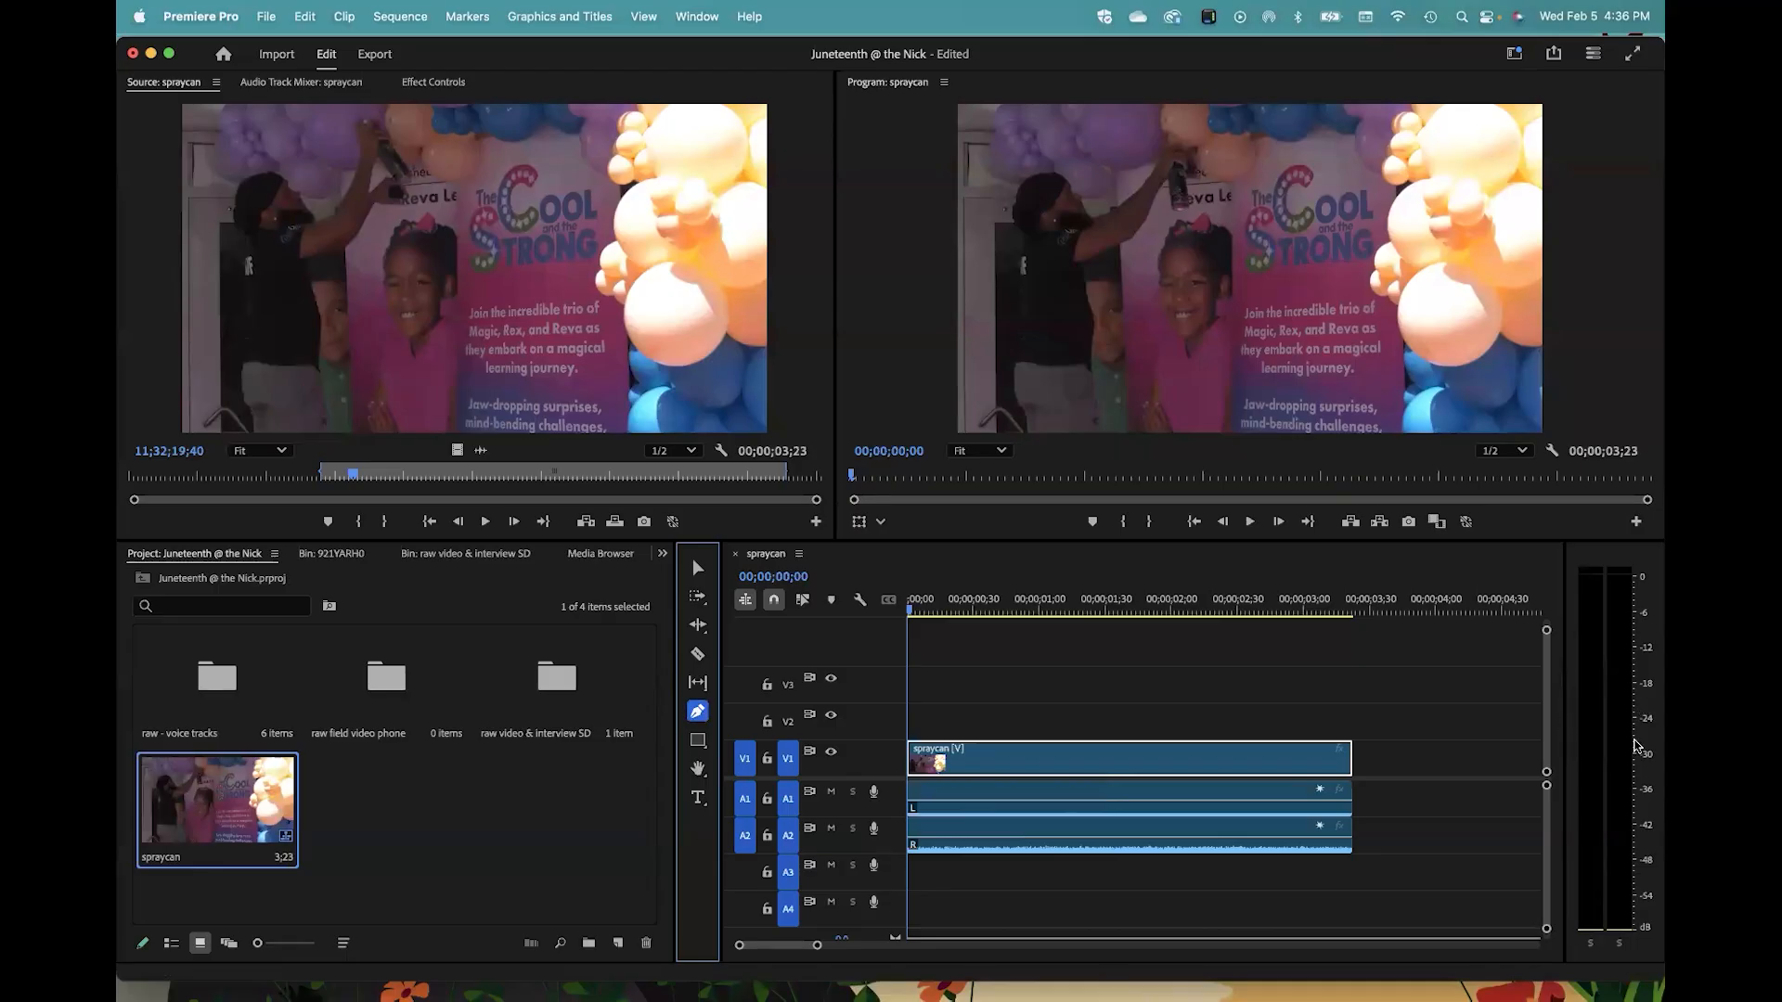
left_click_drag(1564, 748, 1507, 748)
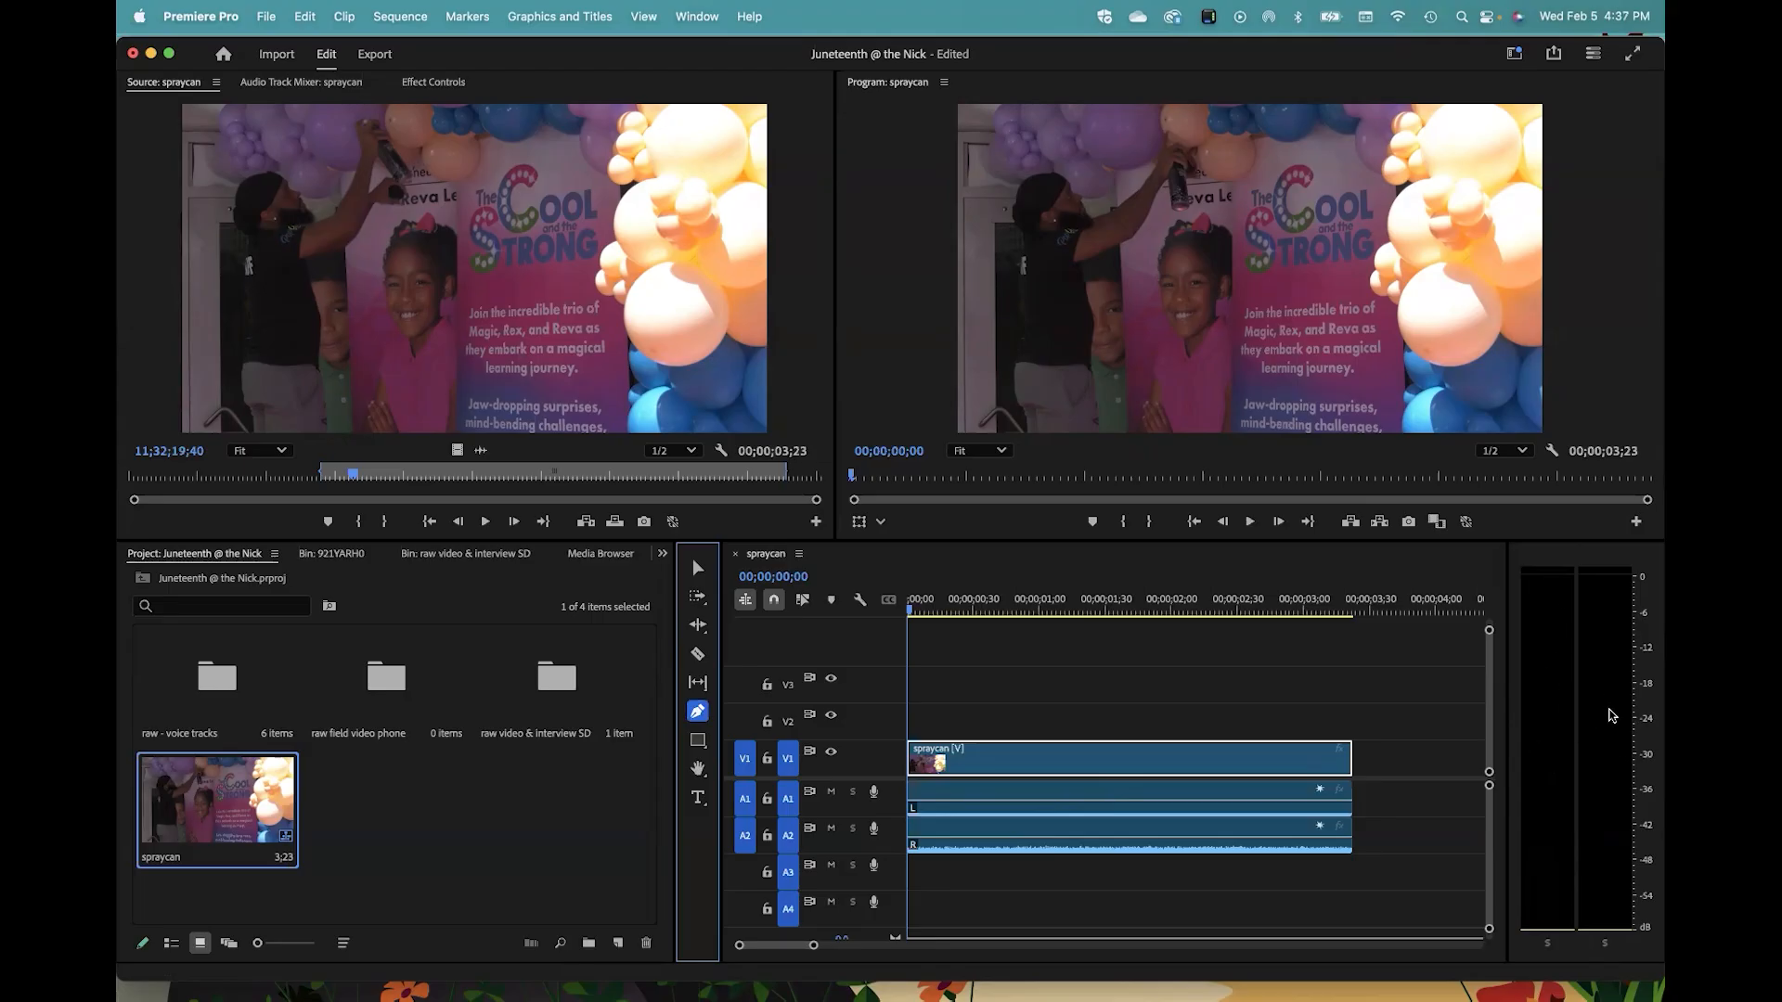
left_click(1028, 610)
key("space")
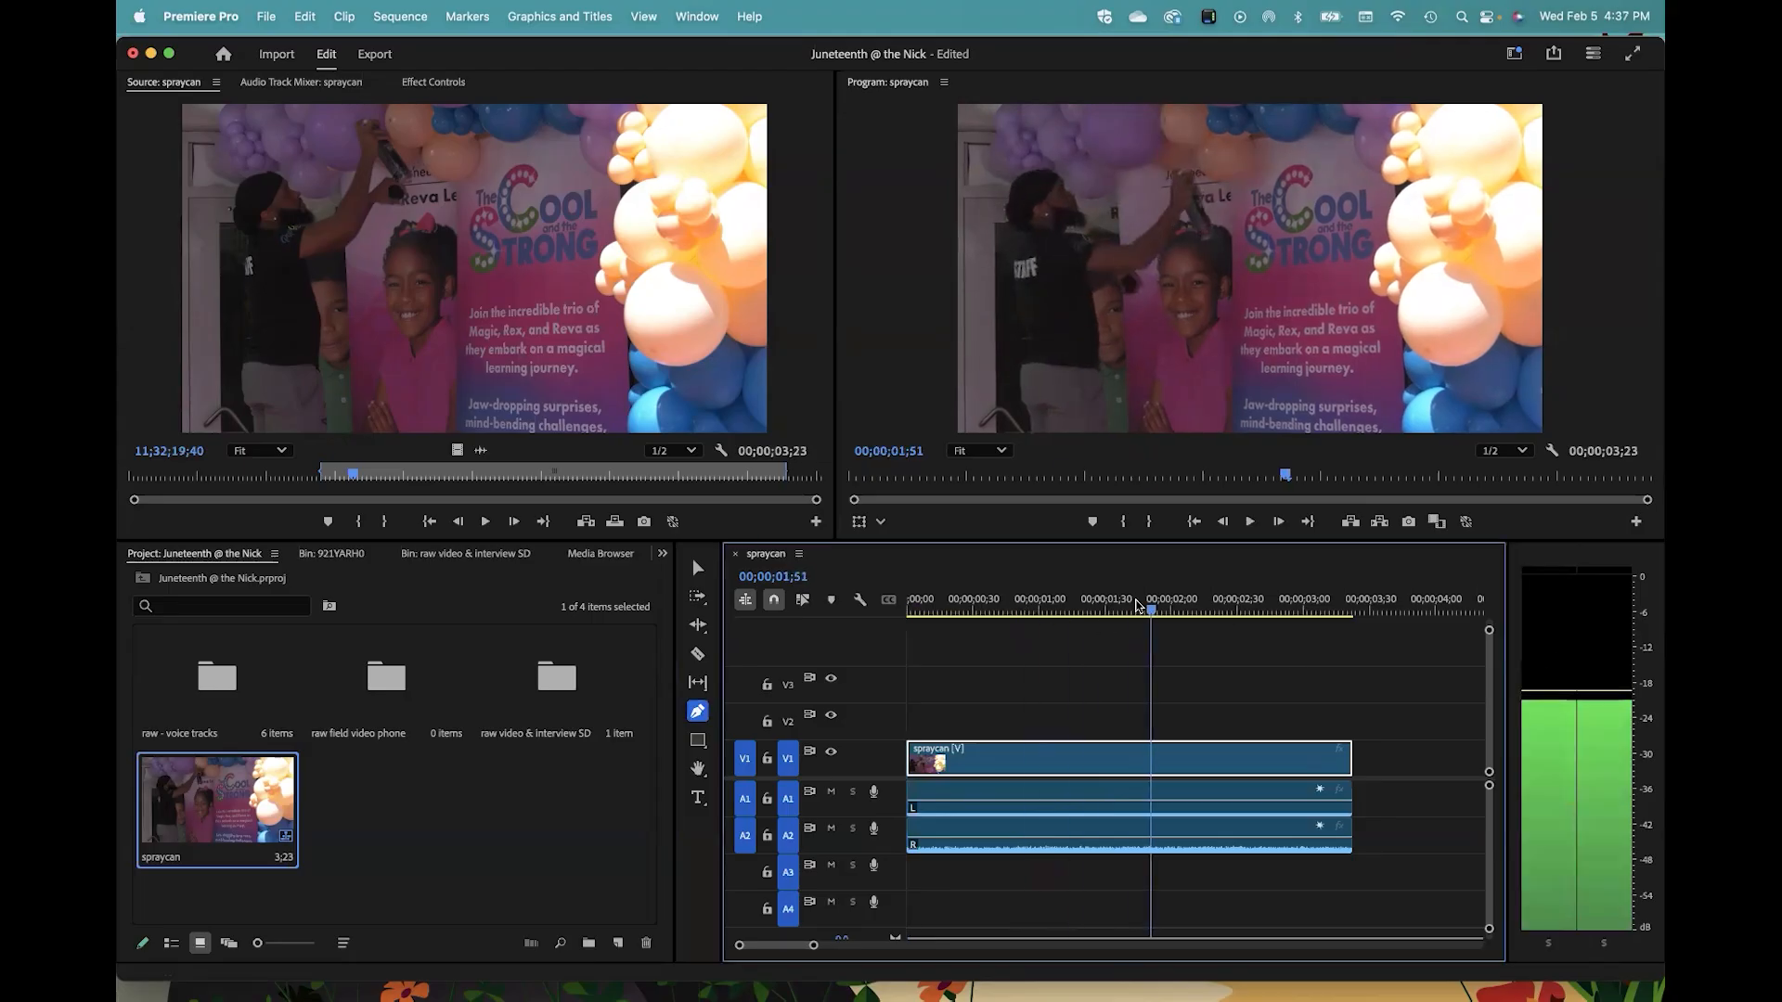
left_click_drag(1248, 610, 842, 680)
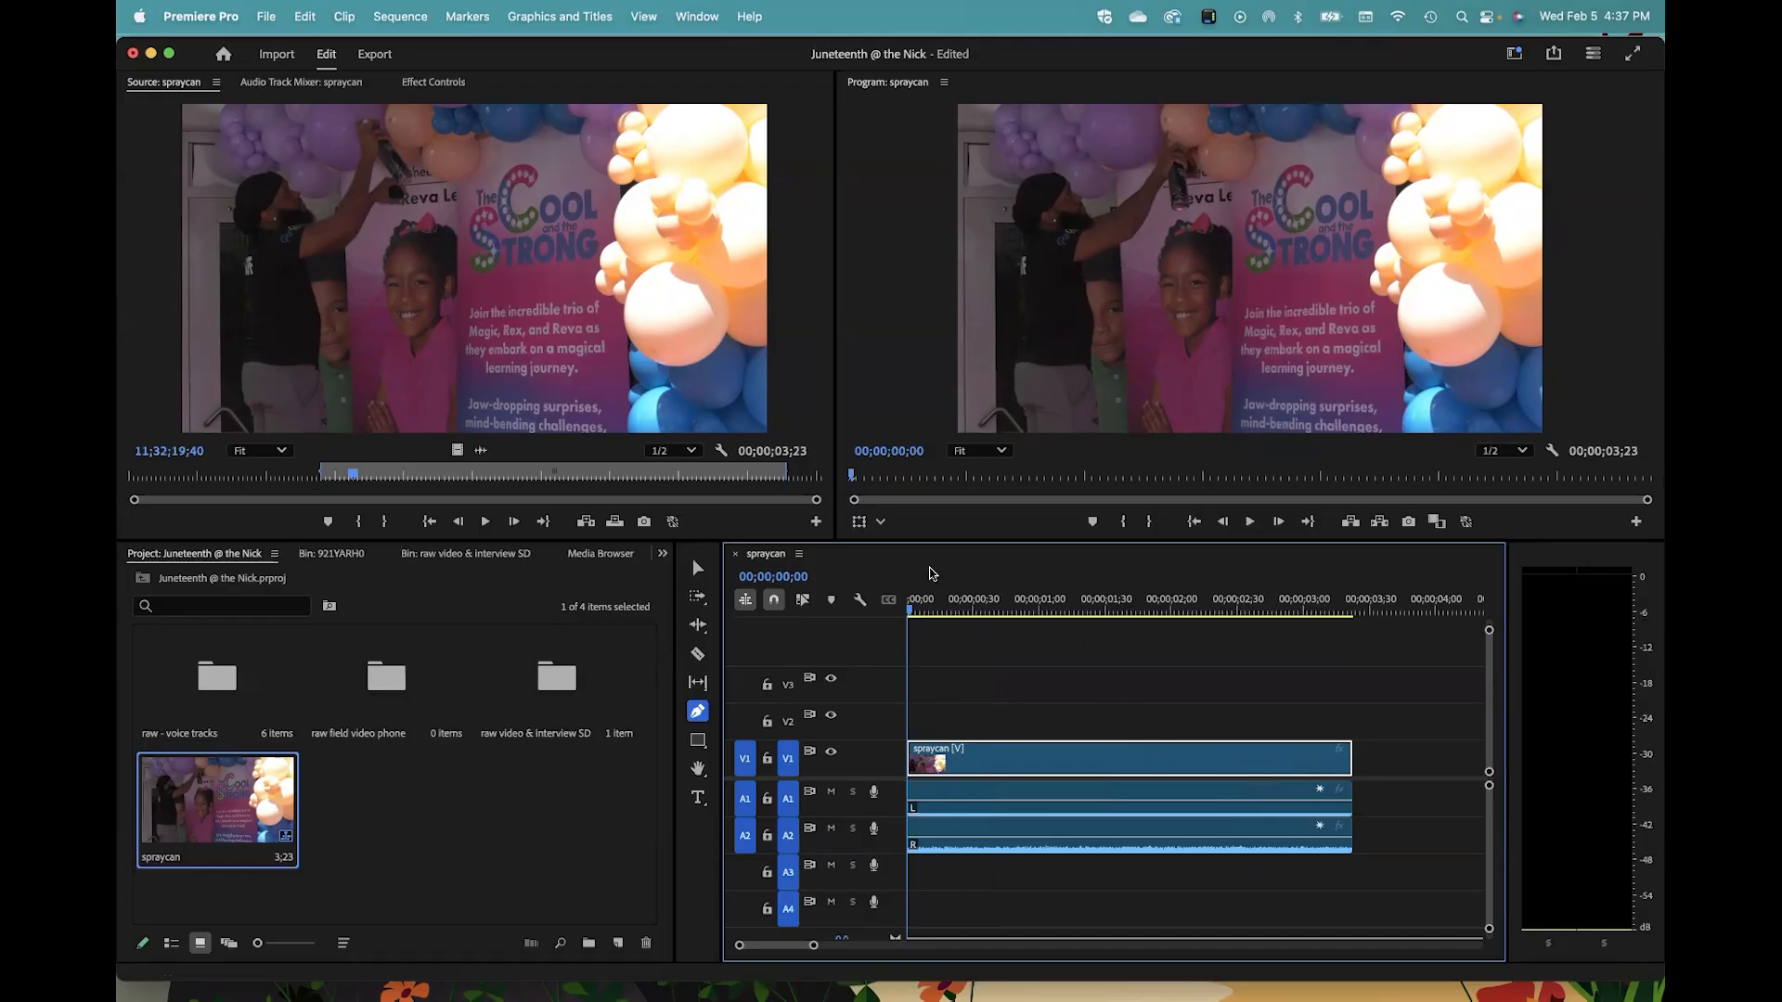
Step: Scrub the spraycan sequence to 00;00;03;02 and back to 00;00;00;07
left_click(774, 576)
left_click(908, 613)
left_click_drag(908, 610, 1311, 620)
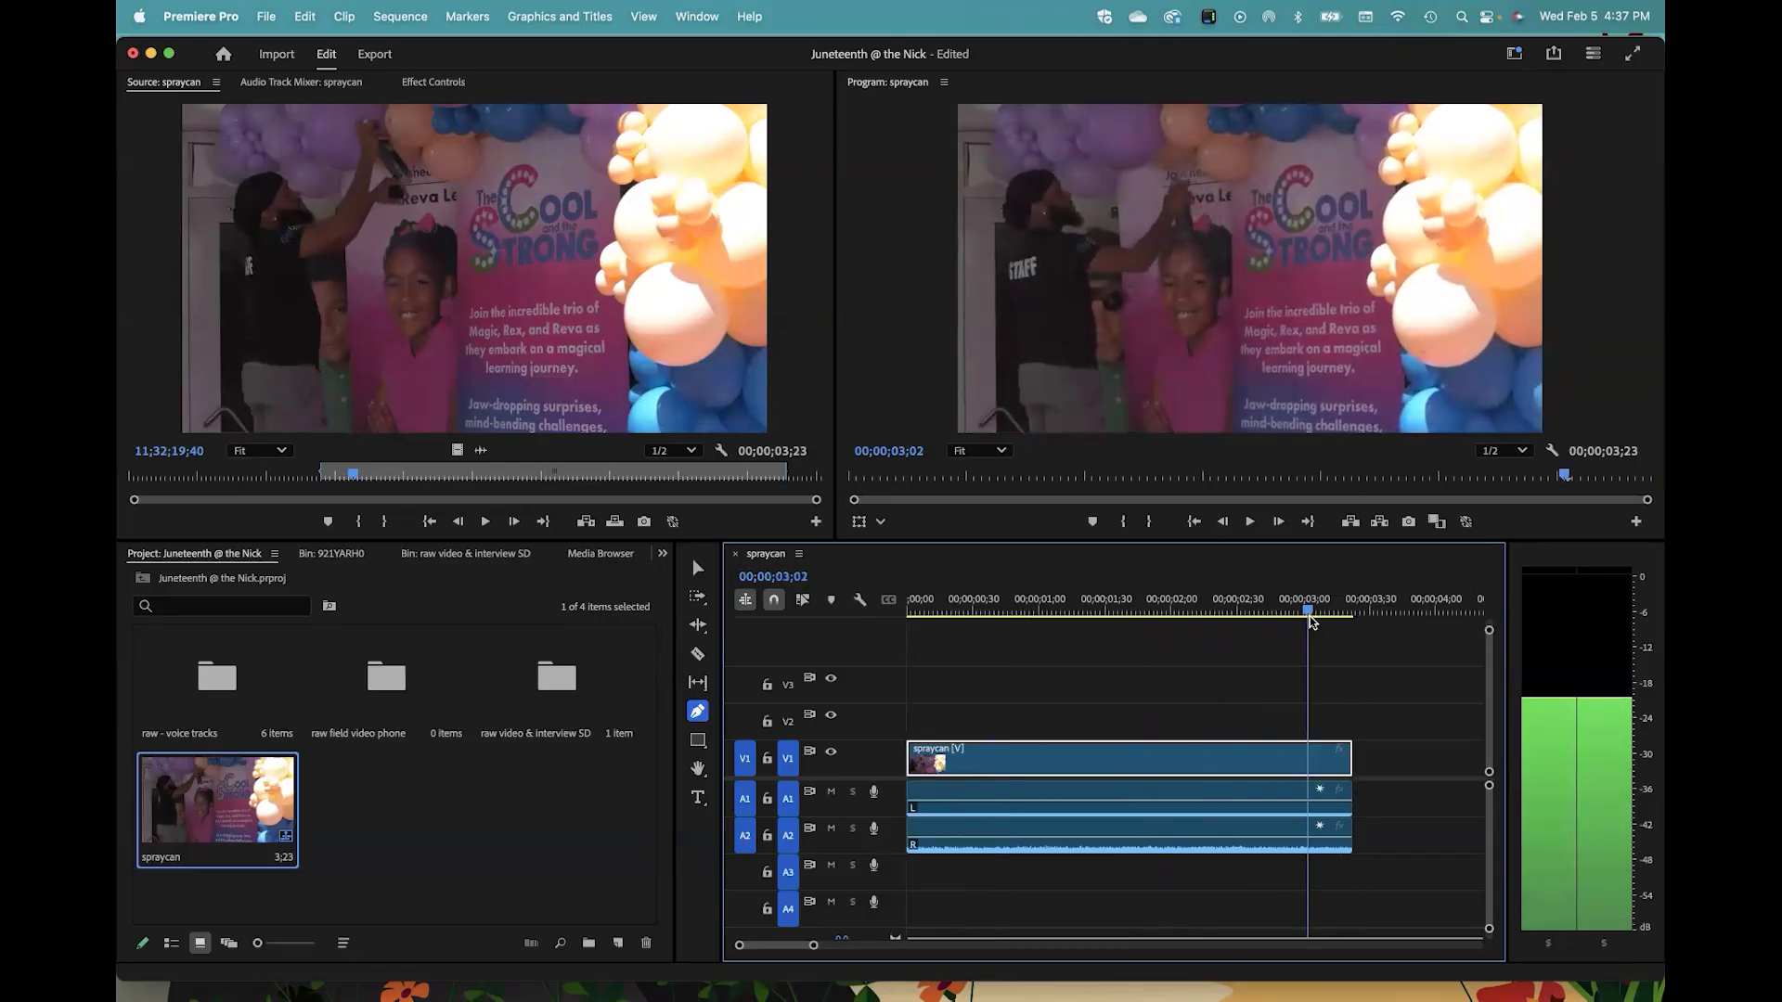
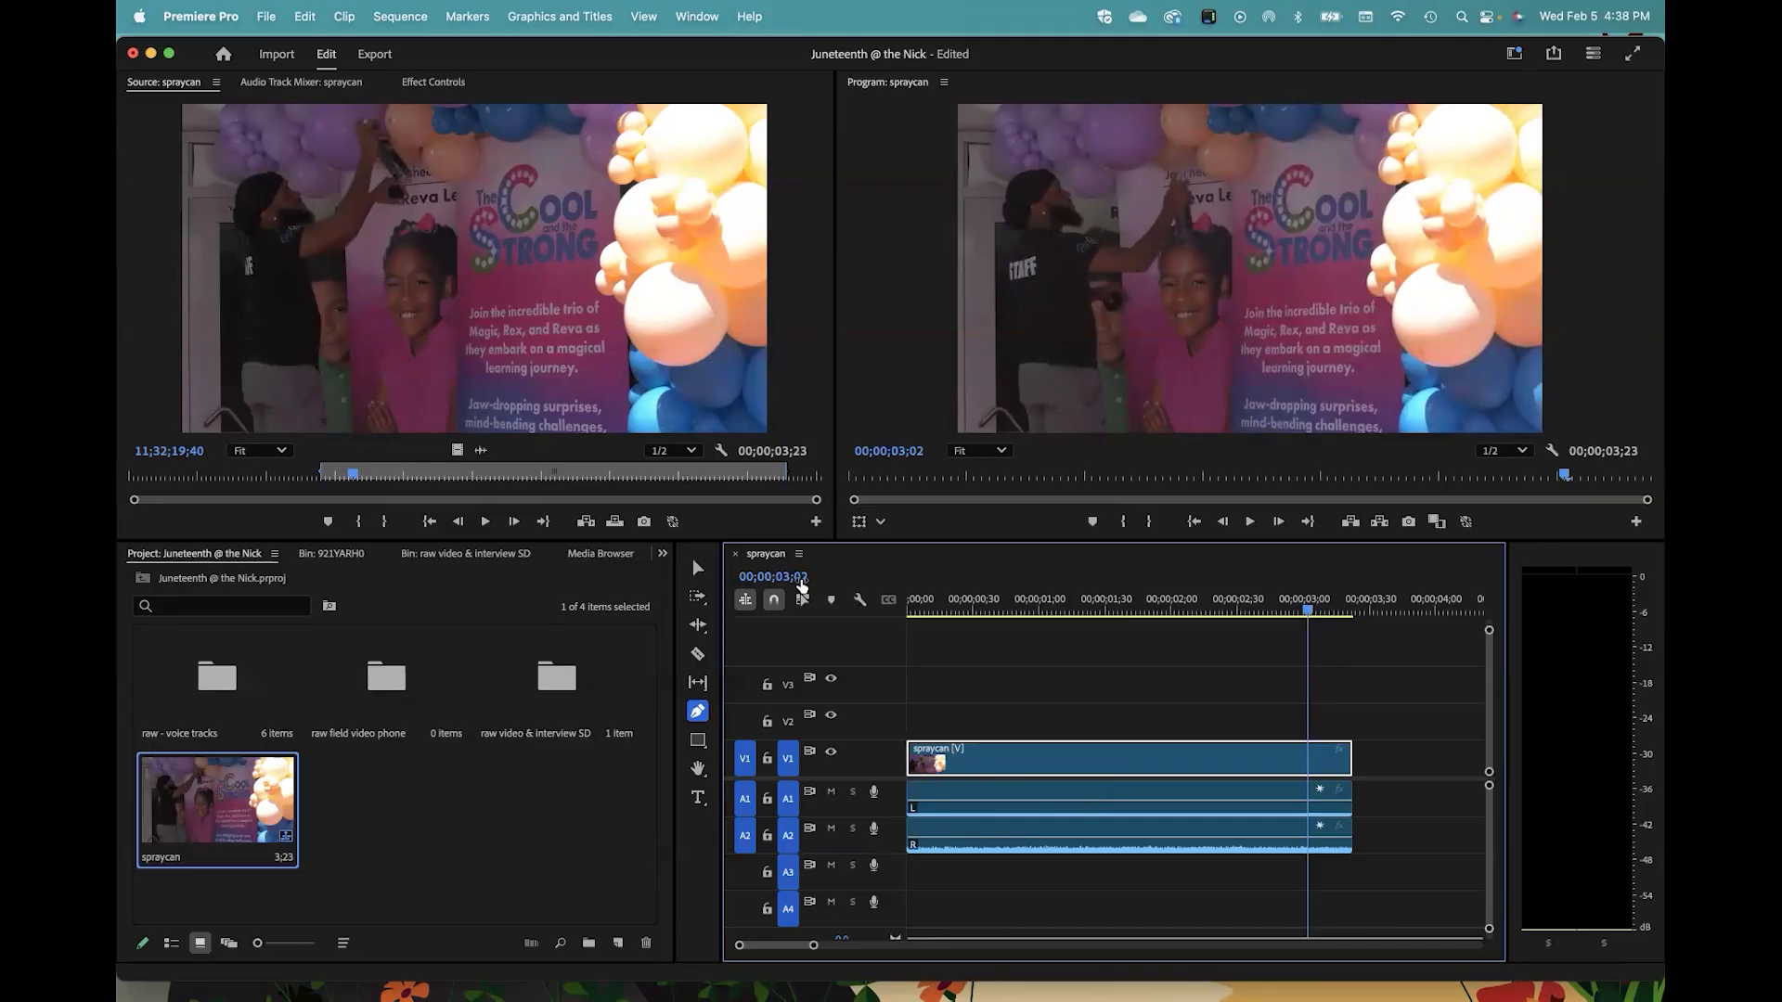
left_click_drag(1308, 609, 922, 627)
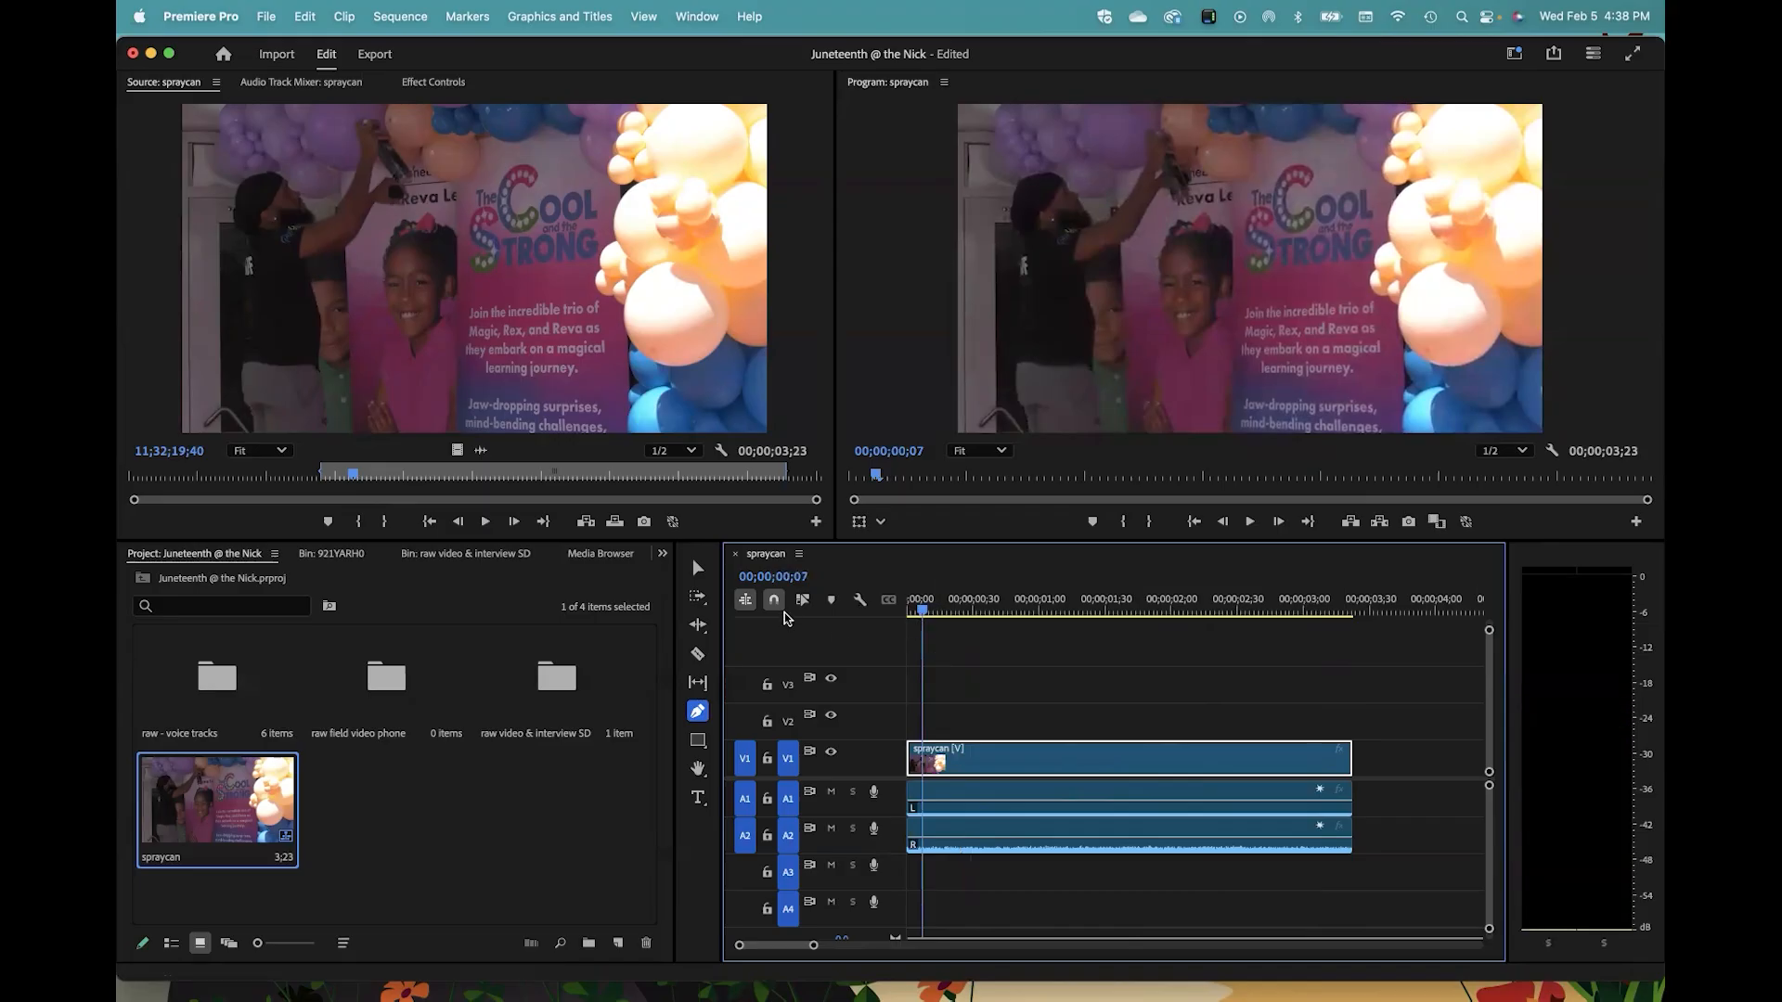
Step: Turn off snapping in the timeline and move the playhead to the end of the spraycan clip at 00;00;03;23
left_click(776, 601)
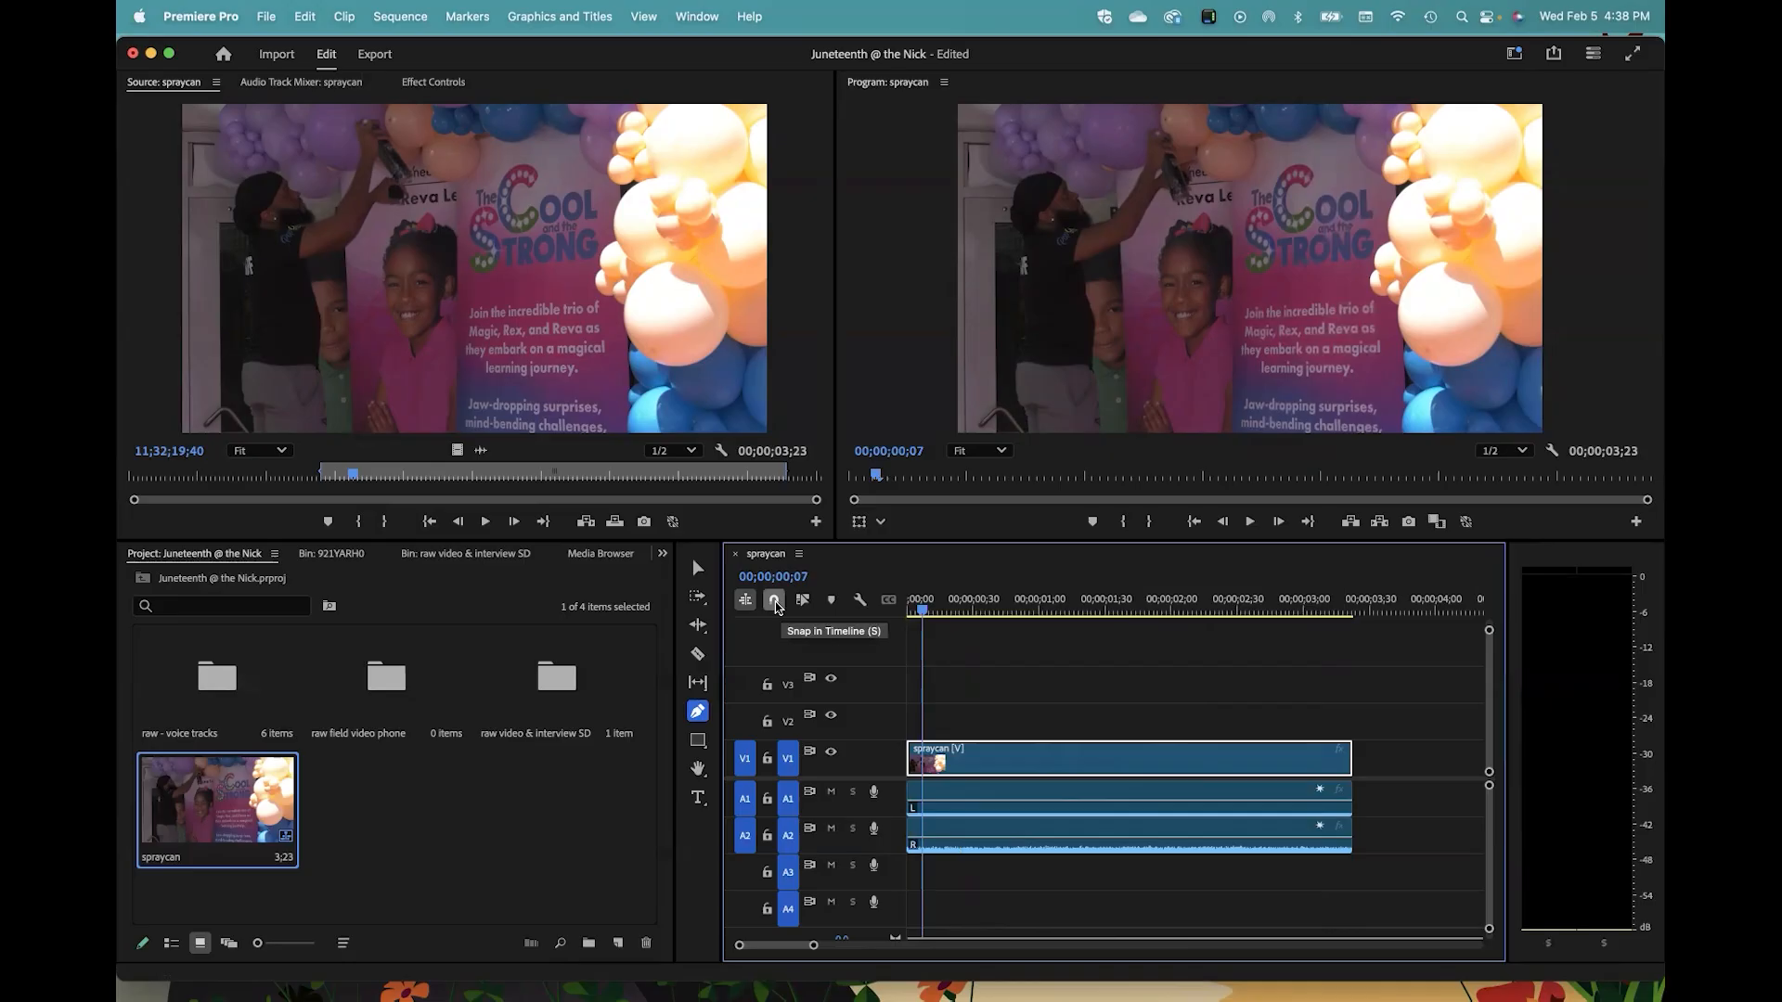
left_click(775, 603)
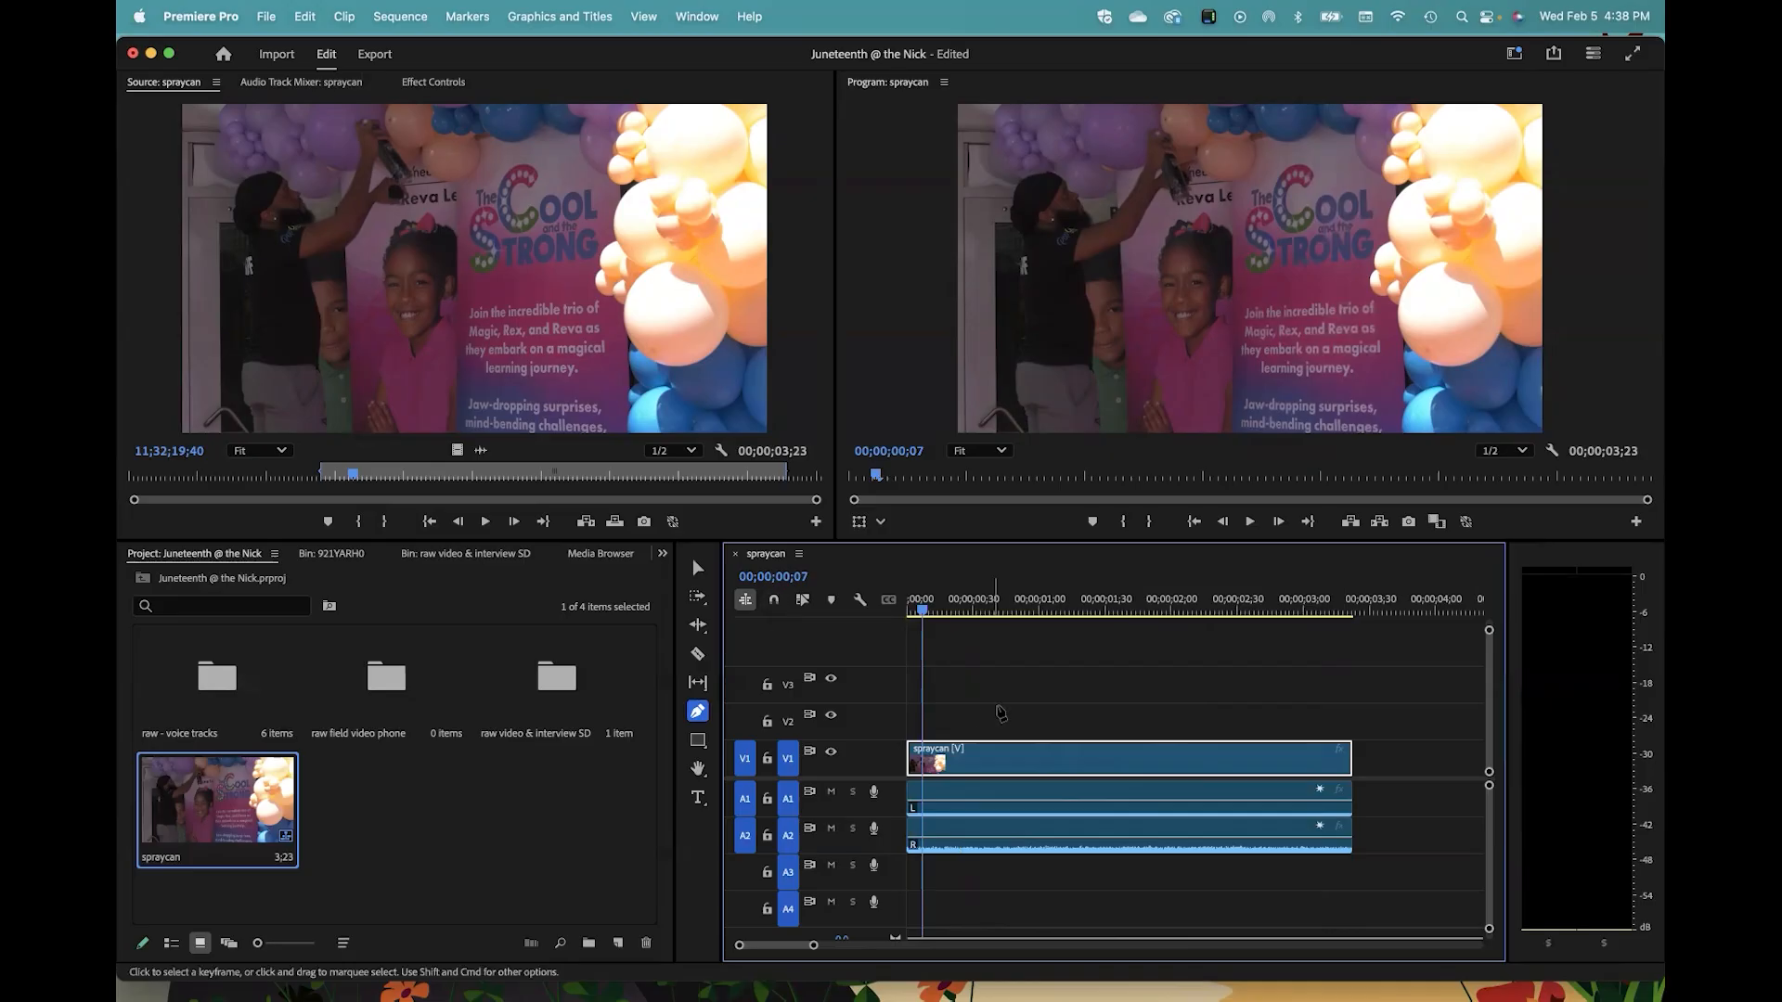
left_click_drag(1201, 610, 1357, 616)
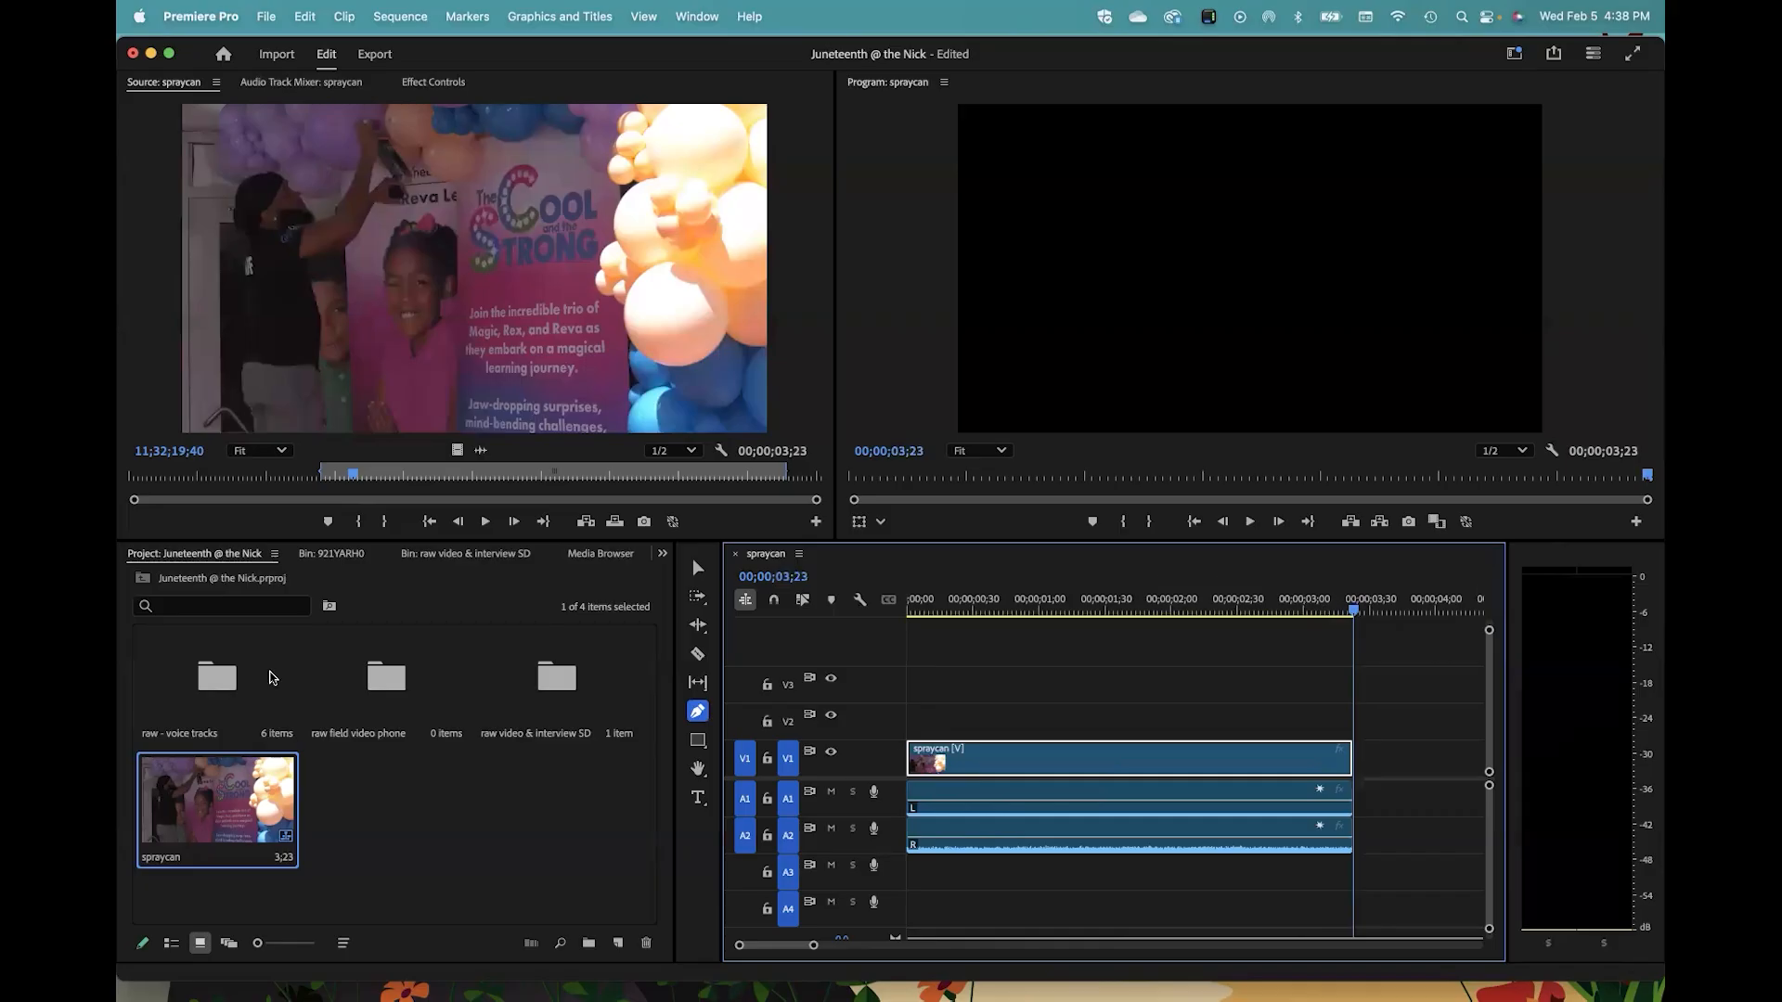
Step: Open the clip 09210016.MP4 from the 921YARH0 bin inside raw video & interview SD in the Source monitor
double_click(551, 683)
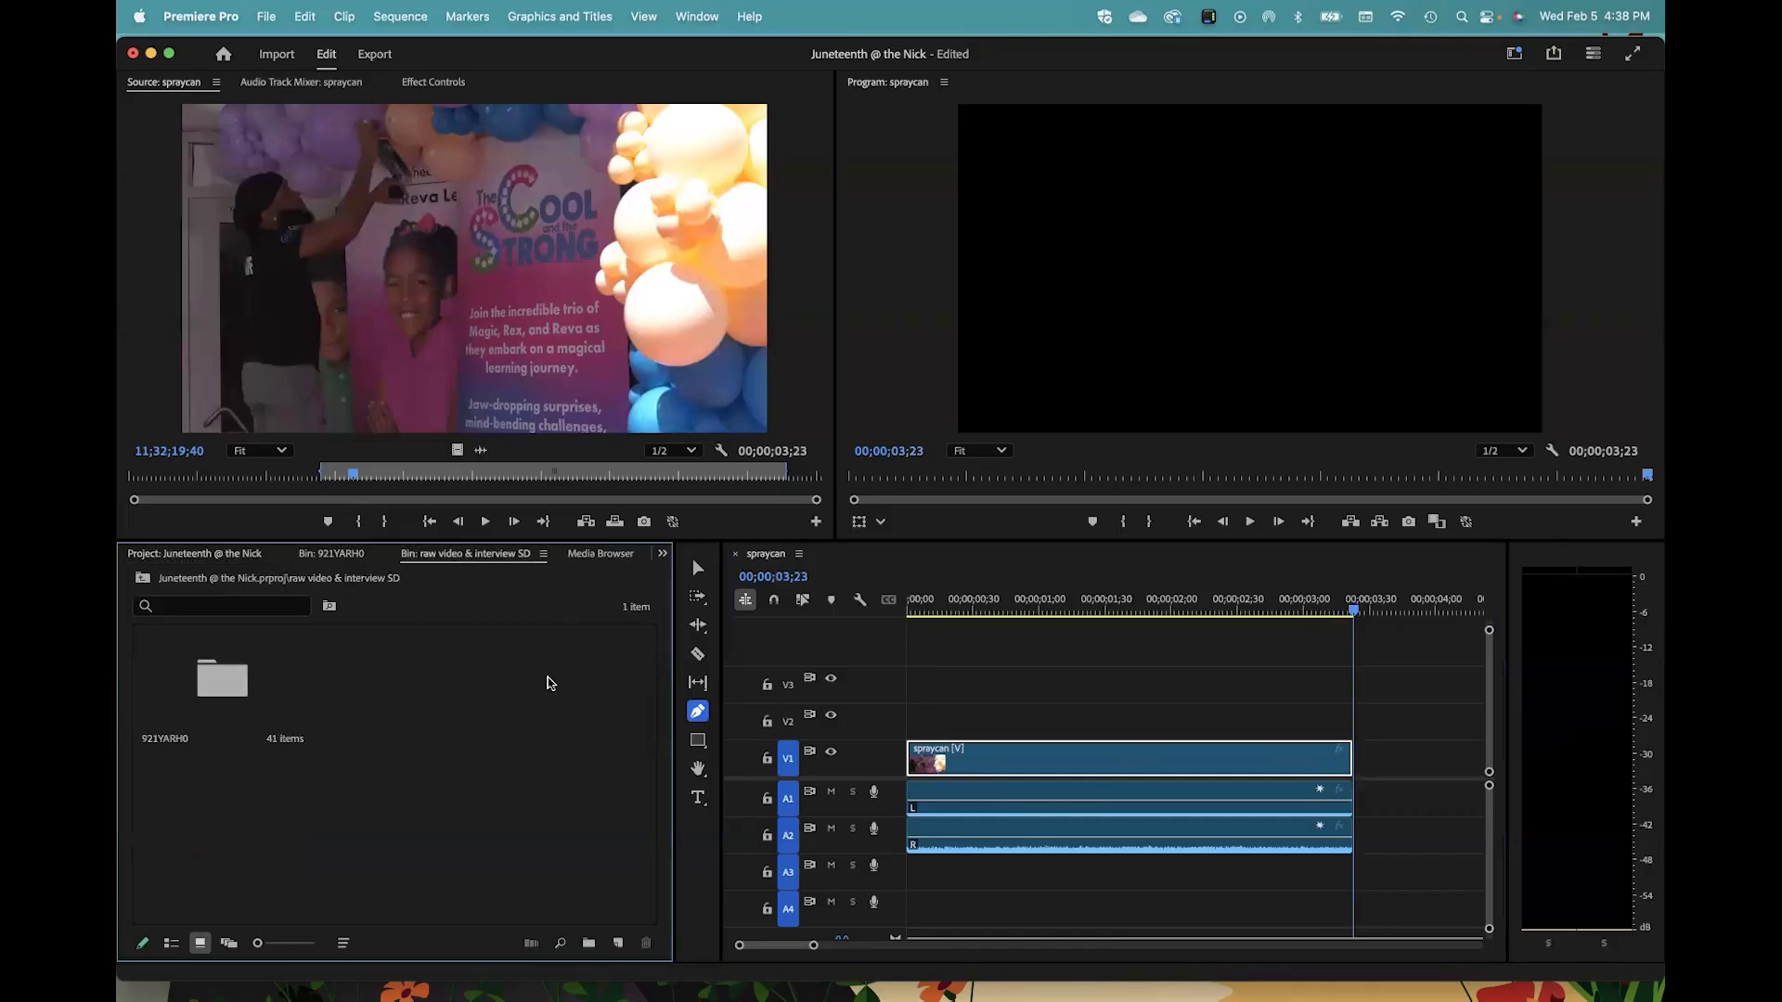
double_click(232, 672)
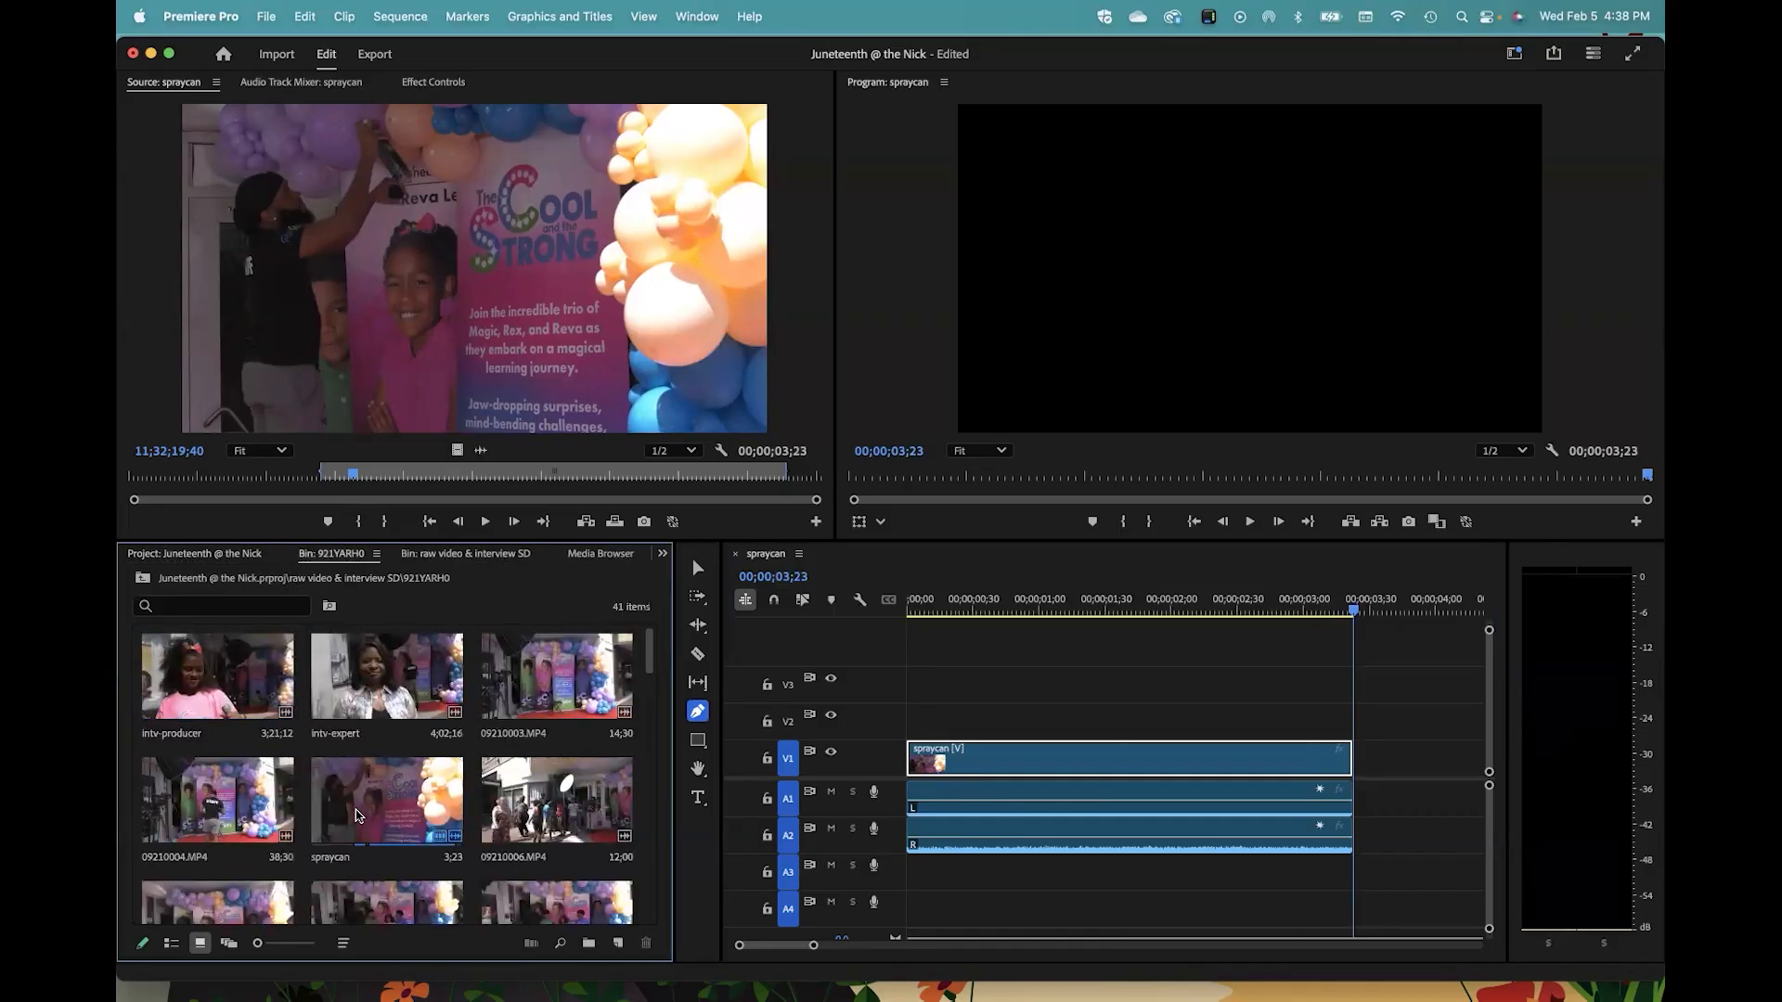
scroll(358, 816, "down", 5)
scroll(358, 816, "down", 2)
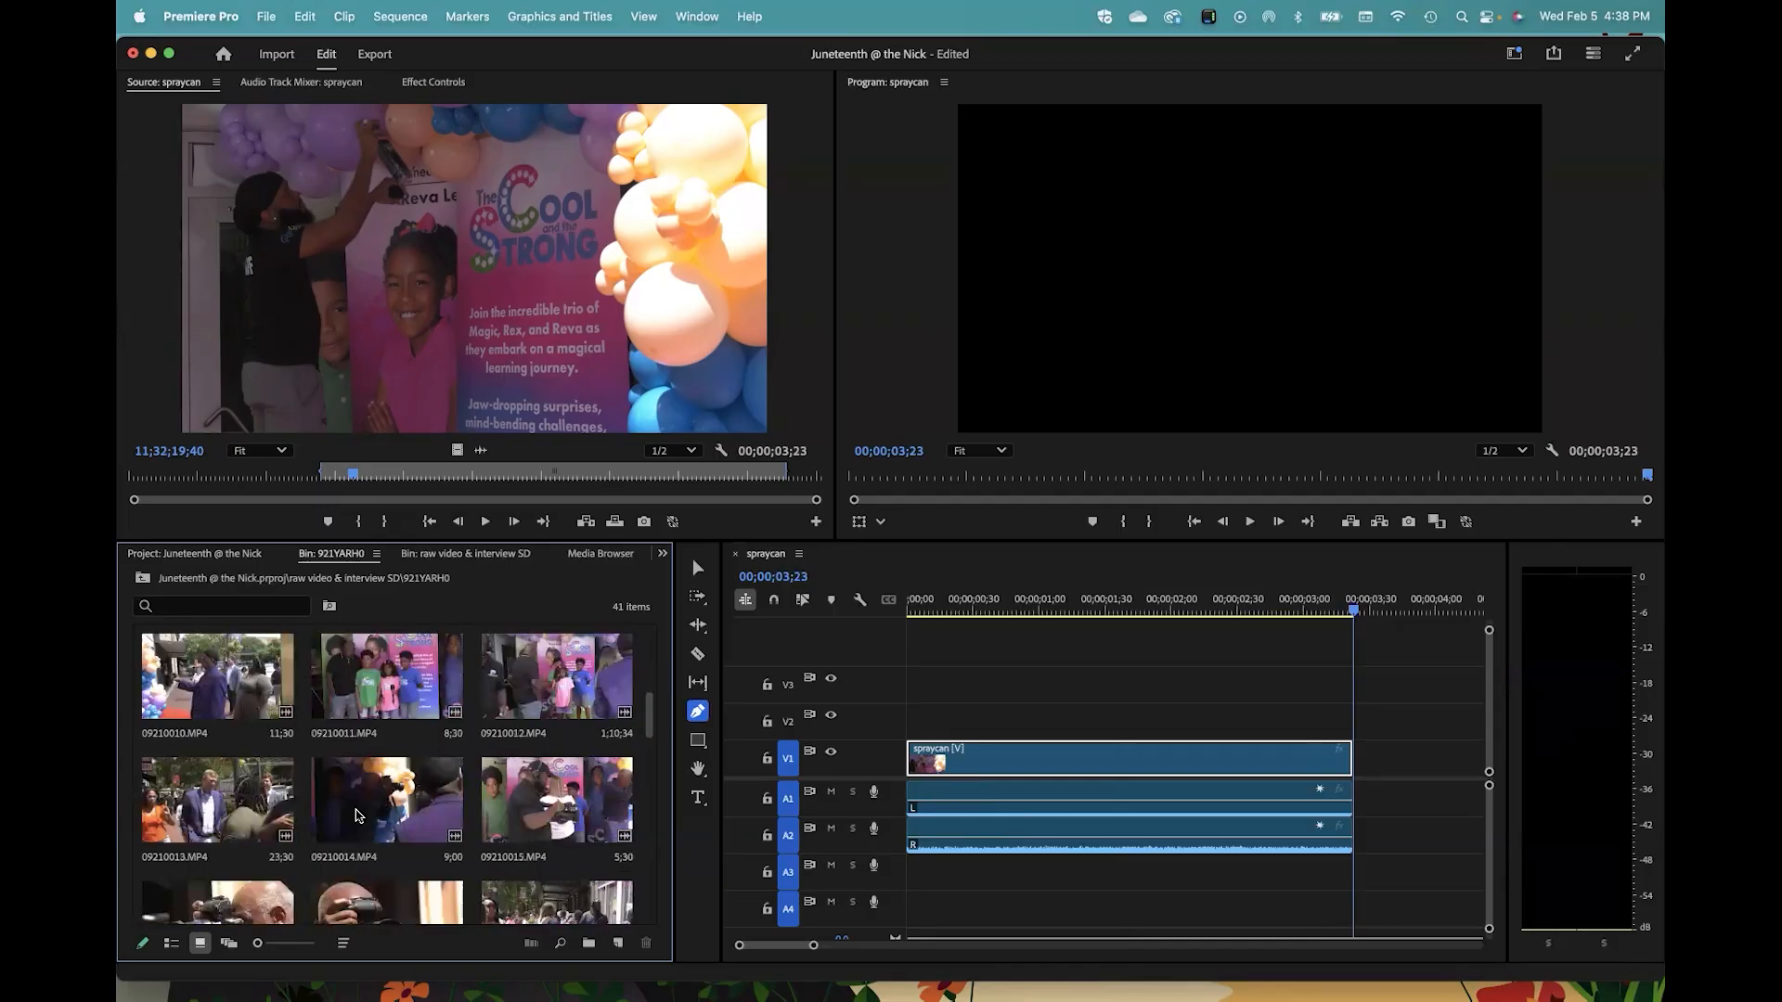
double_click(199, 798)
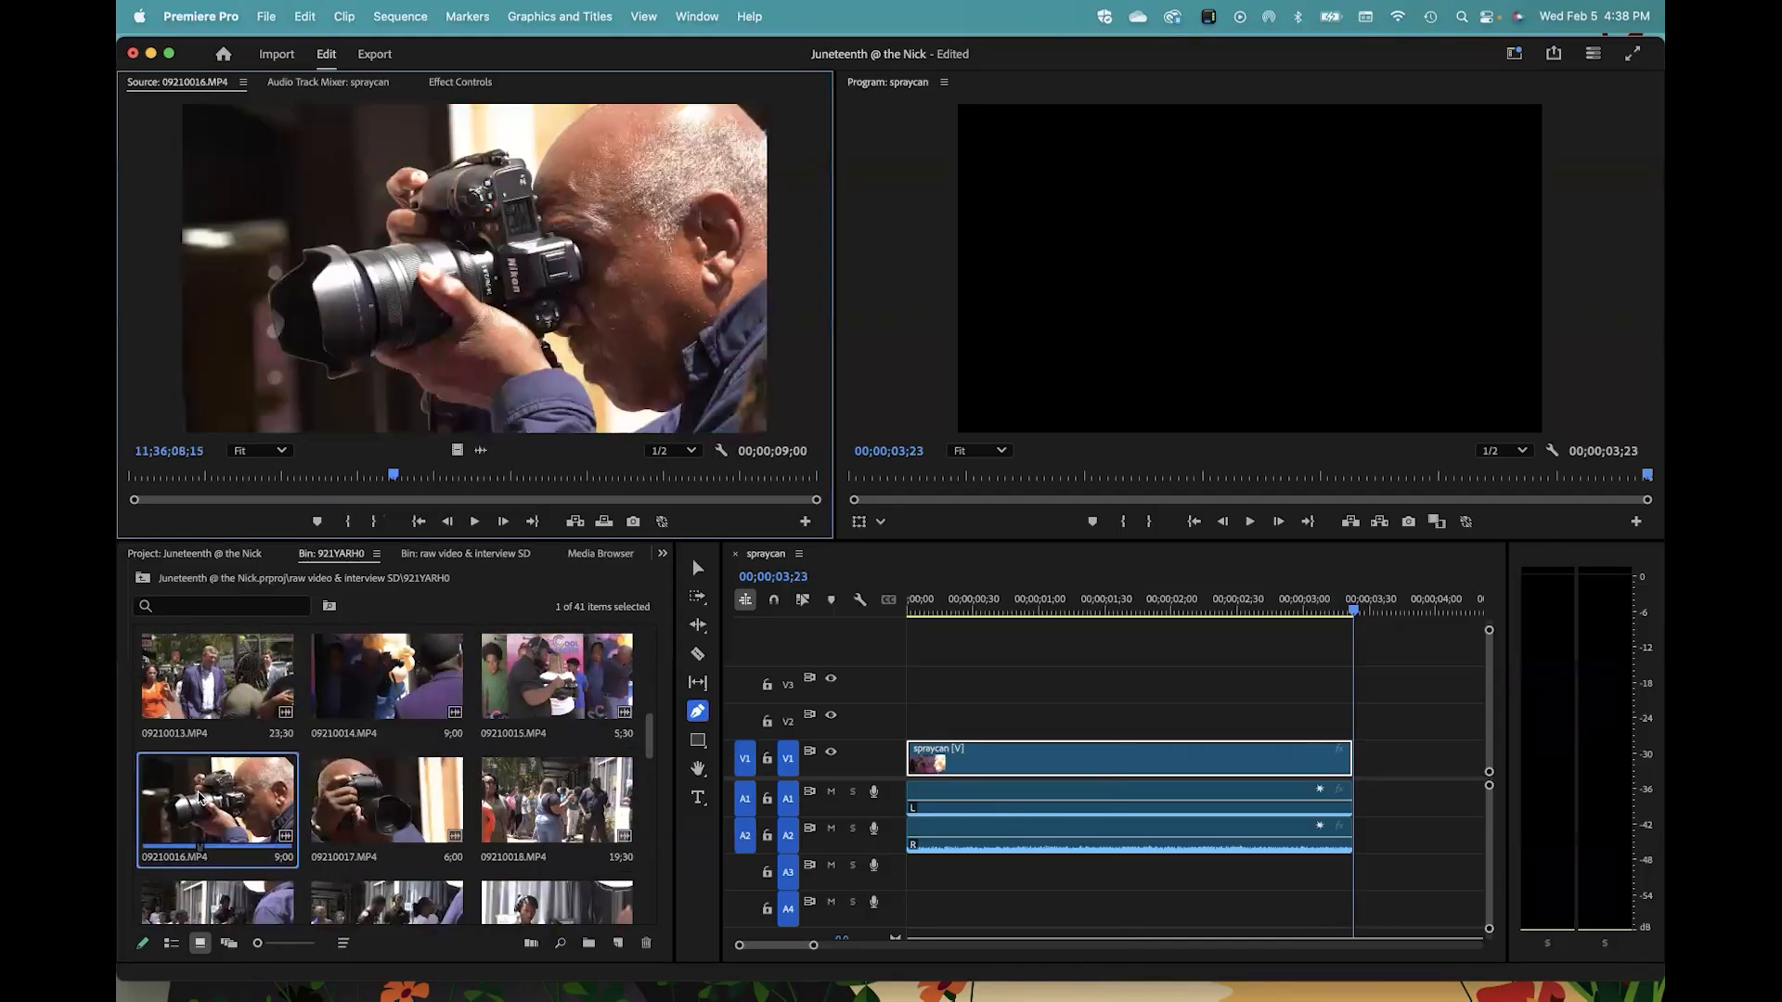
Step: Scrub 09210016.MP4 back, step frame by frame in both directions to inspect the shot, and stop at 11;36;07;12
left_click_drag(391, 476, 295, 496)
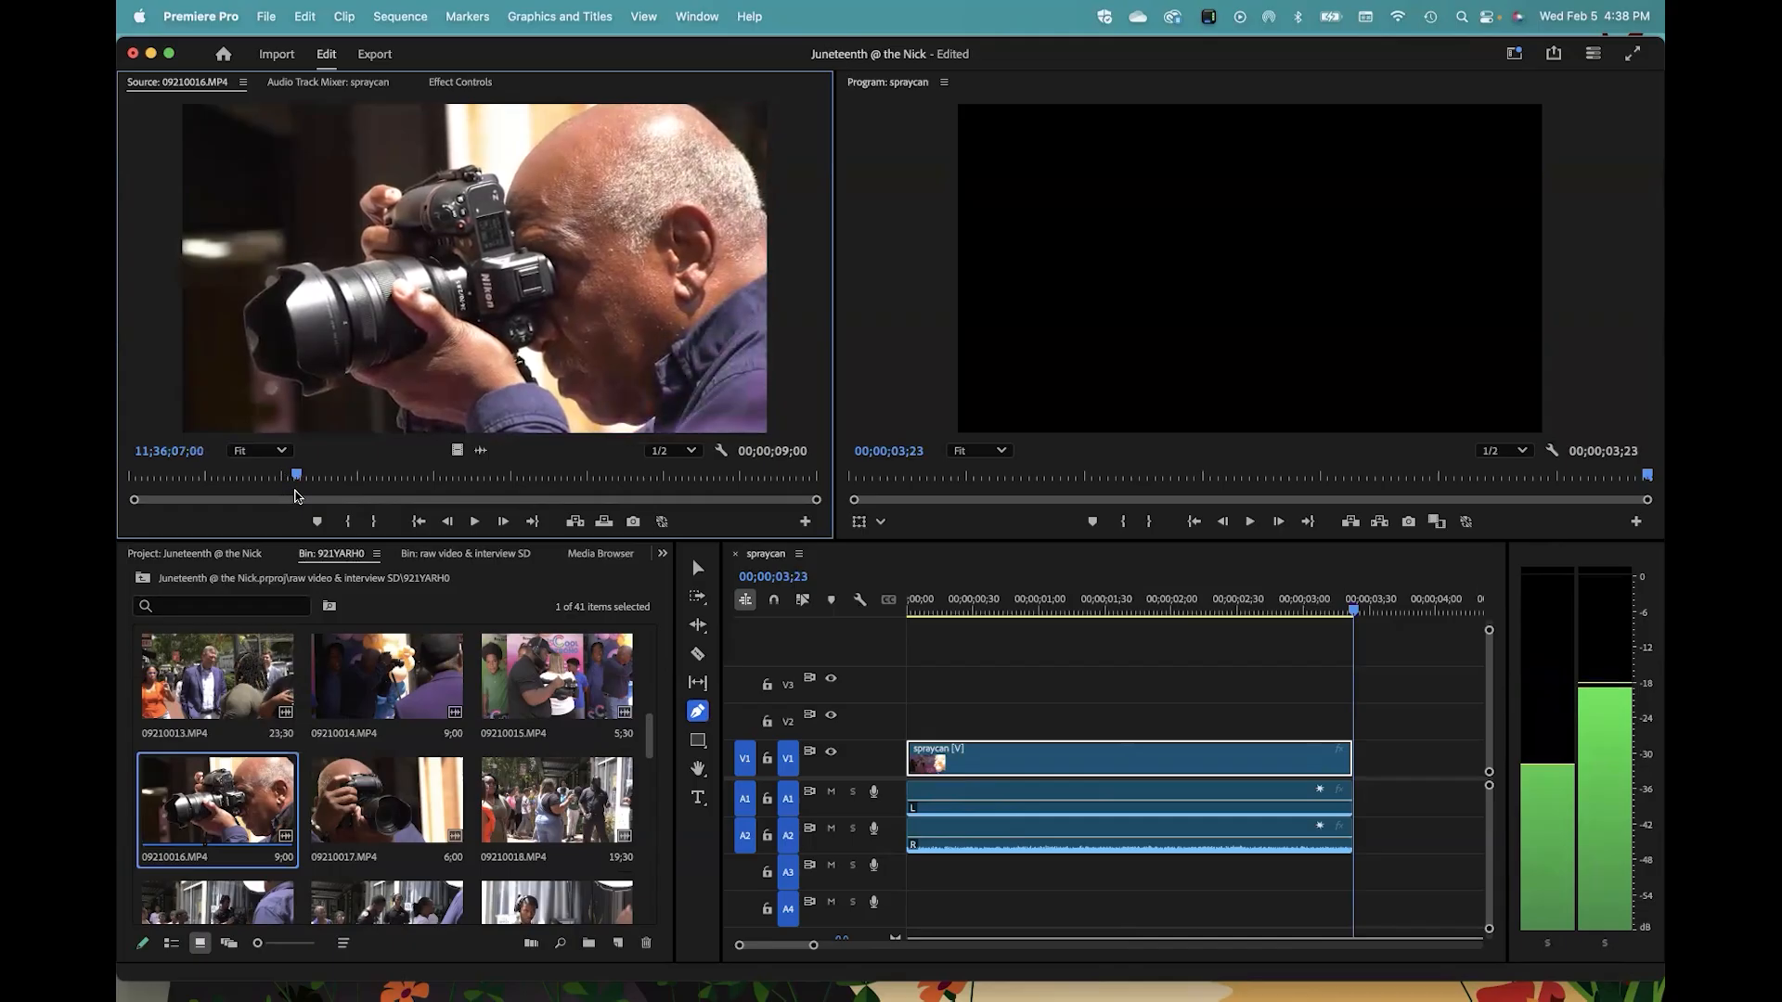
left_click_drag(295, 491, 296, 491)
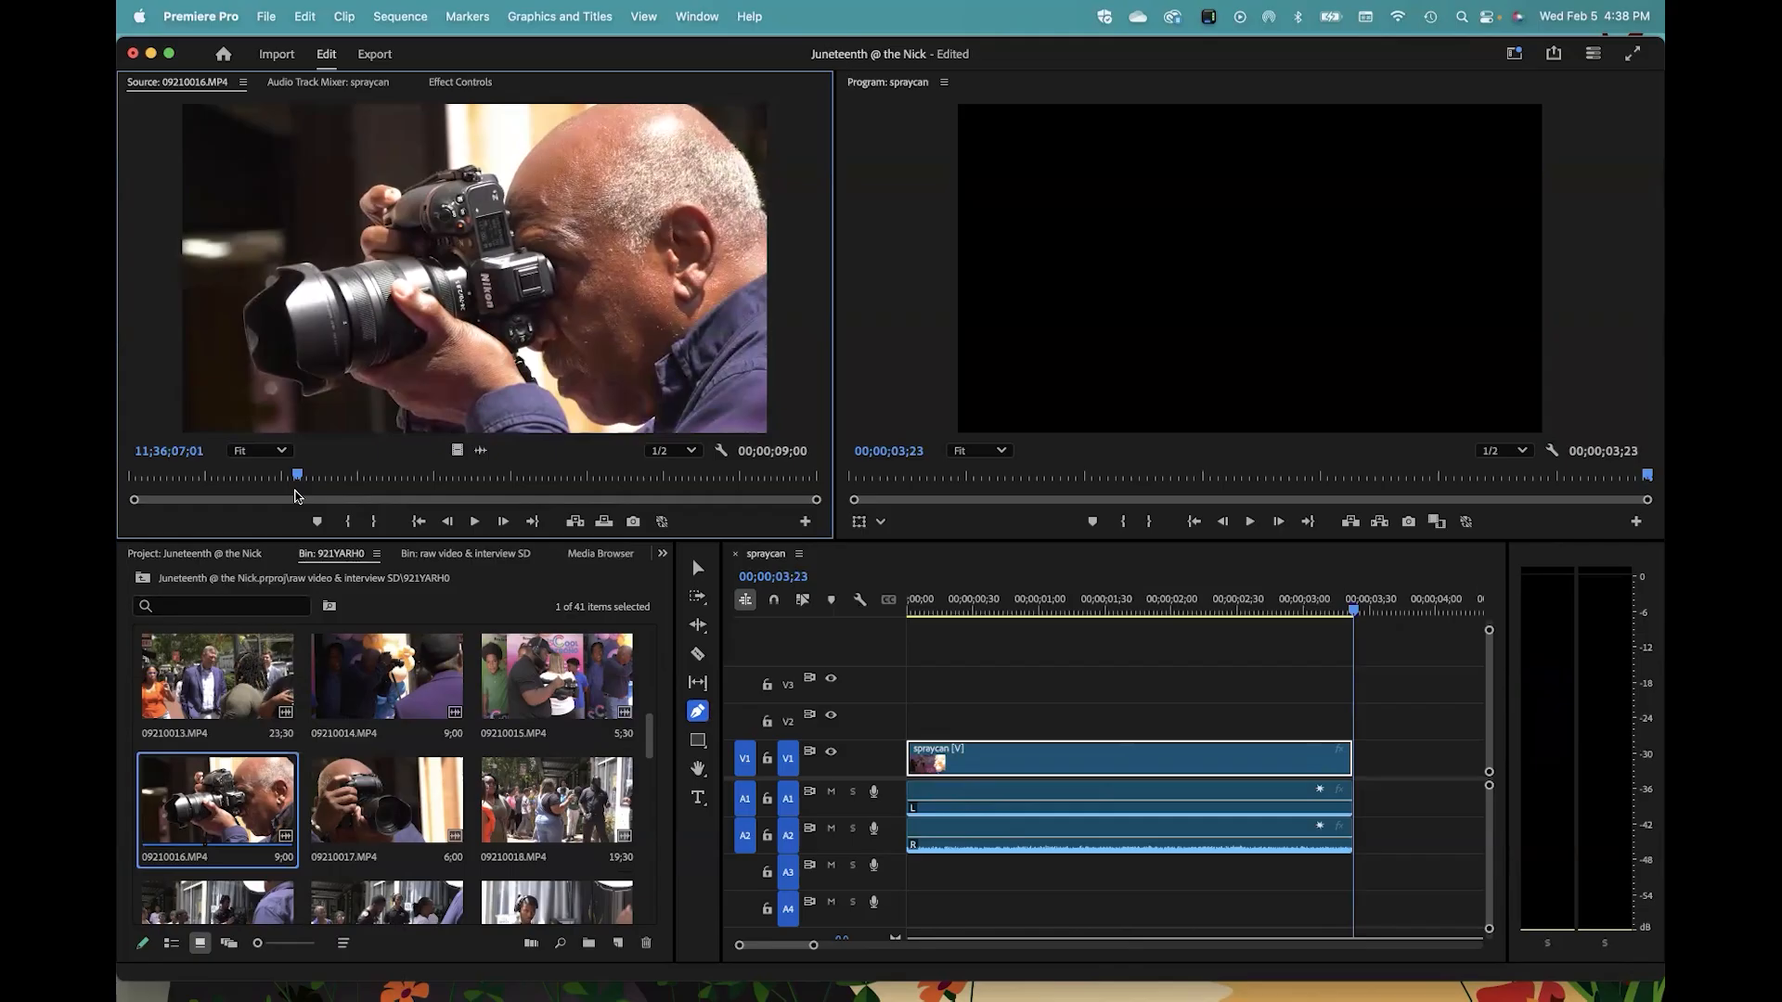
key("Right")
key("Right")
key("Right")
key("Right")
key("Right")
key("Right")
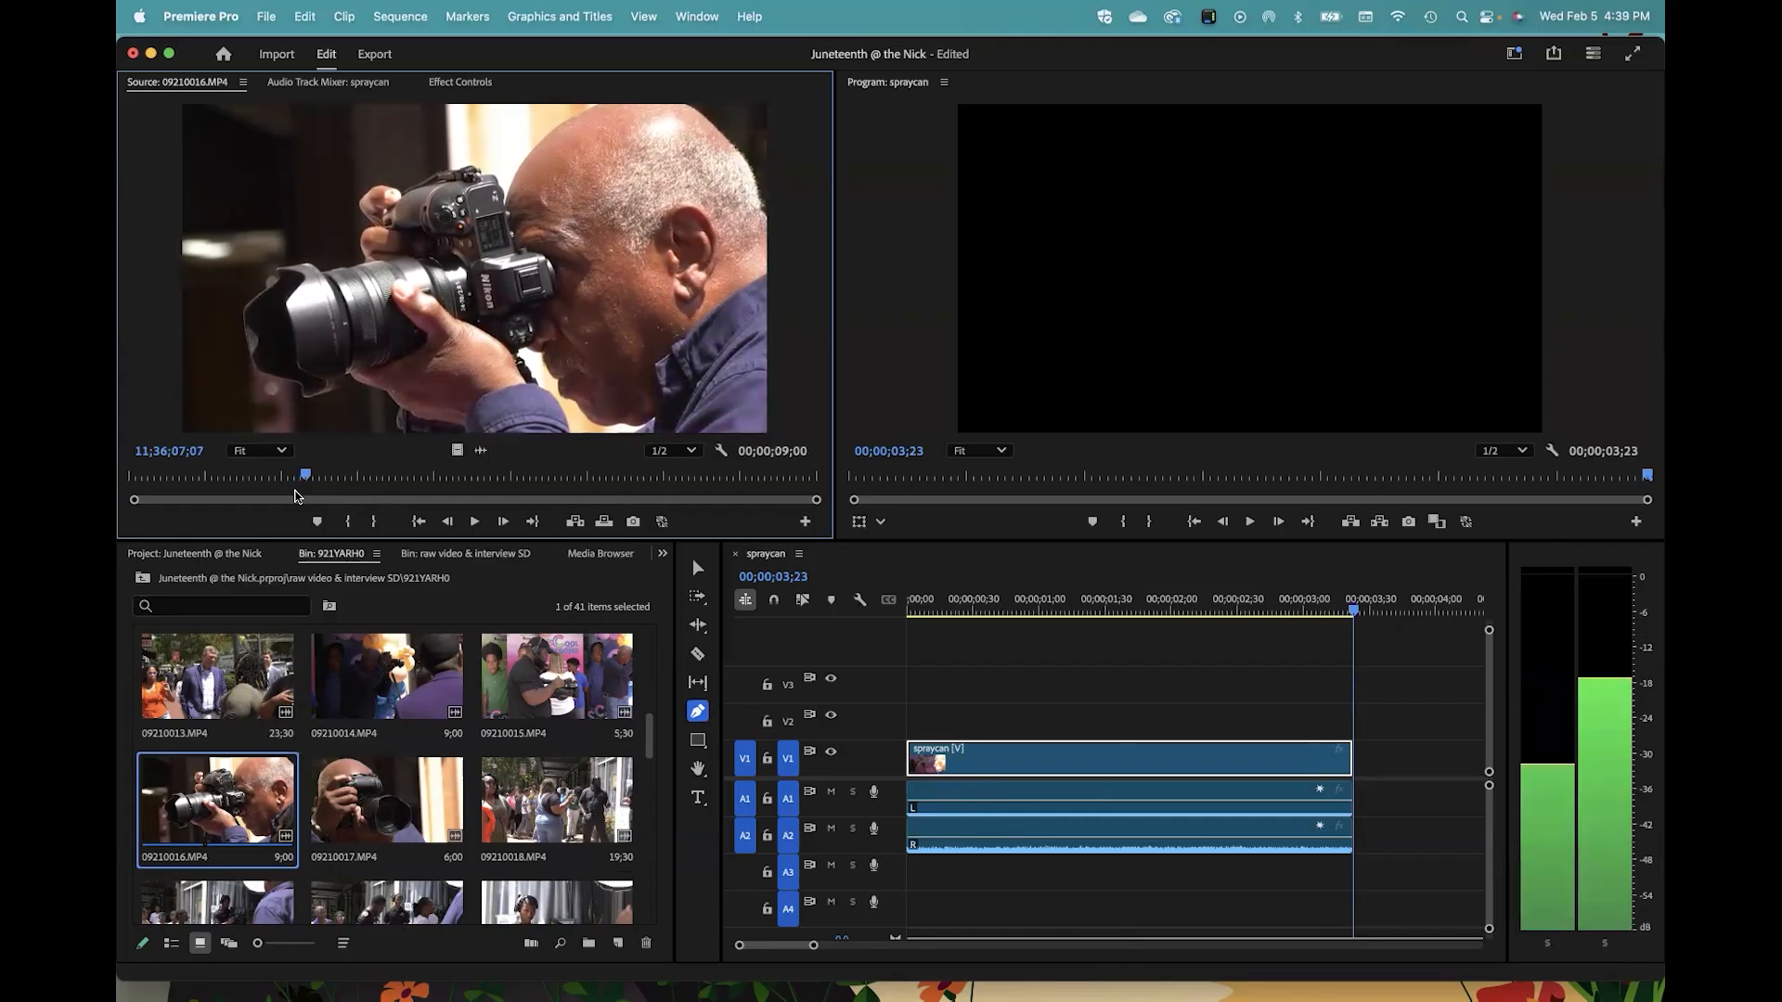
key("Left")
key("Left")
key("Left")
key("Left")
key("Left")
key("Left")
key("Left")
key("Left")
key("Left")
key("Left")
key("Right")
key("Right")
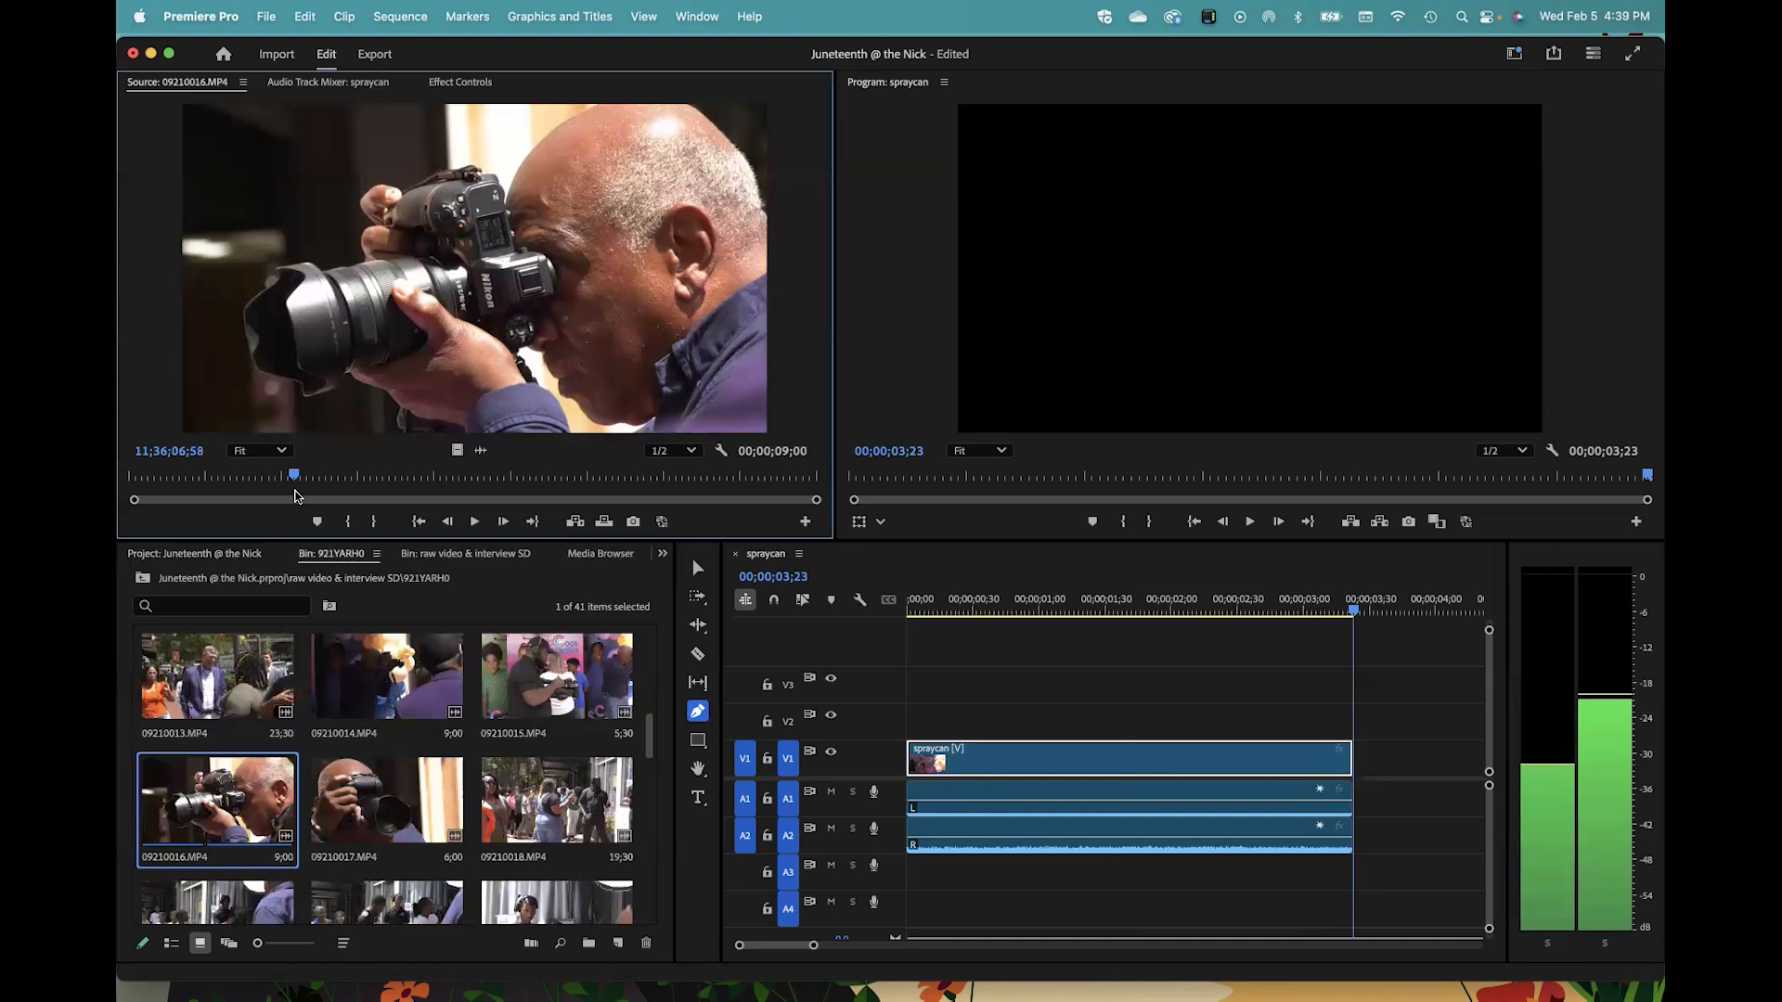
key("Right")
key("Right")
key("Right")
key("Right")
key("Right")
key("Right")
key("Right")
key("Right")
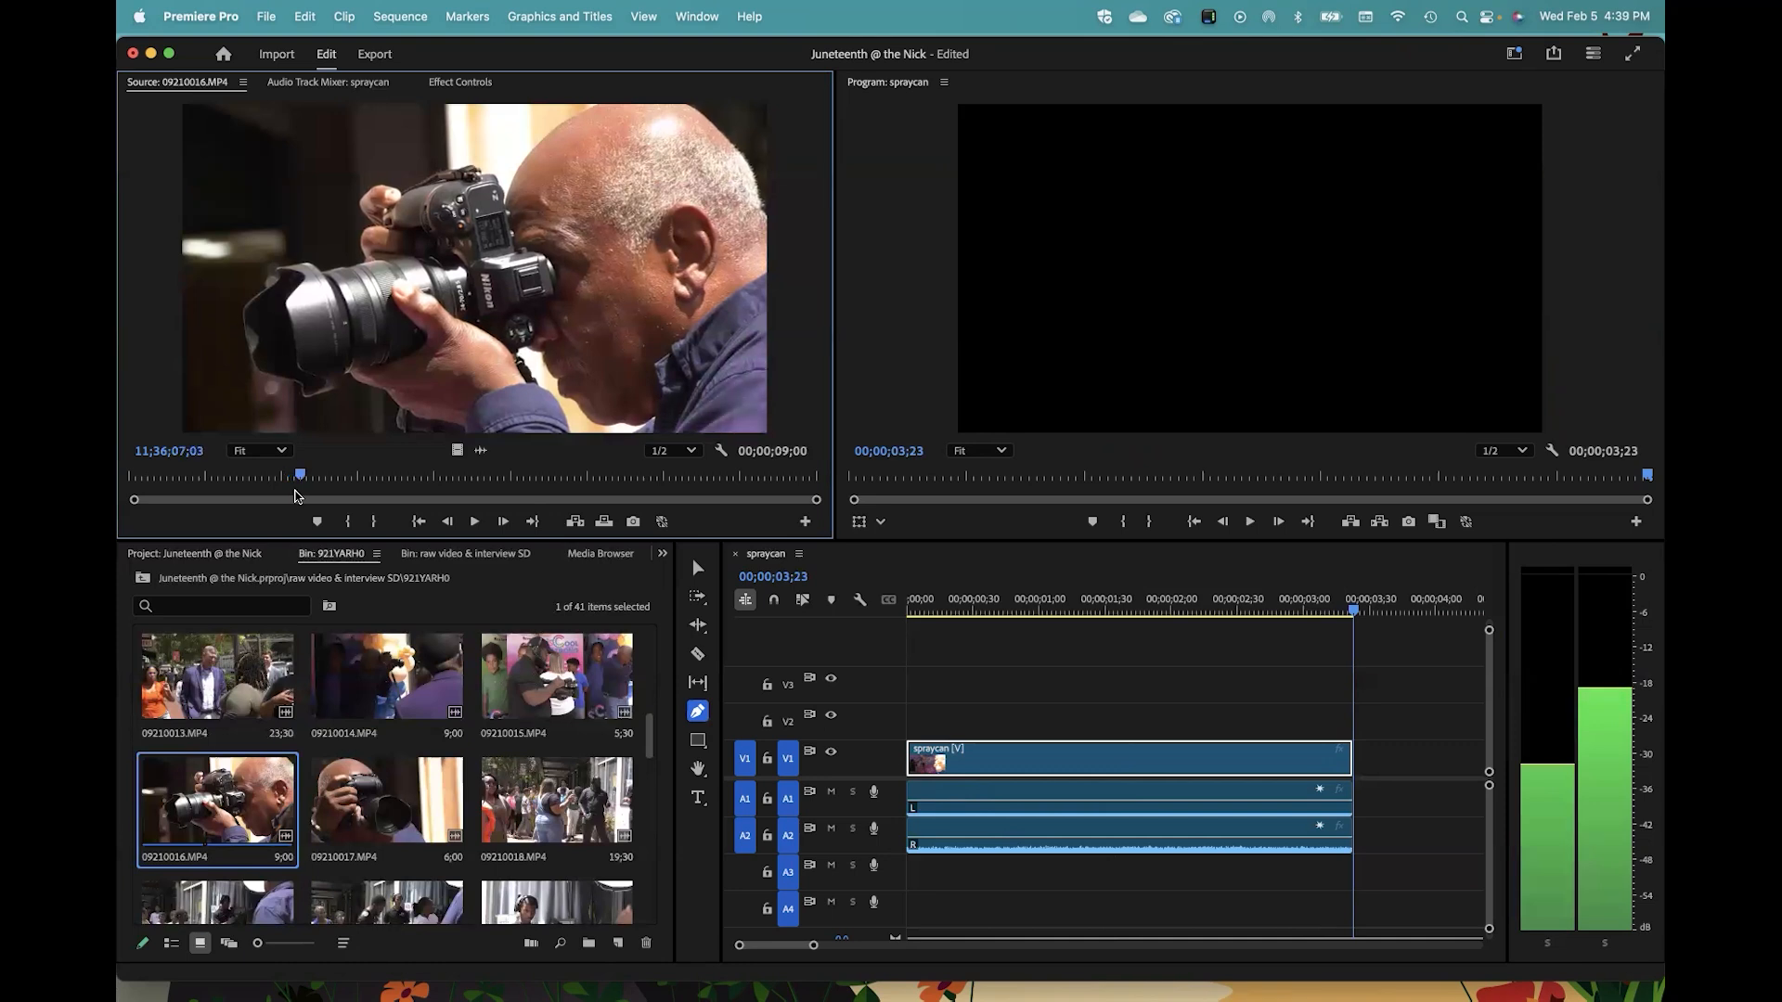
key("Right")
key("Right")
key("Right")
key("Right")
key("Right")
key("Right")
key("Right")
key("Right")
key("Right")
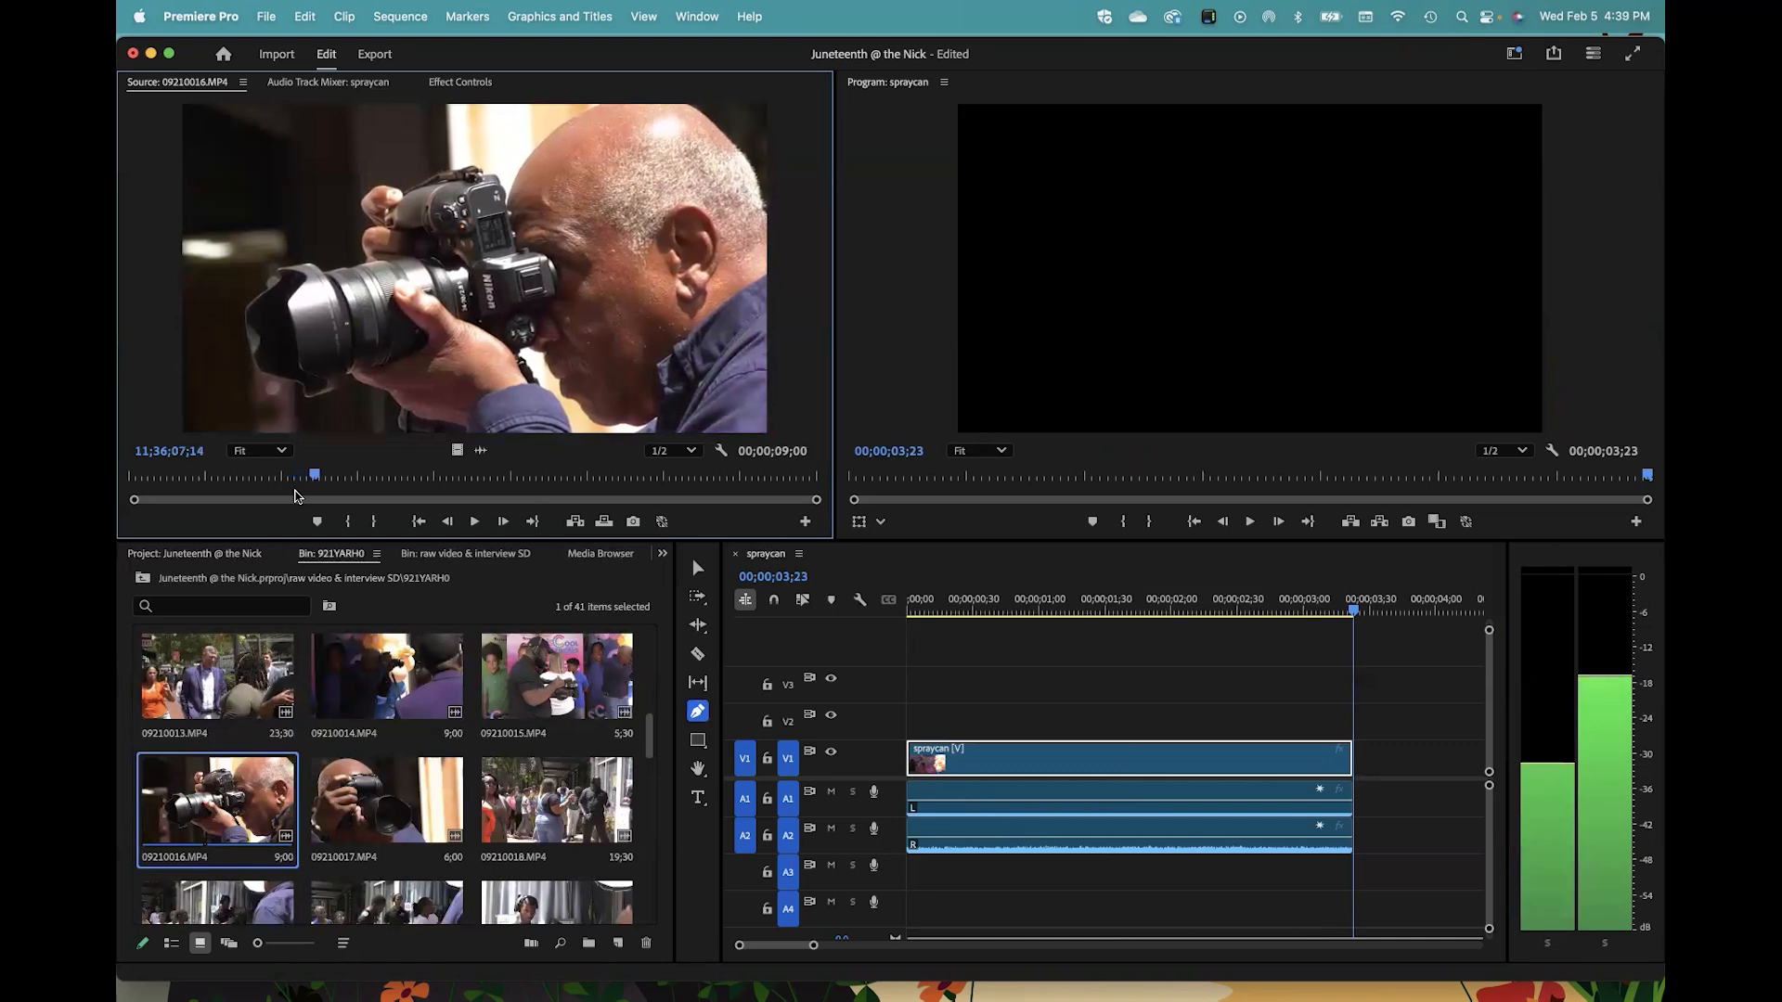
key("Right")
key("Right")
key("Right")
key("Right")
key("Right")
key("Right")
key("Right")
key("Right")
key("Right")
key("Right")
key("Right")
key("Right")
key("Right")
key("Right")
key("Right")
key("Right")
key("Right")
key("Right")
key("Right")
key("Right")
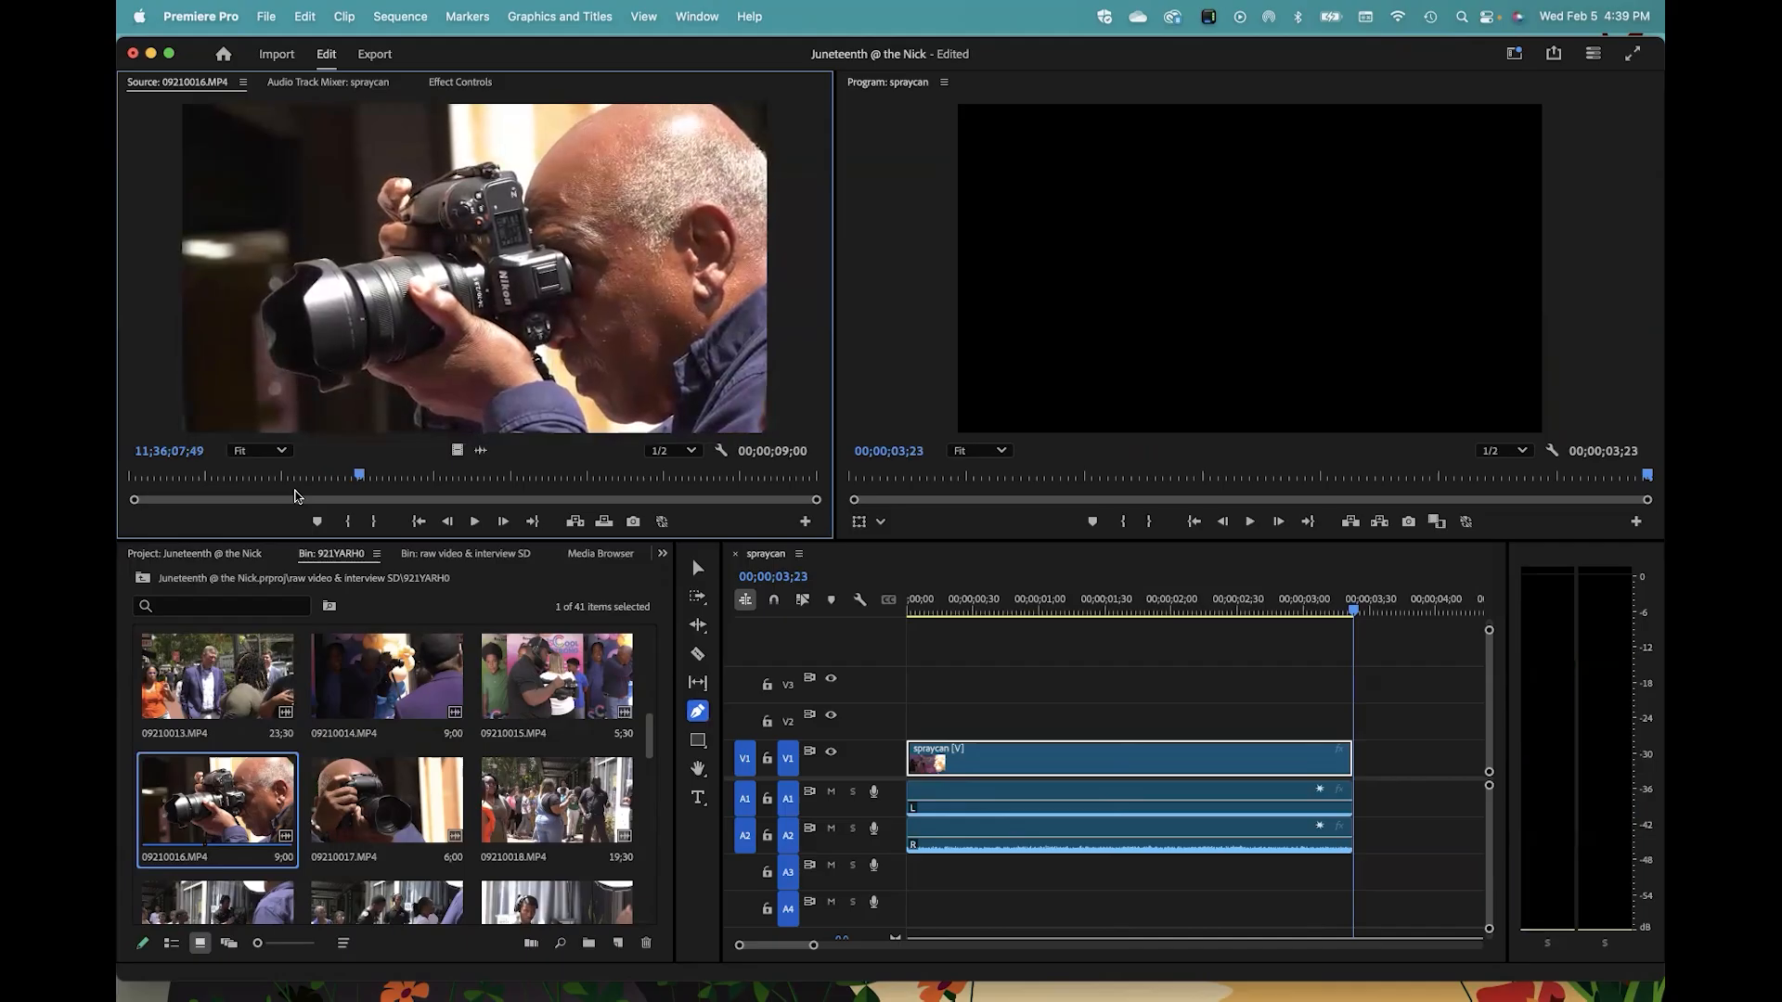
key("Left")
key("Left")
key("Left")
key("Left")
key("Left")
key("Left")
key("Left")
key("Left")
key("Left")
key("Left")
key("Left")
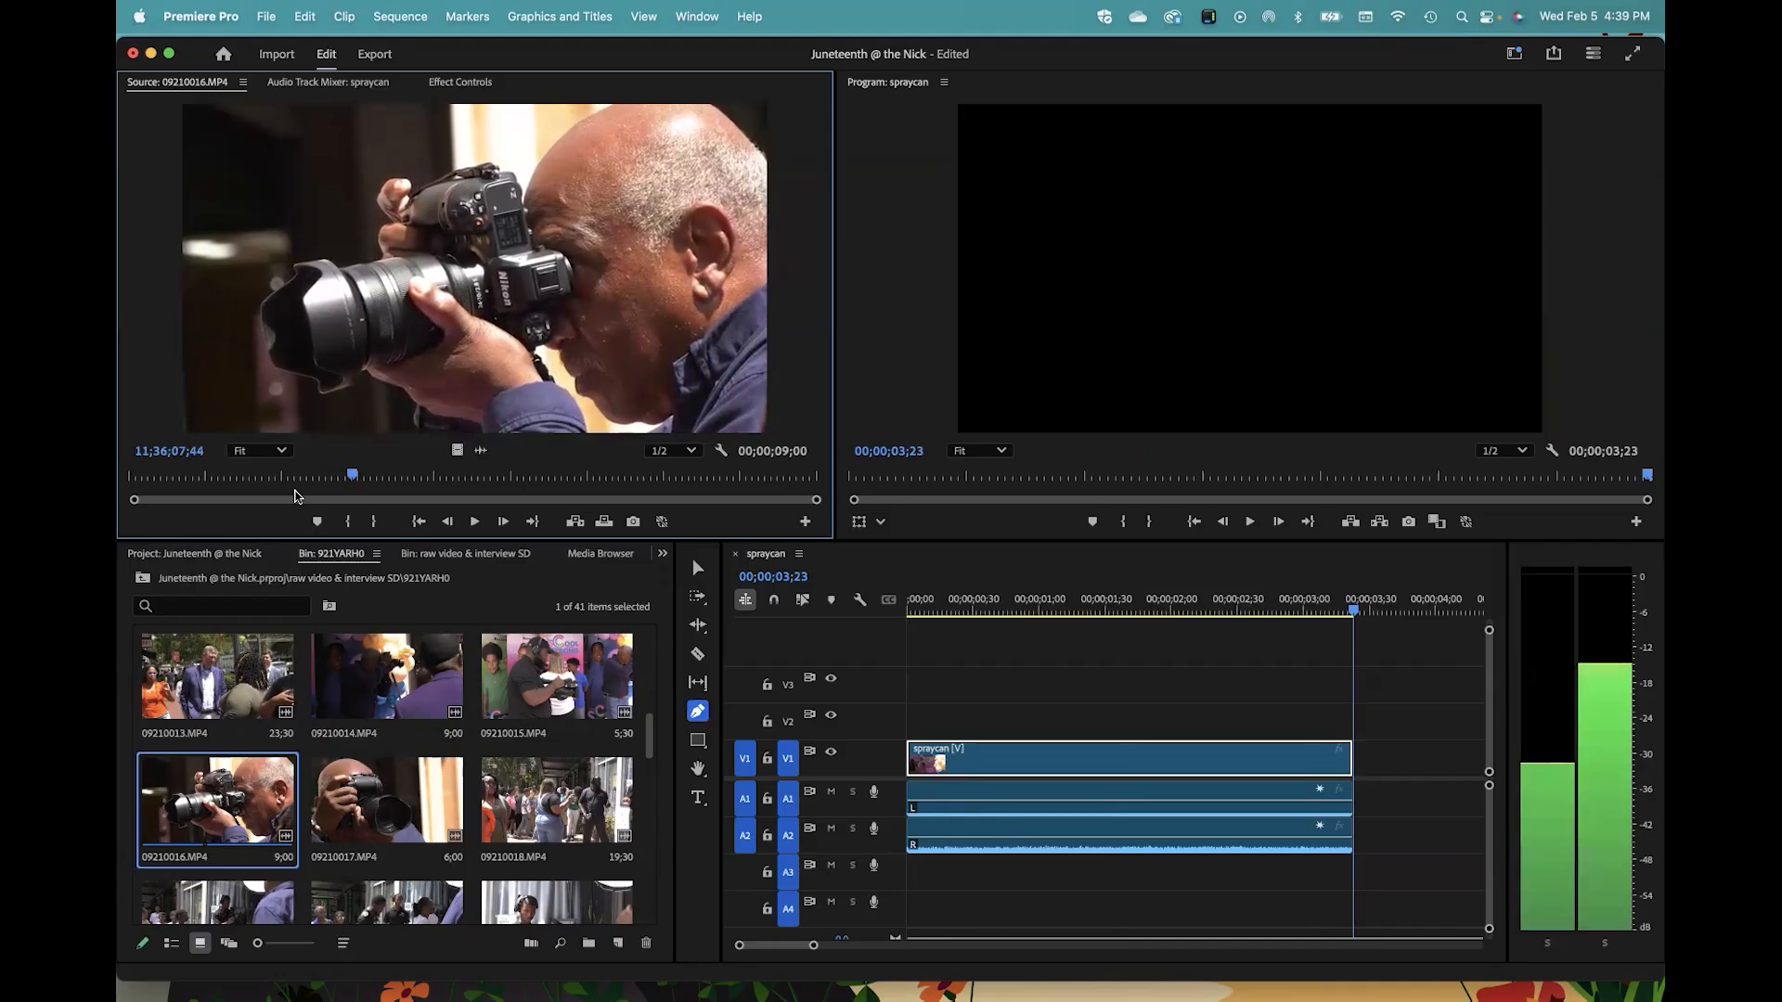
key("Left")
key("Left")
key("Left")
key("Left")
key("Left")
key("Left")
key("Left")
key("Left")
key("Left")
key("Left")
key("Left")
key("Left")
key("Left")
key("Left")
key("Left")
key("Left")
key("Left")
key("Left")
key("Left")
key("Left")
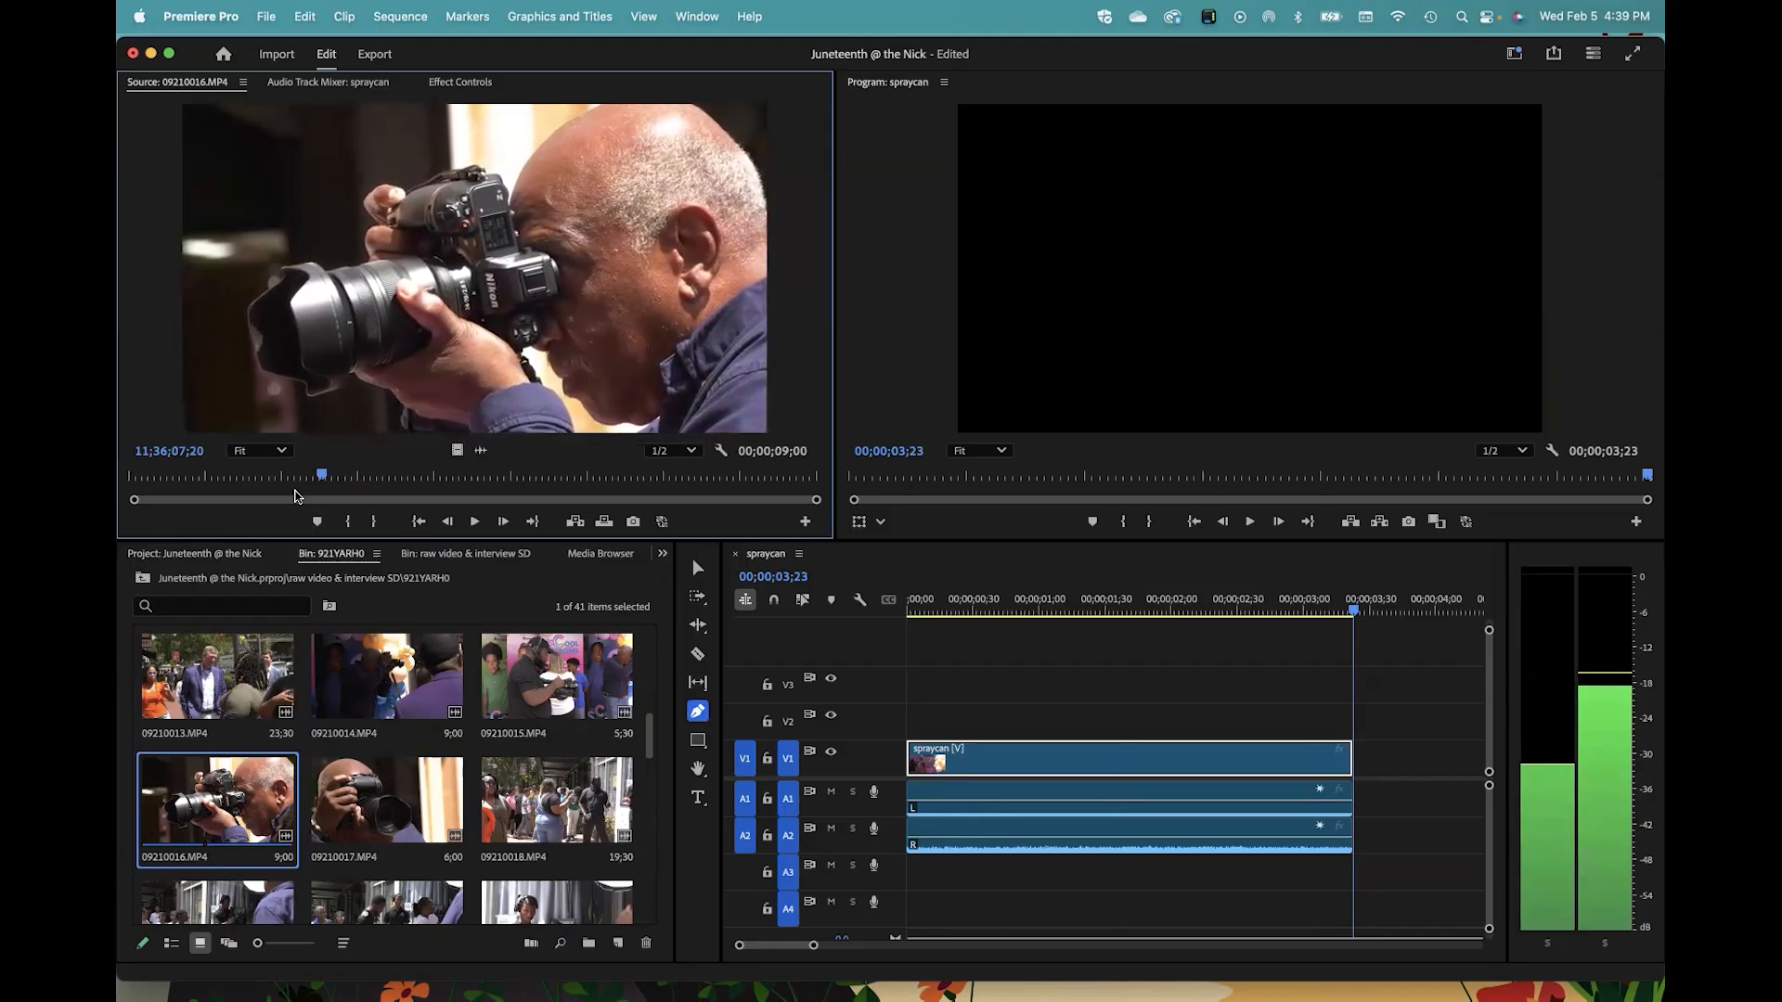
key("Left")
key("Left")
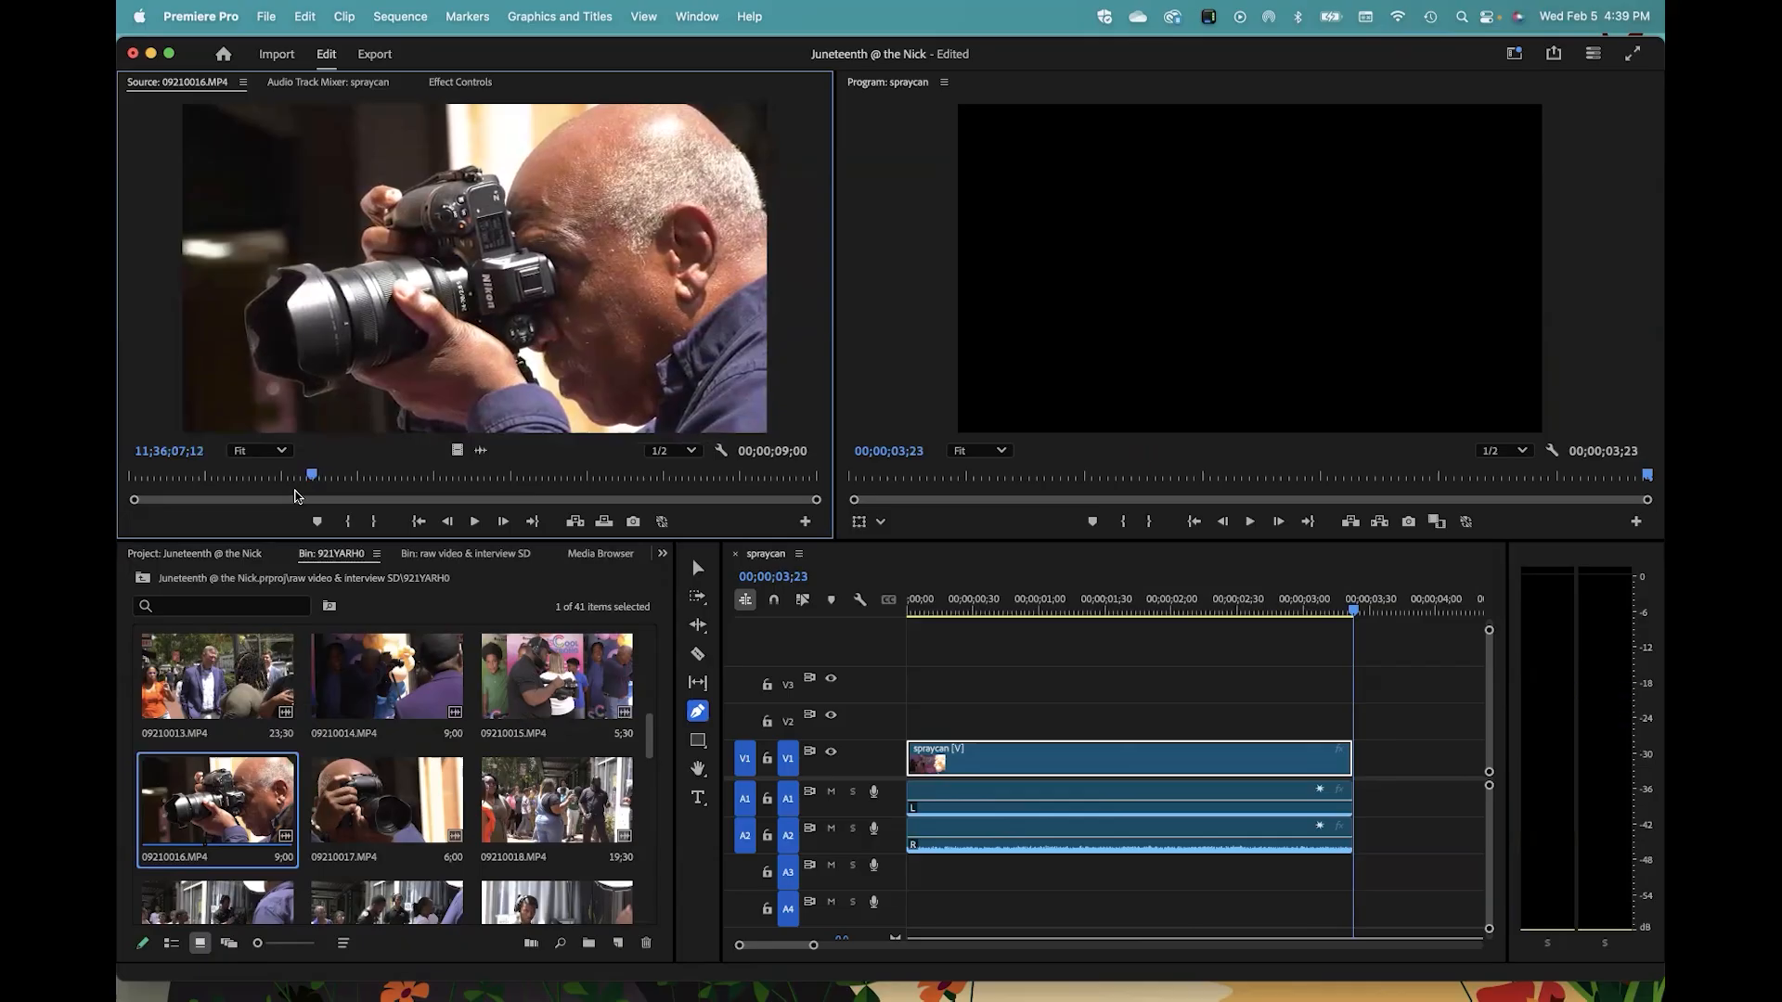
Step: Mark an In point at 11;36;07;12, play the source clip on, and reset the In point to 11;36;09;57
key("i")
key("space")
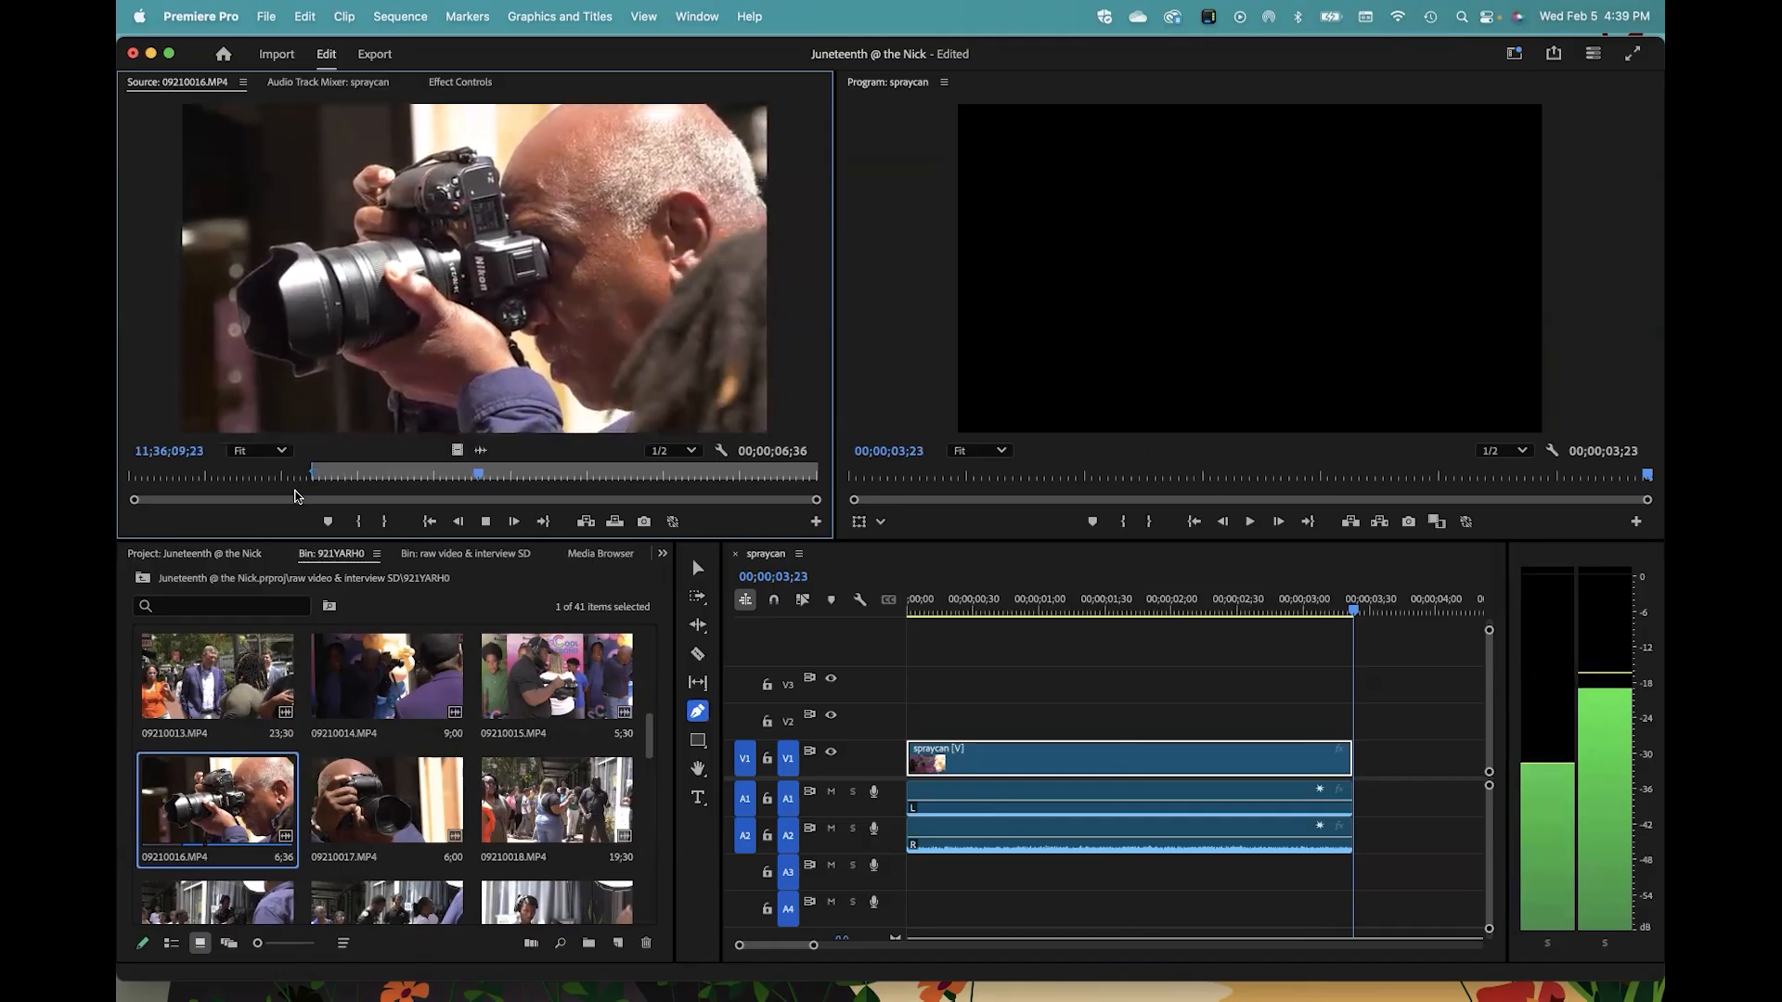
key("space")
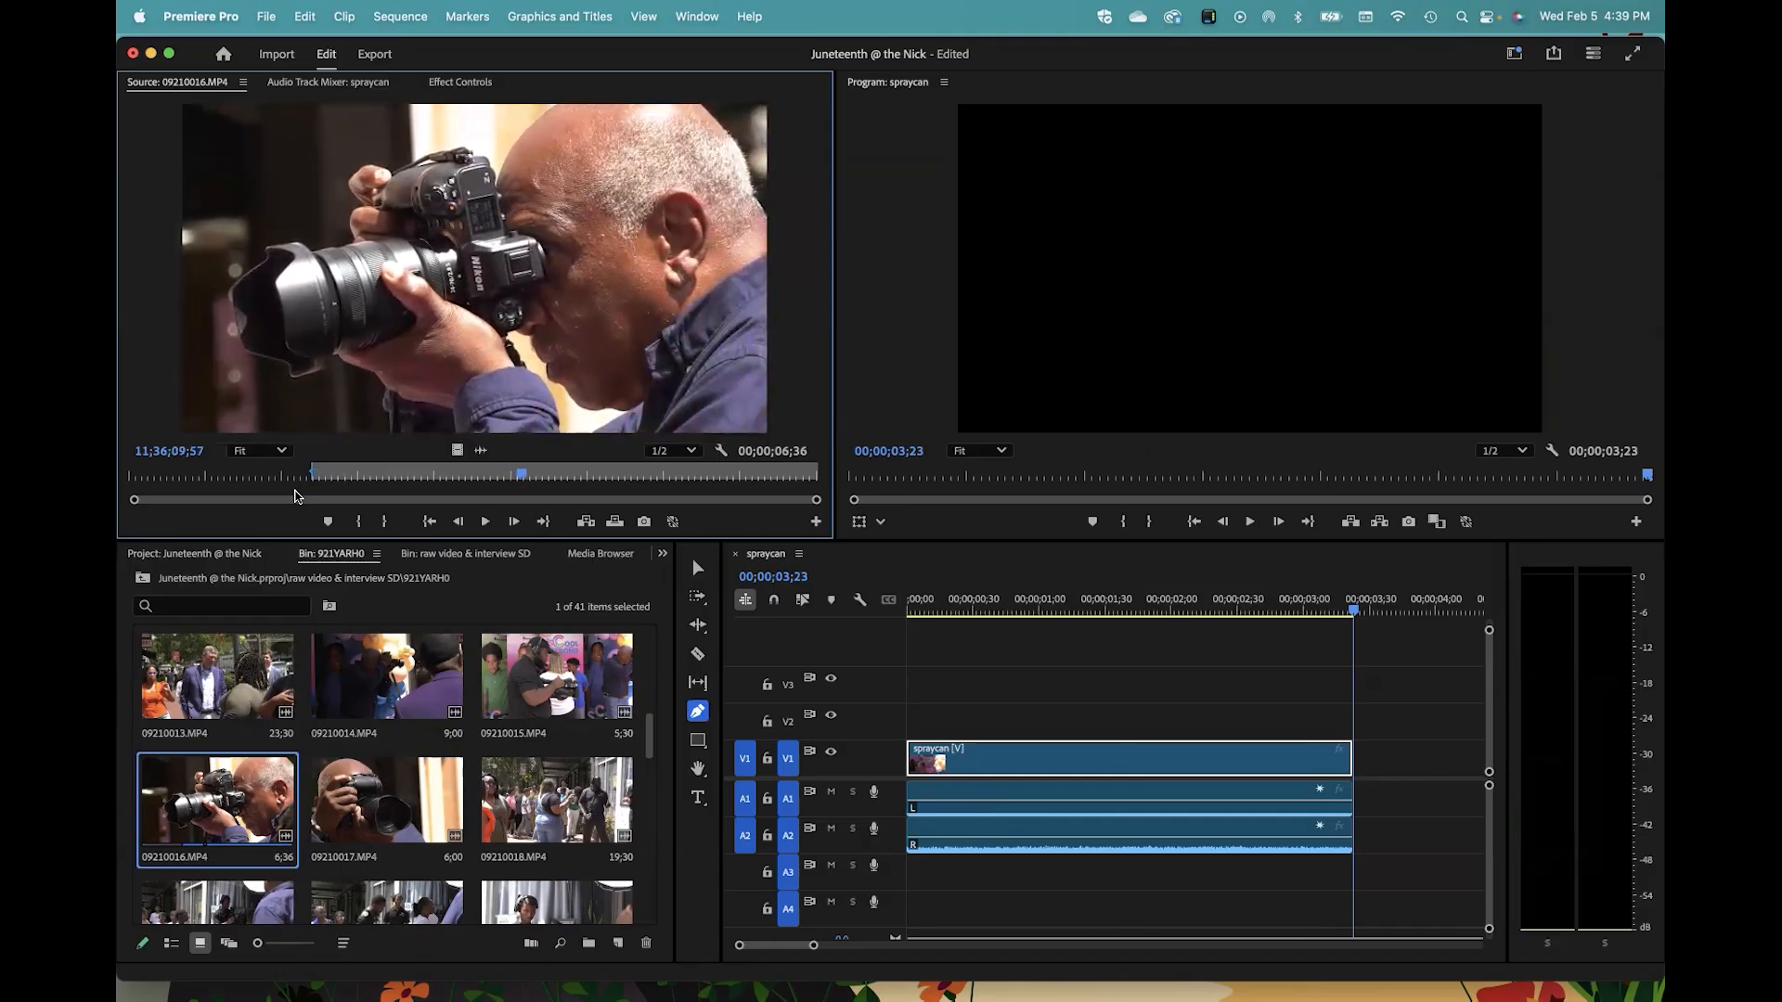
key("i")
Step: Play and shuttle the source clip to 11;36;11;43 and mark the Out point there
key("space")
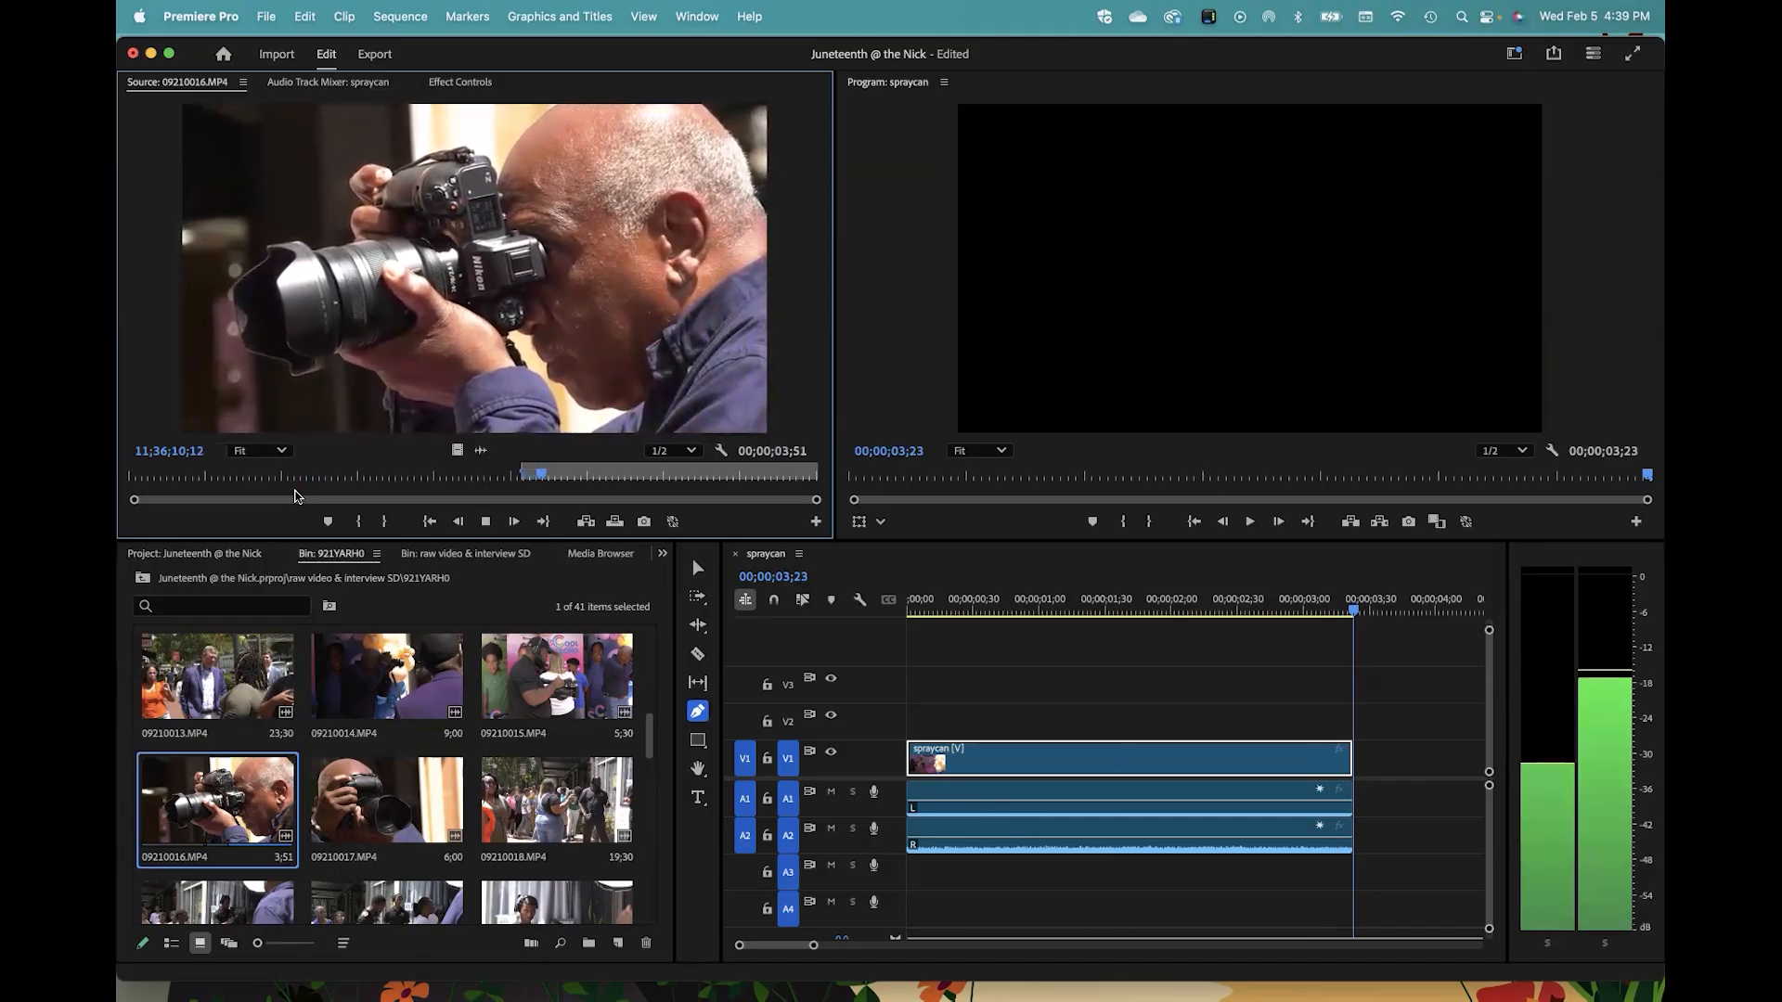
key("space")
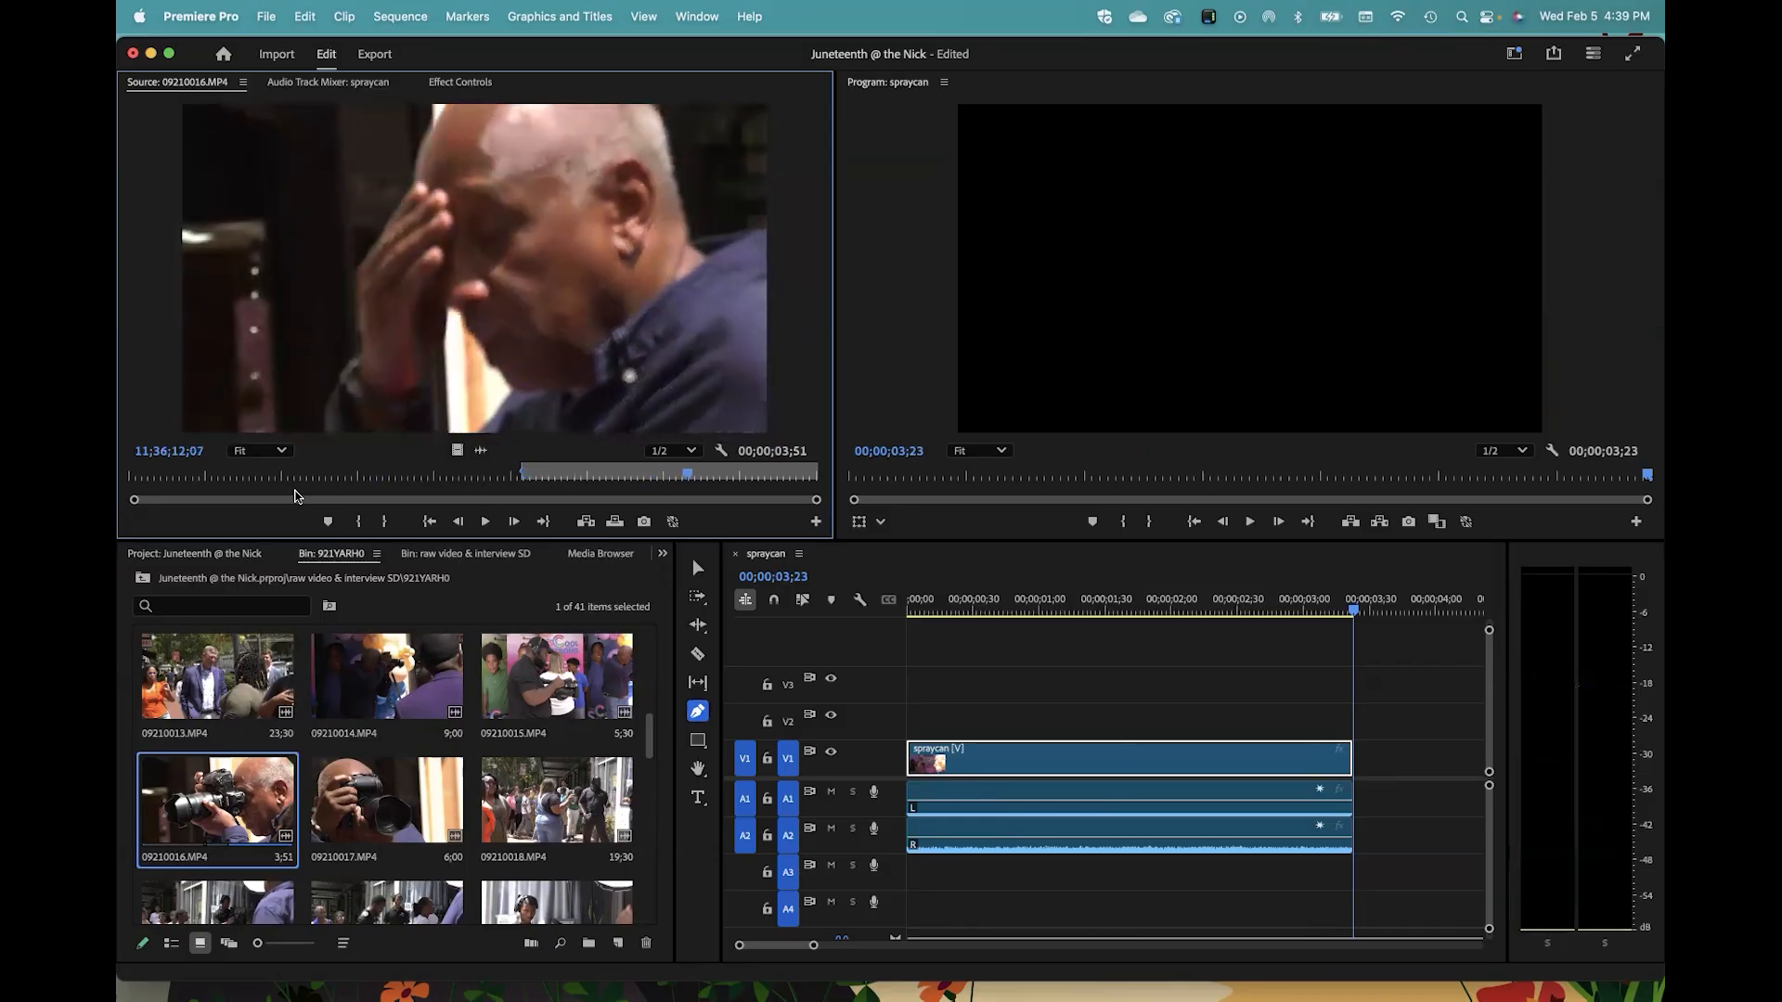
key("j")
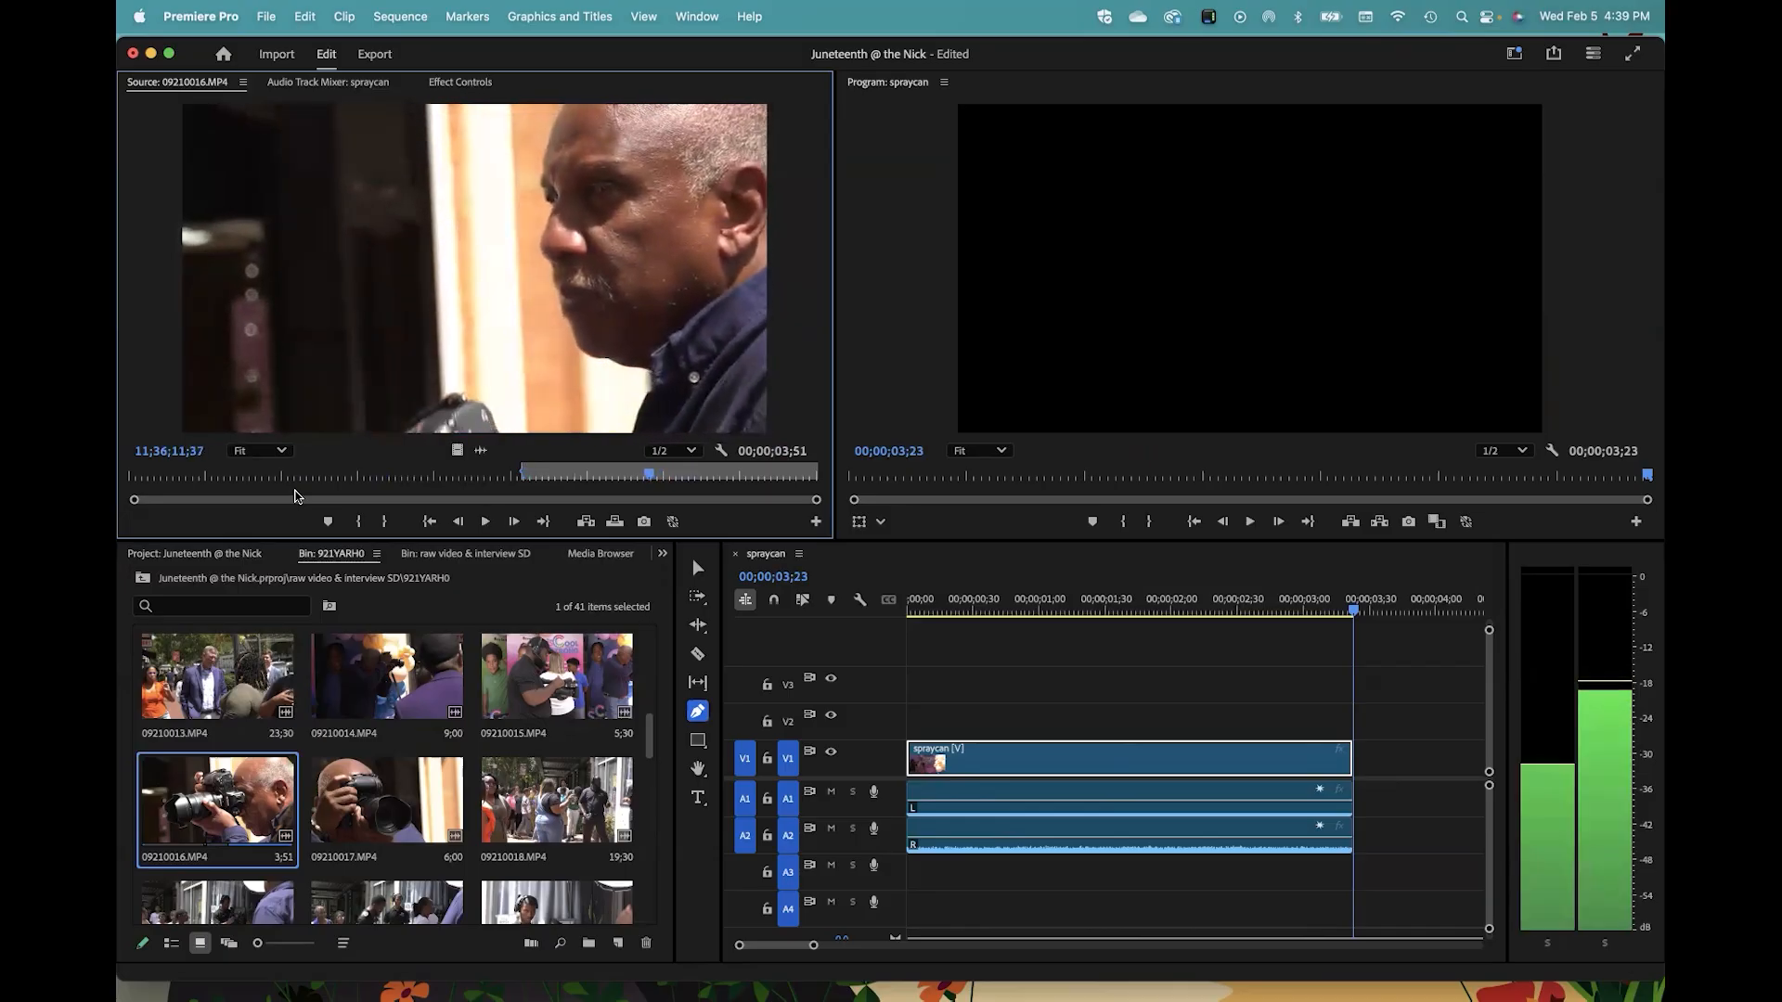
key("l")
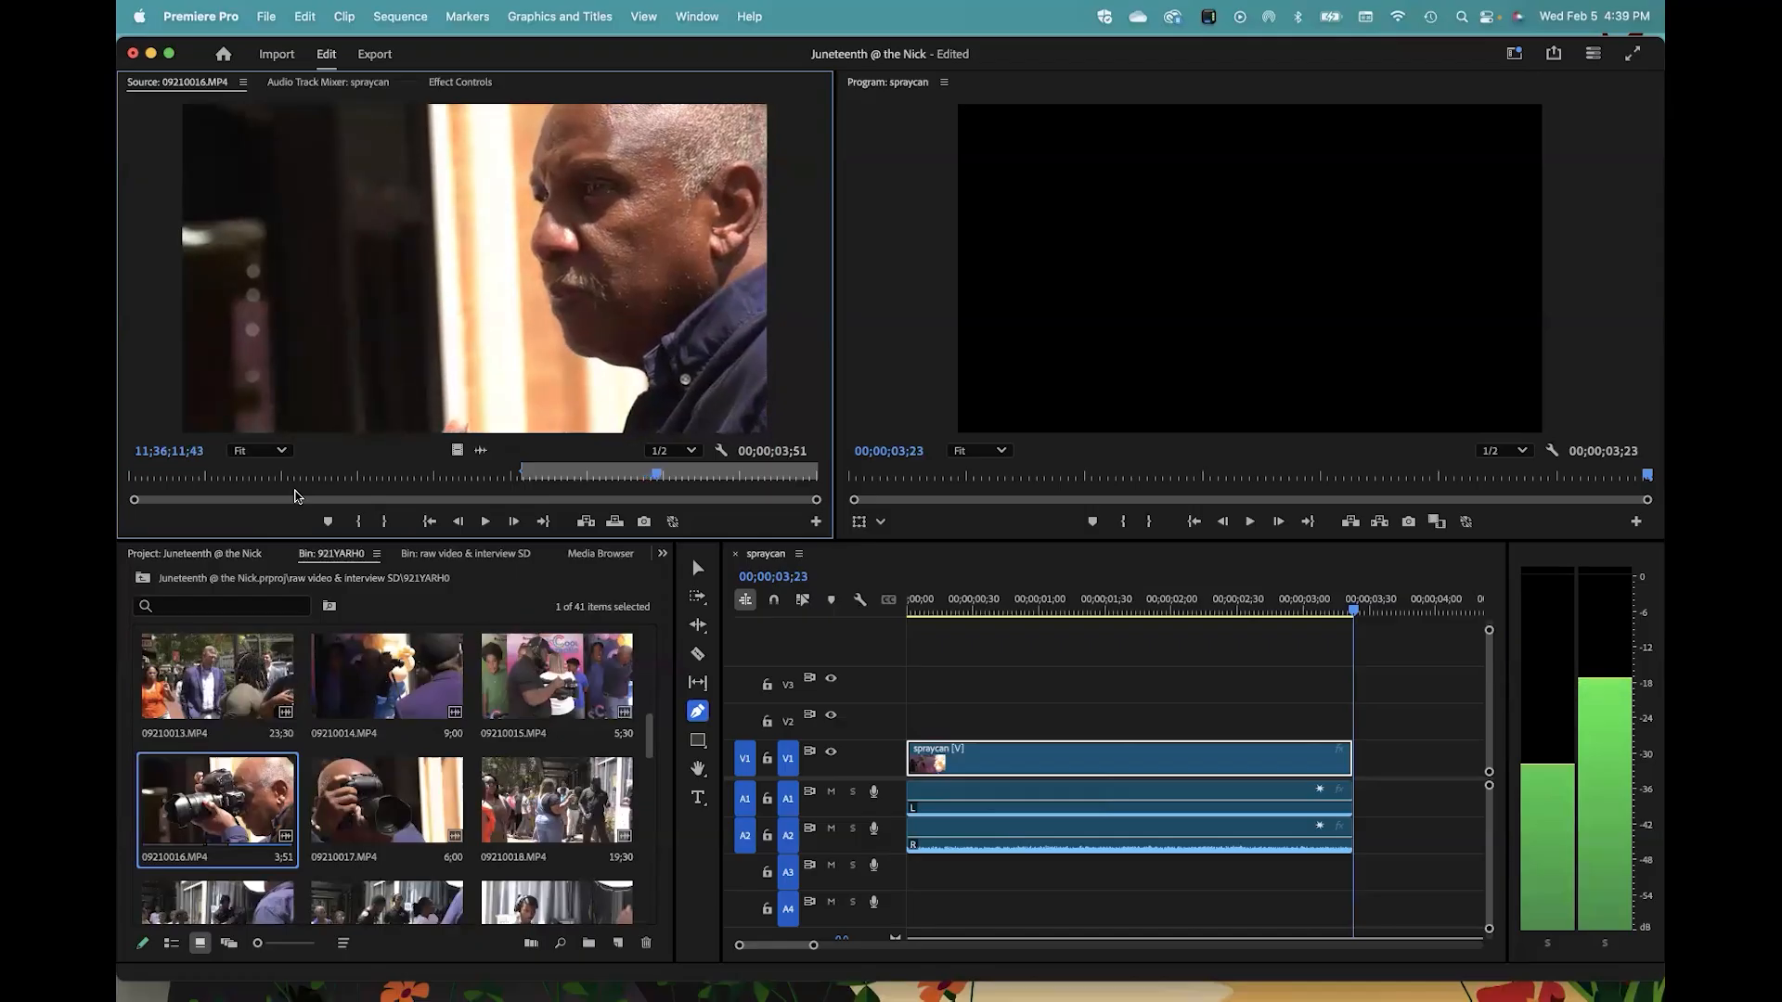
key("o")
Step: Add the marked section of 09210016.MP4 to V1 after the spraycan clip and remove the gap between them
mouse_move(362, 367)
left_mouse_down()
mouse_move(412, 243)
mouse_move(1392, 692)
mouse_move(1363, 789)
mouse_move(1343, 793)
left_mouse_up()
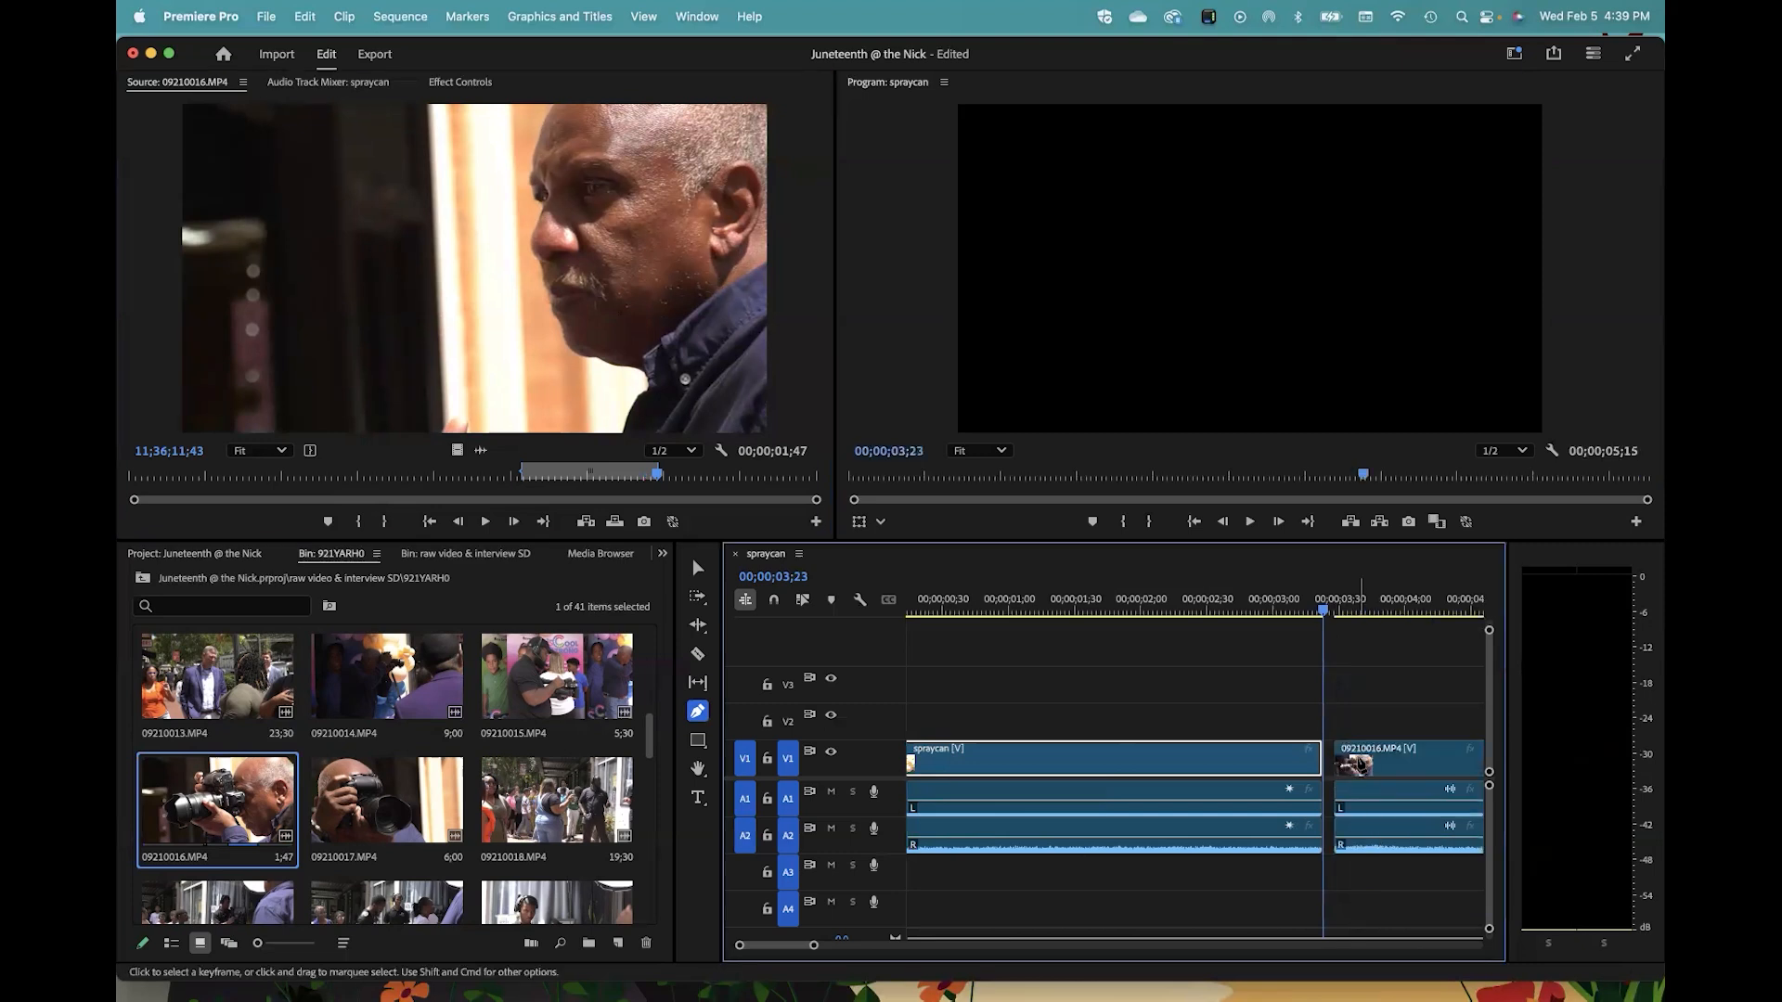
left_click(697, 568)
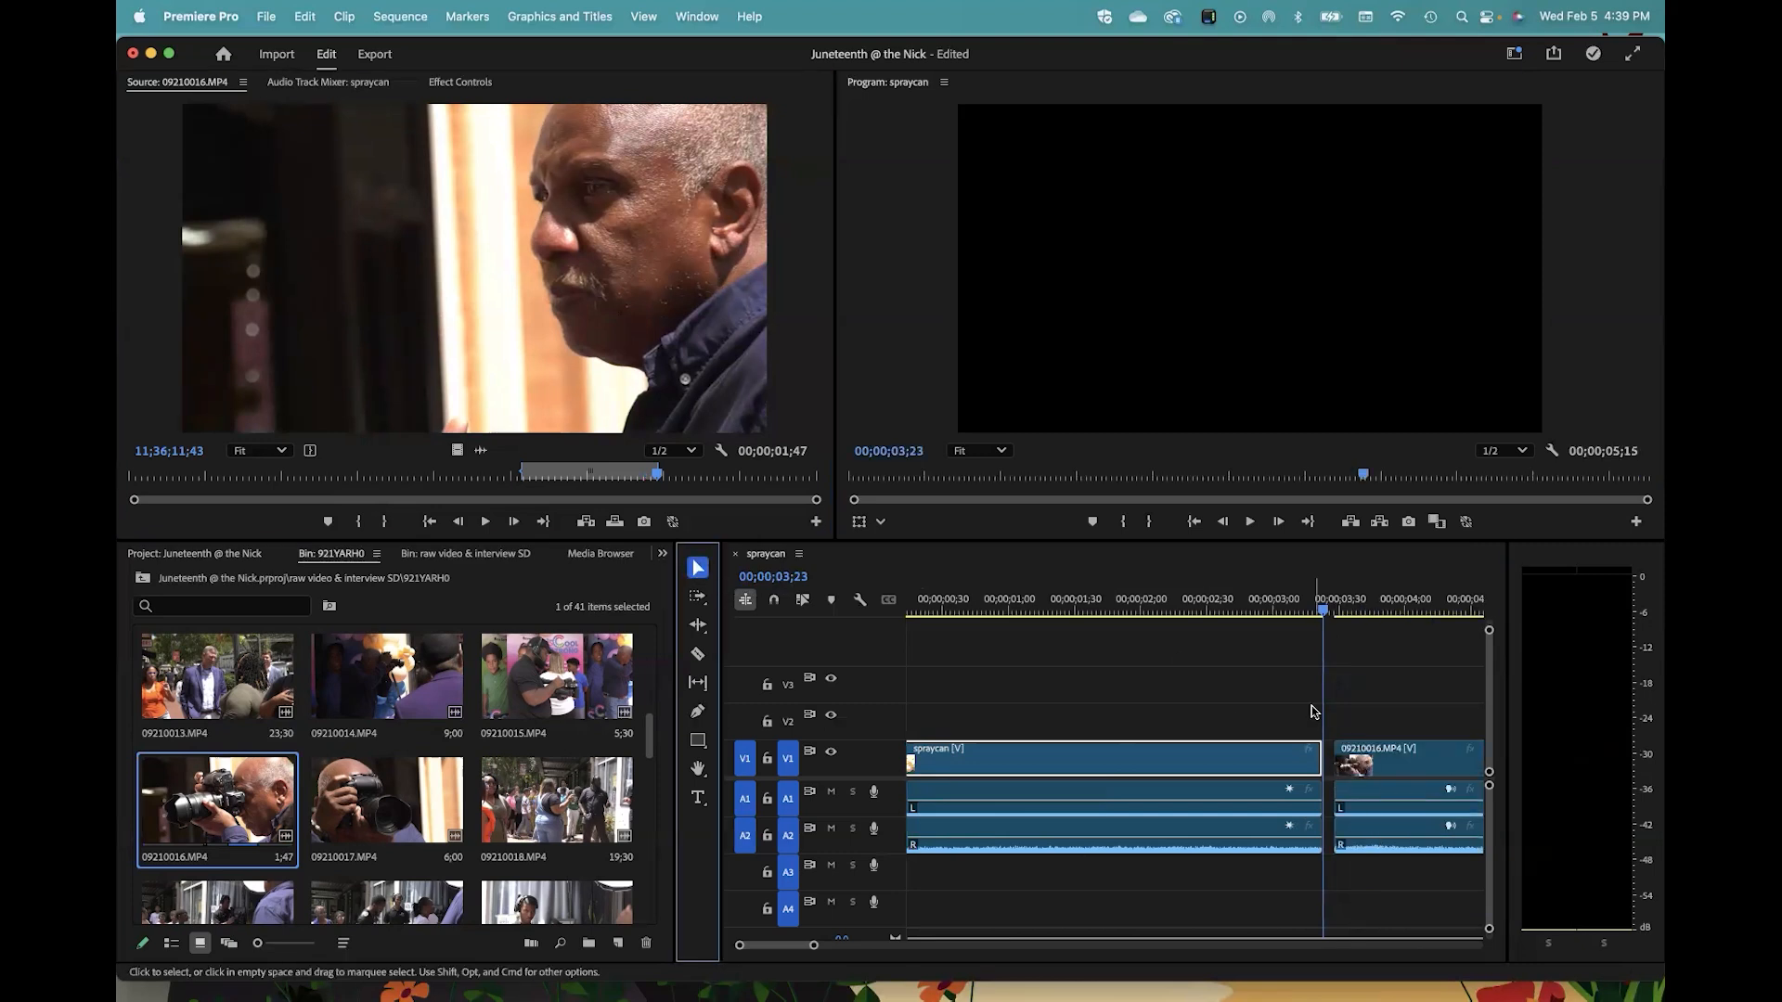
left_click(1329, 766)
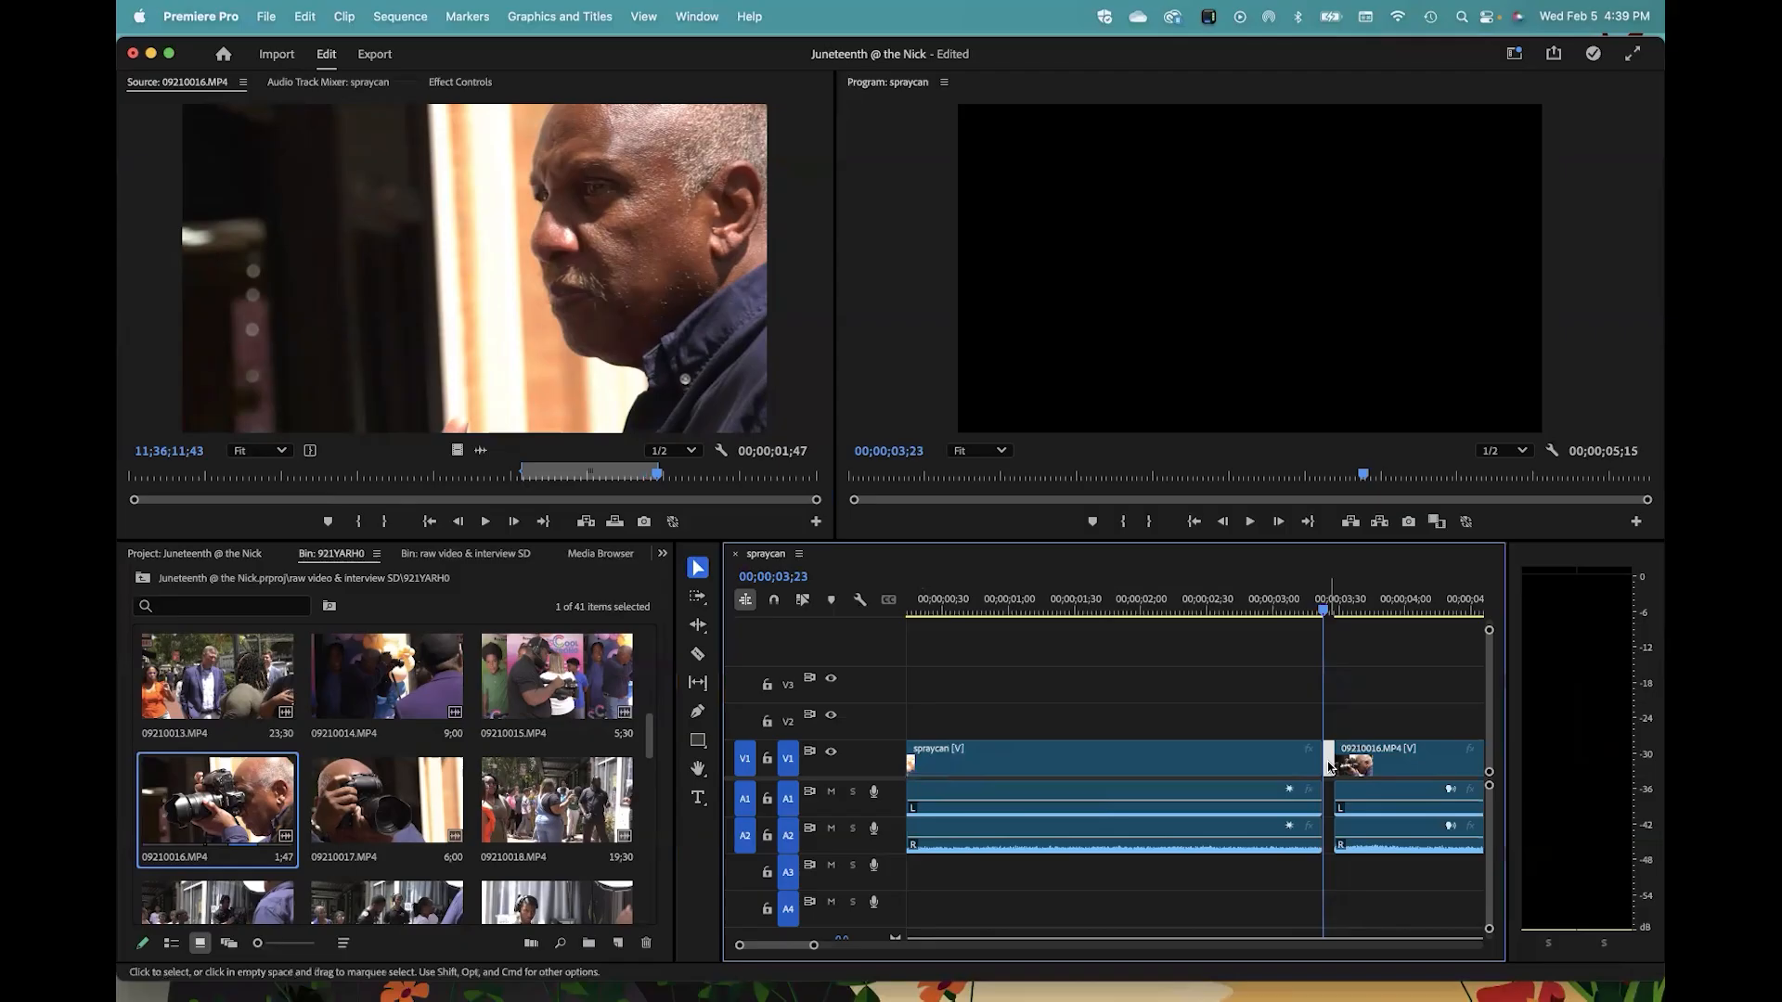
key("Delete")
Step: Check the join between the two clips and play the whole sequence from the start
mouse_move(1323, 608)
left_mouse_down()
mouse_move(1264, 610)
mouse_move(1372, 615)
mouse_move(1312, 620)
mouse_move(1400, 641)
mouse_move(1300, 641)
mouse_move(1351, 644)
left_mouse_up()
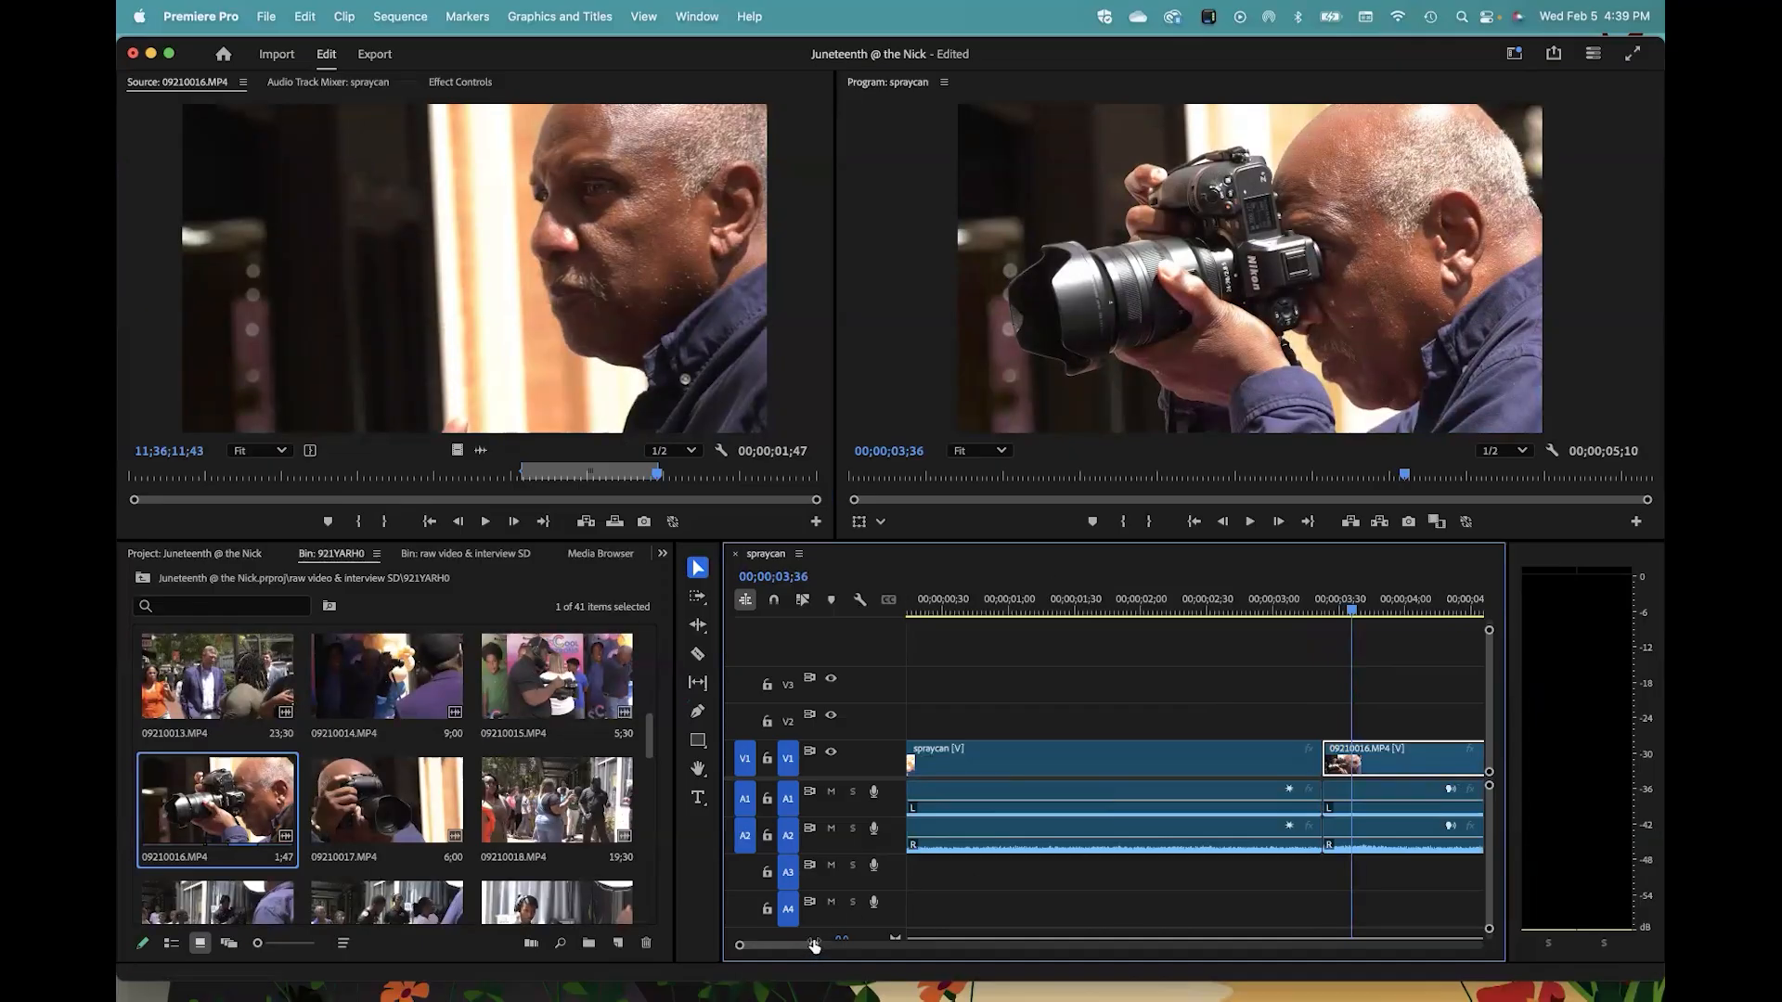
left_click_drag(813, 944, 898, 945)
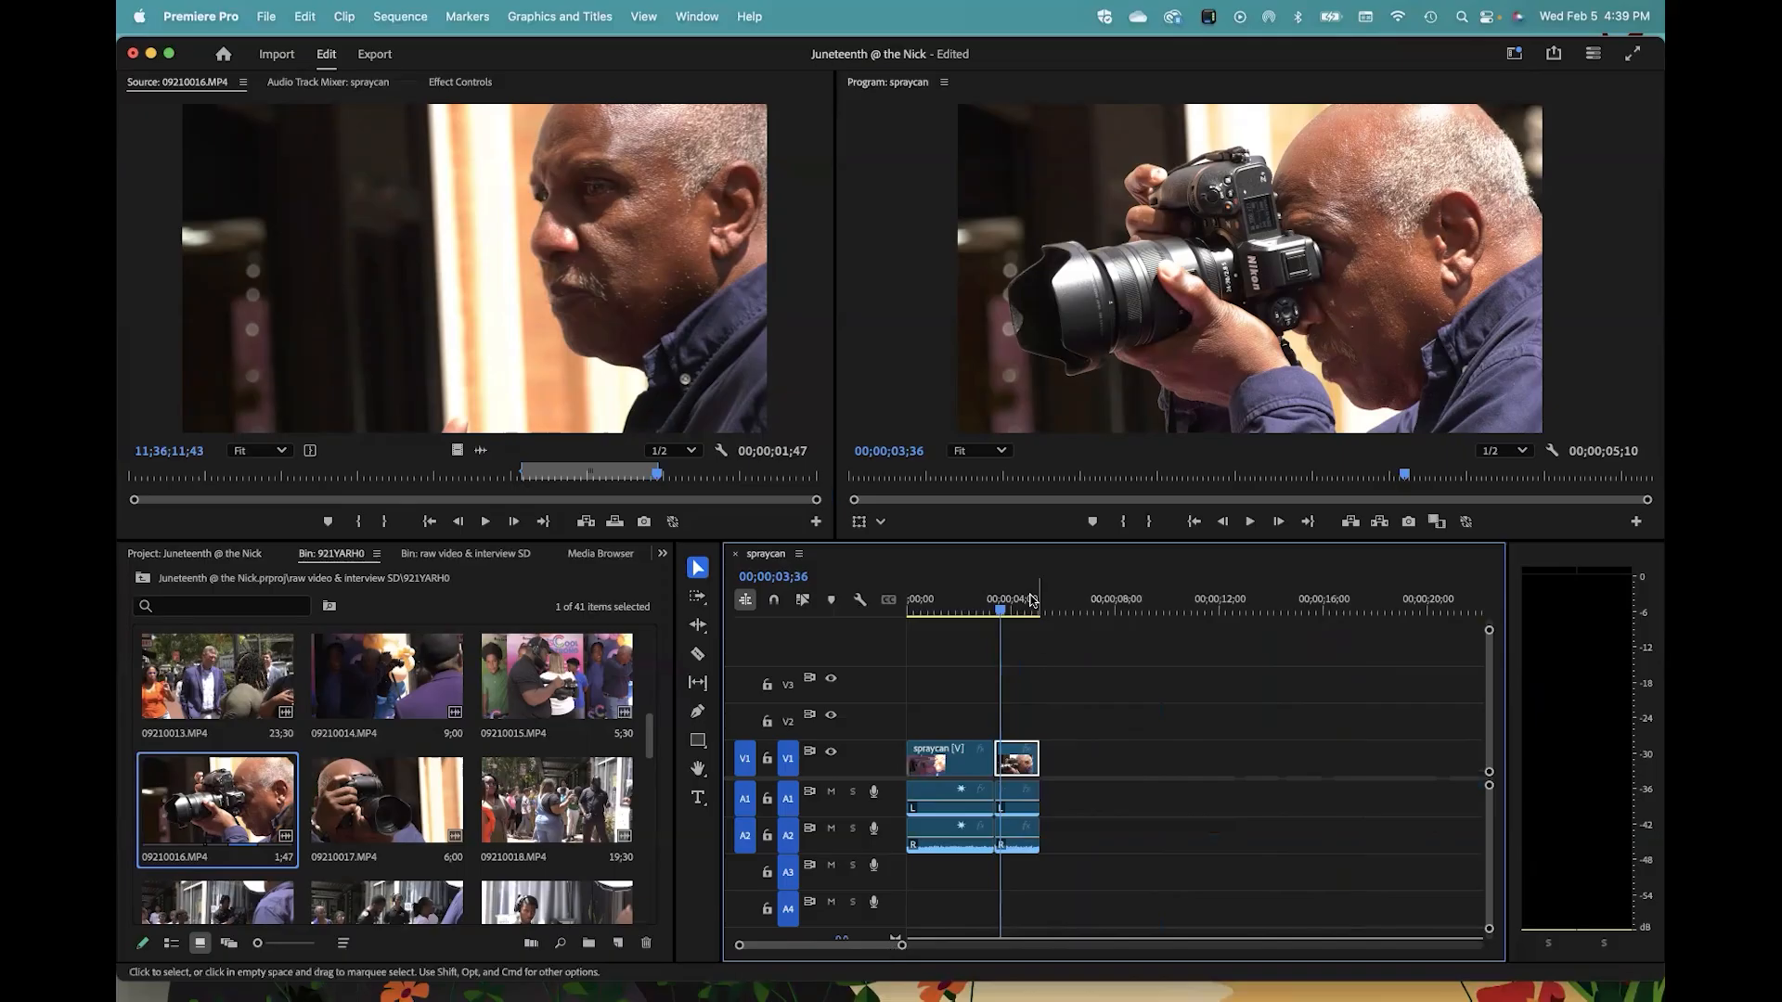
key("Home")
key("space")
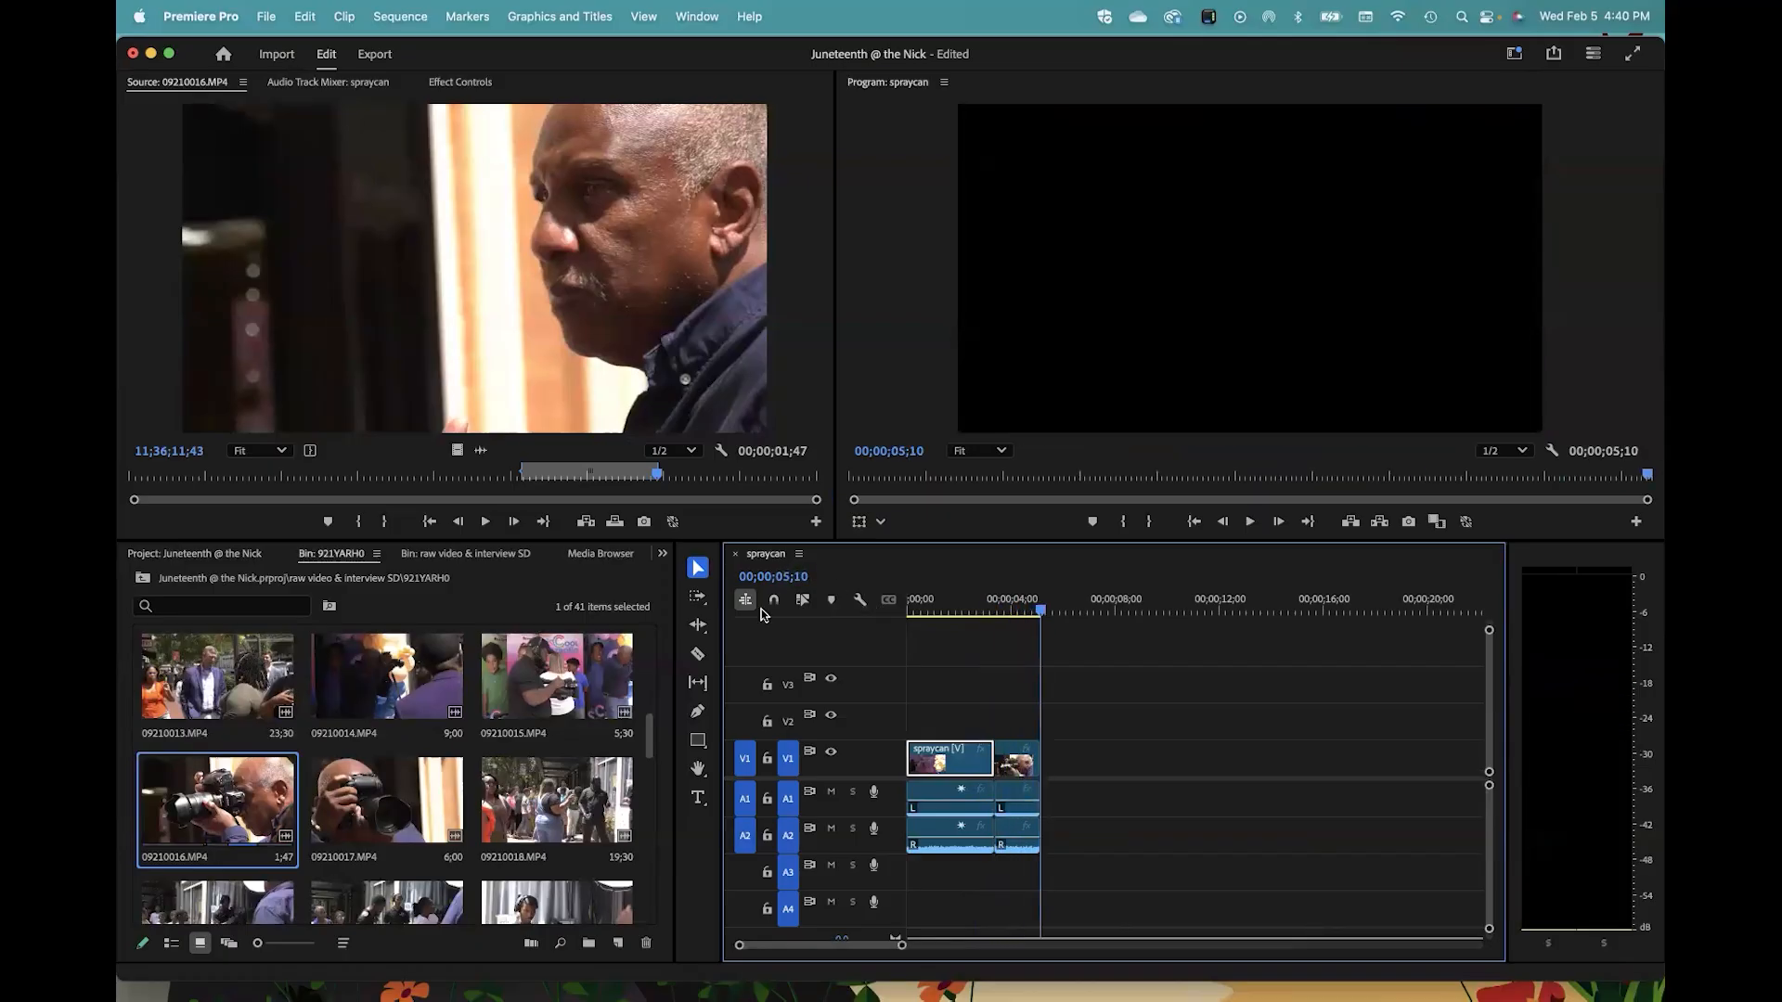
Step: Turn on snapping and Linked Selection in the timeline, and test the link by selecting the spraycan clip with its audio
left_click(773, 599)
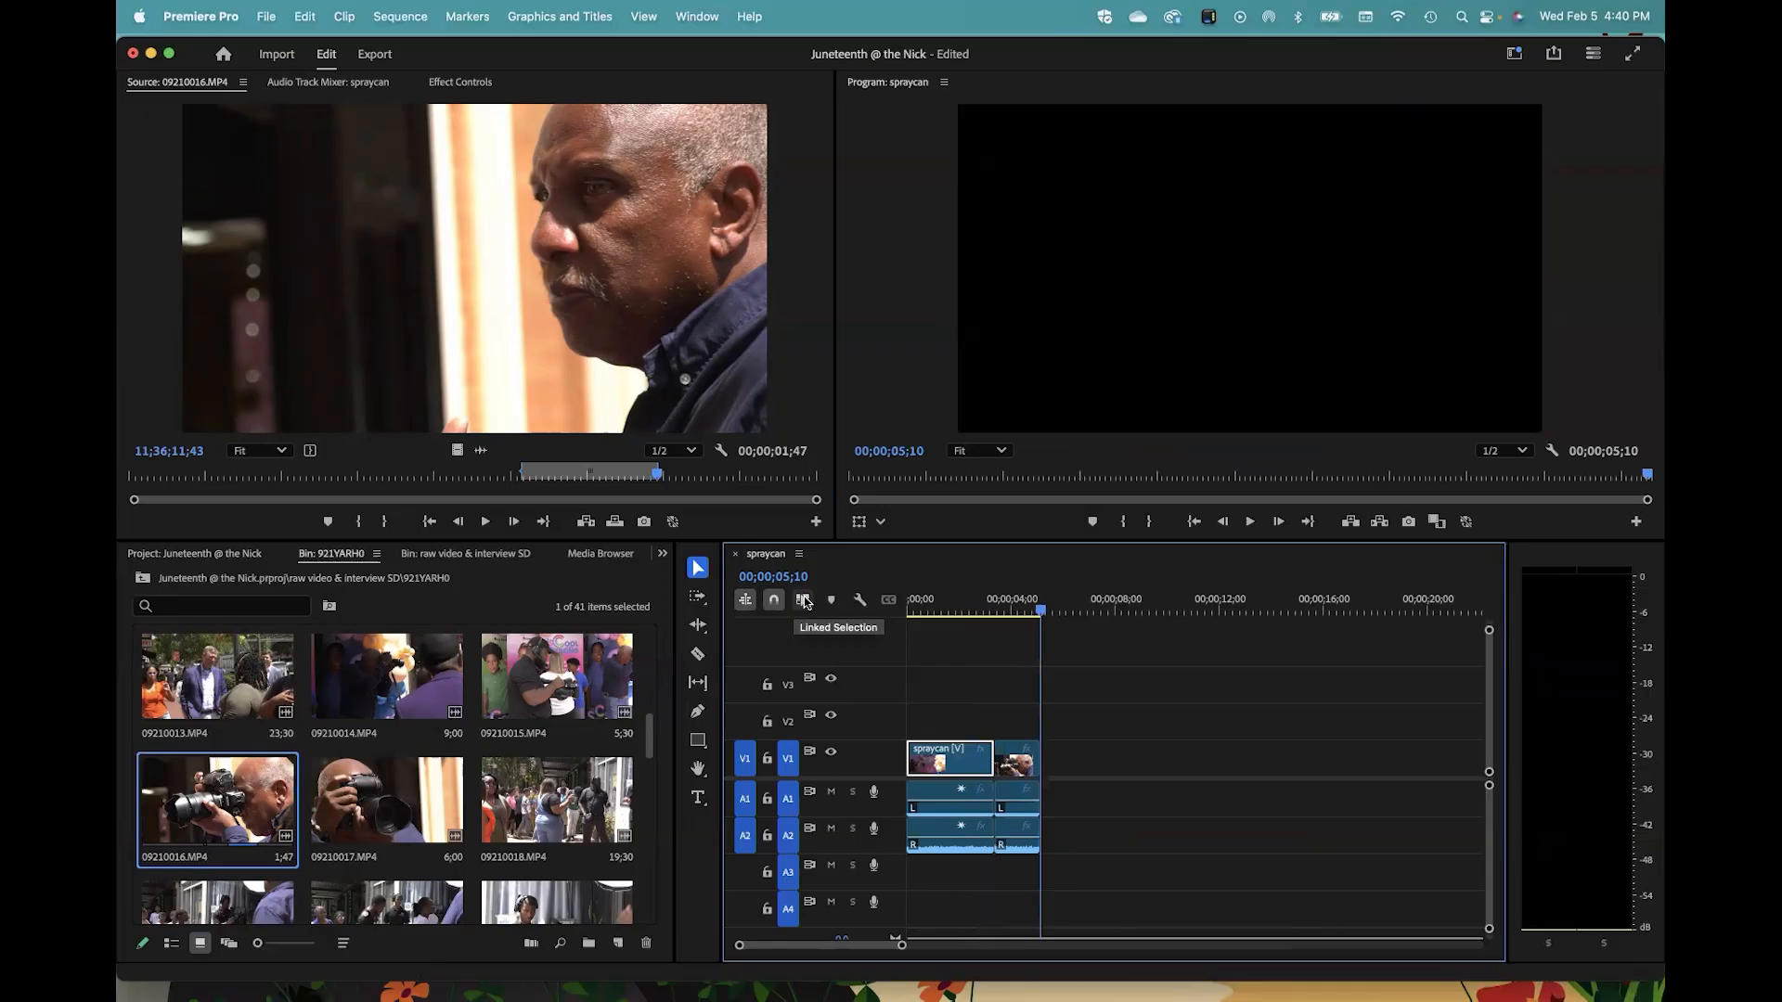
left_click(804, 600)
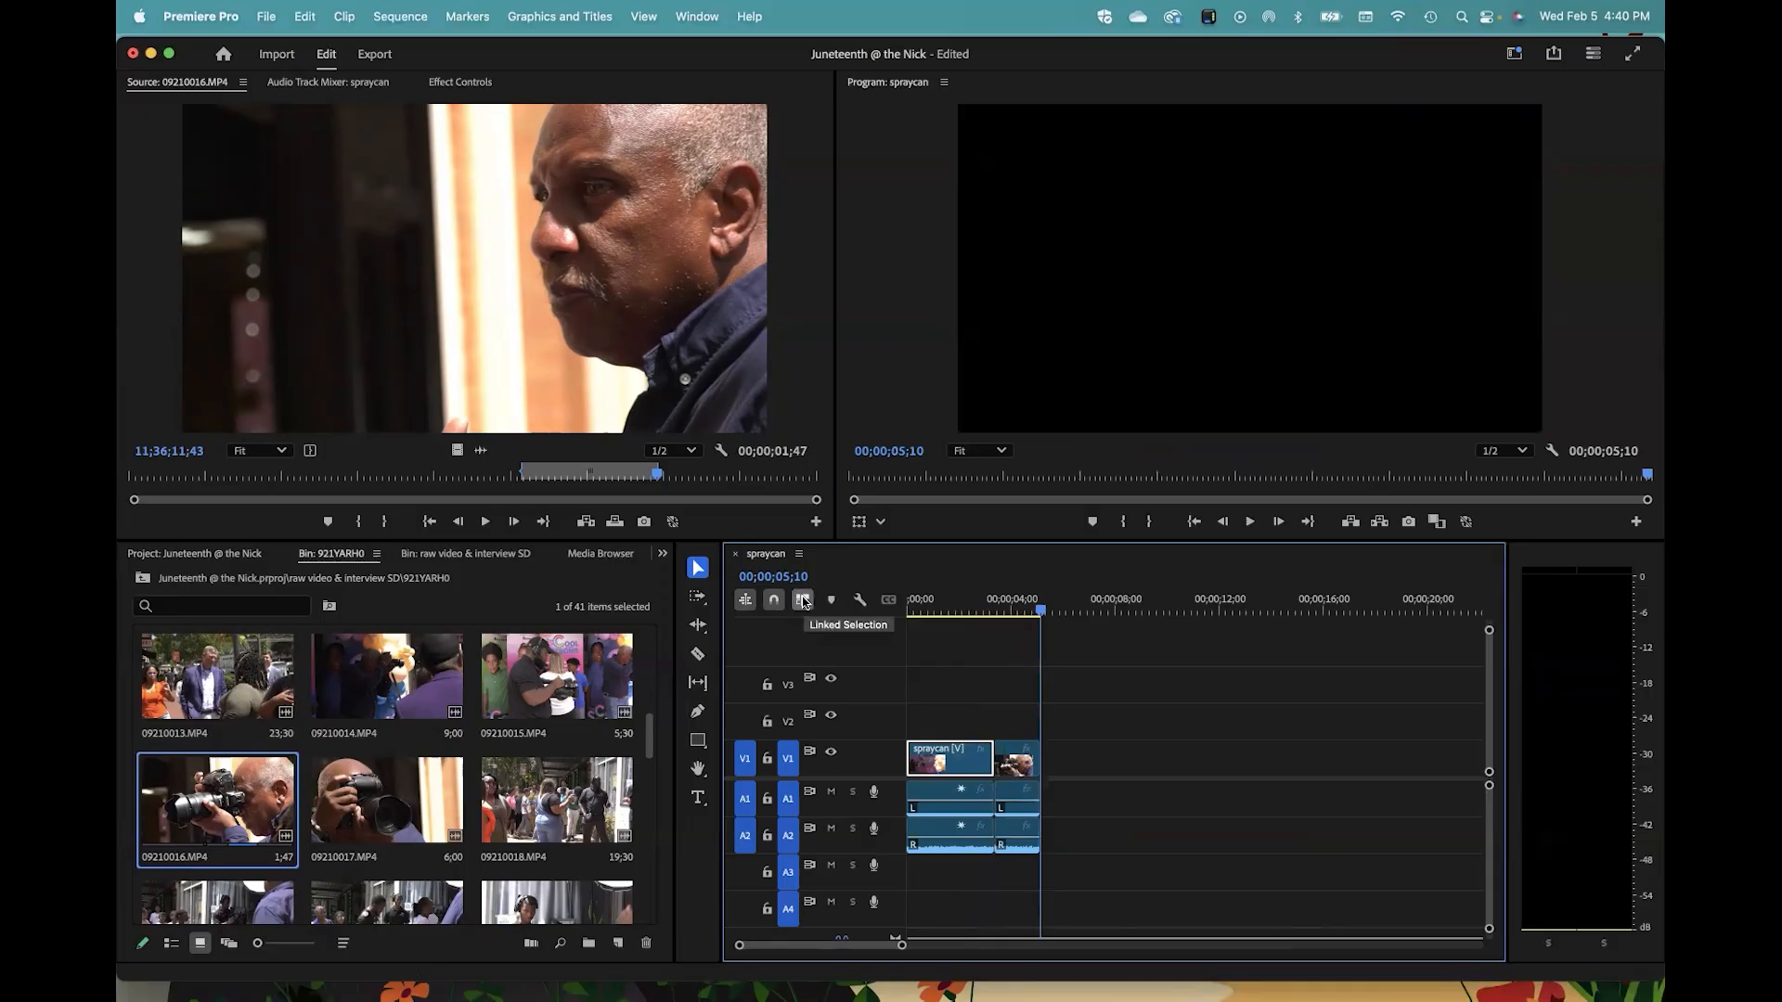
left_click_drag(1040, 610, 863, 605)
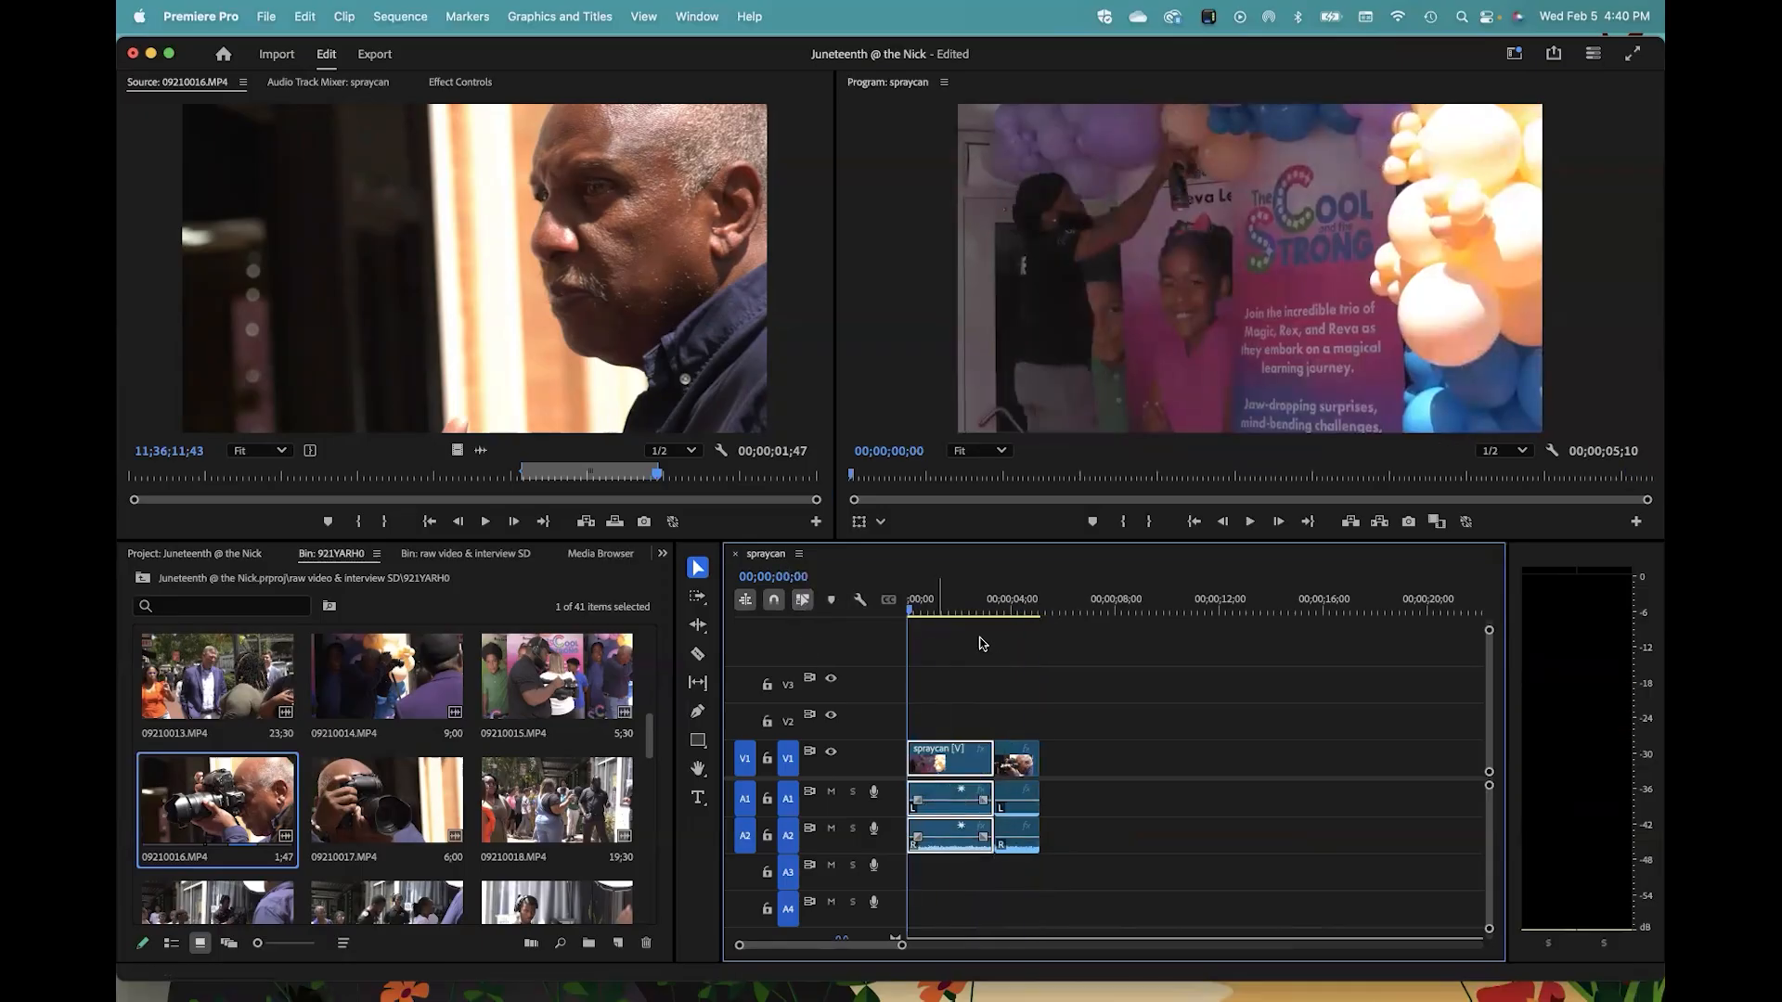
left_click(950, 753)
Step: Add the full 09210018.MP4 clip to V1 and snap it with its linked audio against the end of 09210016.MP4
double_click(557, 799)
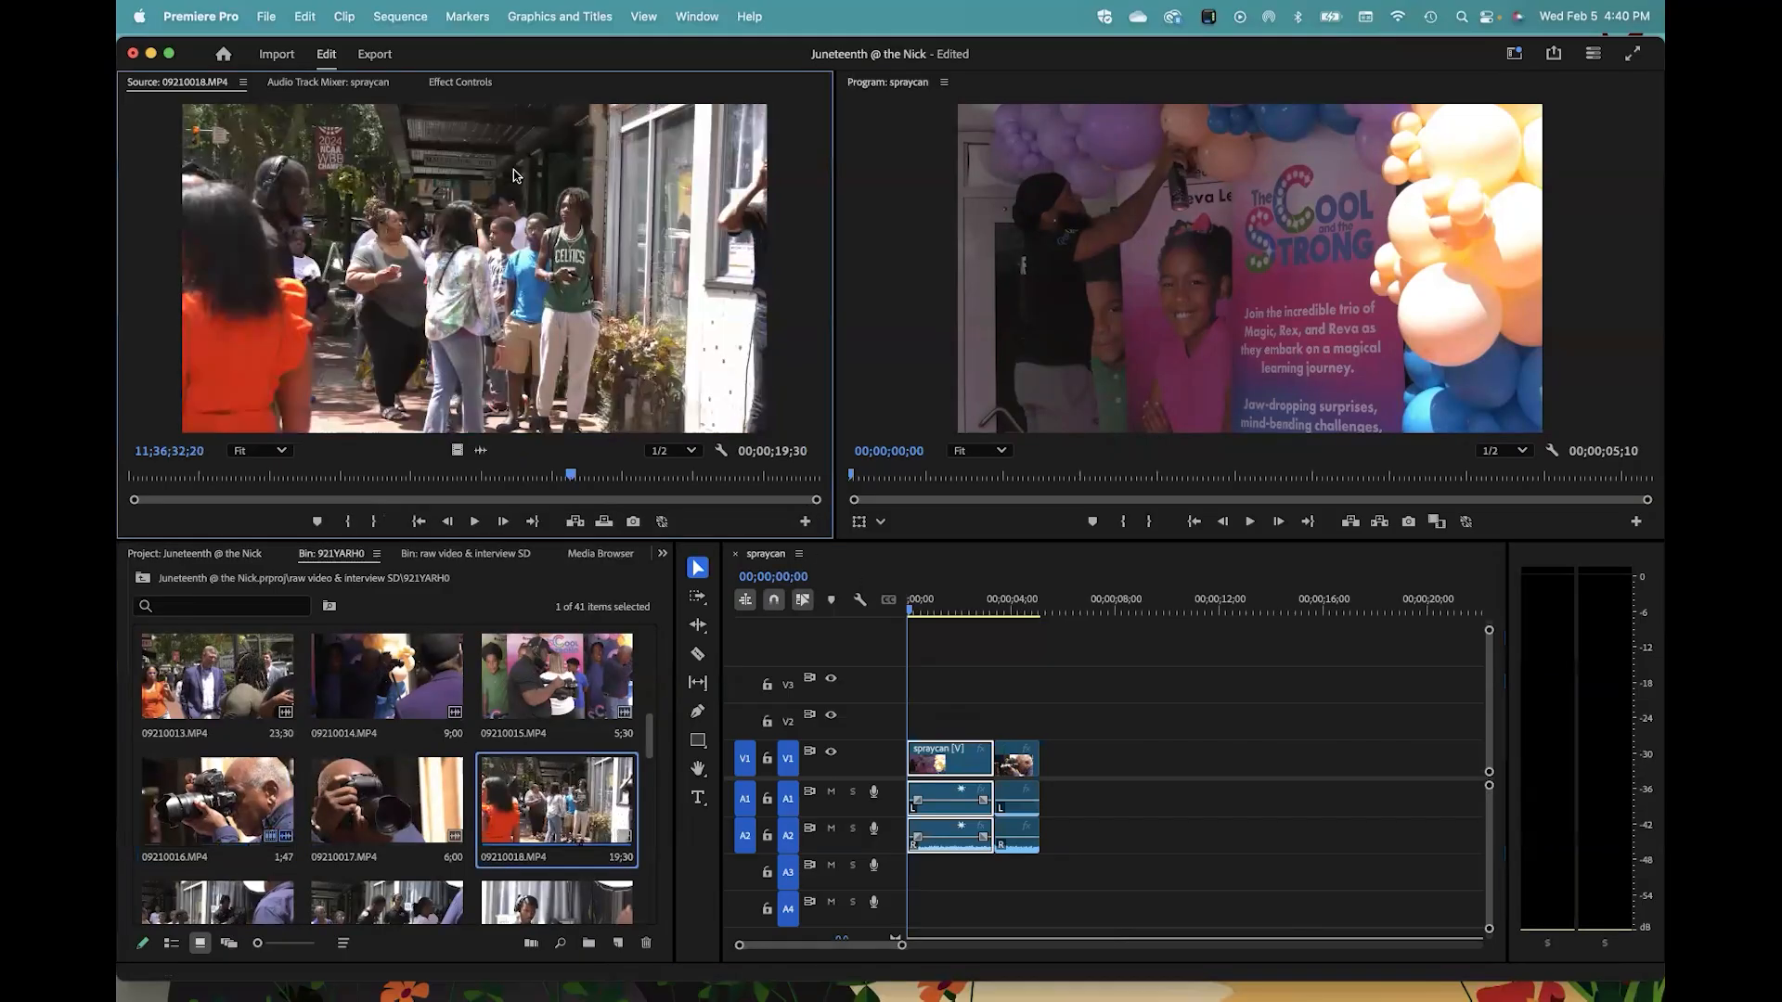
left_click_drag(1010, 608, 1076, 753)
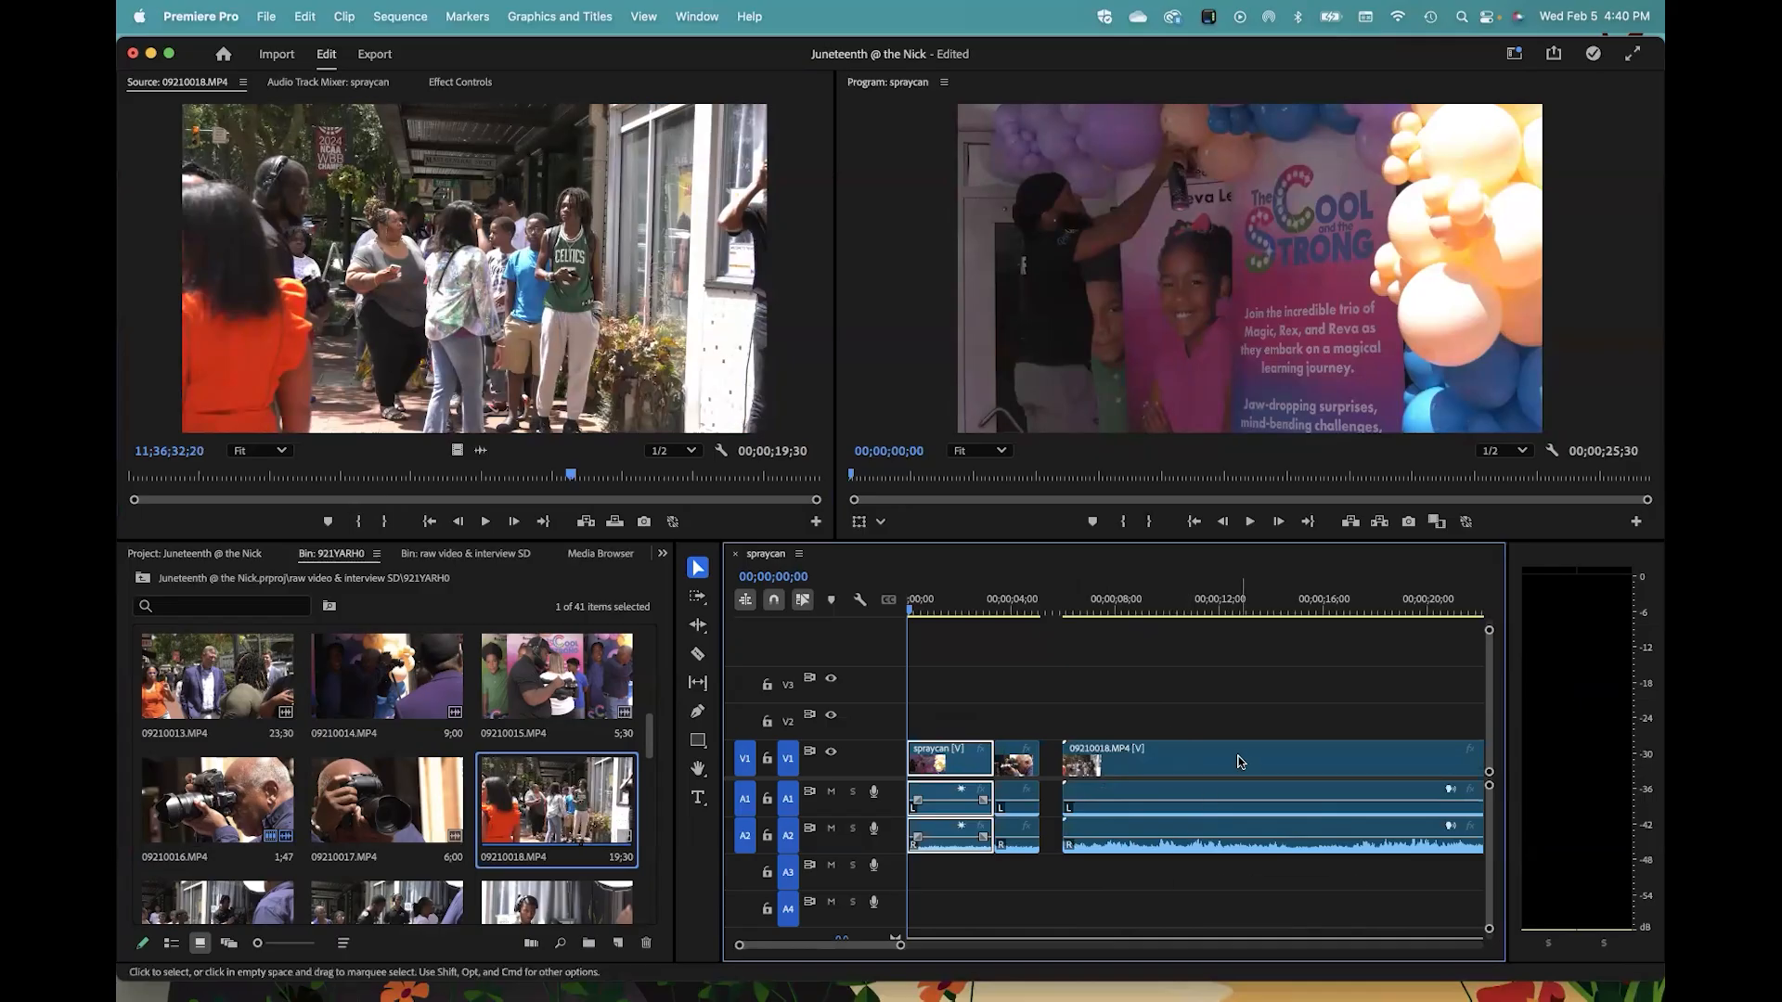
left_click(1241, 762)
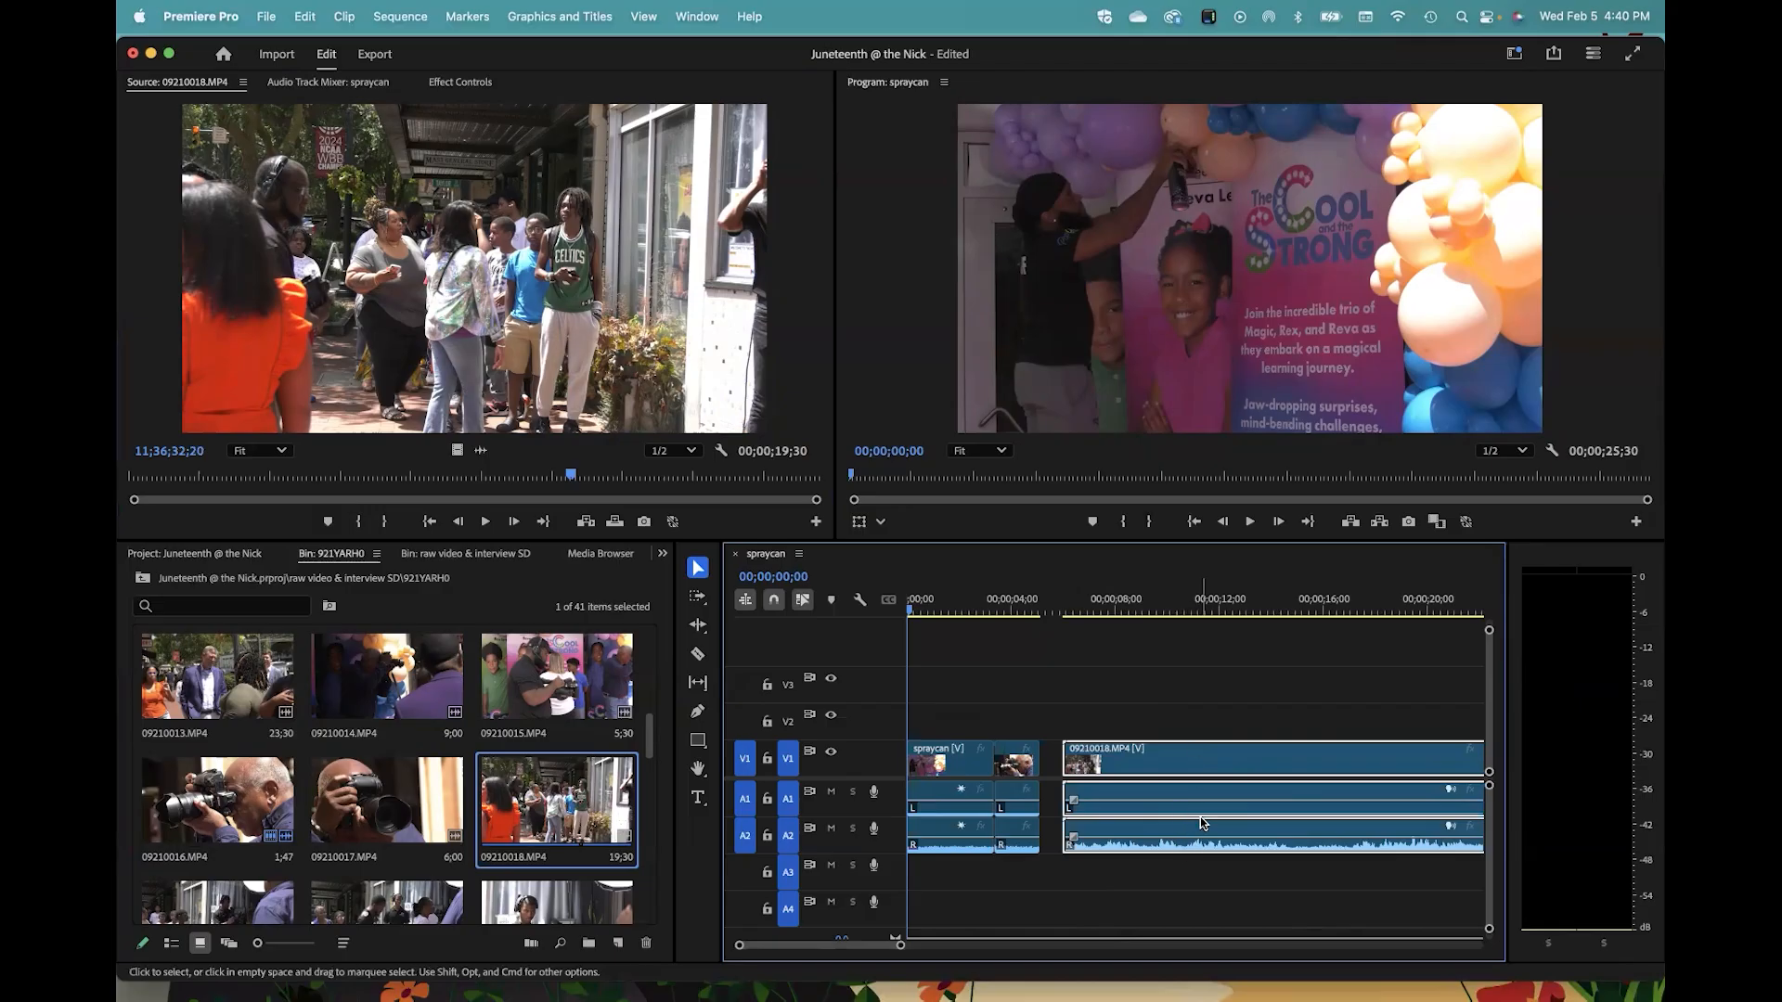
left_click_drag(1189, 767, 1164, 763)
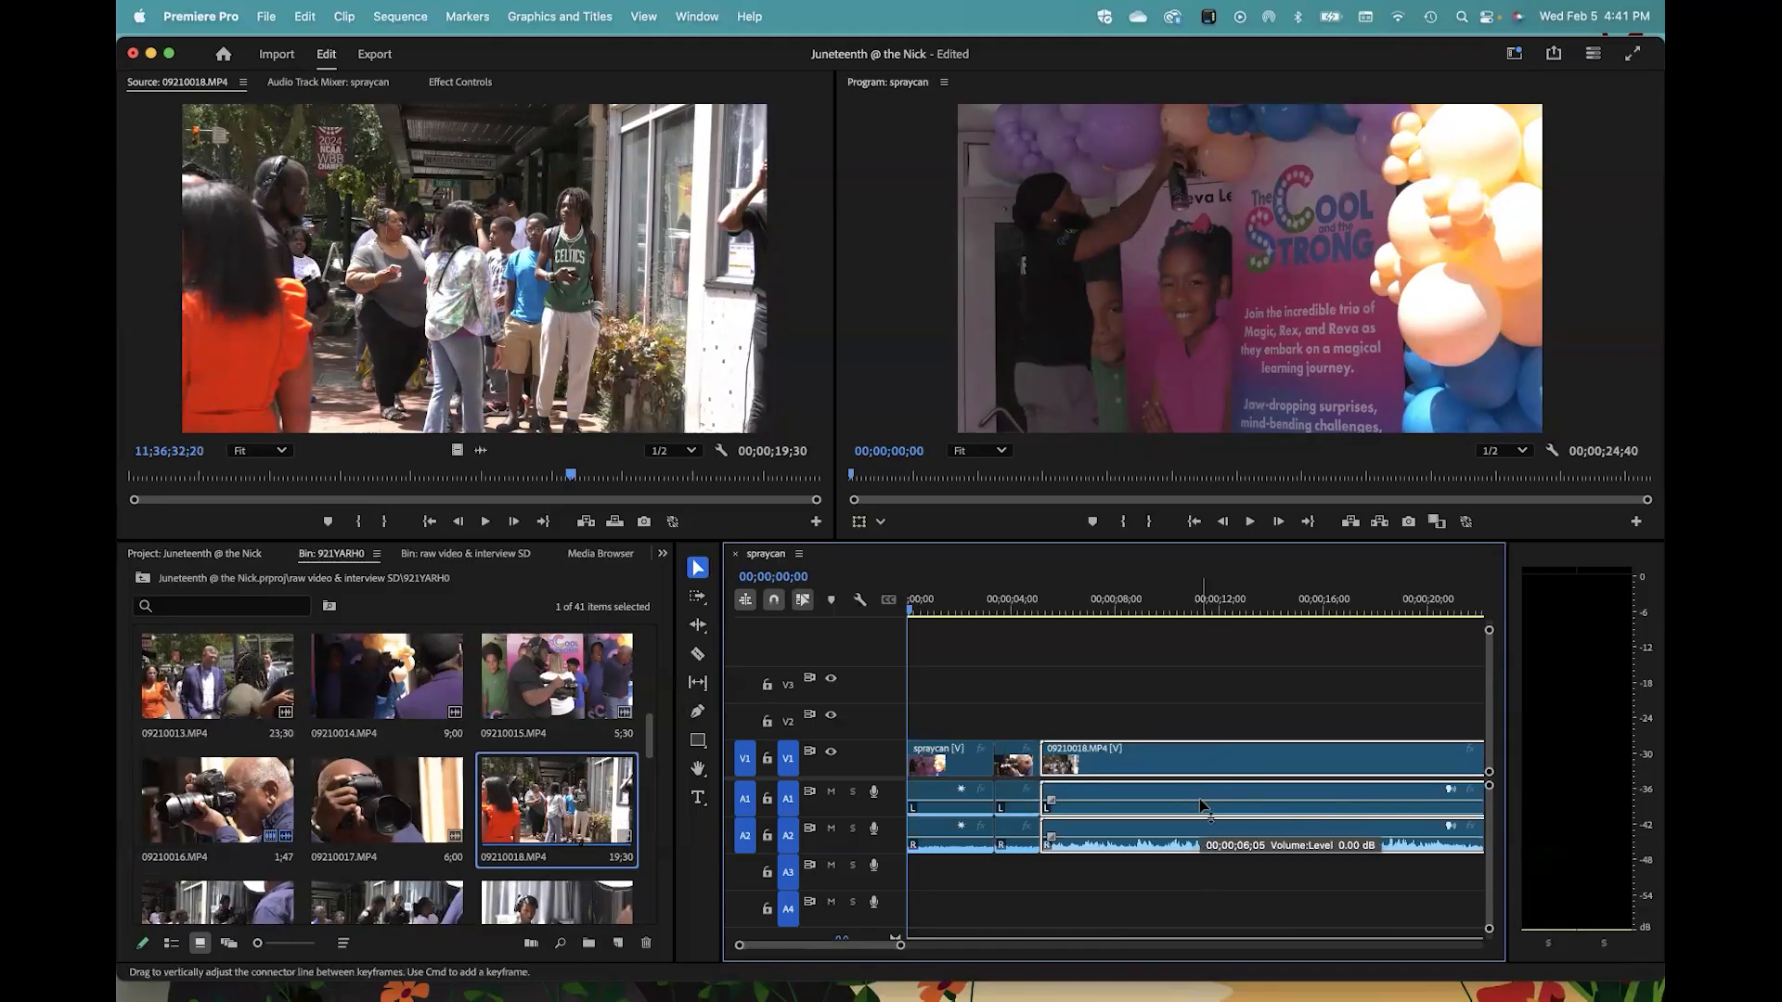
Step: Deselect the 09210018.MP4 clip and toggle Linked Selection in the timeline
left_click(1155, 676)
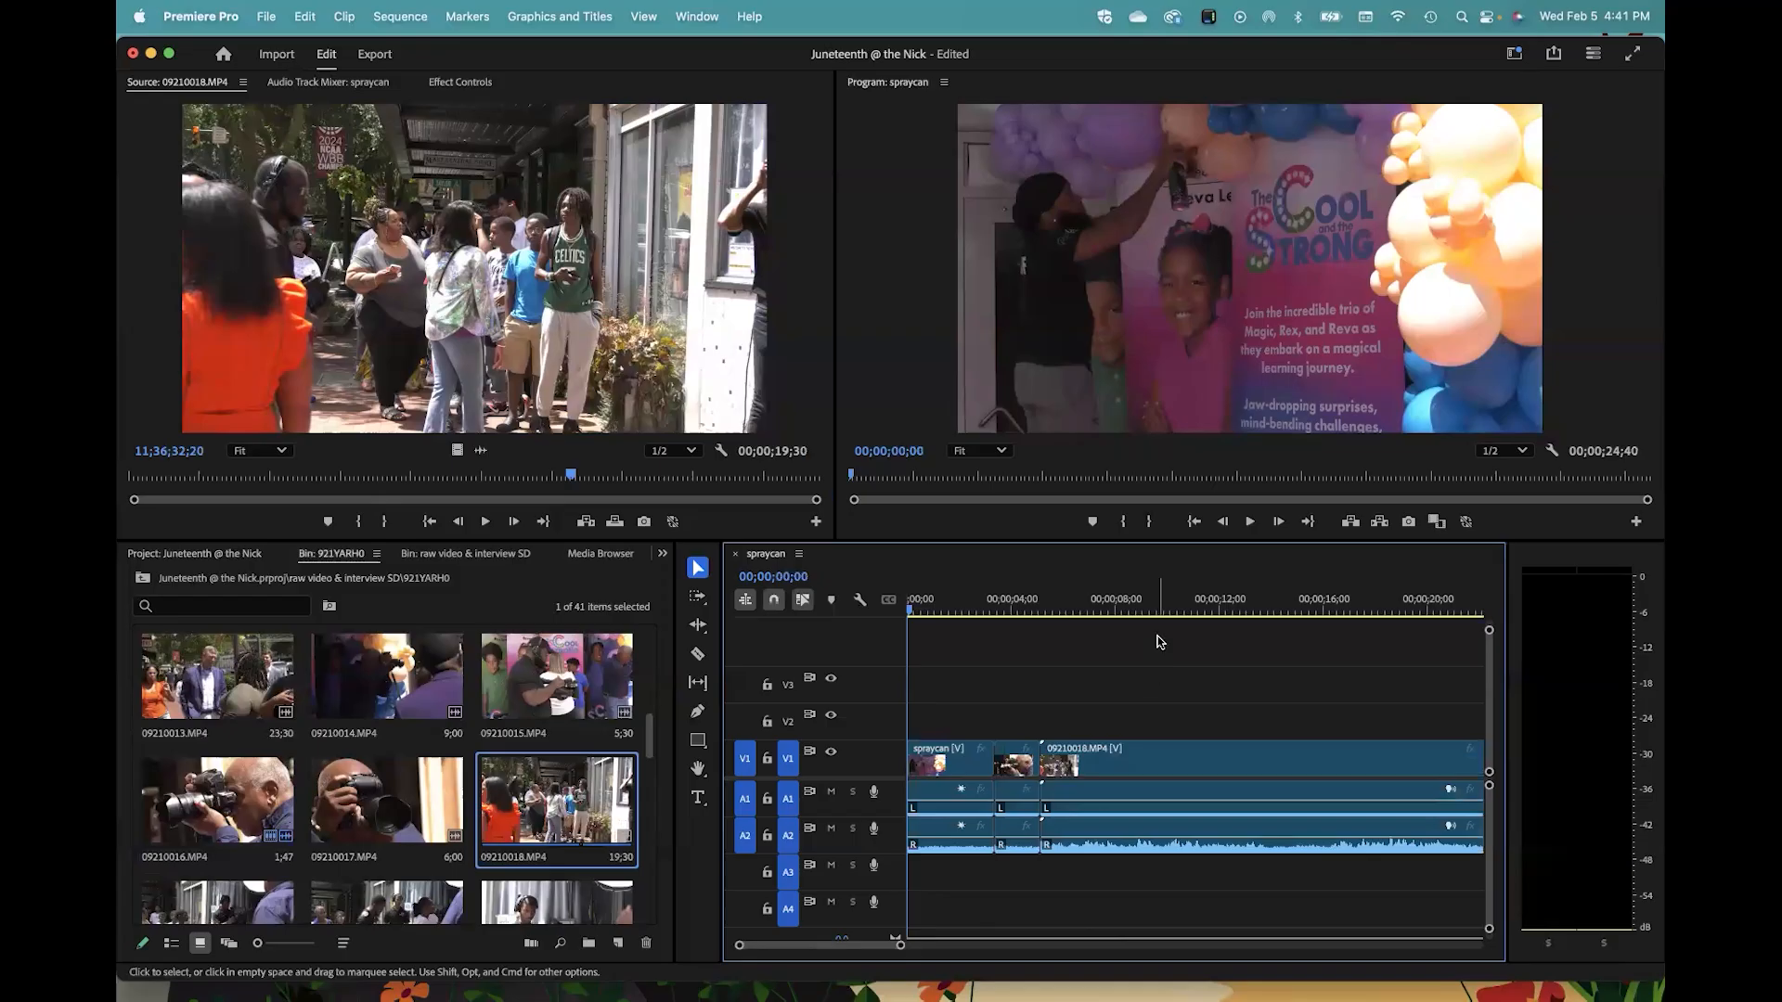
left_click(804, 600)
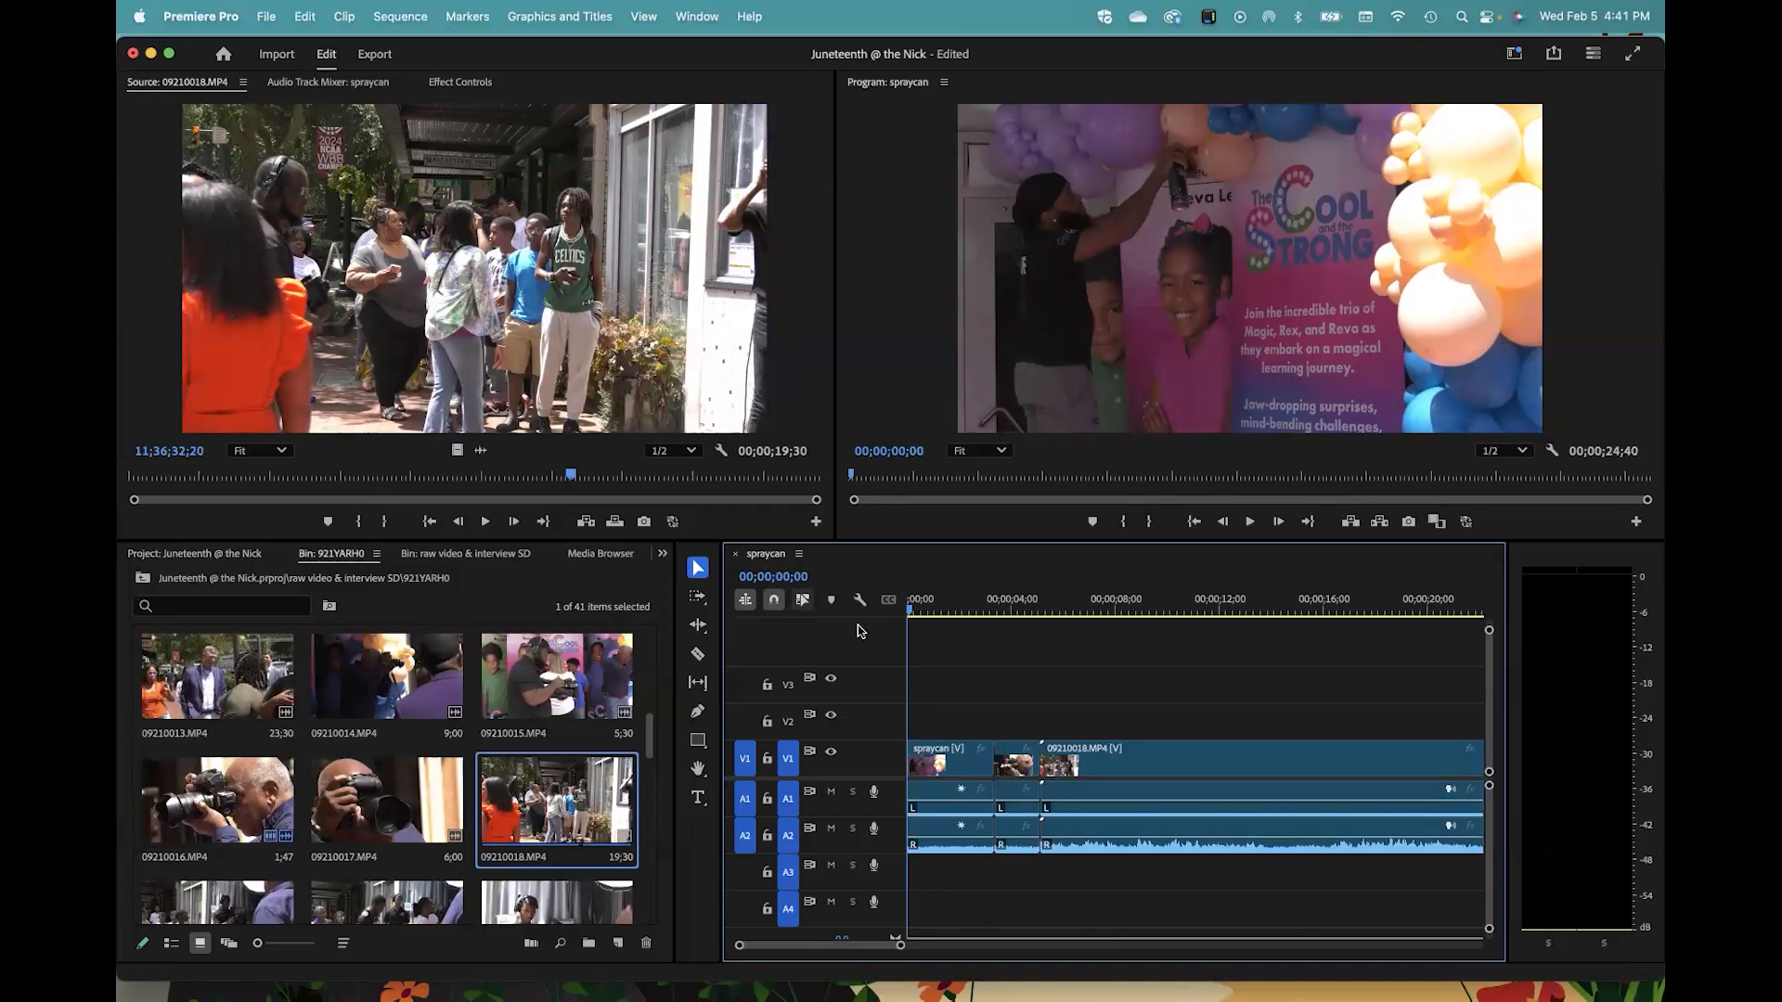
Step: Delete the A1 audio of the spraycan clip, the middle clip and 09210018.MP4, keeping their V1 video and A2 audio
left_click(942, 794)
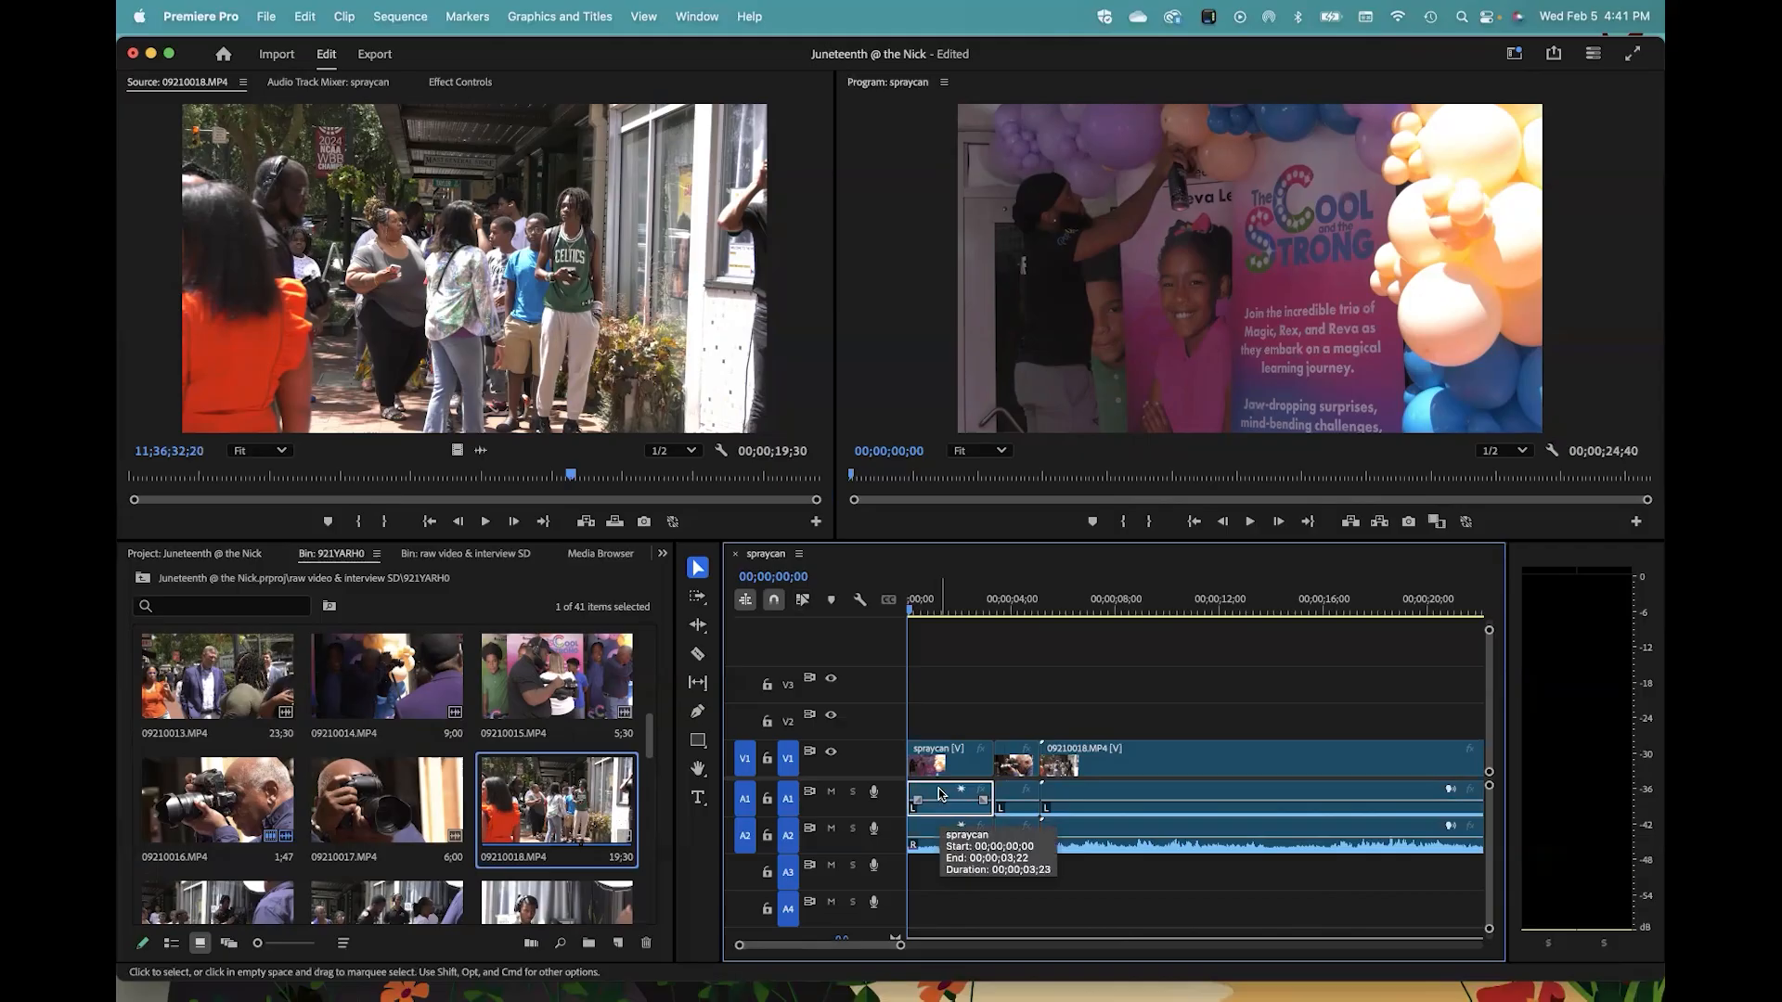
key("Delete")
left_click(1019, 795)
key("Delete")
left_click(1122, 788)
key("Delete")
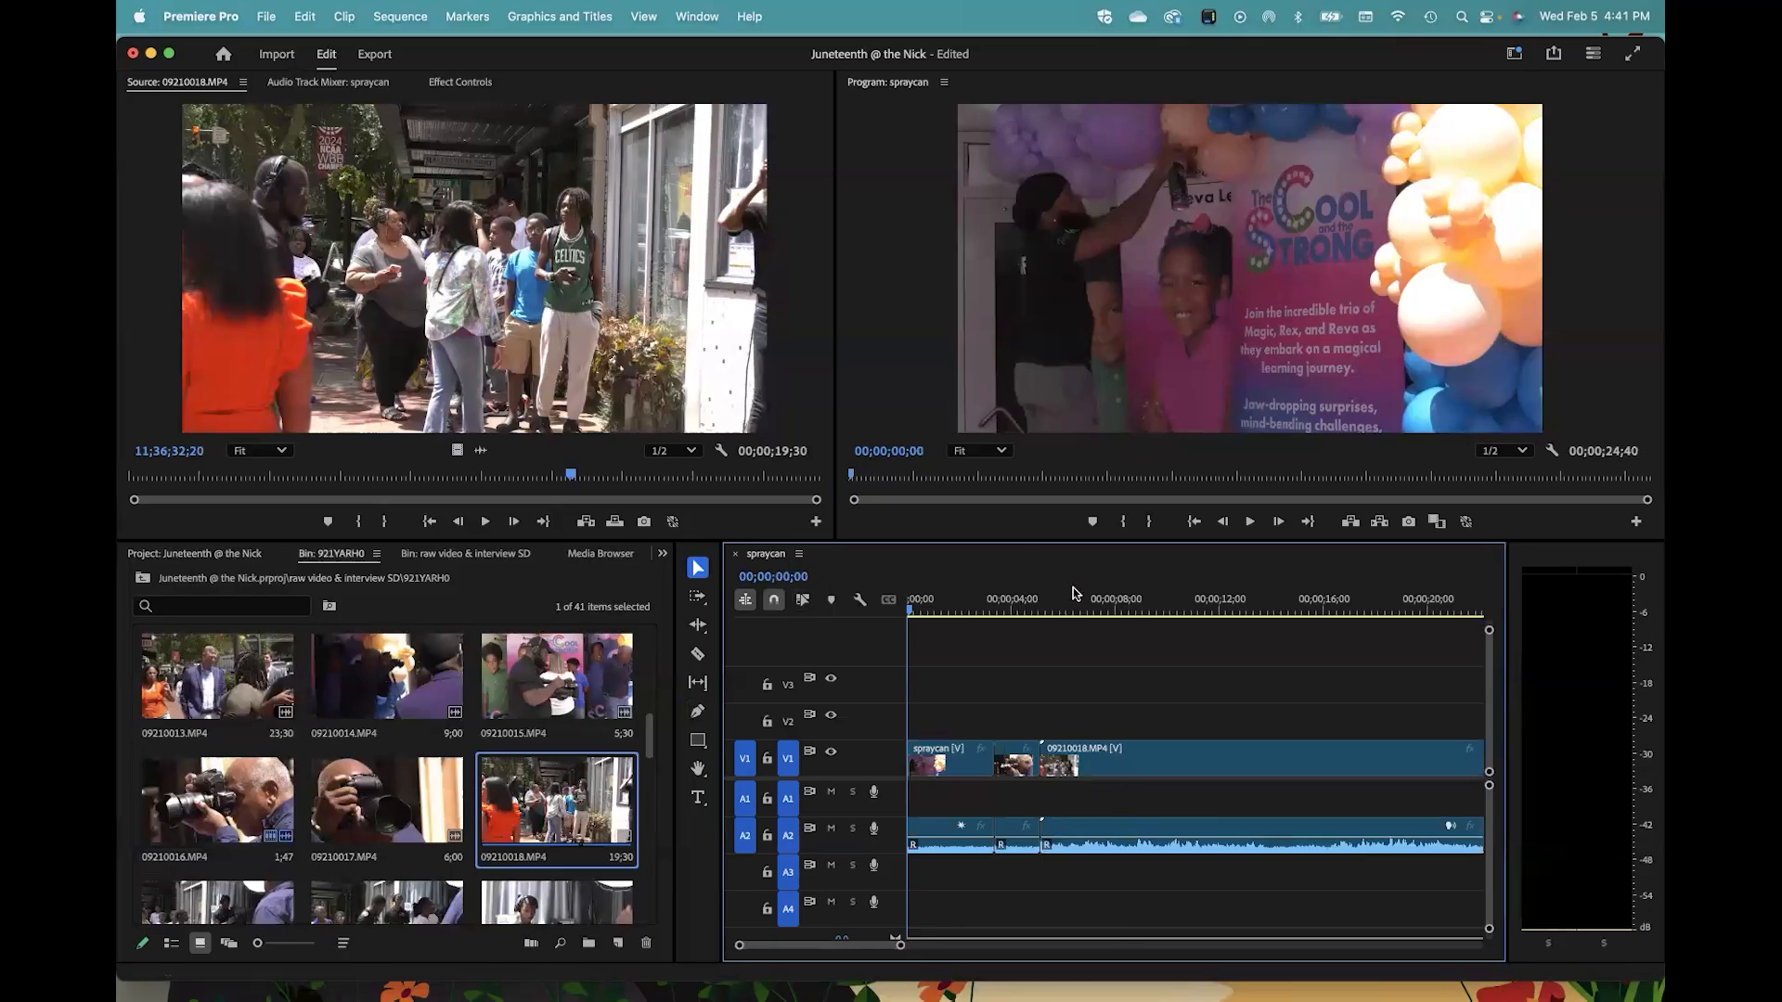
Step: Play parts of the sequence to check its sound with only the A2 audio, and return the playhead to the start
left_click(919, 608)
left_click_drag(1116, 616, 859, 612)
key("space")
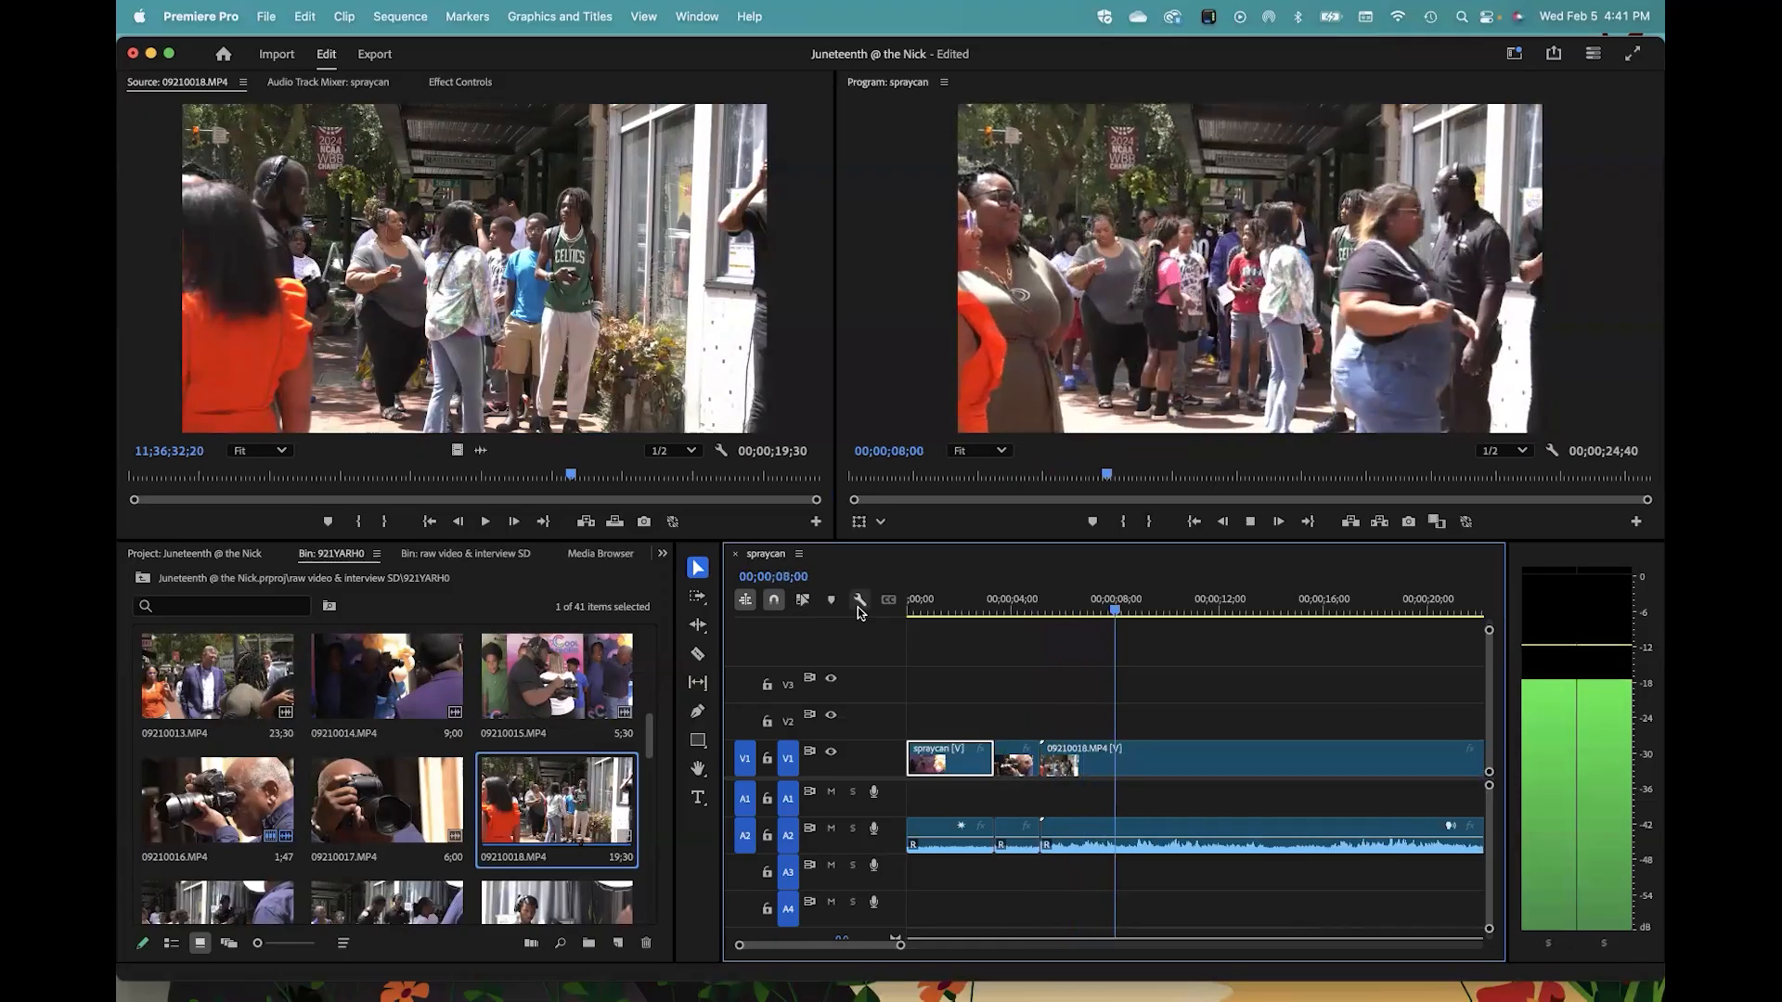
key("space")
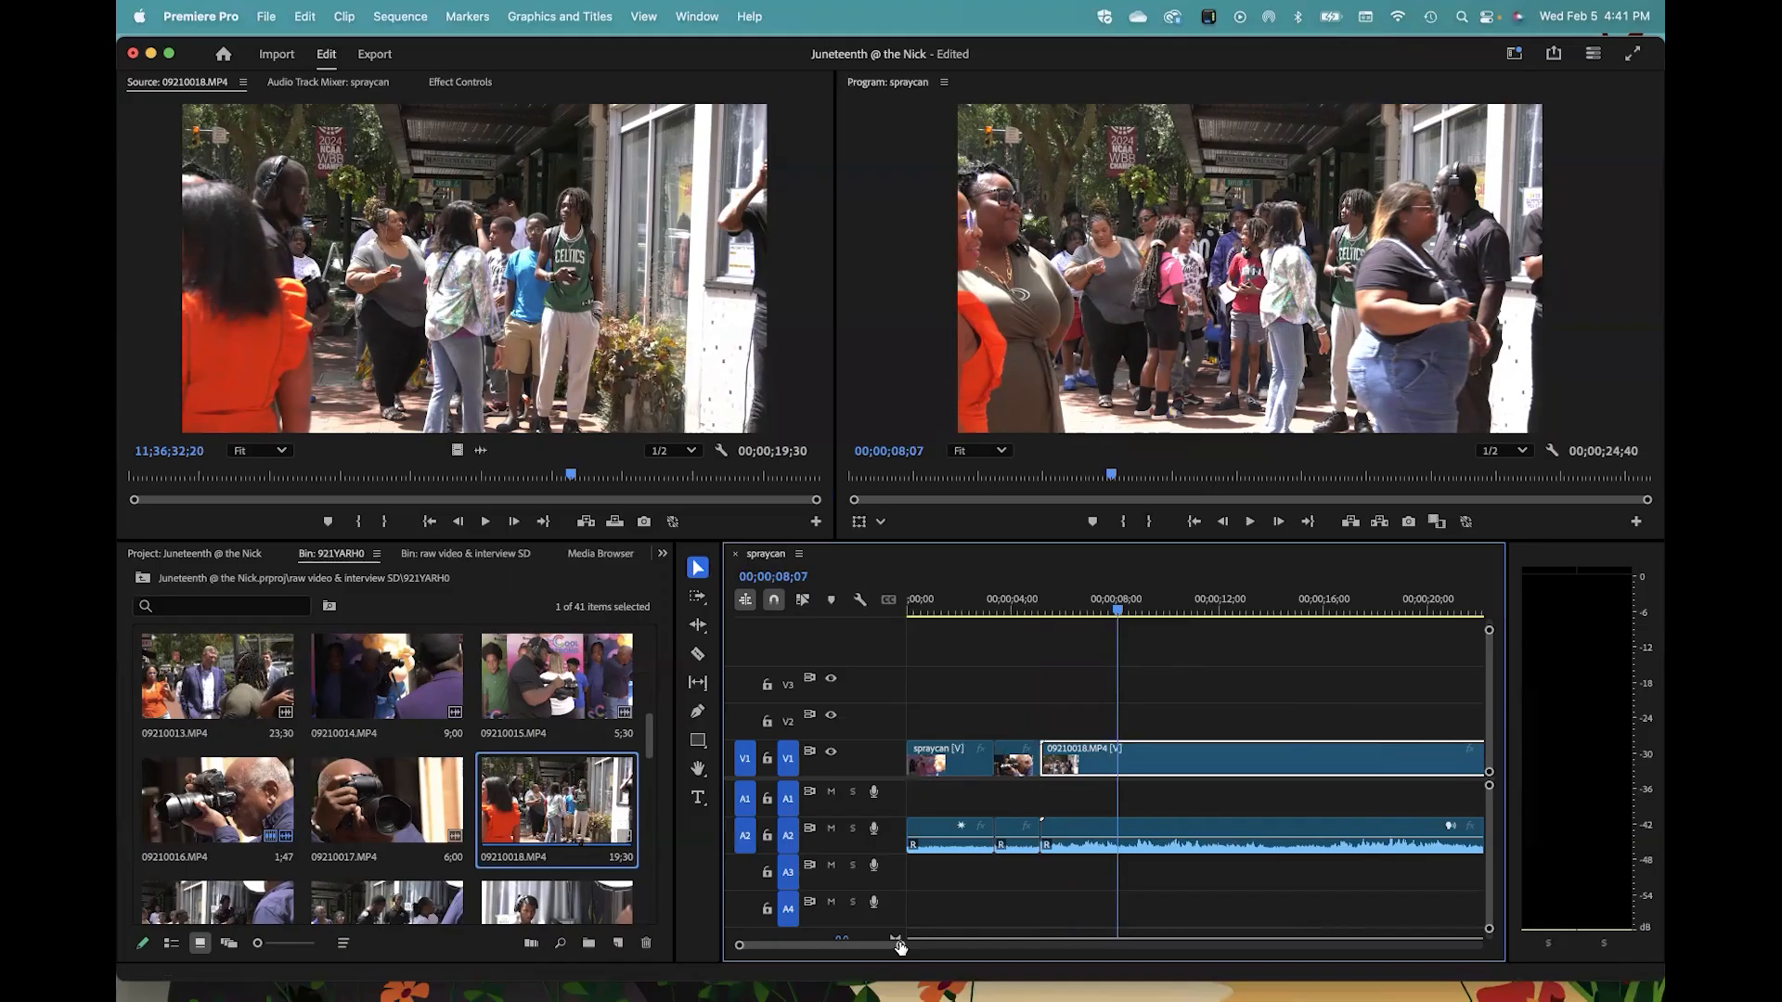
left_click_drag(898, 947, 998, 954)
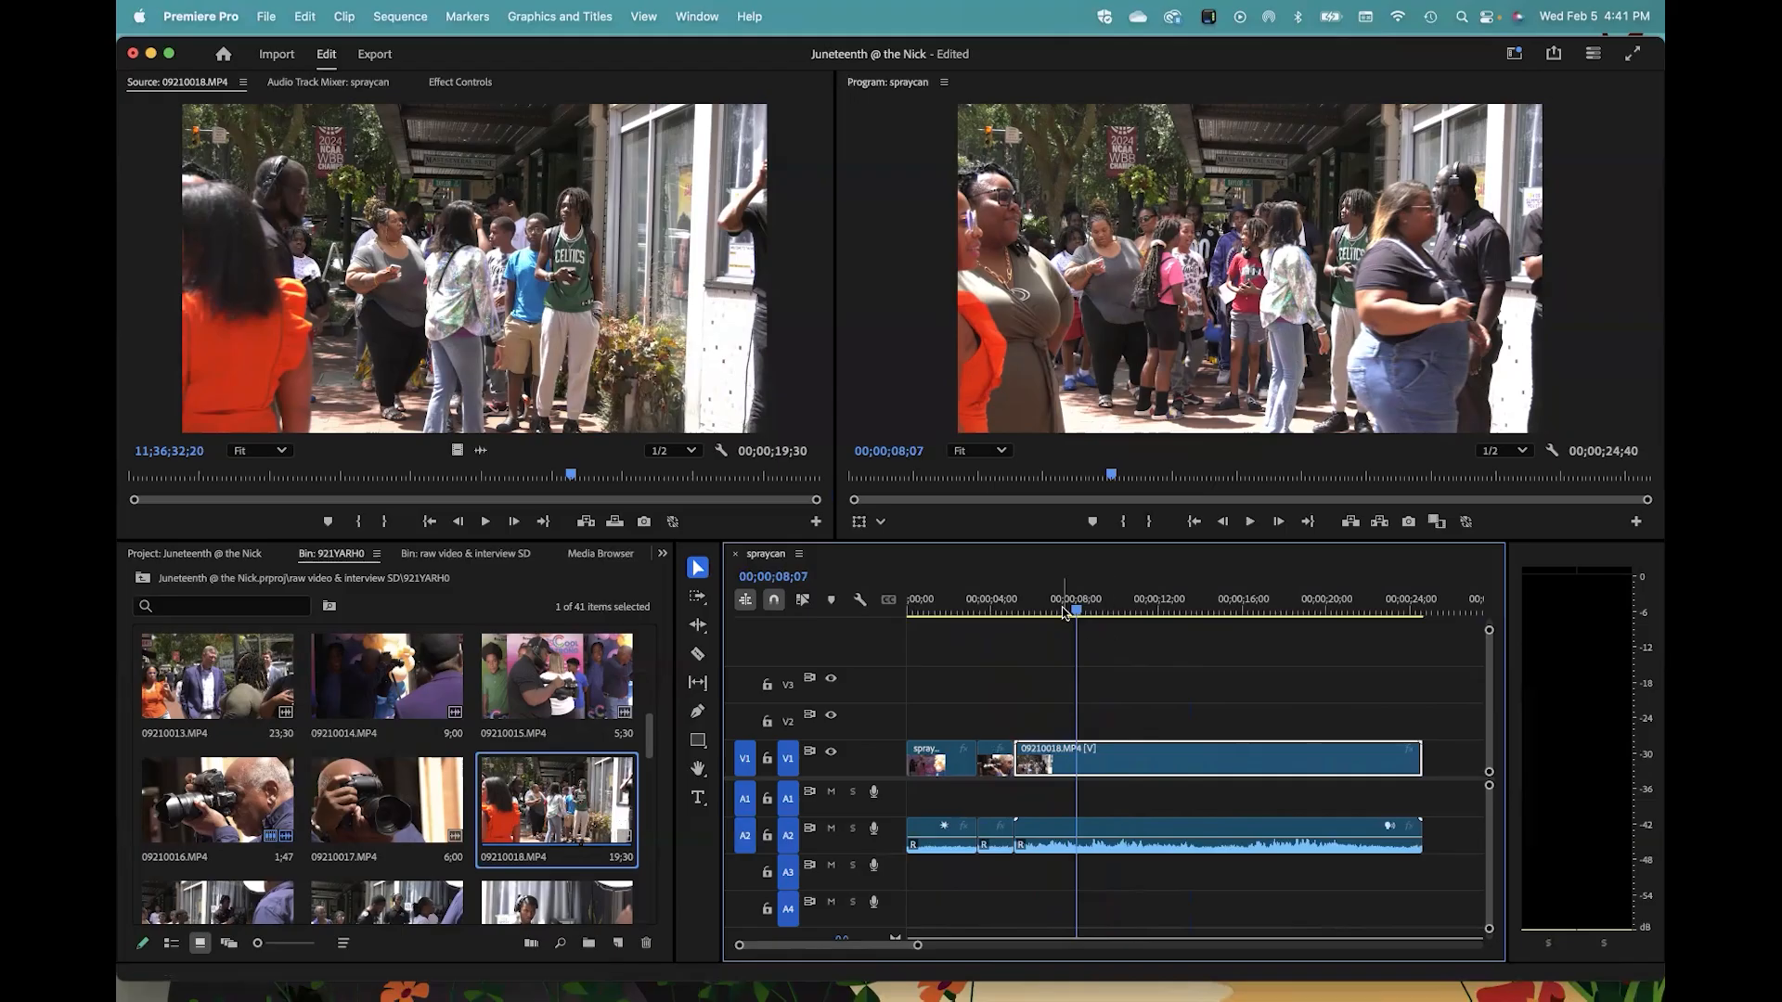
left_click_drag(1072, 611, 908, 610)
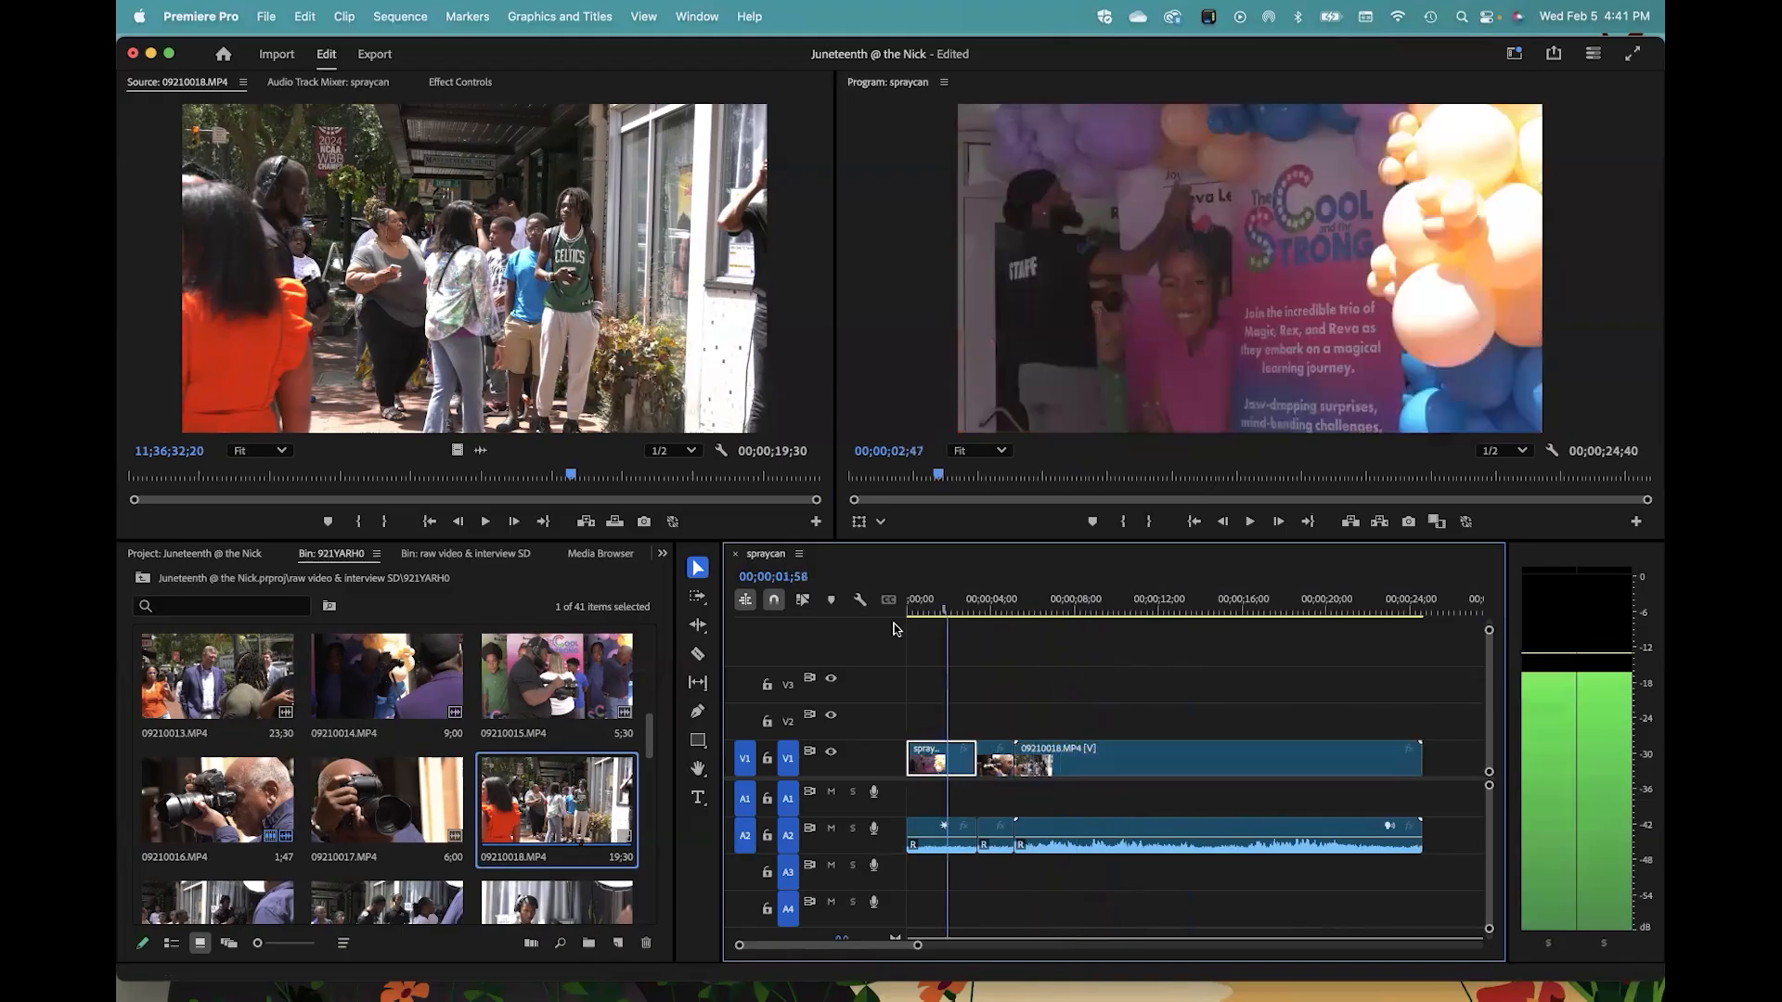
Step: Lock video track V1 and move the timeline playhead to 00;00;05;31
left_click(766, 760)
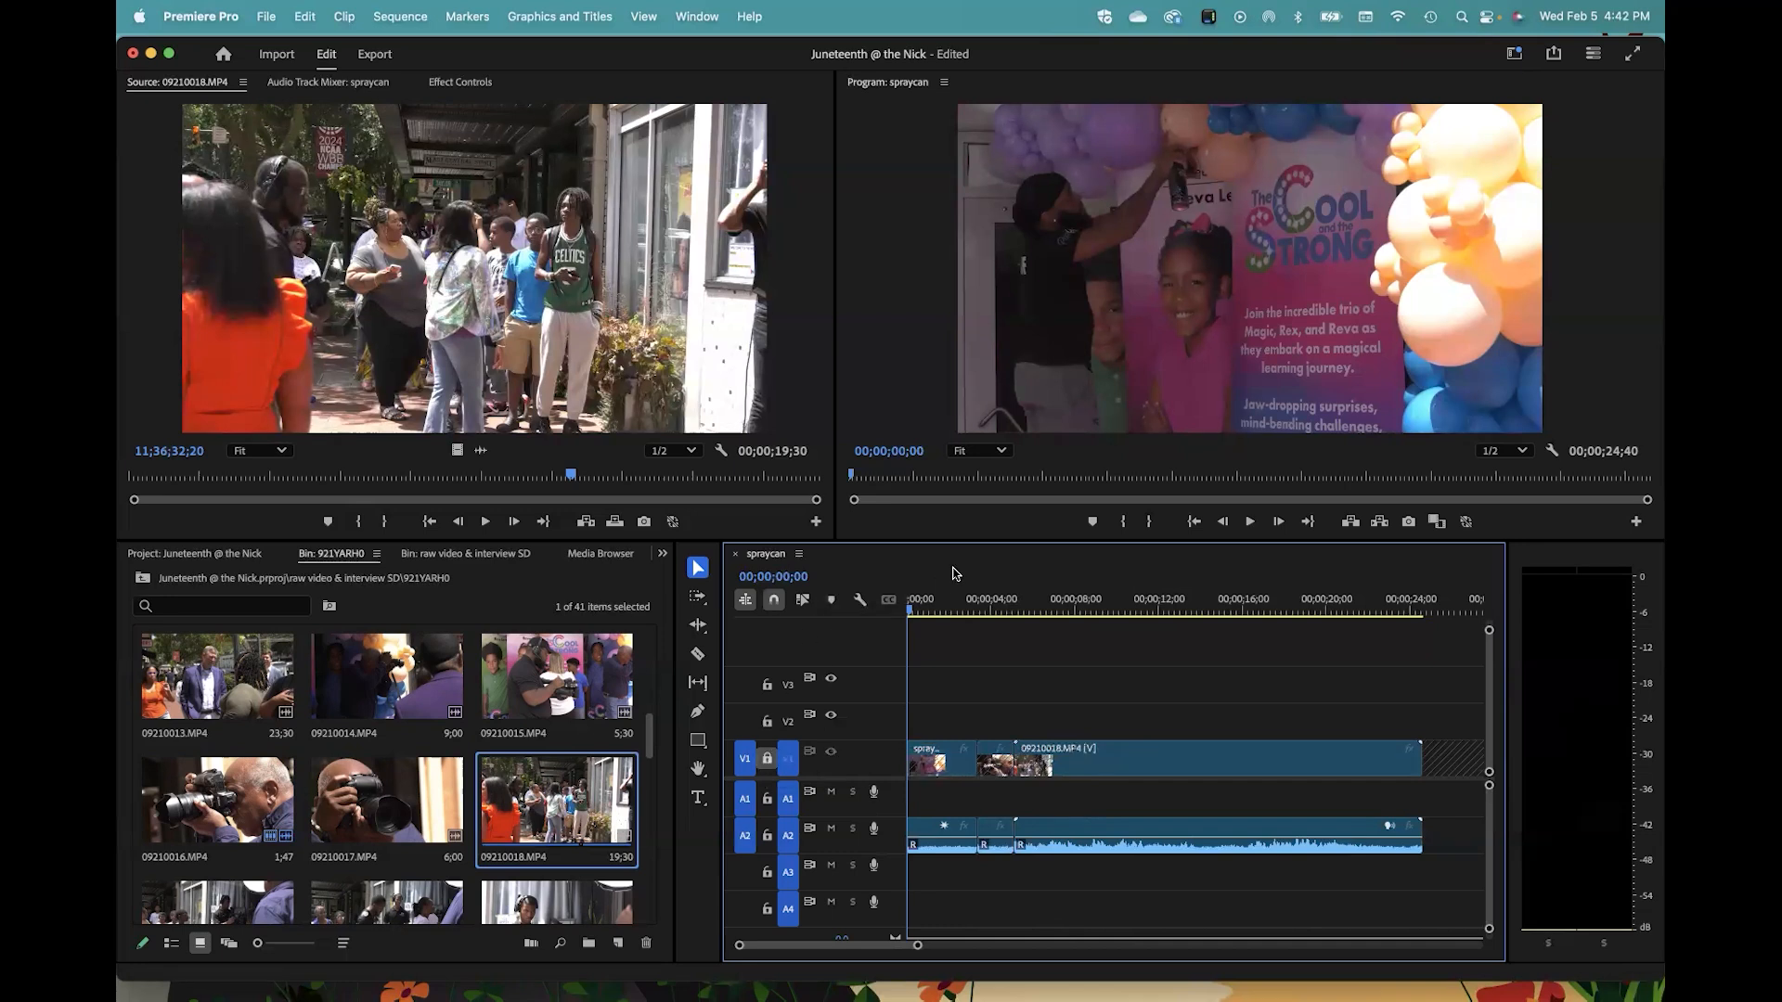
left_click_drag(913, 610, 1022, 635)
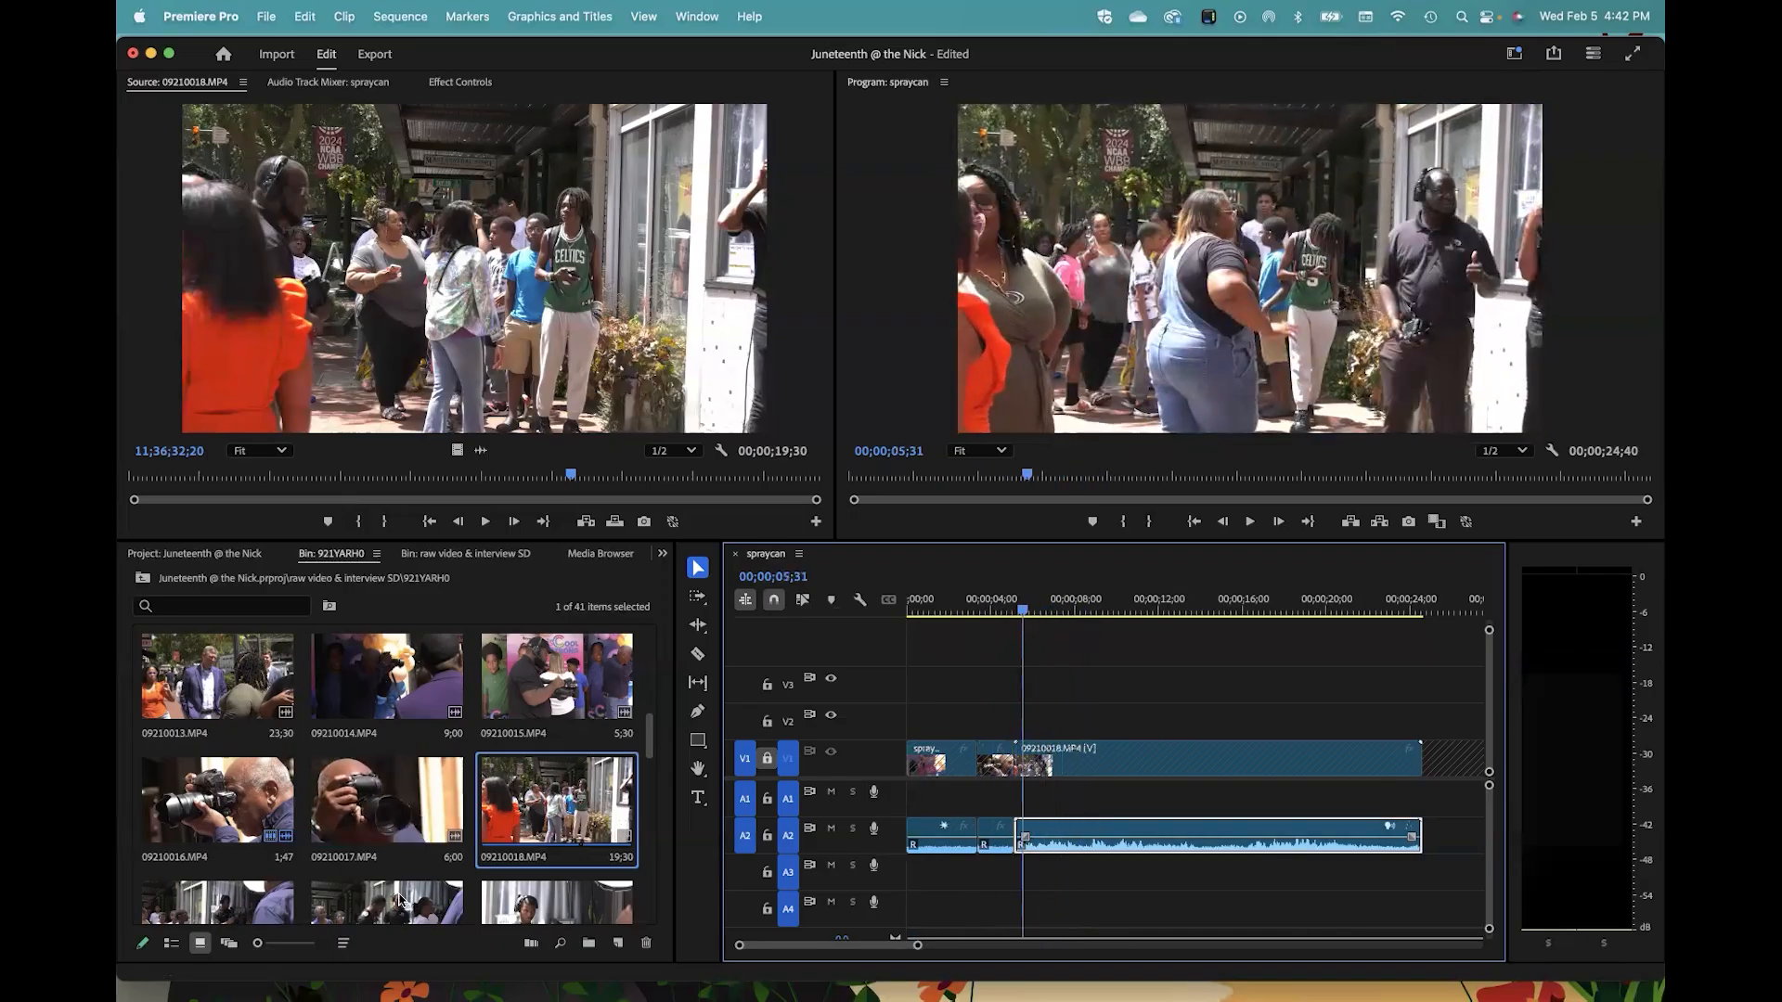
Step: Load 09210022.MP4 into the Source monitor and try placing it with its audio on V2 at the playhead
scroll(405, 888, "down", 3)
double_click(206, 803)
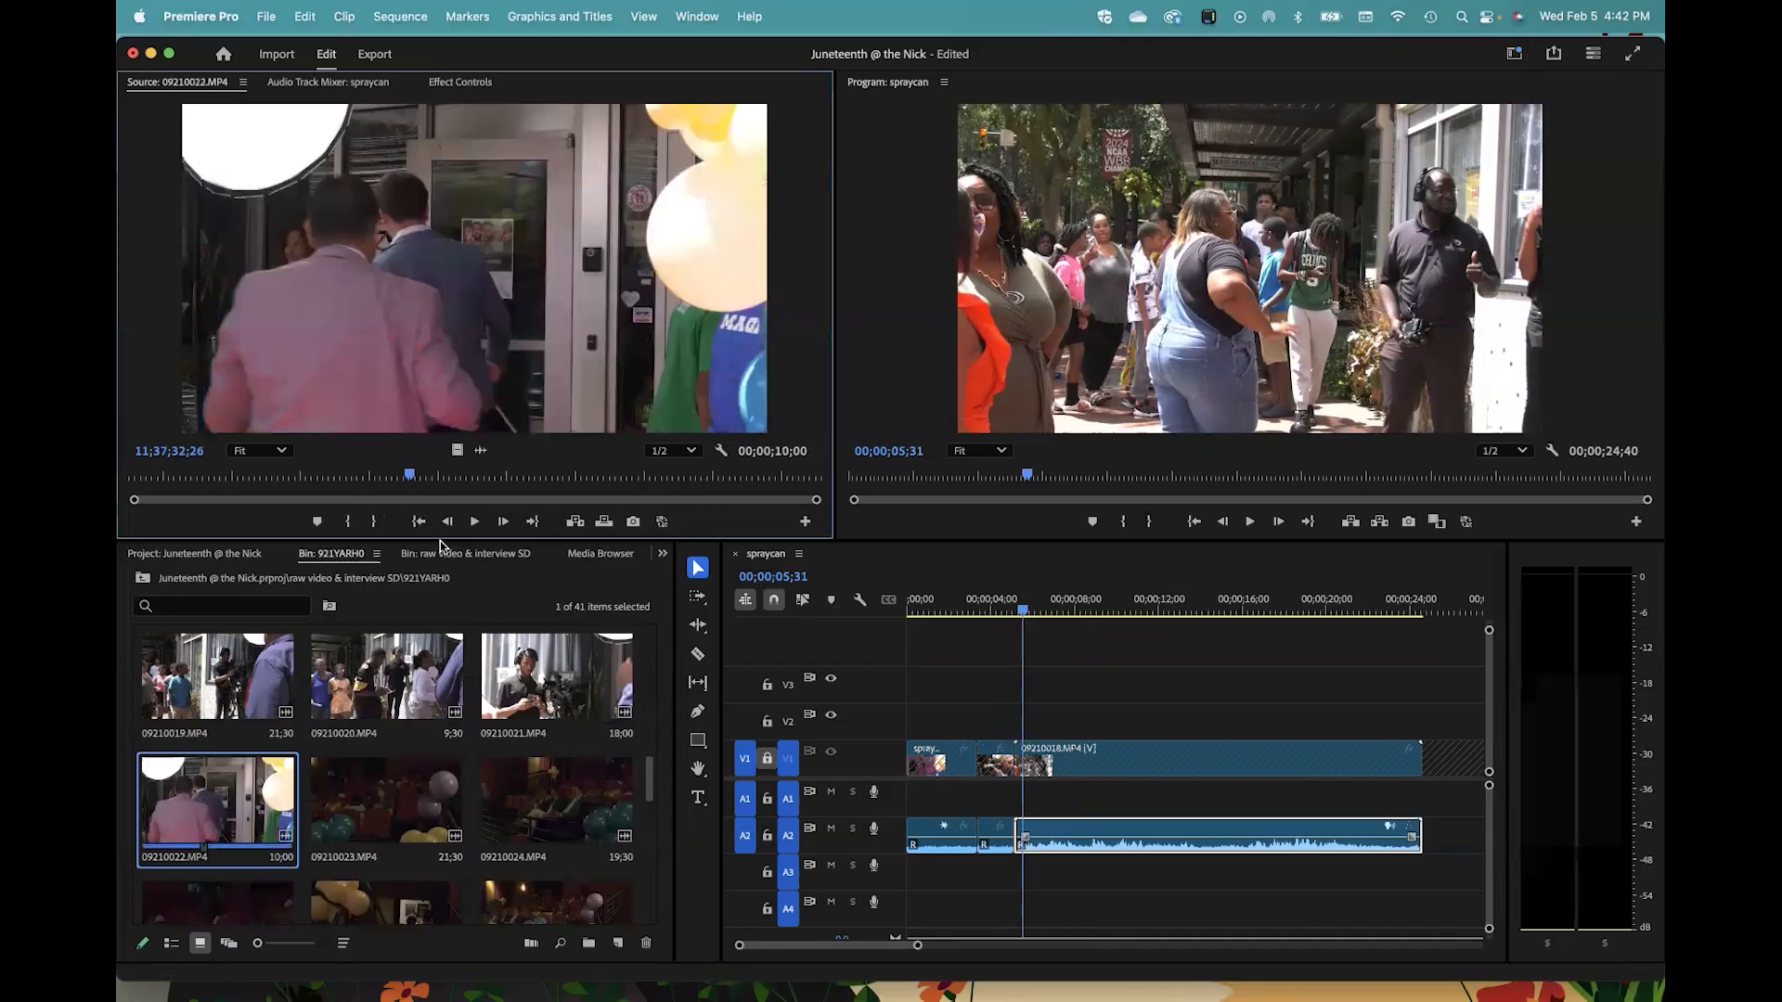
left_click_drag(496, 245, 1039, 718)
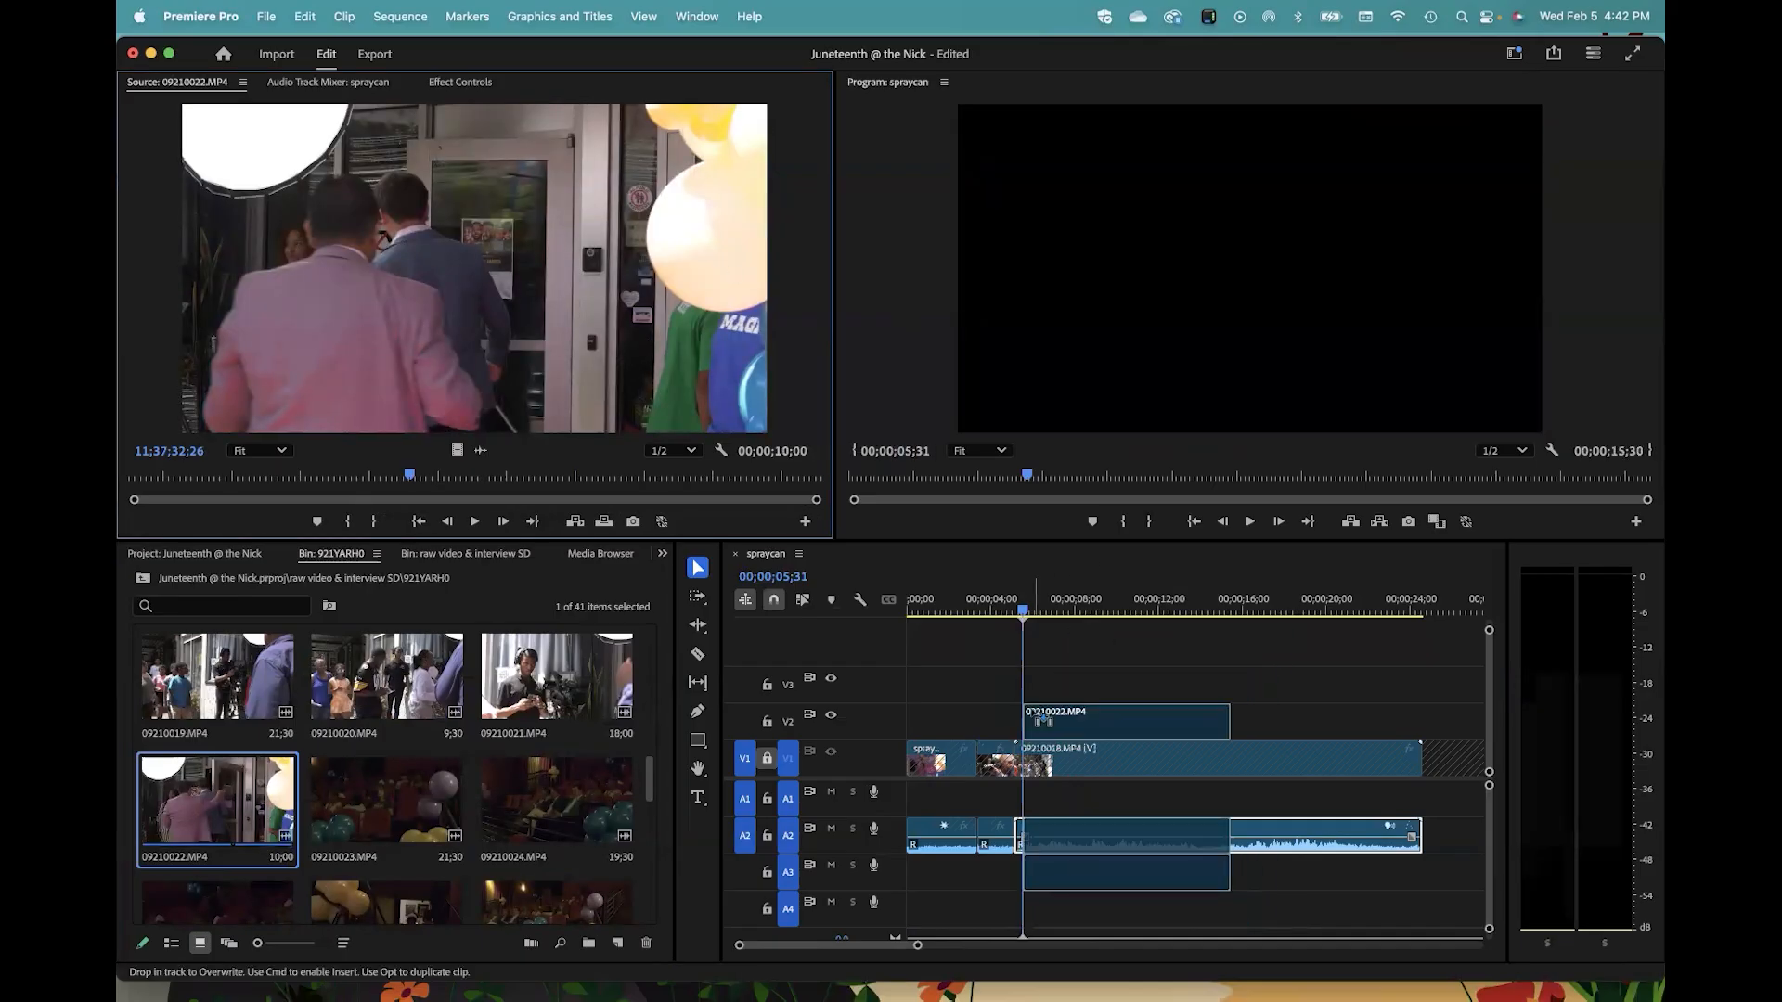
left_click_drag(1039, 718, 798, 642)
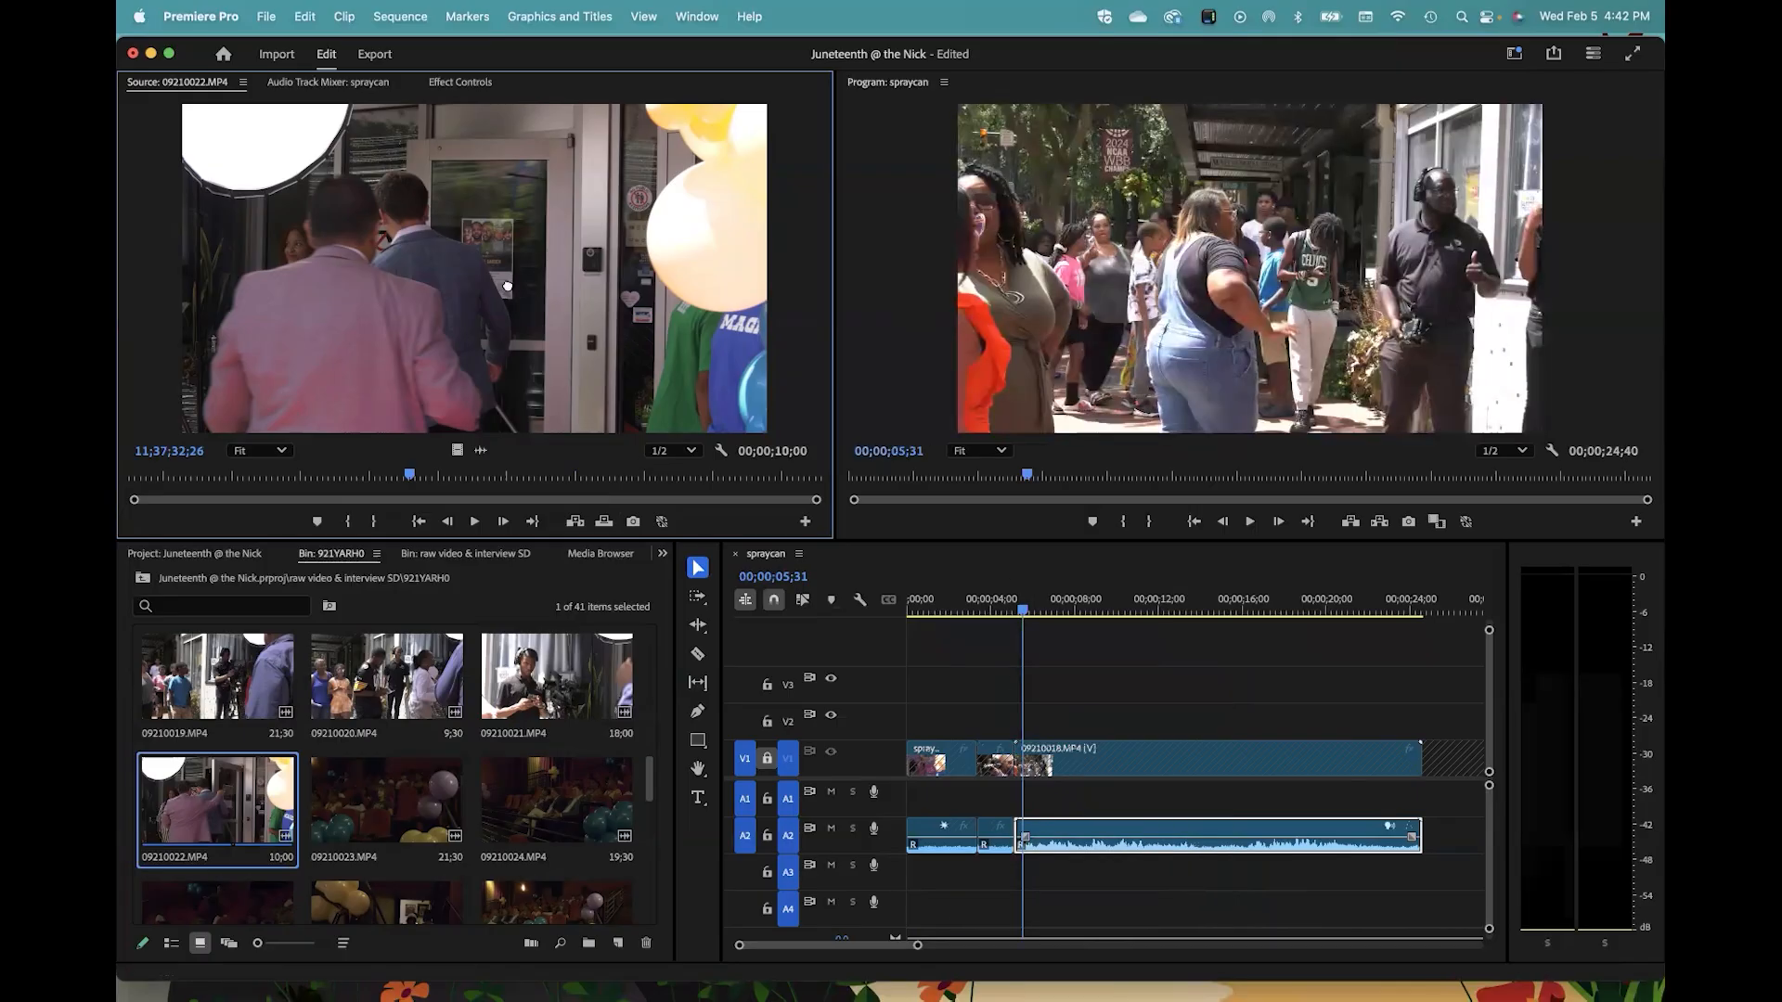
Step: Lock audio tracks A1 and A2
left_click(767, 801)
left_click(767, 836)
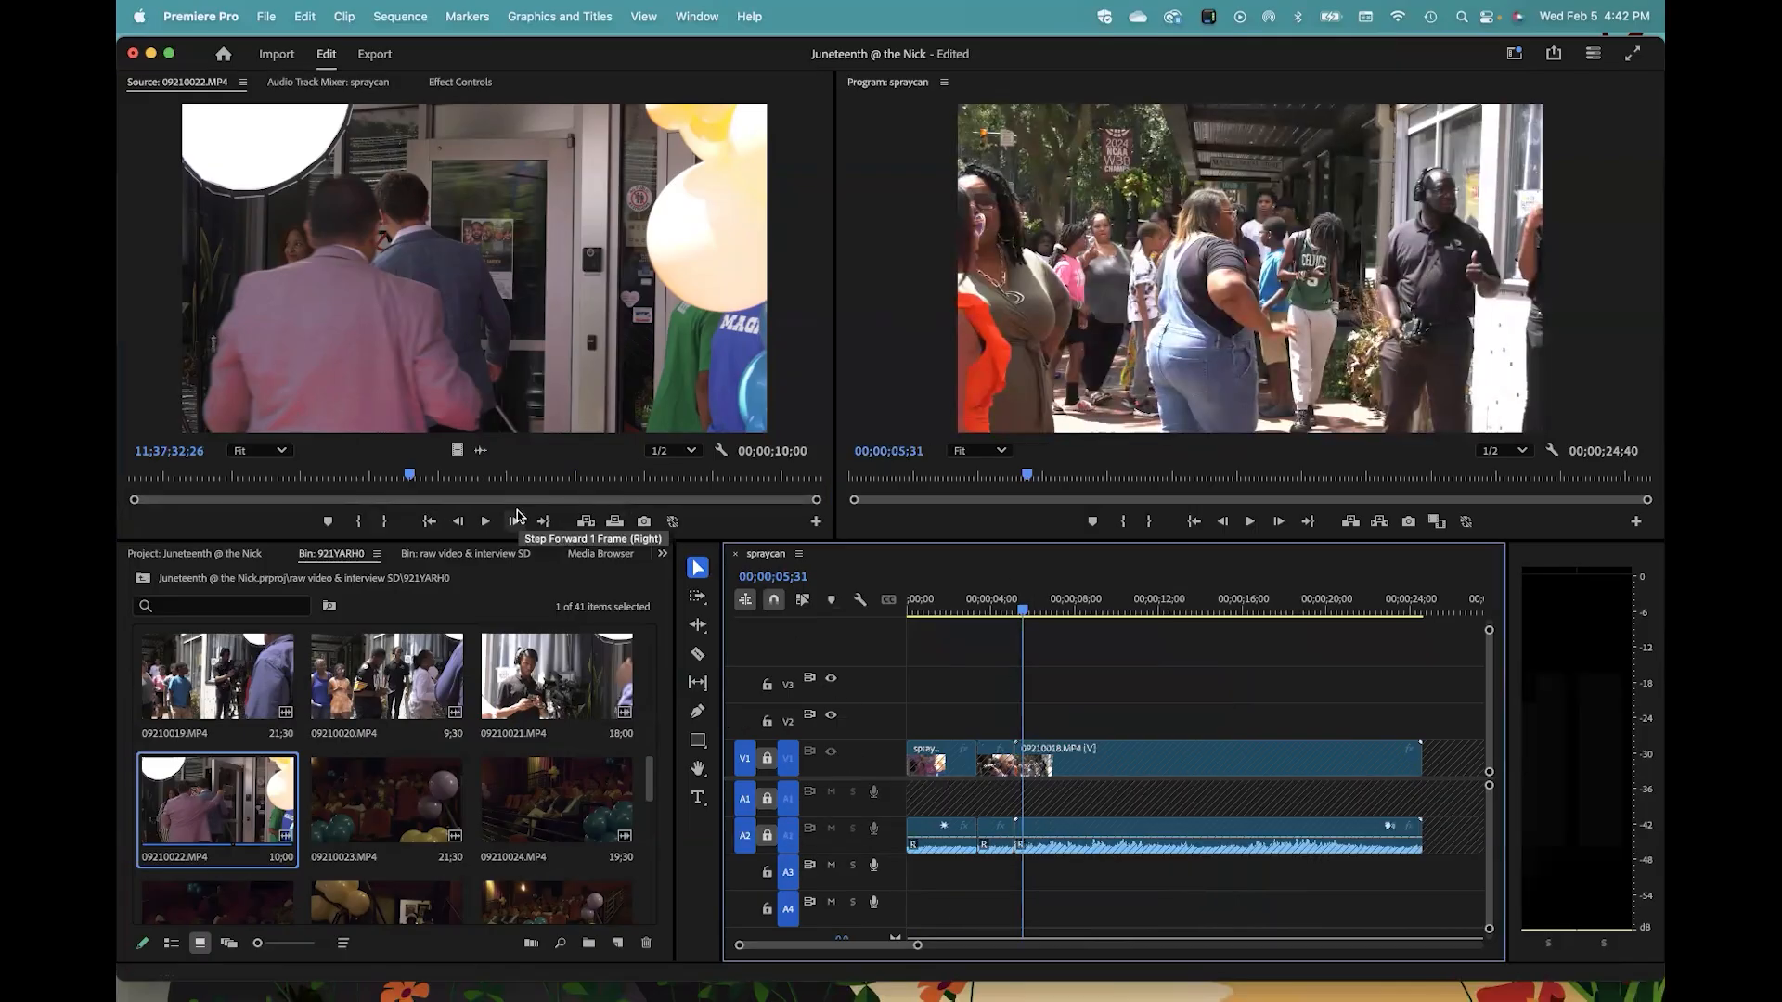
Step: Place only the video of 09210022.MP4 on V2 at 00;00;05;31, delete it, and return the playhead to the start
left_click(456, 452)
left_click_drag(457, 452, 1021, 714)
left_click_drag(1023, 611, 995, 636)
left_click(1065, 714)
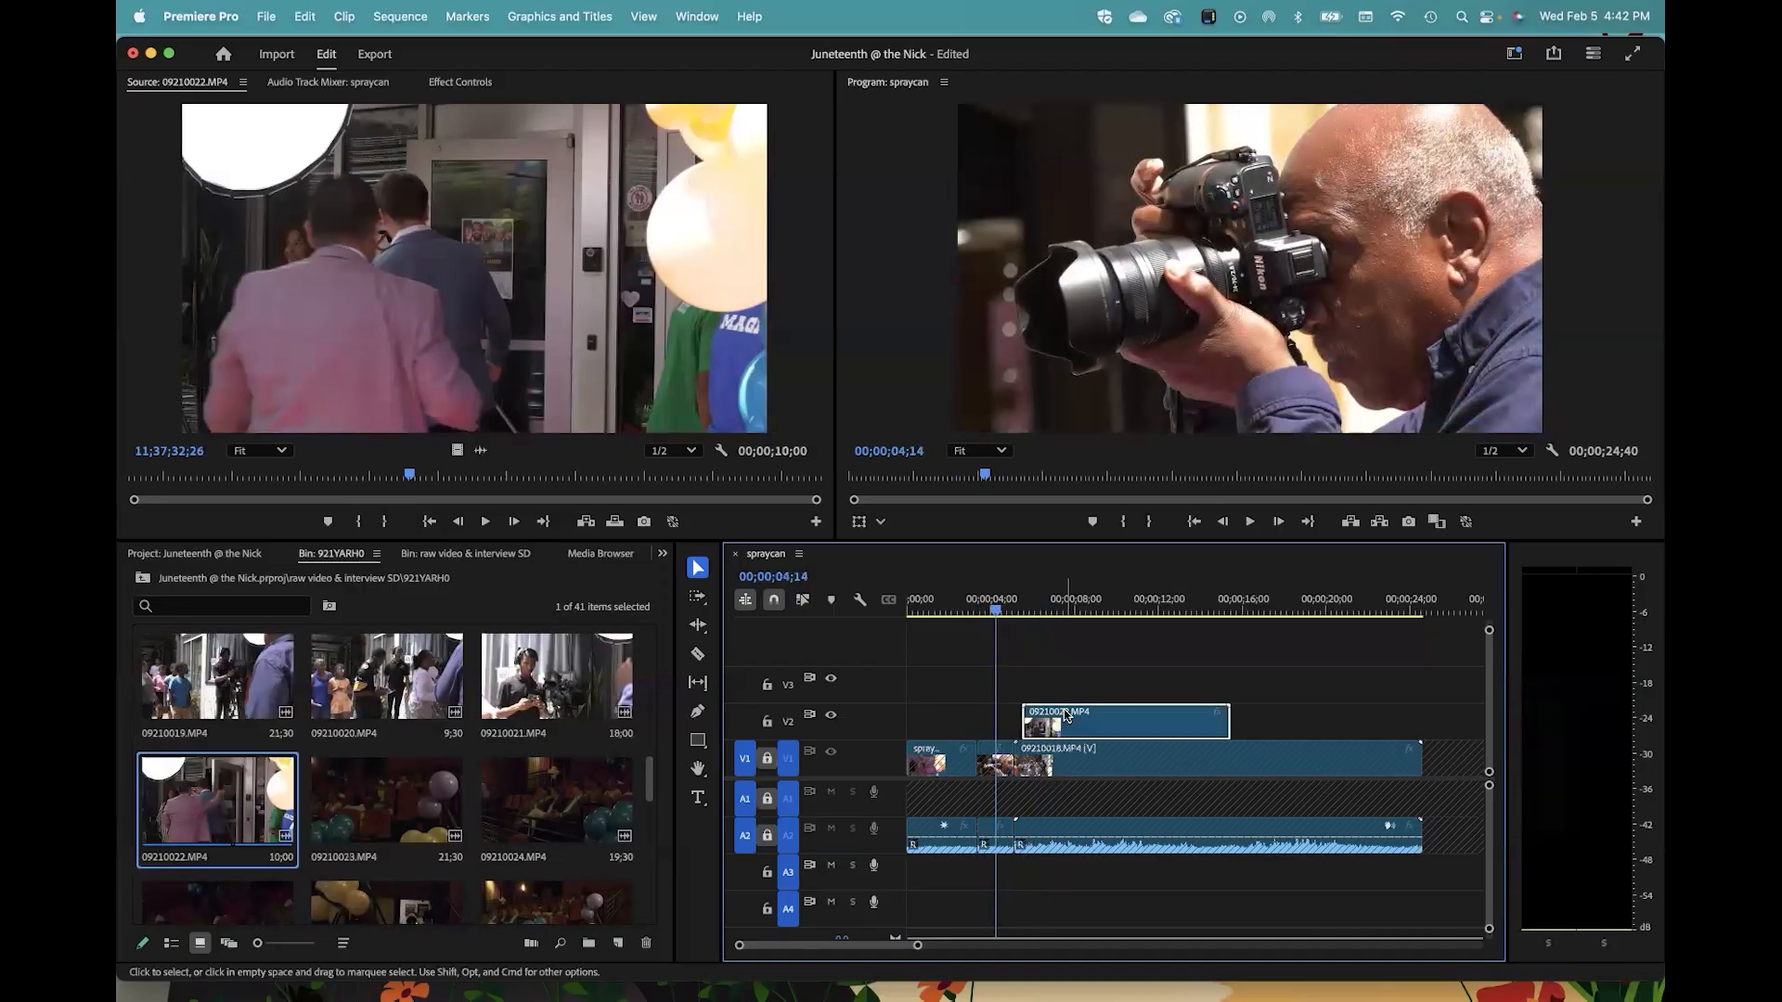
key("Delete")
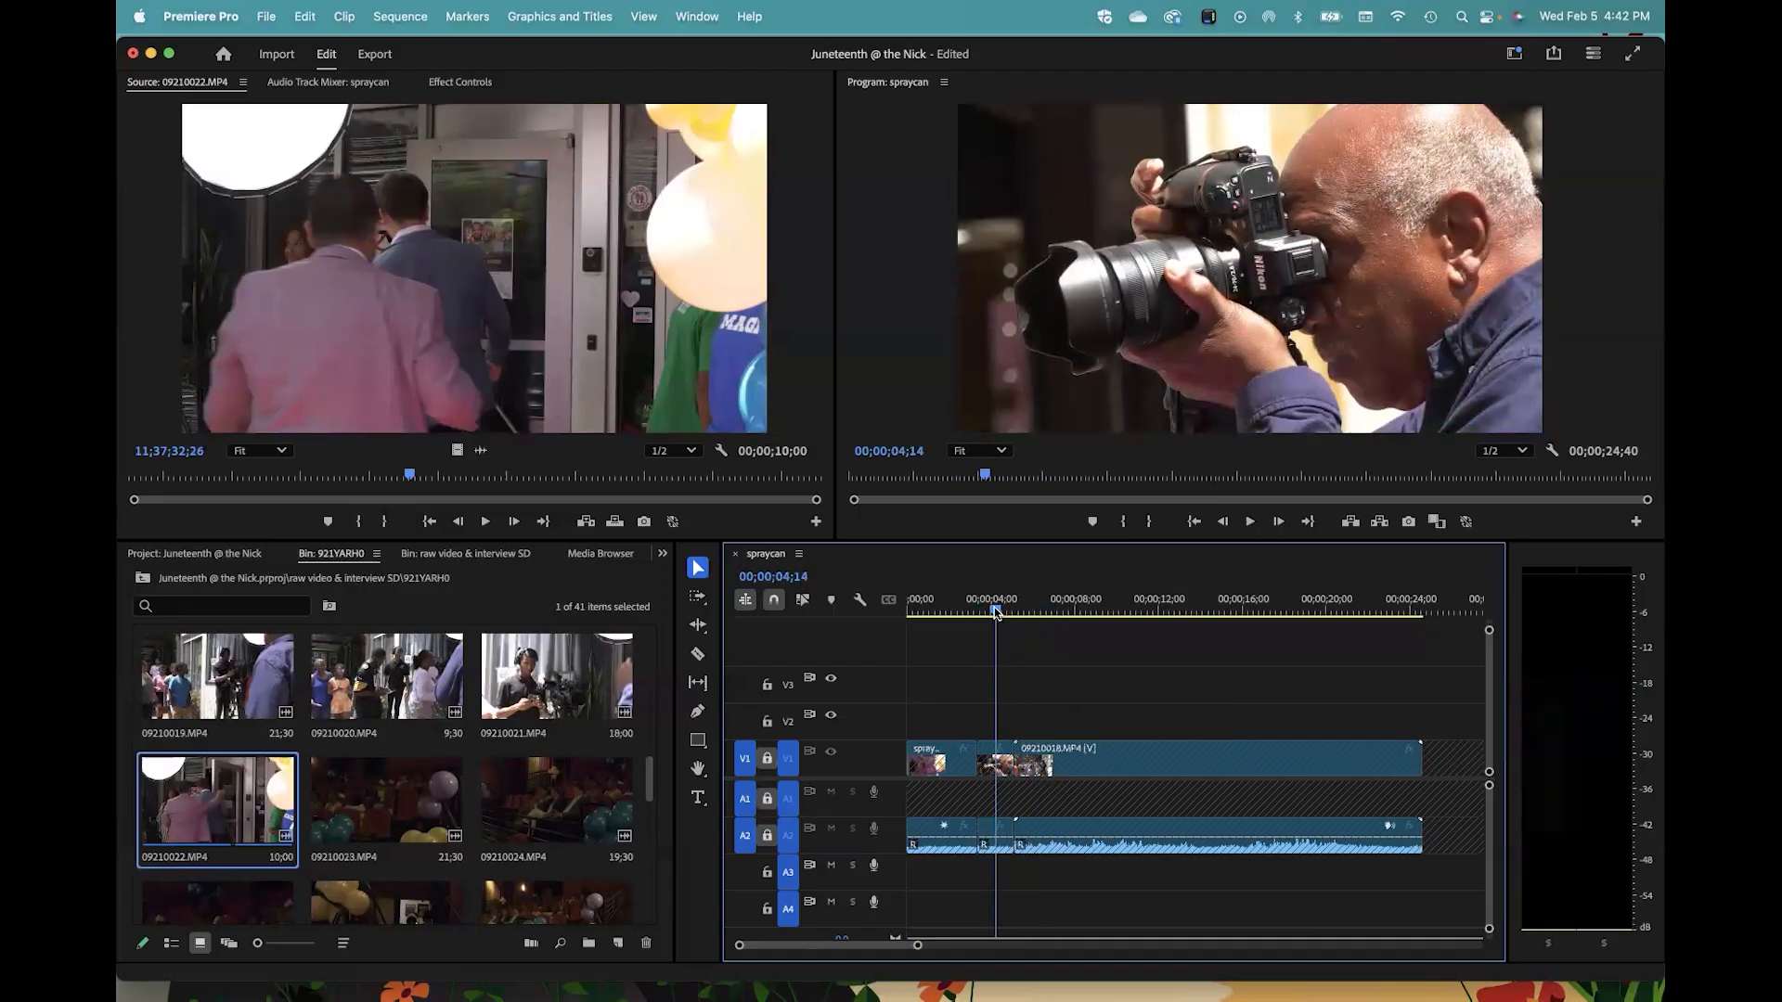
left_click_drag(994, 613, 859, 603)
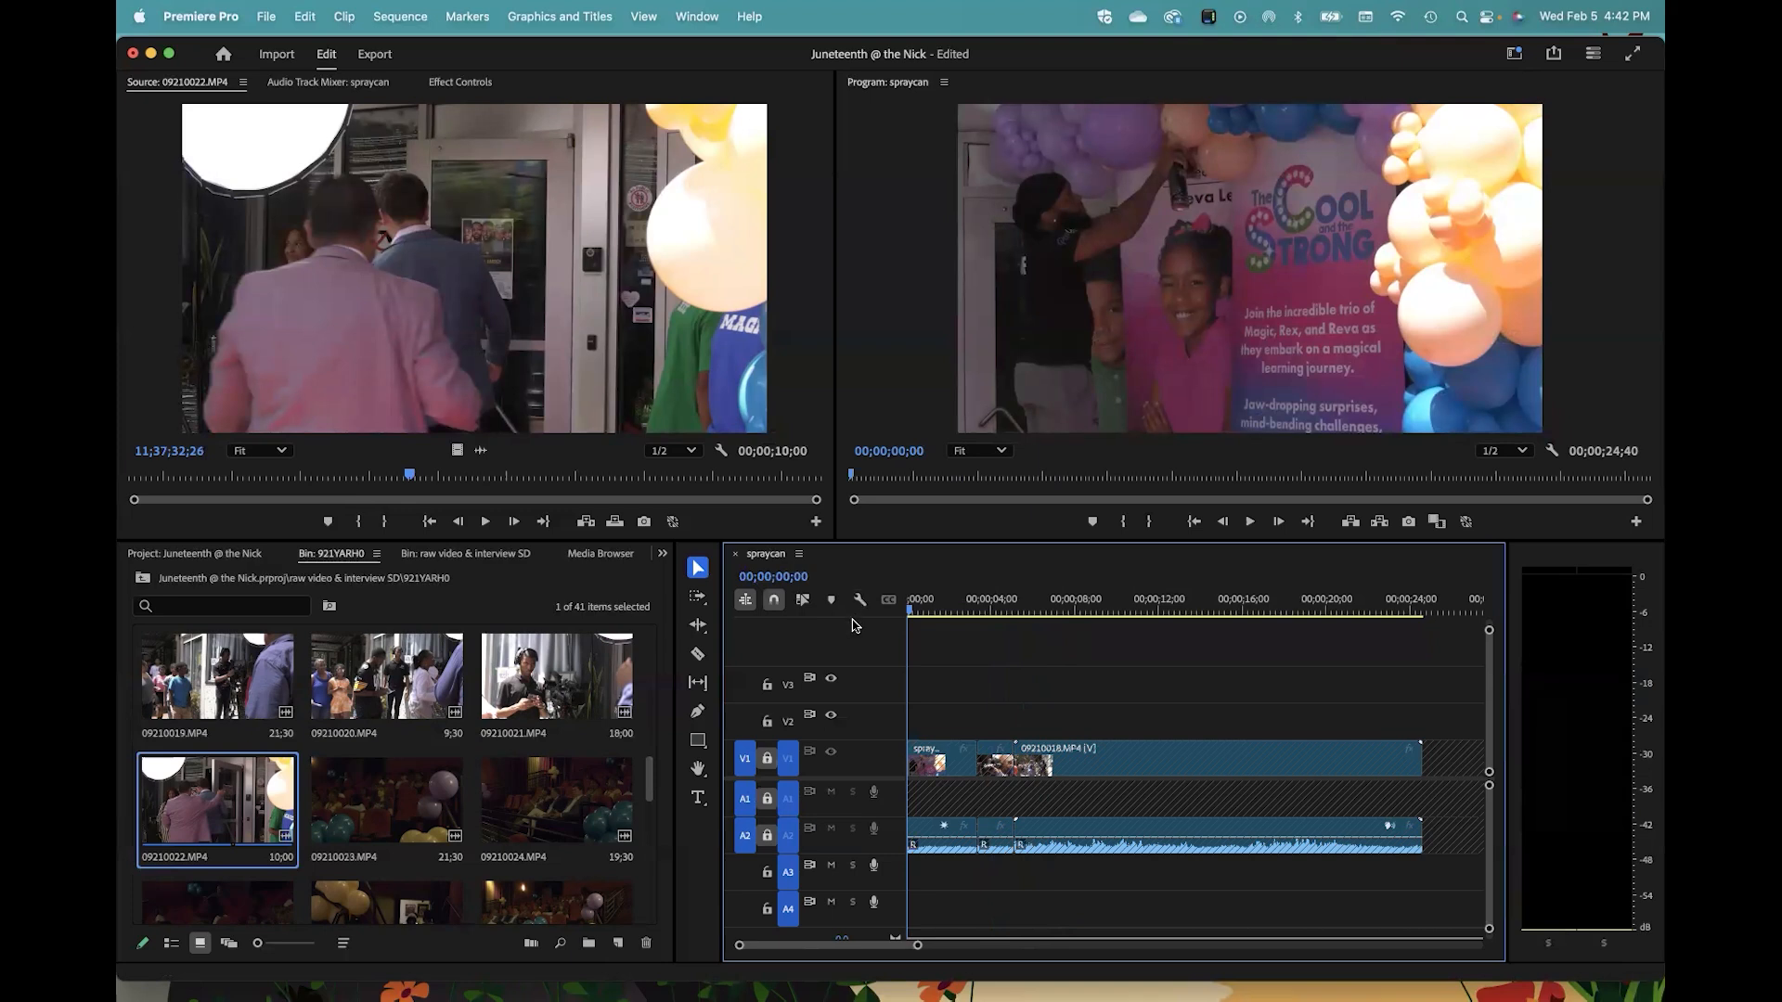
left_click(319, 745)
left_click(443, 282)
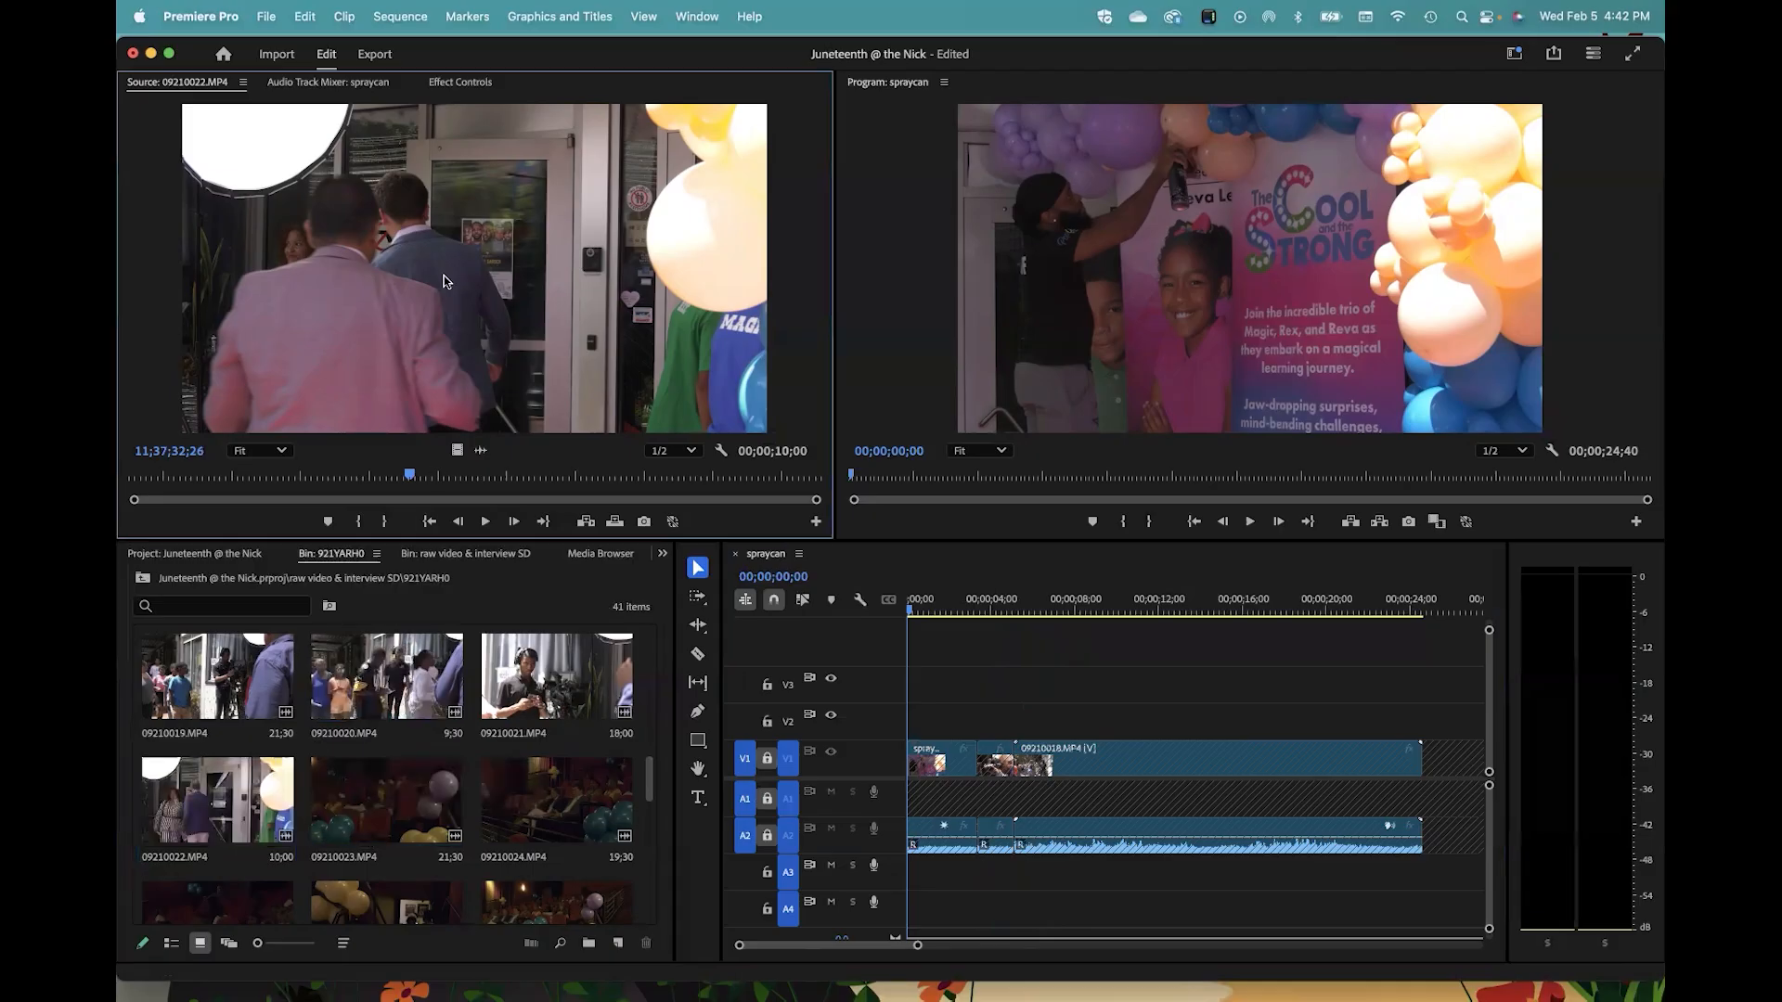
left_click(1236, 247)
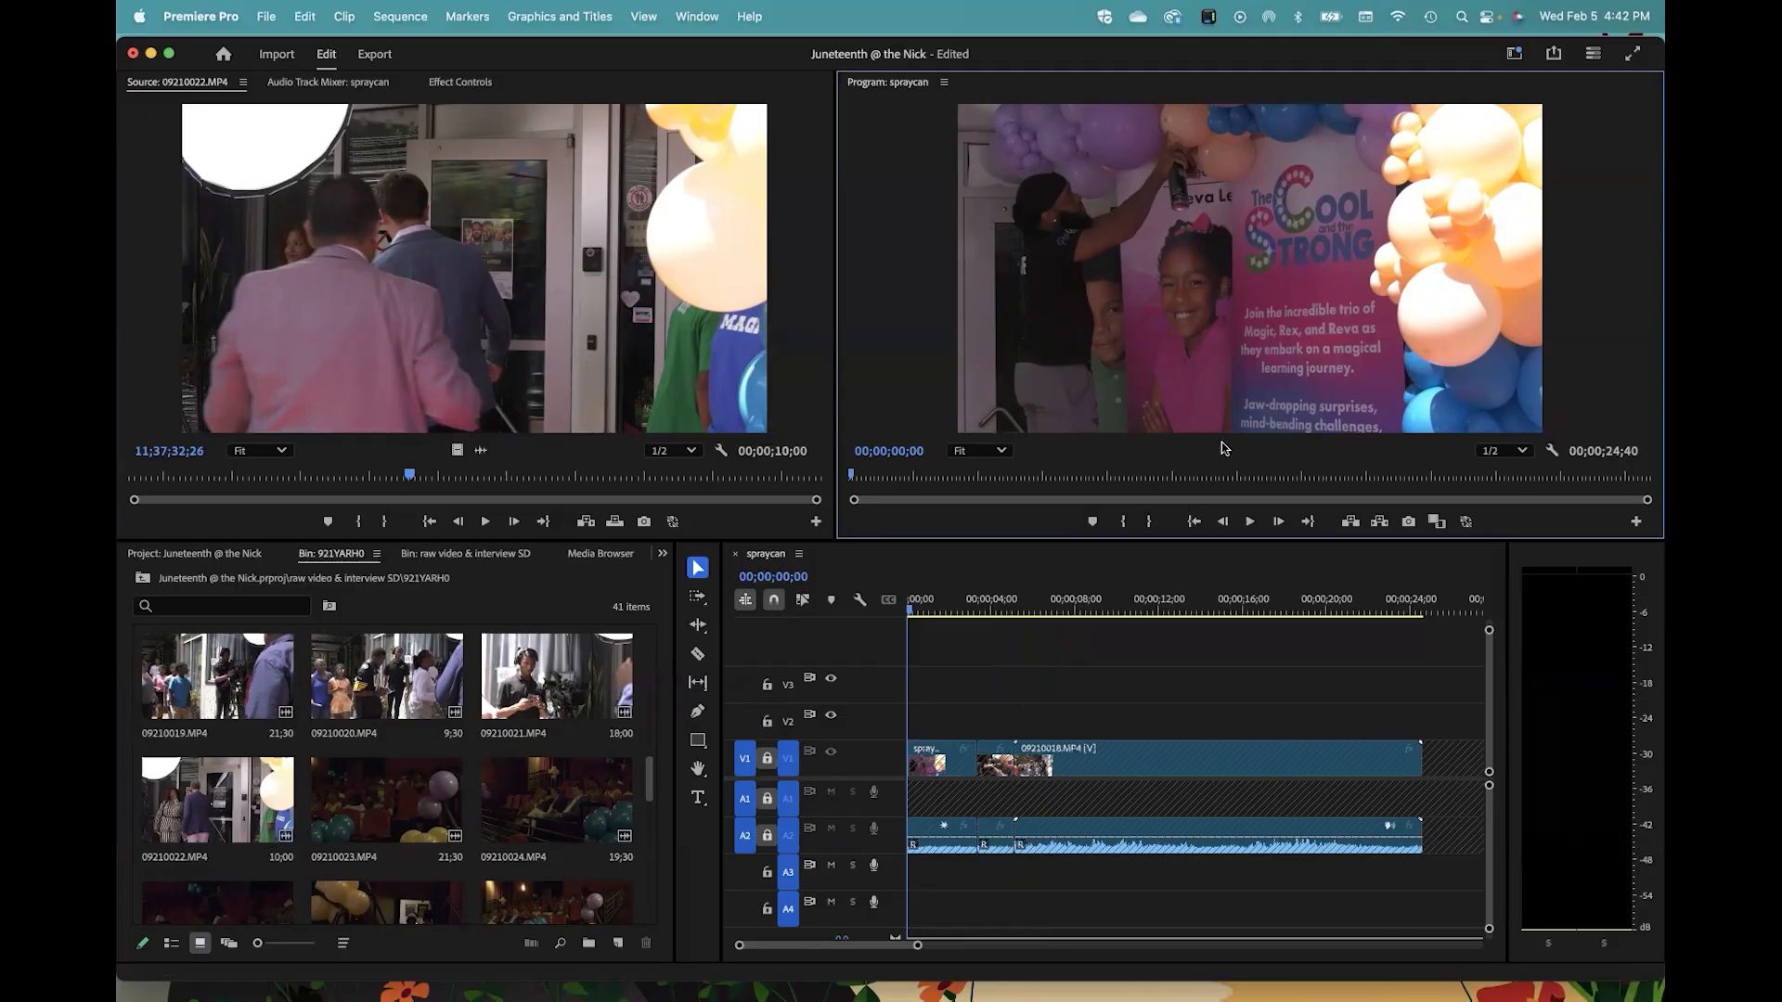
left_click(1205, 659)
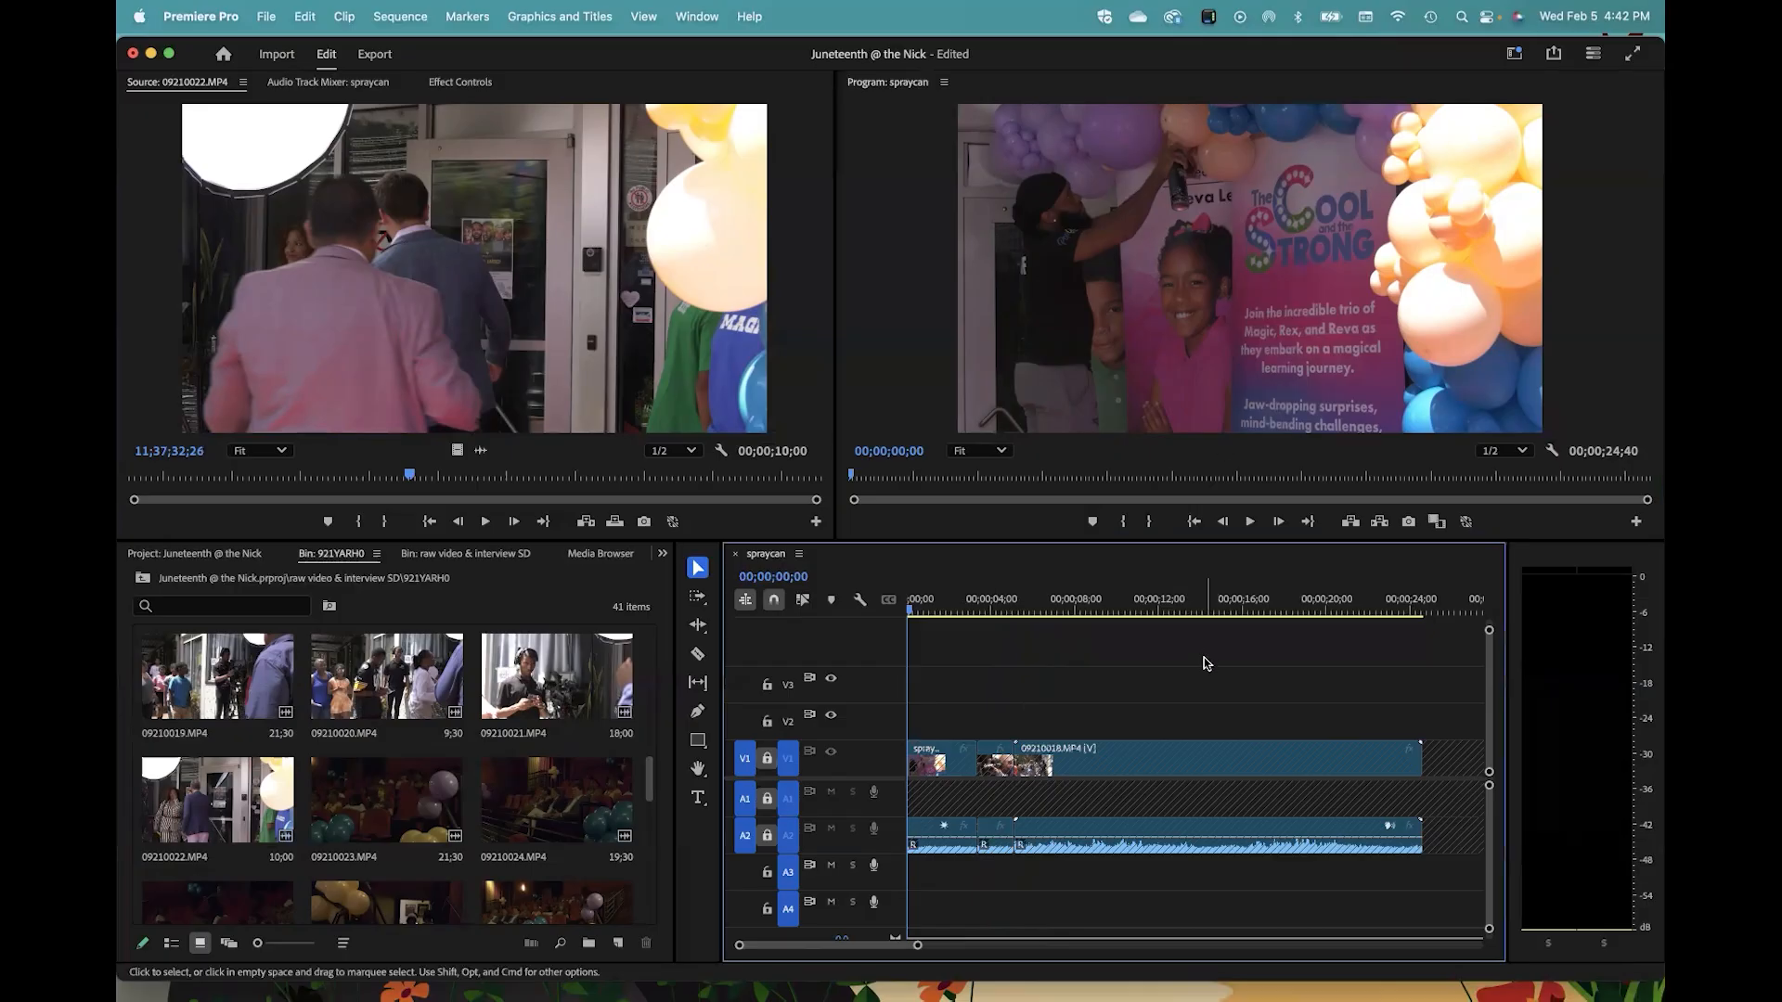